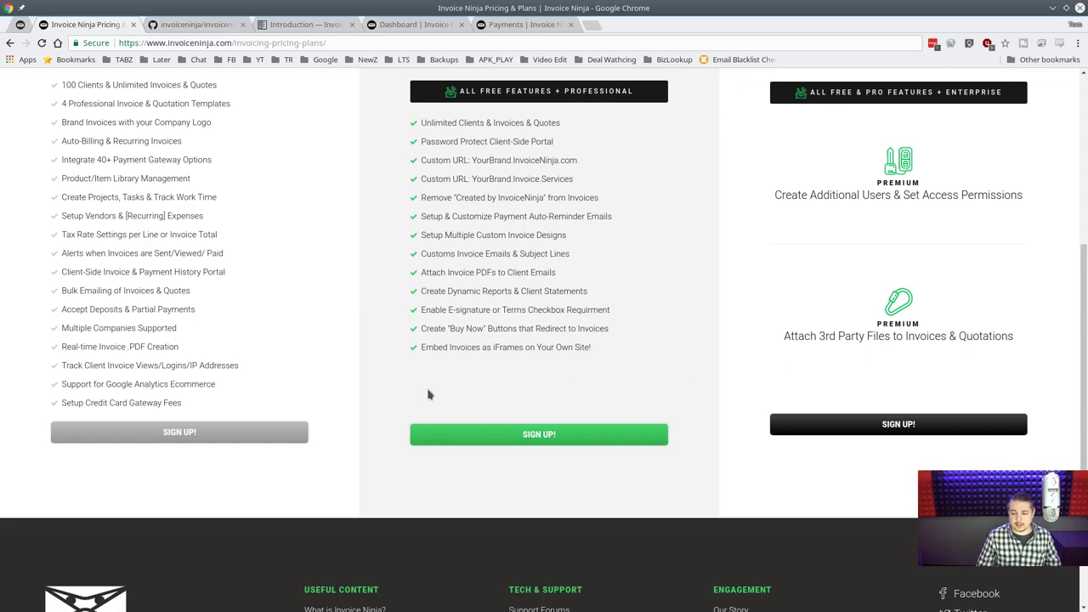
Scroll the pricing page to the top and switch to the invoiceninja GitHub repository tab.
scroll(741, 361, "up", 3)
scroll(742, 361, "up", 3)
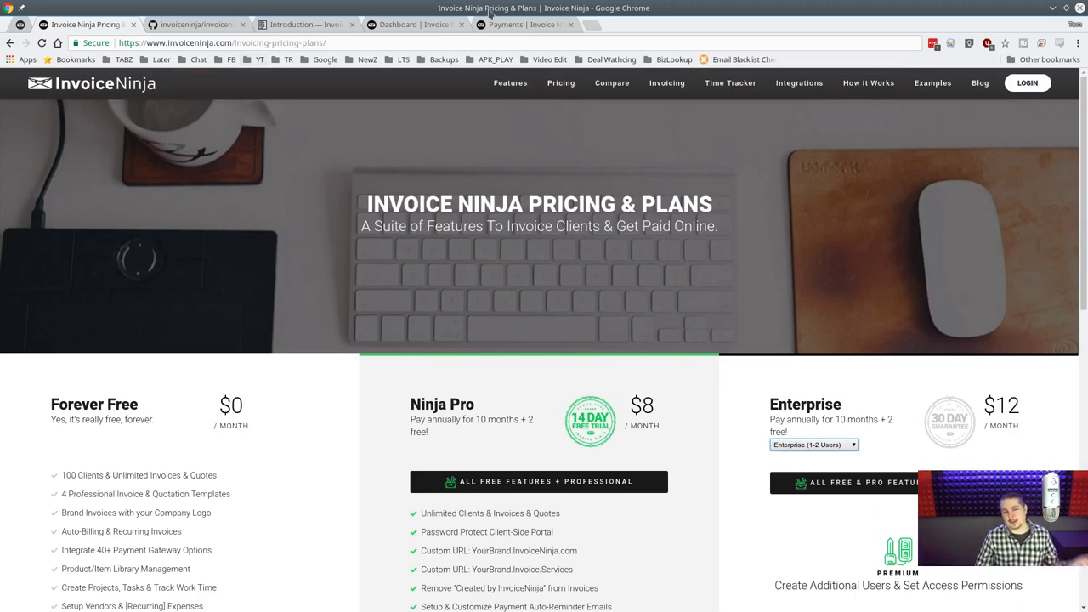
key("ctrl+Tab")
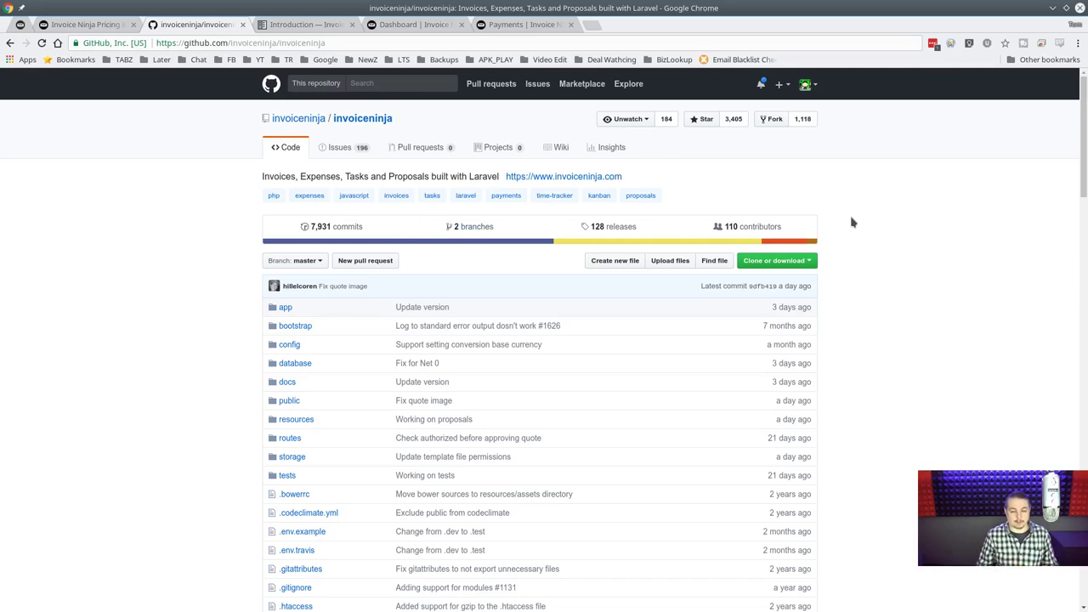
scroll(852, 223, "down", 10)
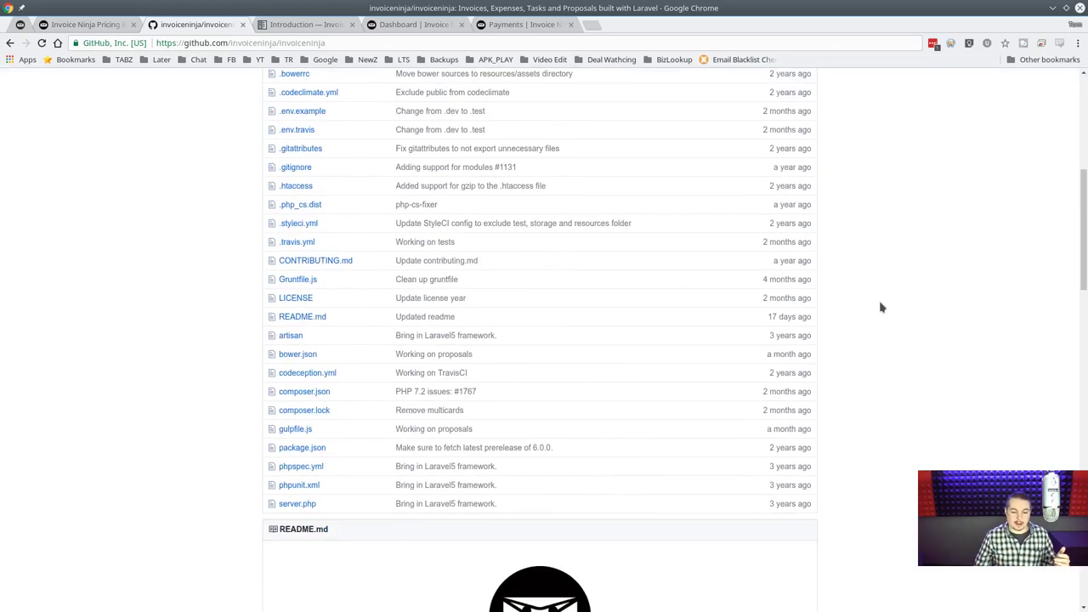
scroll(880, 314, "up", 10)
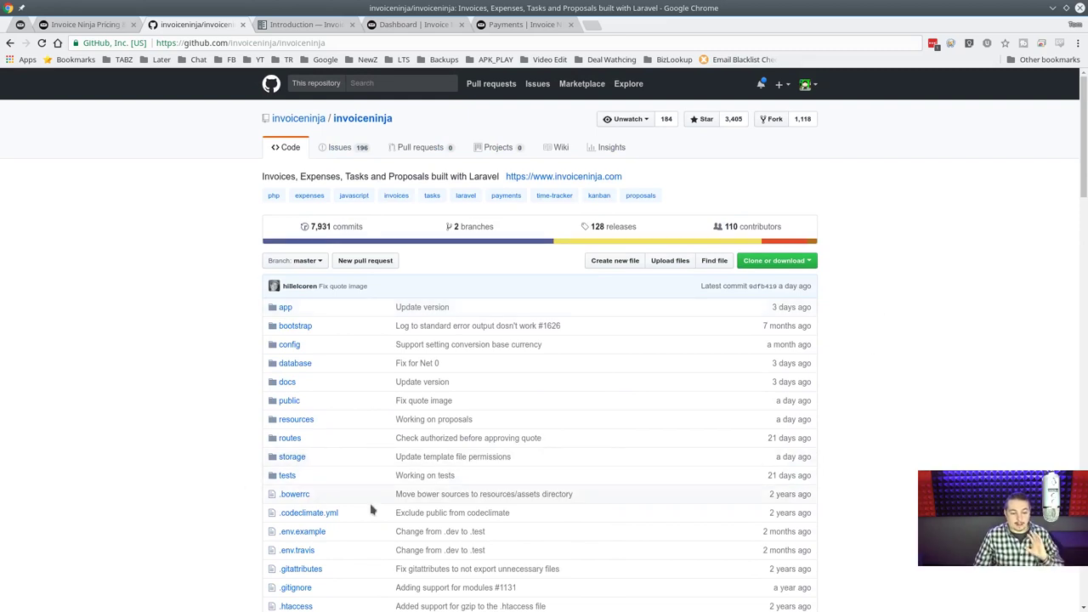
scroll(435, 486, "down", 3)
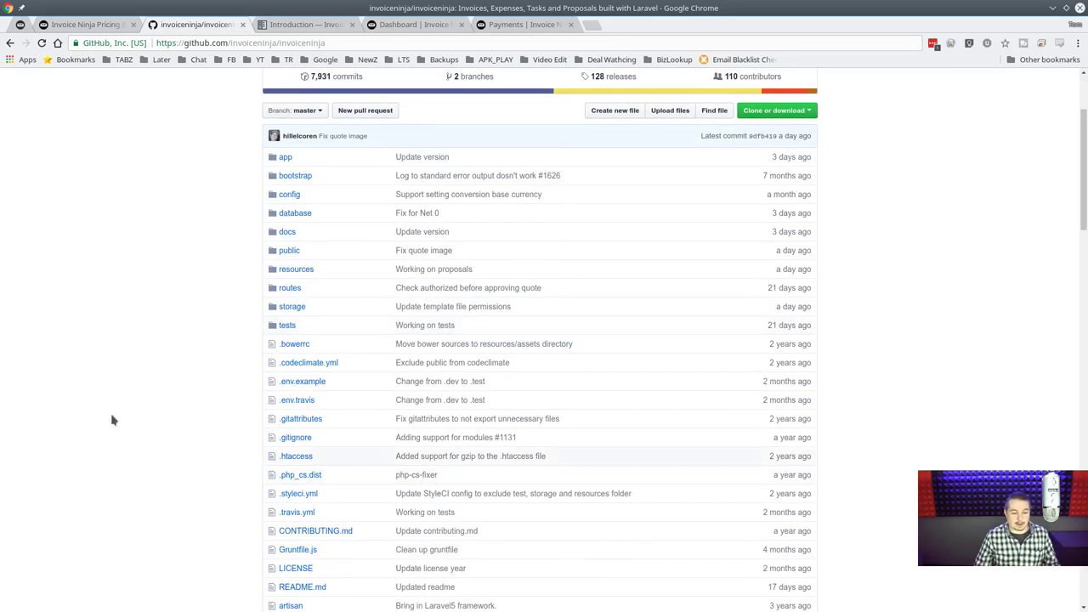
scroll(111, 420, "down", 1)
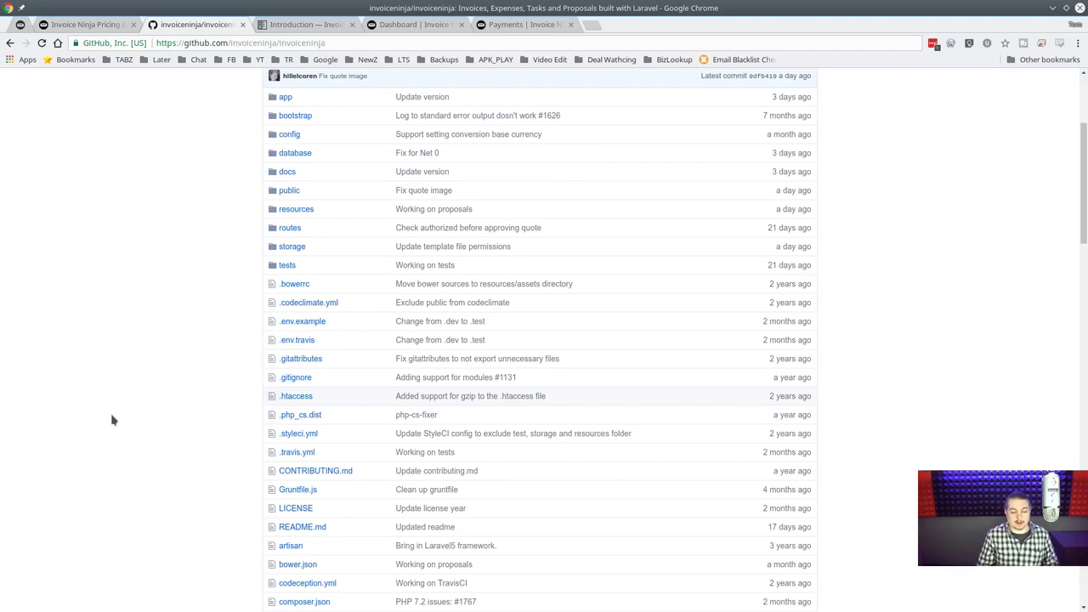
scroll(376, 539, "down", 3)
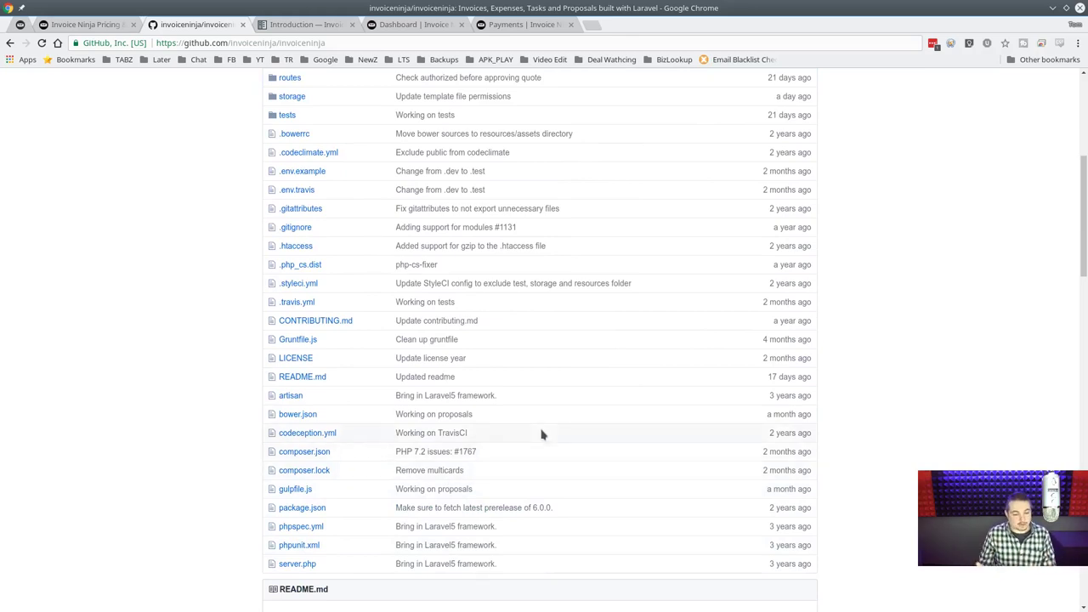
scroll(542, 434, "up", 7)
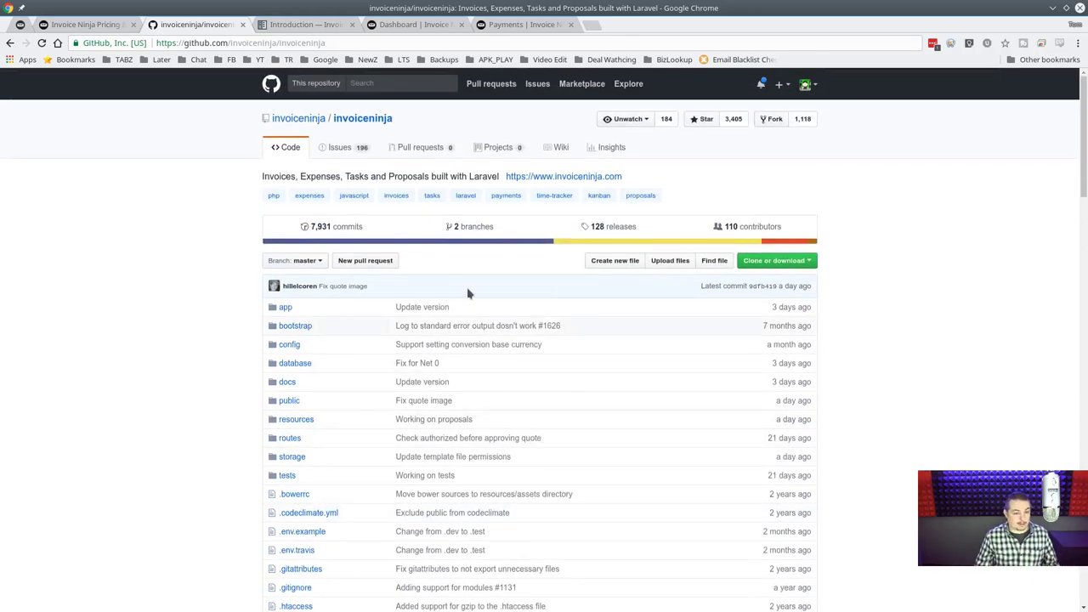
Browse the repository's 196 open issues, mostly feature requests, then close the GitHub tab.
left_click(333, 155)
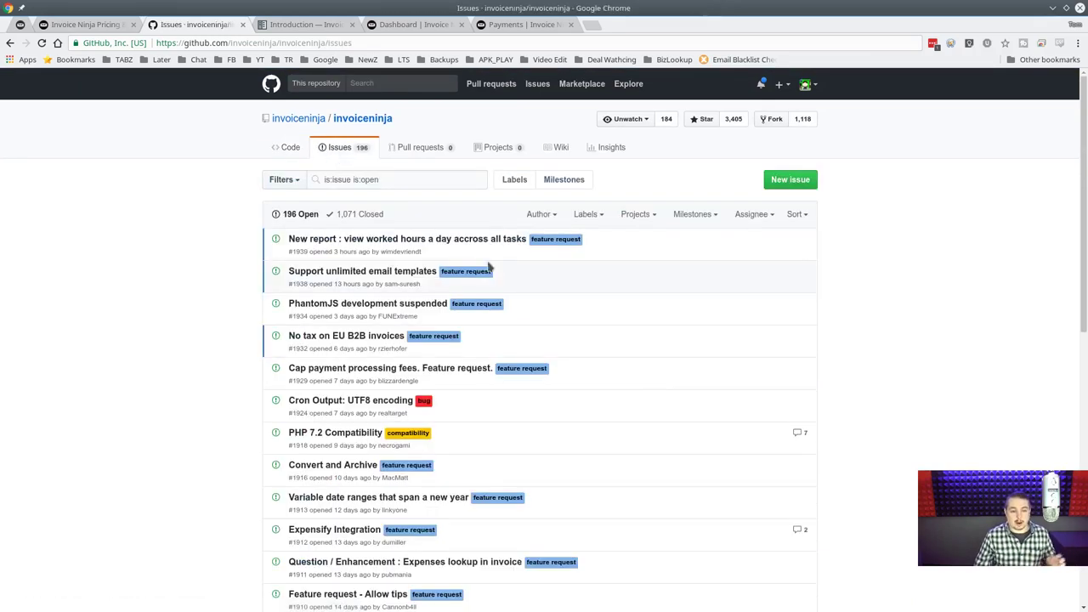
scroll(390, 279, "down", 4)
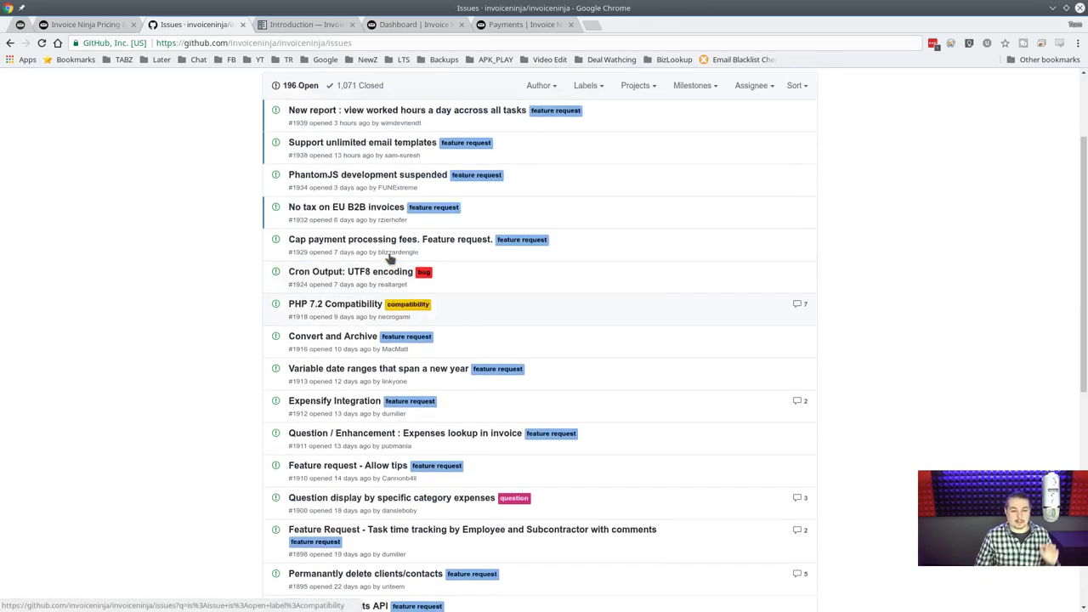
scroll(390, 256, "up", 4)
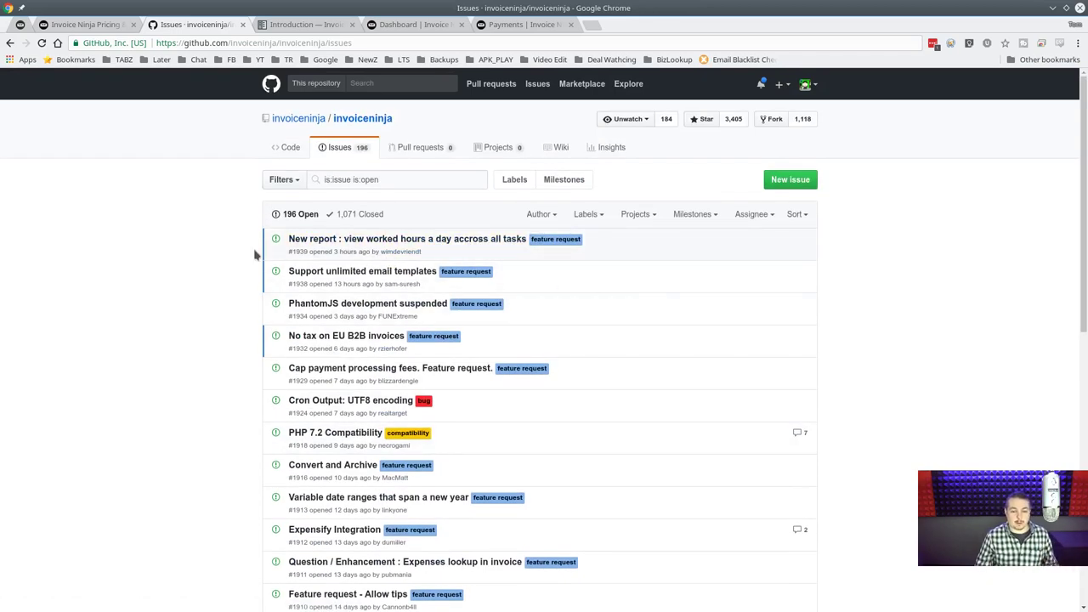
scroll(525, 291, "down", 2)
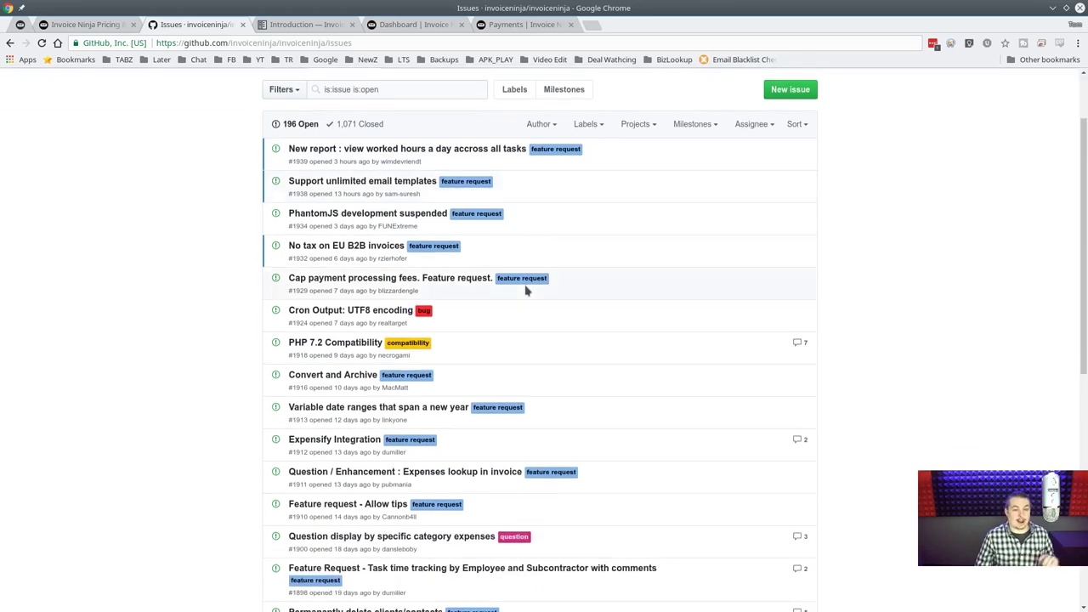
scroll(519, 282, "down", 1)
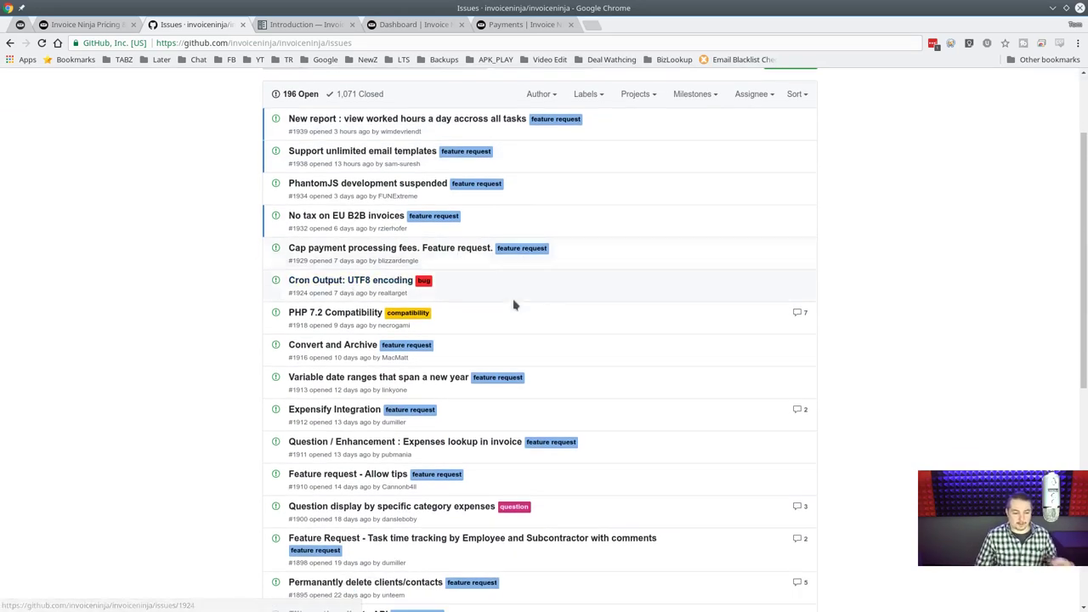
scroll(524, 308, "down", 2)
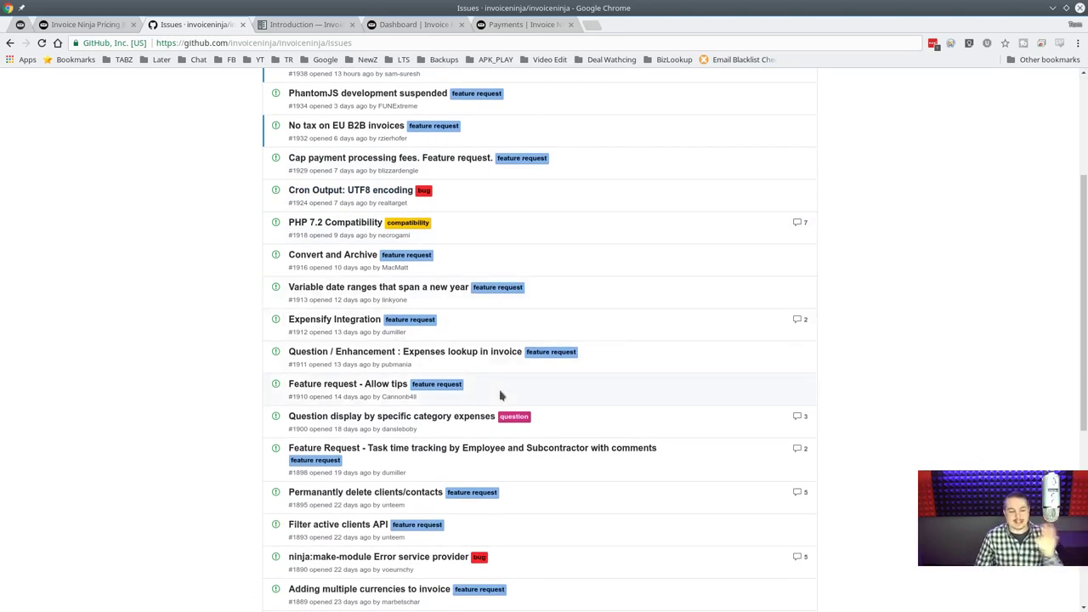
scroll(729, 407, "down", 3)
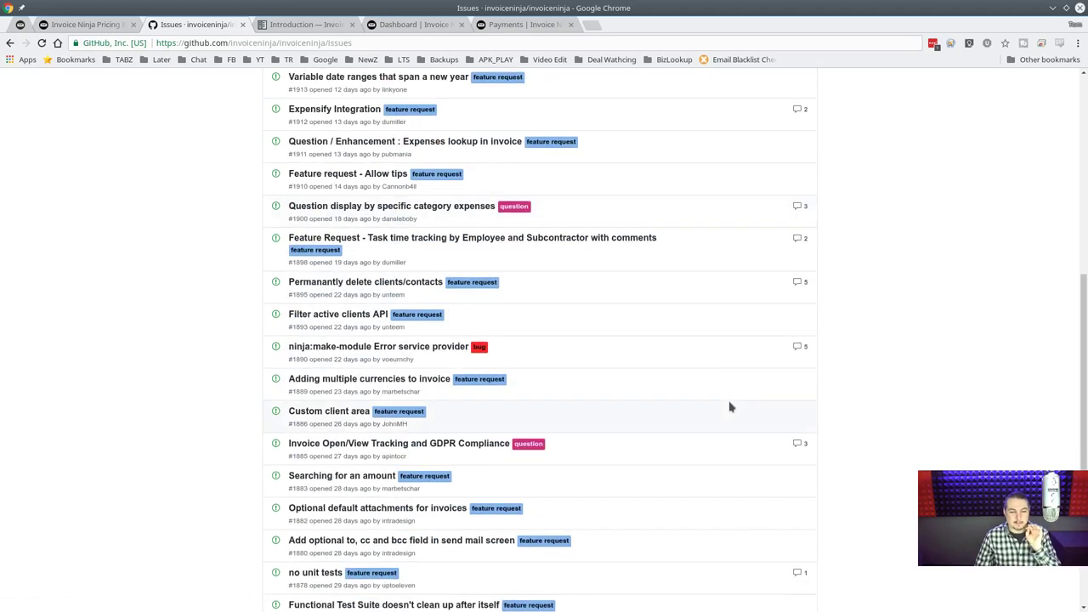
scroll(729, 408, "down", 2)
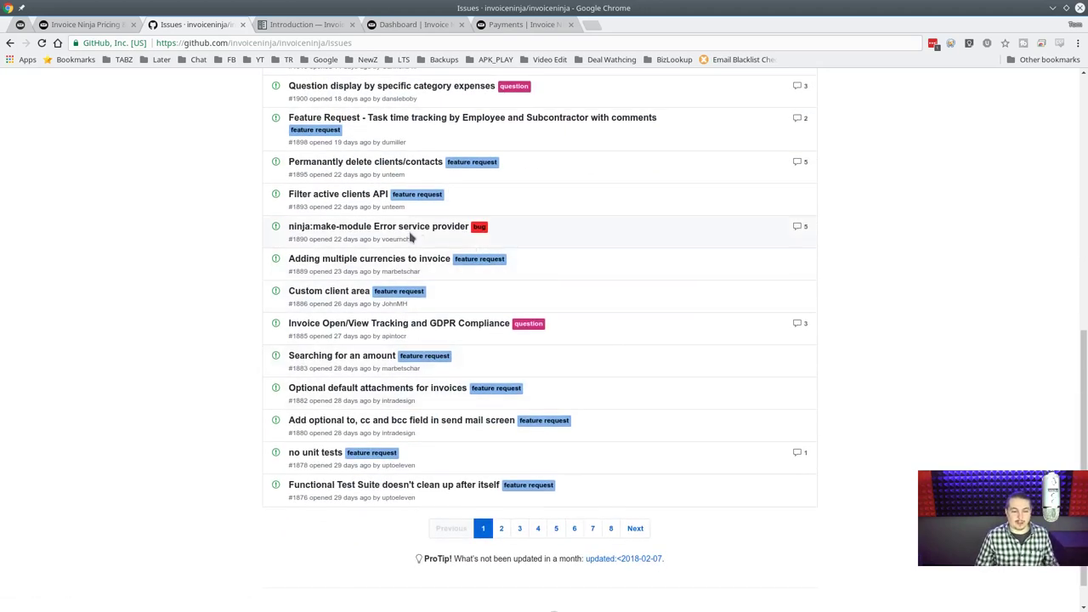
scroll(617, 398, "up", 8)
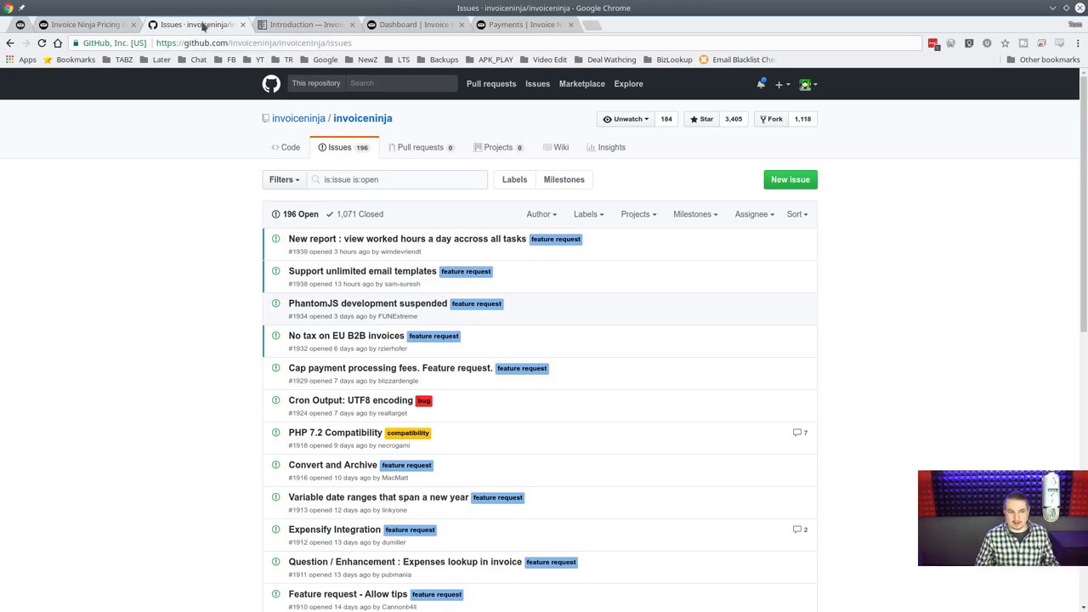
middle_click(207, 26)
Return to the Pricing tab and go to the Payment Gateways & Integrations page.
left_click(60, 28)
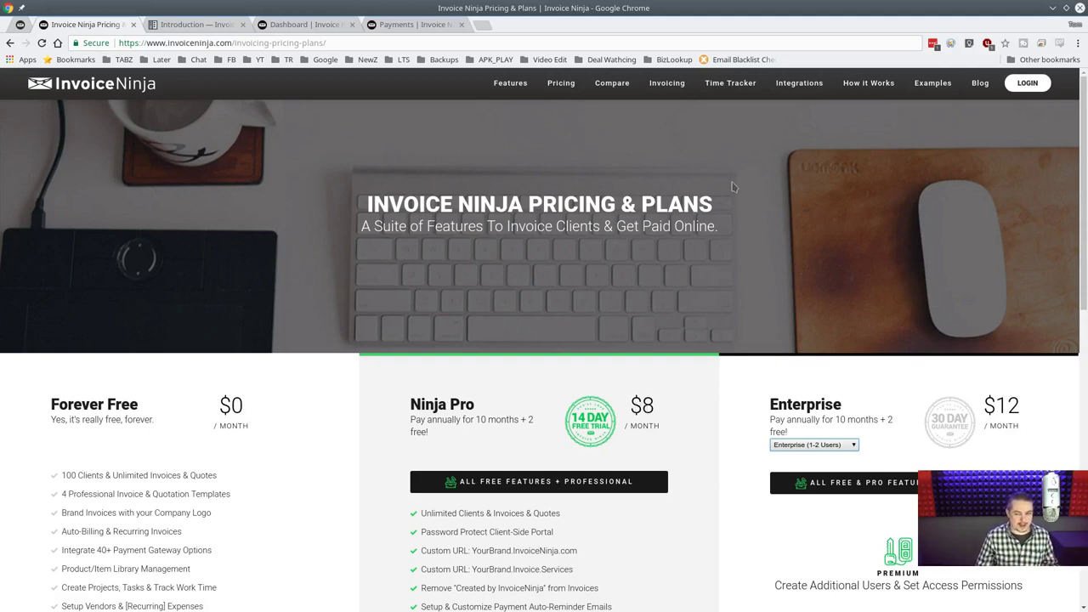
left_click(809, 85)
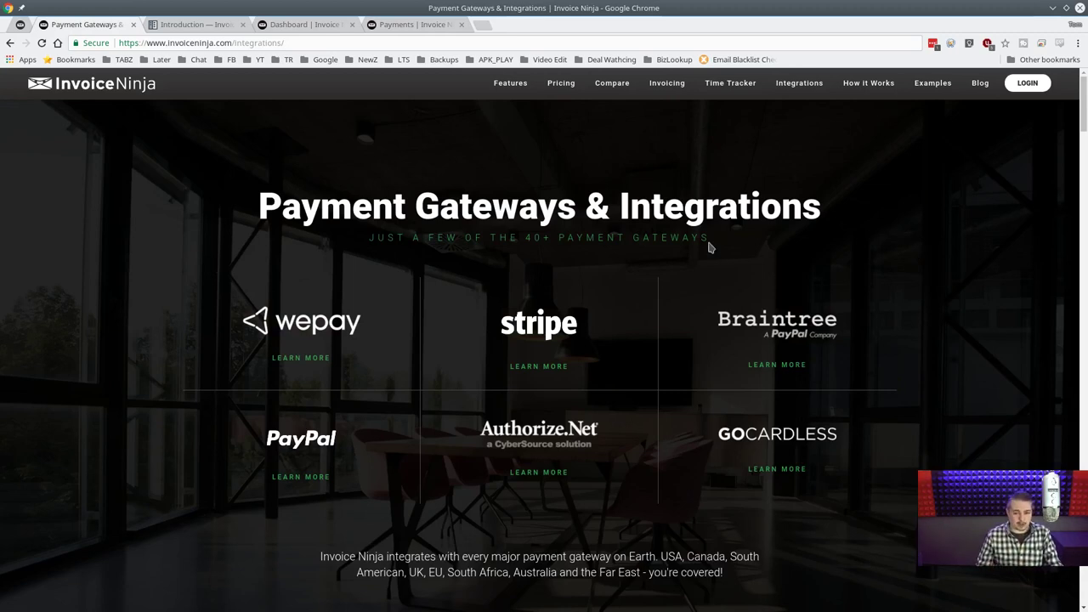
left_click_drag(255, 207, 855, 204)
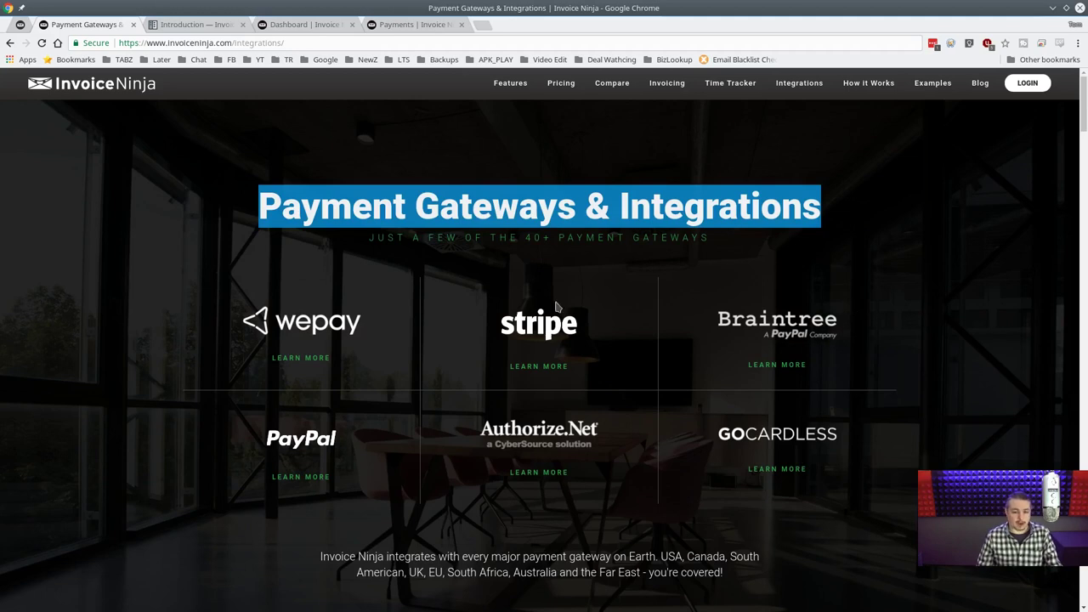
scroll(365, 354, "down", 2)
scroll(425, 353, "up", 2)
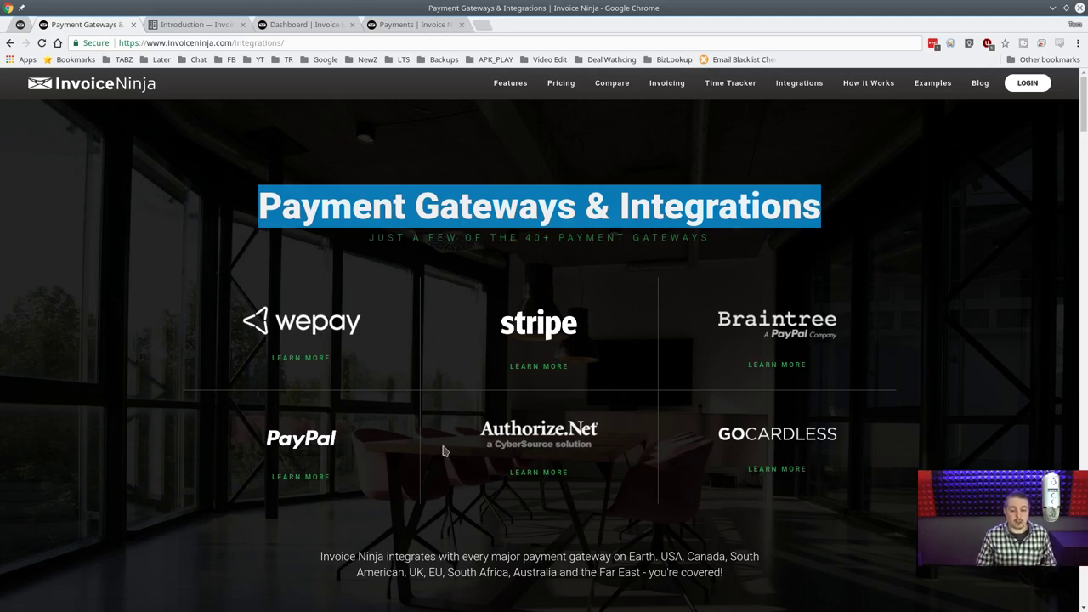
scroll(663, 284, "down", 3)
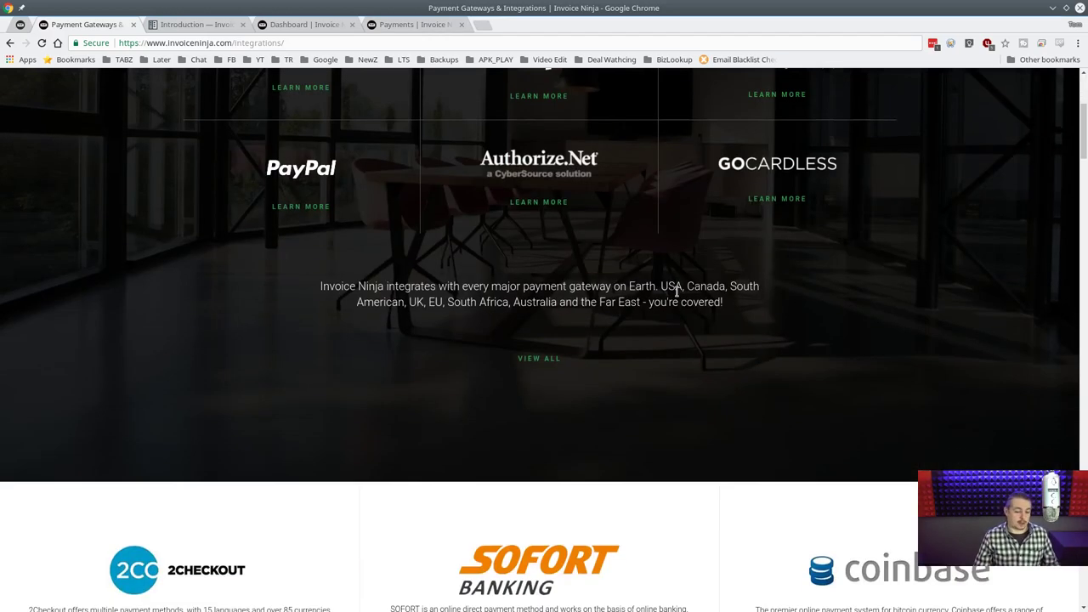
scroll(678, 297, "down", 8)
scroll(681, 305, "down", 8)
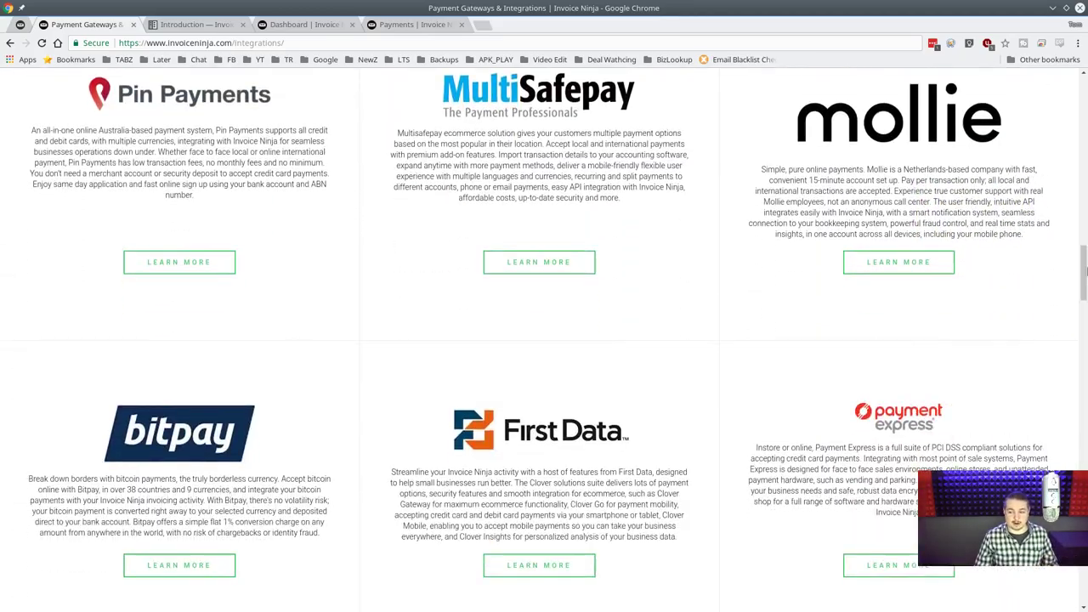
scroll(544, 323, "down", 15)
scroll(544, 323, "up", 13)
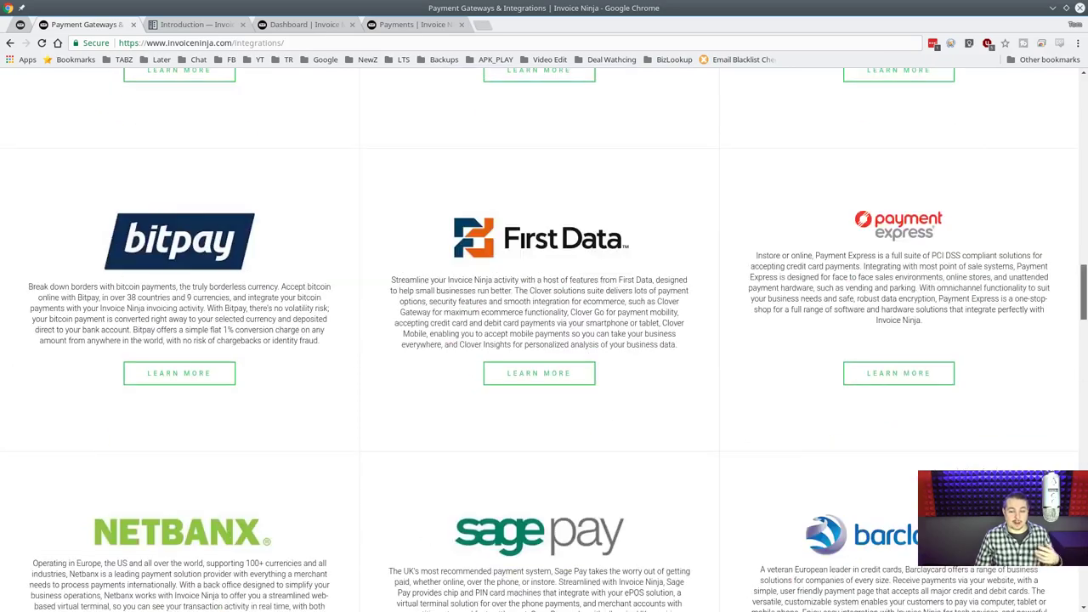
scroll(544, 340, "down", 1)
scroll(544, 340, "down", 15)
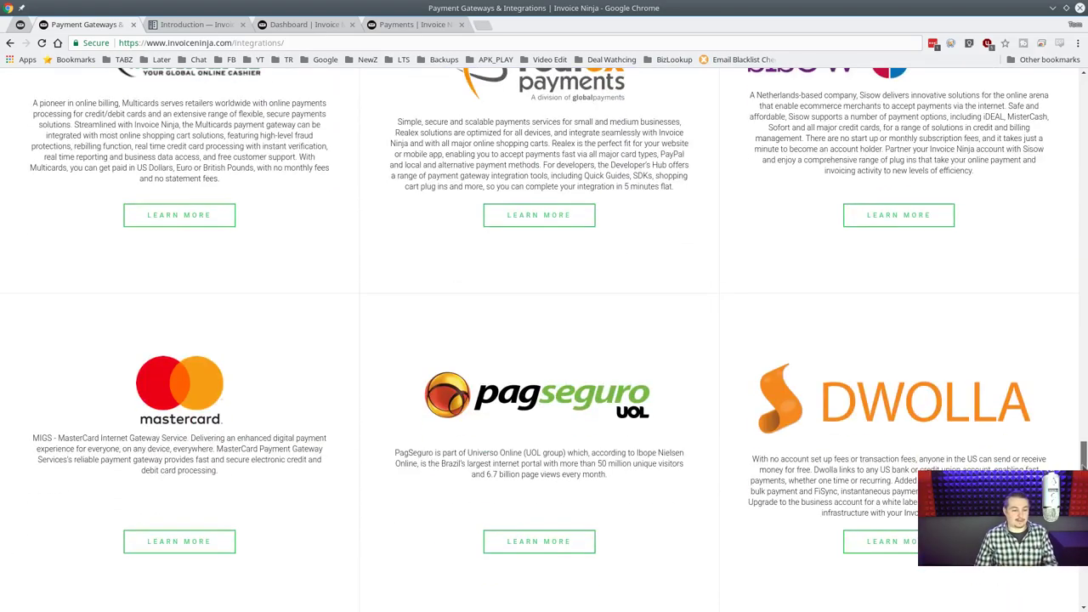
scroll(544, 340, "down", 4)
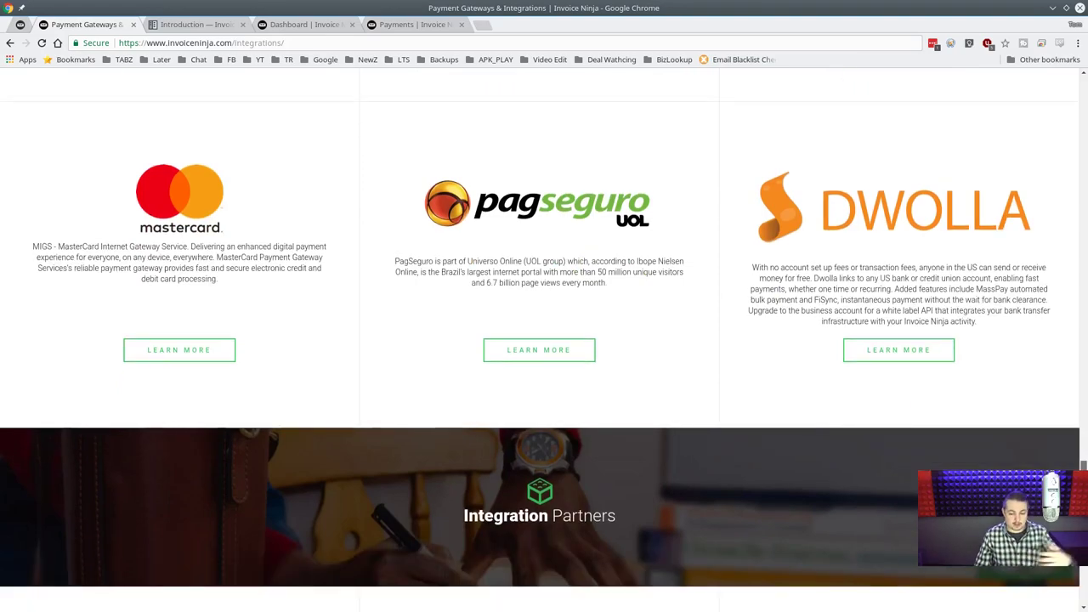
scroll(873, 301, "up", 20)
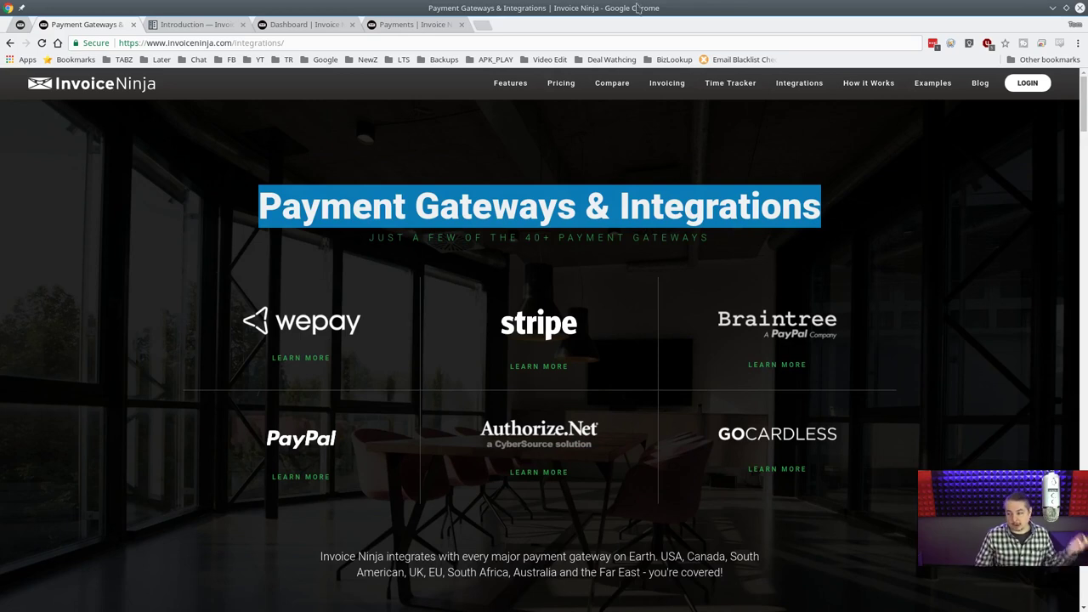
left_click(729, 88)
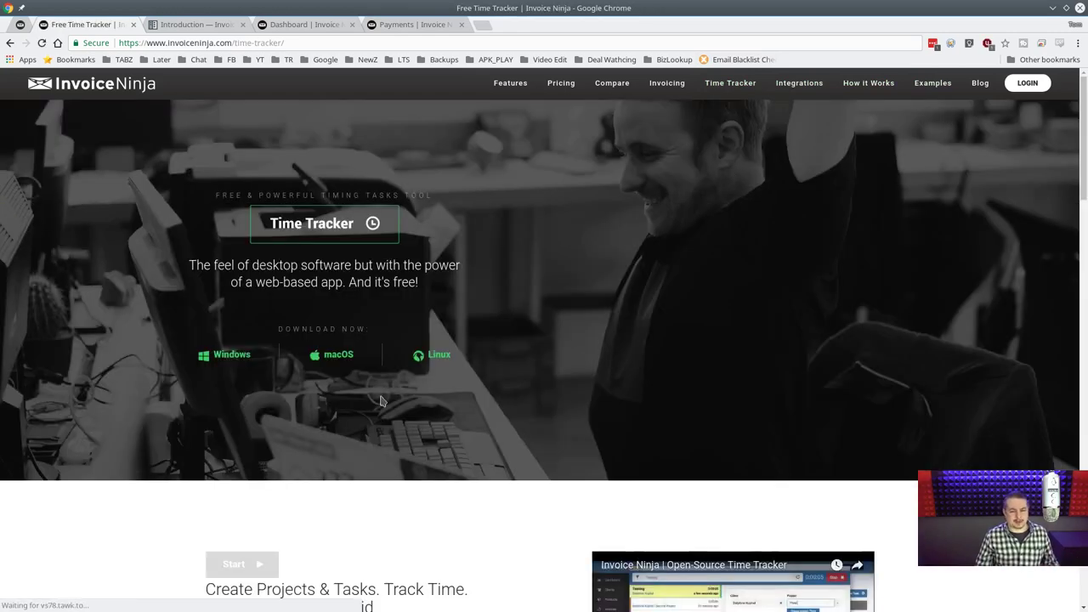
scroll(583, 354, "down", 2)
scroll(583, 354, "down", 1)
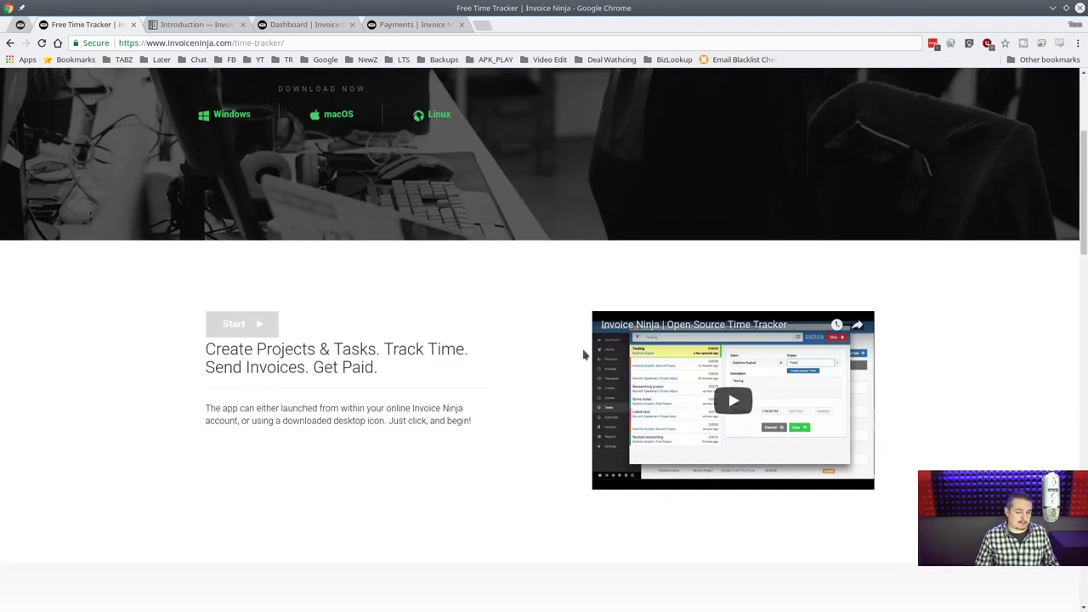
scroll(583, 354, "up", 3)
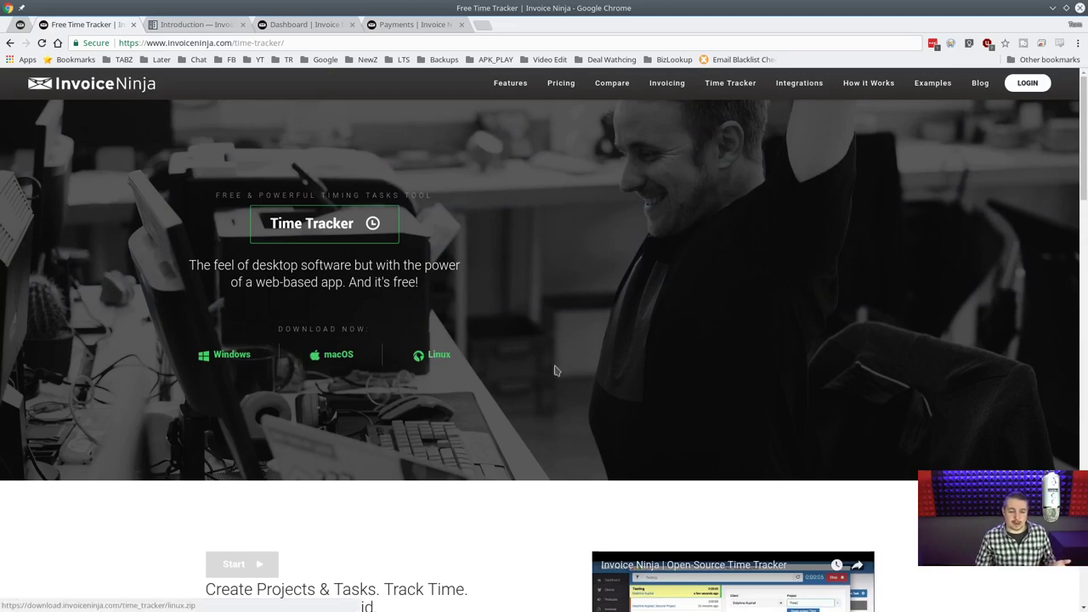
scroll(612, 357, "down", 3)
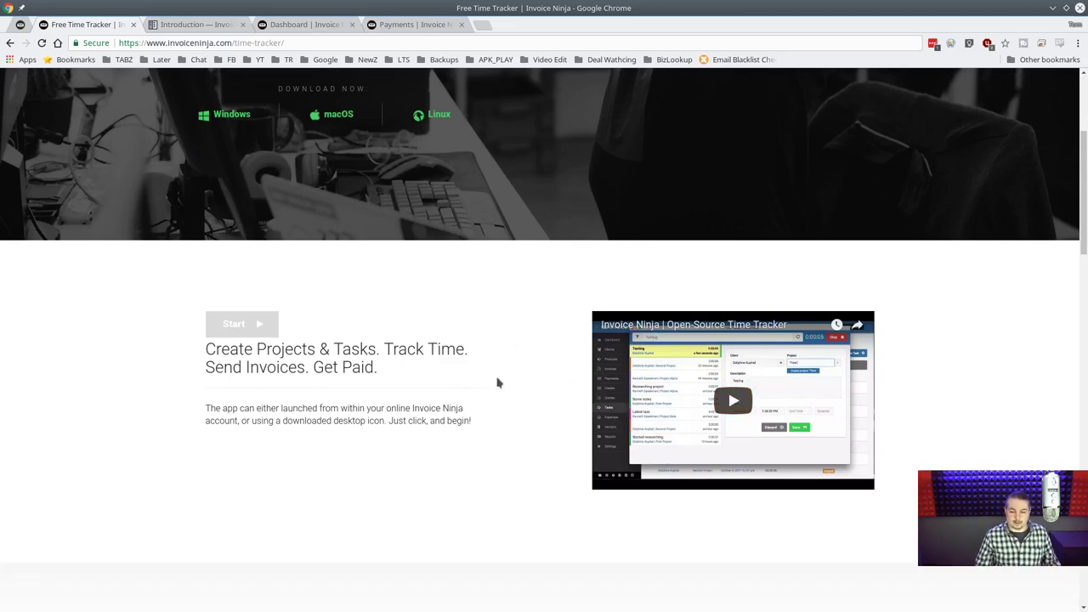
scroll(491, 374, "up", 3)
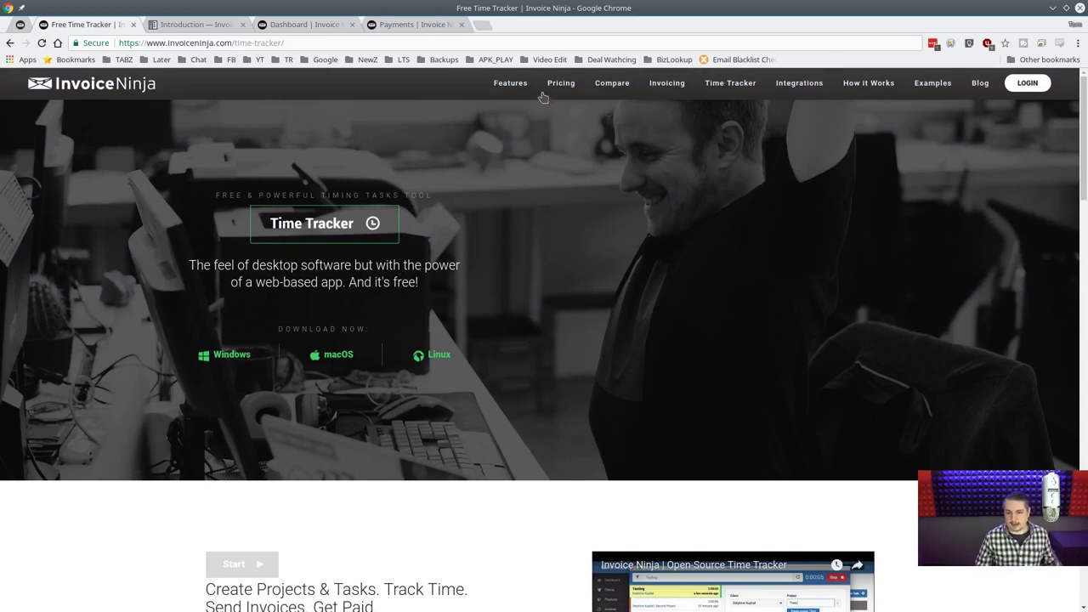
scroll(547, 289, "down", 2)
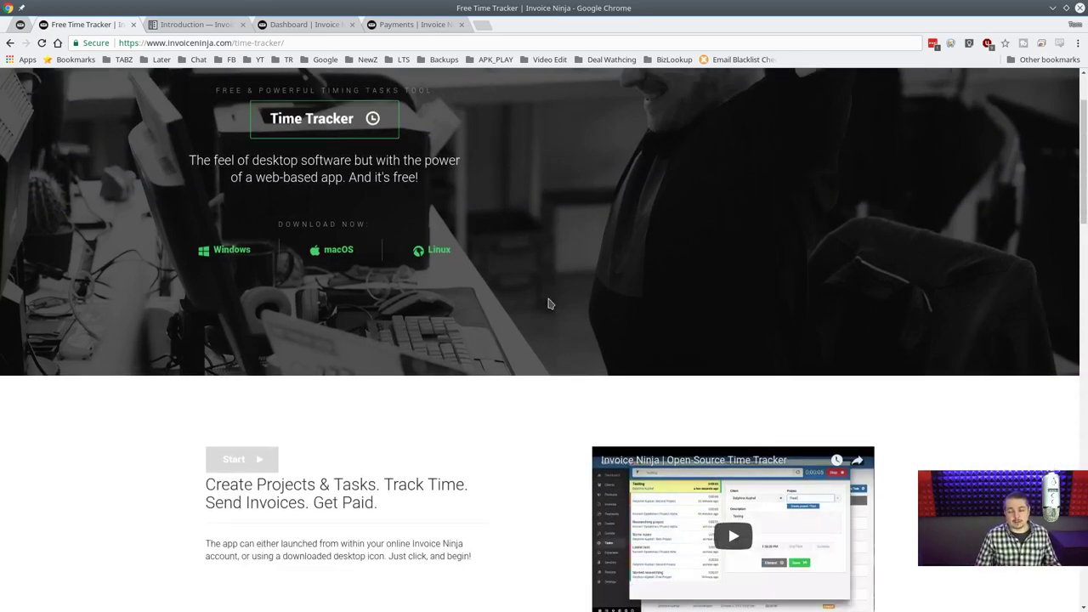
scroll(547, 301, "up", 2)
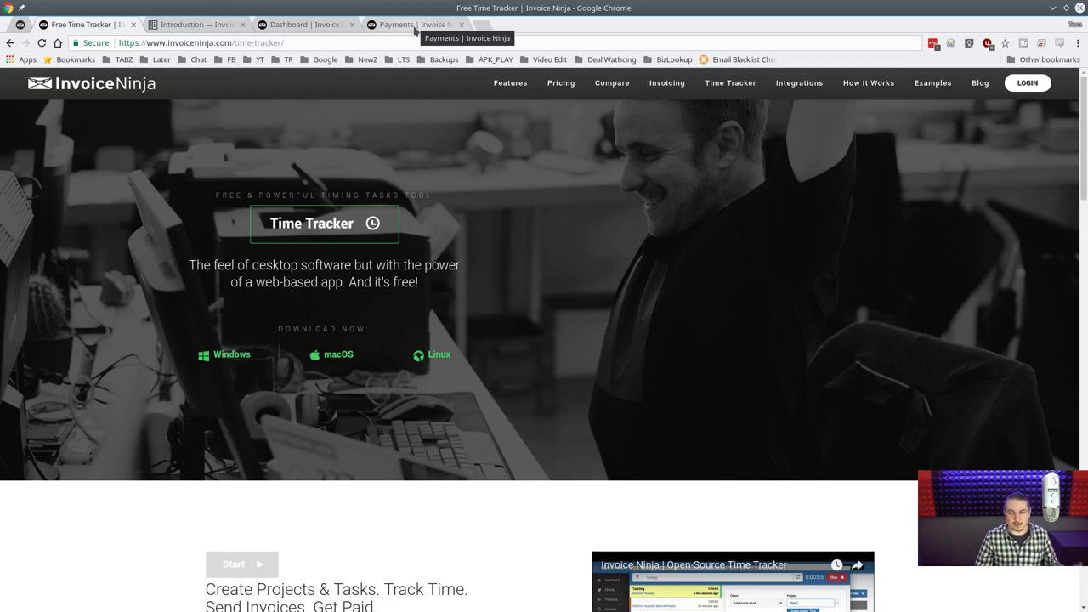
Close the Time Tracker tab and open the Install page from the docs sidebar.
middle_click(90, 30)
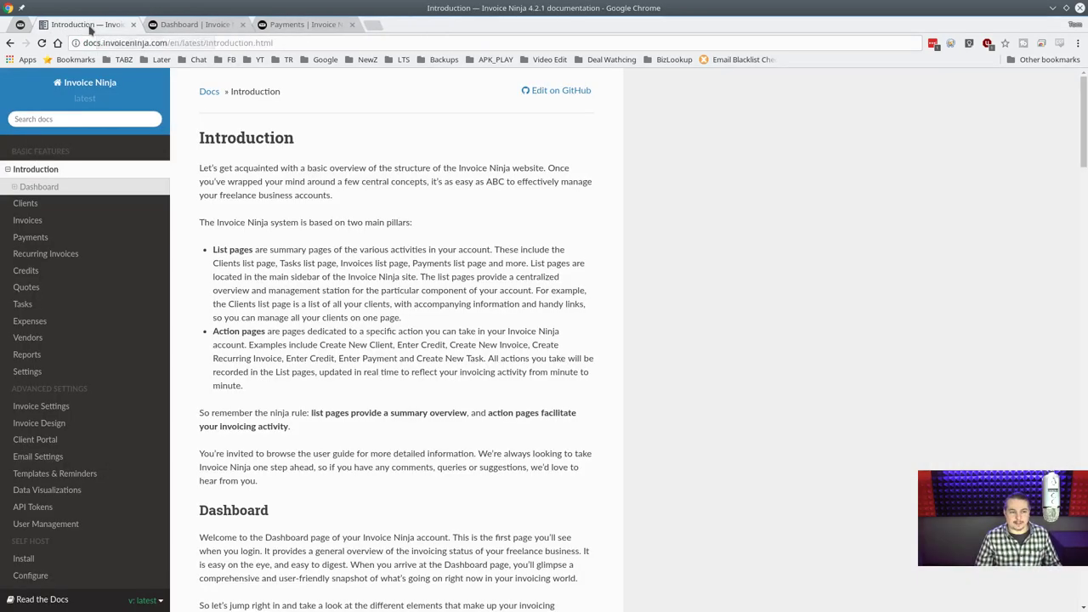
scroll(390, 286, "down", 5)
scroll(389, 287, "up", 5)
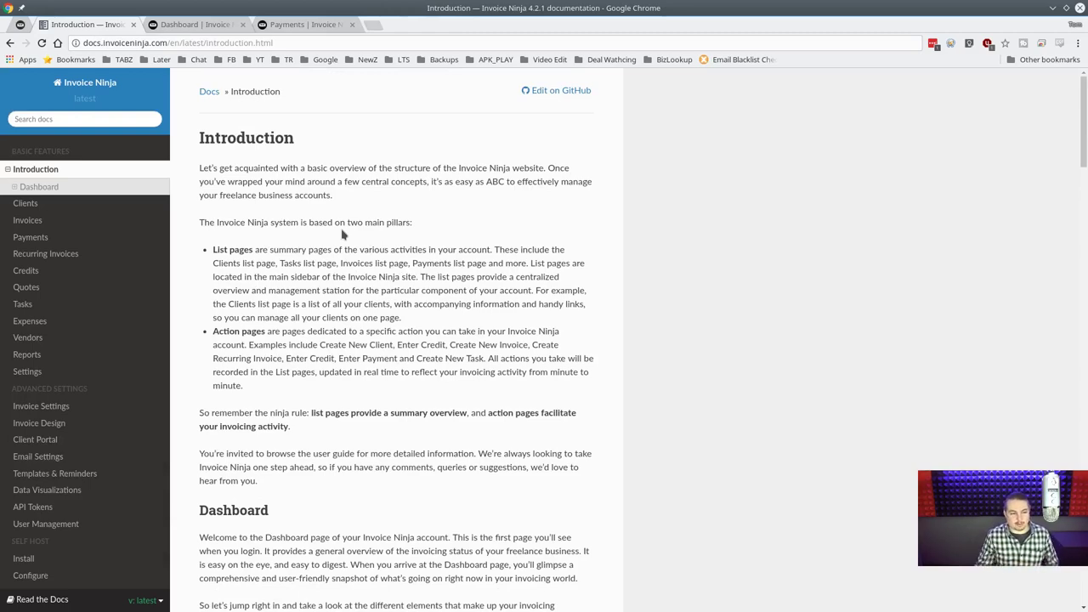
scroll(330, 117, "down", 4)
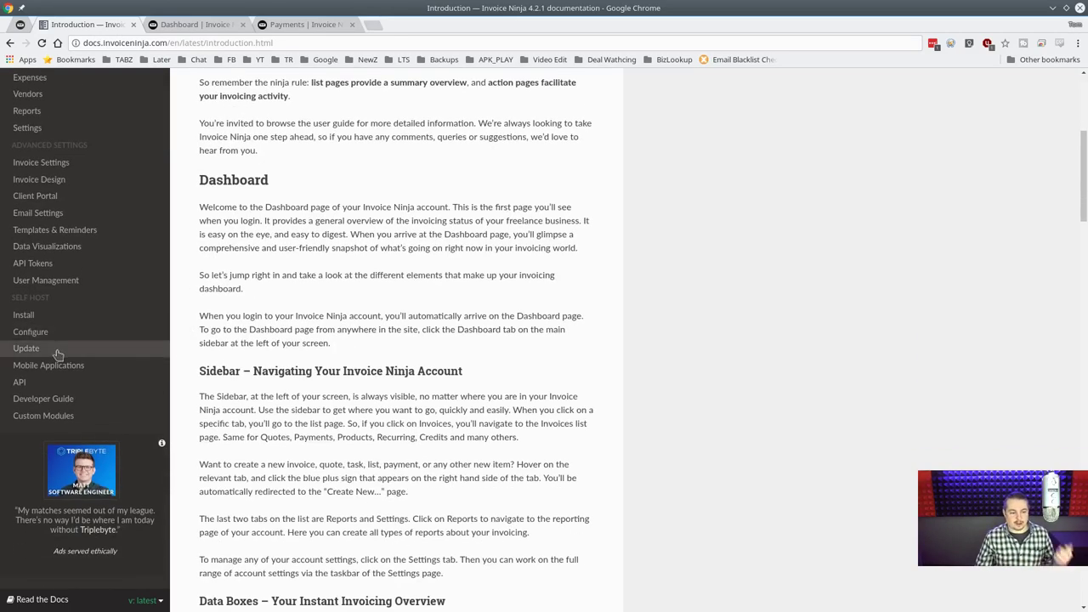
left_click(48, 323)
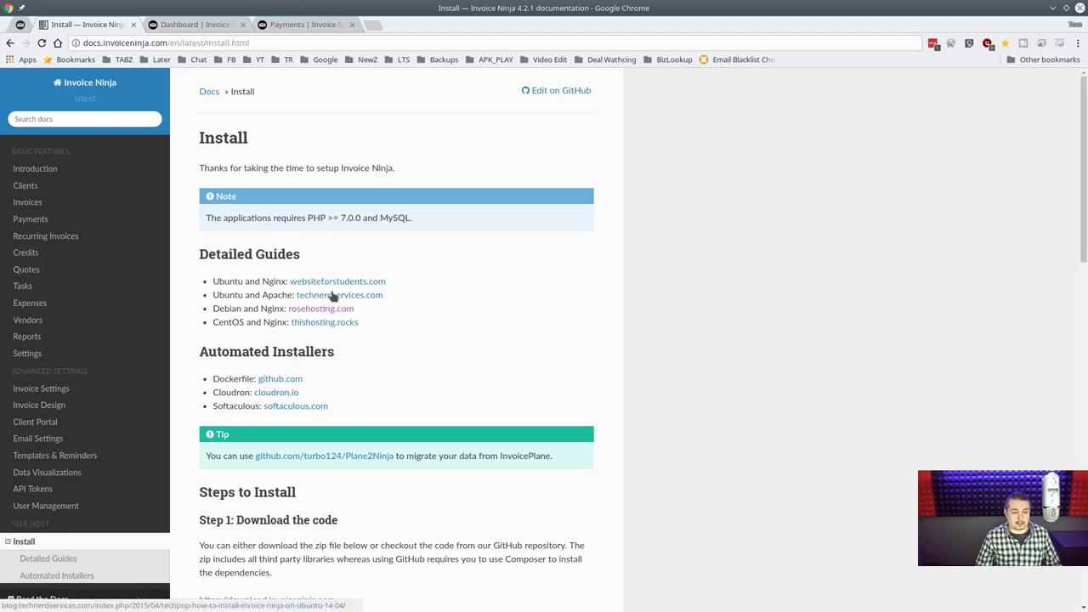
scroll(414, 306, "down", 3)
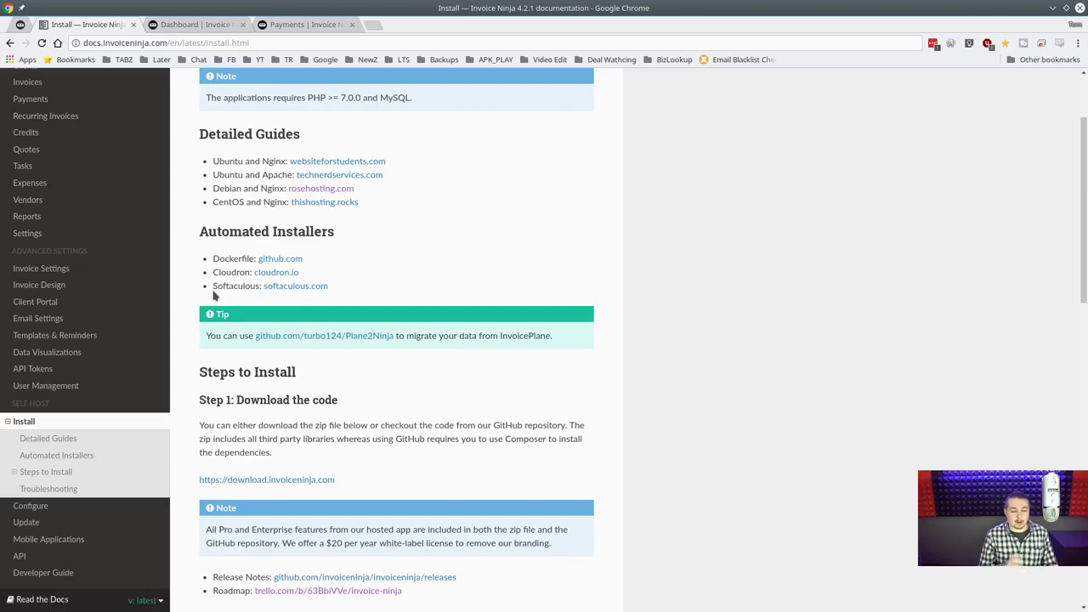
scroll(573, 223, "down", 3)
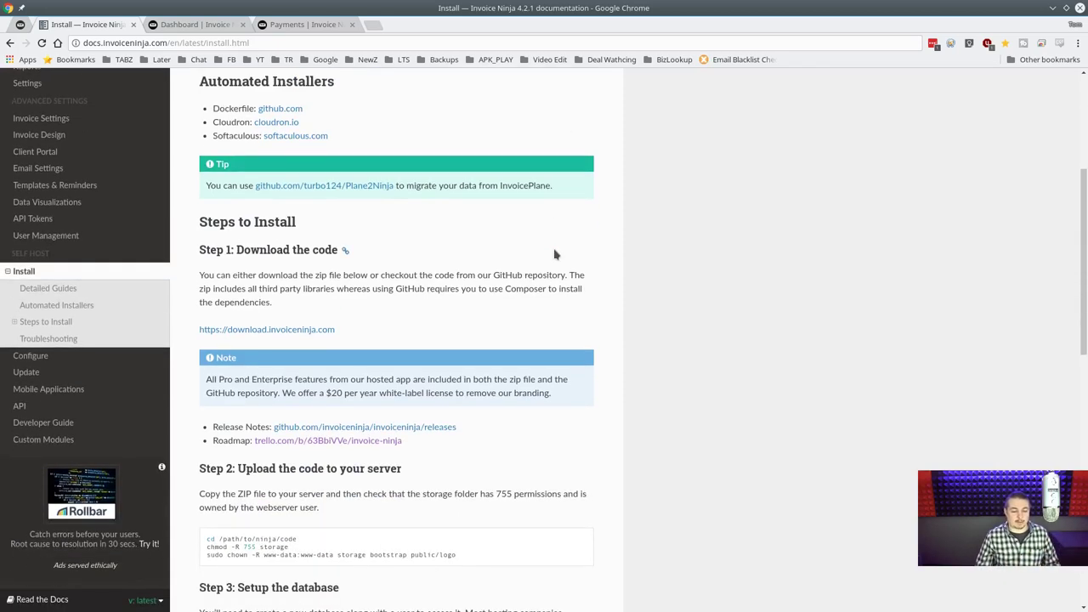
scroll(554, 254, "down", 3)
scroll(555, 254, "down", 4)
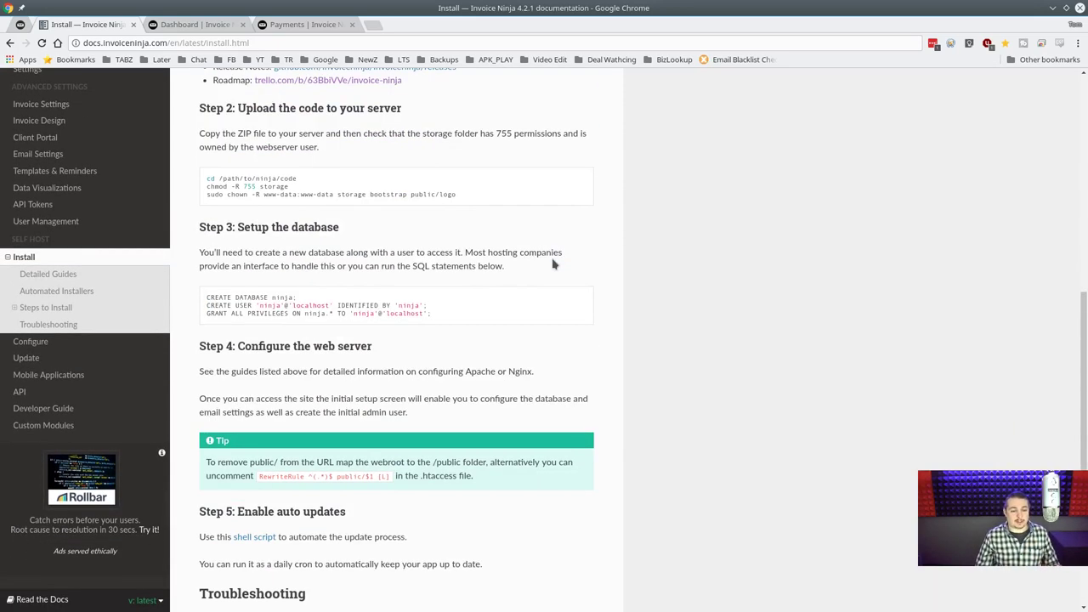
scroll(556, 264, "down", 7)
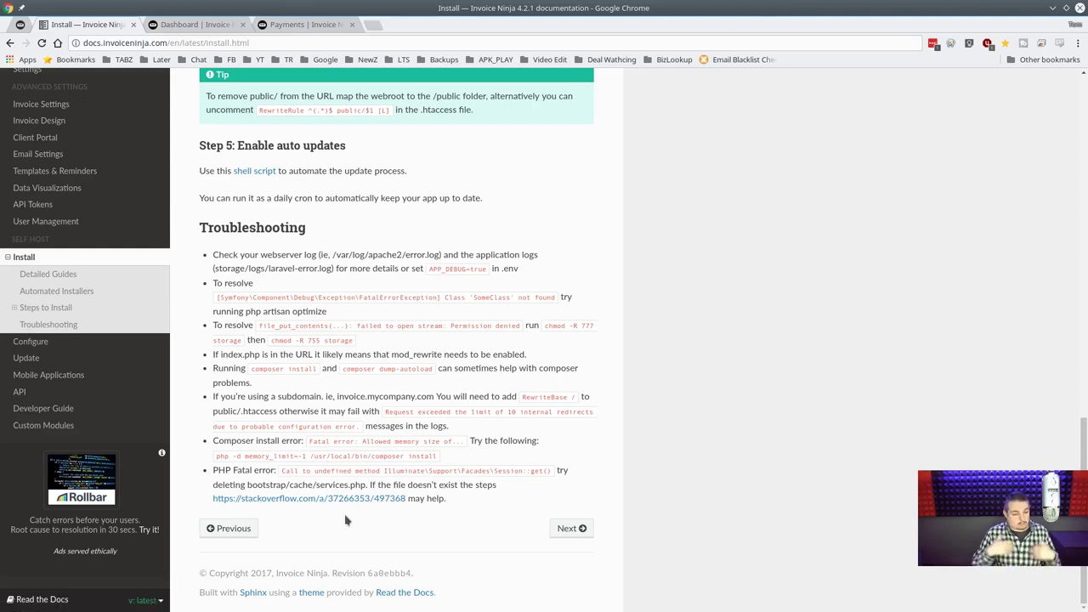
scroll(346, 520, "up", 3)
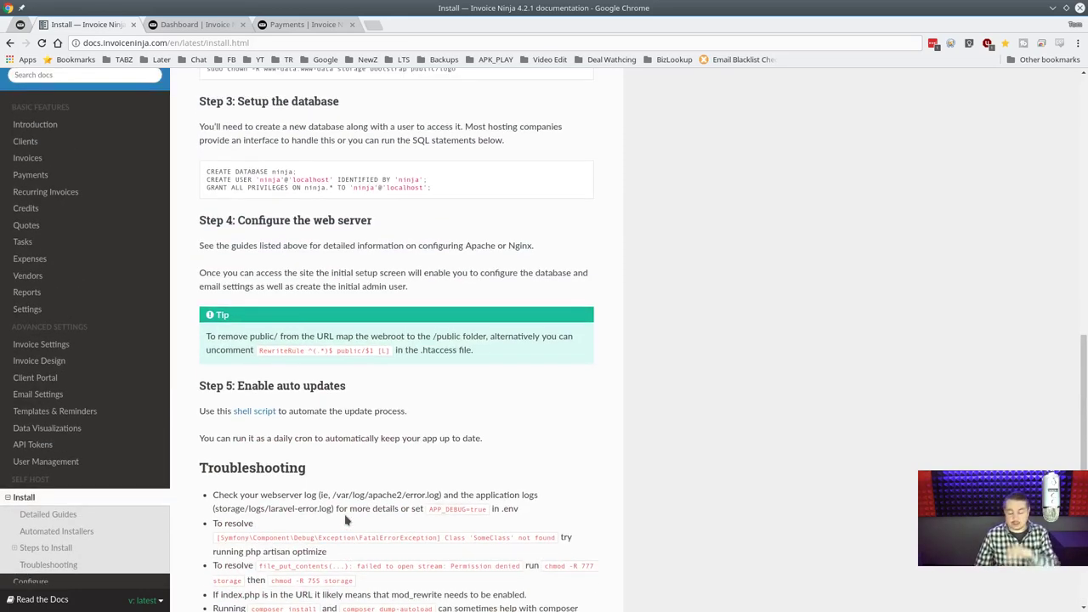
scroll(594, 403, "up", 1)
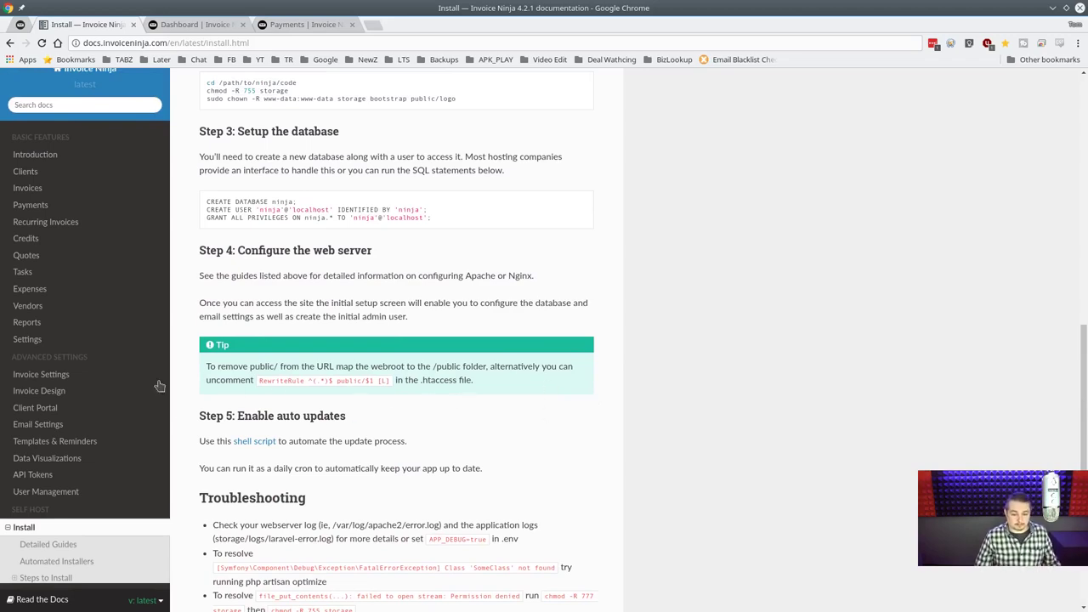
scroll(542, 448, "up", 2)
scroll(542, 448, "up", 6)
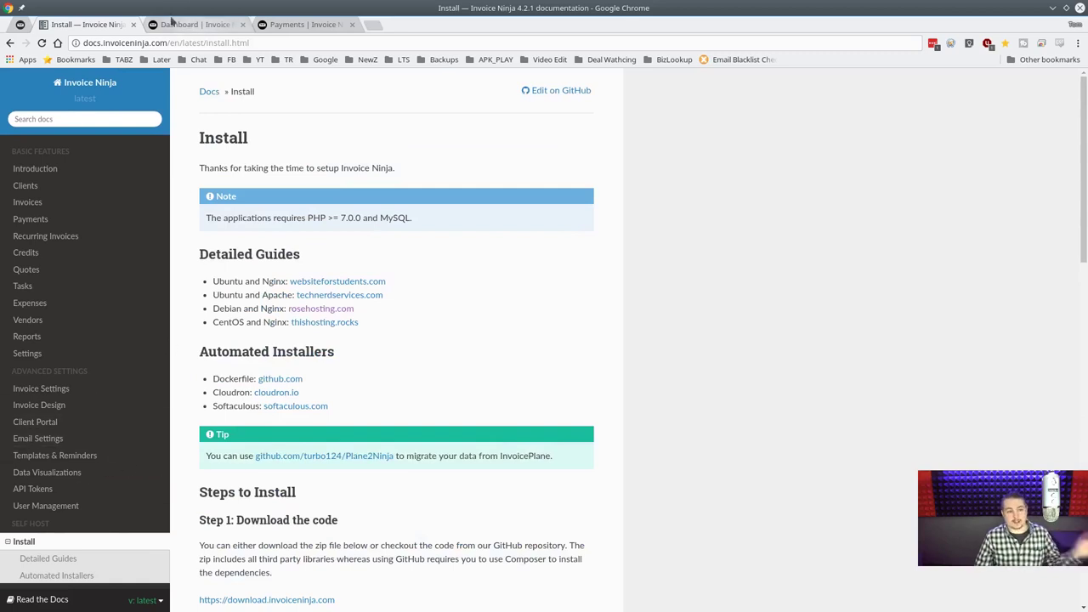
Close the Install docs tab and return to the account Dashboard, dismissing address suggestions.
middle_click(95, 30)
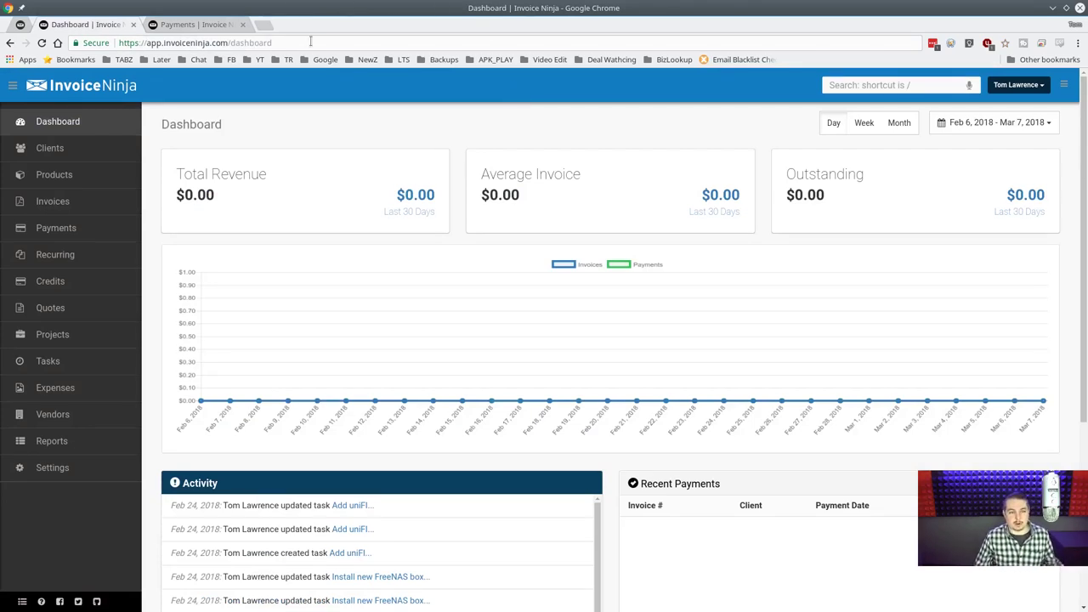
left_click(310, 41)
left_click(312, 41)
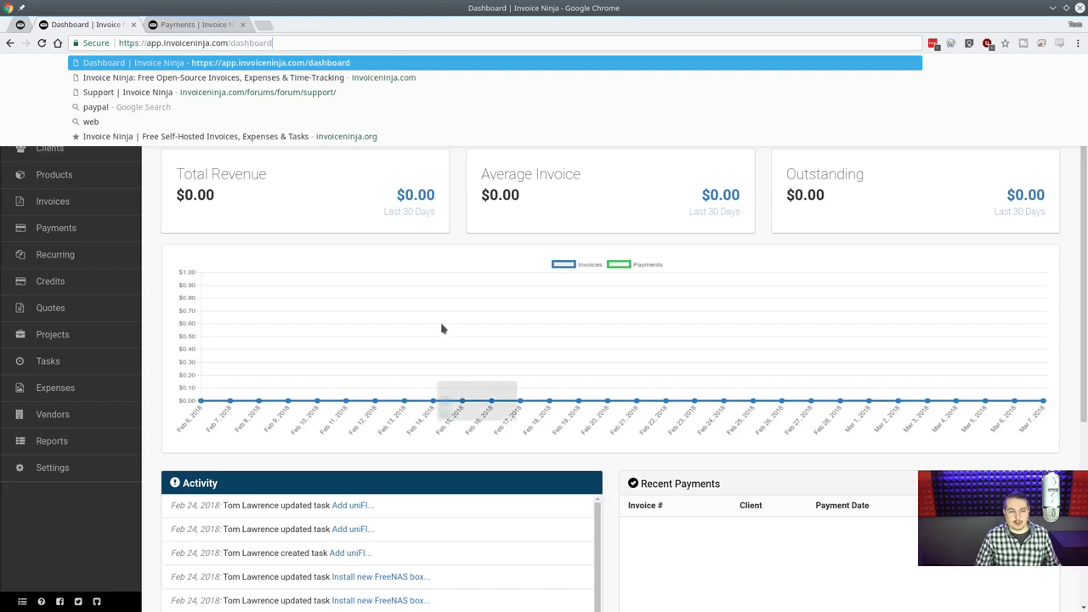
left_click(533, 197)
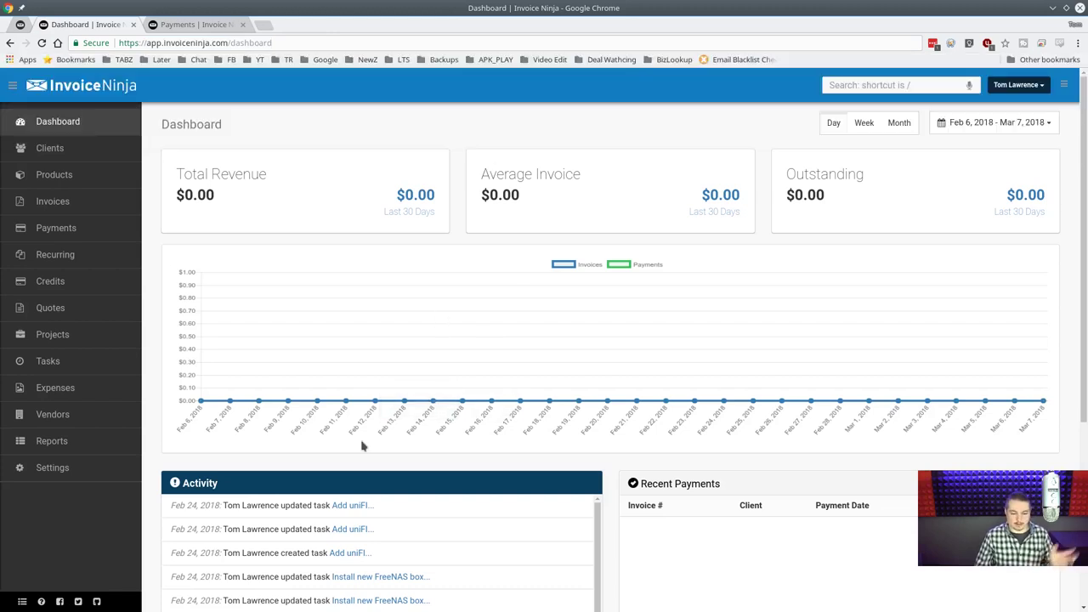
left_click(24, 468)
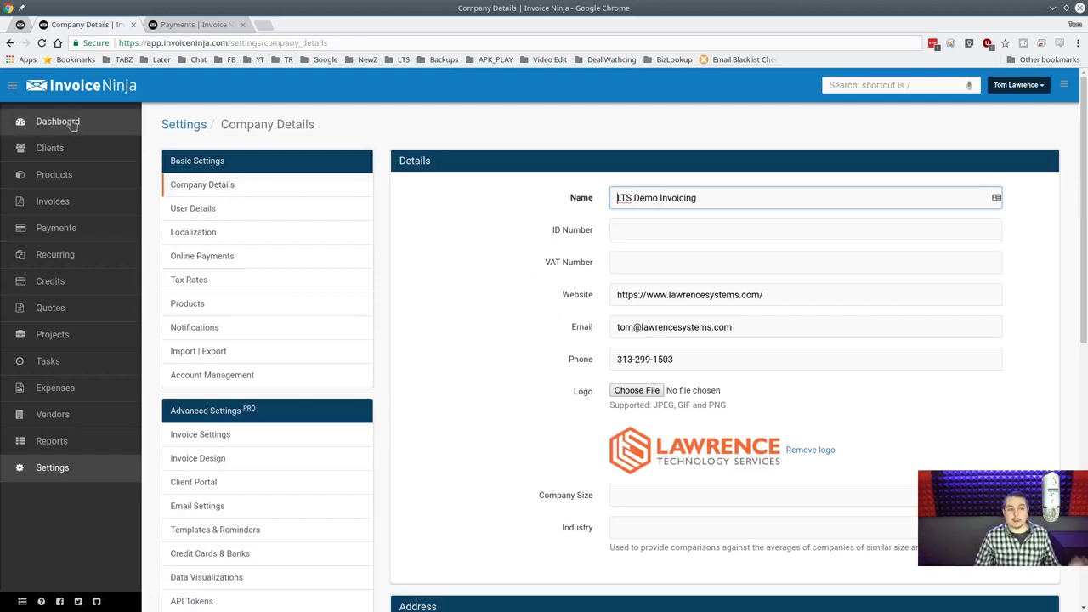
left_click(12, 85)
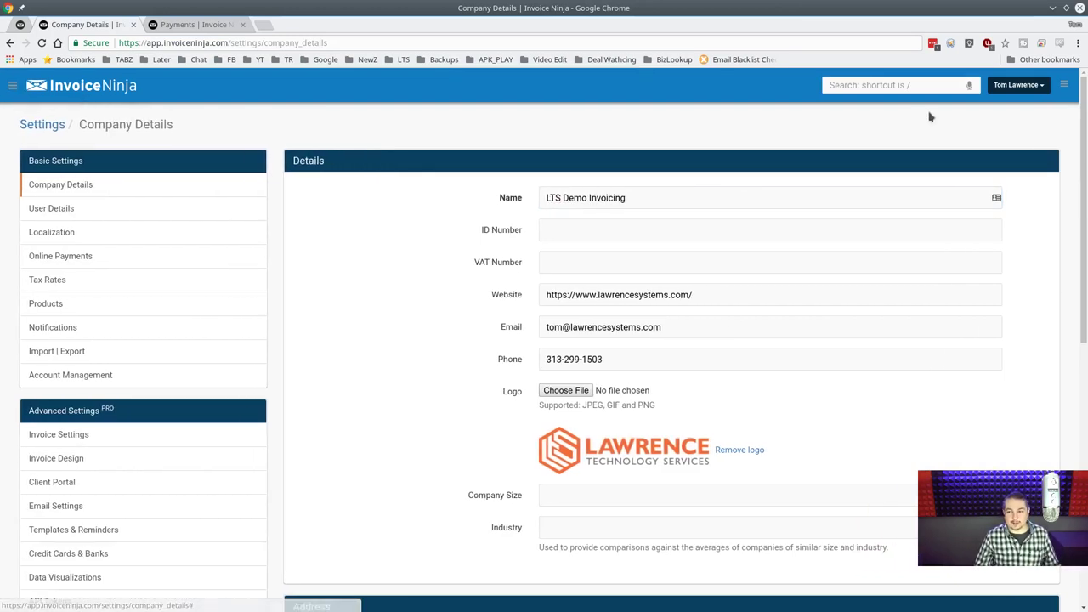
left_click(1061, 85)
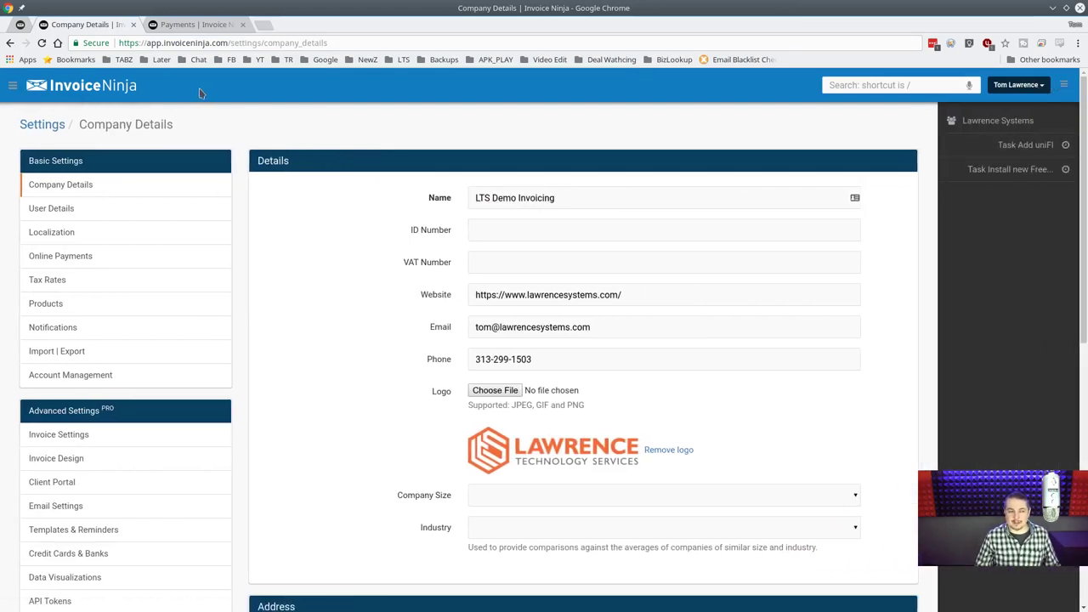
left_click(12, 86)
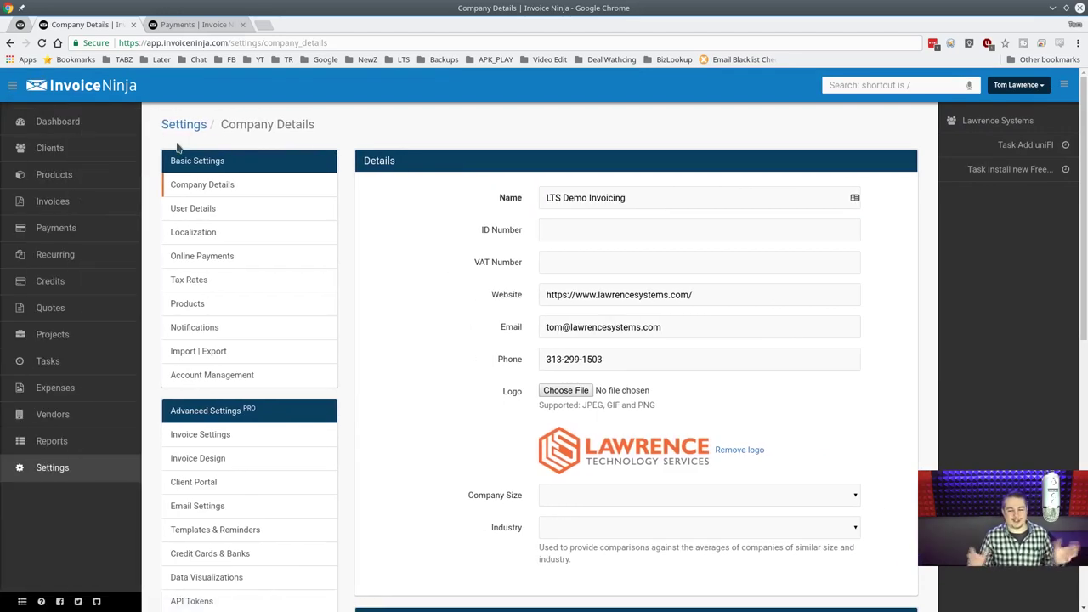
left_click(1064, 85)
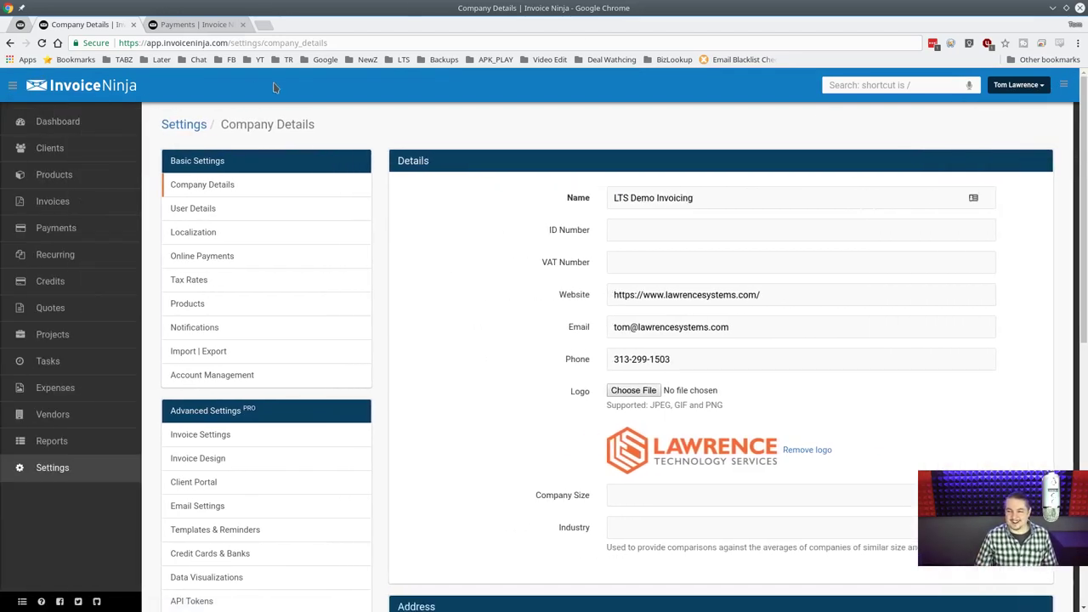
left_click(12, 85)
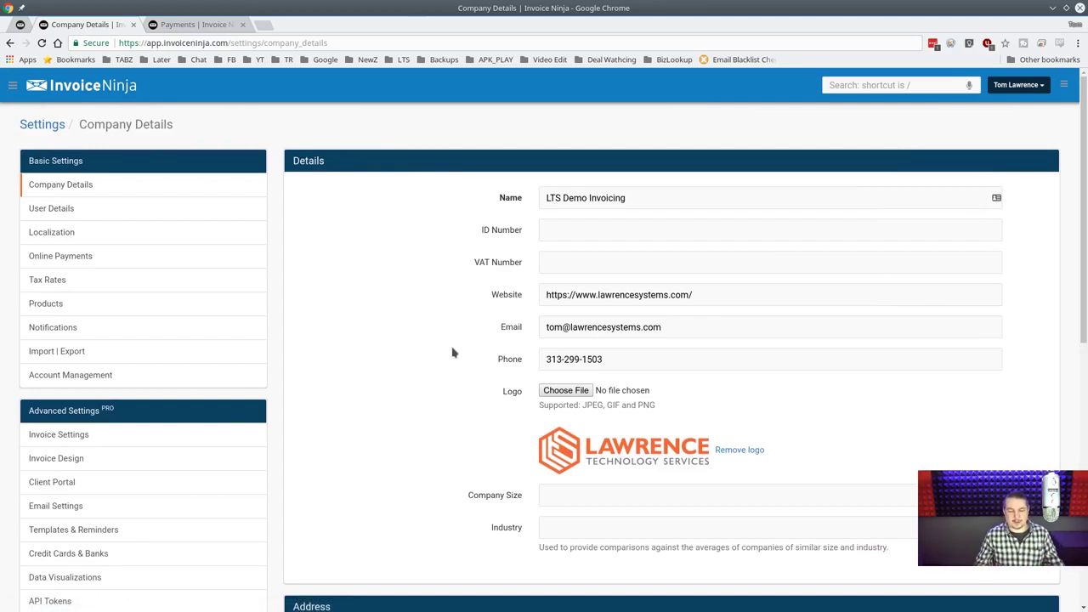
scroll(453, 353, "down", 3)
scroll(452, 352, "up", 3)
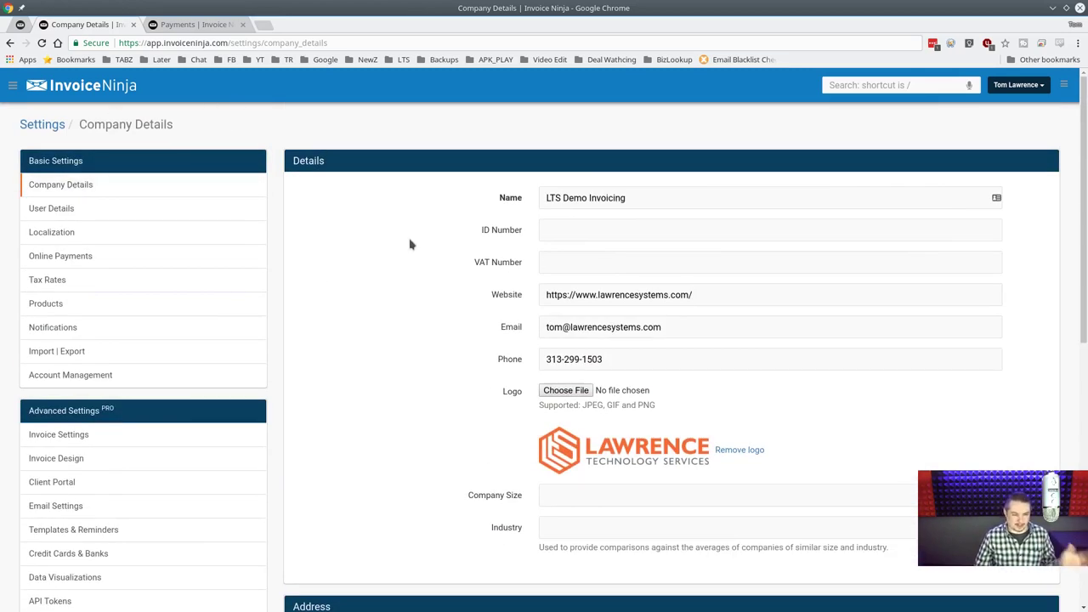
scroll(384, 362, "down", 3)
scroll(383, 364, "up", 3)
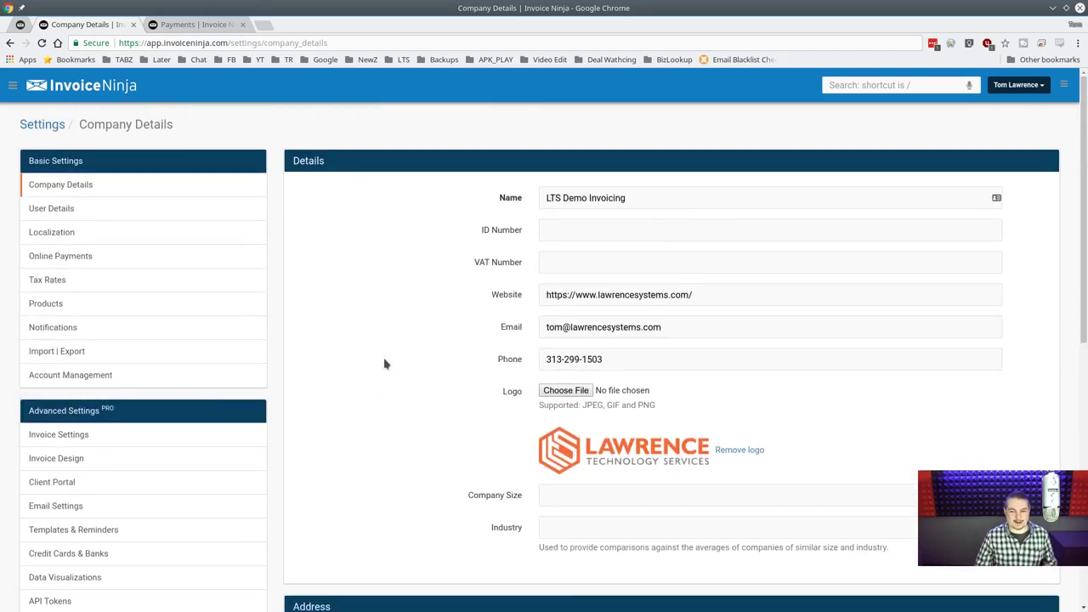
scroll(383, 364, "down", 2)
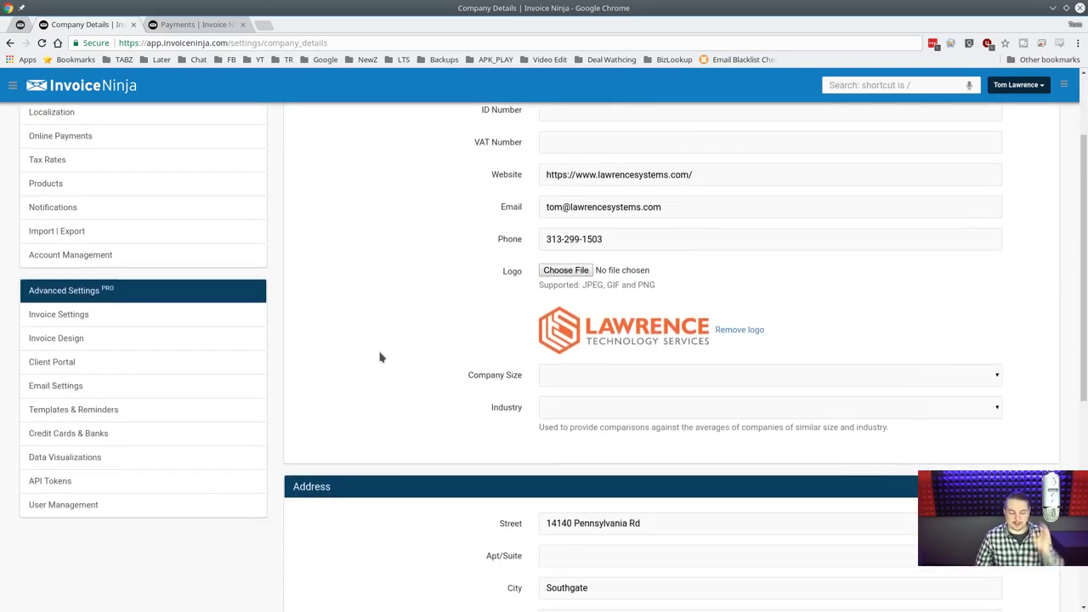
scroll(378, 365, "down", 2)
scroll(388, 376, "up", 3)
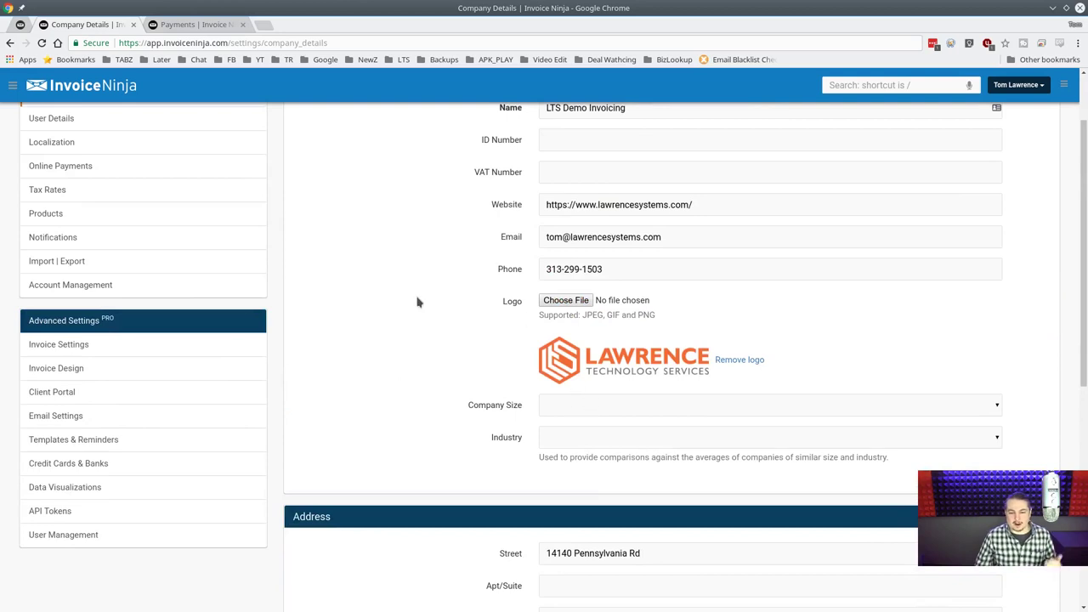
scroll(418, 302, "up", 2)
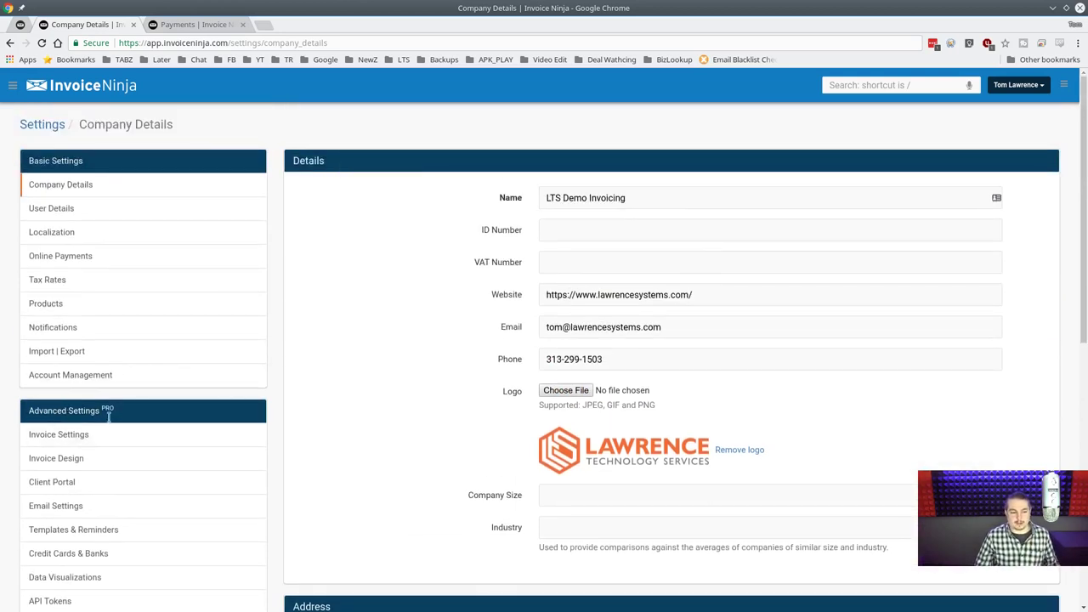
Step through the company Name, ID Number and VAT Number fields.
left_click(714, 193)
left_click(683, 222)
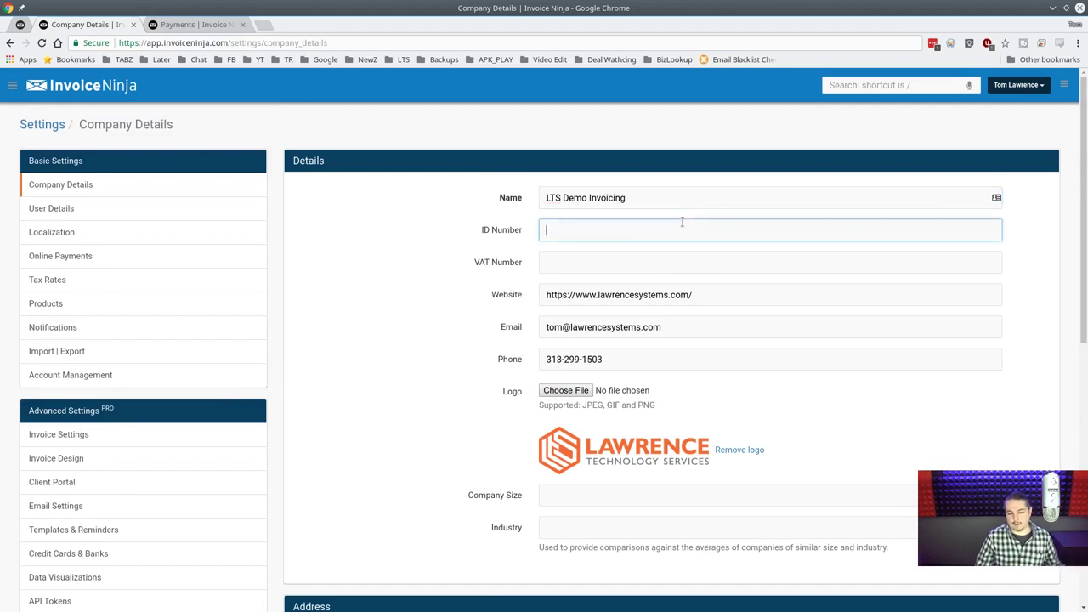
left_click(615, 261)
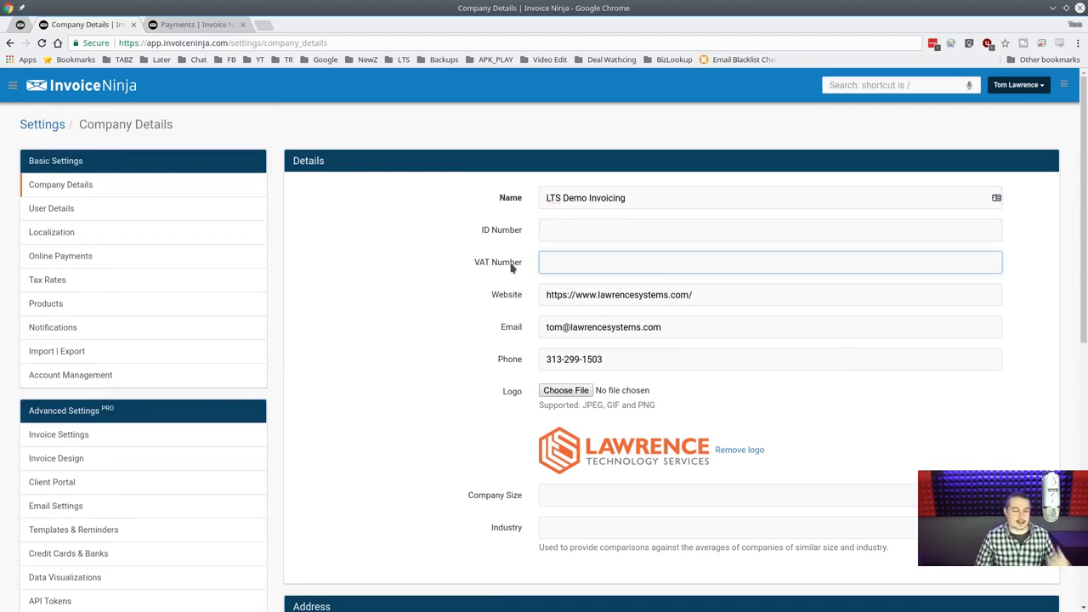
left_click(656, 229)
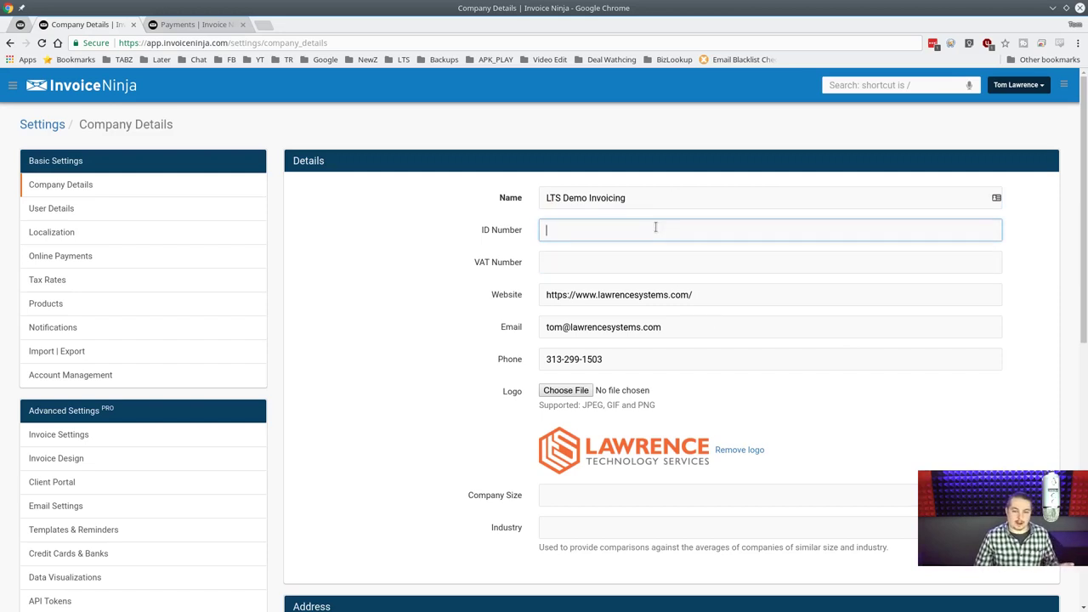
scroll(488, 302, "down", 3)
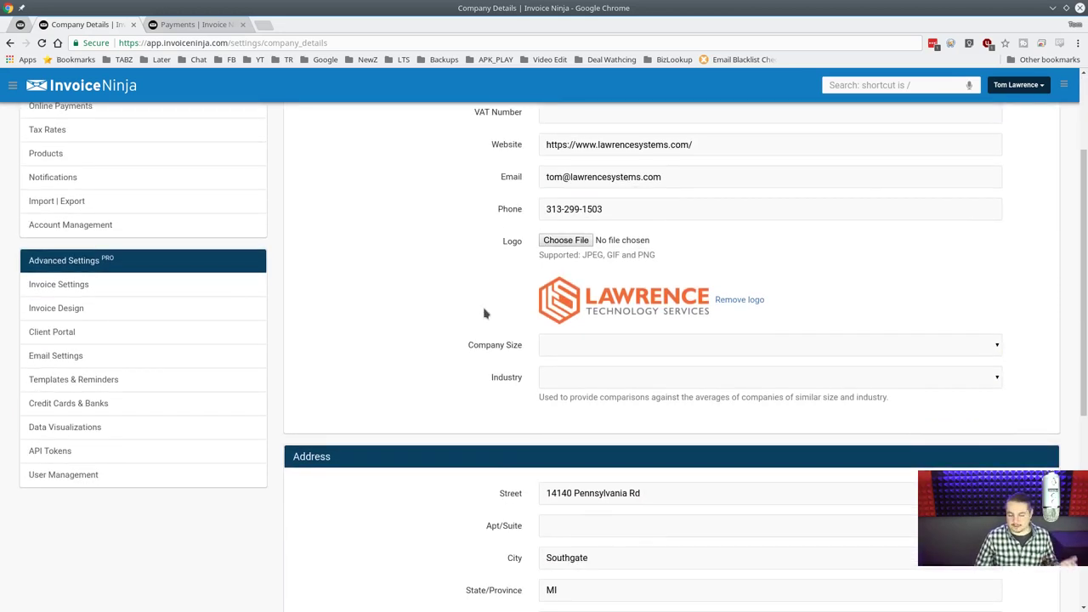
Set Company Size to 1 - 3 and close the Industry list without choosing.
left_click(595, 350)
left_click(589, 367)
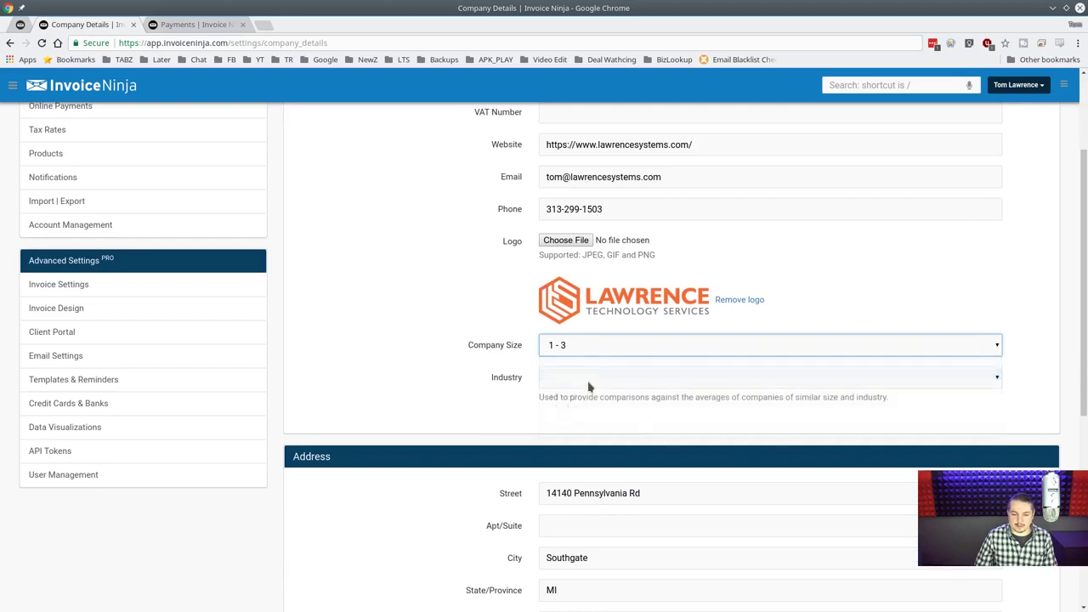
left_click(589, 383)
scroll(710, 219, "down", 1)
scroll(709, 218, "down", 3)
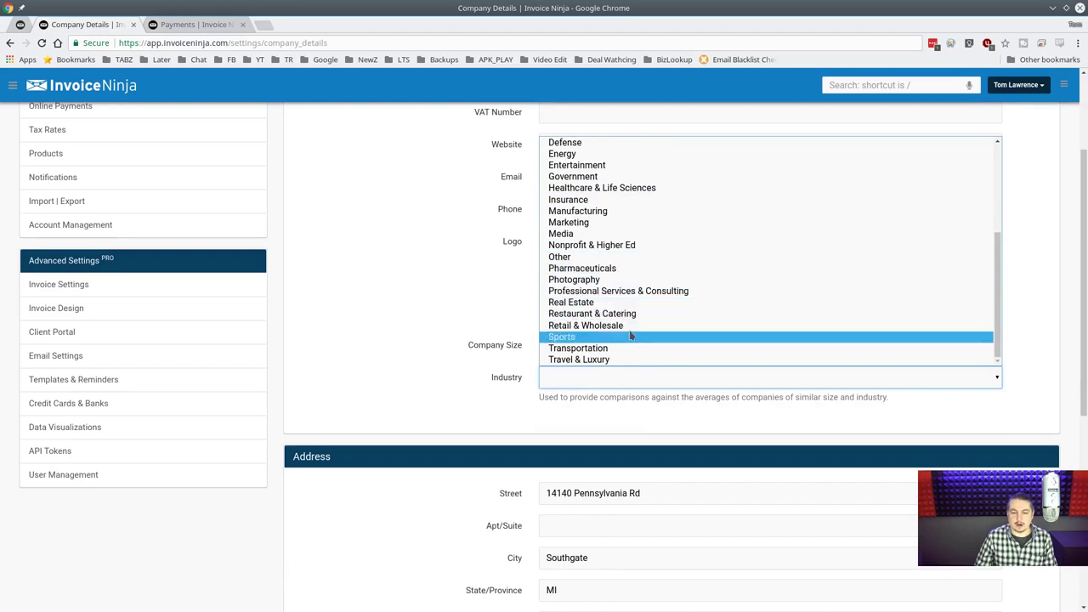
left_click(433, 327)
scroll(432, 370, "down", 4)
scroll(477, 395, "down", 1)
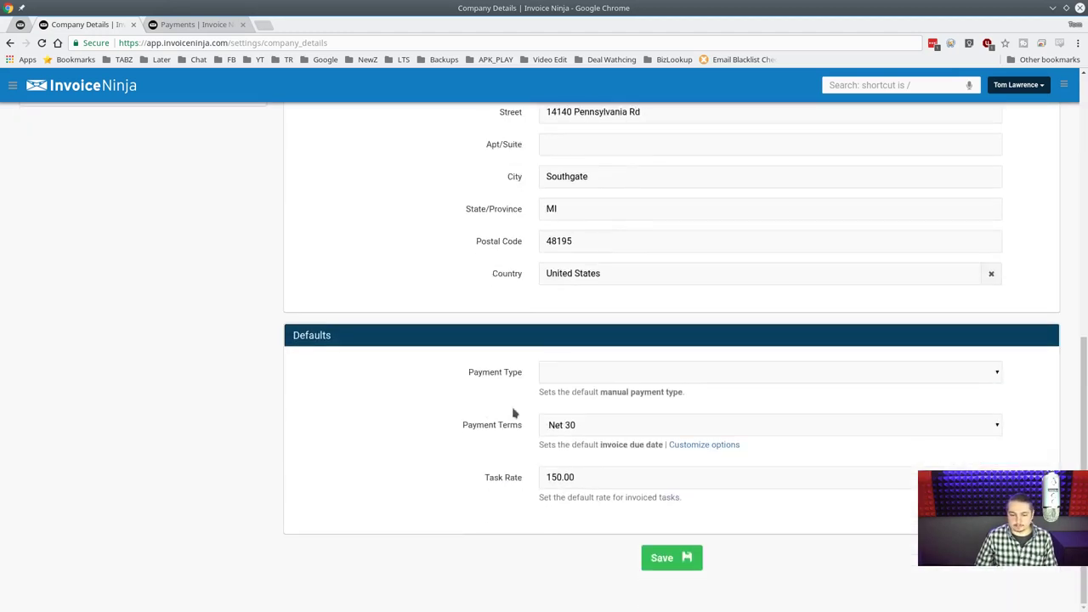
Choose PayPal as the company's default payment type.
left_click(618, 374)
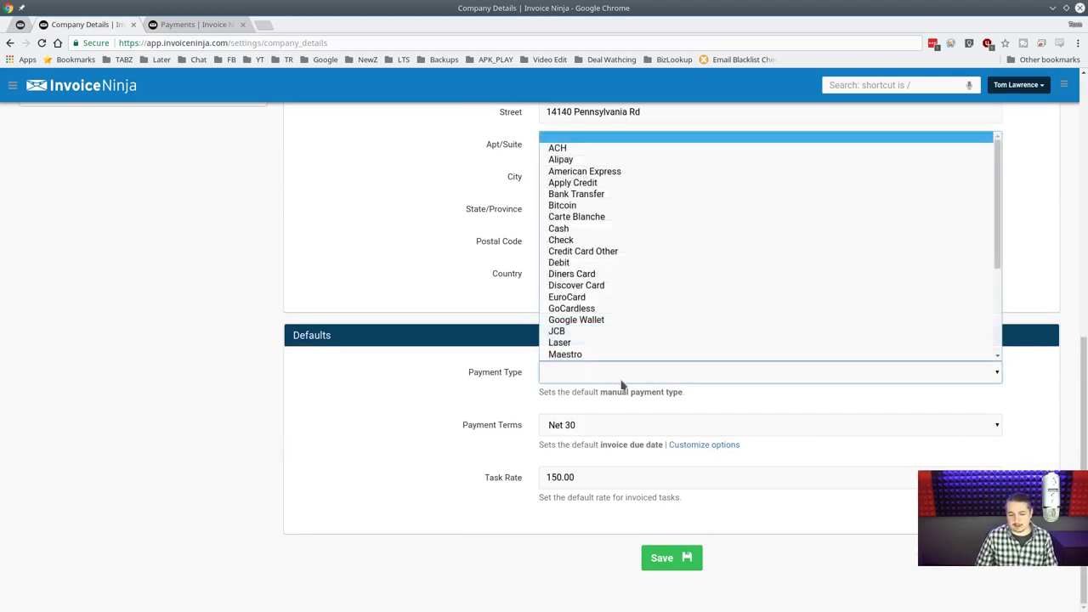
key("p")
scroll(739, 270, "down", 2)
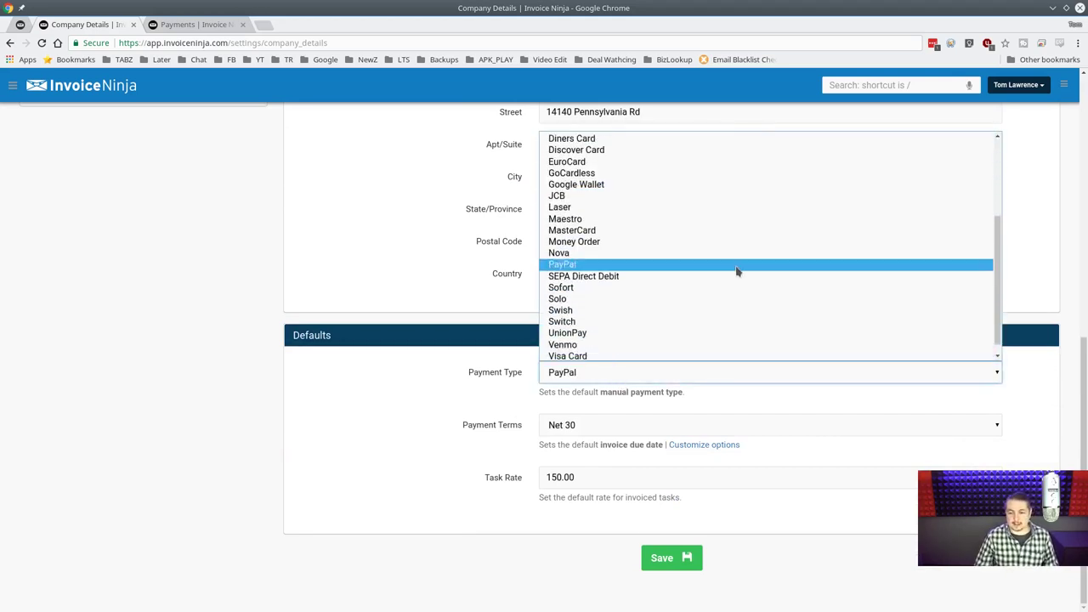
scroll(709, 281, "up", 3)
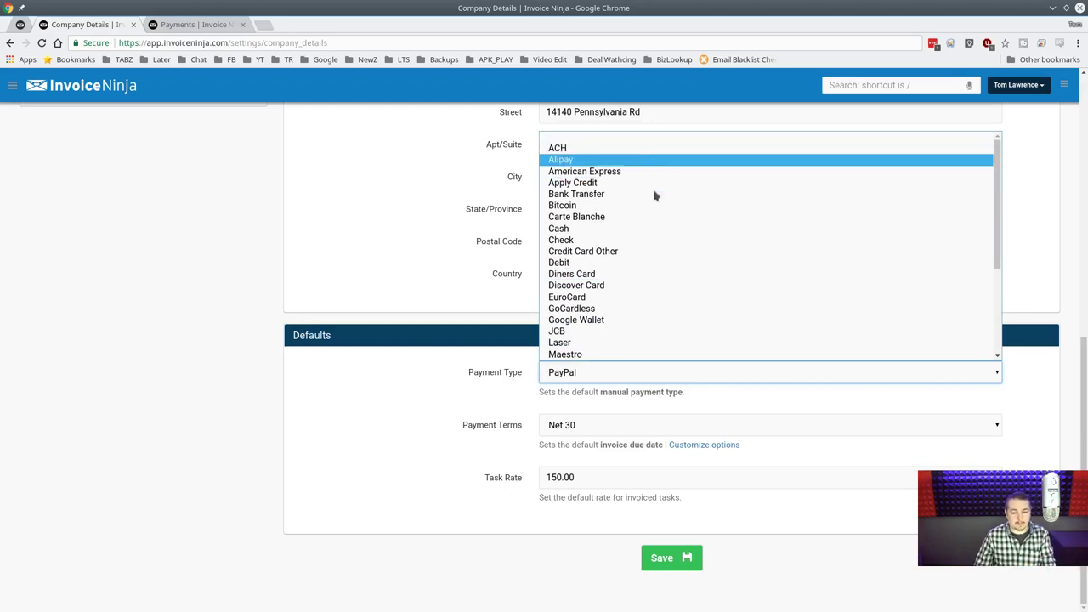
left_click(609, 377)
left_click(612, 377)
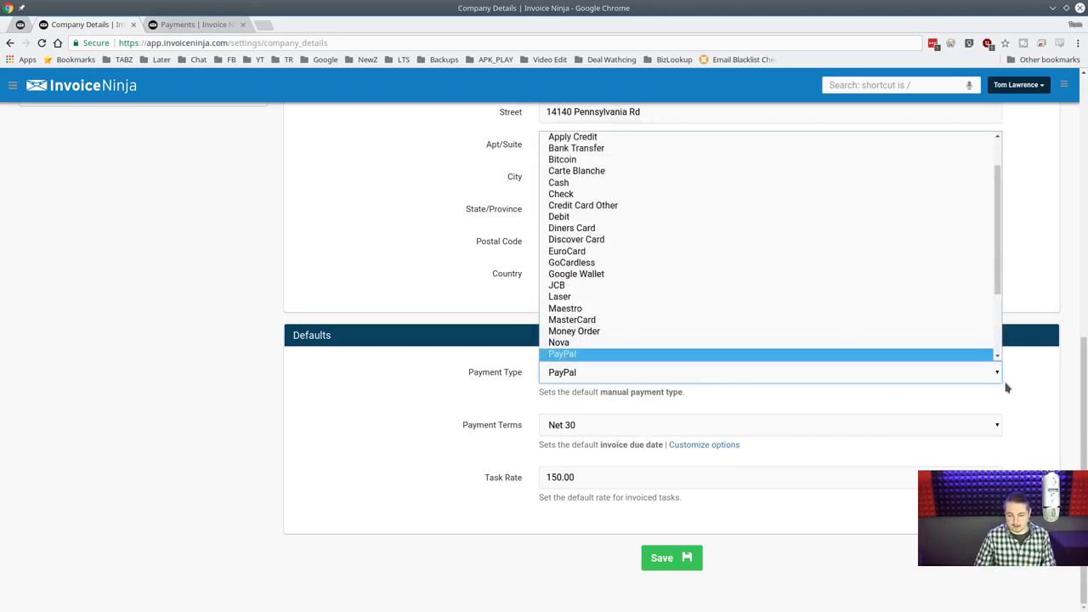
left_click(498, 430)
Keep Net 30 payment terms and the 150.00 task rate, then open payment-term customization.
left_click(617, 429)
left_click(619, 431)
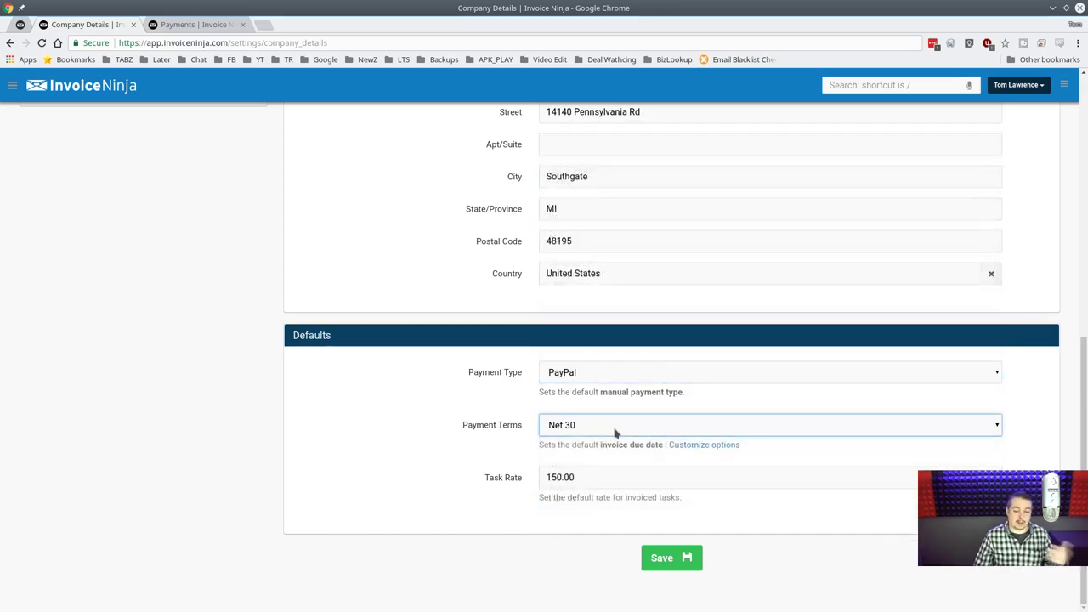
left_click(607, 481)
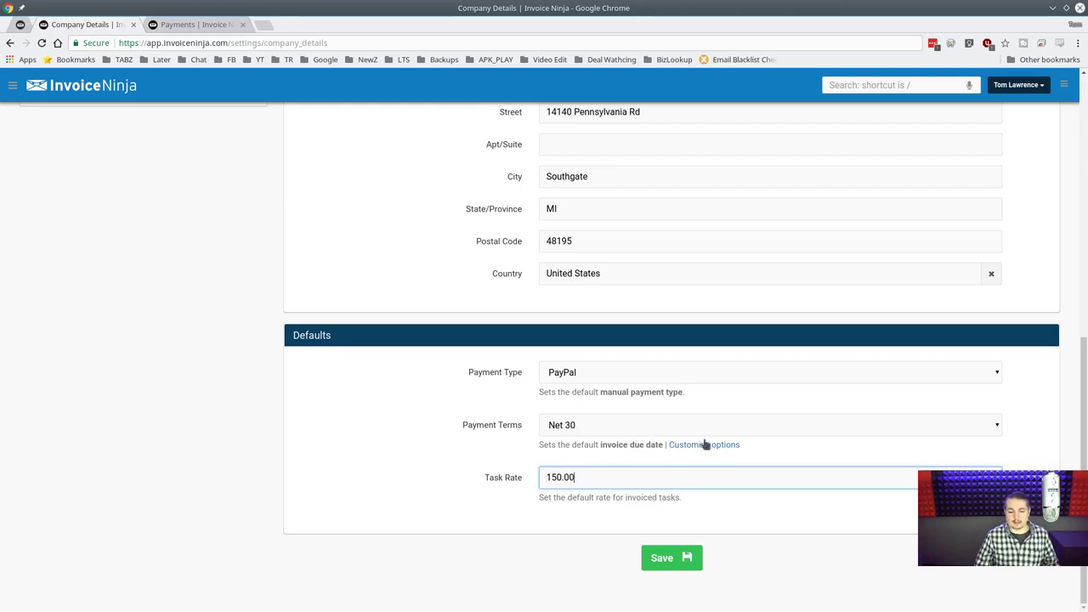
left_click(704, 445)
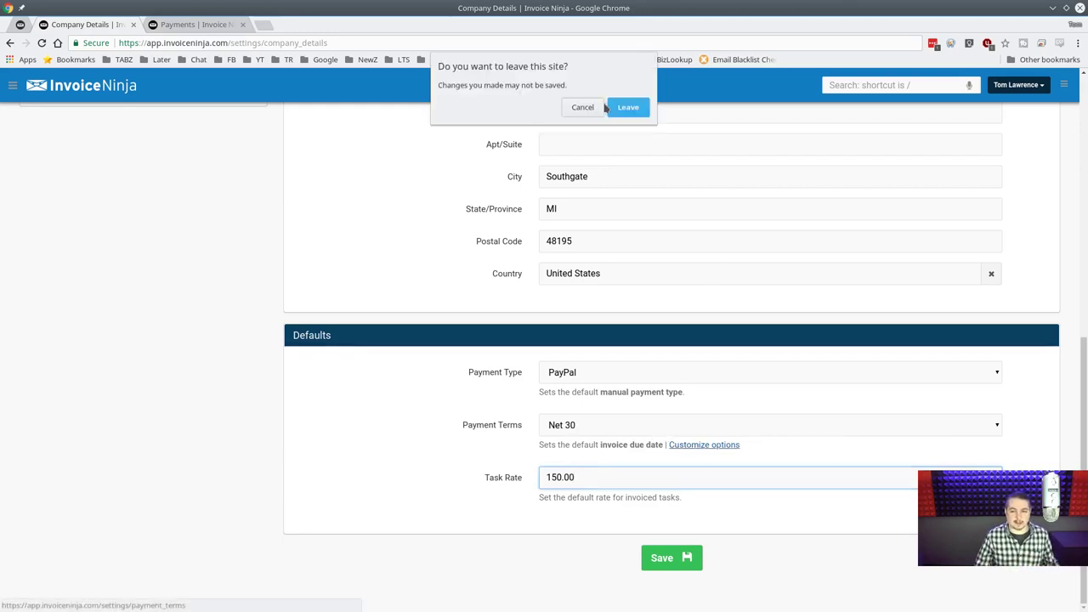
Stay on the page, save the company details, and review the saved values.
left_click(583, 108)
left_click(660, 561)
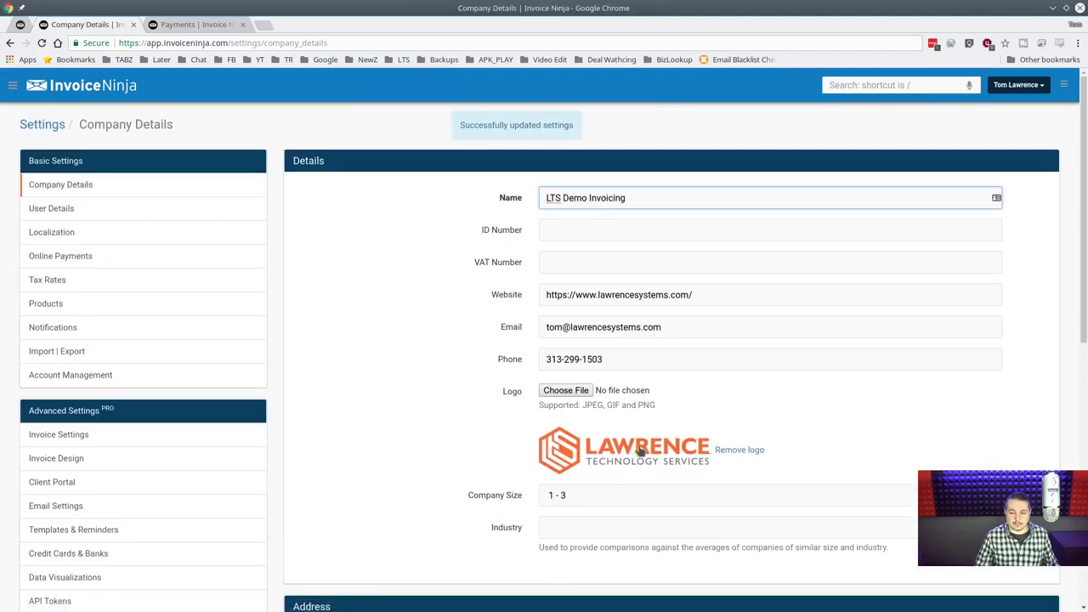
scroll(285, 311, "down", 3)
scroll(556, 468, "down", 2)
scroll(238, 391, "up", 2)
scroll(238, 391, "up", 2)
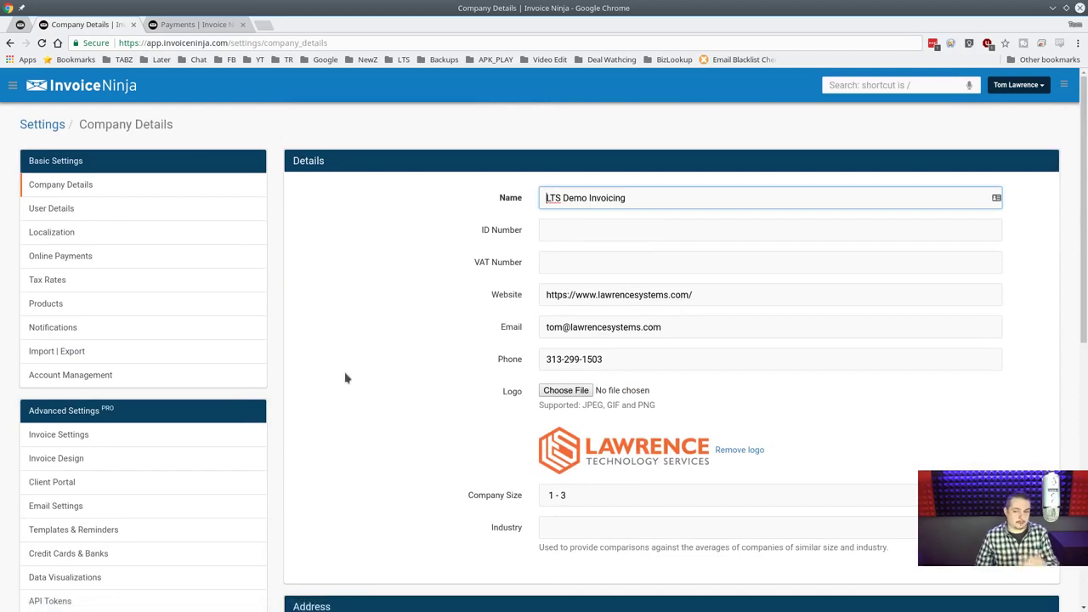
scroll(346, 378, "down", 2)
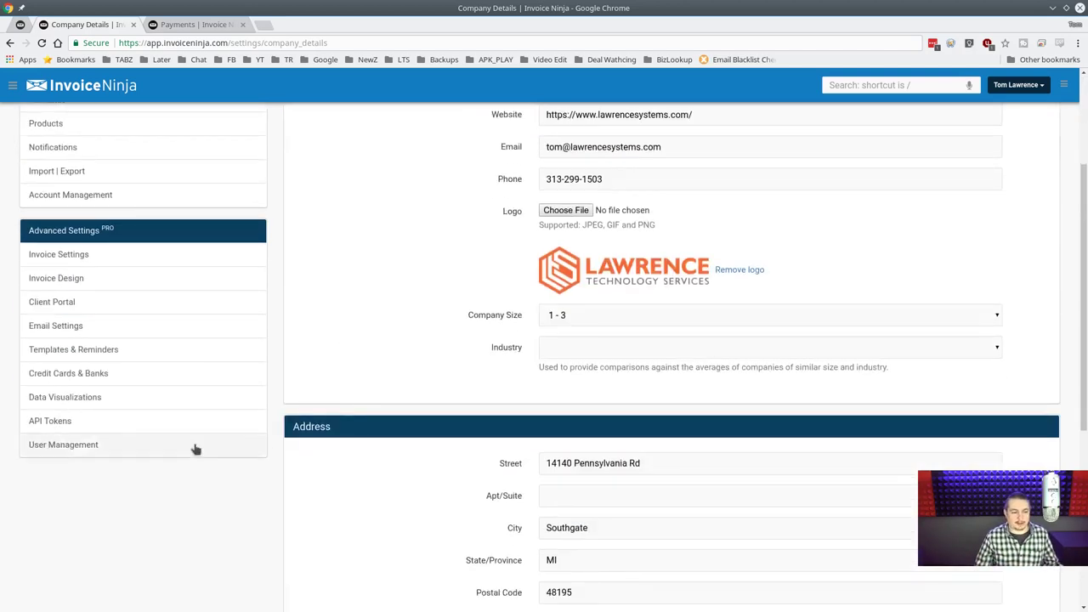
scroll(148, 224, "up", 2)
left_click(128, 209)
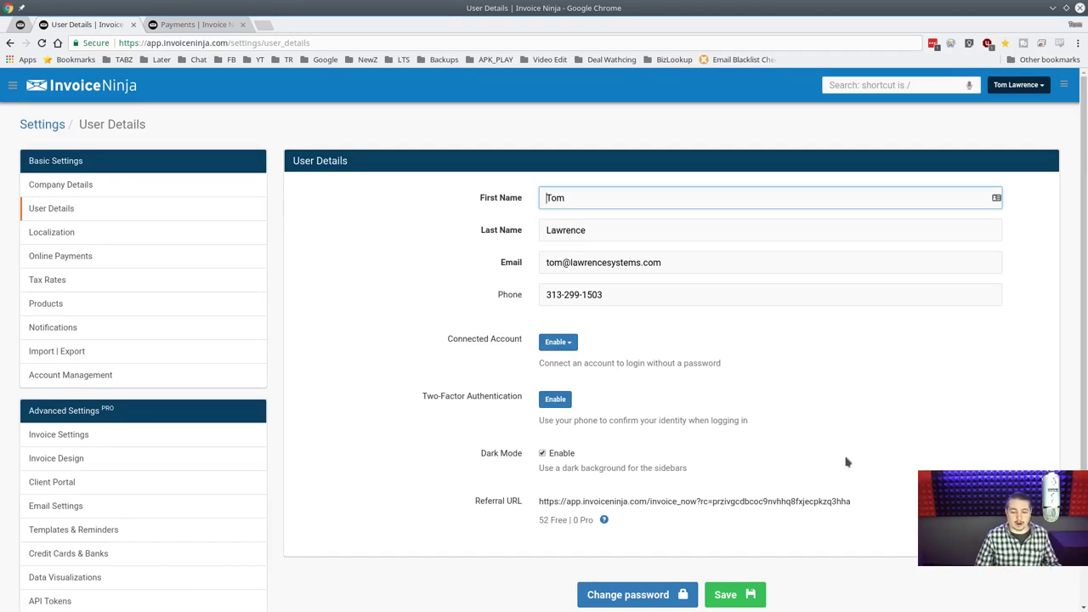
Turn off sidebar Dark Mode and save the user details.
scroll(586, 401, "down", 1)
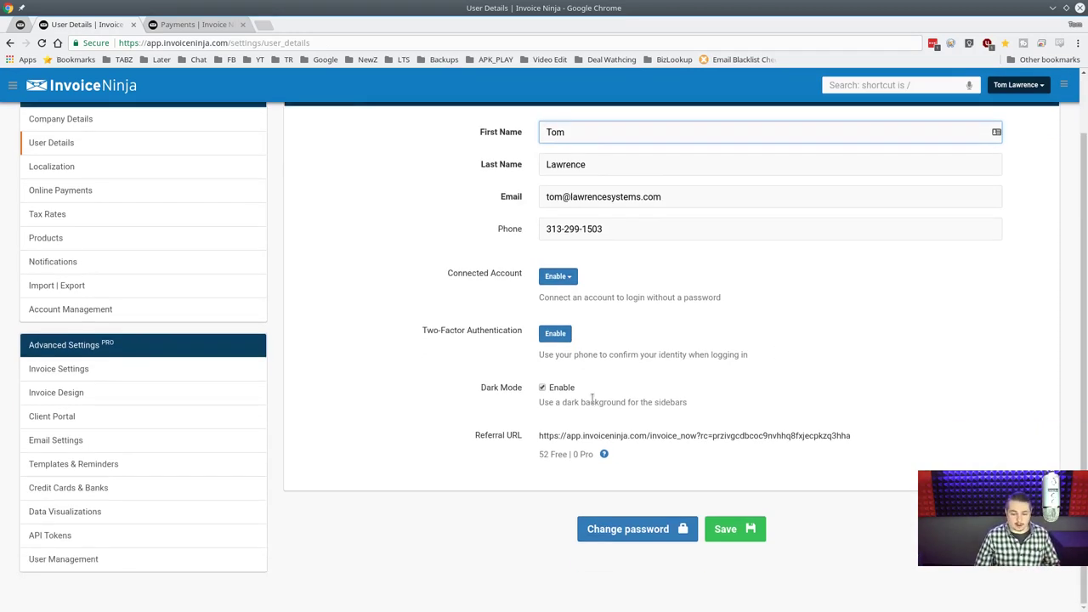
scroll(454, 406, "up", 2)
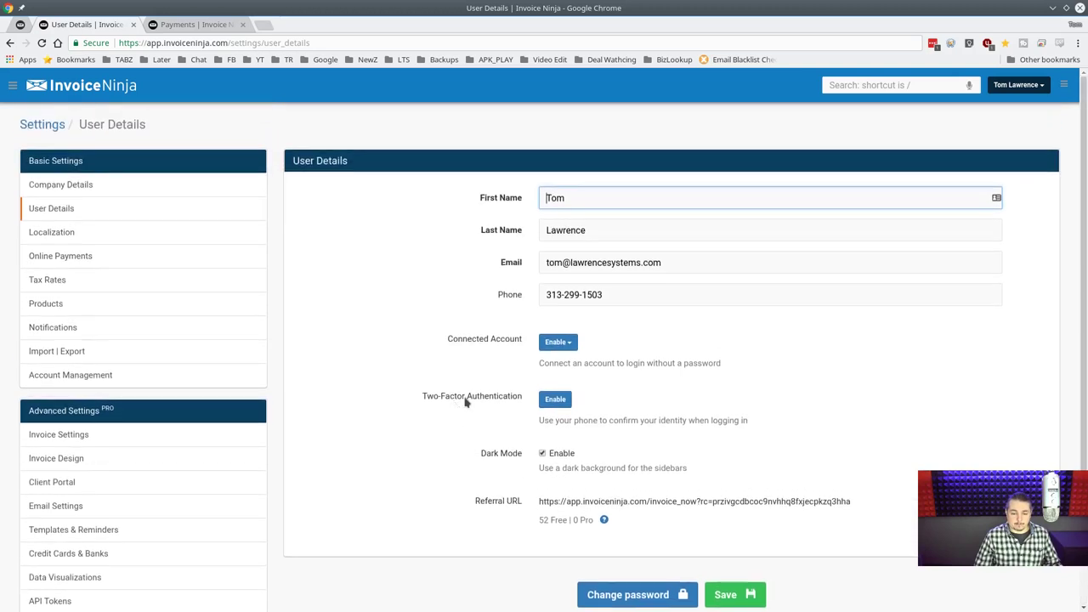
left_click(543, 454)
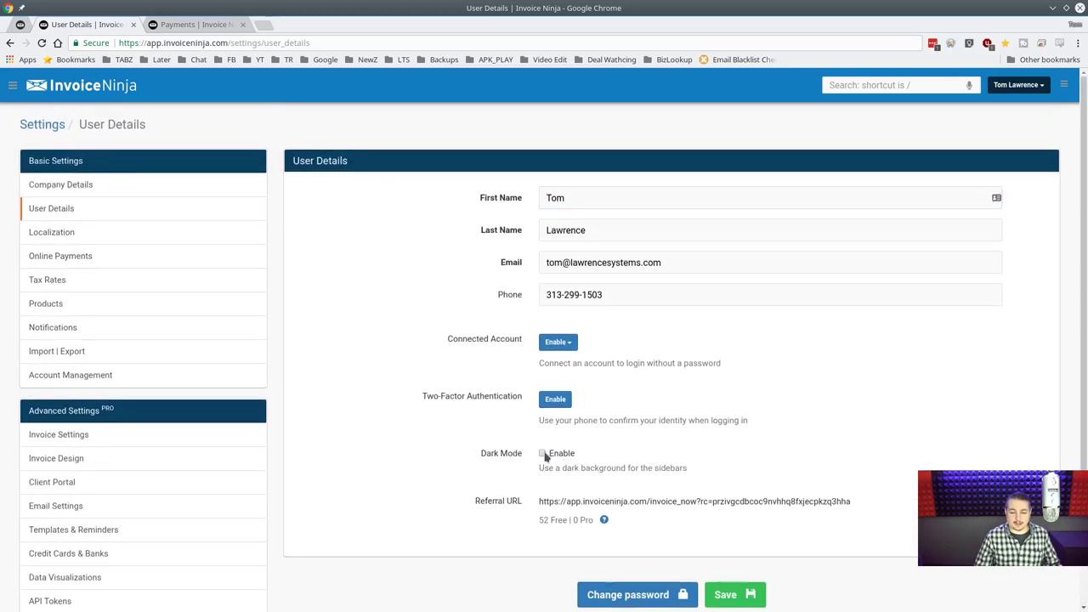
left_click(734, 600)
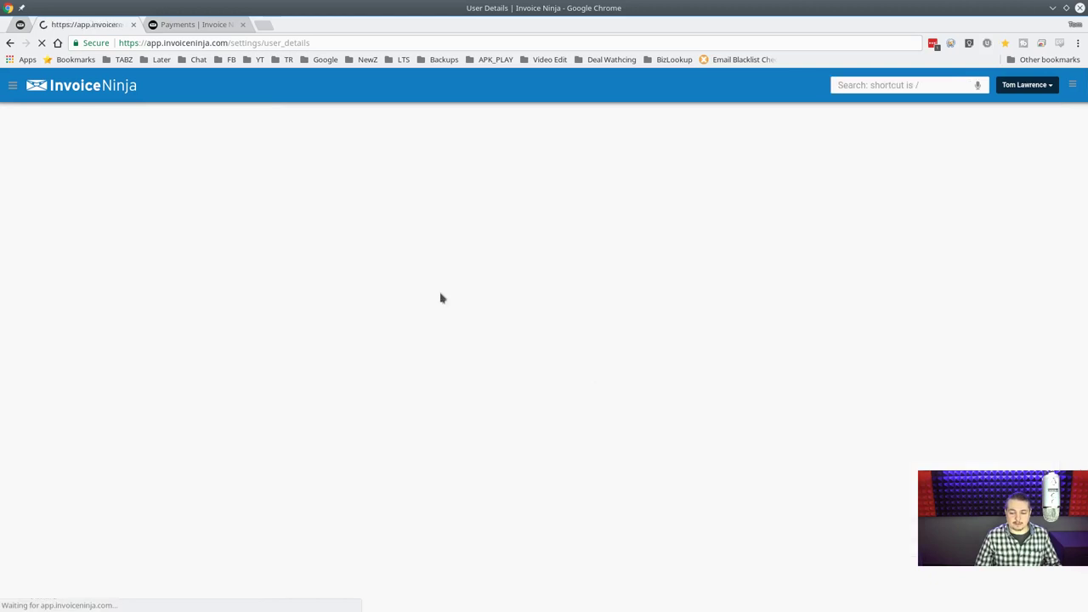
left_click(12, 85)
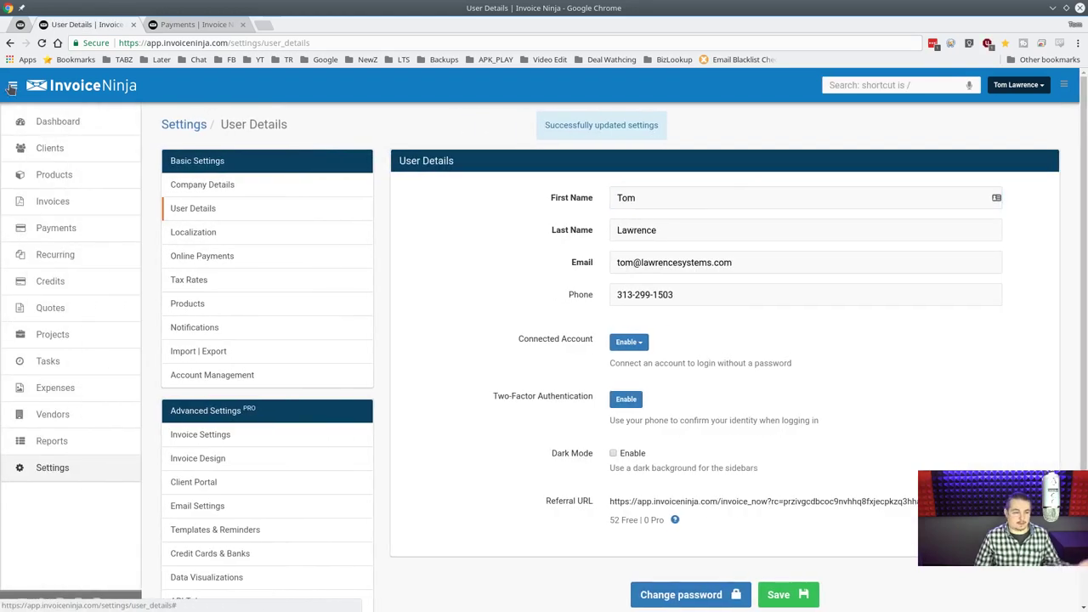
left_click(12, 86)
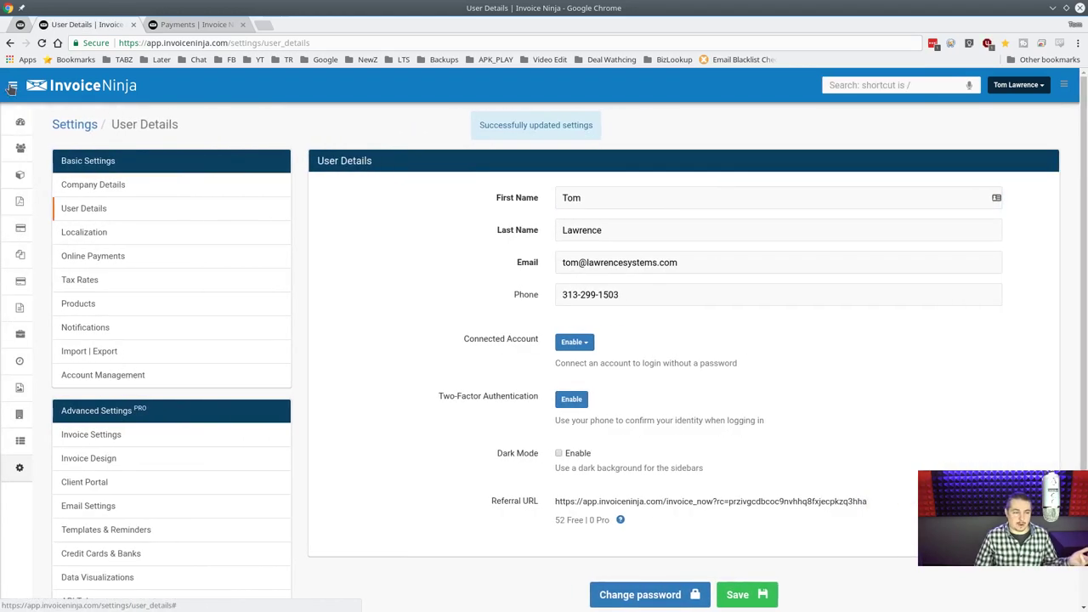
Re-enable sidebar Dark Mode and expand the main navigation sidebar.
left_click(542, 455)
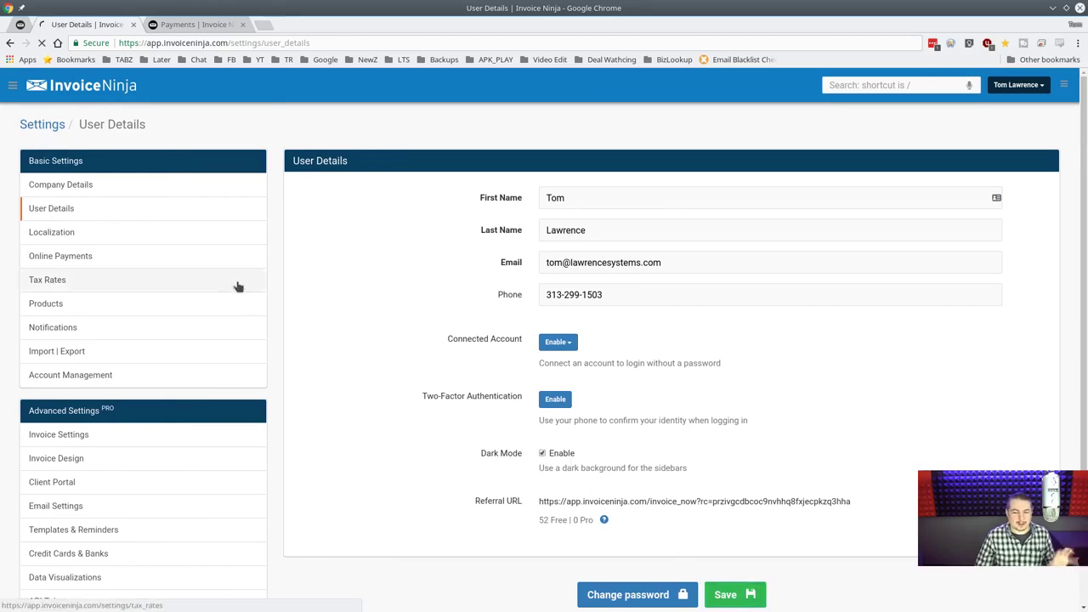
left_click(13, 86)
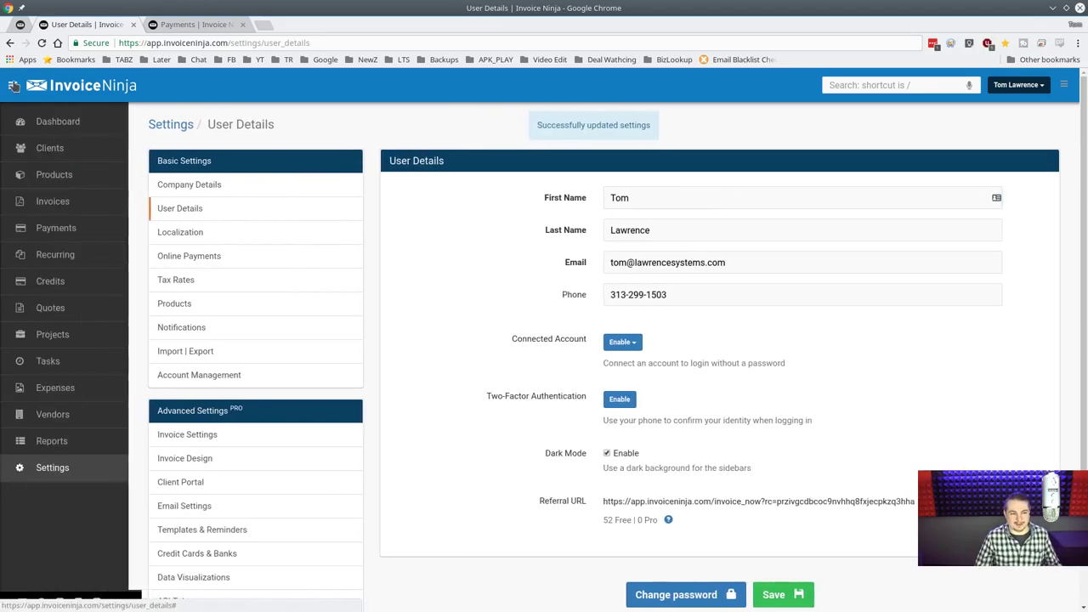
left_click(13, 85)
left_click(13, 86)
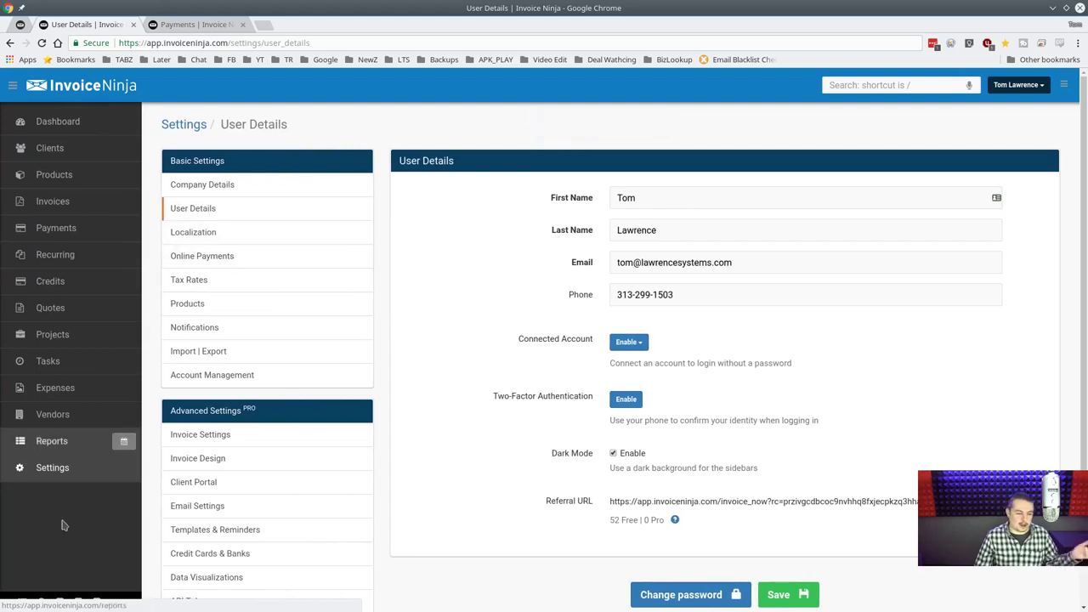
scroll(308, 346, "down", 1)
scroll(338, 269, "up", 1)
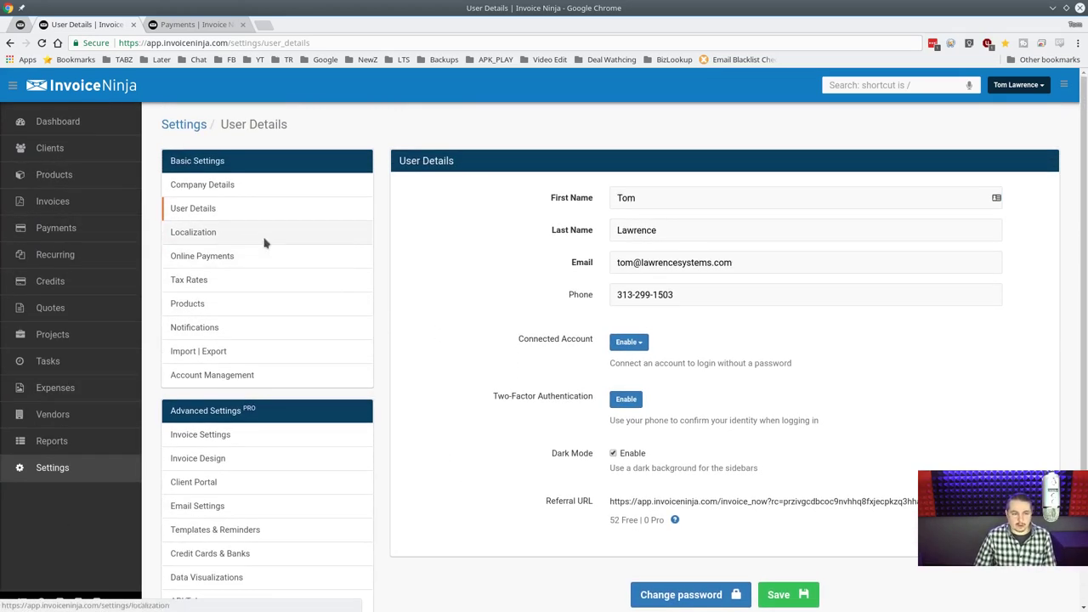
In Localization, keep US Dollar, set Eastern Time and the December 31, 2018 date format.
left_click(263, 238)
left_click(680, 204)
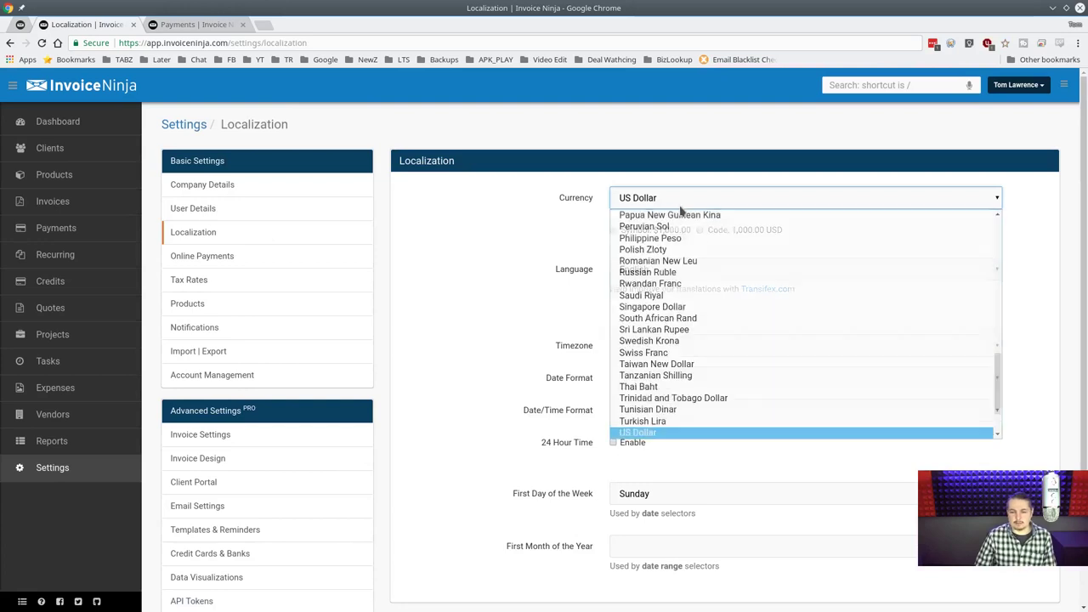
left_click_drag(997, 370, 1001, 430)
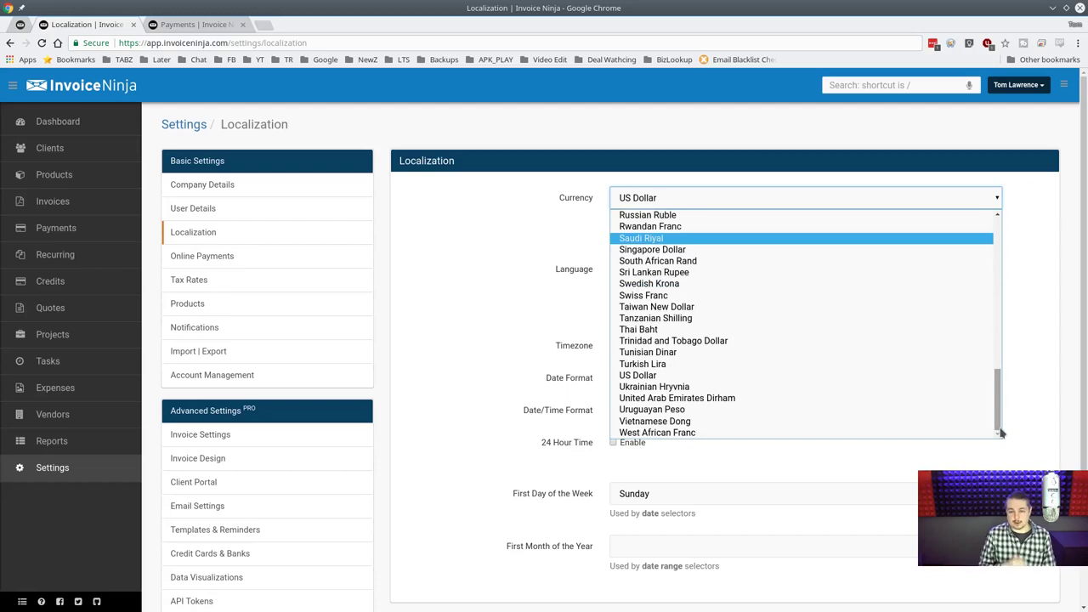
left_click(549, 323)
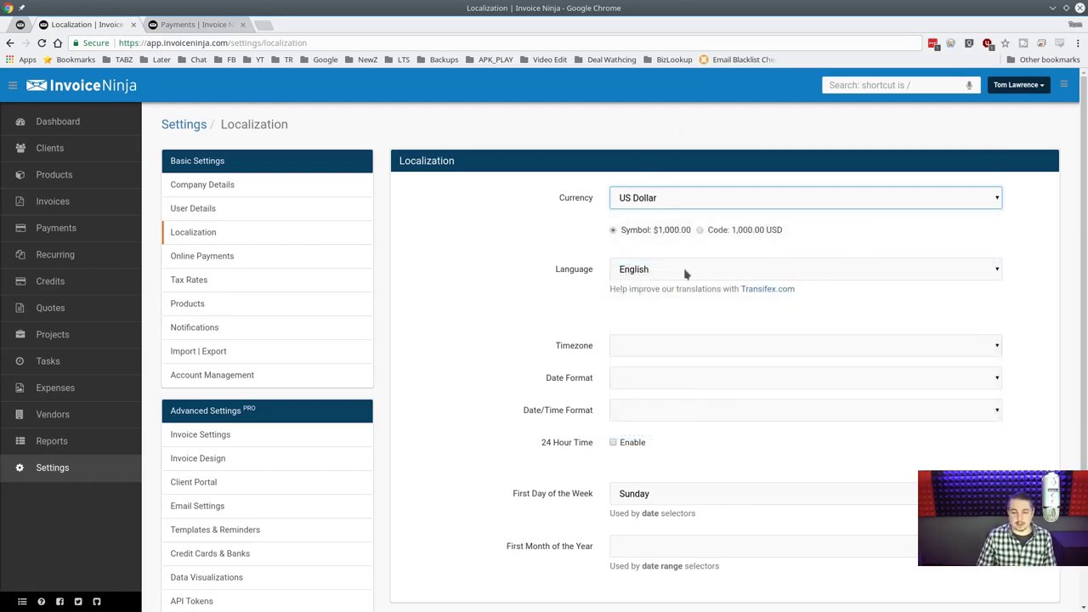
left_click(929, 340)
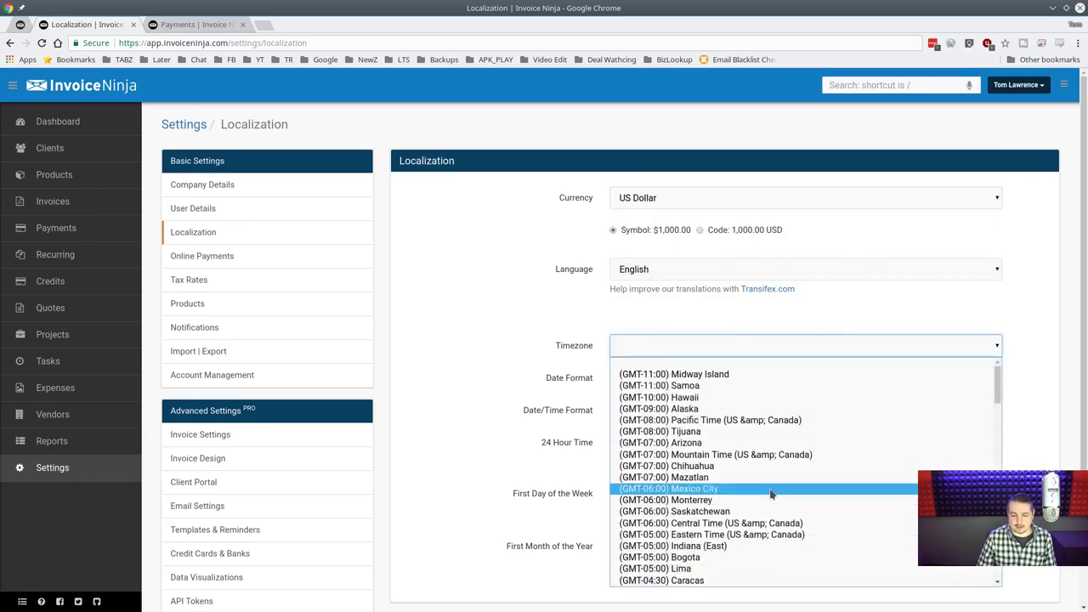
scroll(771, 493, "down", 2)
left_click(775, 476)
left_click(657, 379)
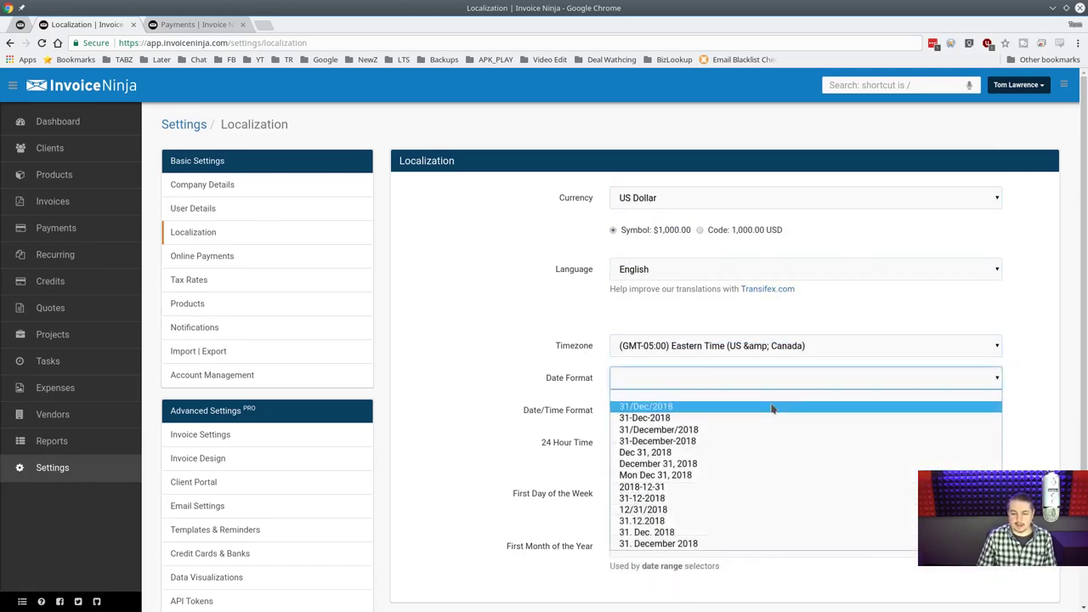
left_click(763, 464)
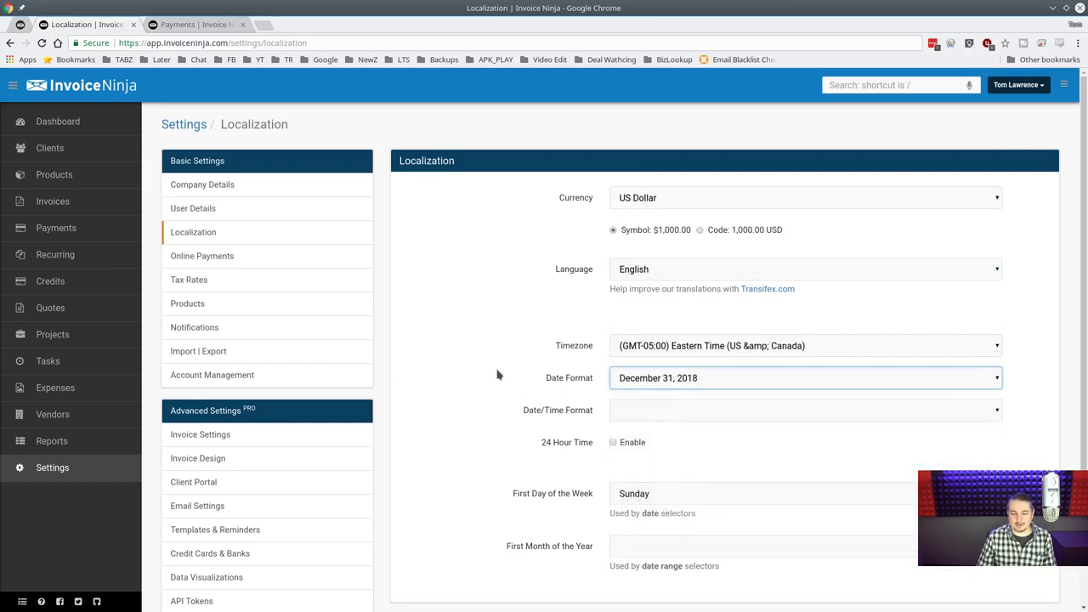
scroll(498, 375, "down", 1)
Choose Dec 31, 2018 12:00 am date/time, Monday week start, January year start, and save.
left_click(664, 347)
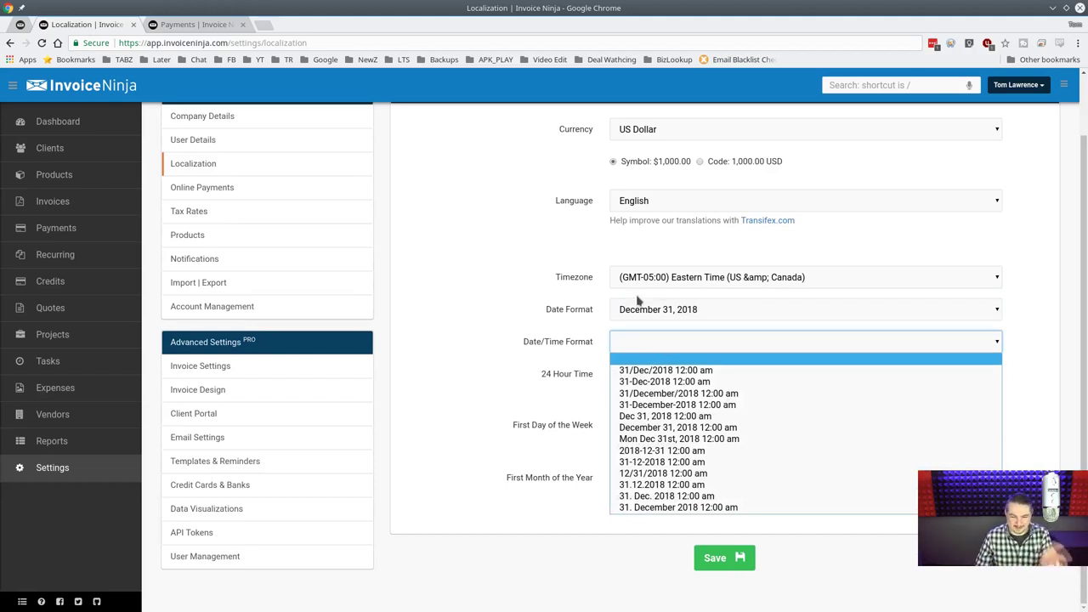
left_click(546, 345)
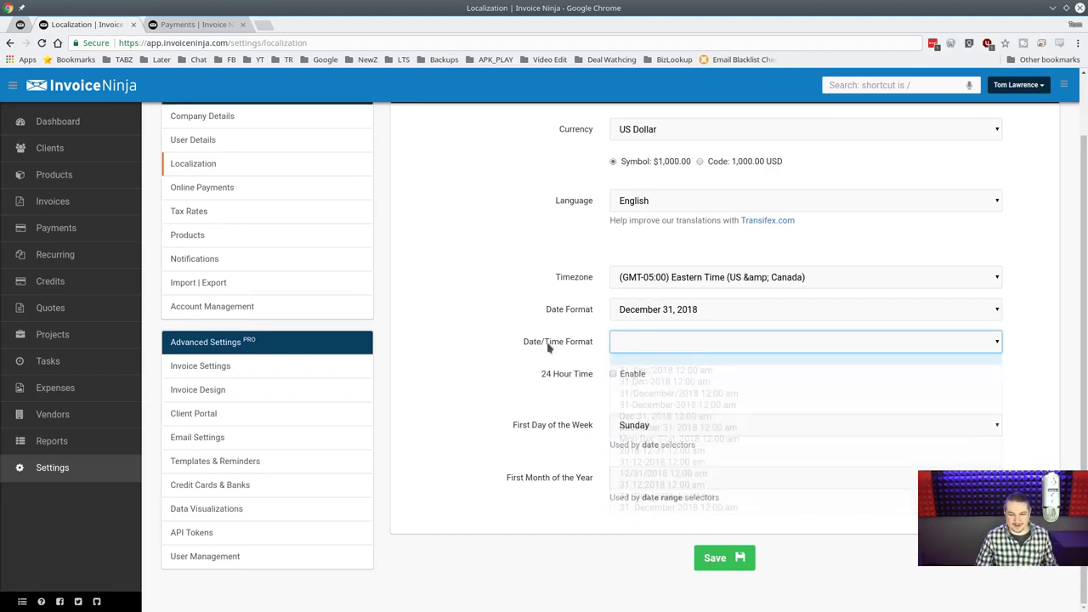
left_click(690, 344)
left_click(763, 415)
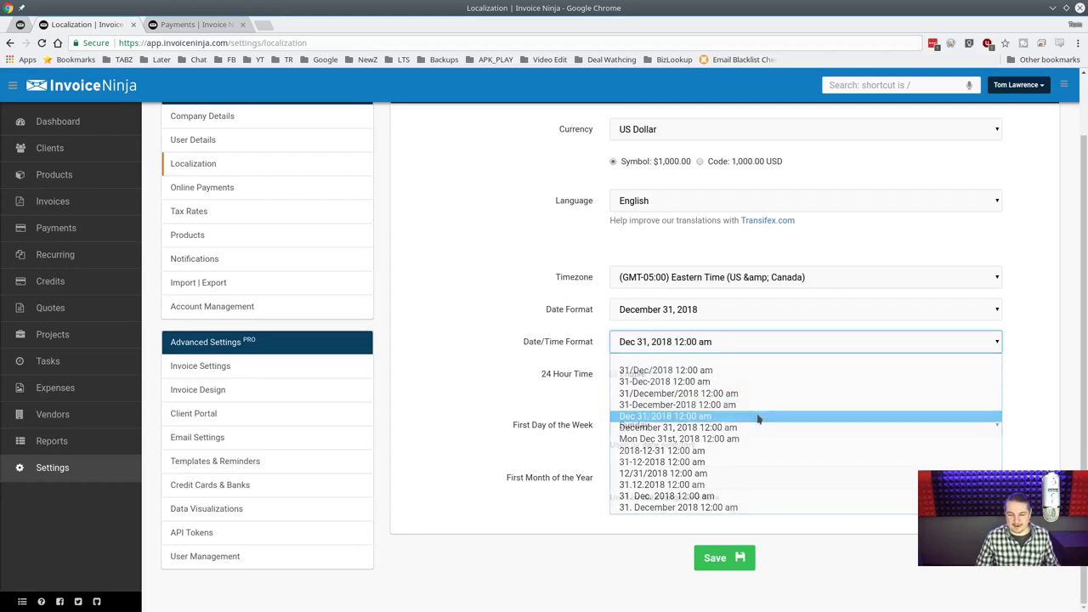
left_click(643, 425)
left_click(651, 466)
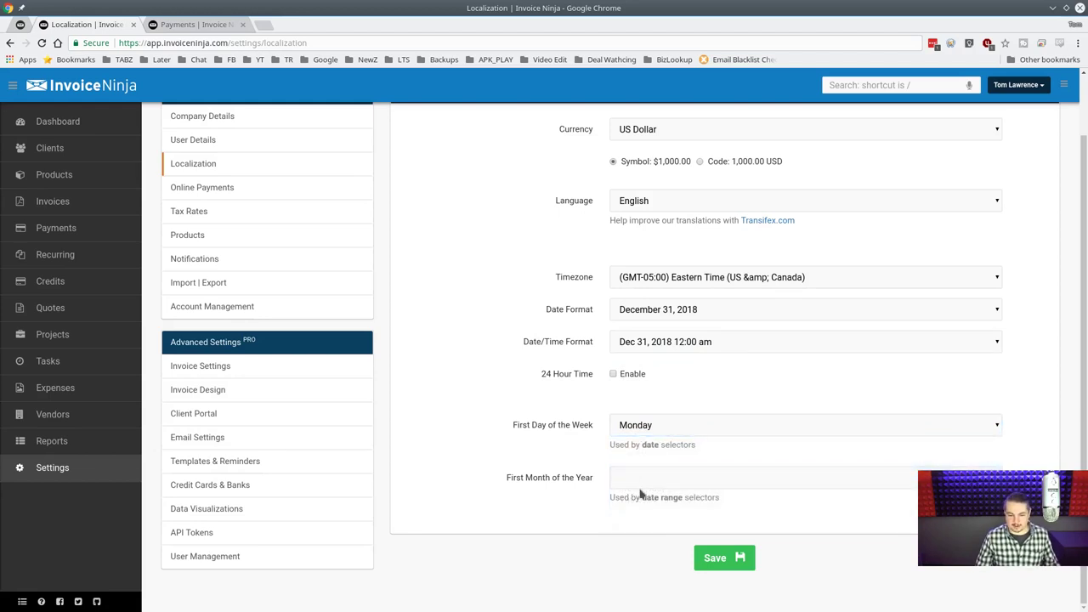
left_click(644, 484)
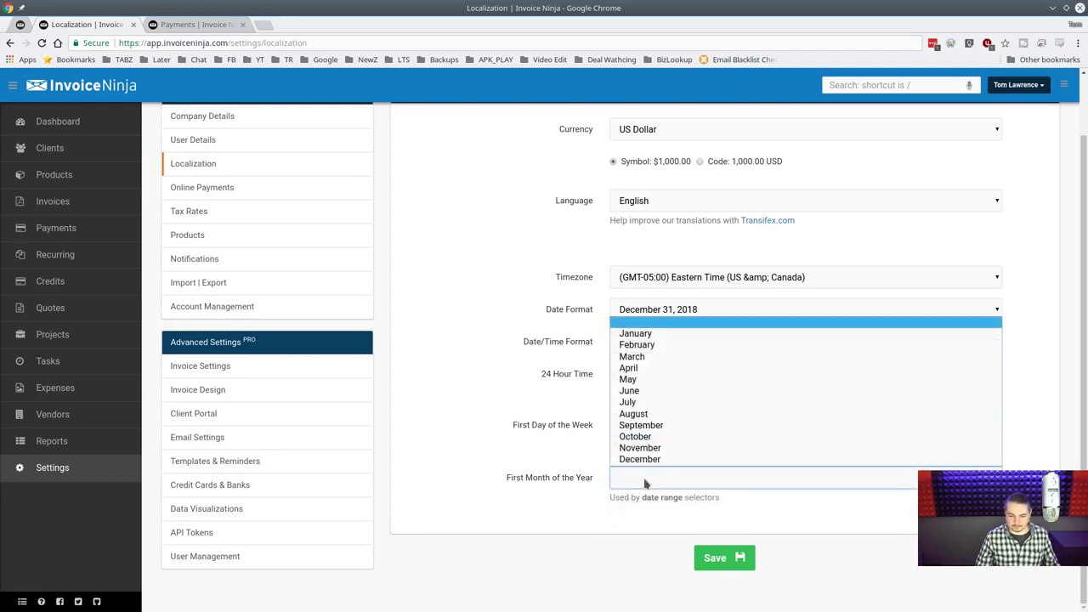
left_click(655, 335)
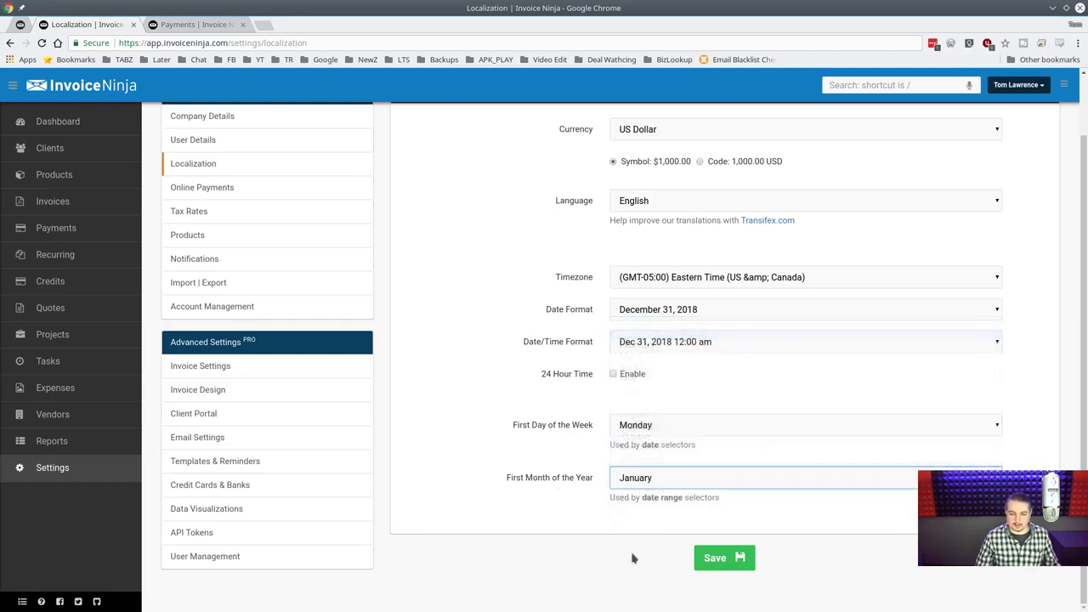
left_click(721, 559)
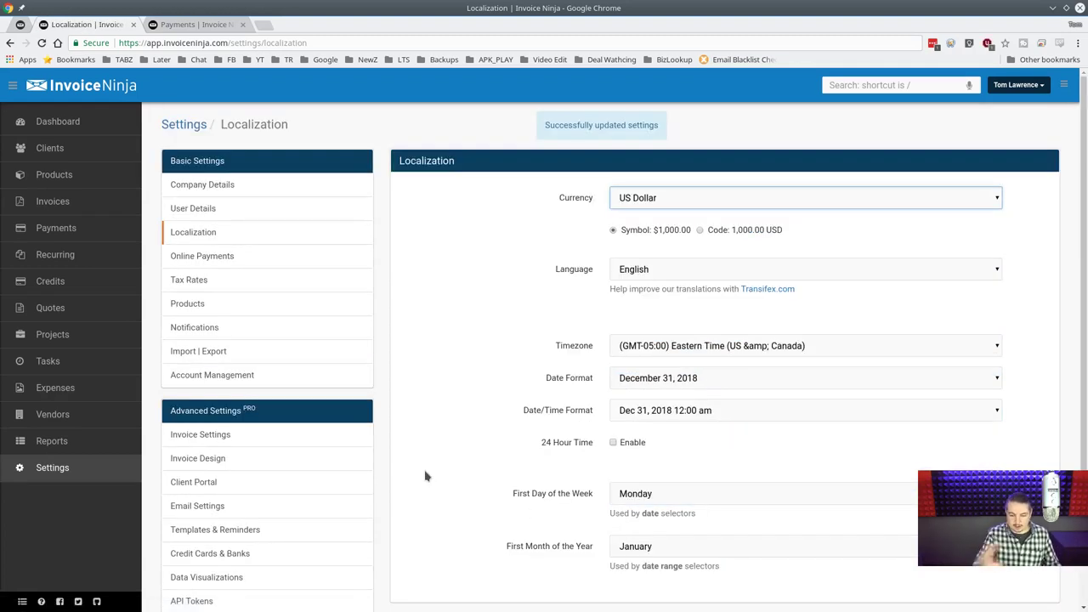
scroll(425, 476, "down", 2)
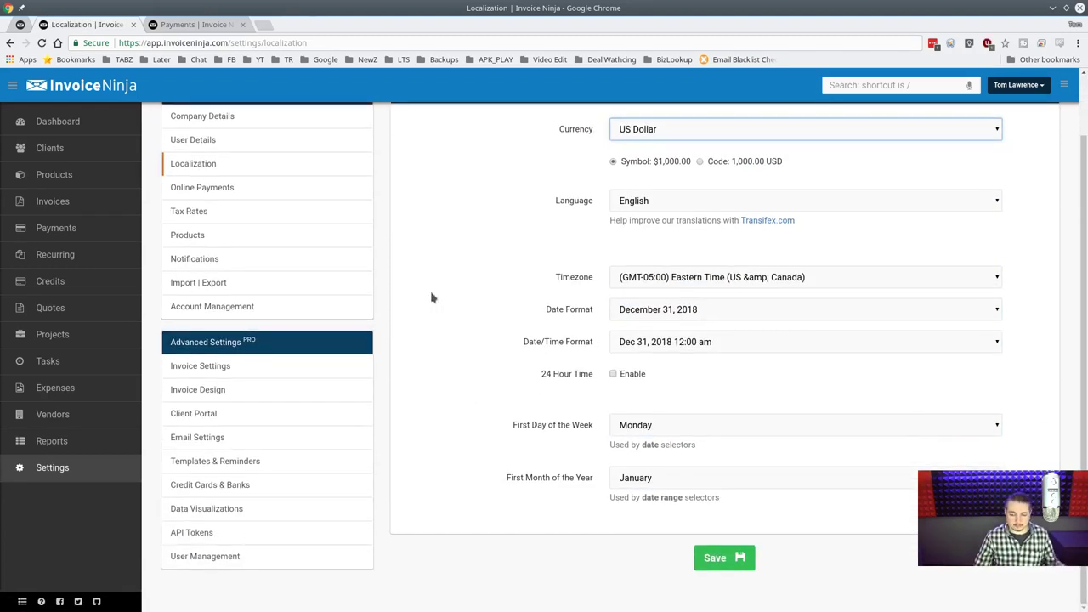
left_click(246, 189)
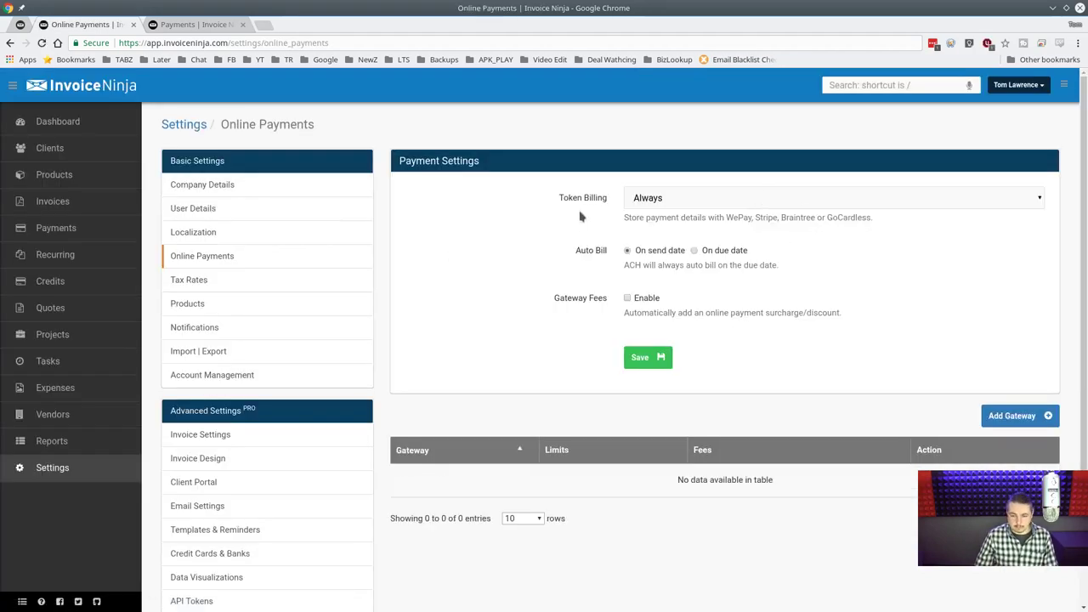
Keep Token Billing on Always and enable gateway fees, staying on the payment settings page.
left_click(674, 198)
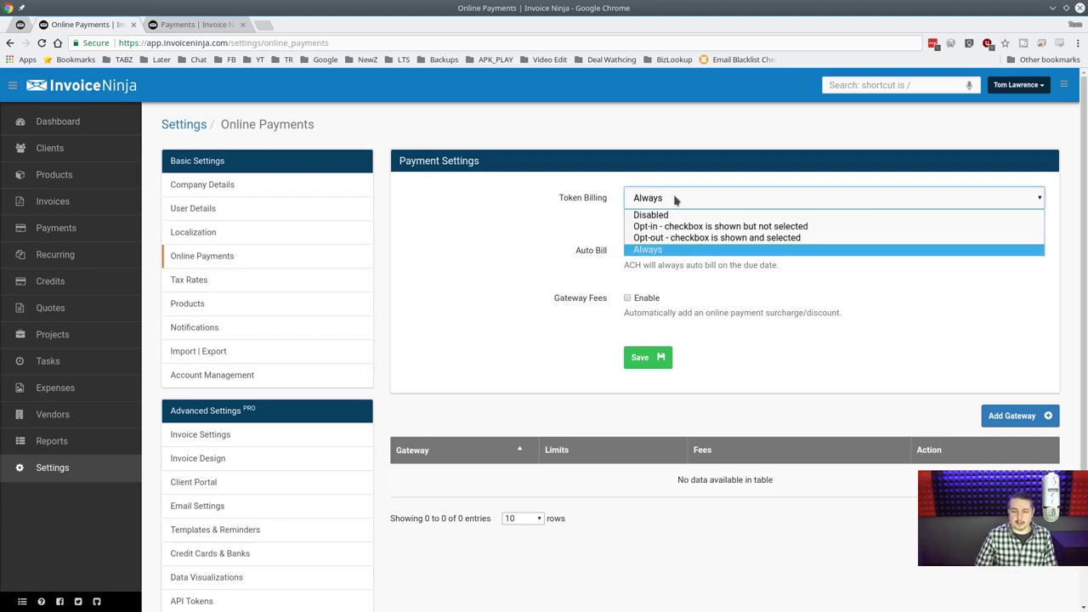
left_click(644, 250)
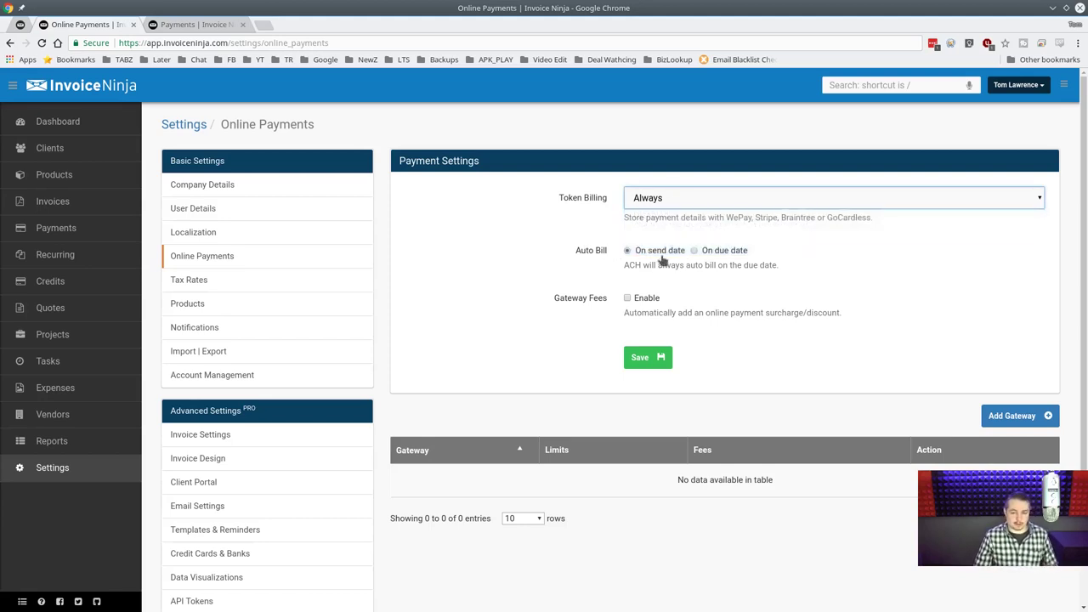
left_click(644, 300)
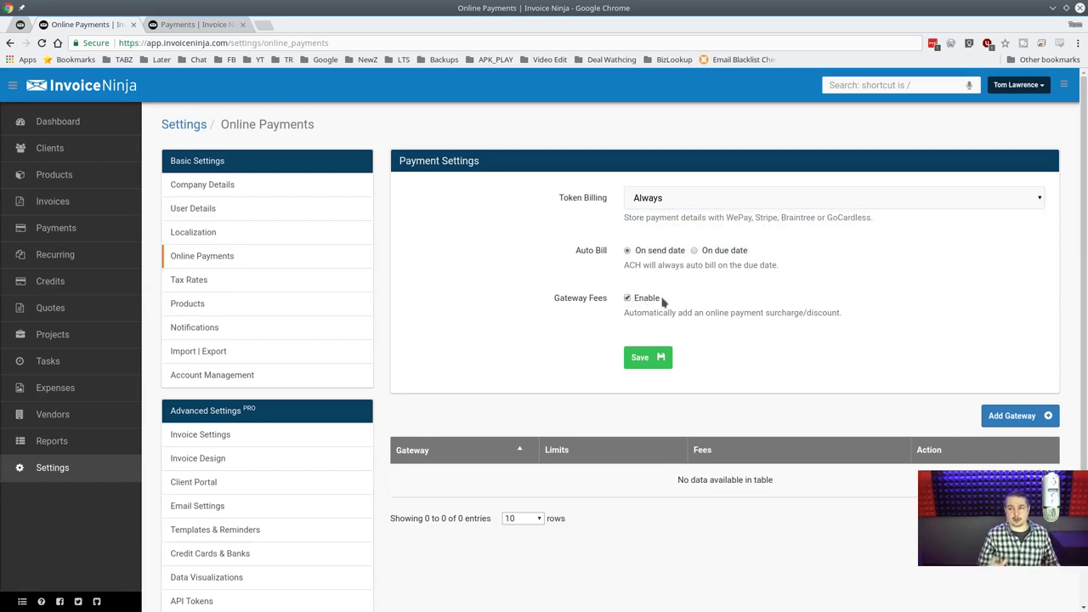
left_click(1012, 416)
left_click(589, 111)
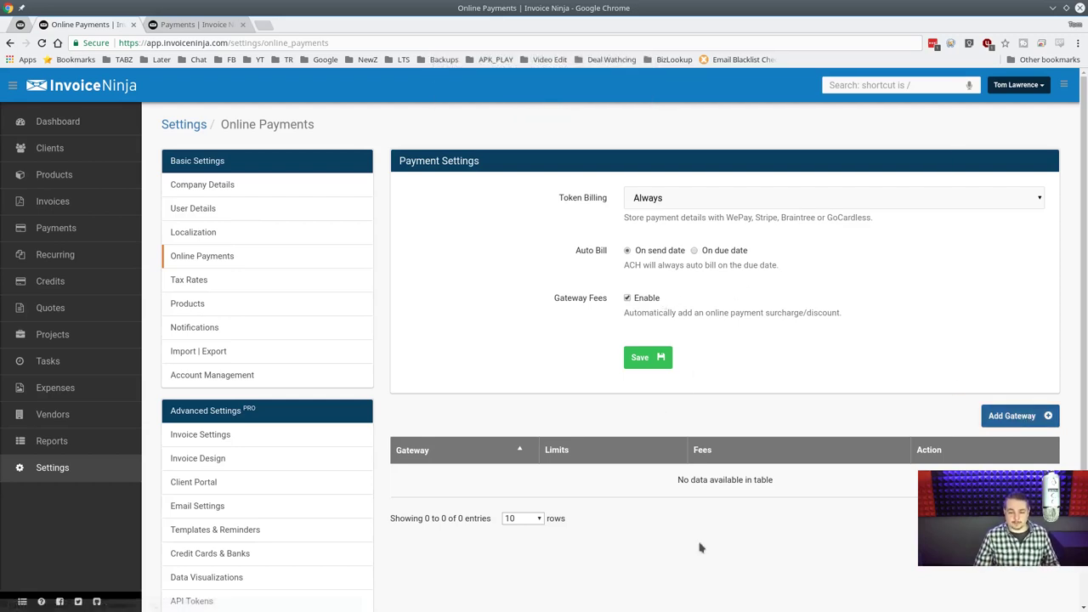
Turn gateway fees back off, save the payment settings, and open the Add Gateway form.
scroll(718, 531, "down", 1)
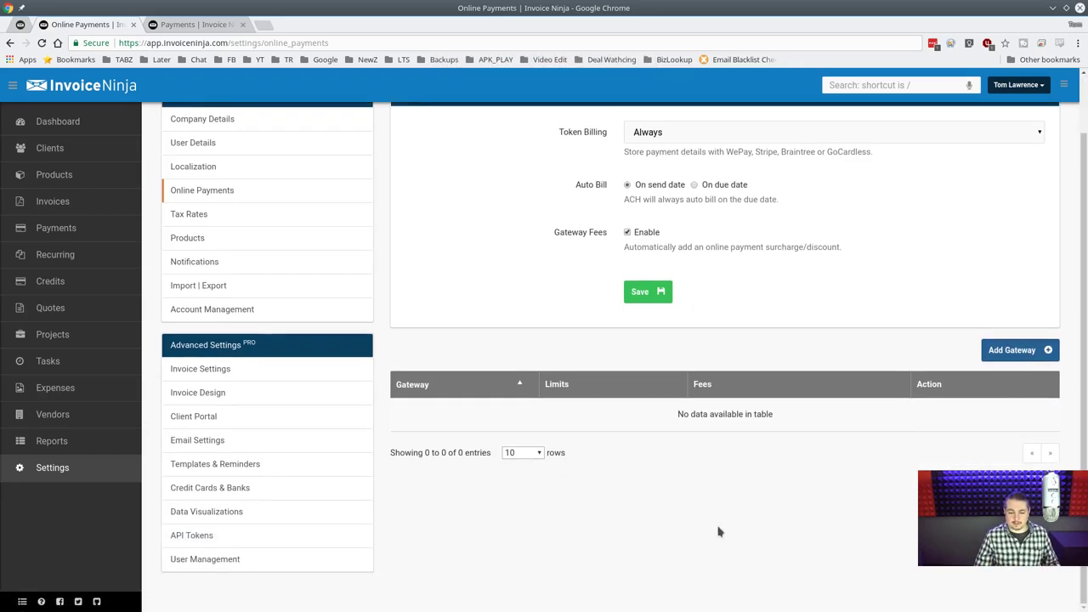
left_click(627, 232)
left_click(650, 301)
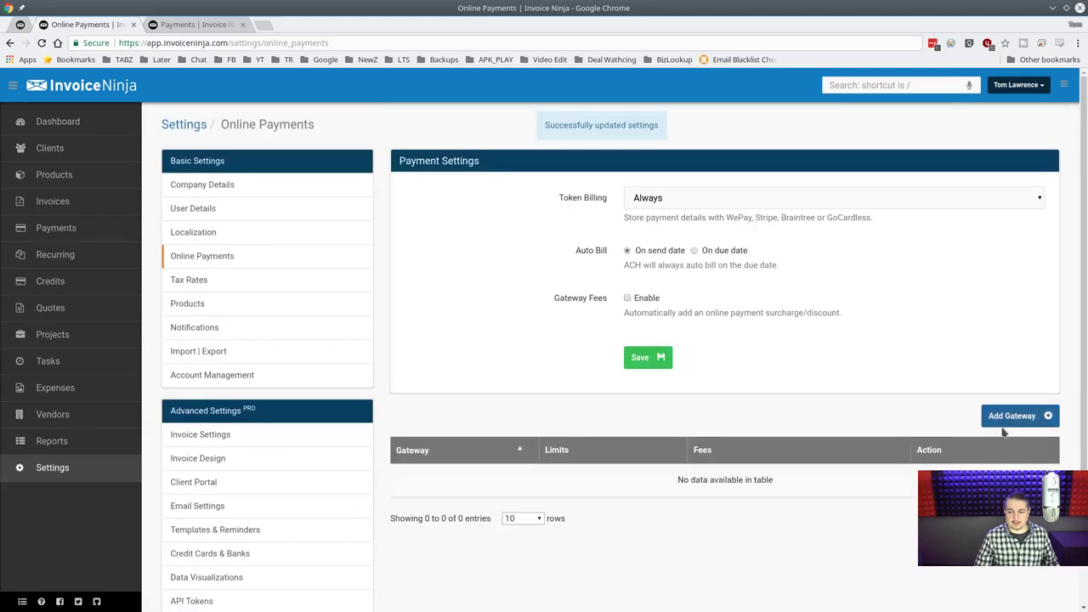
left_click(1001, 421)
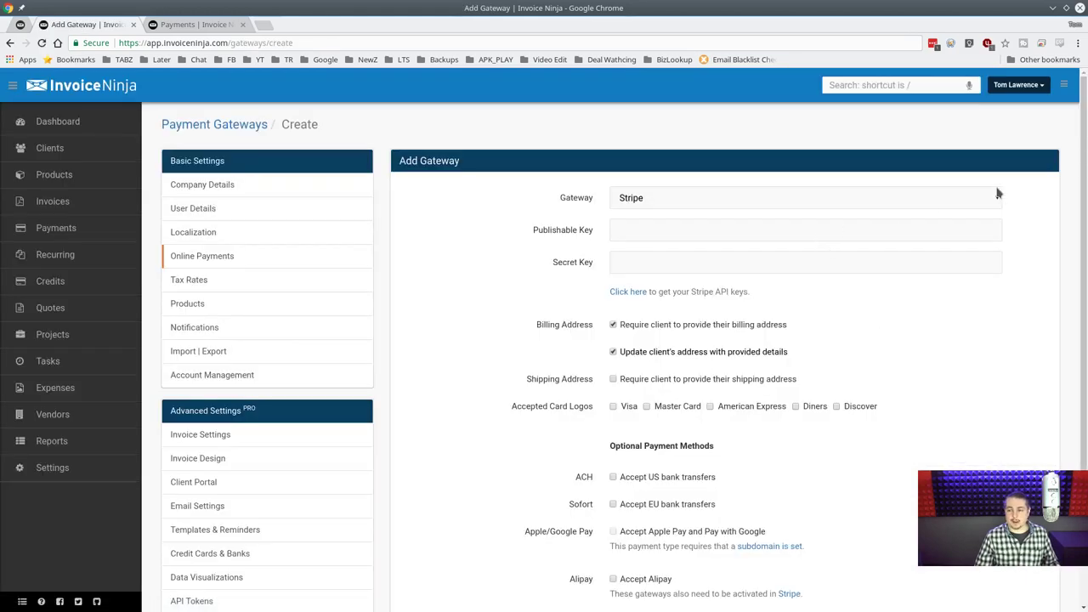
Browse the gateway provider list, including the additional providers, then close it.
left_click(996, 197)
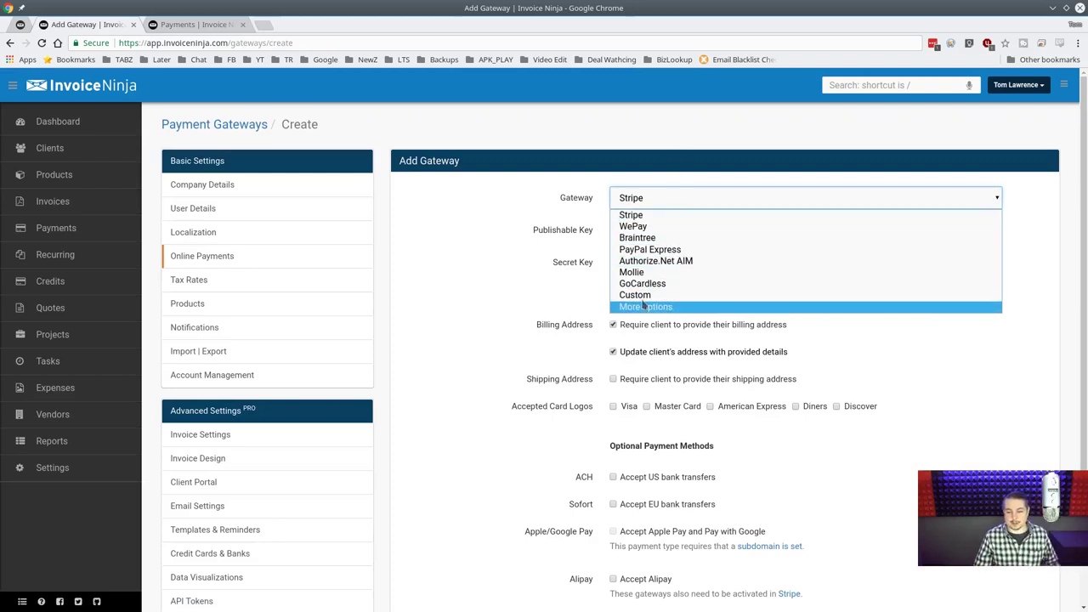
left_click(641, 307)
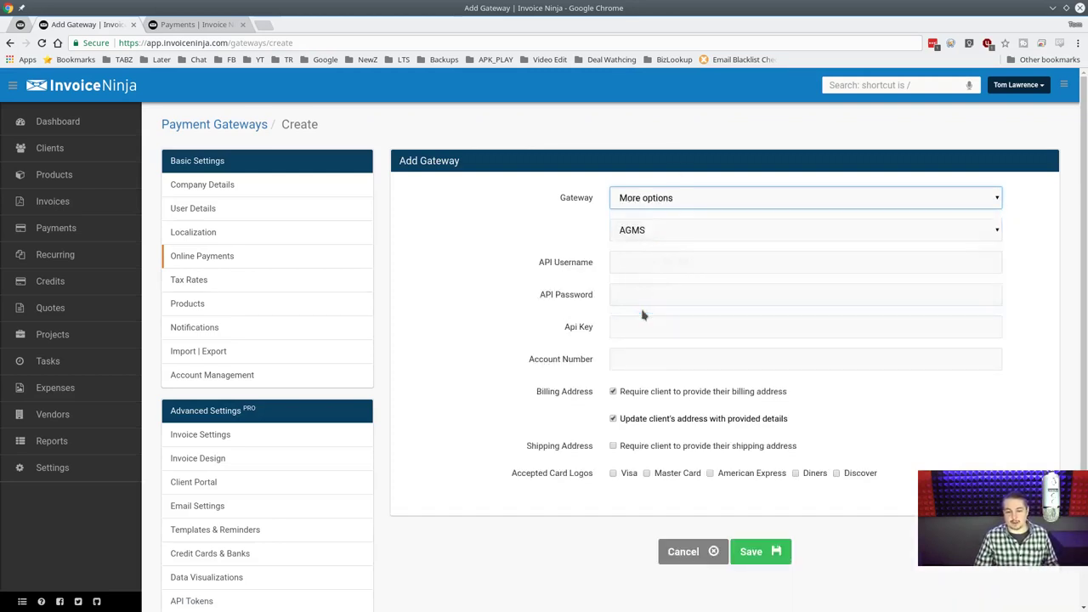
left_click(770, 229)
scroll(724, 338, "down", 6)
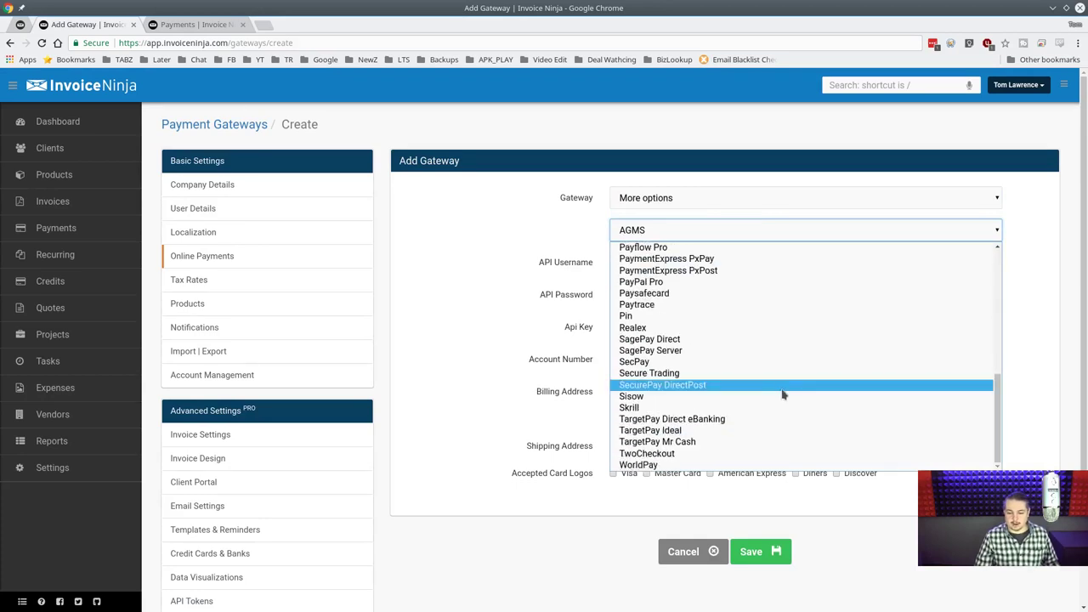
key("Escape")
Cancel and leave the unsaved gateway form, keeping Token Billing on Always.
left_click(693, 551)
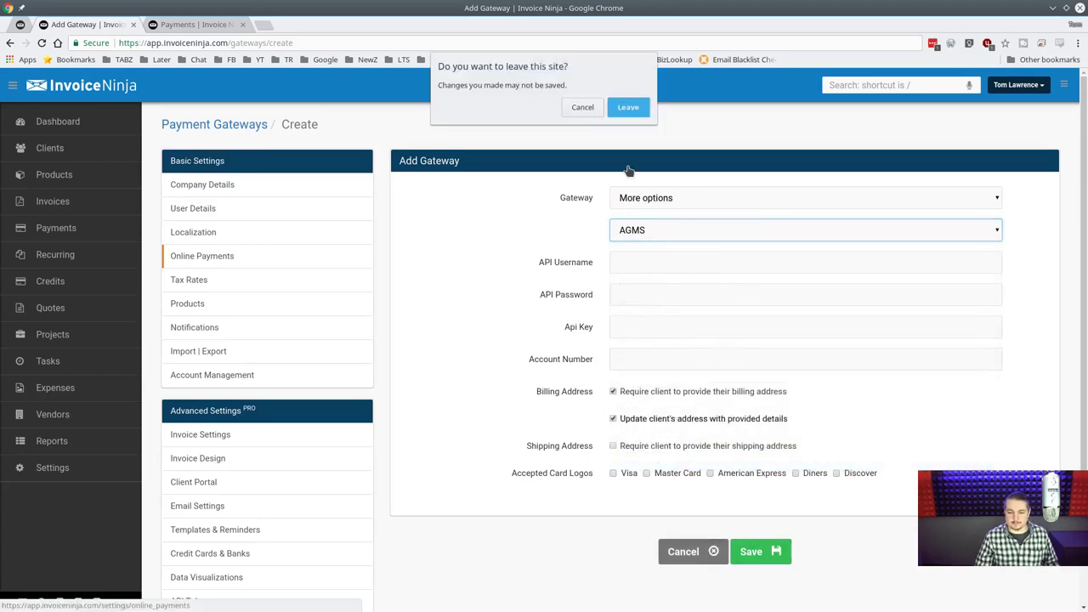
left_click(627, 105)
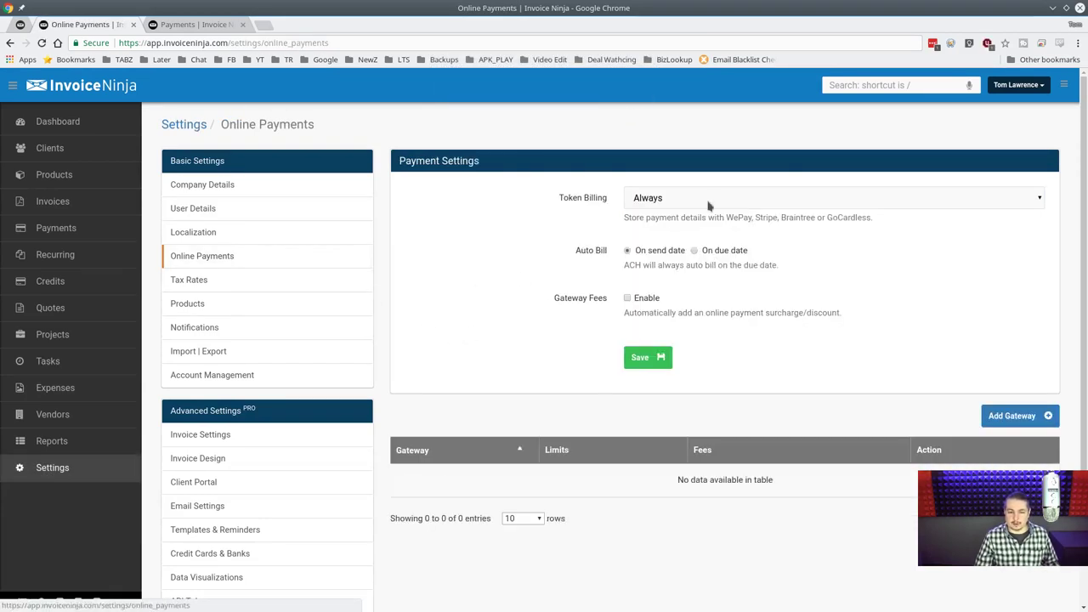
left_click(709, 205)
left_click(687, 205)
Start a new payment gateway with PayPal Express as the provider.
left_click(1003, 417)
left_click(711, 196)
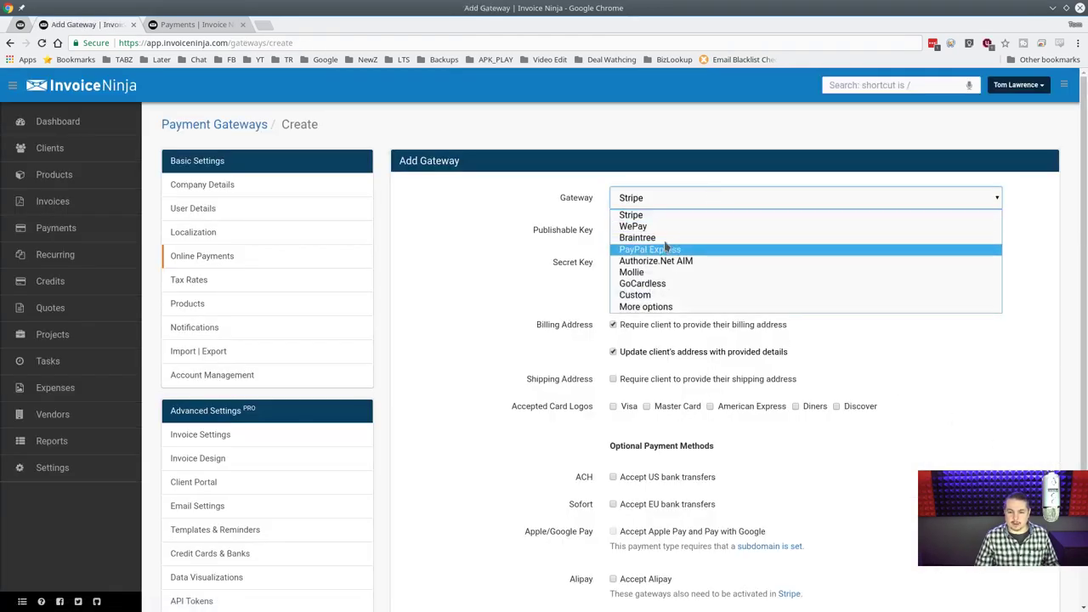
left_click(667, 250)
left_click(662, 230)
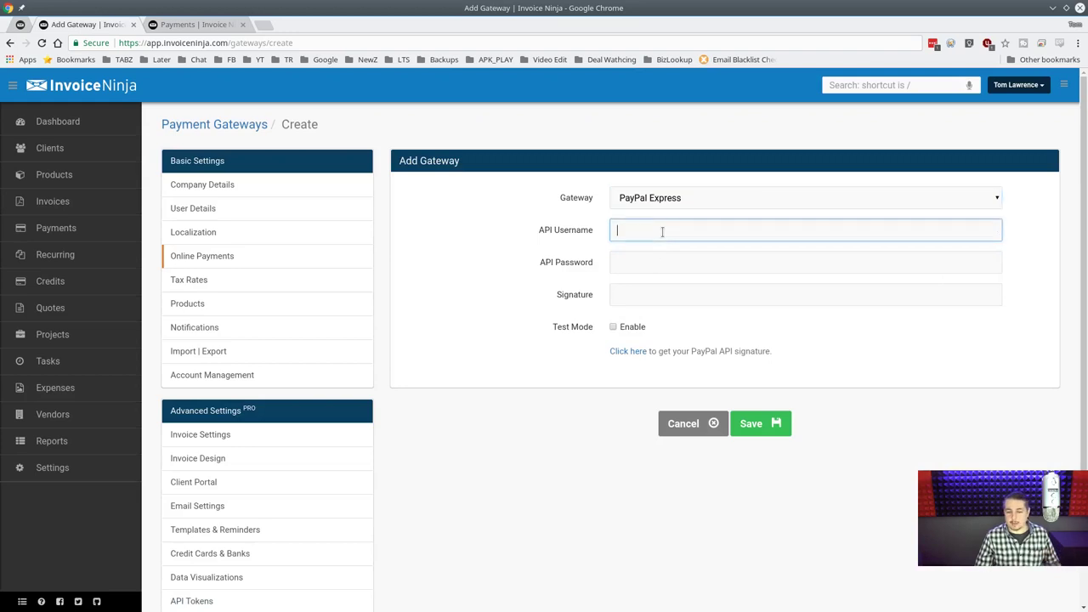
left_click(660, 265)
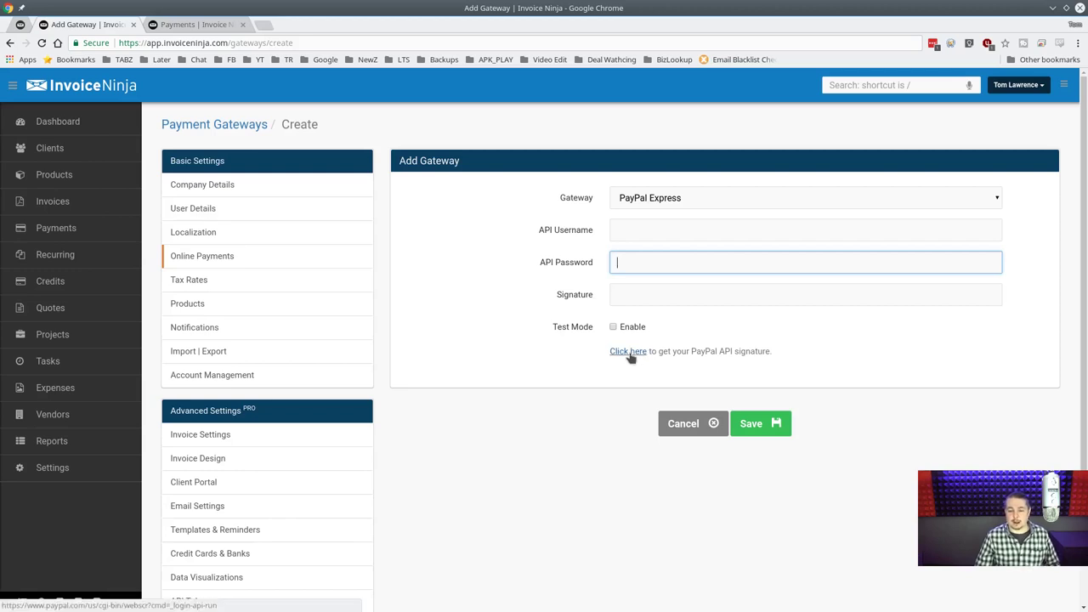
Review the API Username, Password and Signature fields, enable Test Mode, then leave unsaved for Tax Rates.
left_click(682, 229)
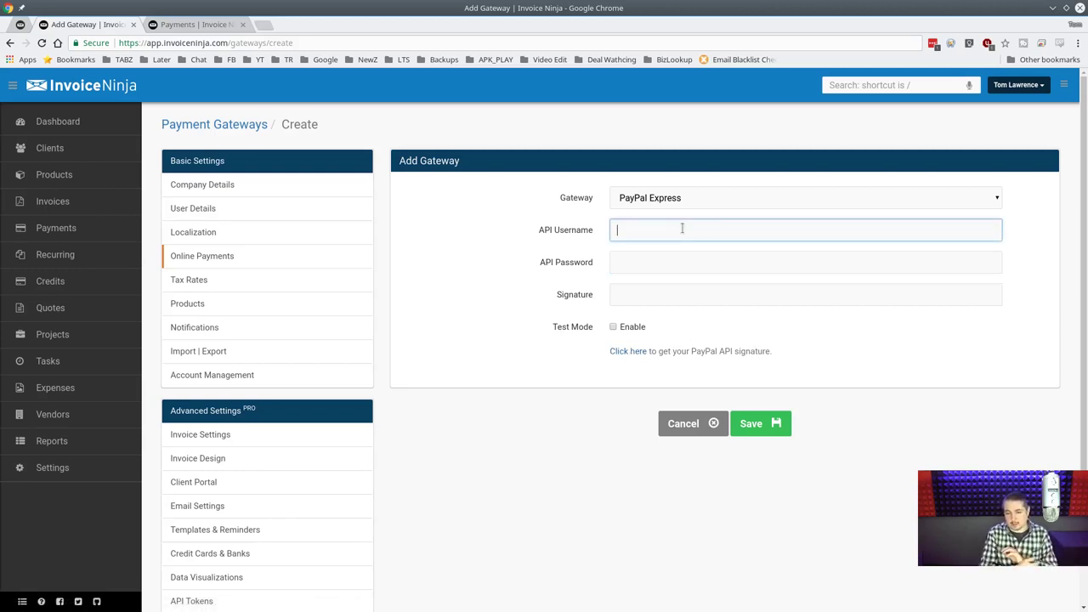
left_click(673, 262)
left_click(662, 297)
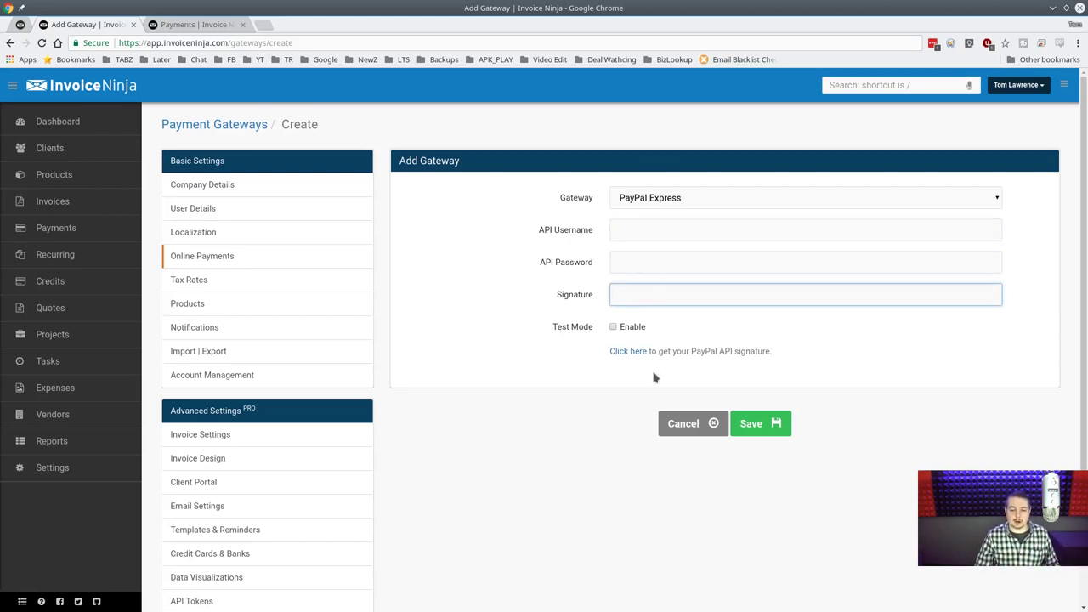
left_click(613, 328)
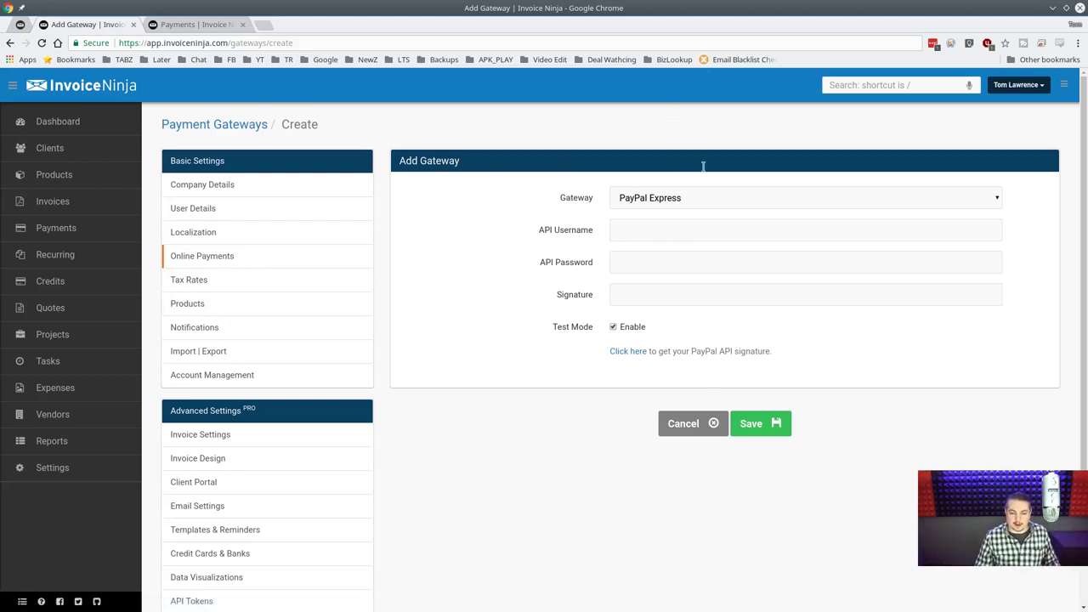
left_click(255, 285)
left_click(633, 103)
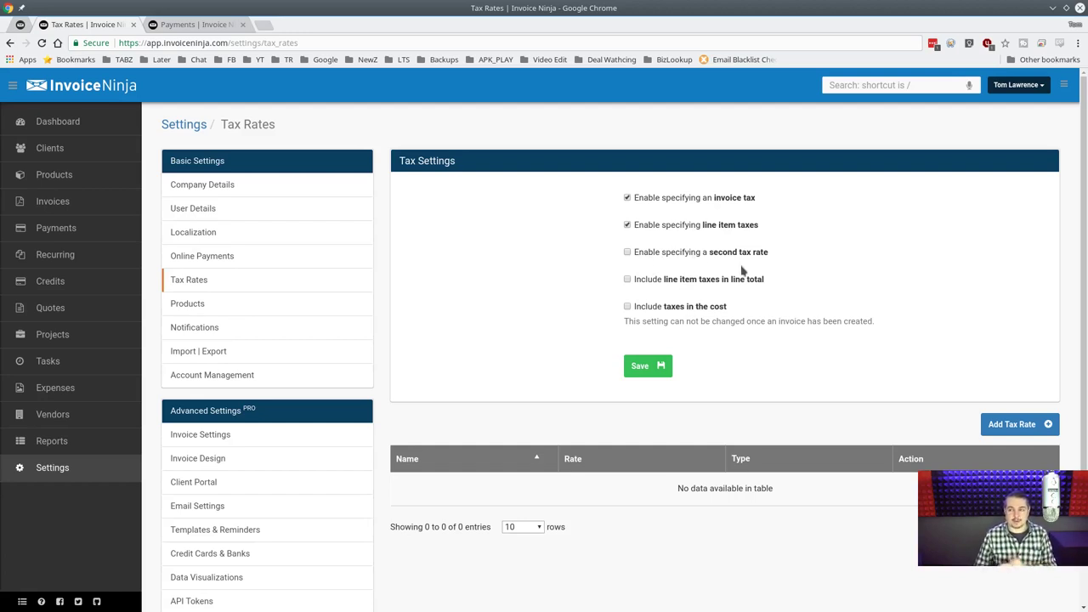
Save the tax settings and add an Exclusive tax rate named 'Sales' at 6%.
left_click(653, 367)
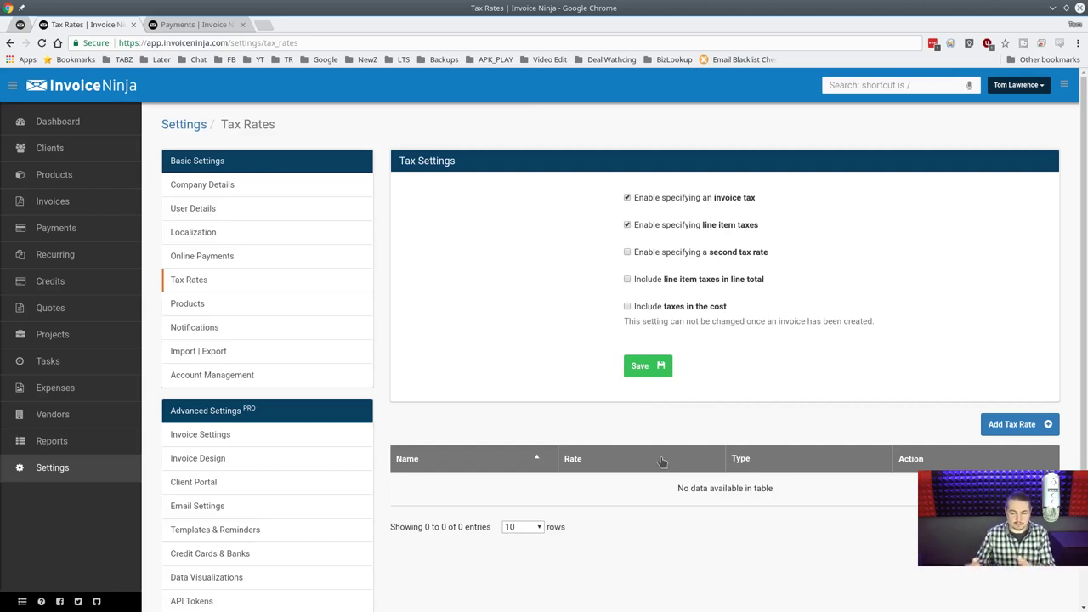
scroll(944, 405, "down", 2)
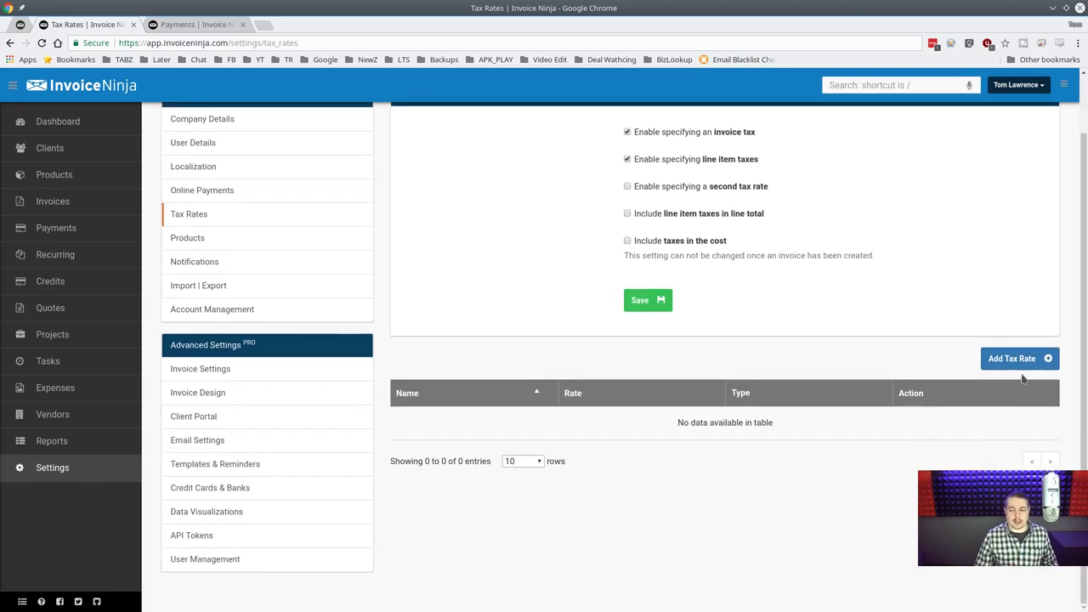
left_click(1021, 367)
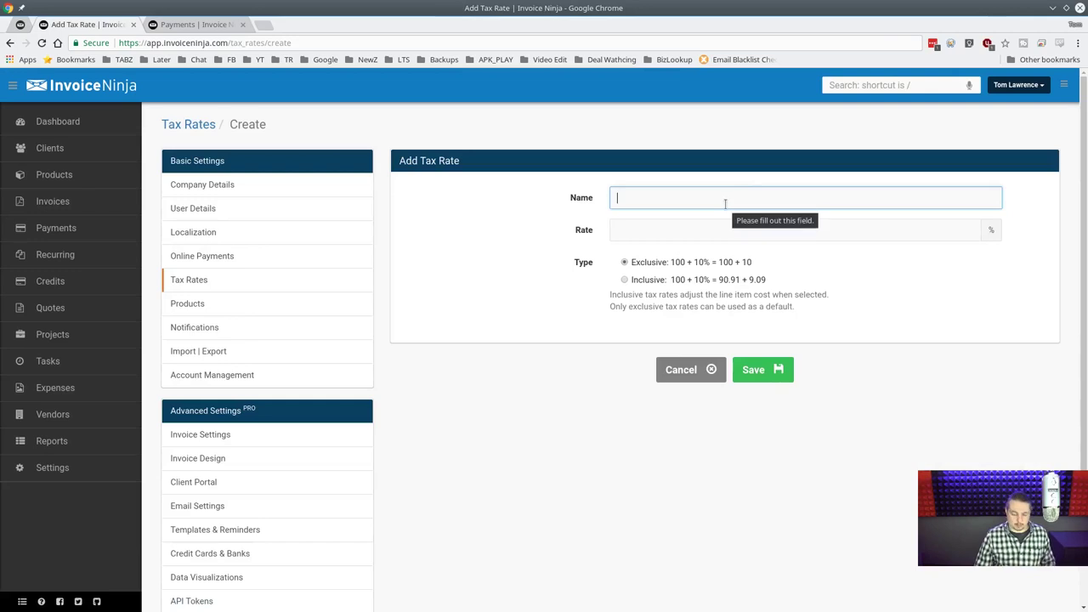
type("Sales")
key("Tab")
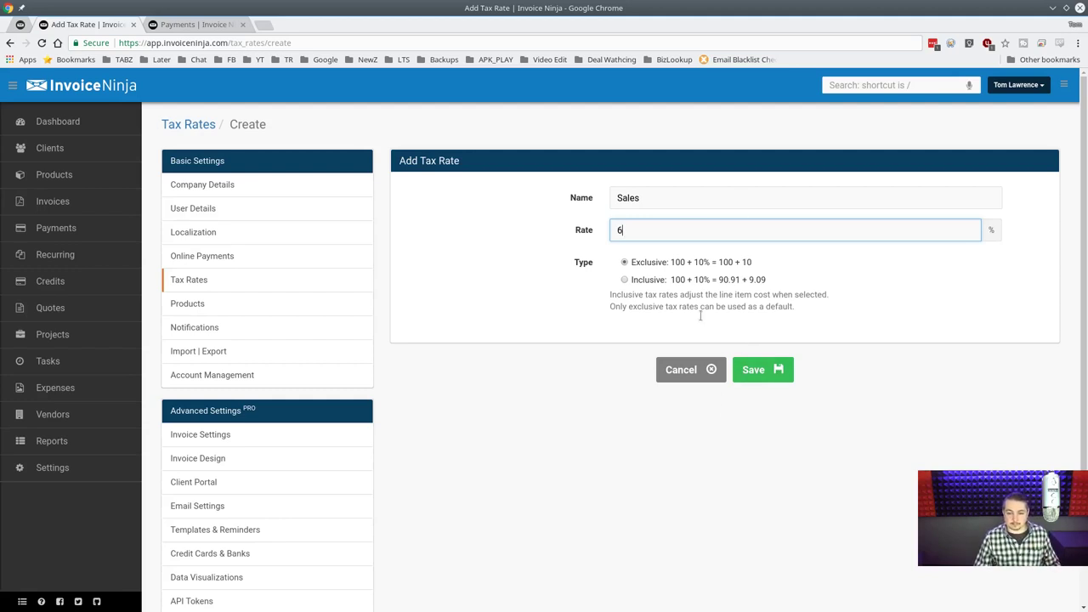
left_click(759, 374)
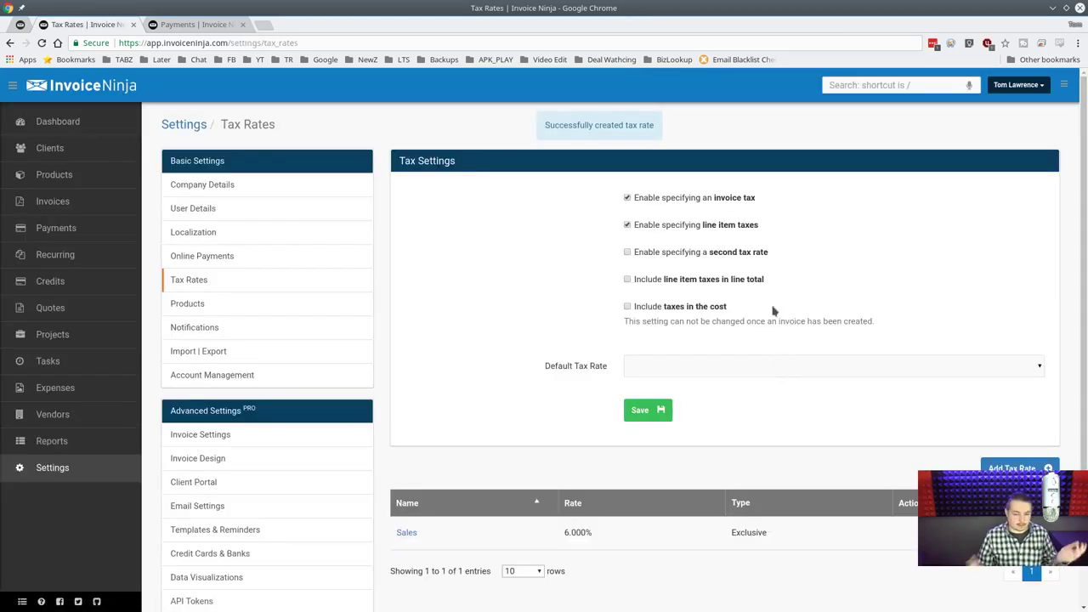
scroll(771, 311, "down", 2)
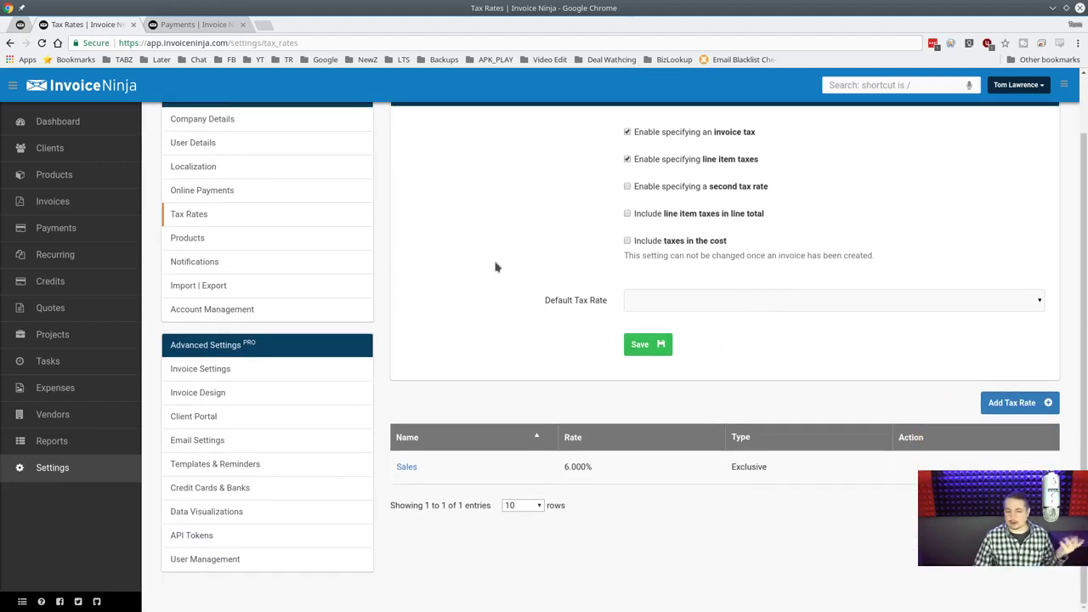
Uncheck Auto-update products in the Products settings, save, and move to Notifications.
left_click(282, 248)
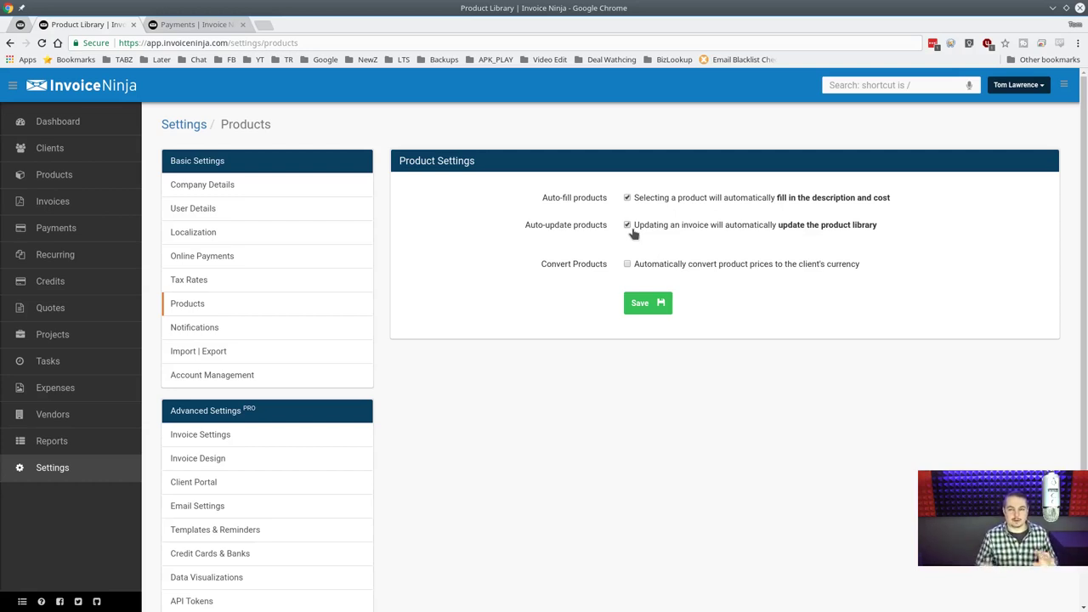
left_click(628, 226)
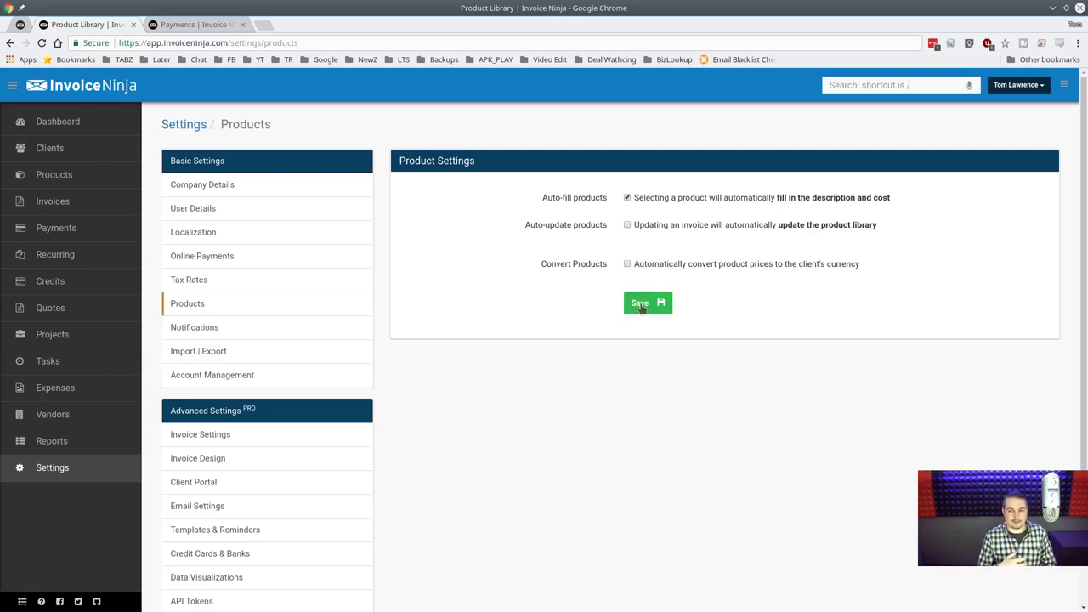
left_click(642, 307)
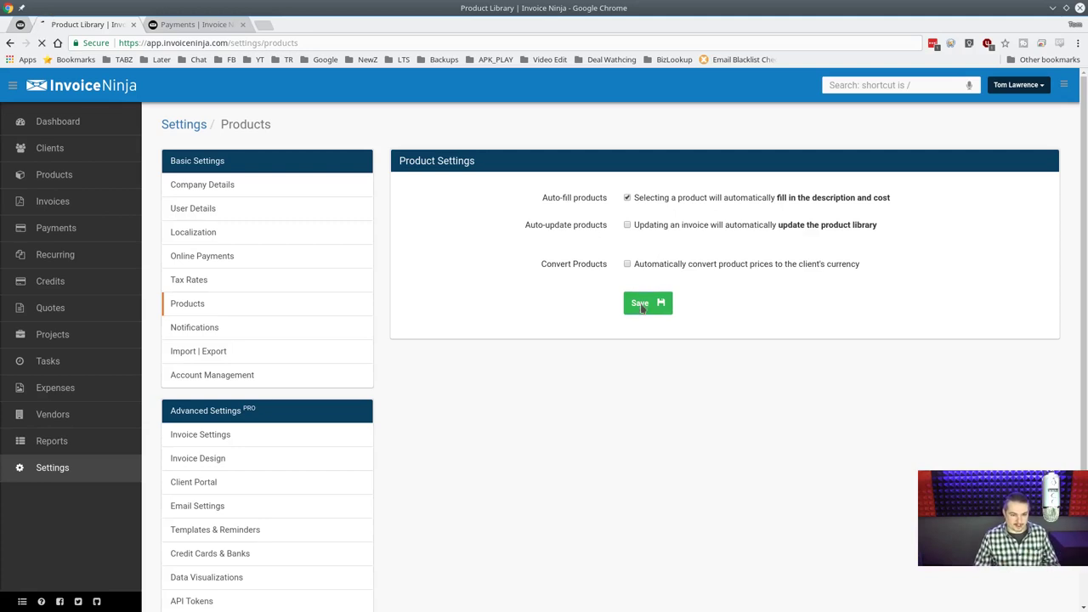
left_click(285, 330)
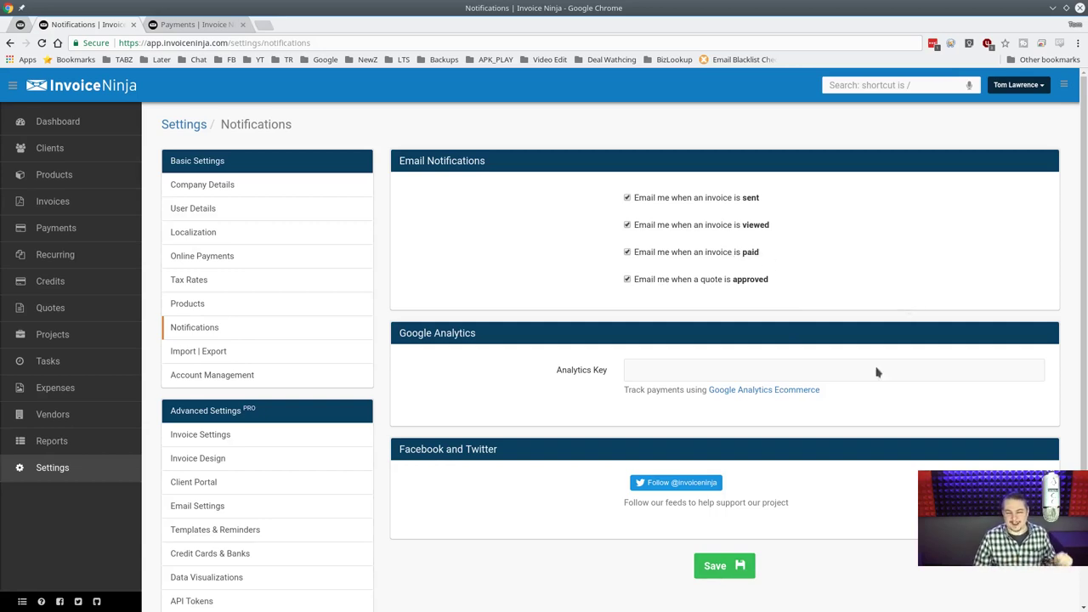
Save the invoice sent, viewed, paid and quote approved email notifications, then go to Import | Export.
left_click(724, 568)
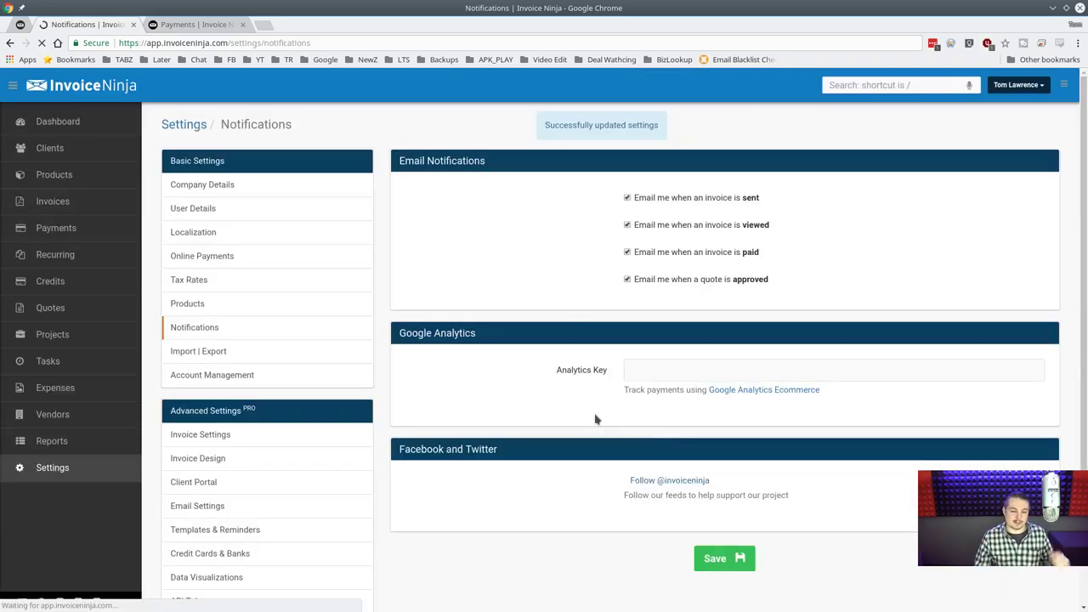
left_click(300, 352)
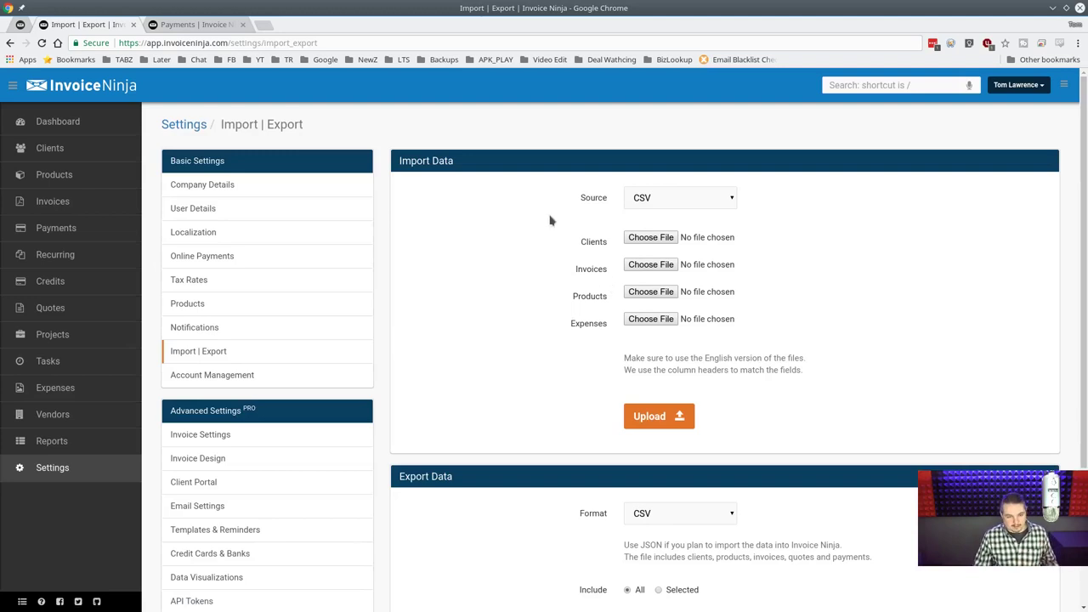
Look through the available import sources, trying CSV and FreshBooks.
scroll(515, 204, "down", 3)
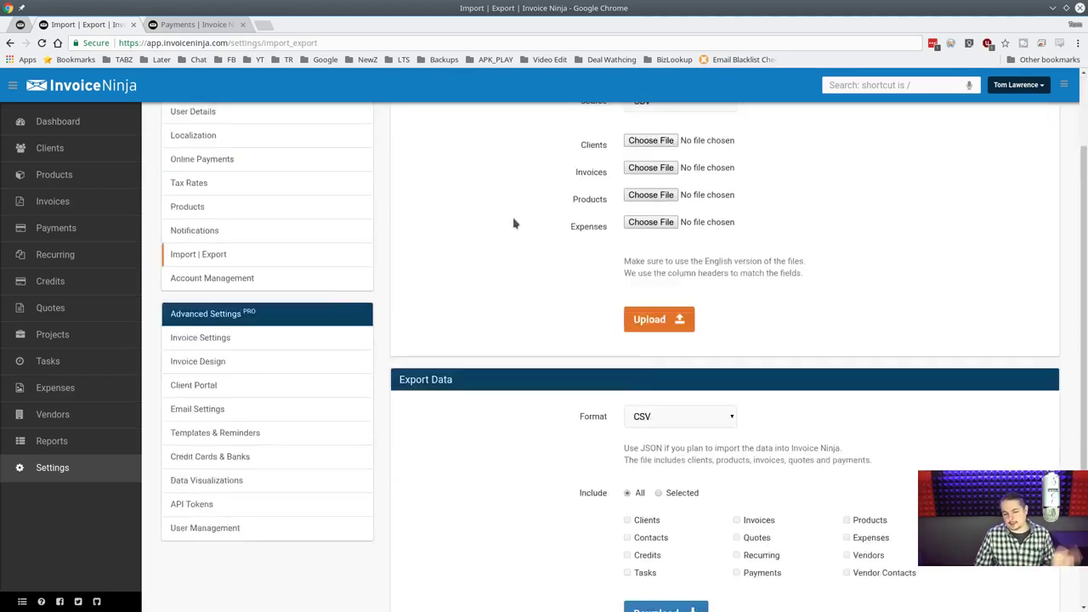
scroll(513, 244, "up", 3)
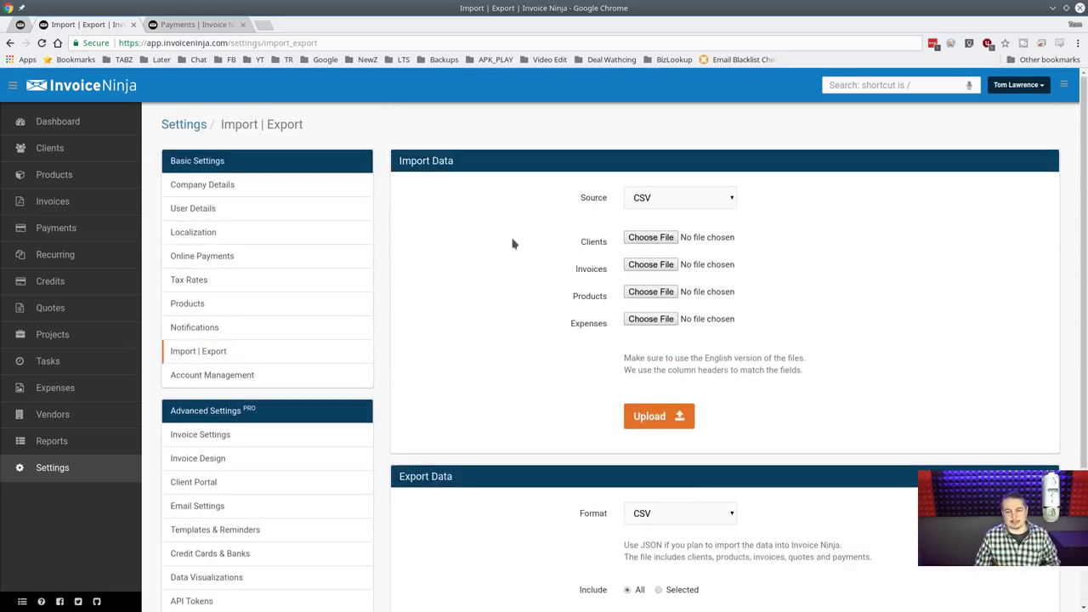
left_click(716, 202)
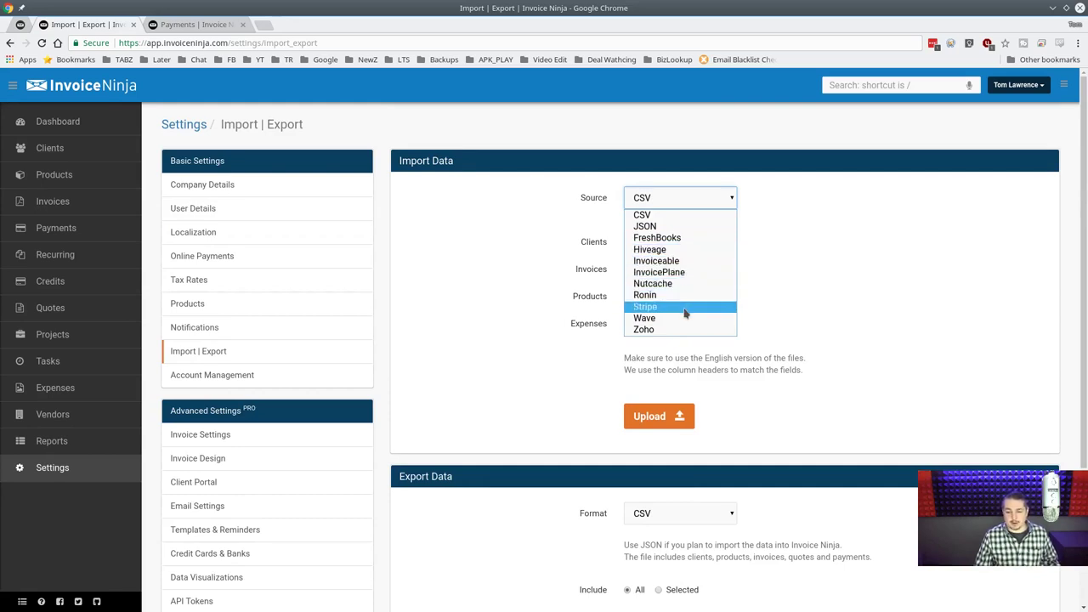
left_click(801, 270)
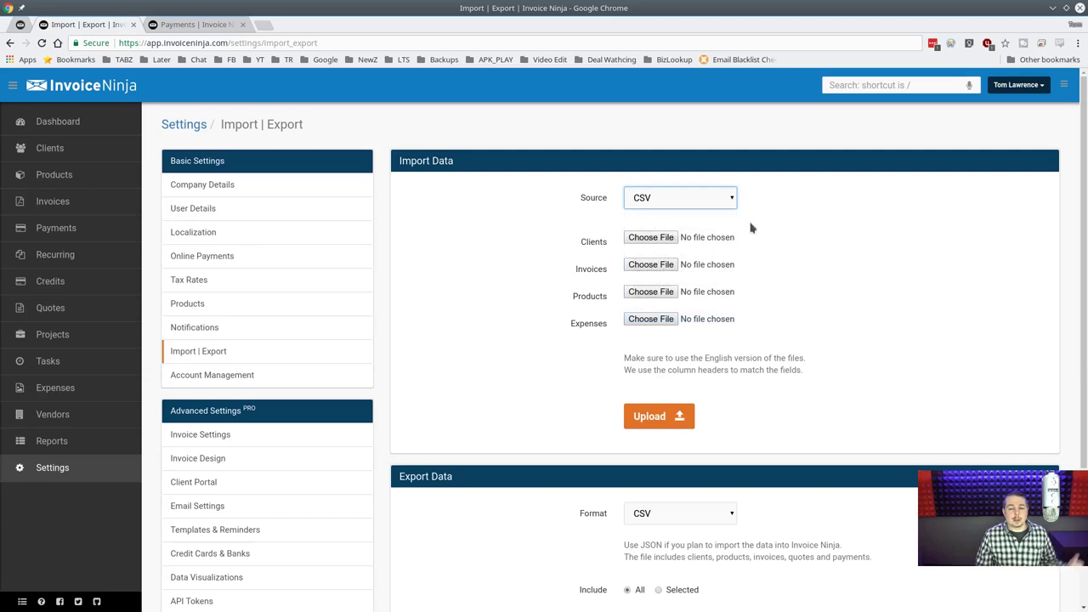
left_click(698, 204)
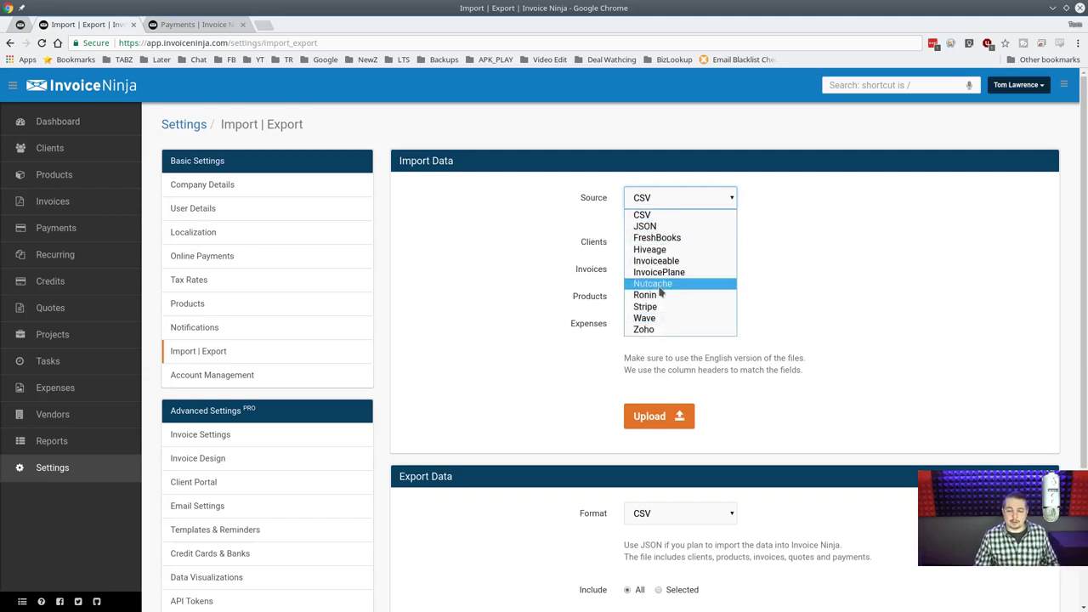
left_click(676, 238)
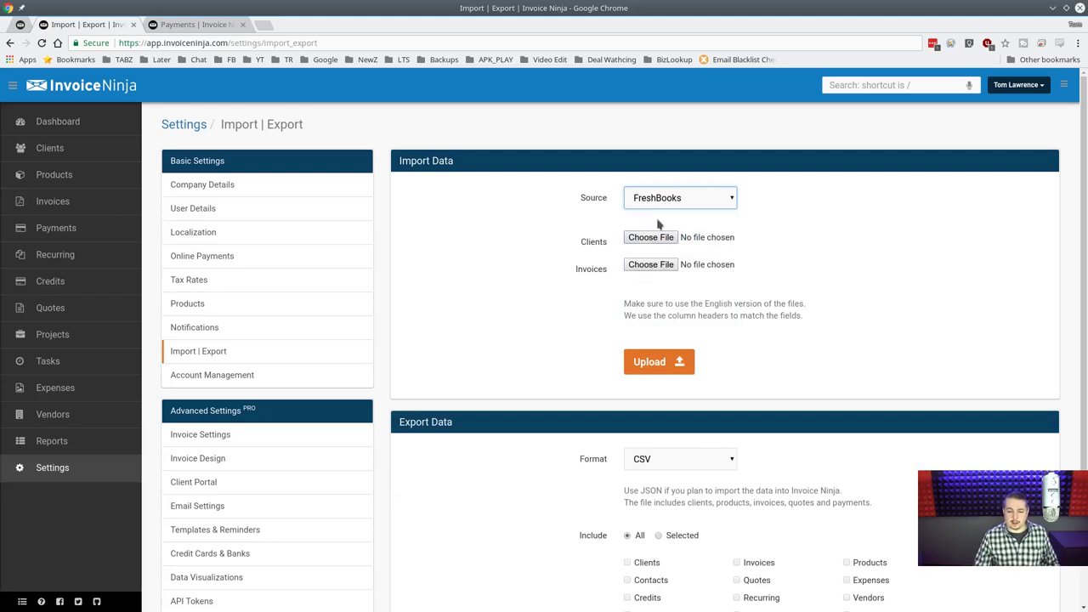
Try Invoiceable, Ronin and Stripe as the import source, then set it back to CSV.
left_click(726, 204)
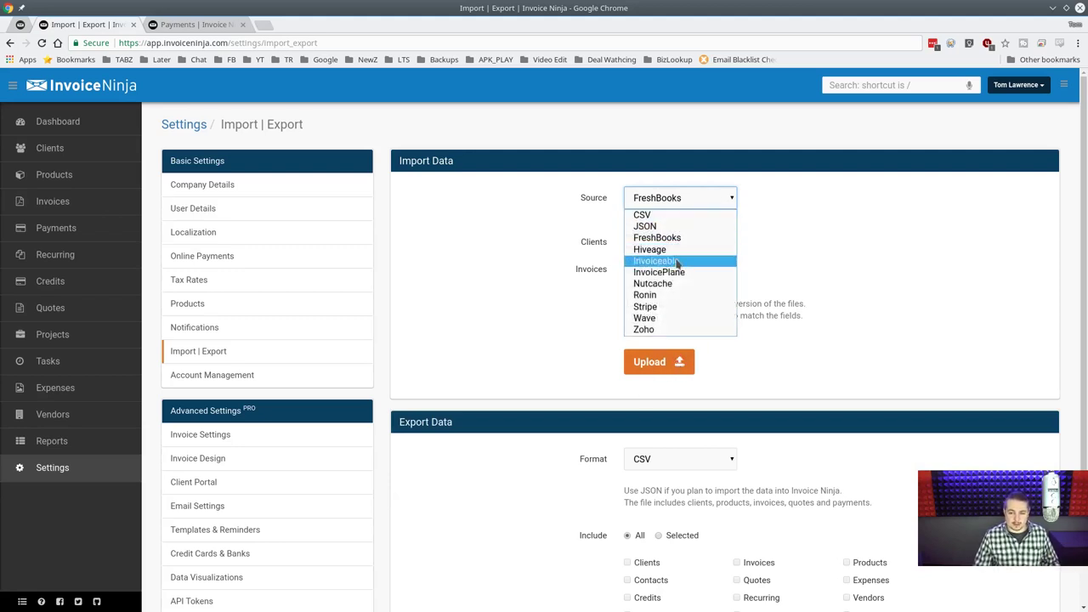
left_click(680, 259)
left_click(689, 204)
left_click(672, 293)
left_click(699, 204)
left_click(671, 305)
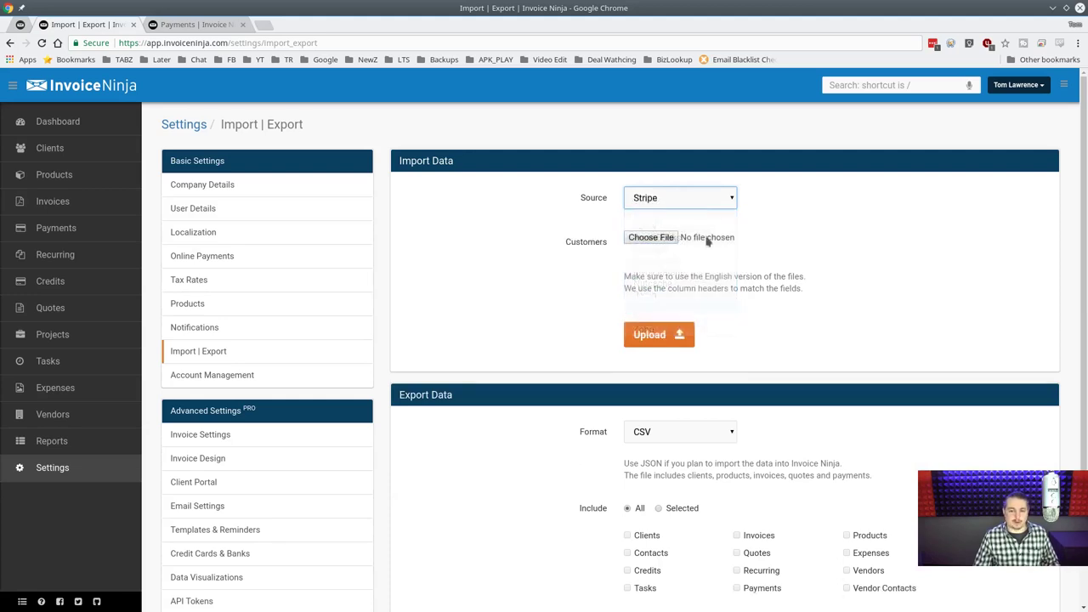
left_click(705, 201)
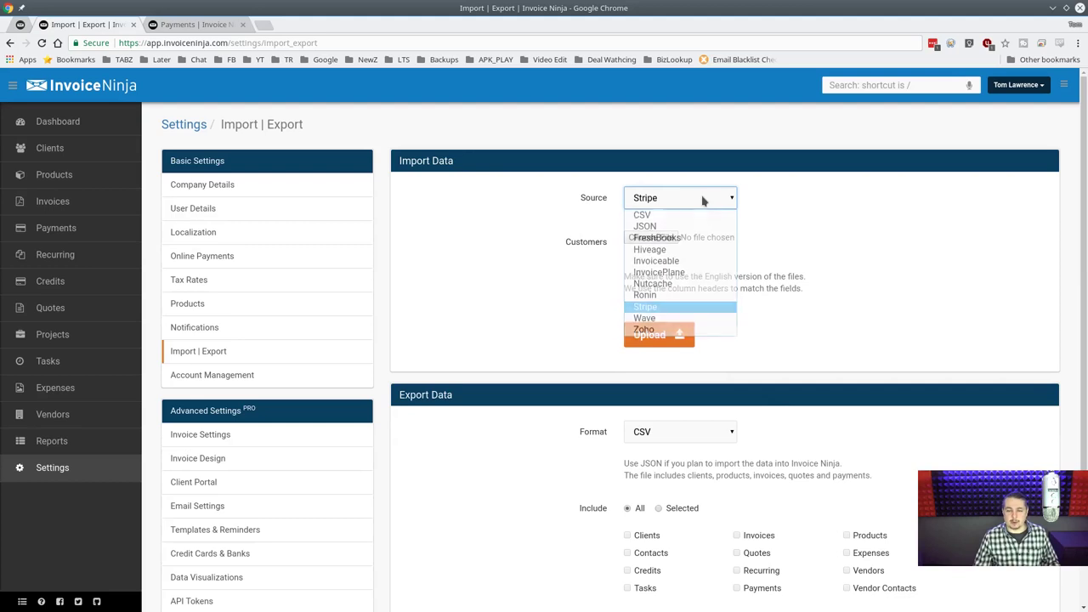
left_click(698, 216)
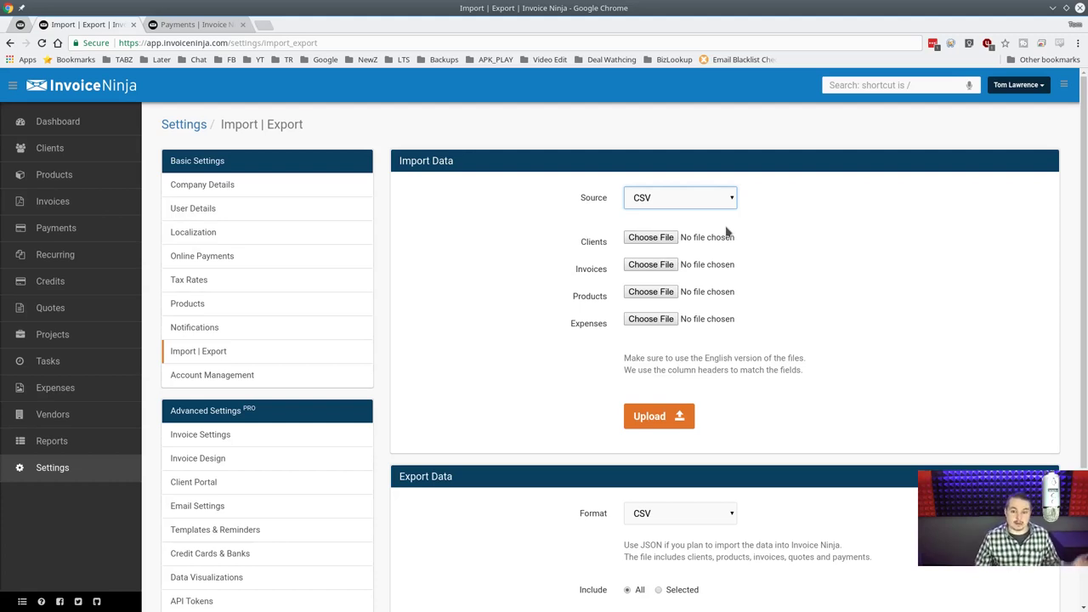
Change the Export Data Format to XLS, then to JSON.
scroll(726, 231, "down", 1)
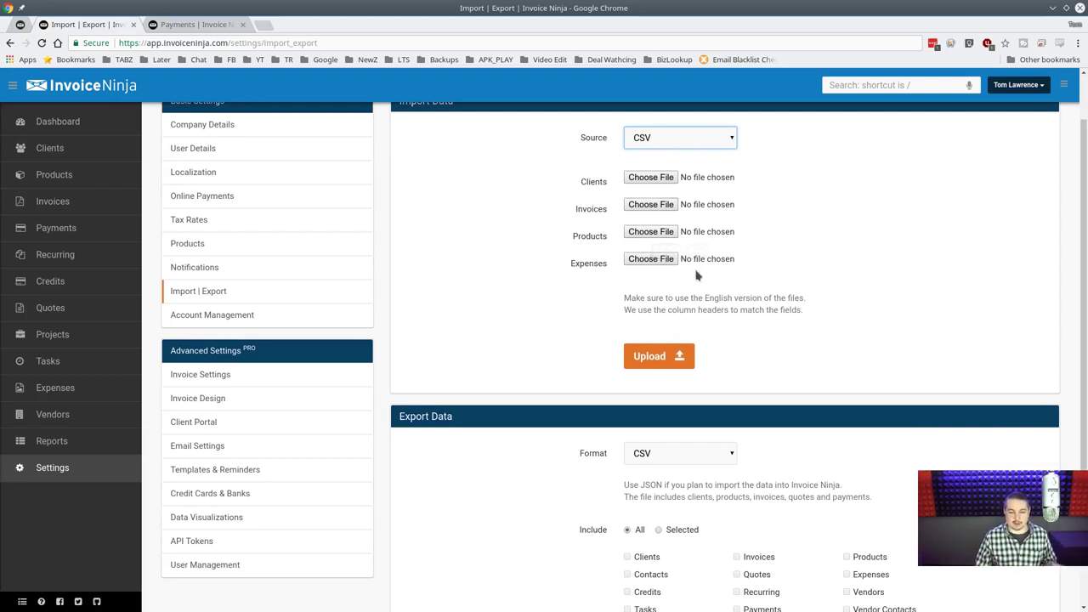
scroll(695, 275, "up", 1)
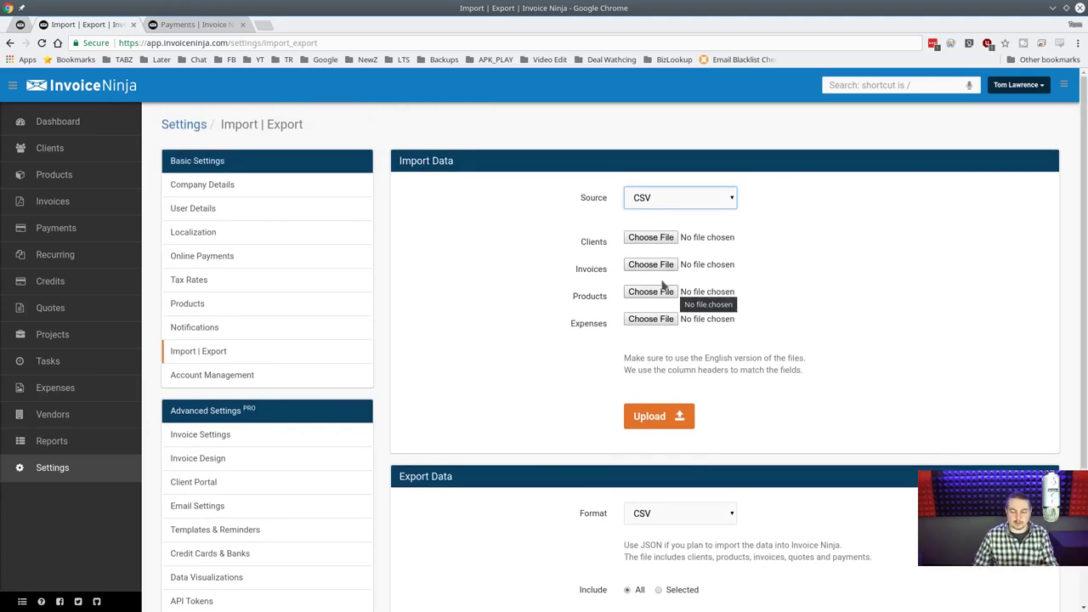
scroll(722, 293, "down", 3)
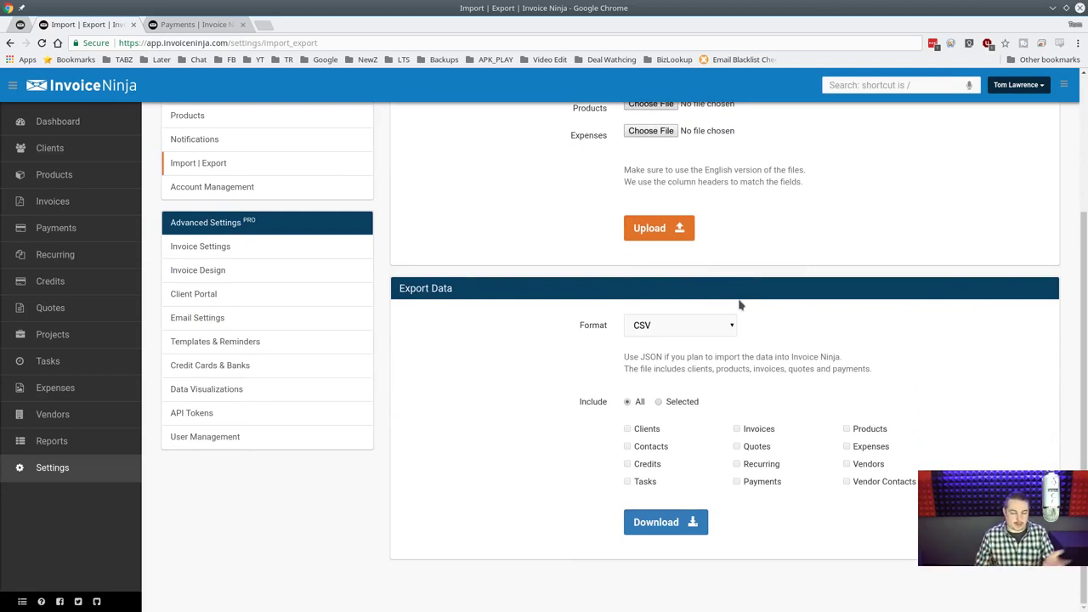
scroll(739, 304, "up", 3)
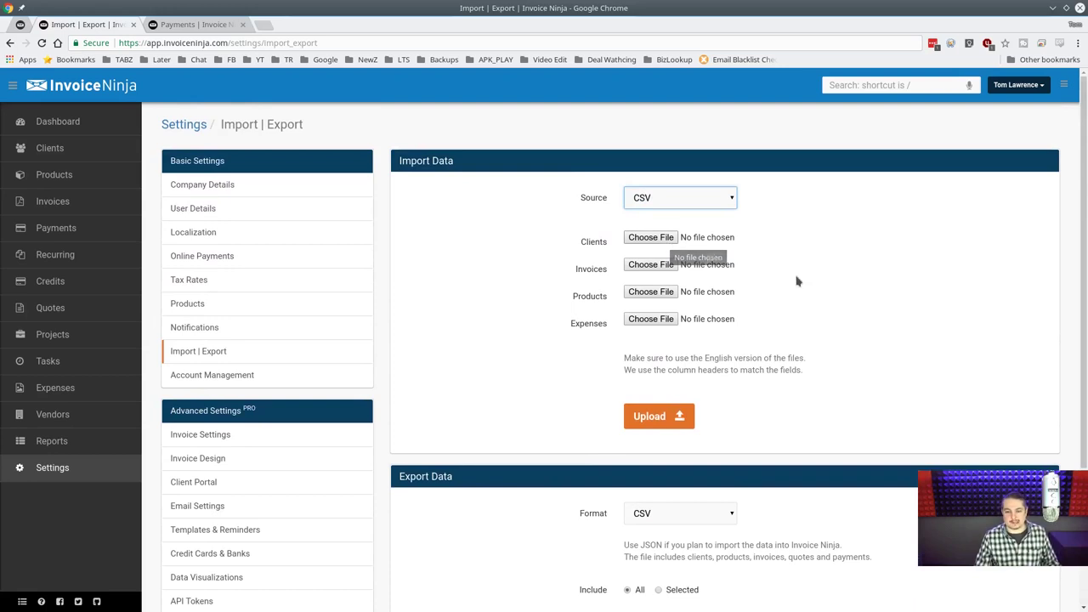
scroll(782, 266, "down", 3)
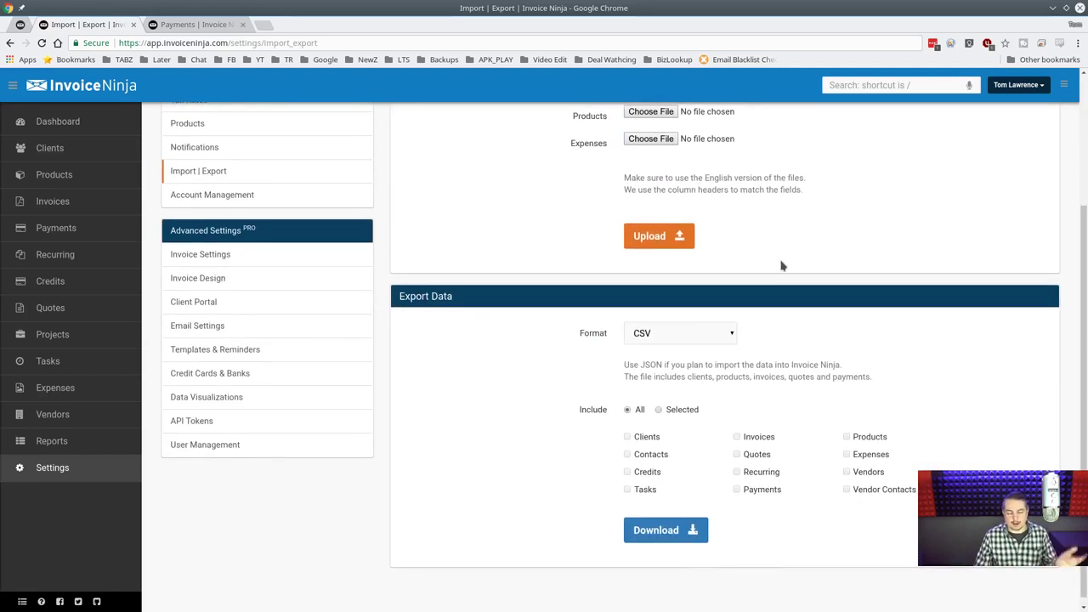
scroll(782, 266, "down", 1)
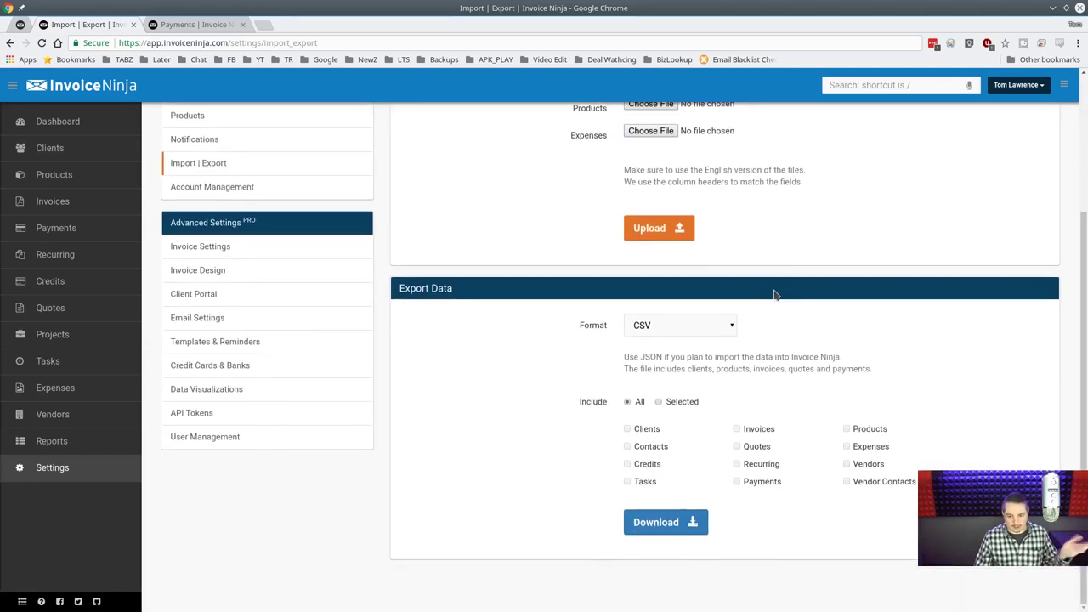
left_click(725, 332)
left_click(718, 353)
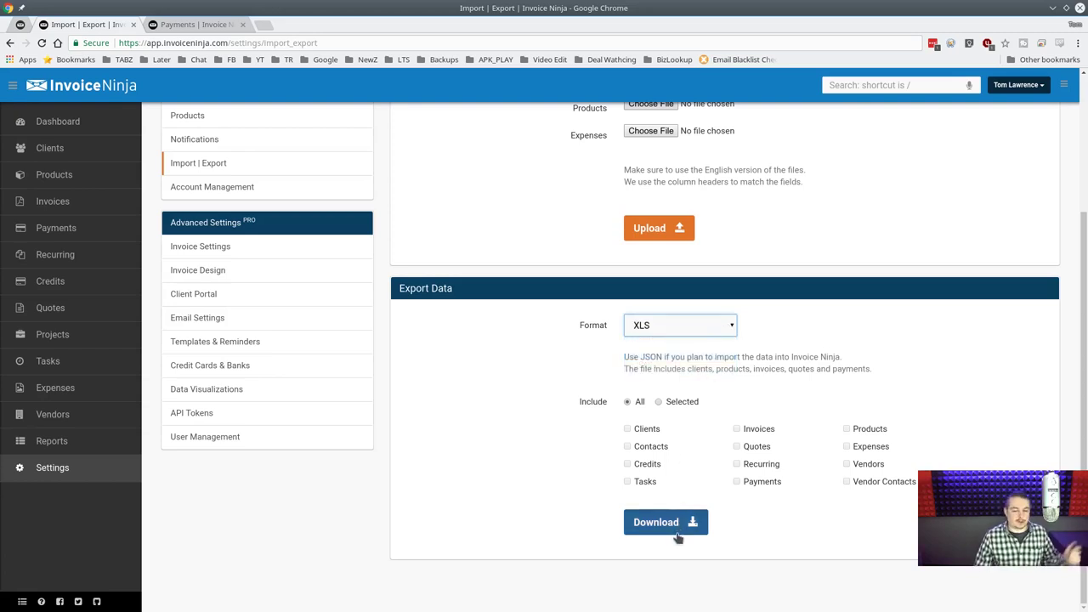
left_click(714, 327)
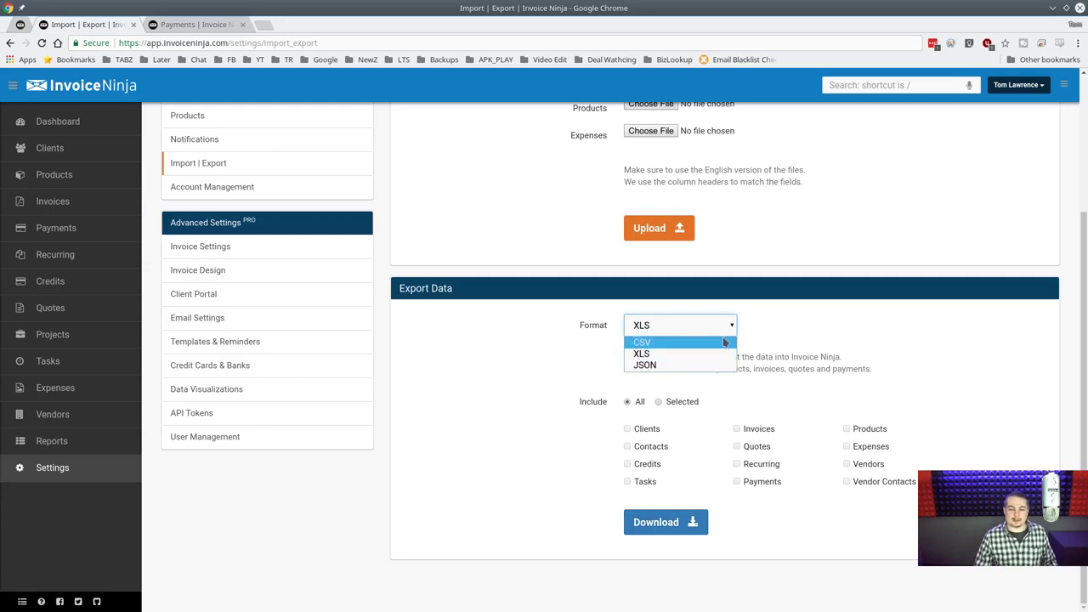
left_click(713, 365)
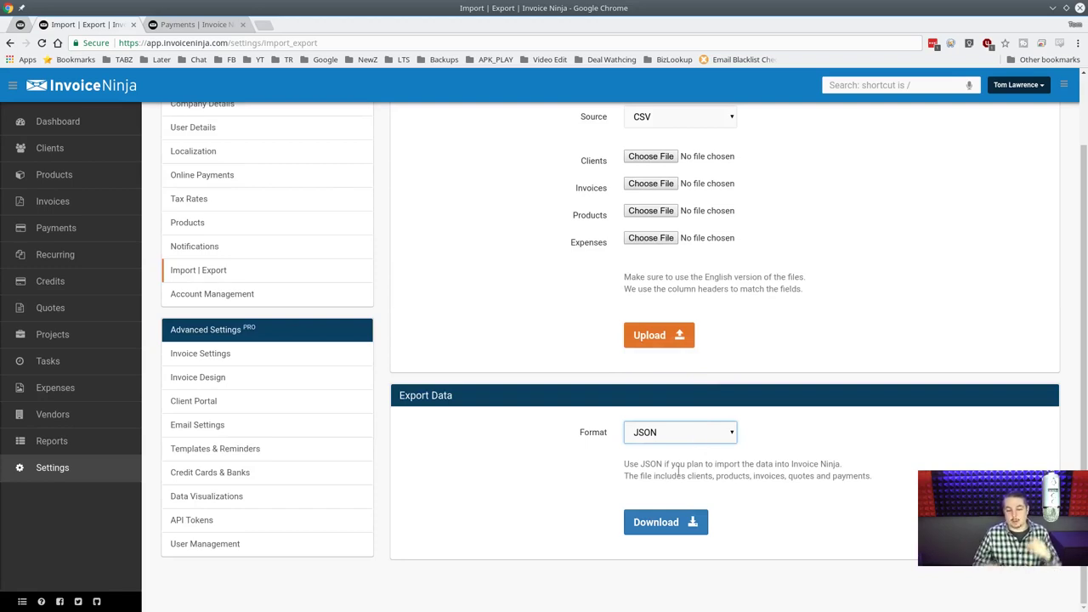
Confirm the import source stays CSV, then head to Account Management.
scroll(680, 472, "up", 2)
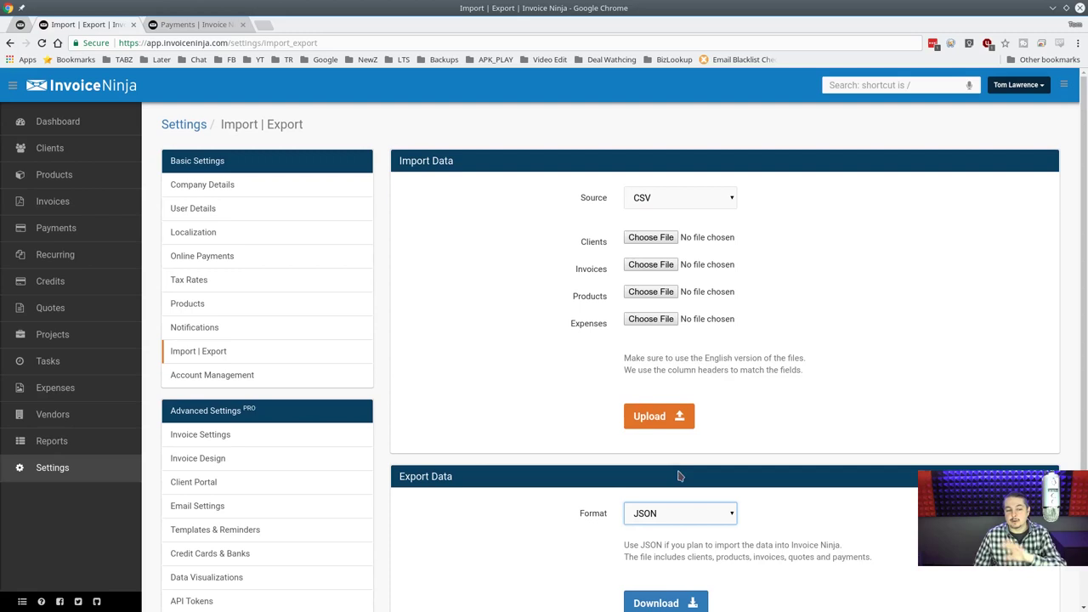
left_click(693, 202)
left_click(841, 285)
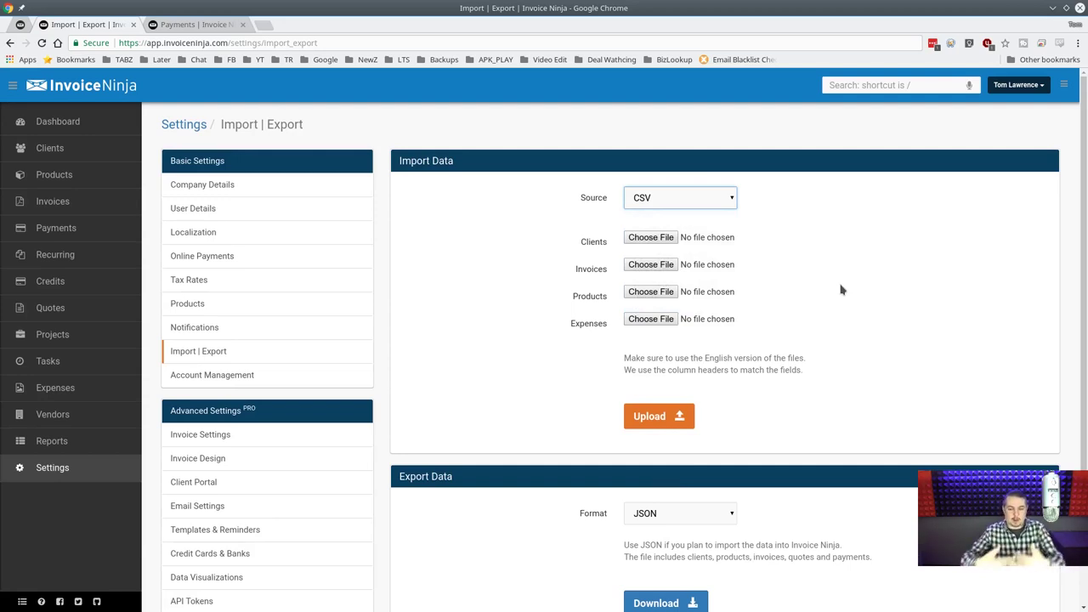
scroll(840, 289, "down", 2)
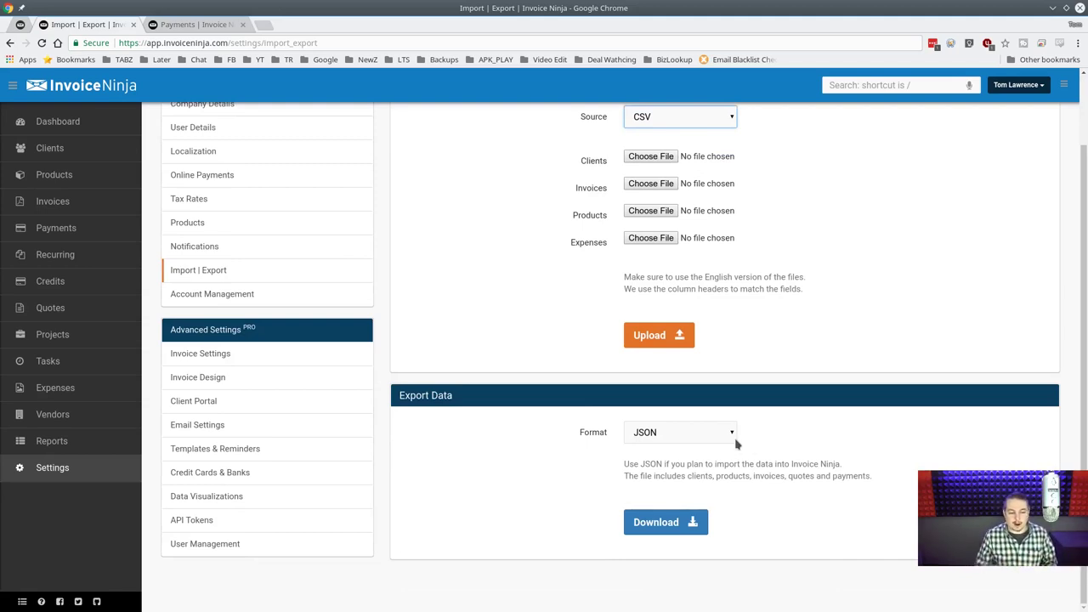
left_click(255, 293)
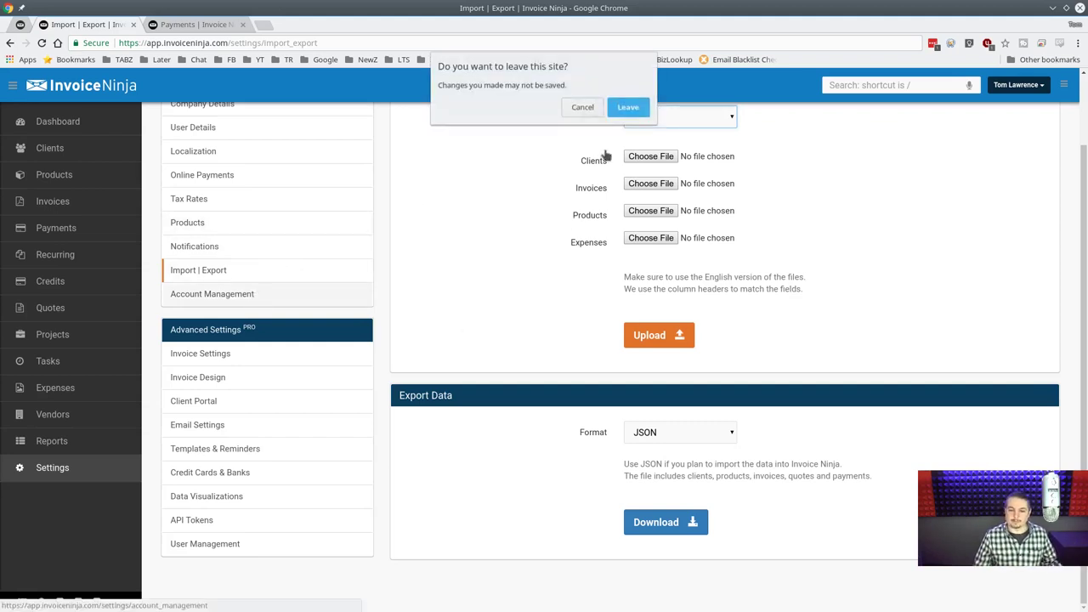
Leave Import | Export and look over Account Management's plan, modules, PDF settings and data deletion sections.
left_click(627, 107)
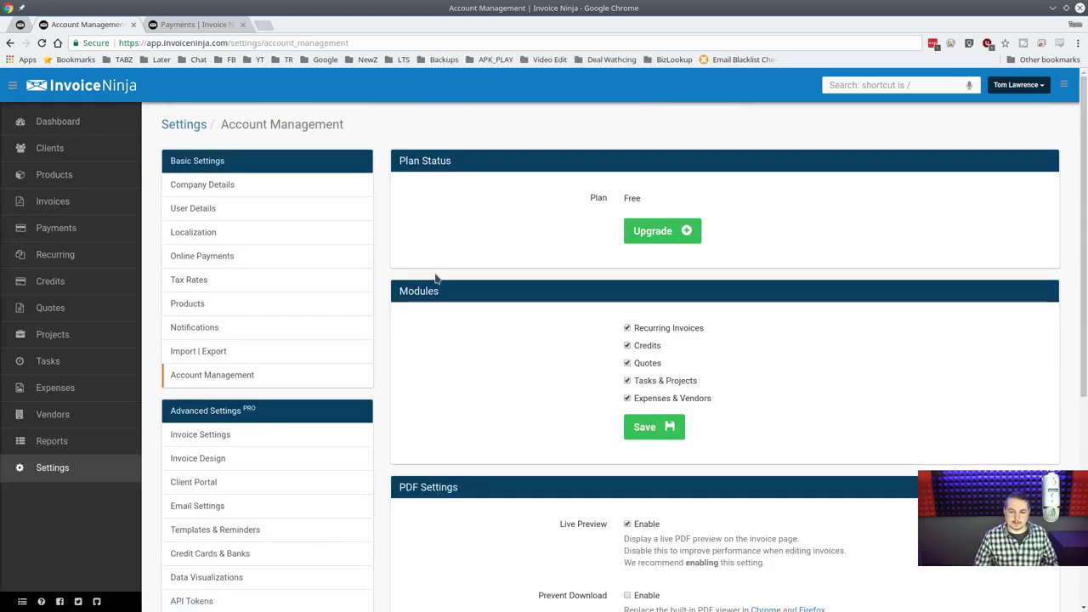
scroll(530, 297, "down", 3)
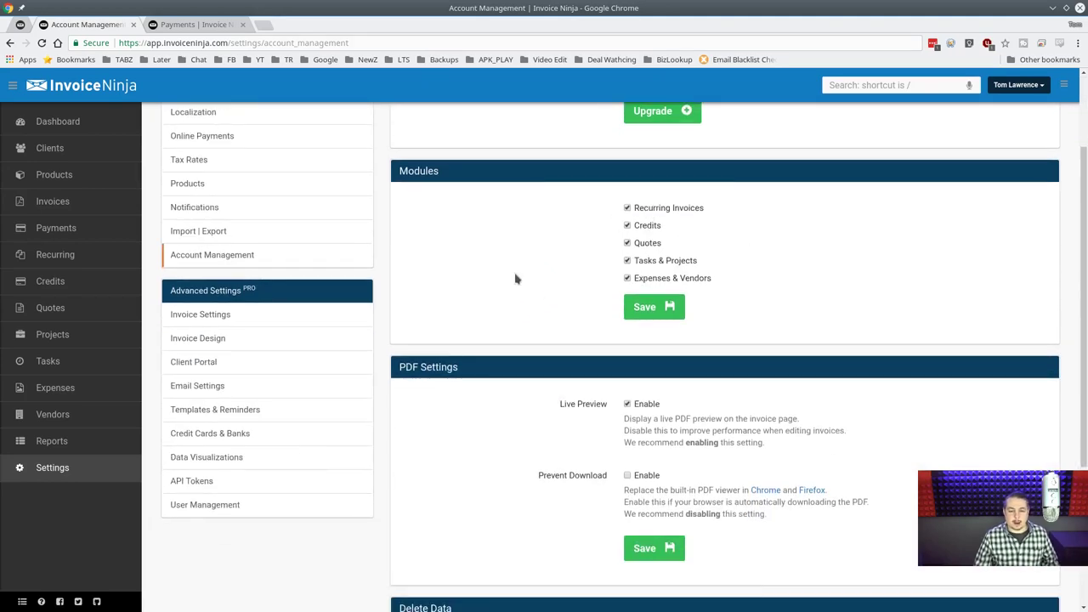
scroll(515, 286, "down", 3)
scroll(515, 286, "up", 4)
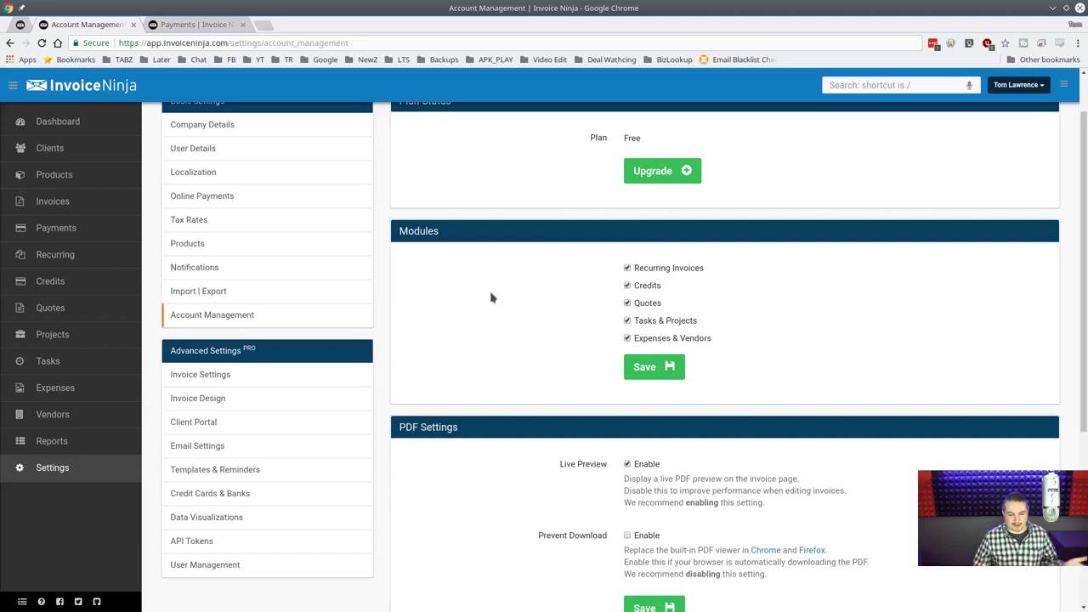
scroll(490, 298, "down", 3)
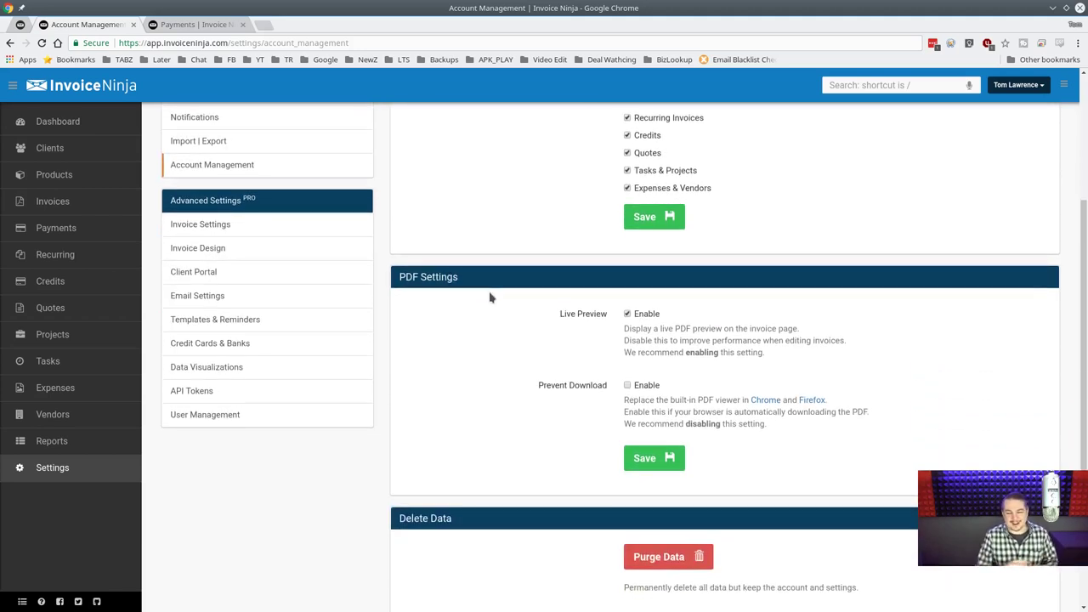
scroll(490, 297, "up", 4)
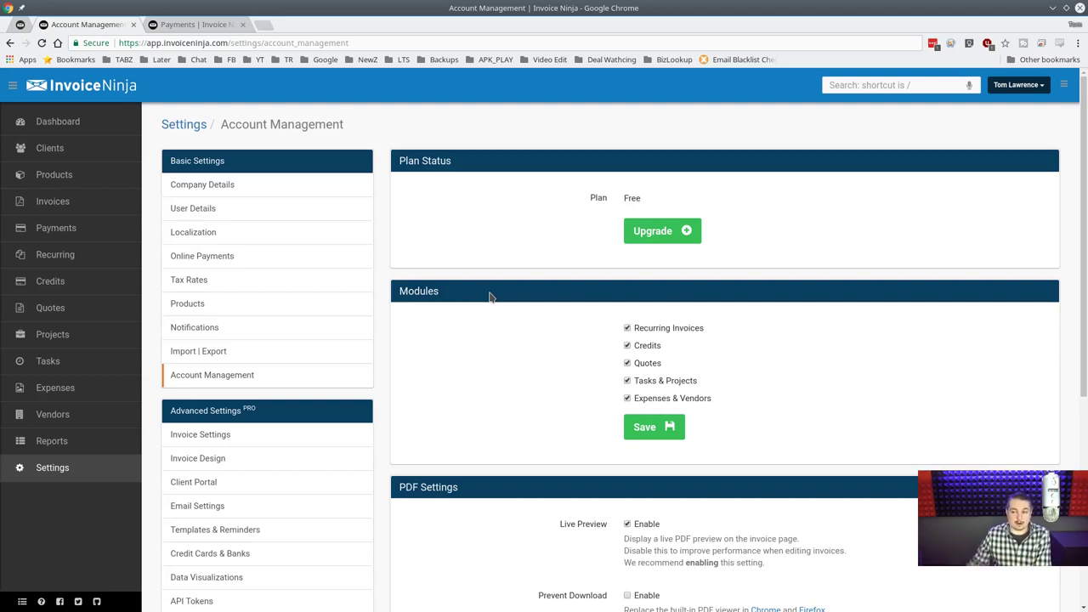
scroll(496, 323, "down", 4)
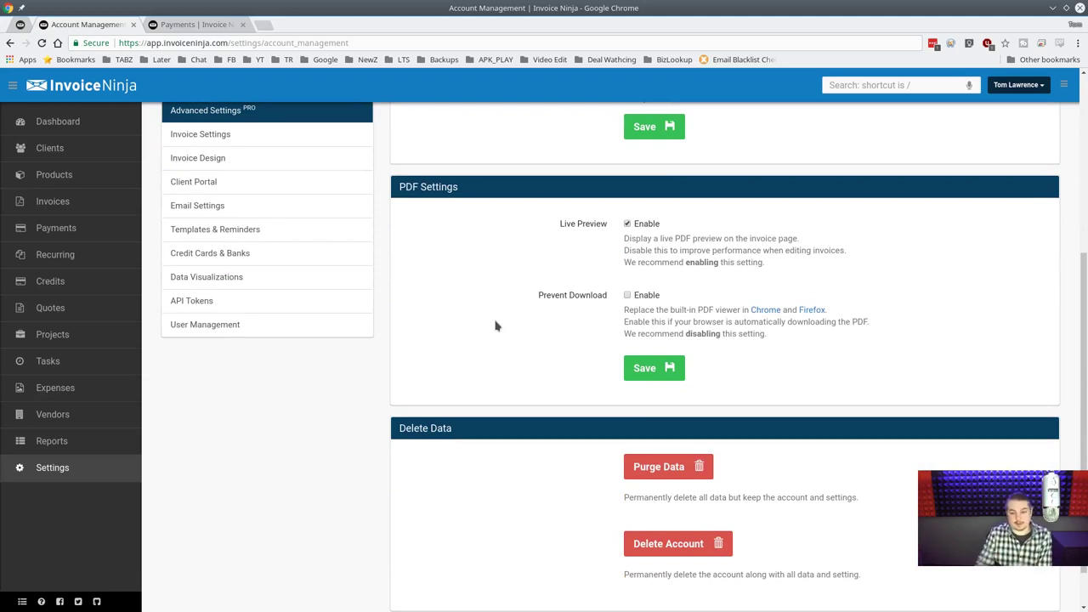
scroll(497, 321, "up", 2)
scroll(498, 323, "down", 1)
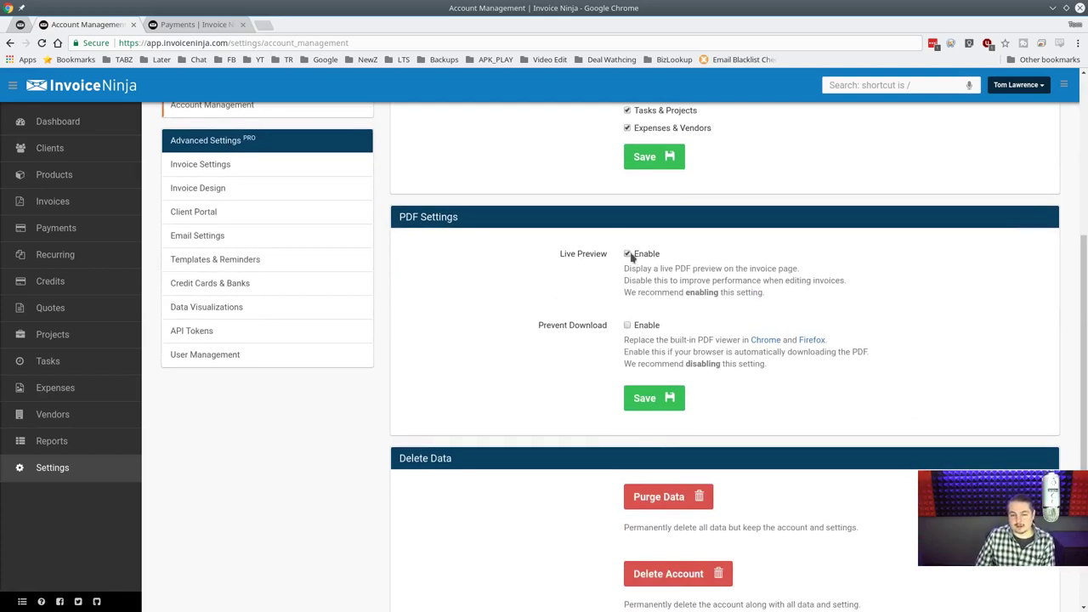
scroll(544, 438, "down", 2)
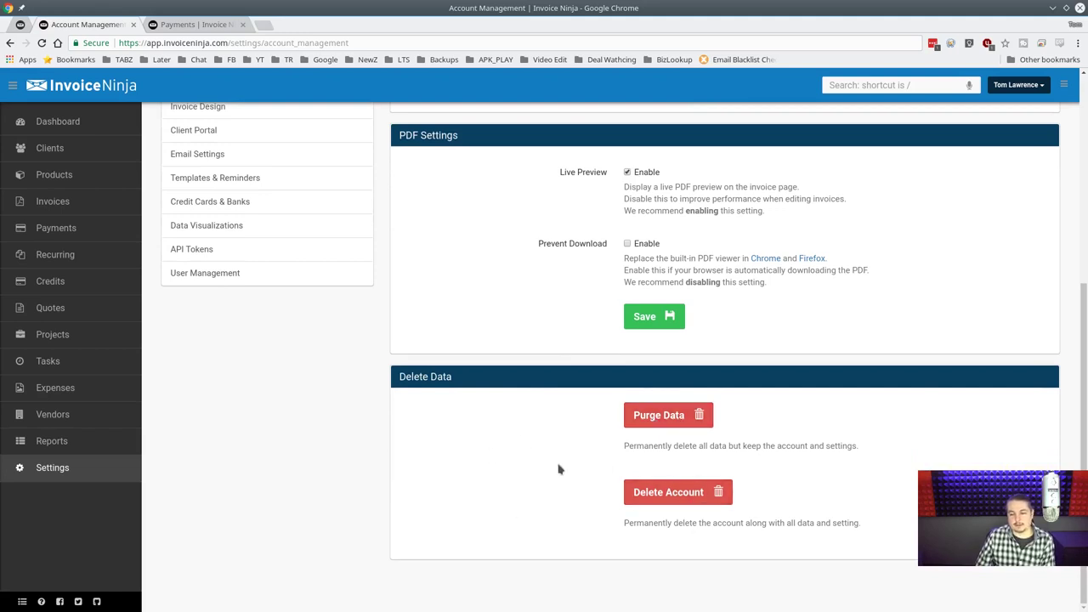
scroll(557, 468, "up", 3)
scroll(556, 468, "down", 3)
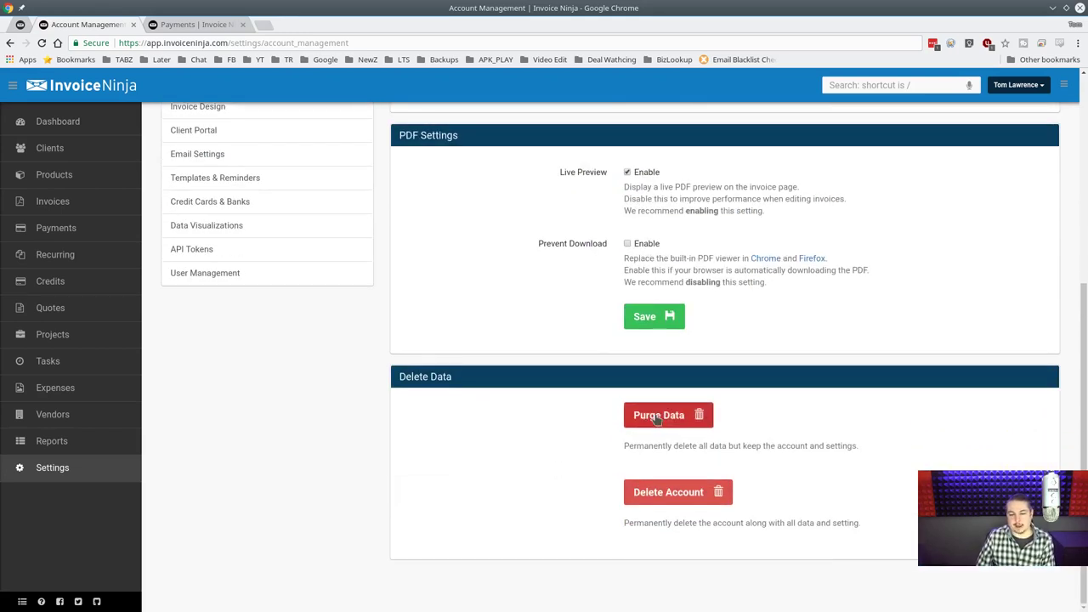
scroll(654, 416, "up", 4)
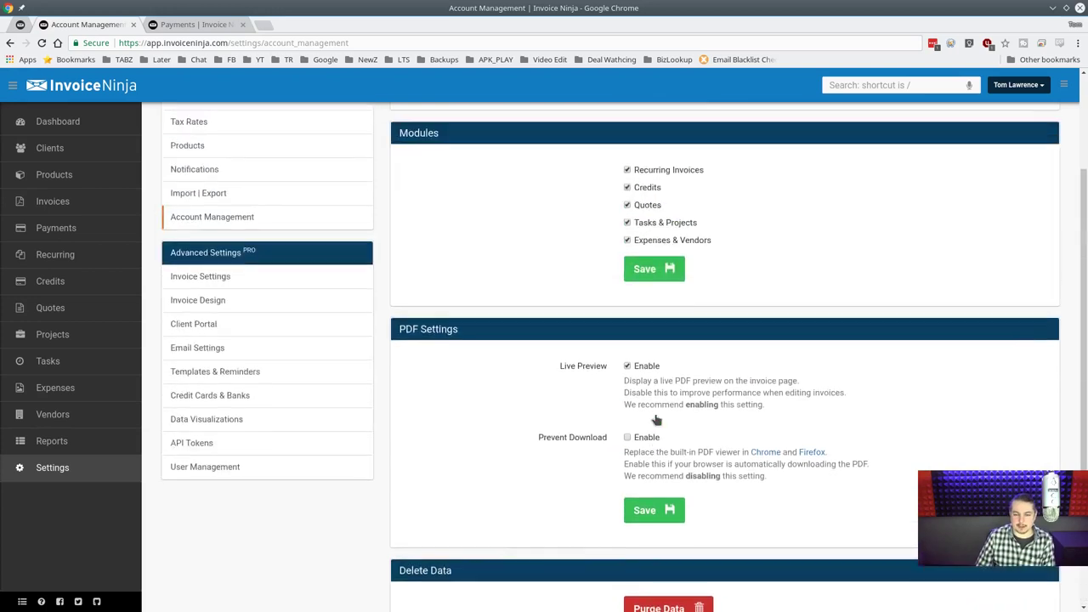
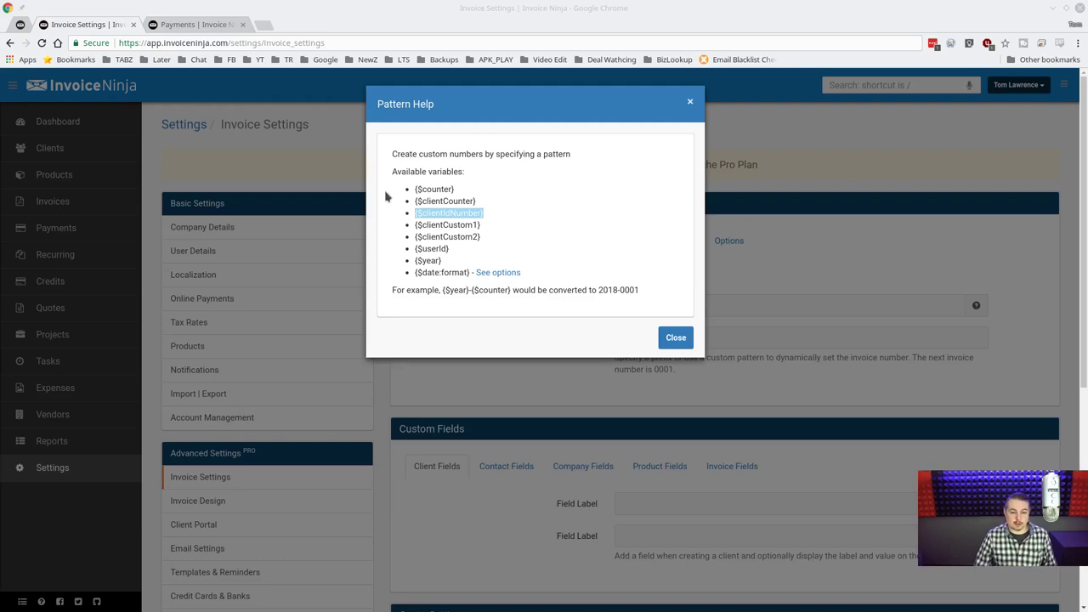
Paste {$counter} from Pattern Help as the invoice number pattern and set the counter to 21000.
left_click_drag(415, 188, 502, 193)
key("ctrl+c")
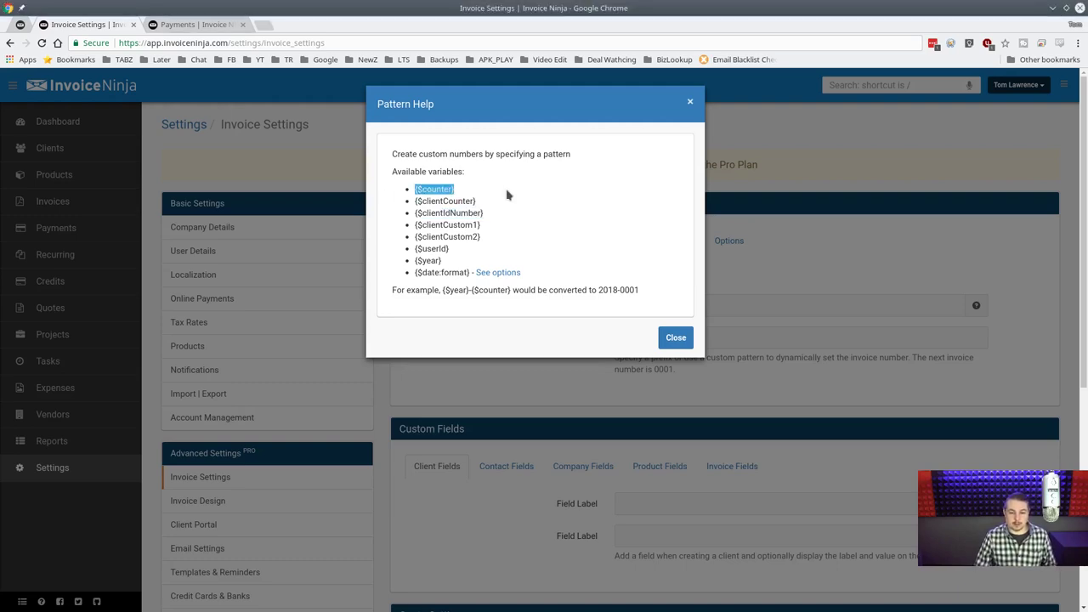
left_click(685, 337)
left_click(677, 303)
key("ctrl+v")
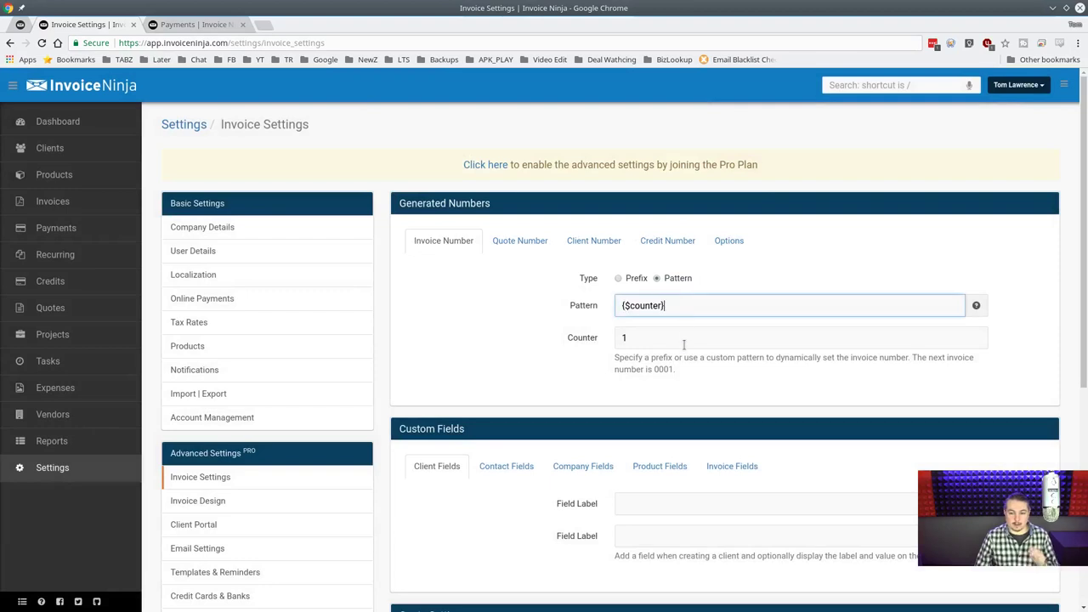
double_click(680, 338)
type("2100")
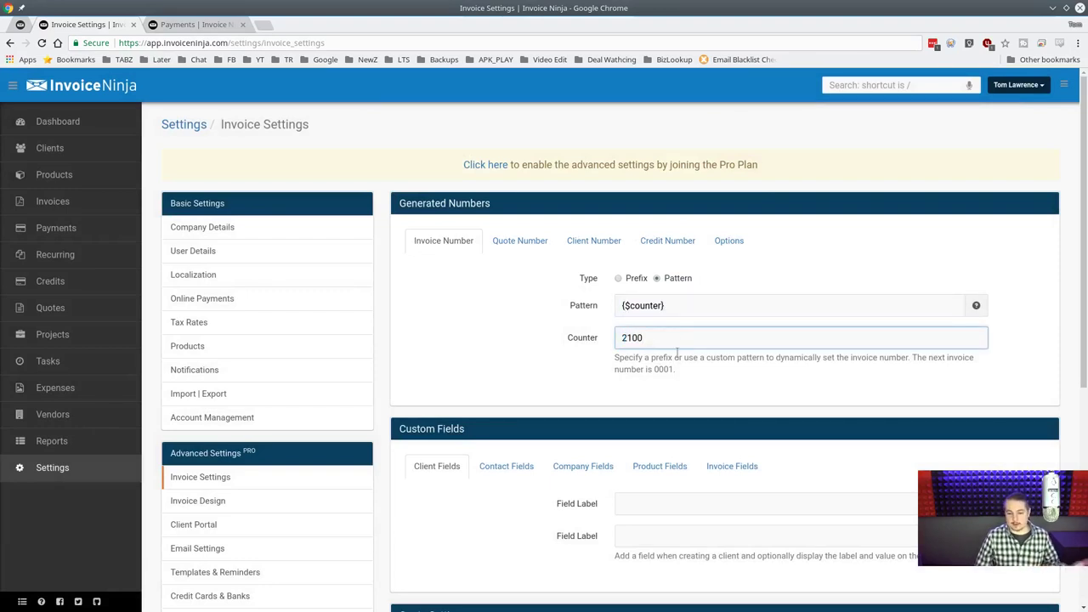
type("0")
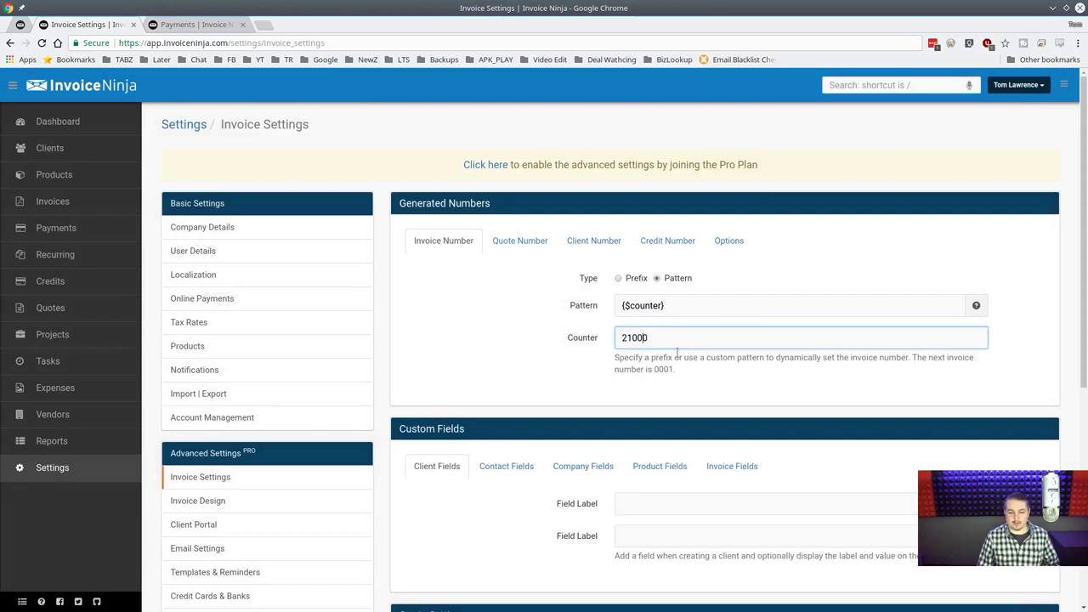
key("BackSpace")
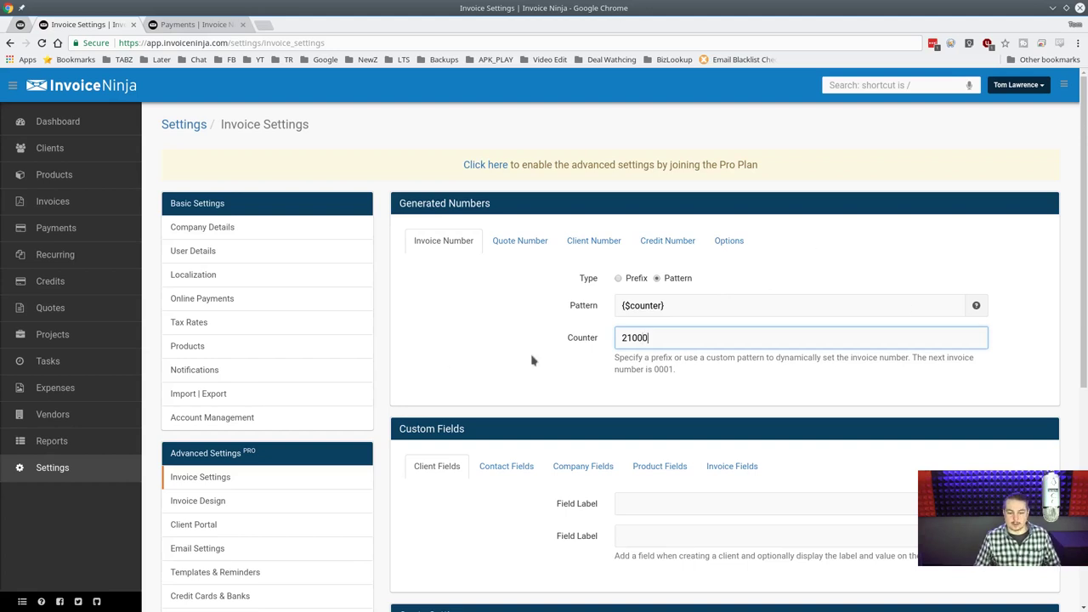
type("0")
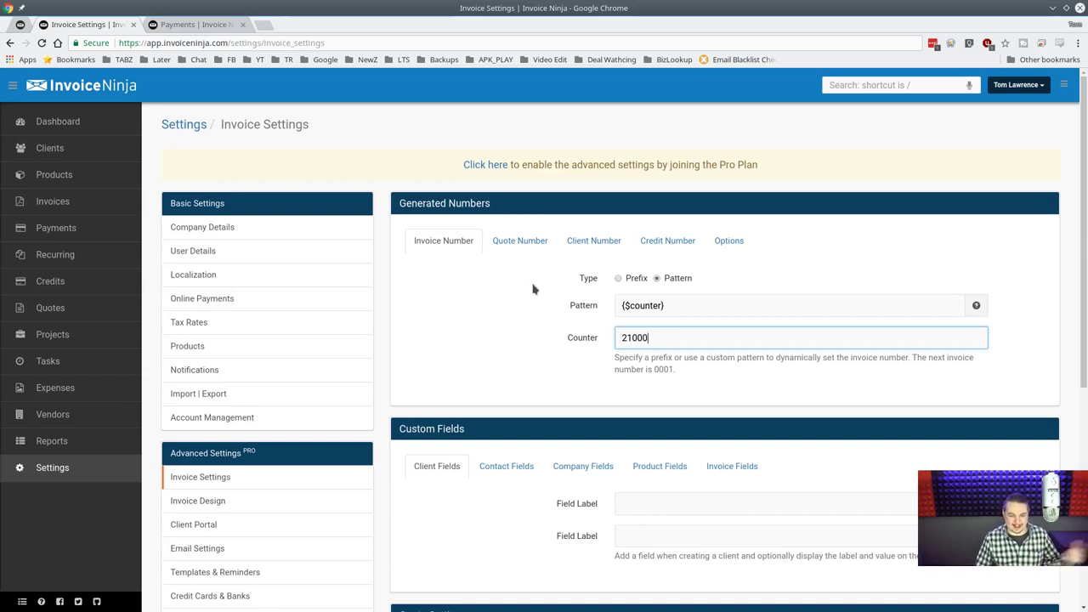
left_click(717, 309)
left_click(711, 341)
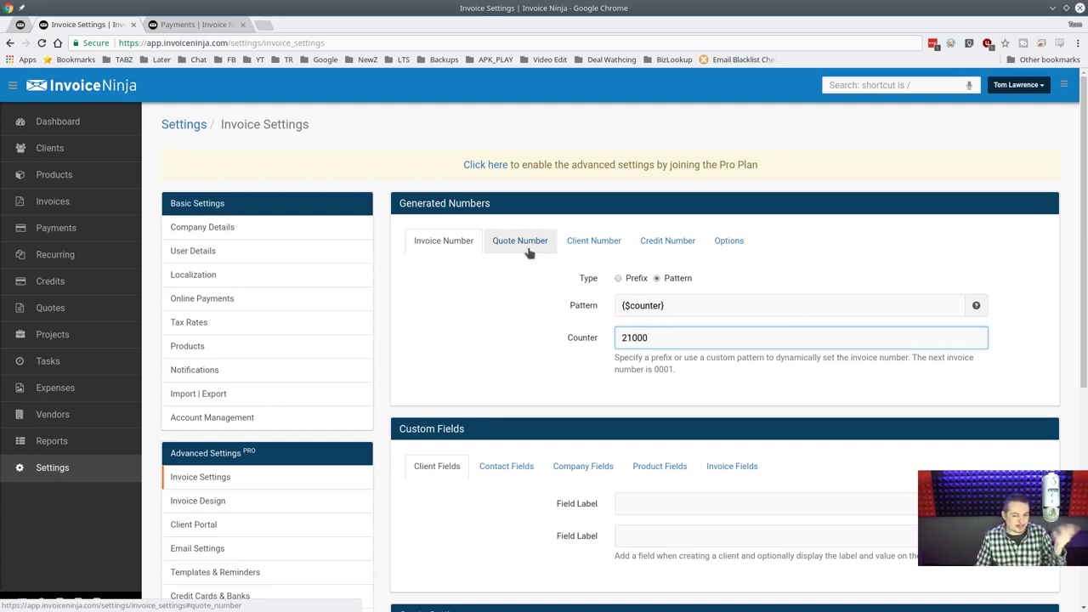
View the quote numbering settings, which use the shared invoice counter with next number 0001.
left_click(521, 242)
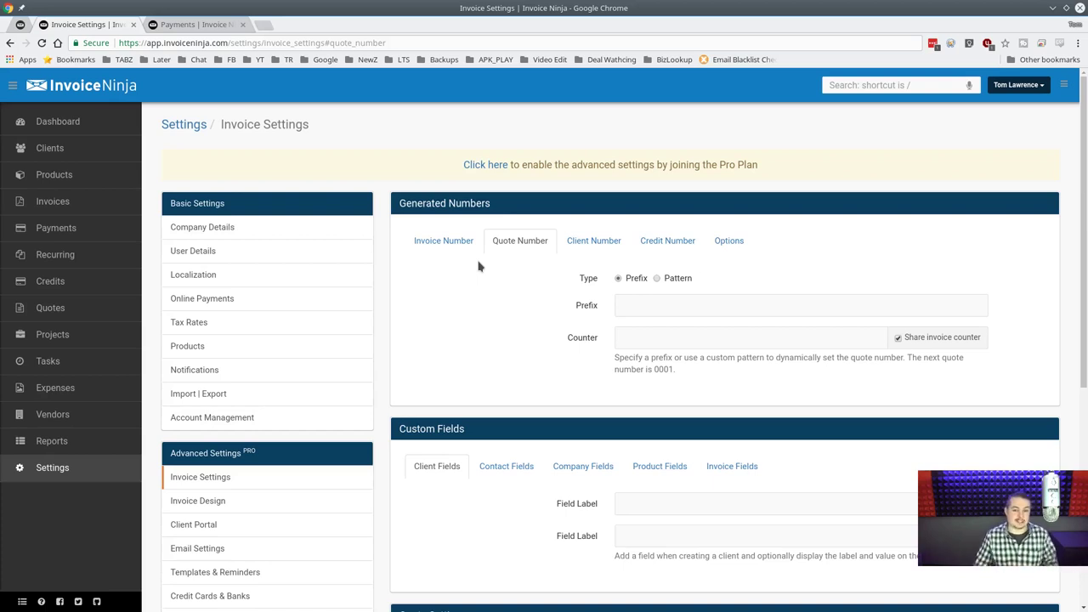
Enable client numbers using the Pattern type, checking the pattern variable help.
left_click(593, 242)
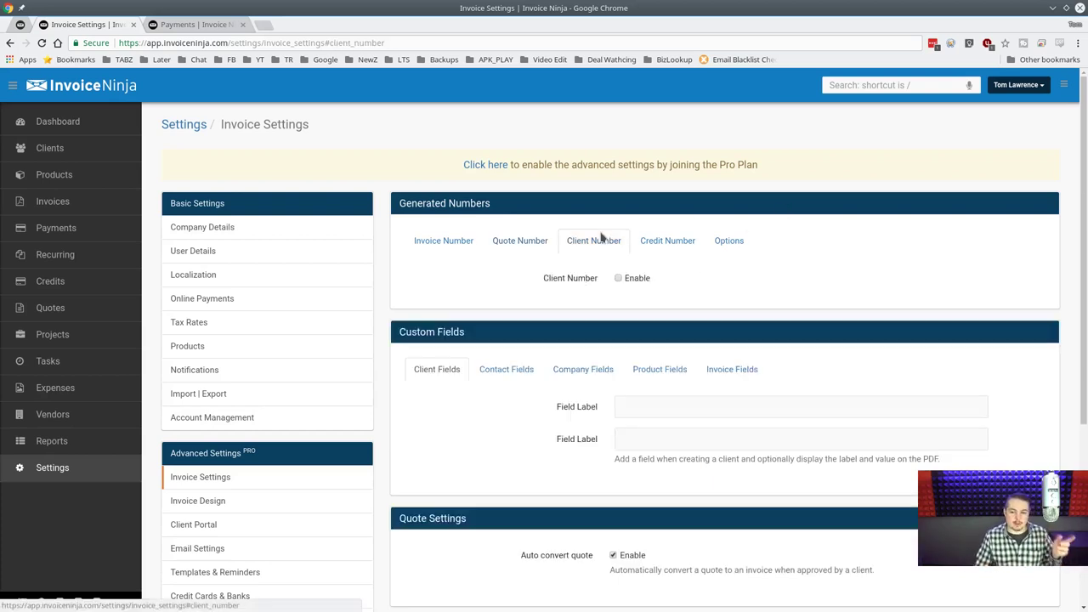
left_click(635, 283)
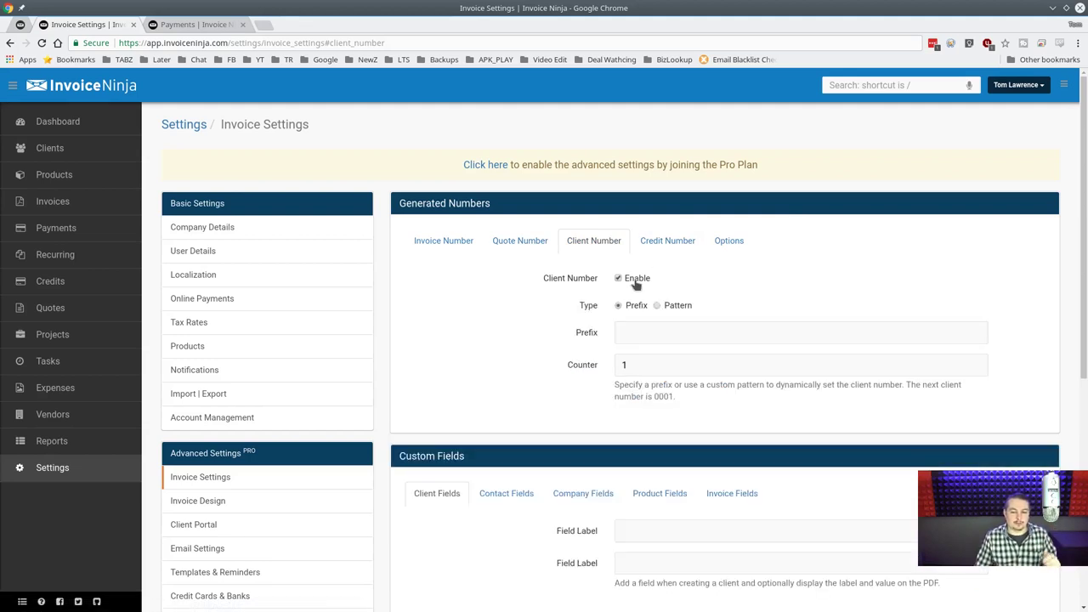
left_click(676, 307)
left_click(891, 340)
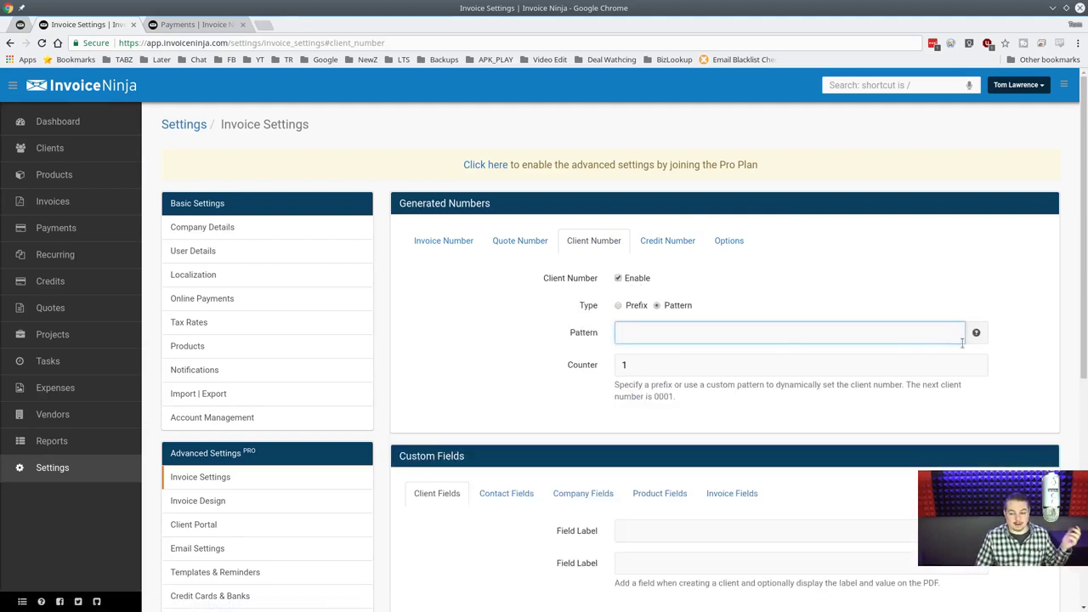
left_click(976, 333)
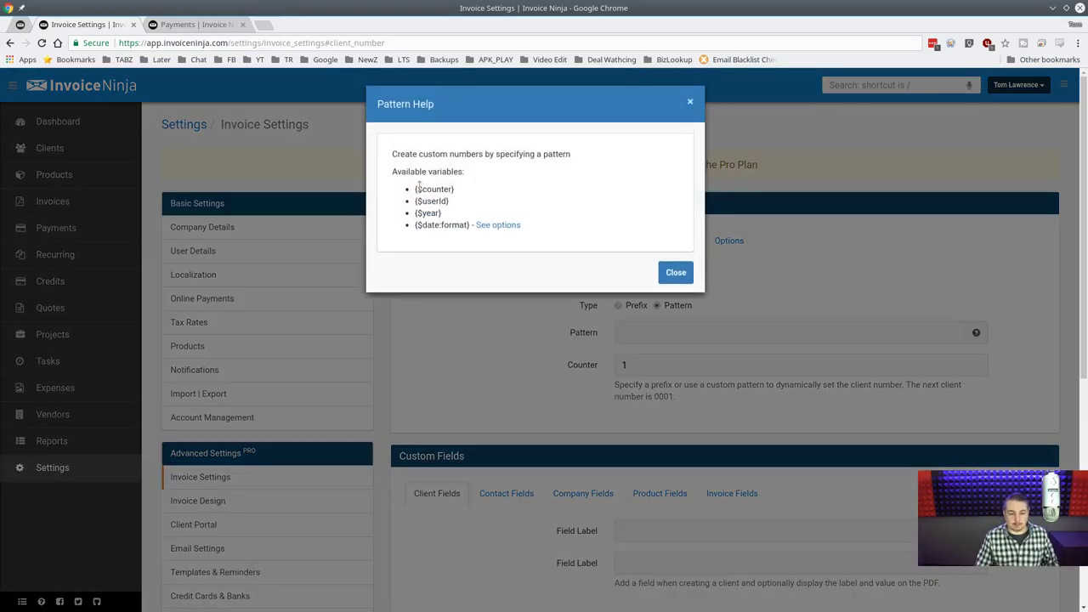
left_click_drag(414, 189, 468, 196)
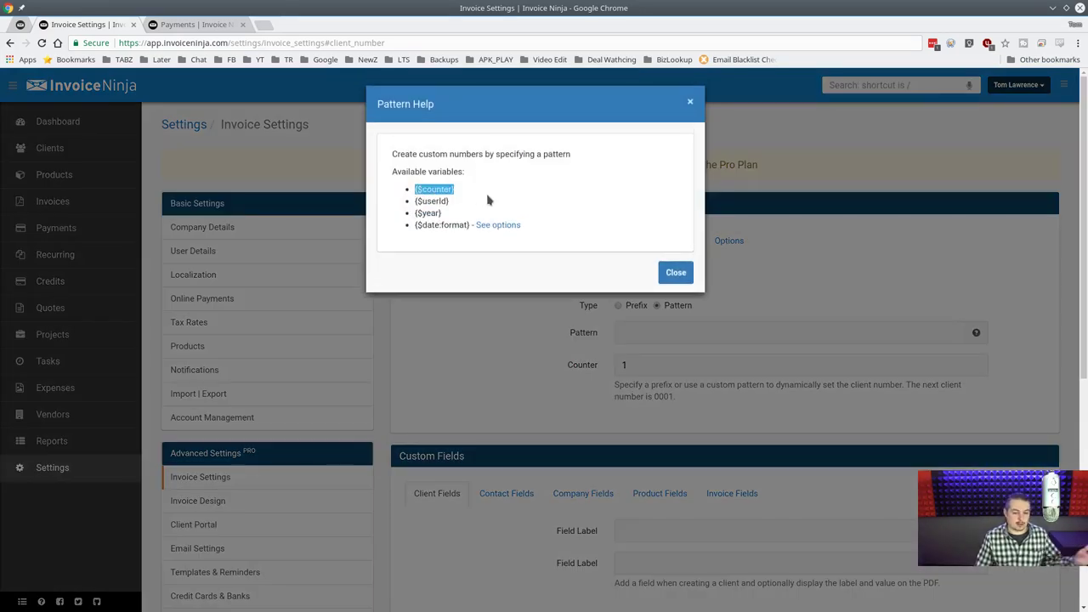
left_click(687, 107)
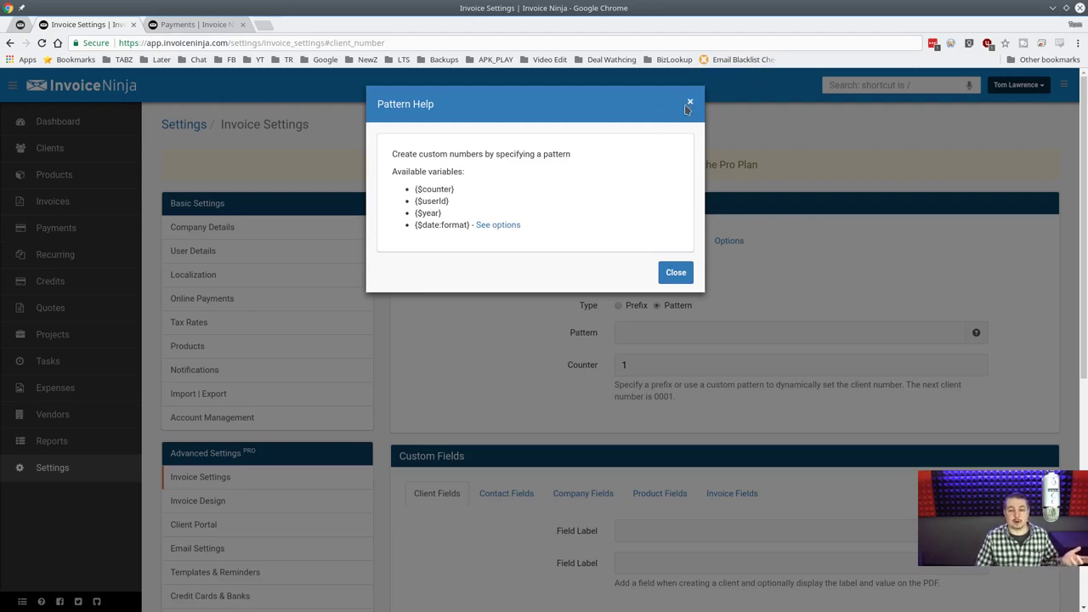
left_click(690, 103)
Set the client counter to 6500 and move to the credit number settings.
left_click(667, 367)
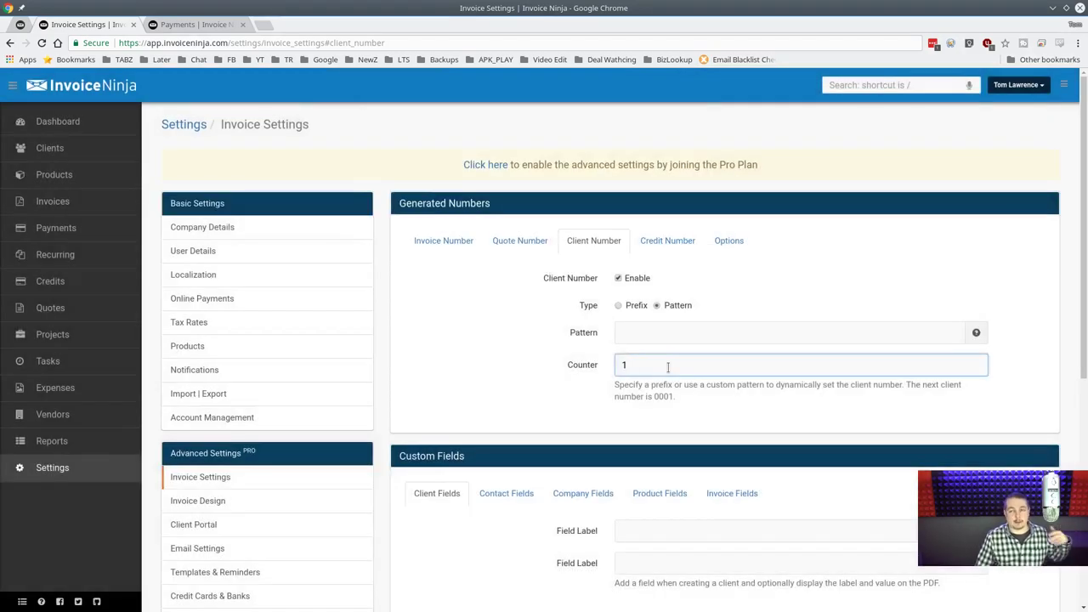
double_click(668, 367)
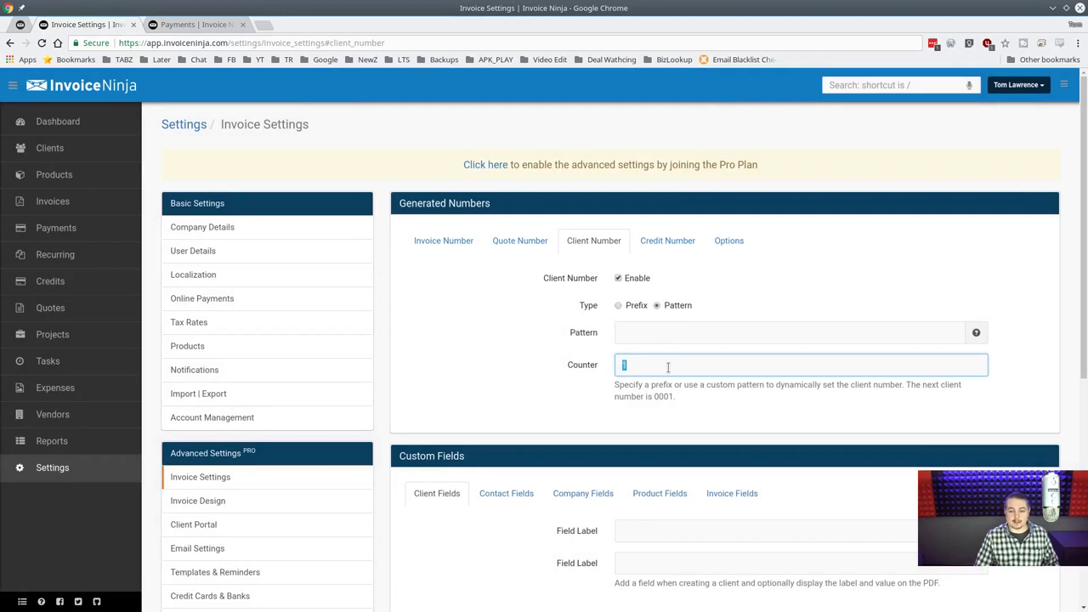
type("6500")
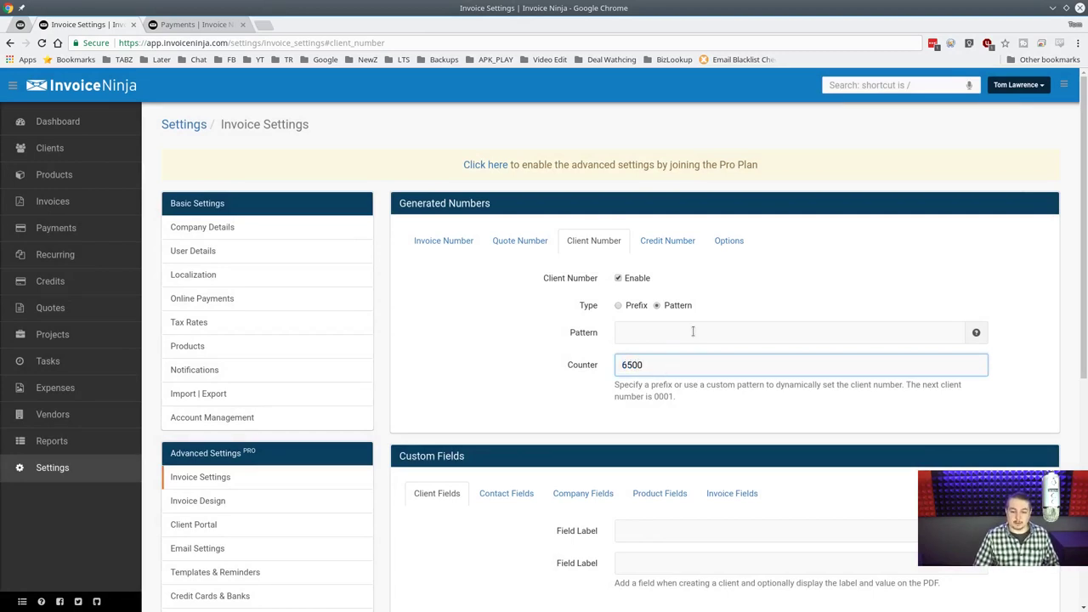
left_click(693, 331)
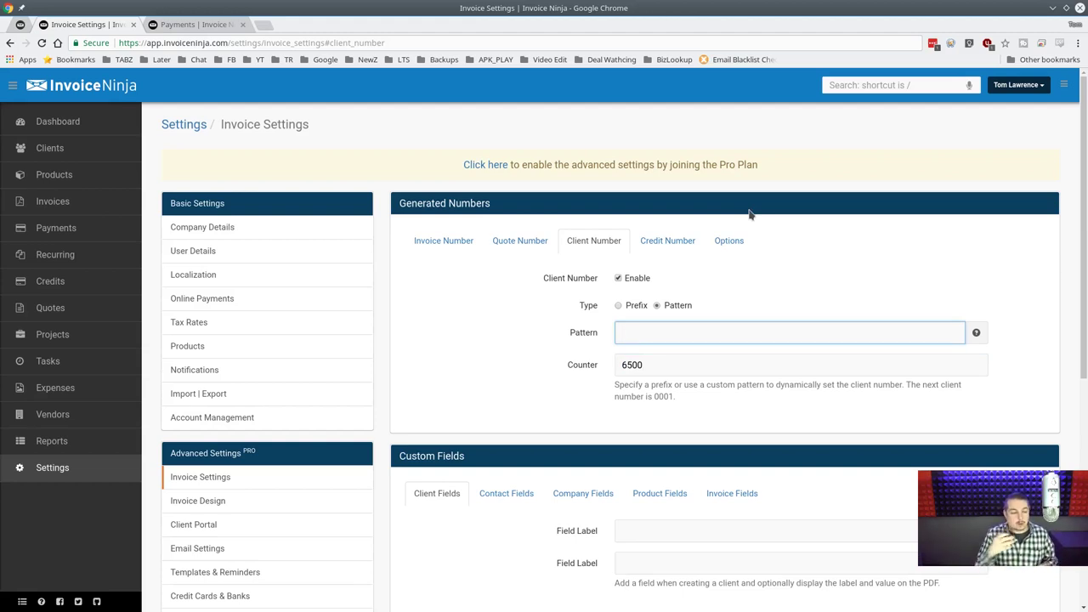
left_click(713, 369)
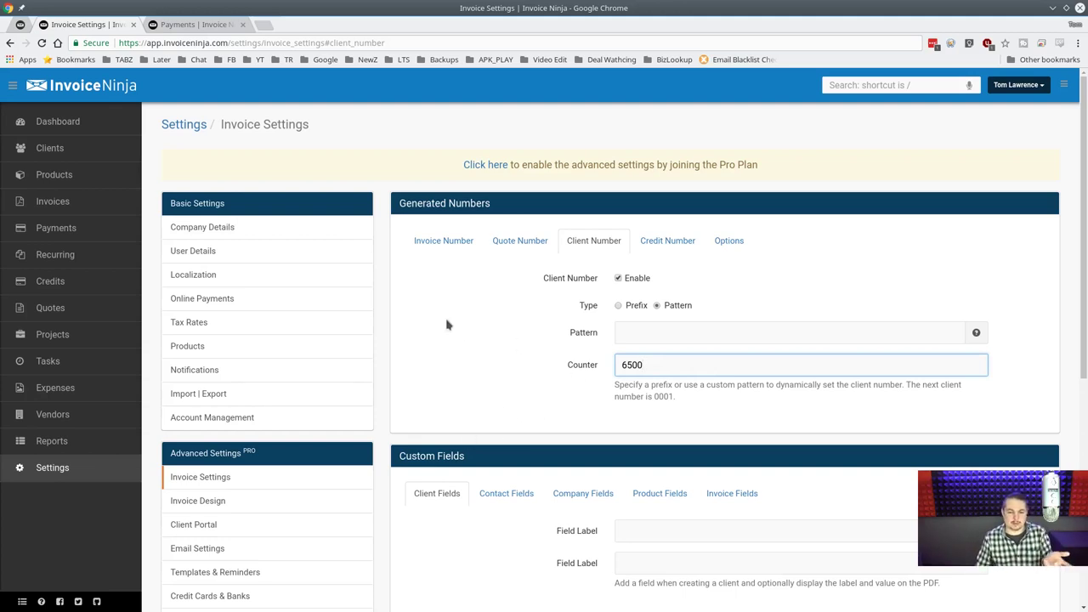
scroll(447, 325, "down", 2)
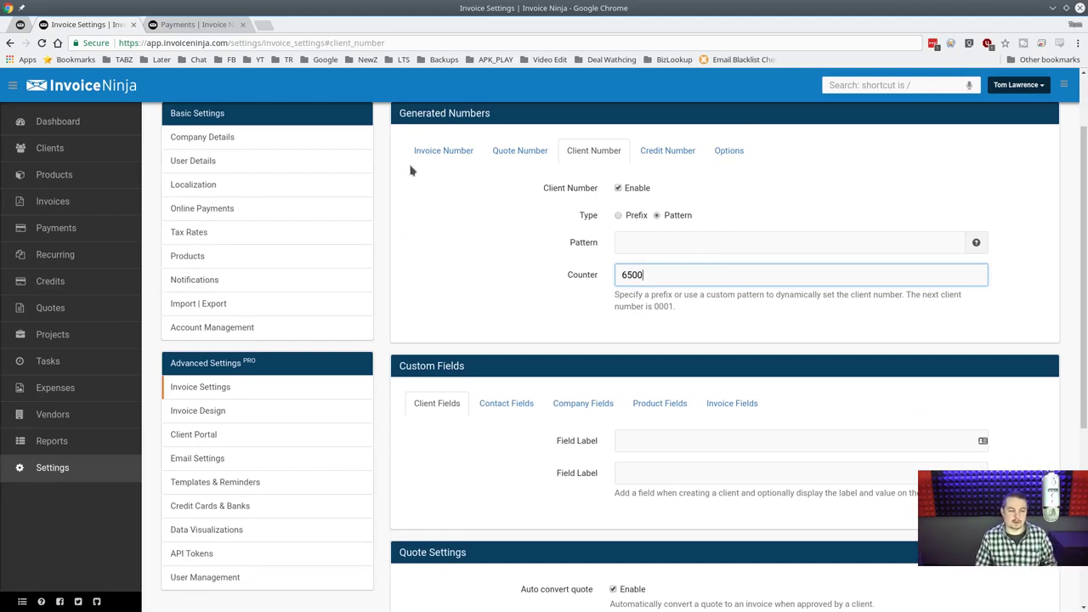
scroll(489, 294, "up", 2)
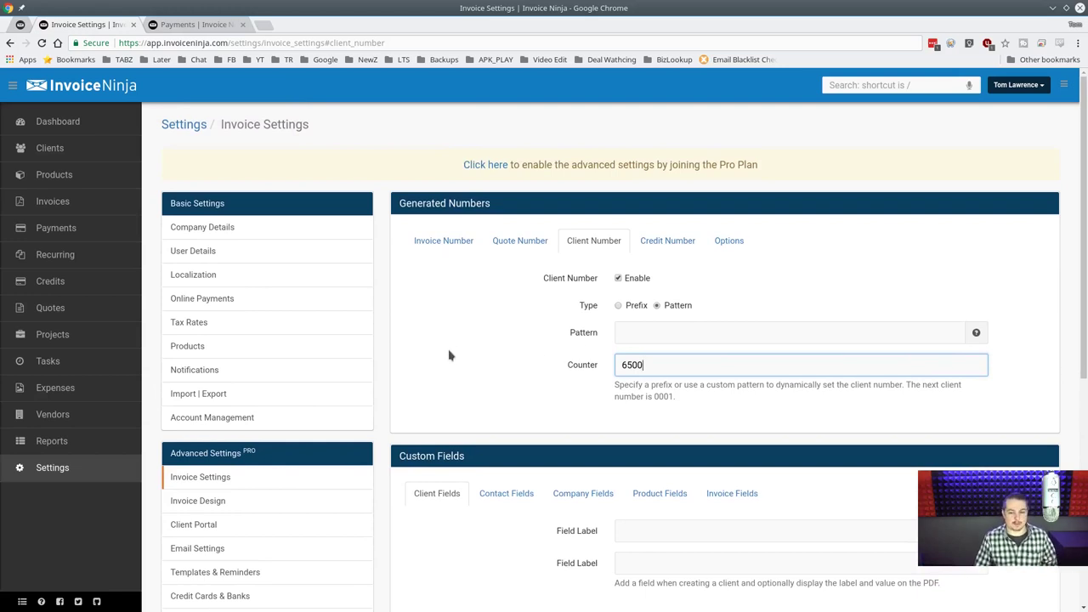
scroll(476, 297, "down", 3)
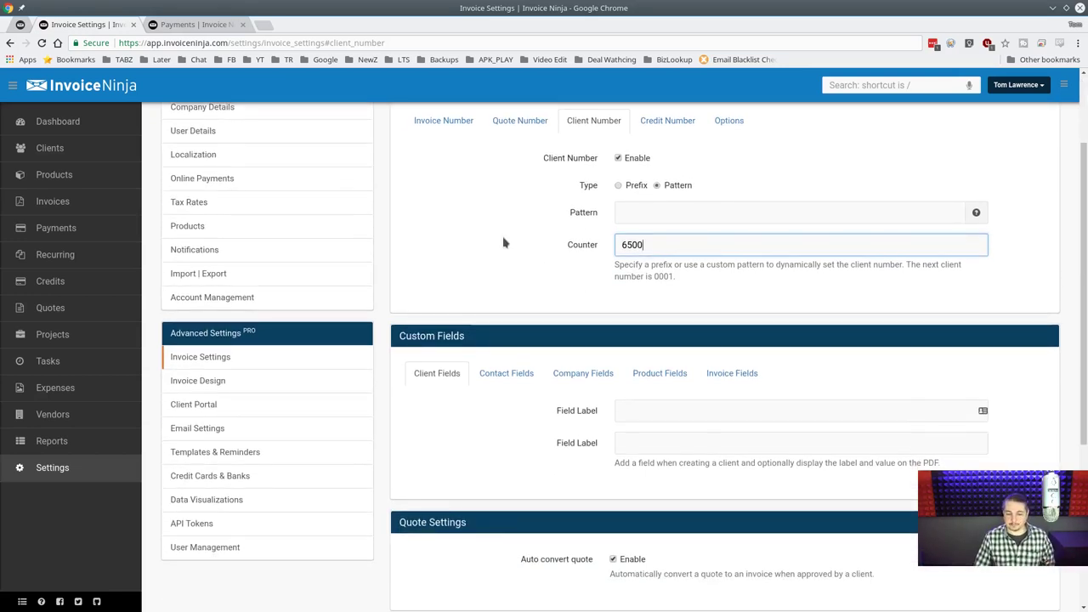
scroll(508, 243, "up", 3)
left_click(688, 250)
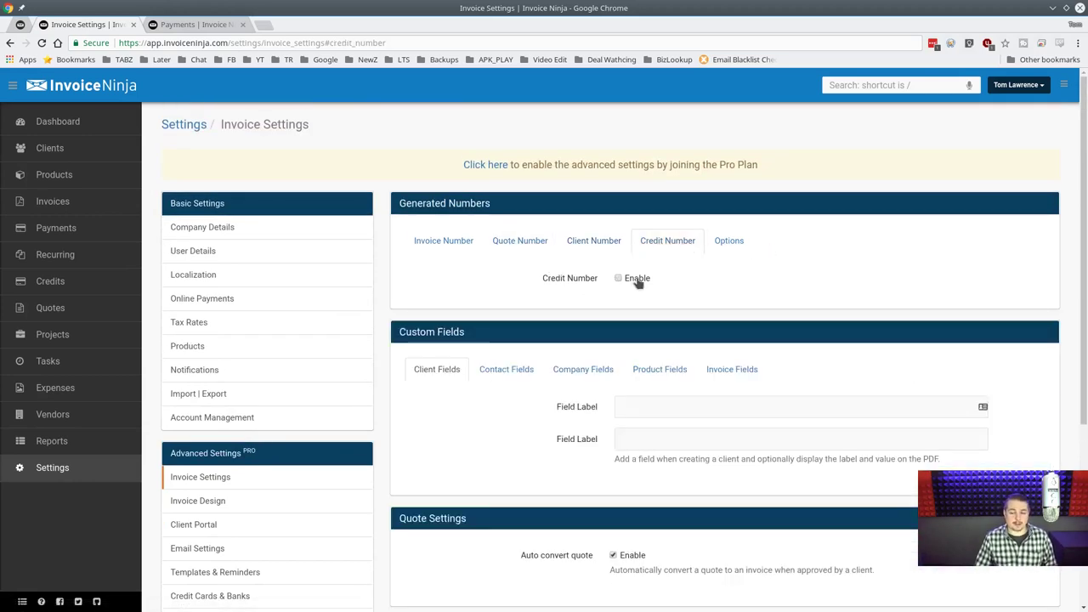
Keep padding at 4 and the recurring prefix at R, removing stray digits.
left_click(721, 244)
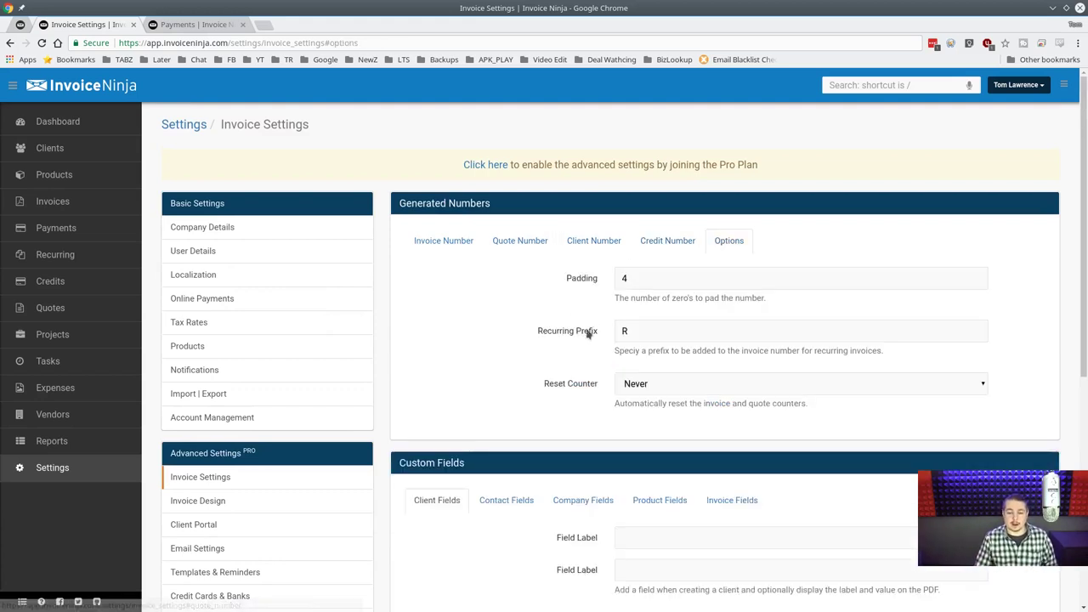
left_click(659, 332)
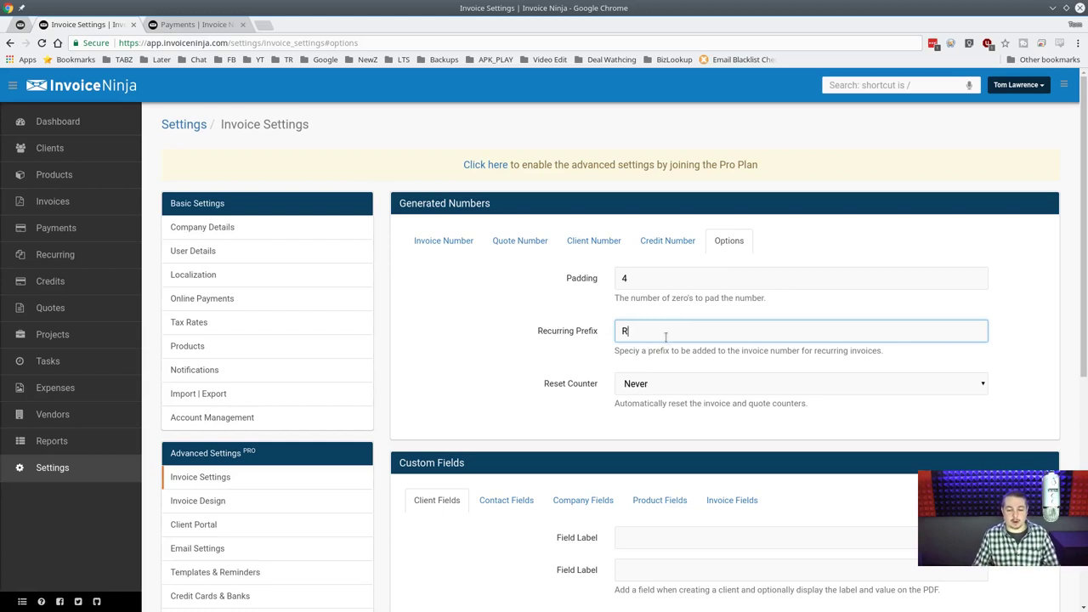
left_click(665, 285)
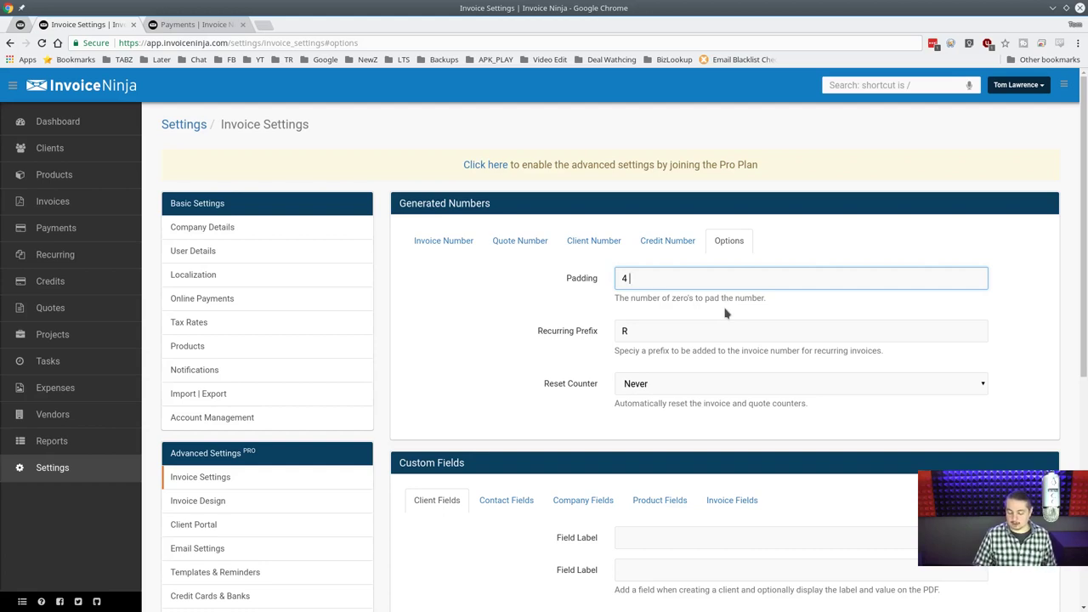
type("63")
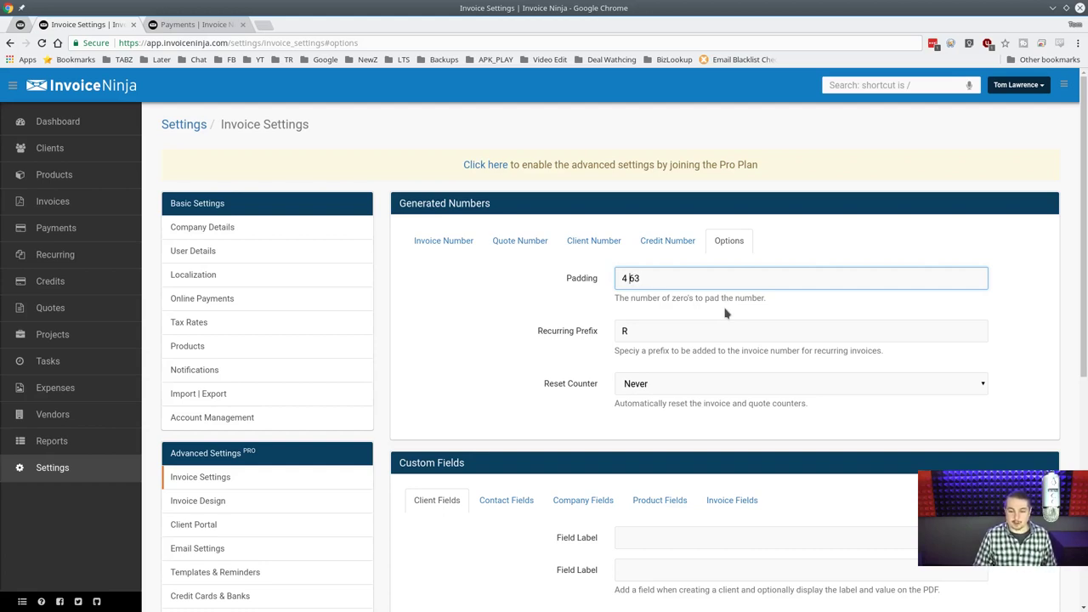
type("00")
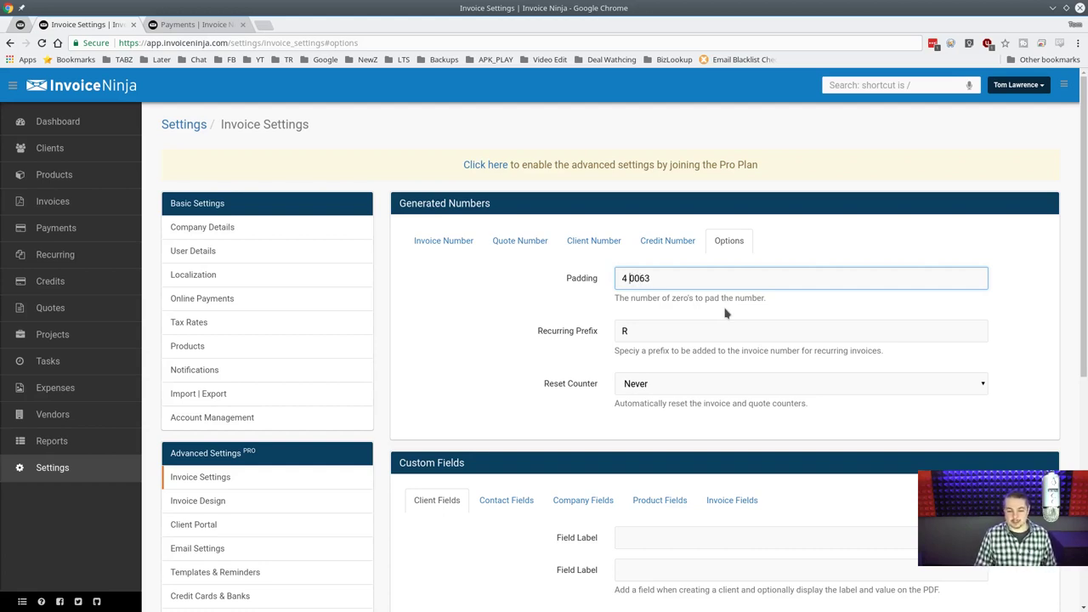
key("BackSpace")
key("BackSpace")
key("Delete")
key("Delete")
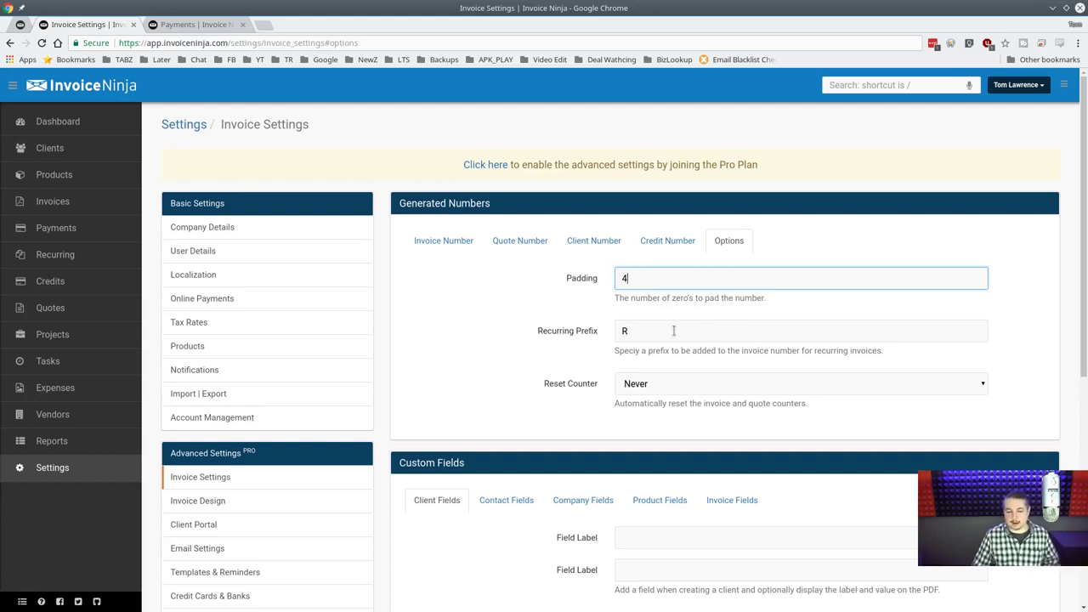
left_click(674, 331)
Leave the Reset Counter option at Never.
left_click(685, 382)
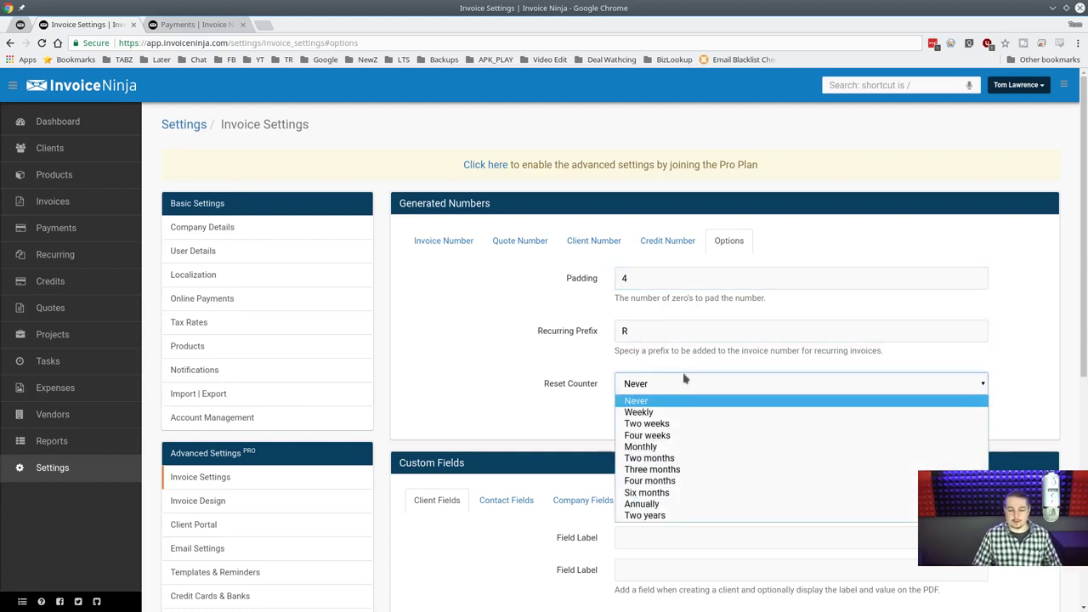
left_click(646, 400)
scroll(596, 408, "down", 1)
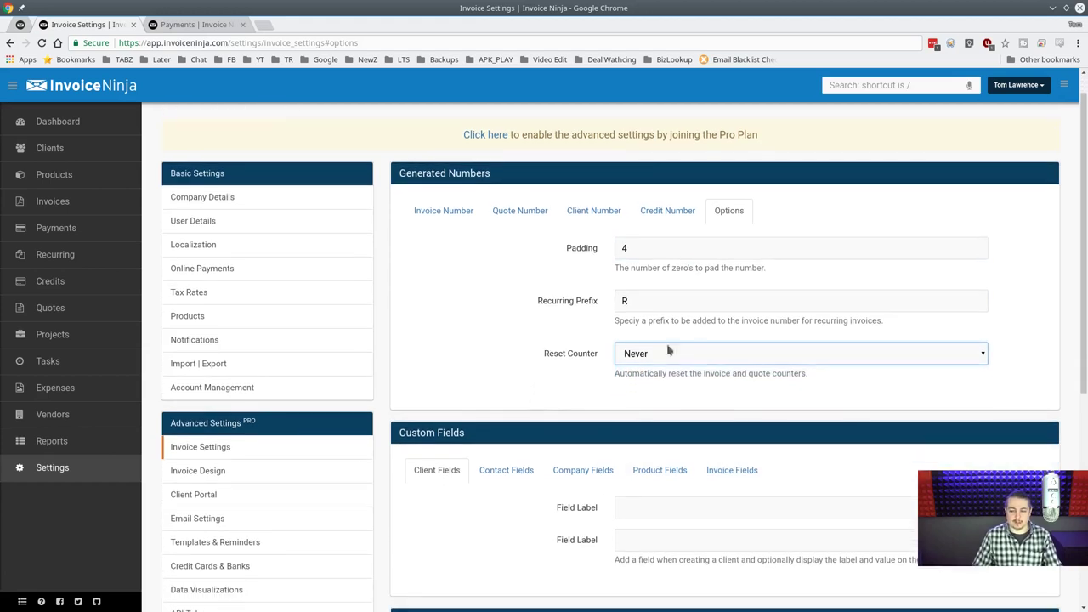
left_click(649, 351)
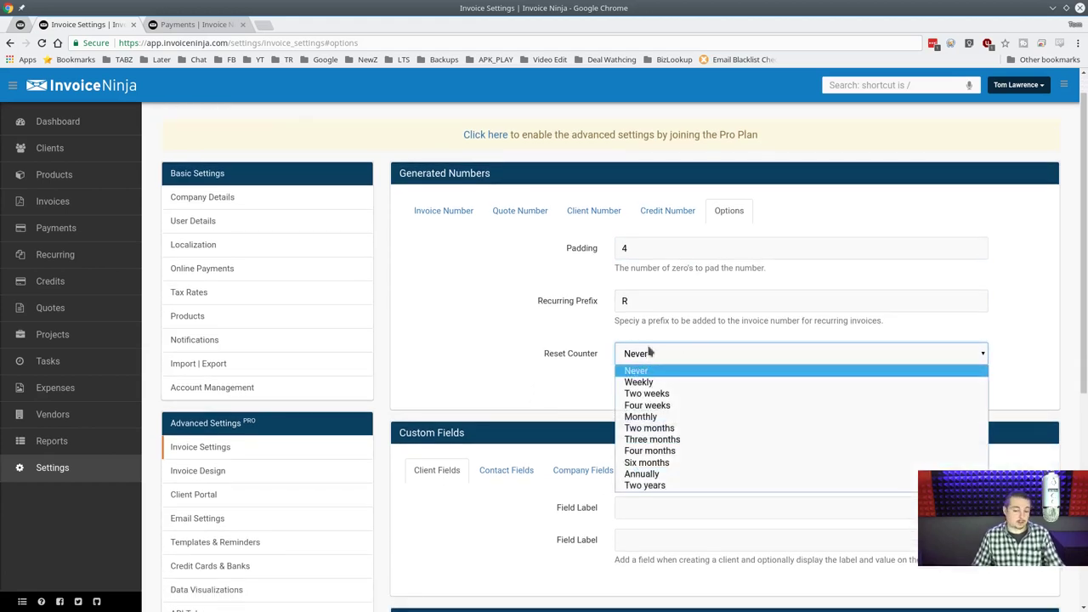
left_click(547, 366)
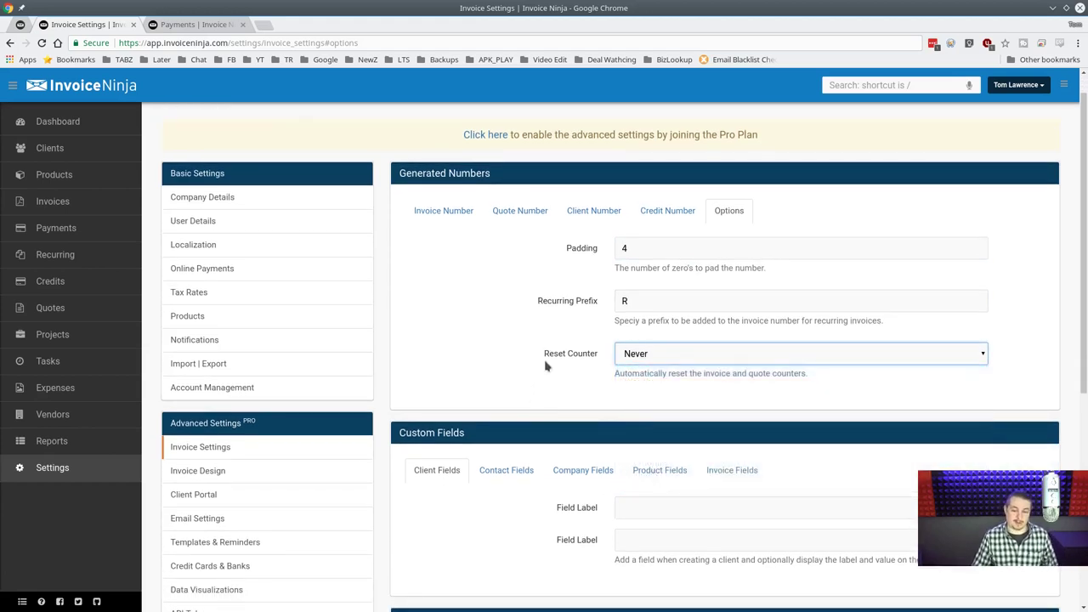
left_click(706, 356)
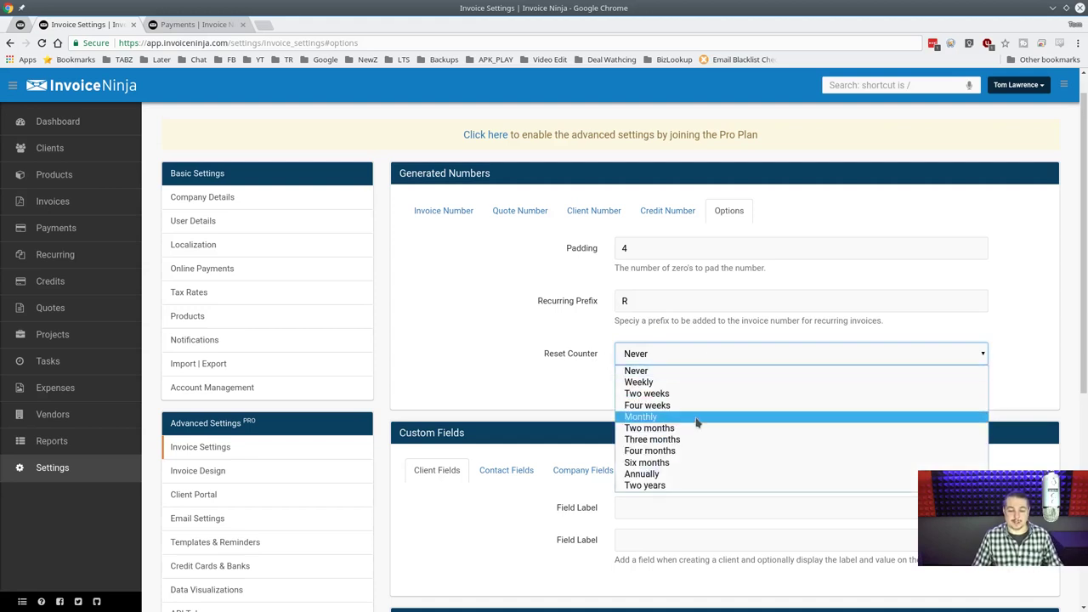
left_click(404, 368)
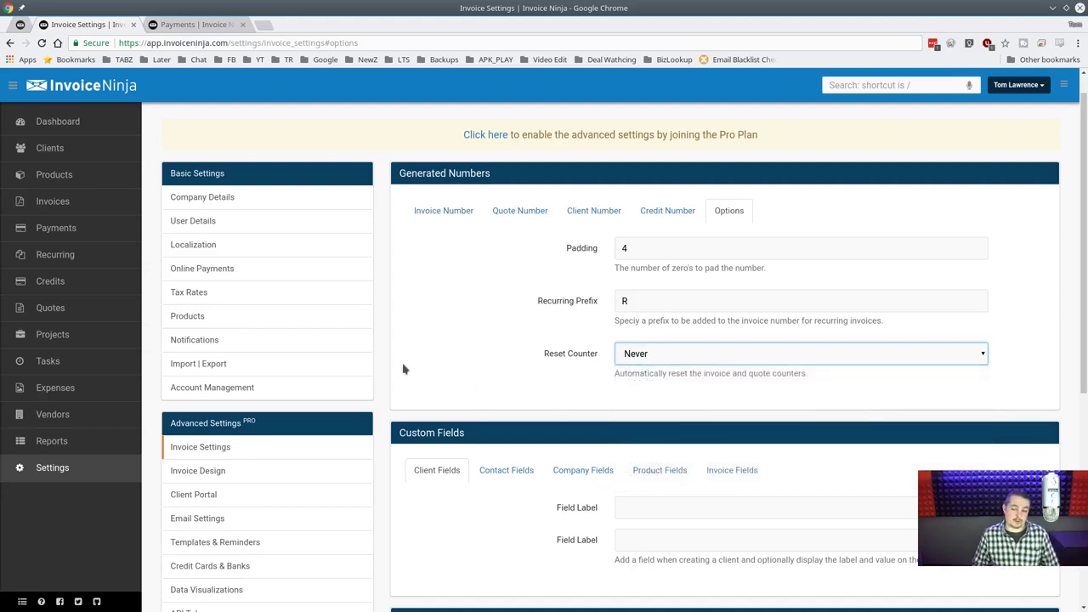
scroll(404, 369, "down", 2)
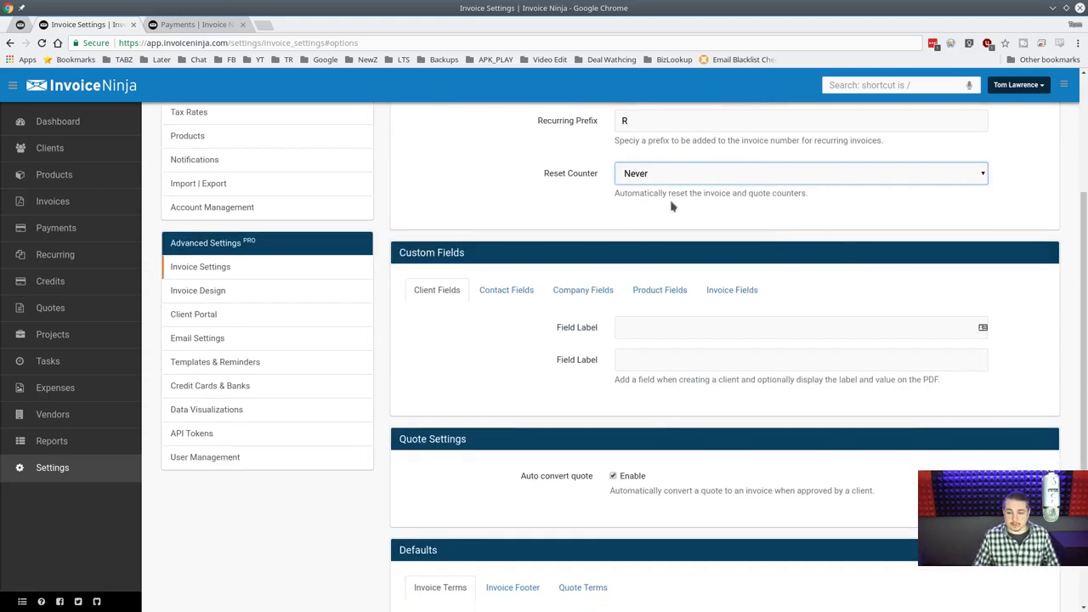
Replace the first client custom field label with Wiki.
left_click(515, 290)
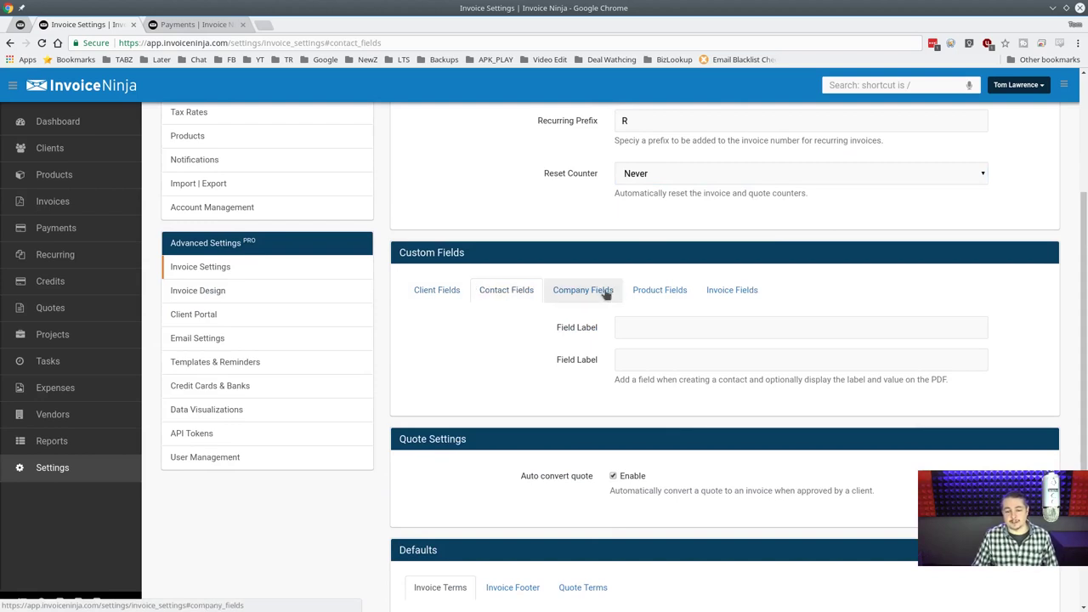
left_click(437, 294)
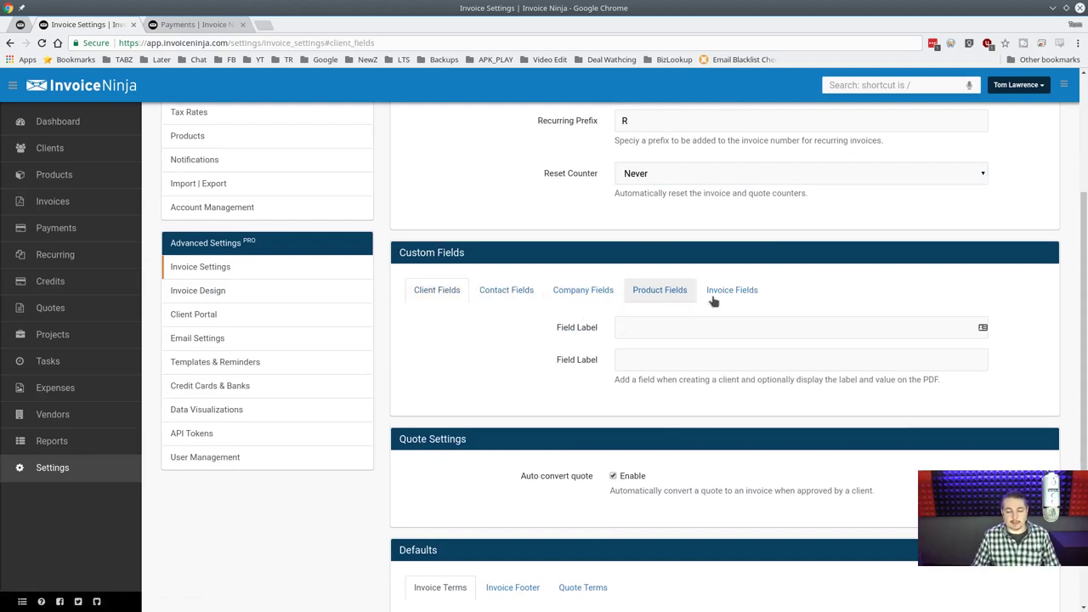
left_click(707, 329)
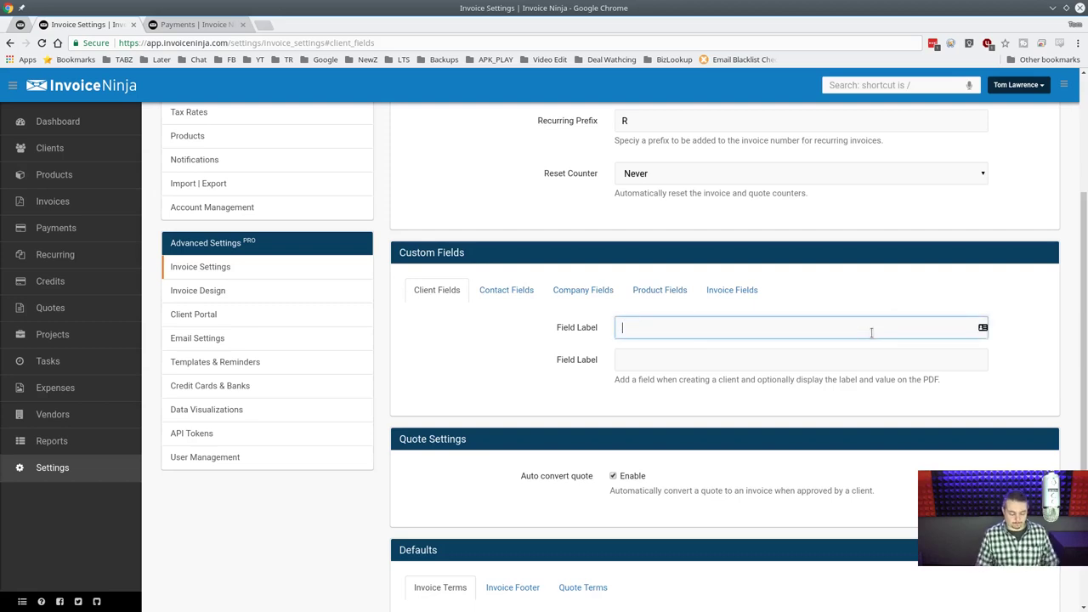
key("ctrl+a")
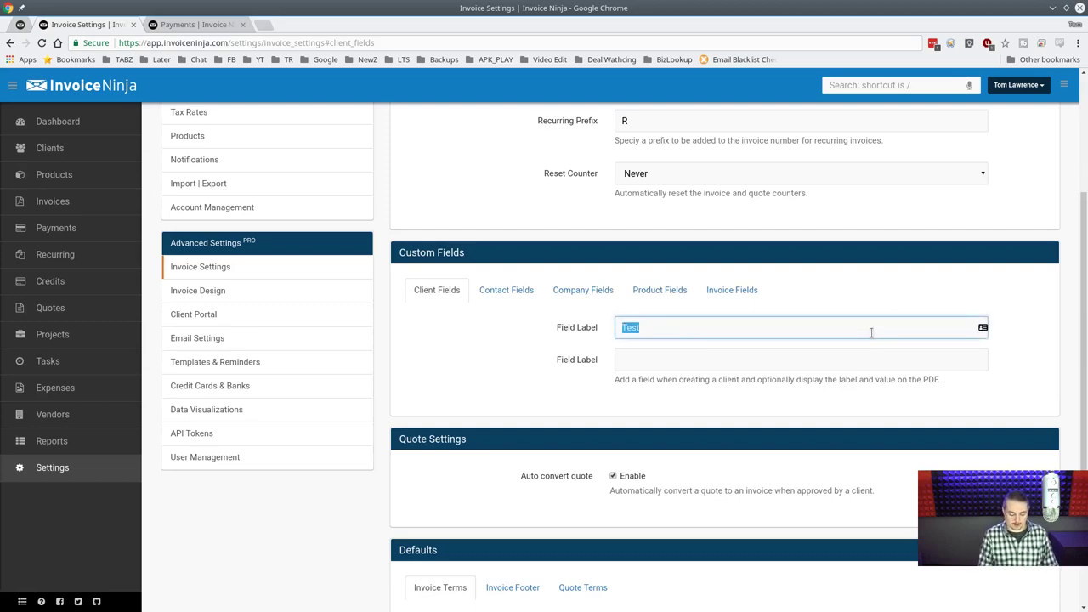
type("This is Som")
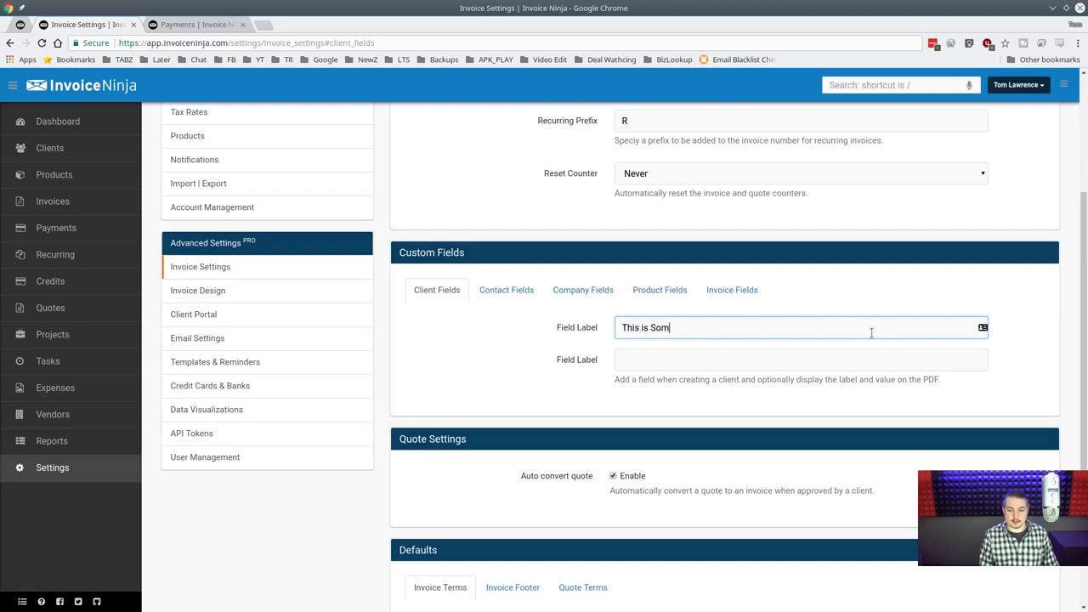
type("e Test Fie")
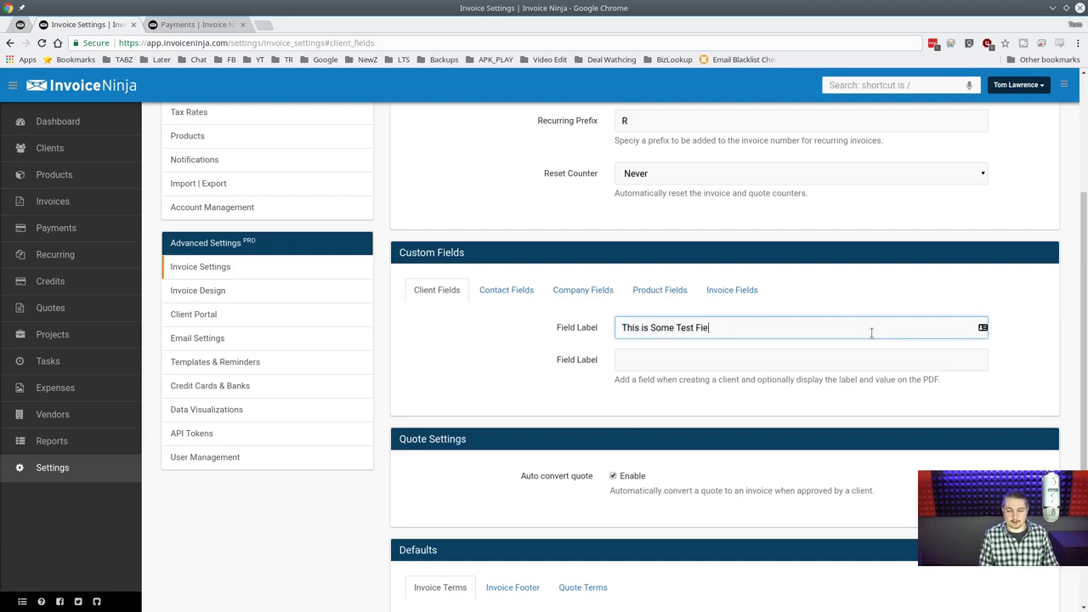
key("ctrl+a")
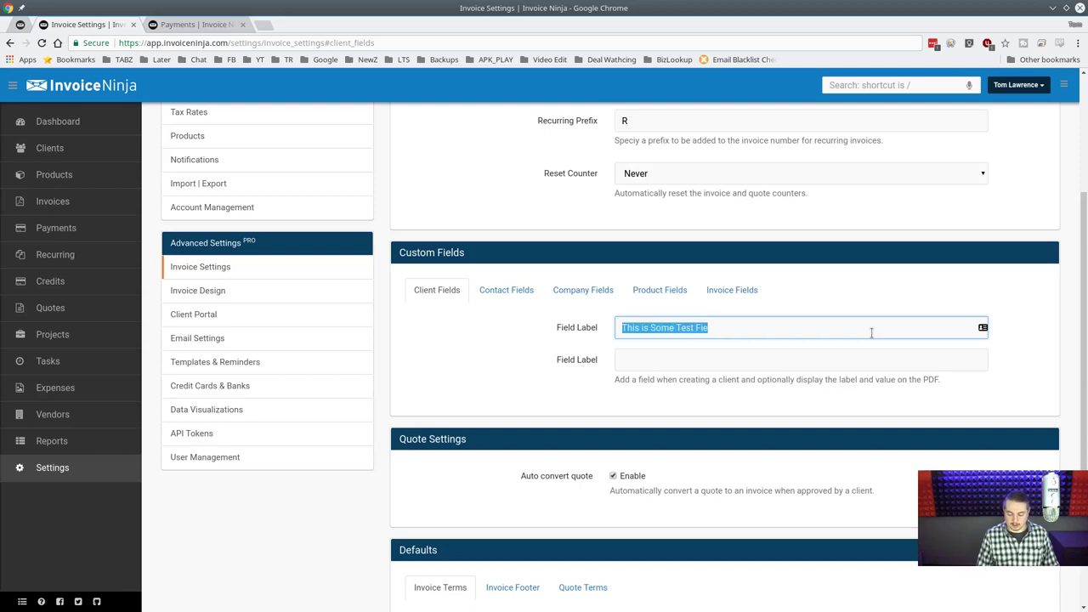
type("Wiki")
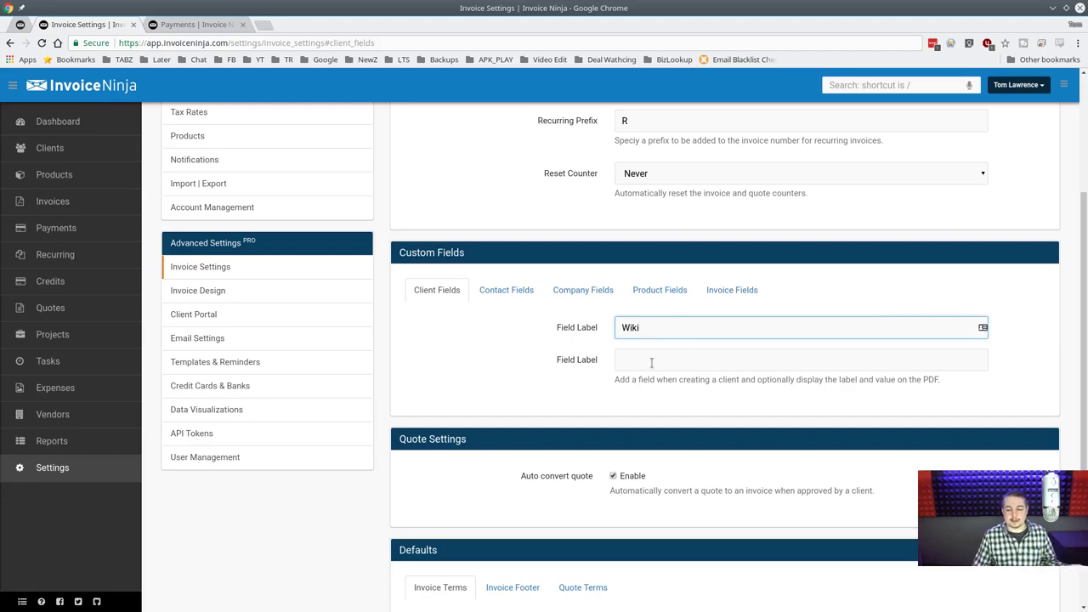
left_click(680, 359)
left_click(684, 329)
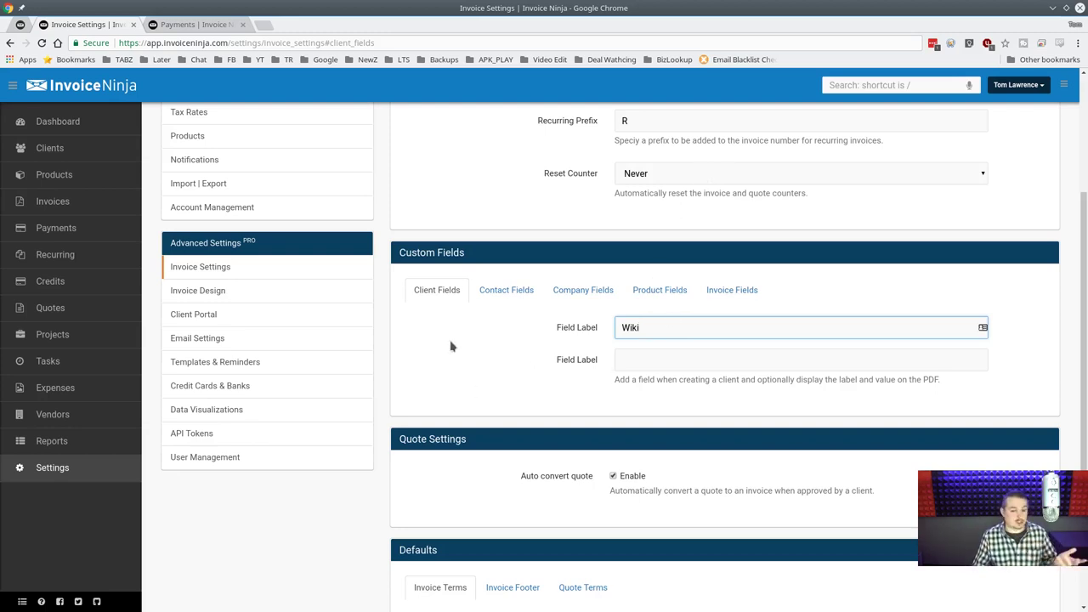
scroll(537, 323, "down", 3)
Type a test sentence into the default invoice footer.
scroll(757, 327, "down", 2)
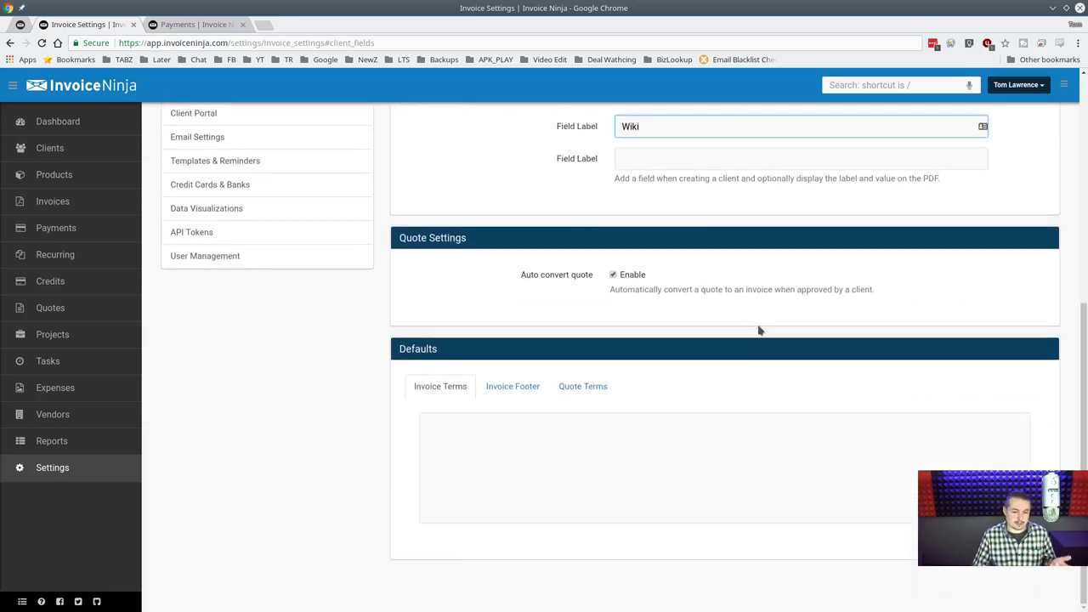
left_click(515, 389)
left_click(589, 393)
left_click(442, 385)
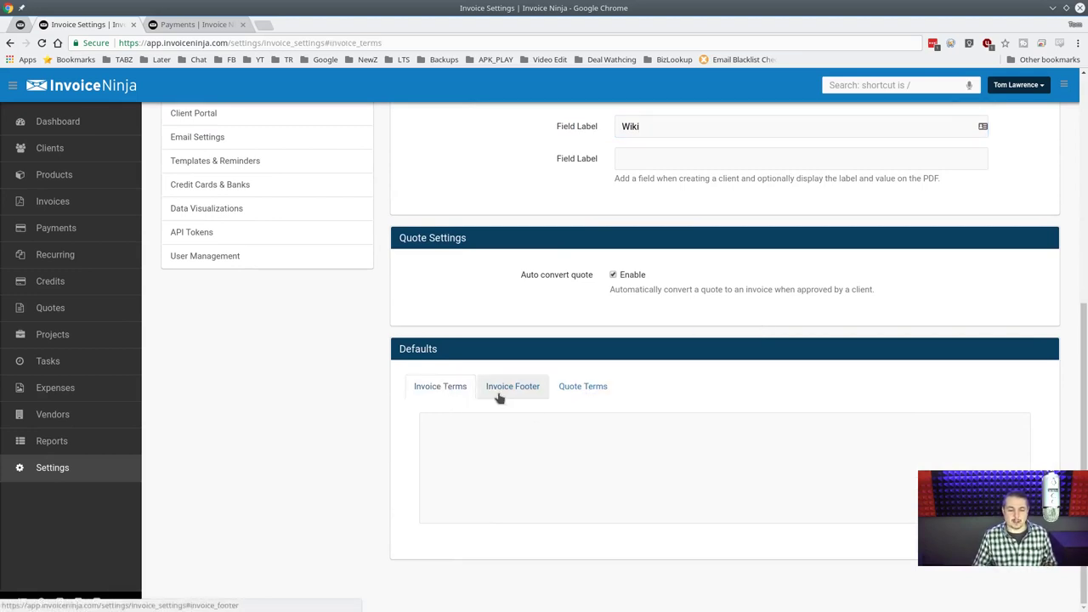
left_click(510, 395)
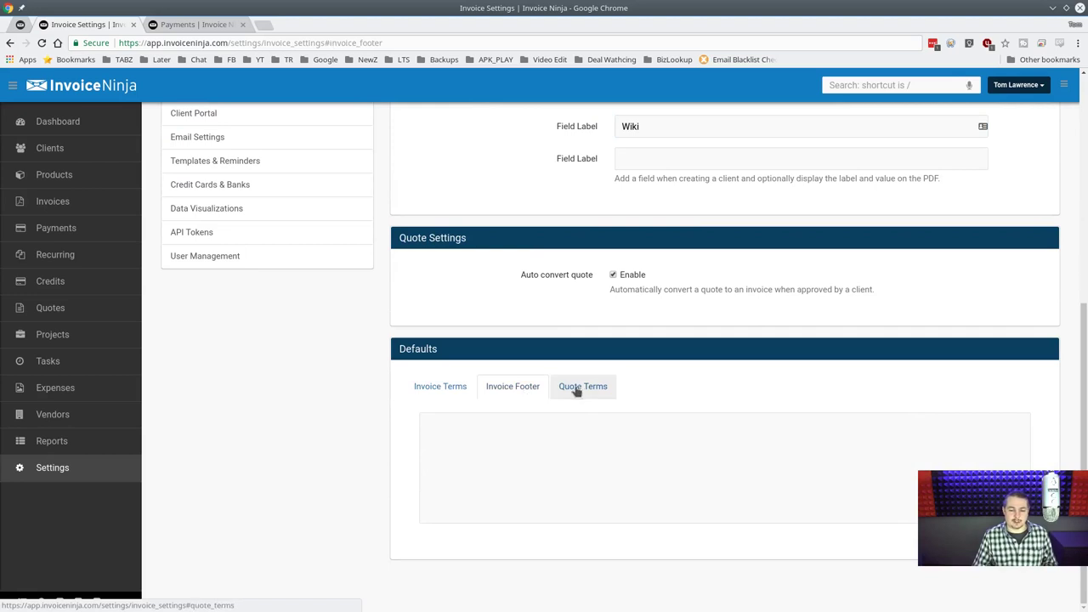
left_click(520, 428)
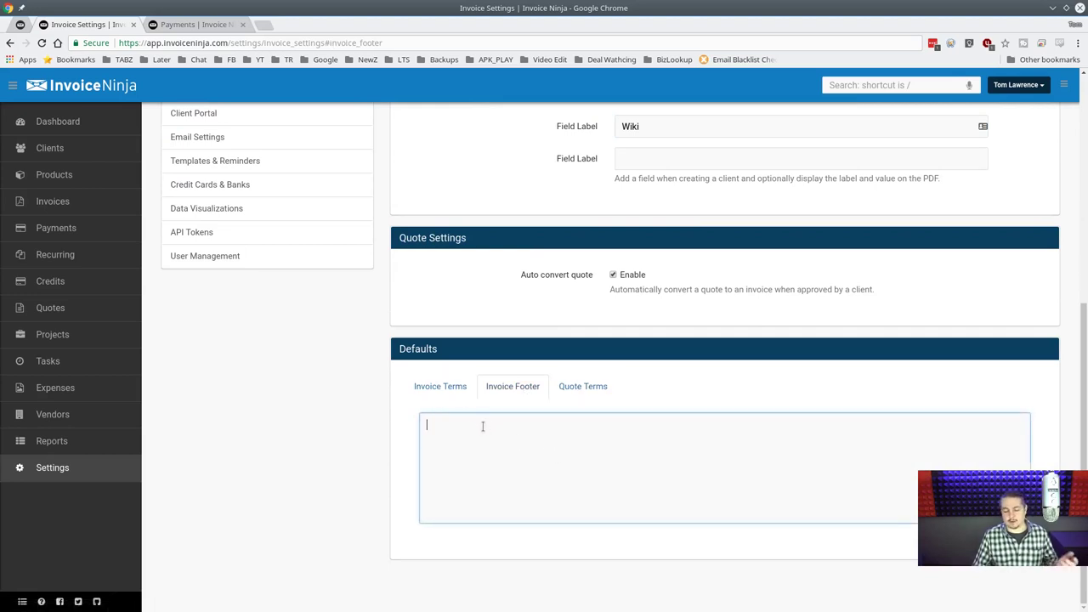
type("This is a")
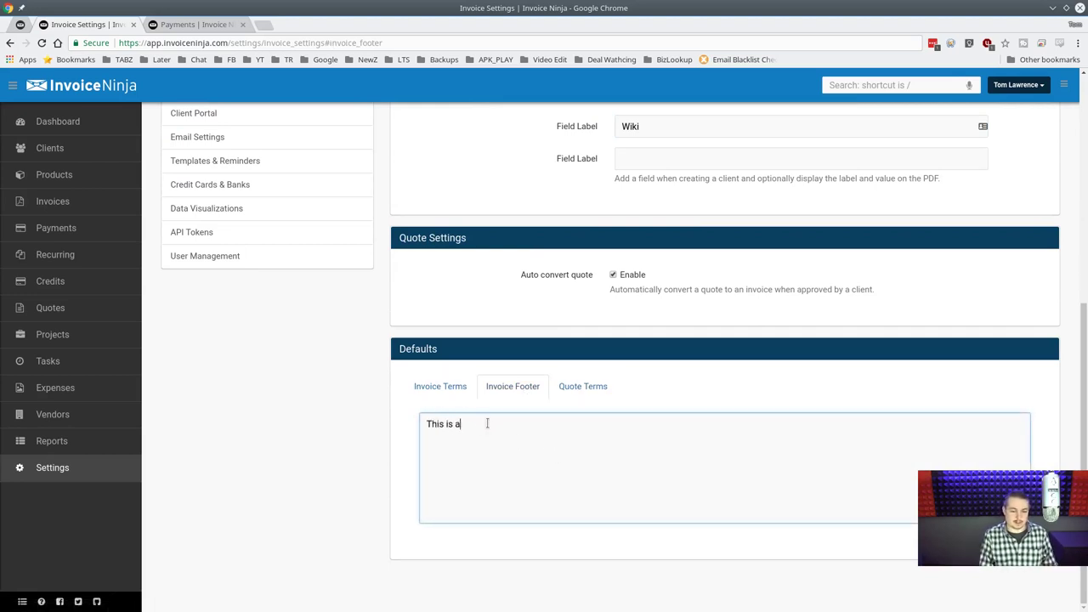
type(" test of th")
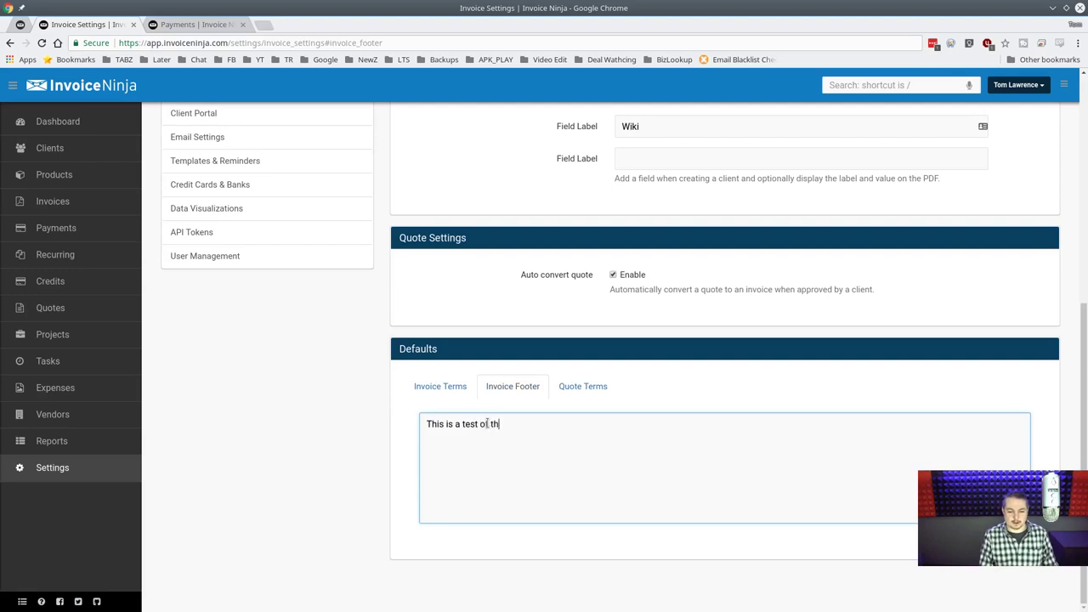
type("e fgoo")
key("BackSpace")
type("oot")
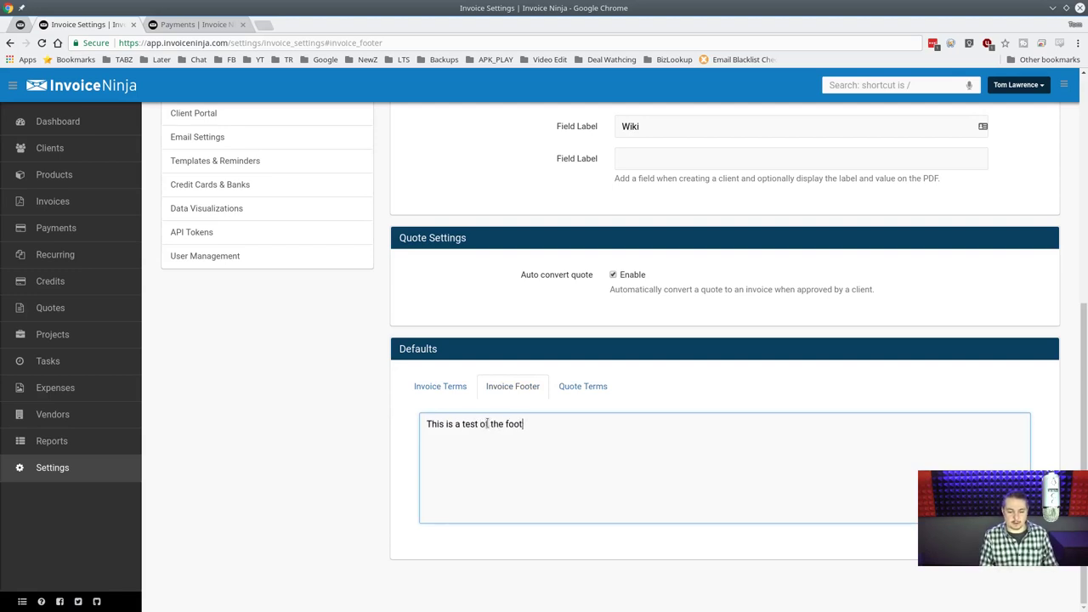
Compare the invoice and quote terms, then clear all the footer text.
left_click(438, 393)
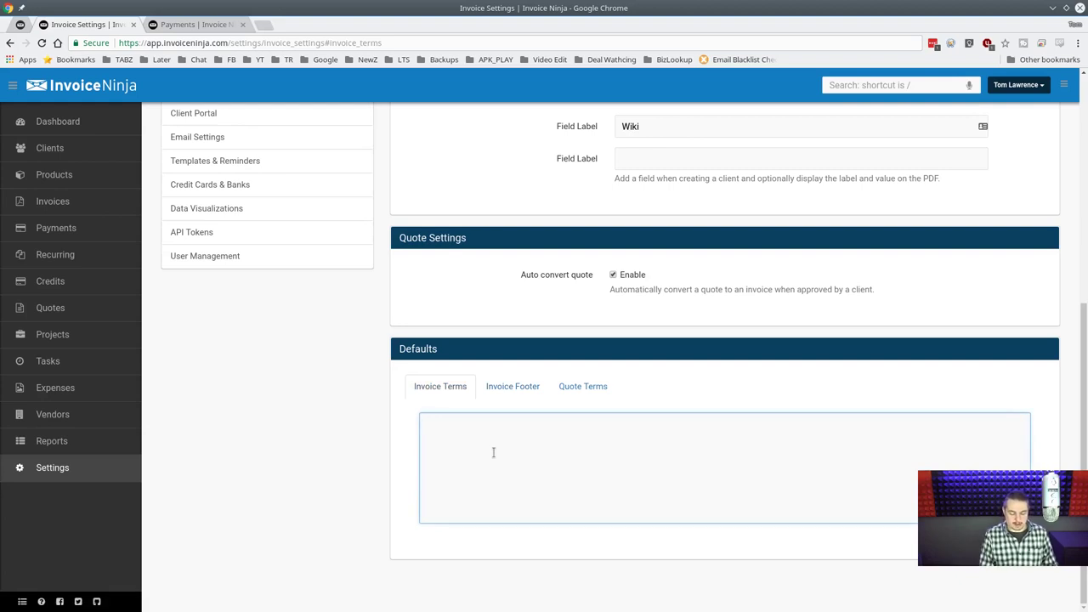
left_click(583, 386)
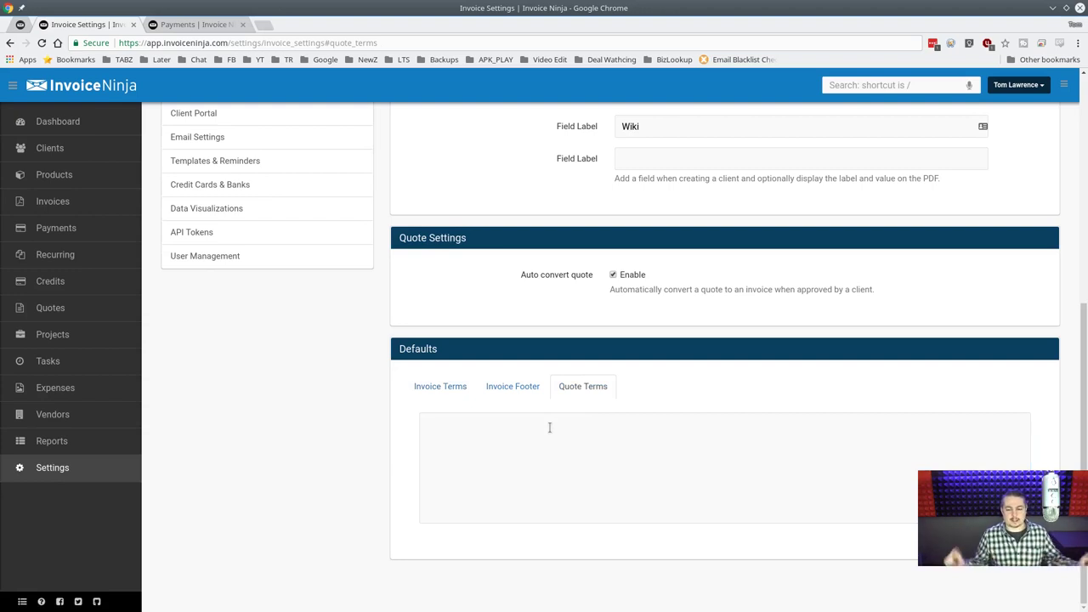
left_click(518, 389)
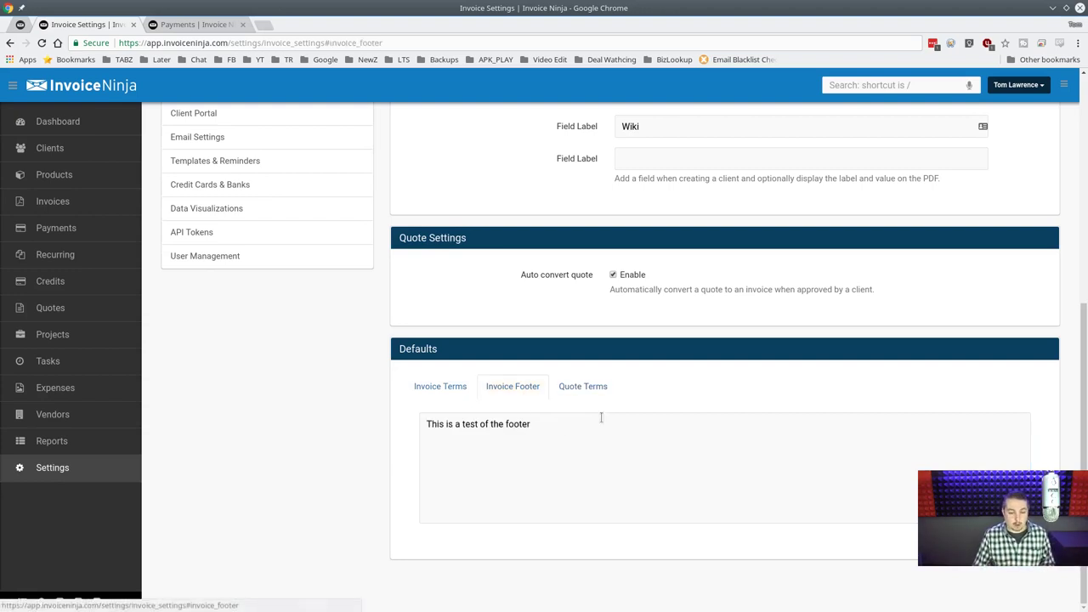
key("ctrl+a")
key("BackSpace")
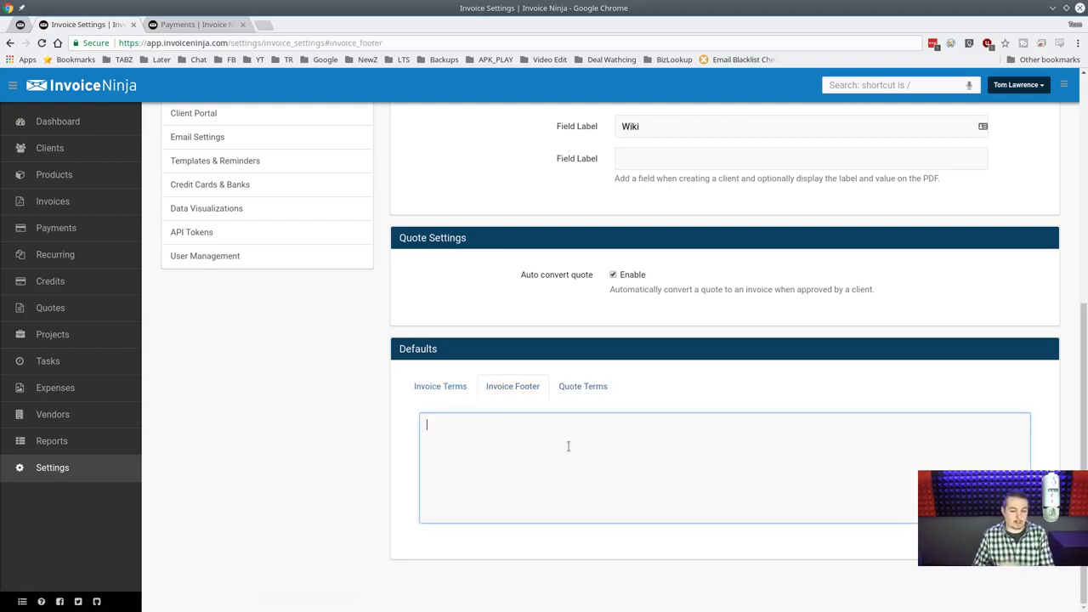
Look through the product, invoice, contact, client and company custom field tabs.
scroll(568, 445, "up", 2)
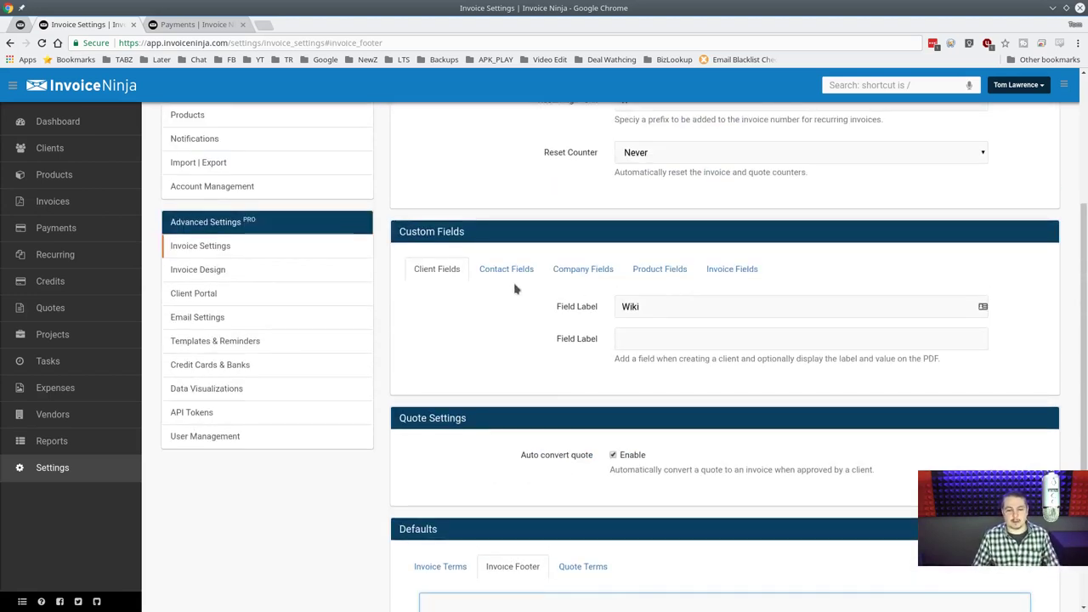
left_click(678, 270)
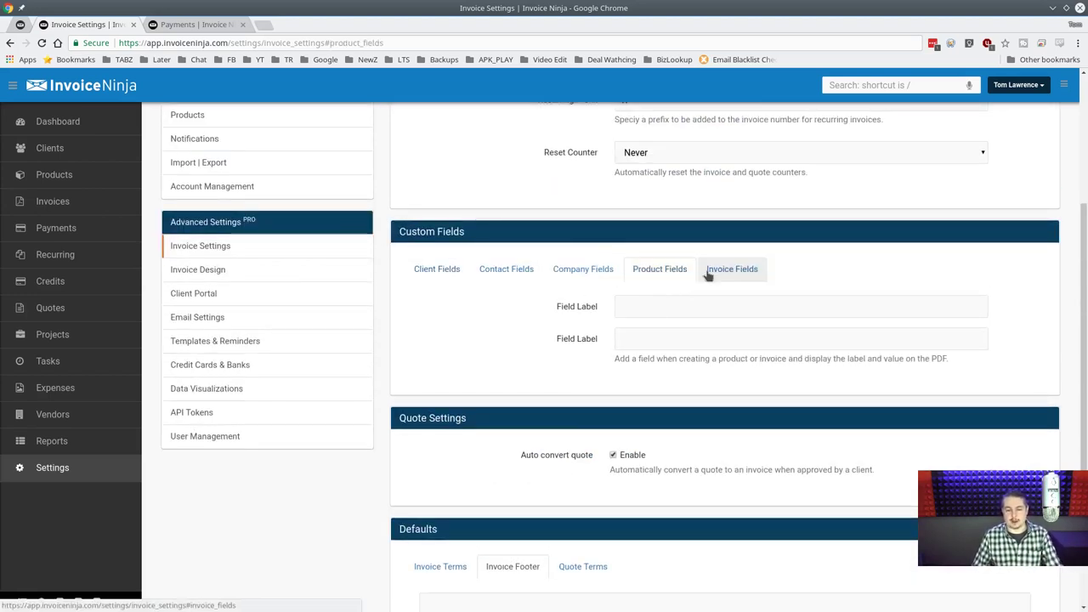
left_click(712, 271)
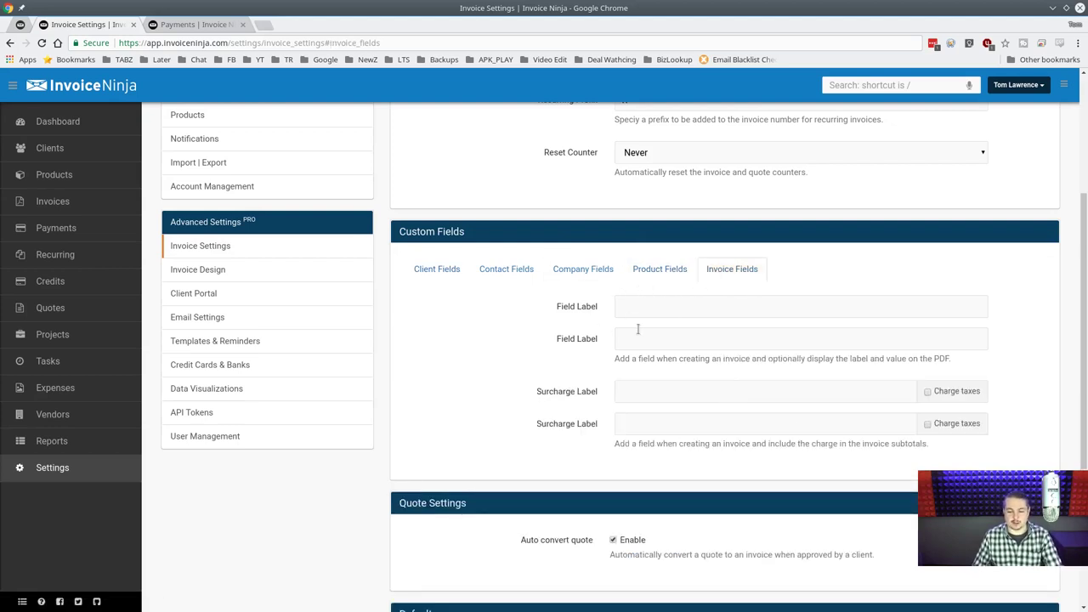
left_click(602, 270)
left_click(498, 272)
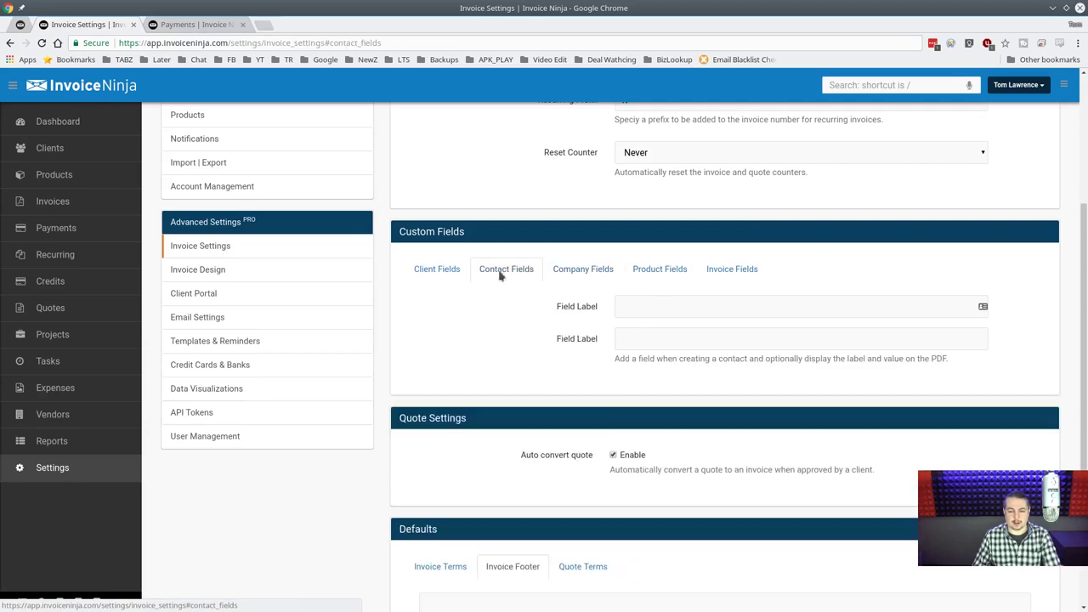
key("alt+Left")
key("alt+Left")
left_click(449, 270)
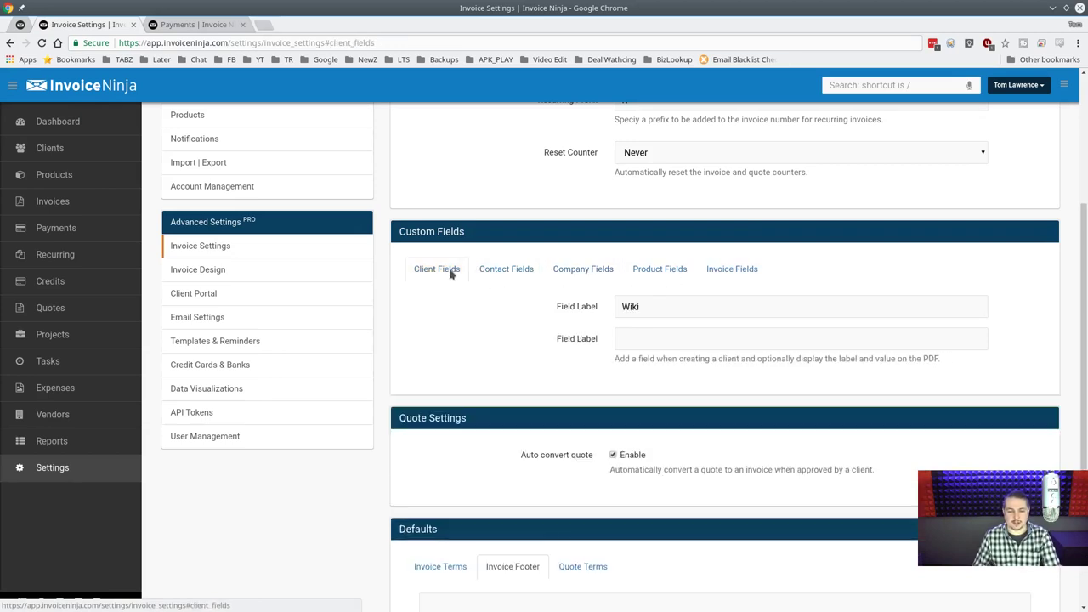
left_click(513, 272)
left_click(561, 272)
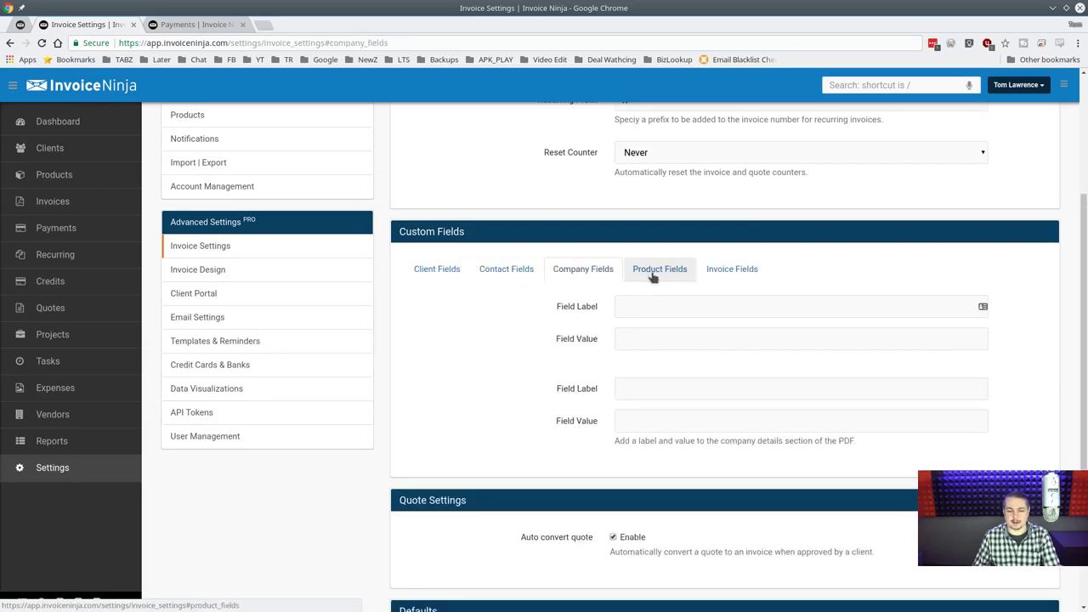
key("alt+Left")
left_click(565, 270)
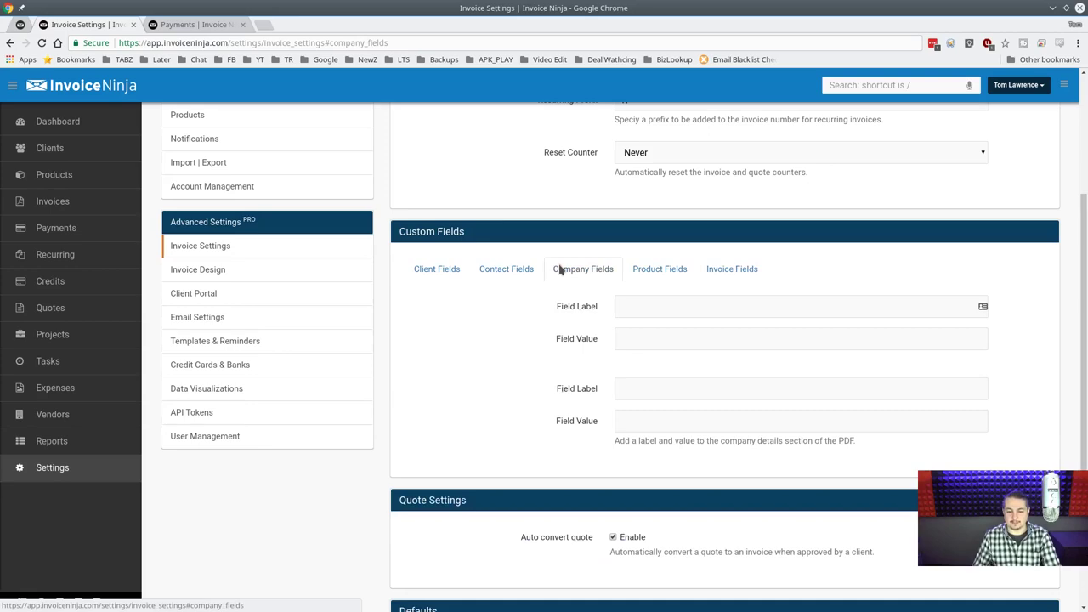
left_click(738, 268)
Delete the test text from the invoice custom field label.
scroll(710, 344, "up", 3)
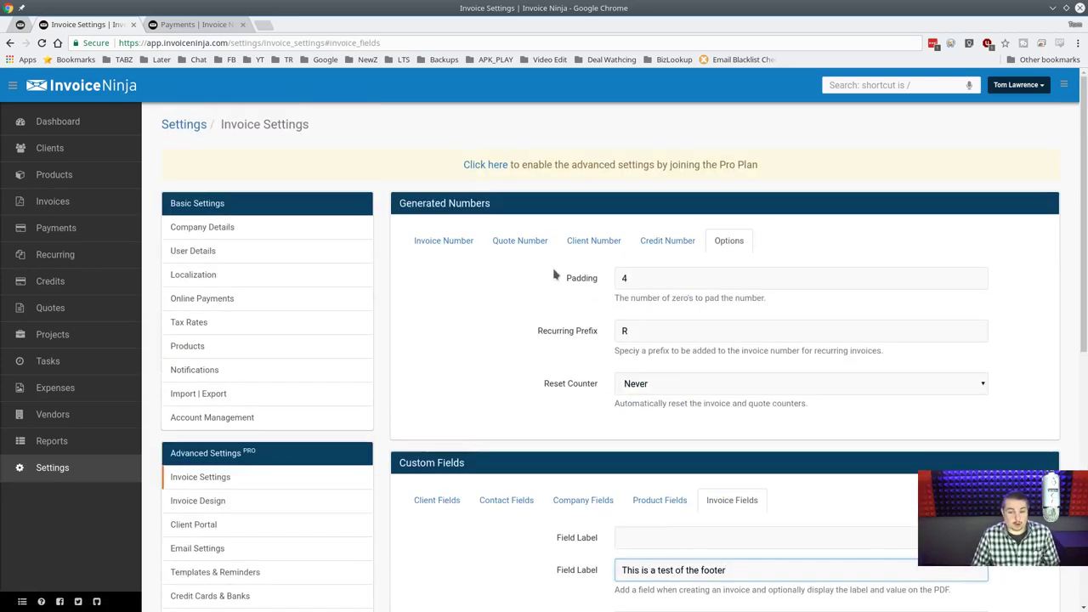
scroll(544, 345, "down", 2)
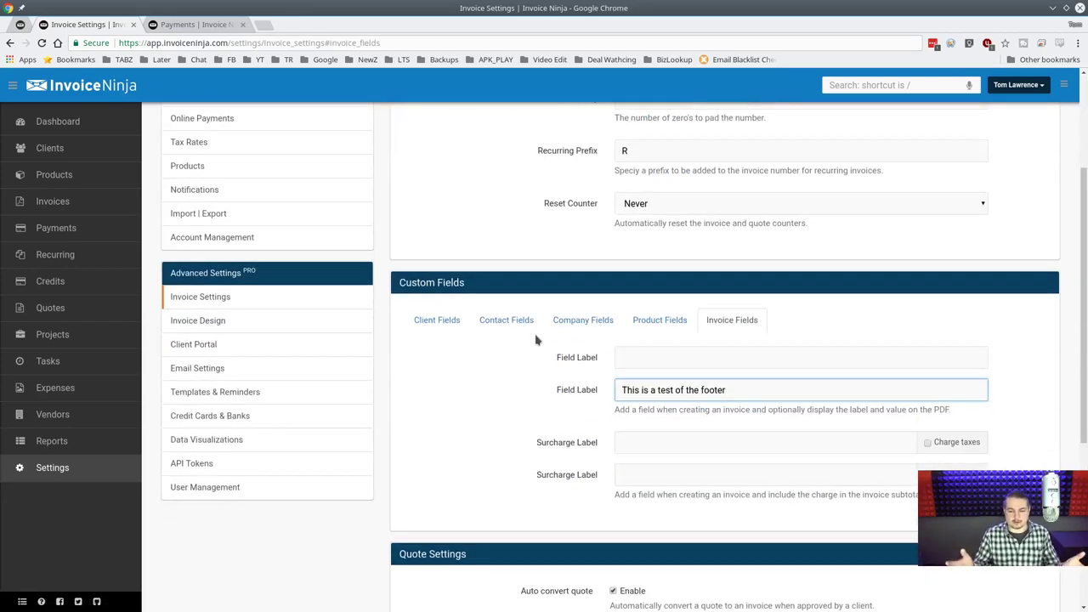
triple_click(727, 383)
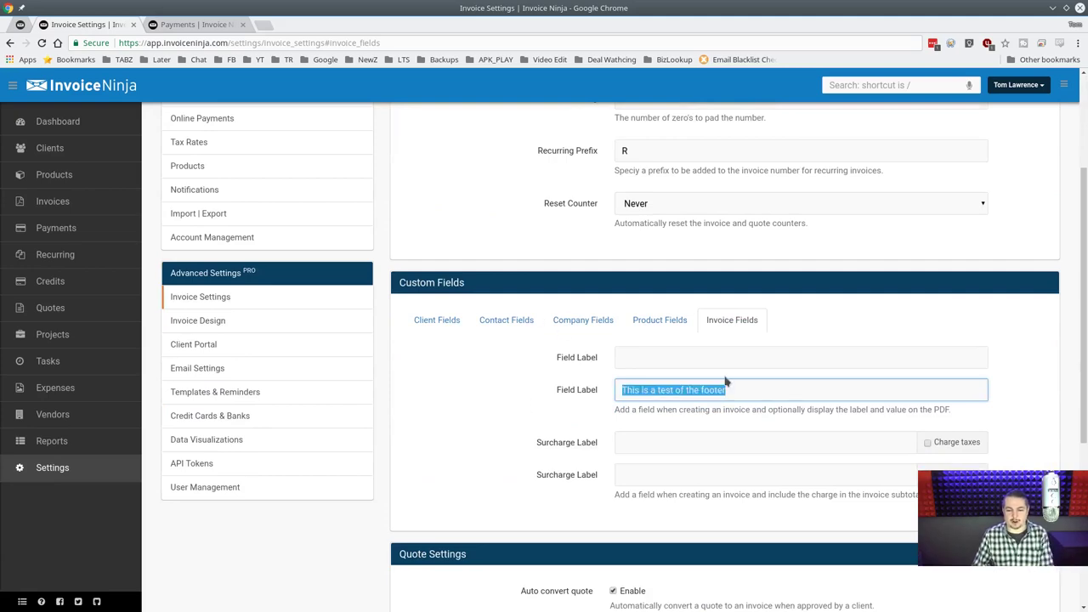
key("BackSpace")
scroll(560, 389, "up", 1)
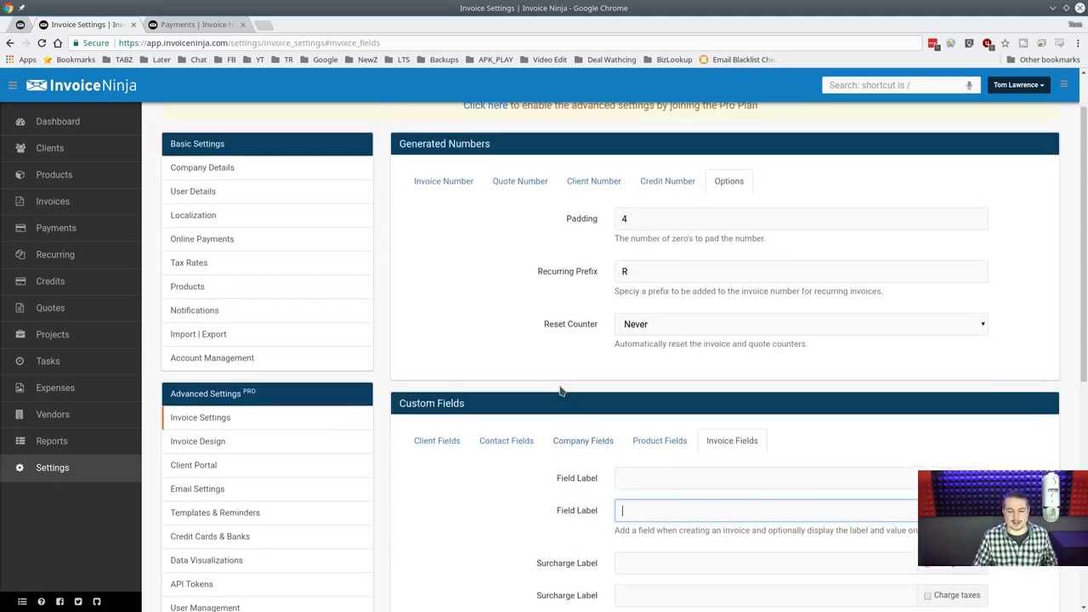
scroll(560, 389, "down", 1)
Recheck the Wiki client field and the empty default invoice footer.
left_click(433, 325)
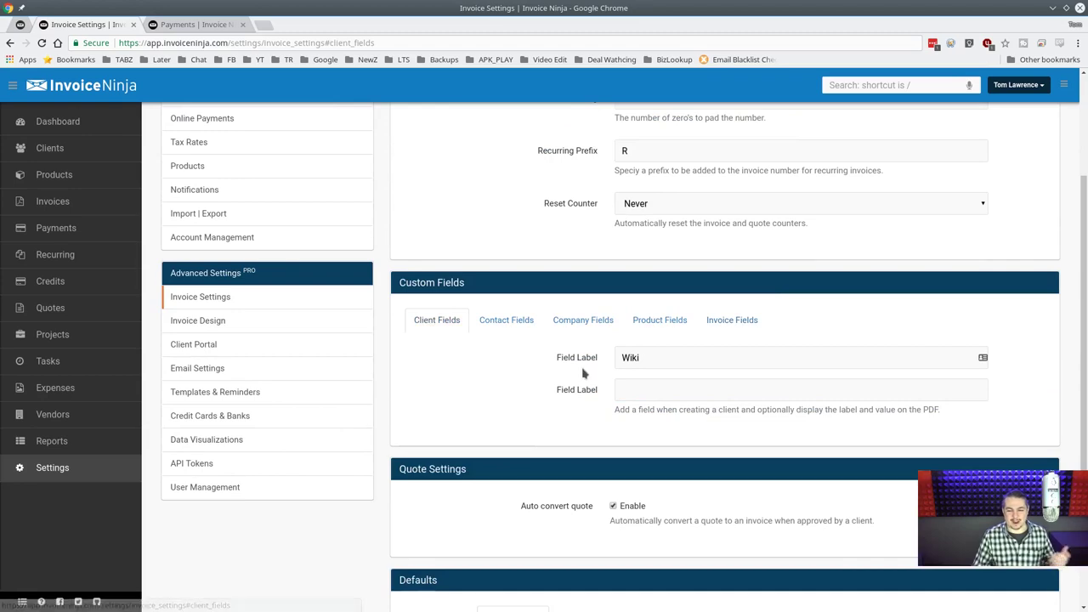
scroll(566, 400, "down", 2)
scroll(566, 403, "up", 4)
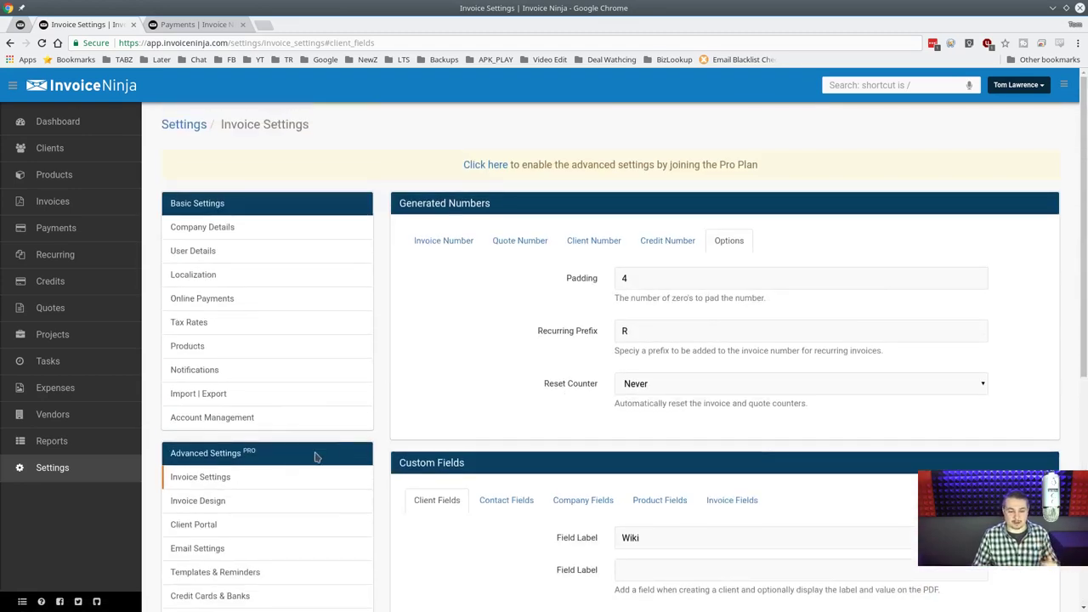
scroll(302, 314, "down", 4)
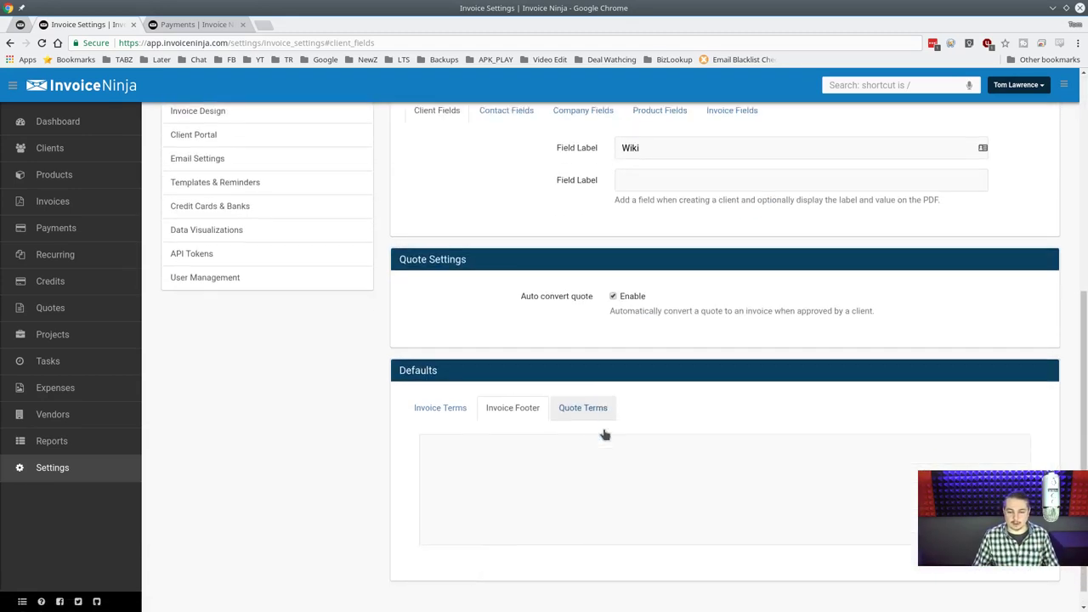
scroll(595, 442, "up", 5)
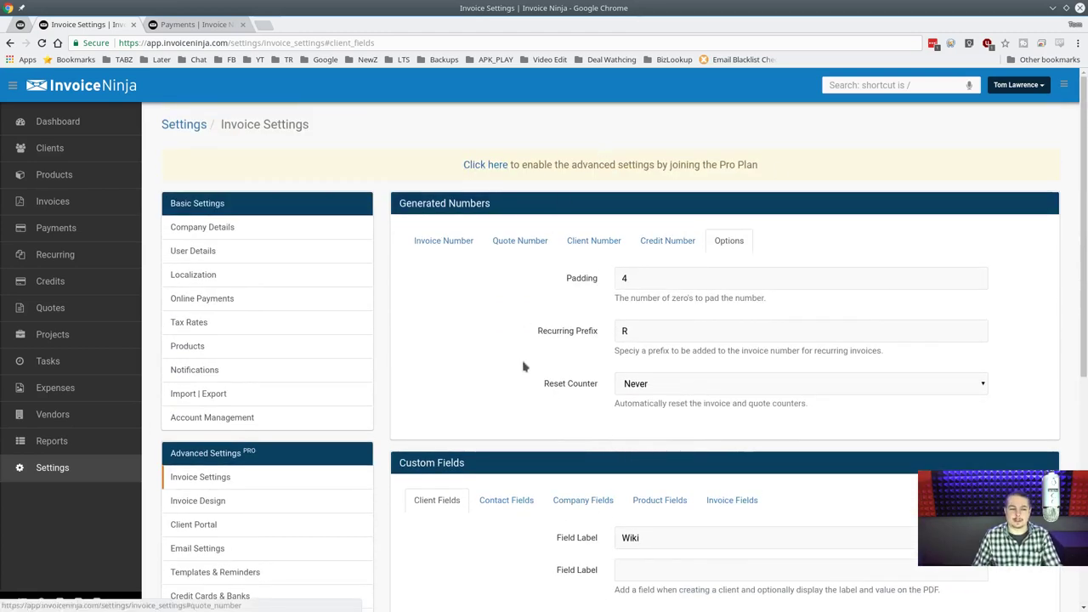
scroll(520, 370, "down", 5)
left_click(514, 387)
left_click(501, 437)
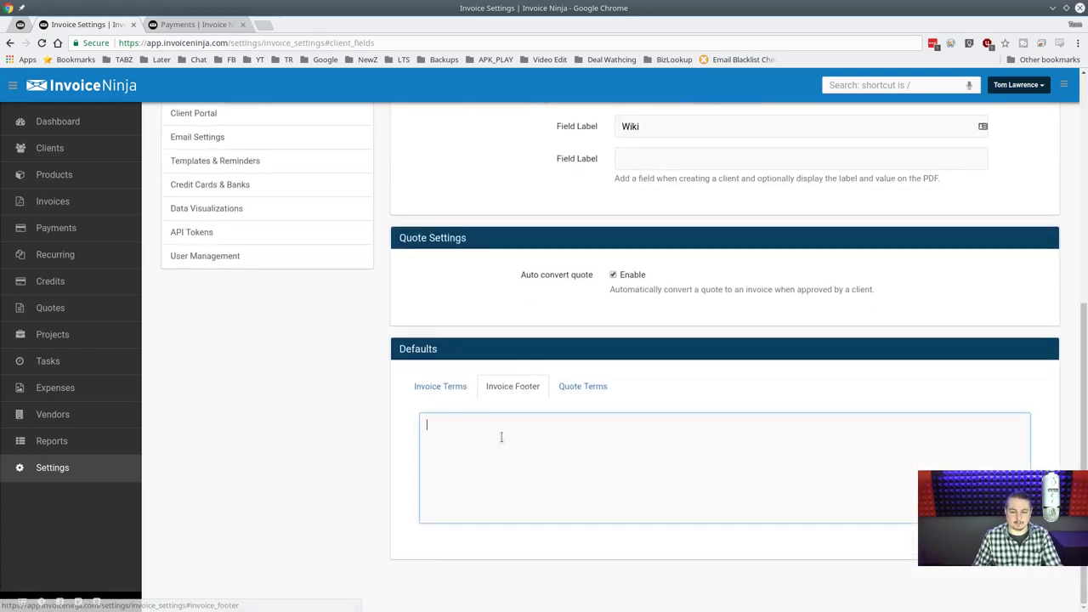
scroll(605, 342, "up", 3)
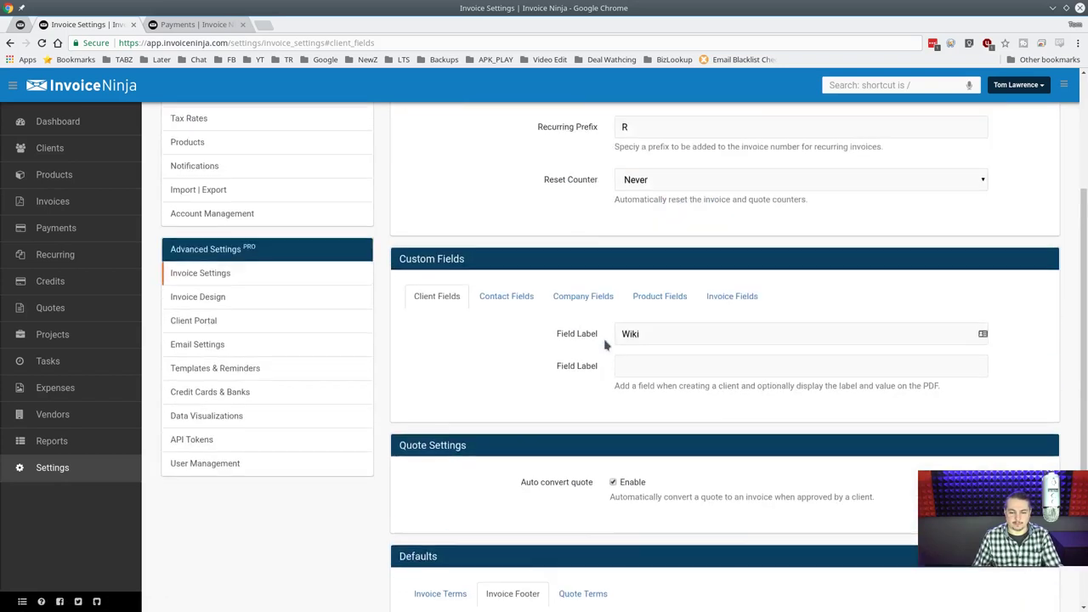
scroll(605, 343, "up", 2)
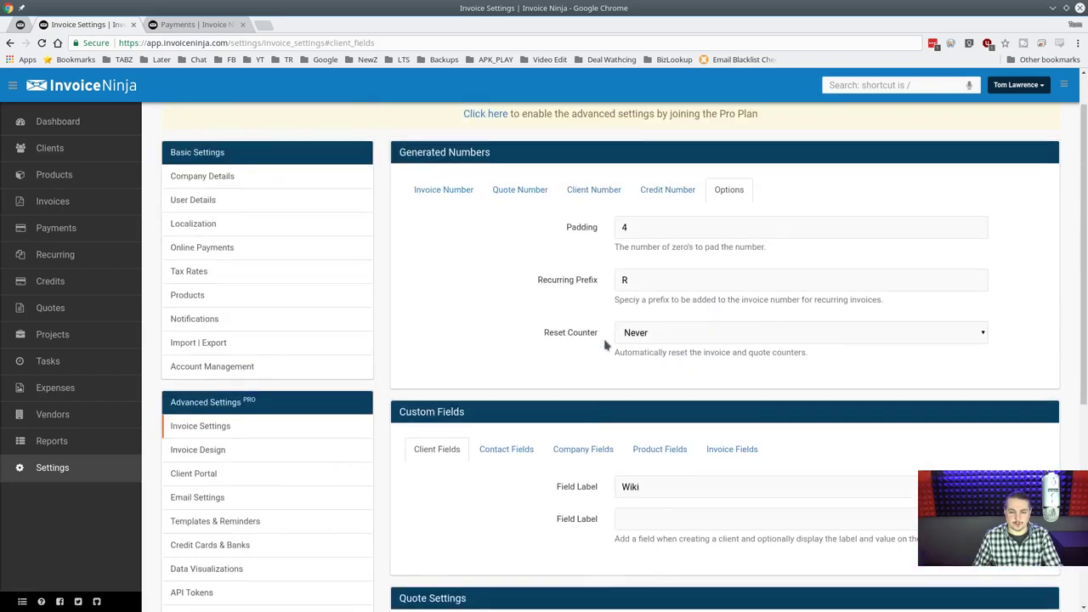
Cancel leaving Invoice Settings and review the invoice number pattern and counter.
left_click(244, 457)
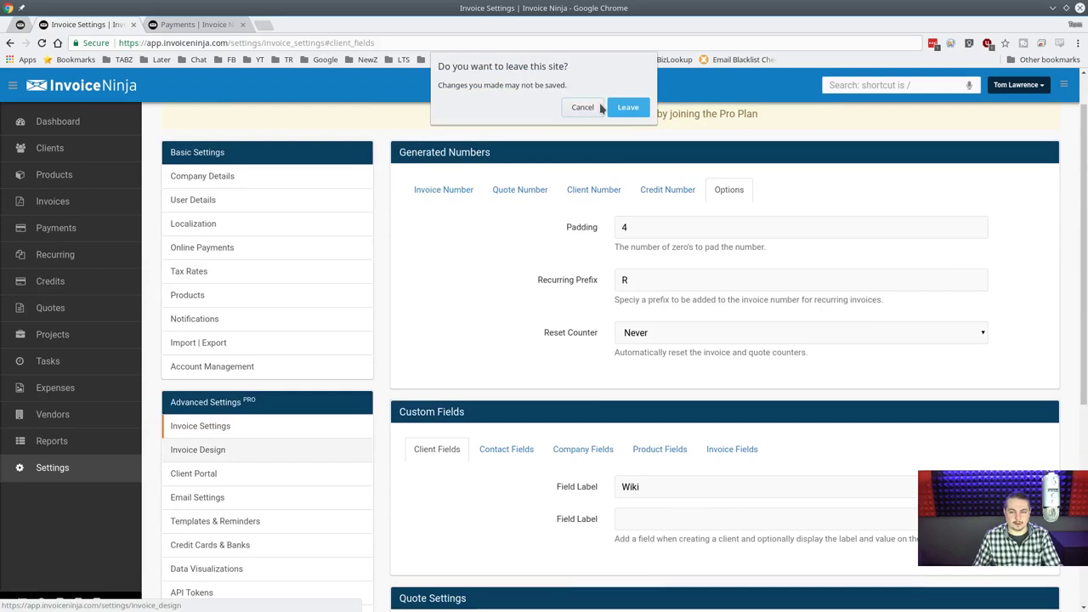
left_click(595, 108)
scroll(635, 270, "up", 1)
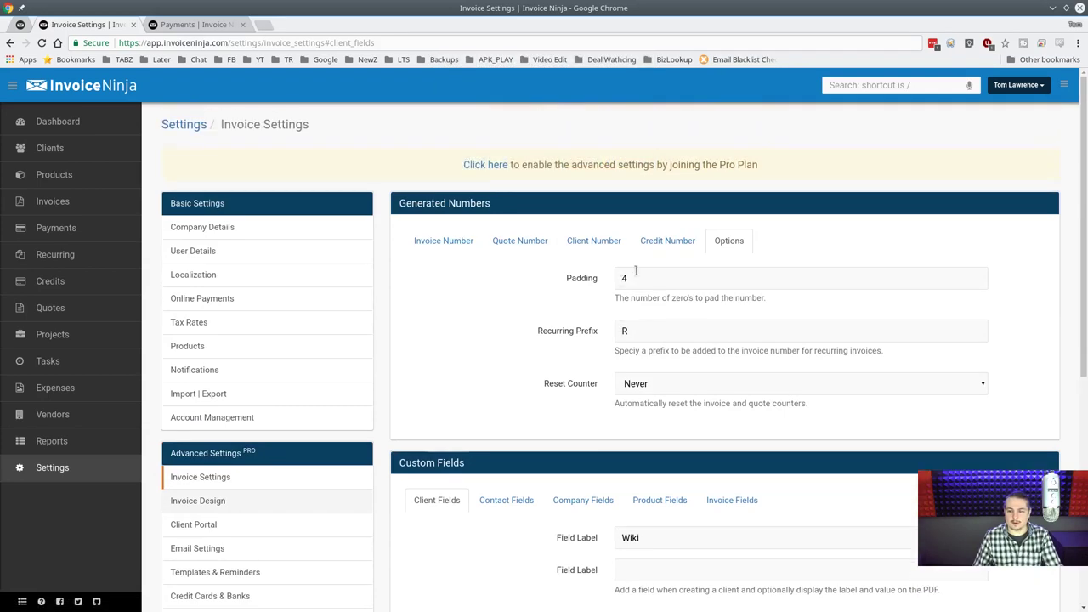
left_click(442, 240)
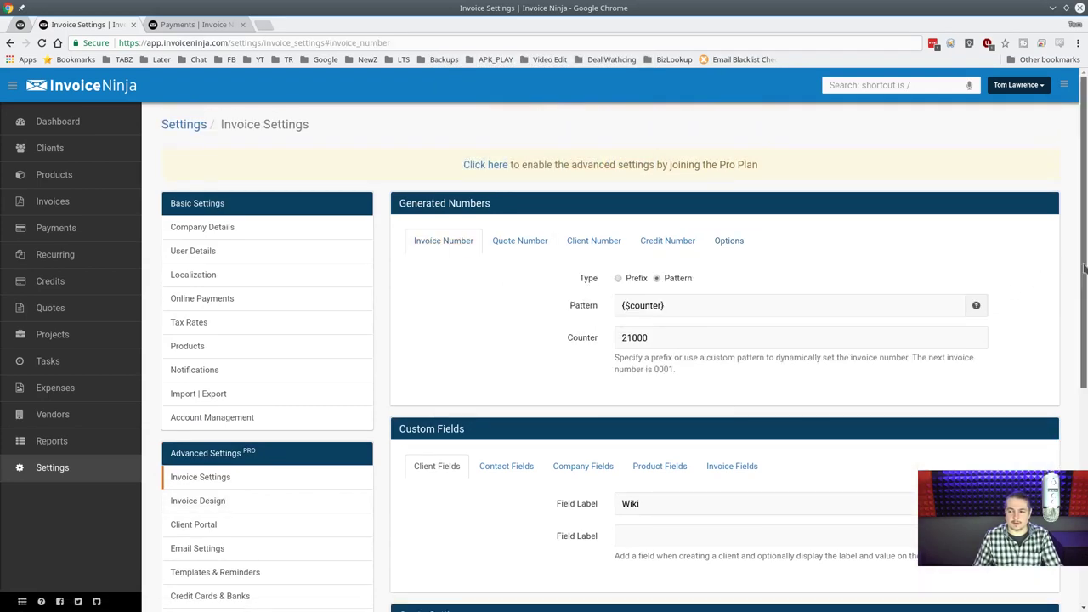
scroll(1083, 269, "down", 5)
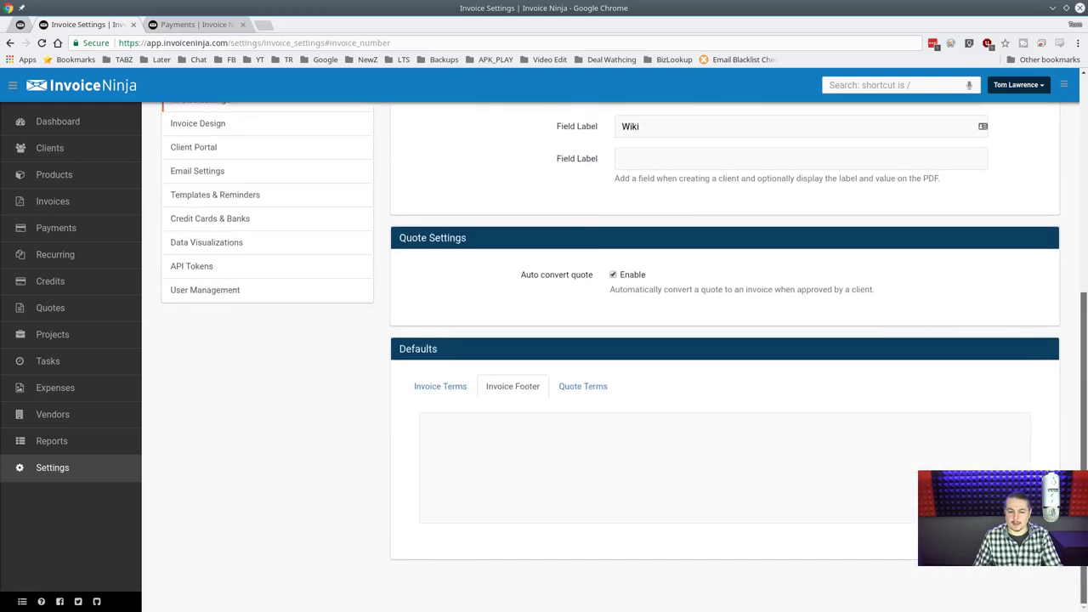
scroll(724, 357, "up", 5)
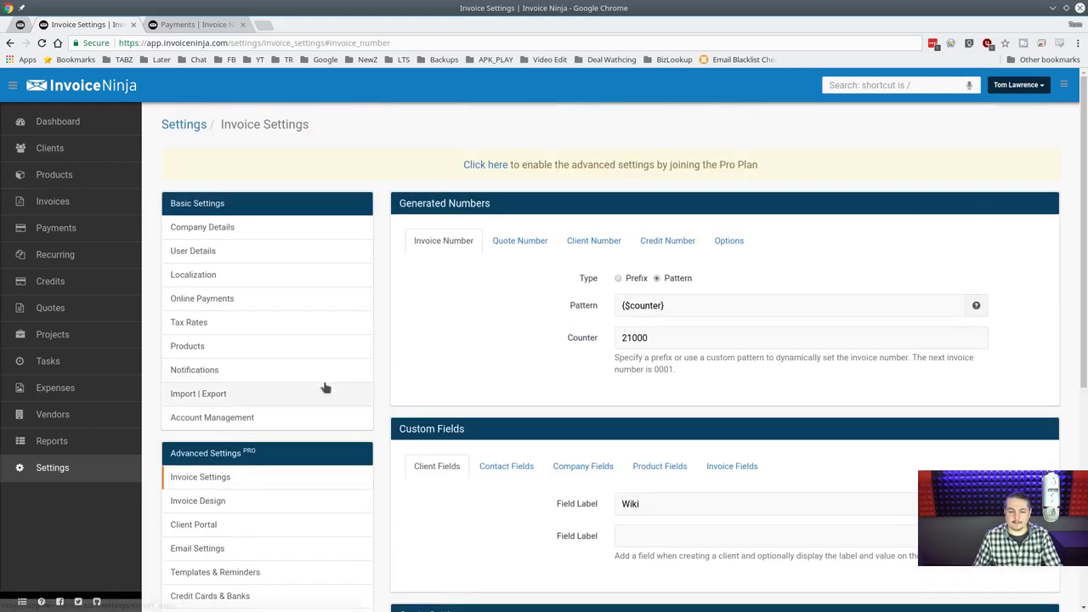
left_click(208, 500)
Leave Invoice Settings unsaved and scroll through the sample invoice preview with the $100.00 item.
left_click(627, 124)
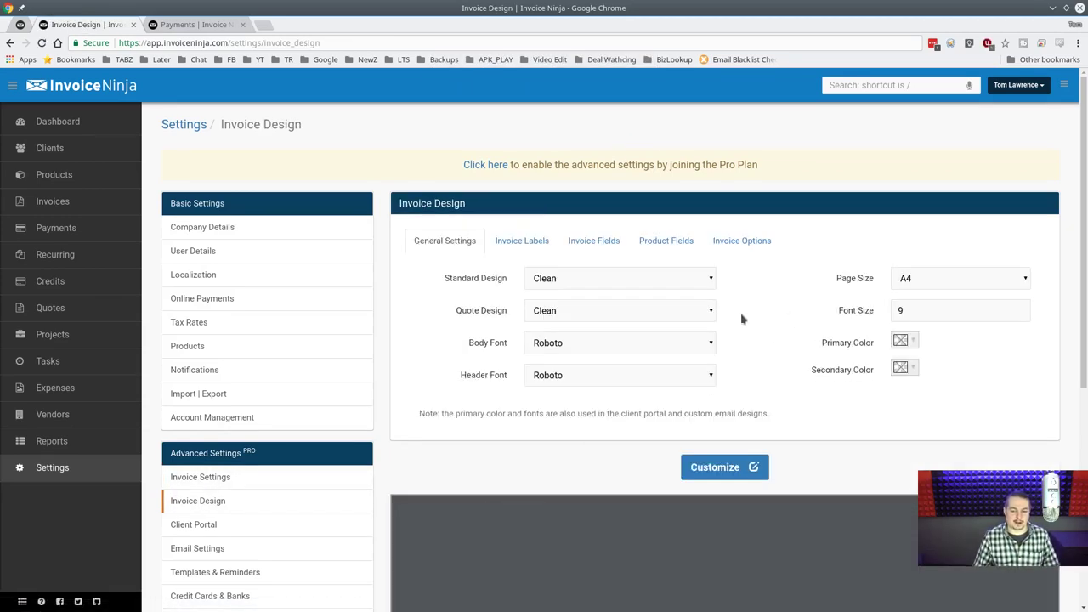
scroll(522, 369, "down", 3)
scroll(365, 313, "down", 2)
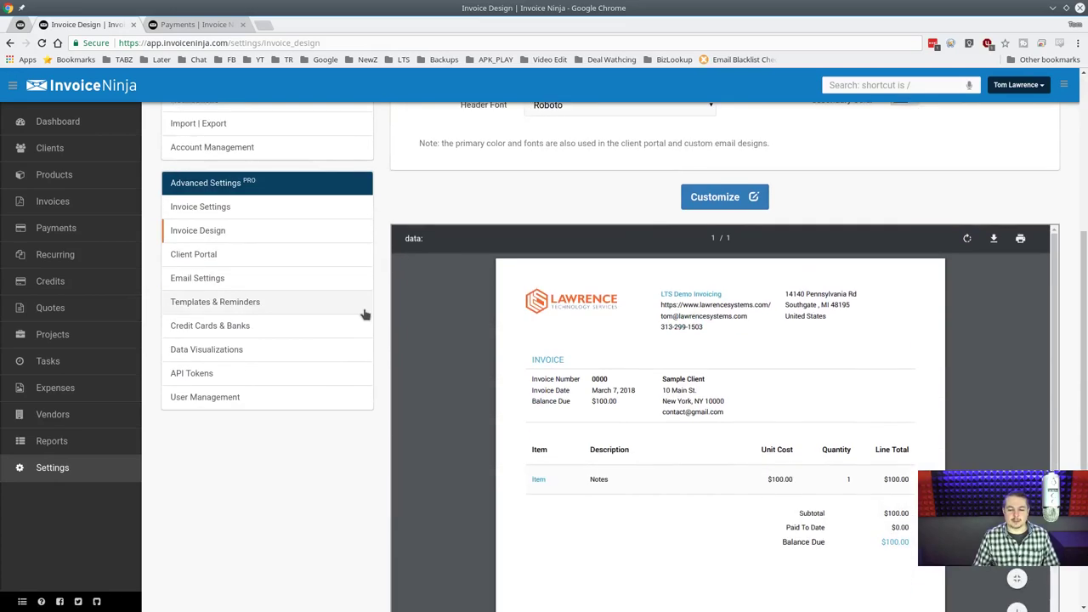
scroll(365, 315, "up", 3)
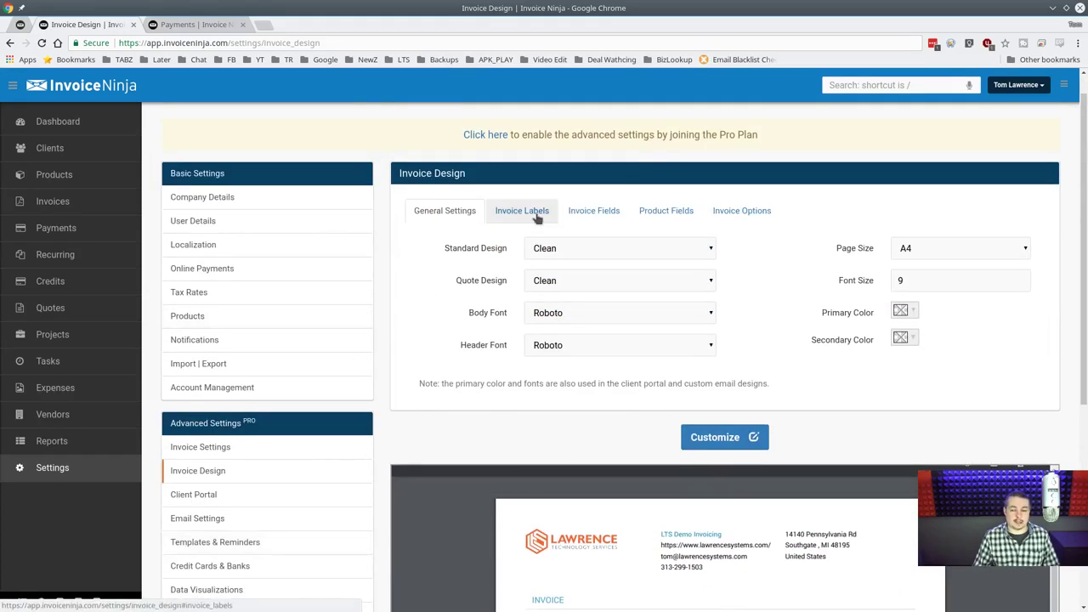
scroll(721, 267, "down", 5)
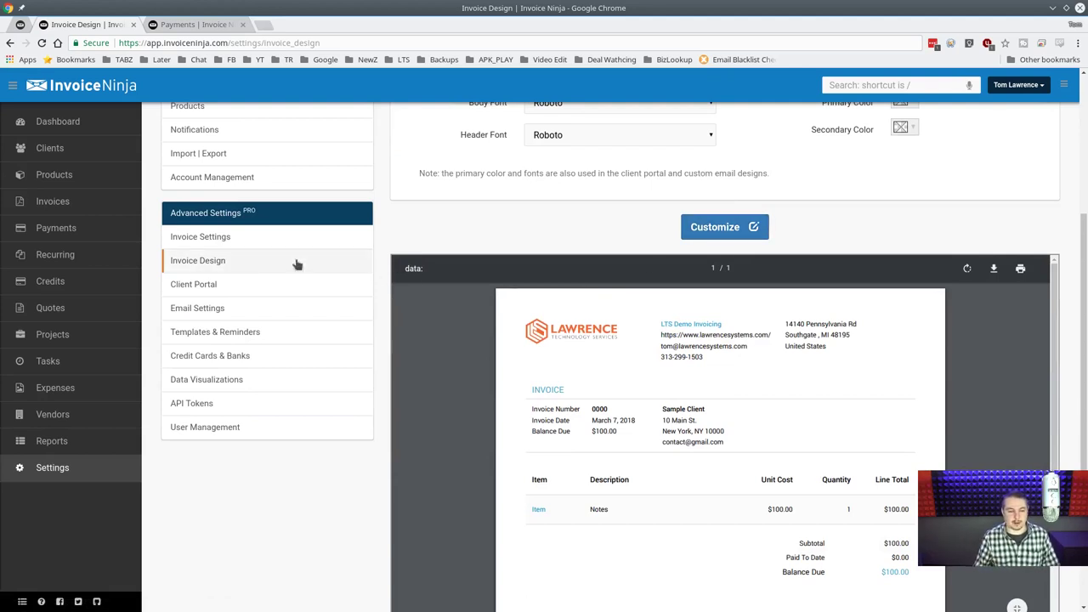
In Client Portal settings, select the account_key part of the Client Login URL.
left_click(270, 285)
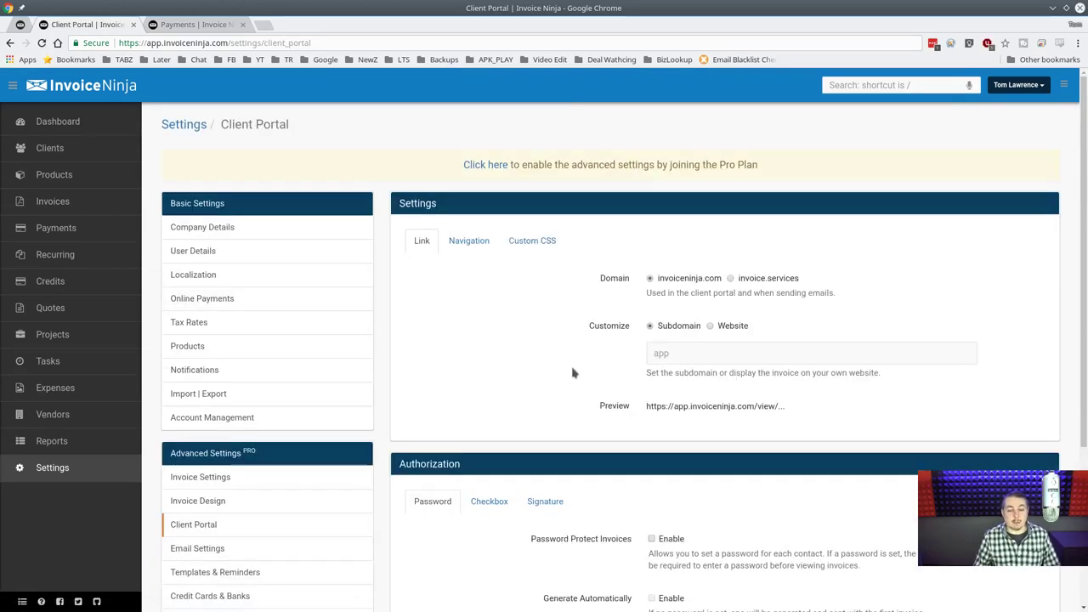
scroll(498, 355, "down", 2)
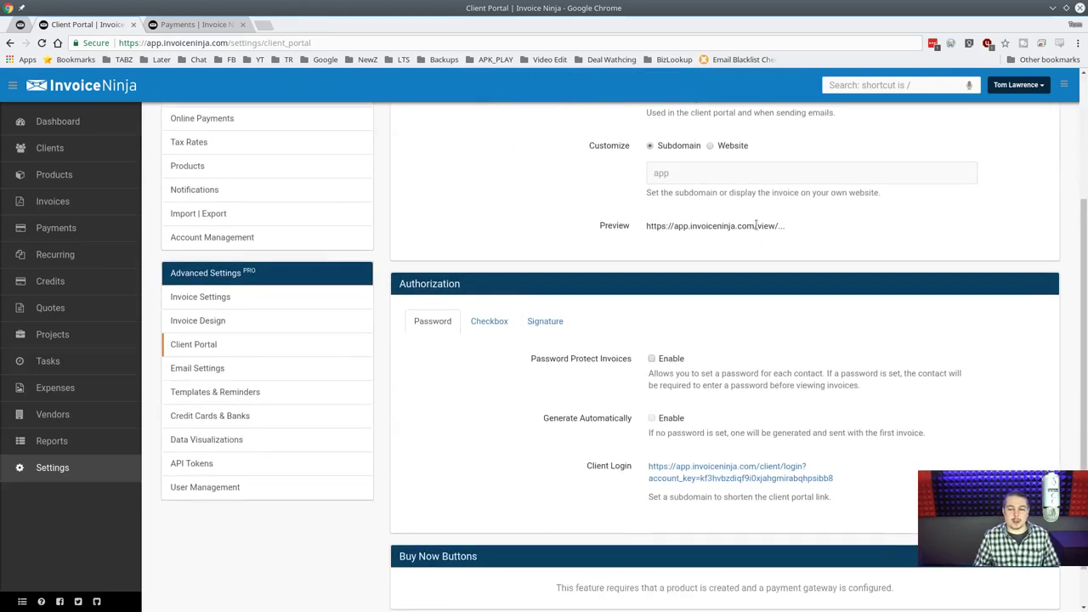
scroll(434, 308, "down", 1)
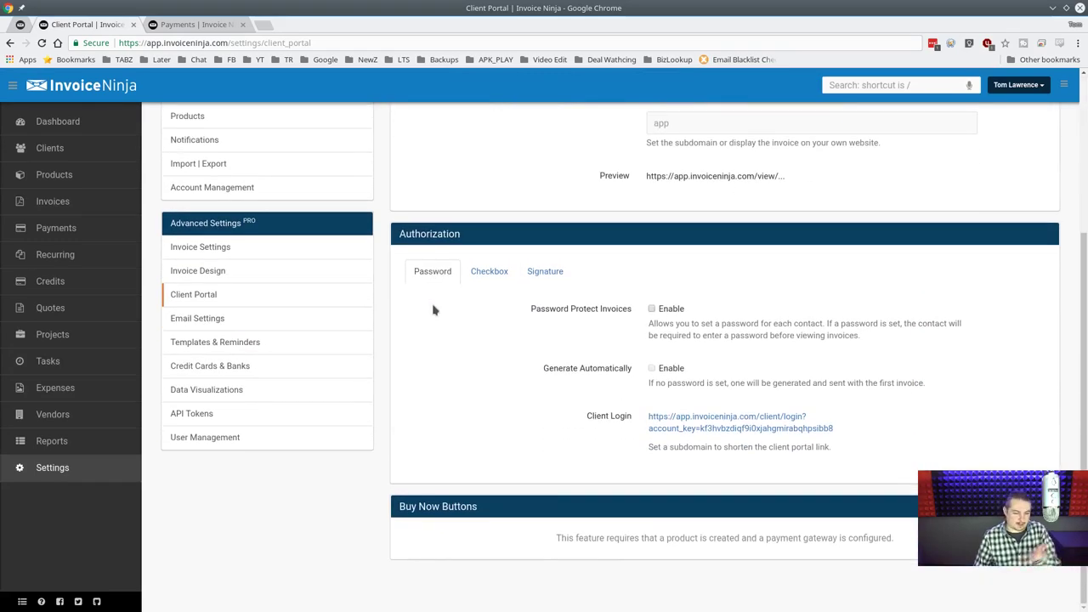
scroll(433, 310, "up", 2)
scroll(434, 310, "down", 2)
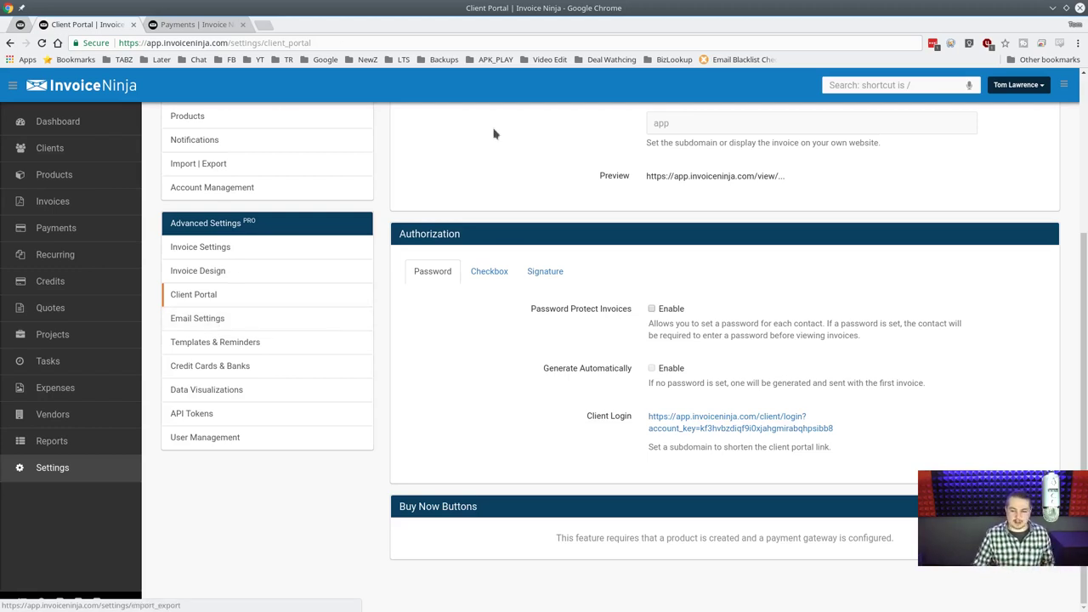
left_click_drag(860, 427, 701, 429)
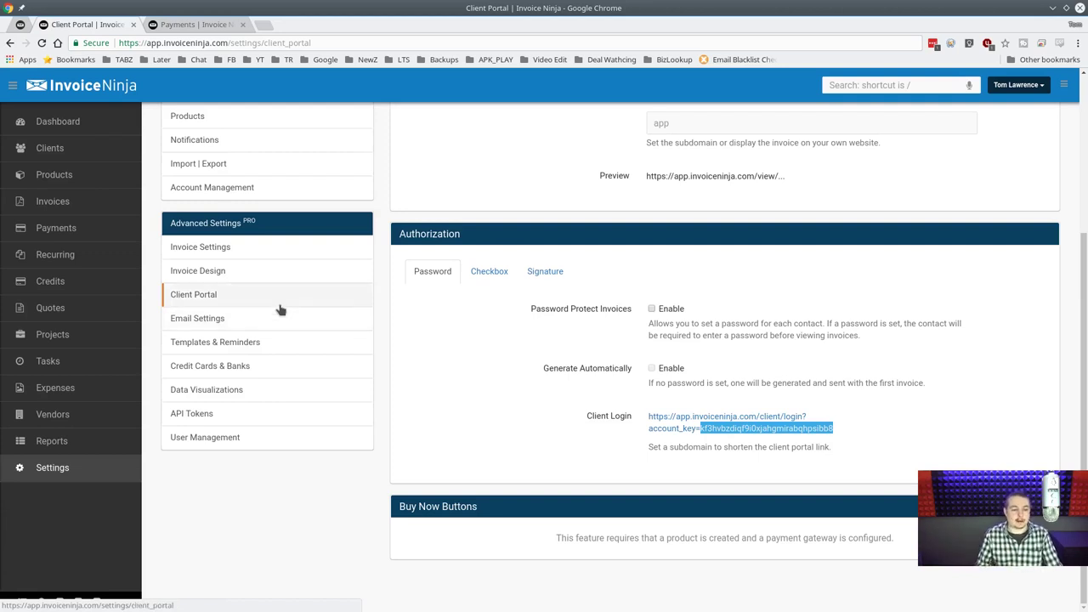
Open Templates & Reminders and compare the invoice, quote and payment email templates.
left_click(264, 349)
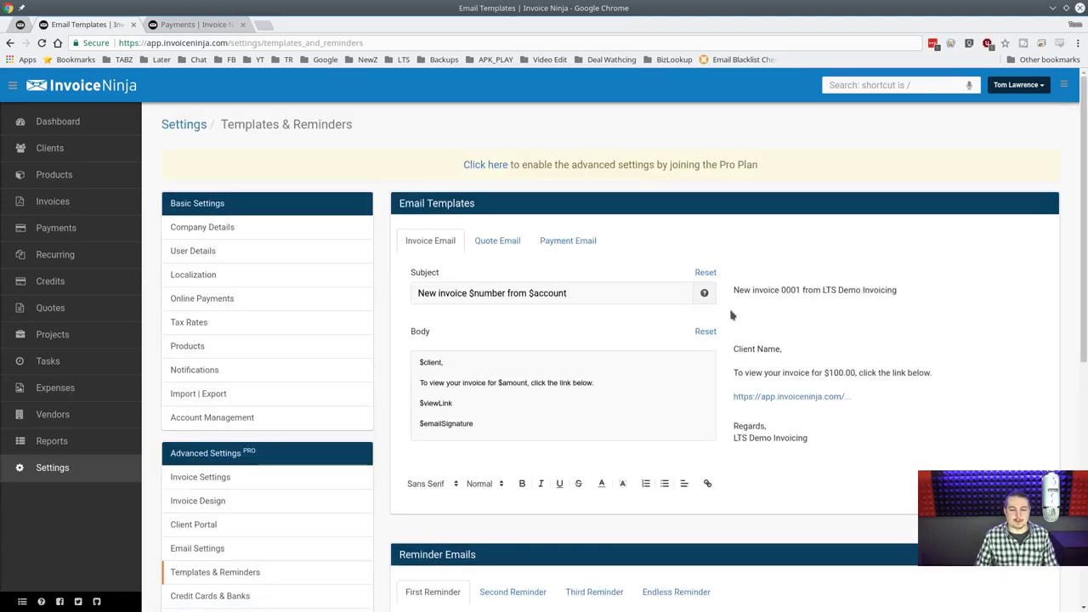
scroll(592, 276, "down", 4)
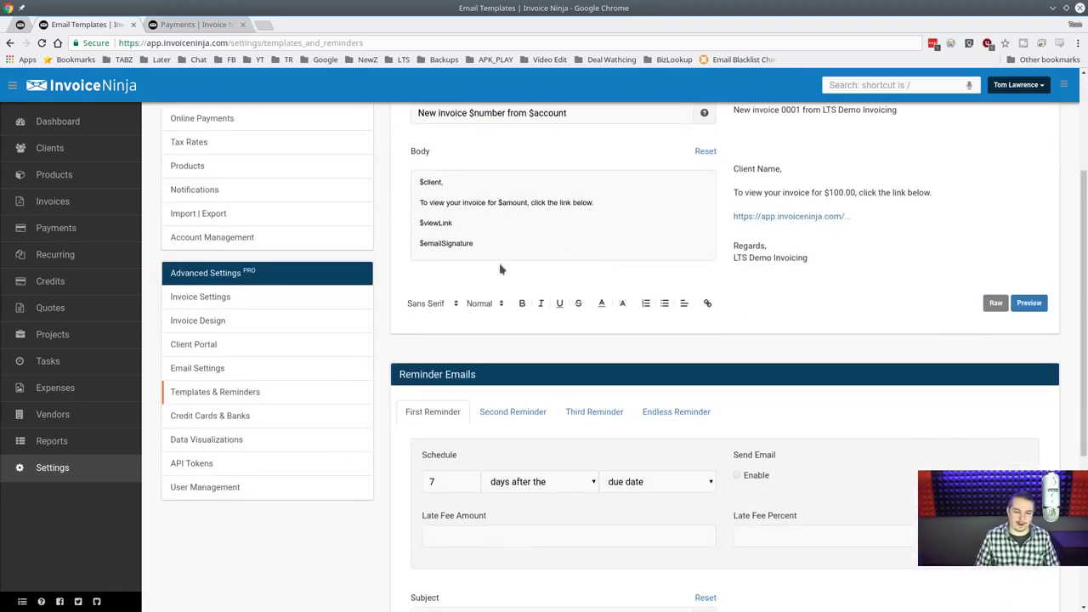
scroll(499, 268, "up", 3)
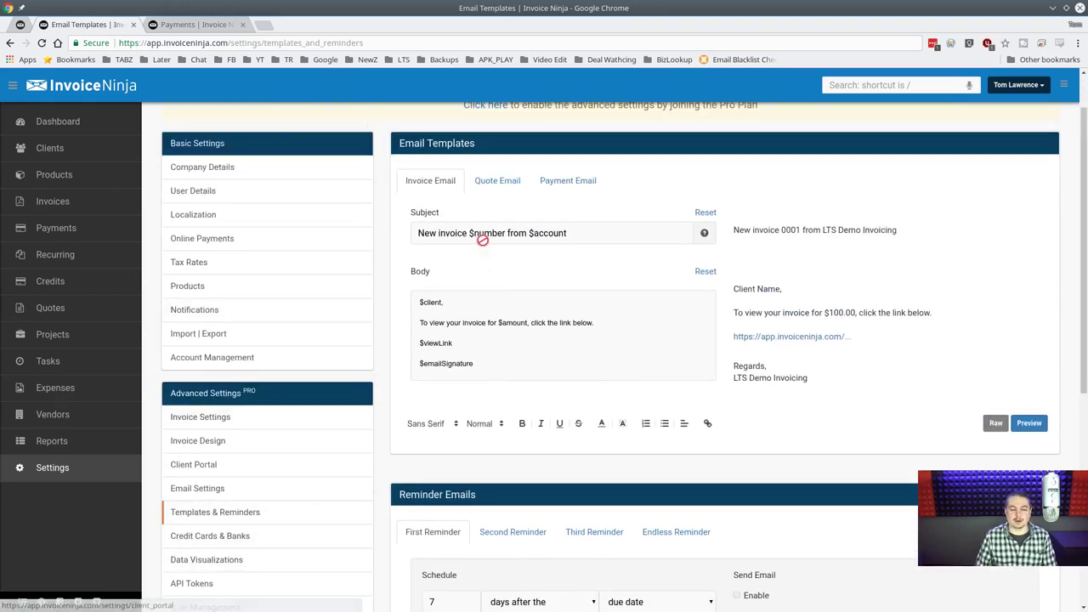
left_click(500, 185)
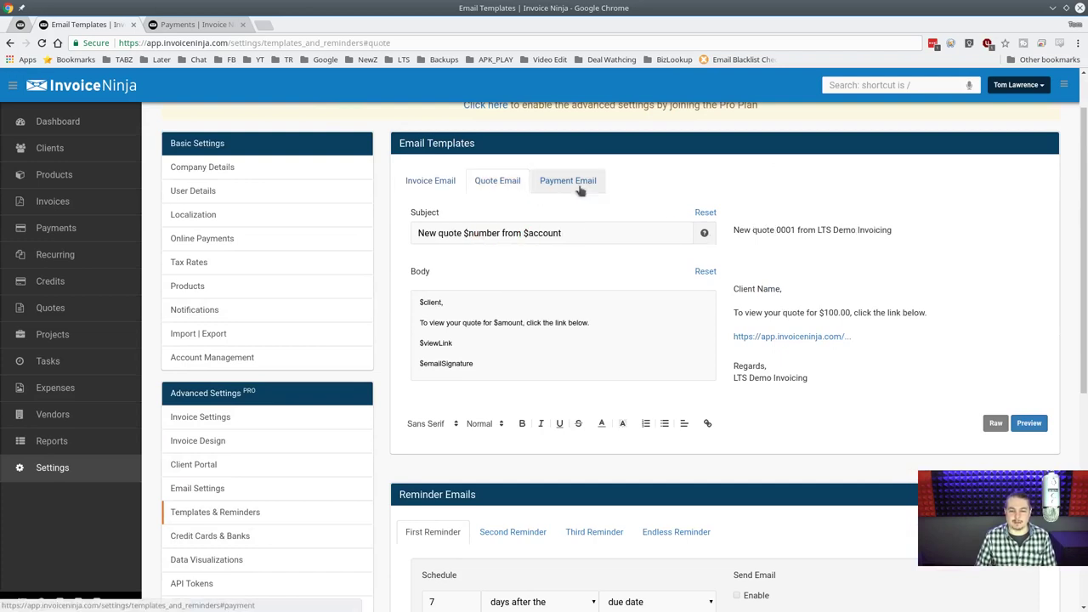
left_click(580, 188)
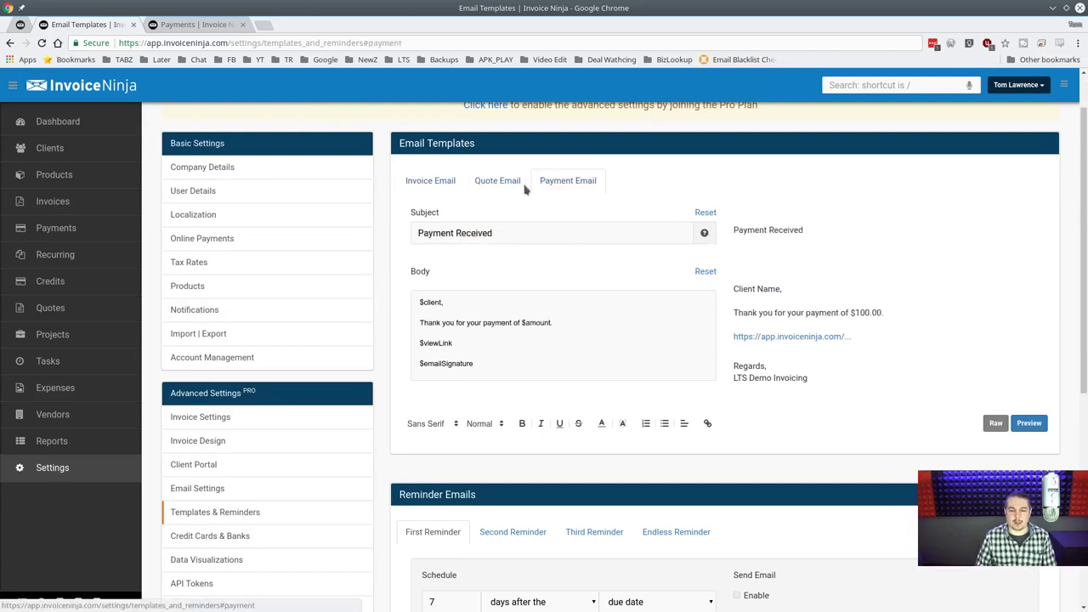
left_click(425, 185)
left_click(569, 185)
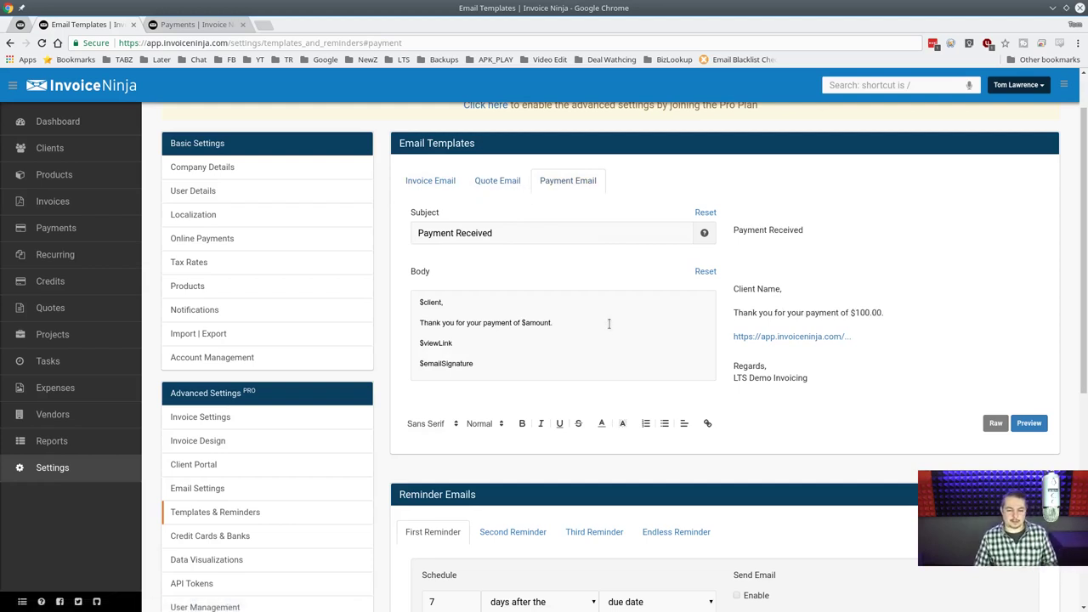
scroll(557, 327, "down", 1)
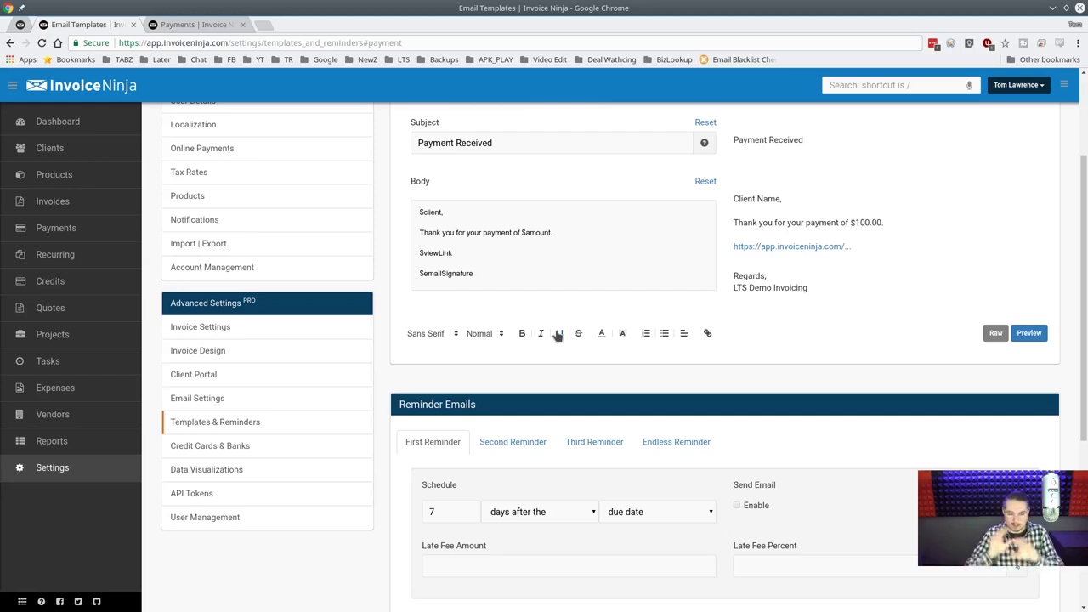
scroll(557, 334, "up", 1)
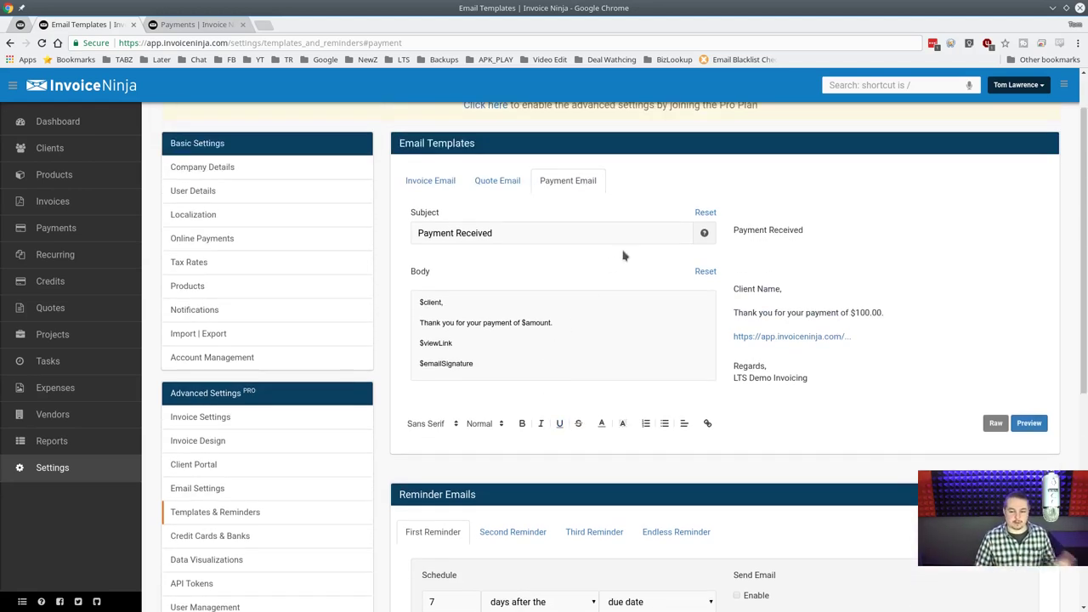
Review the quote and invoice email bodies and the list of available template variables.
left_click(510, 184)
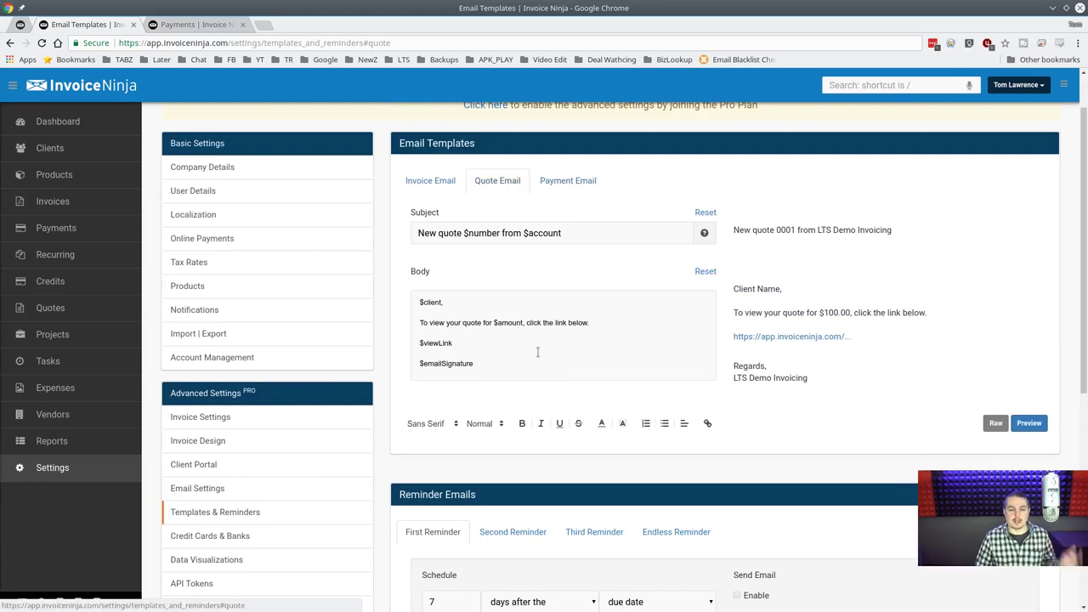
left_click(604, 333)
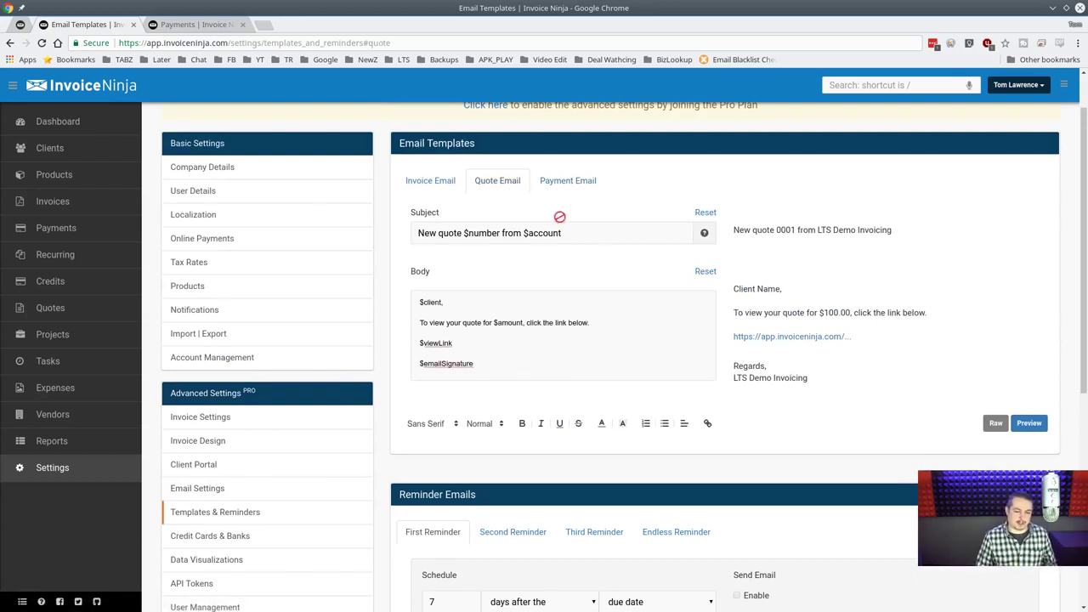
left_click(429, 180)
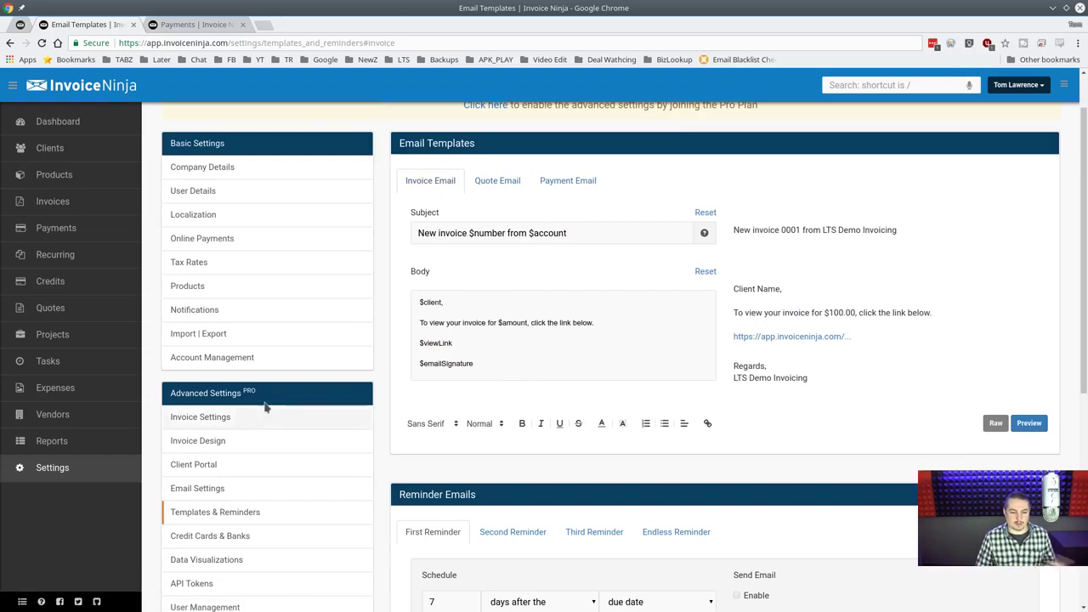
scroll(265, 407, "down", 1)
scroll(265, 407, "down", 1)
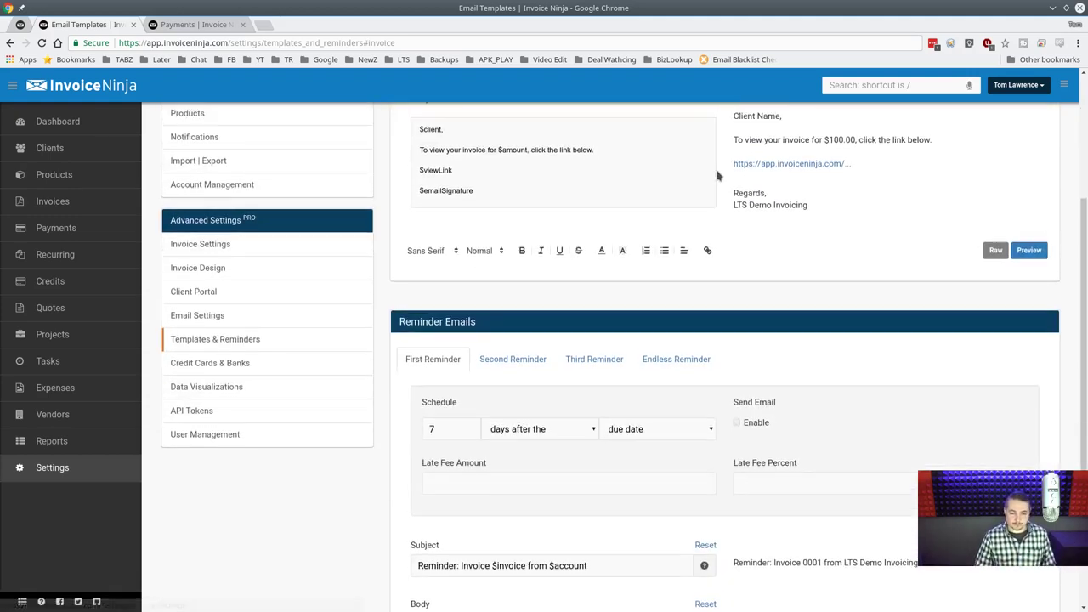
scroll(718, 175, "up", 2)
left_click(702, 233)
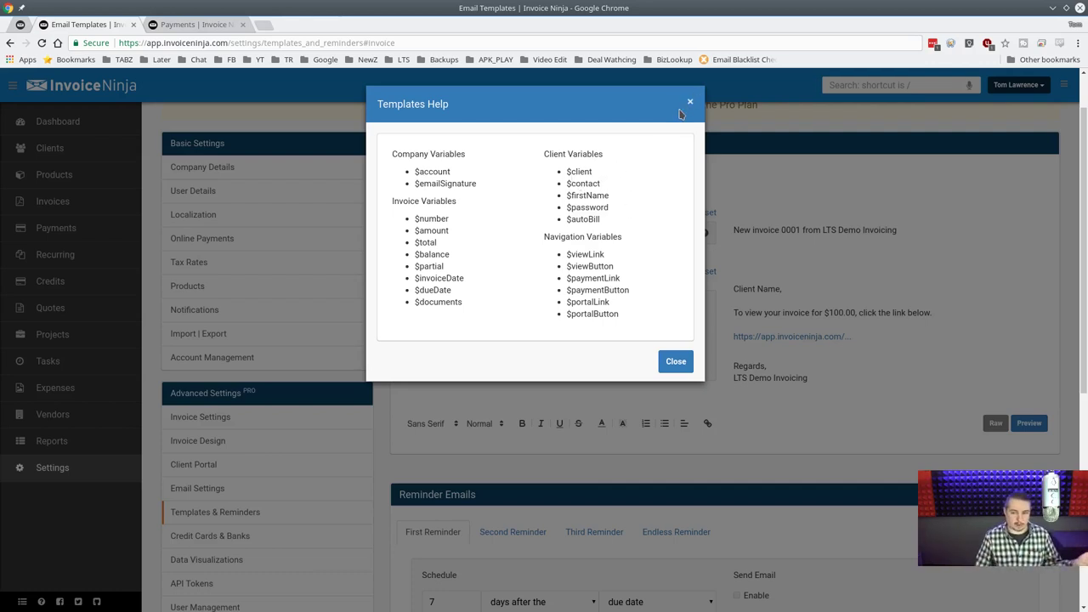
left_click(641, 409)
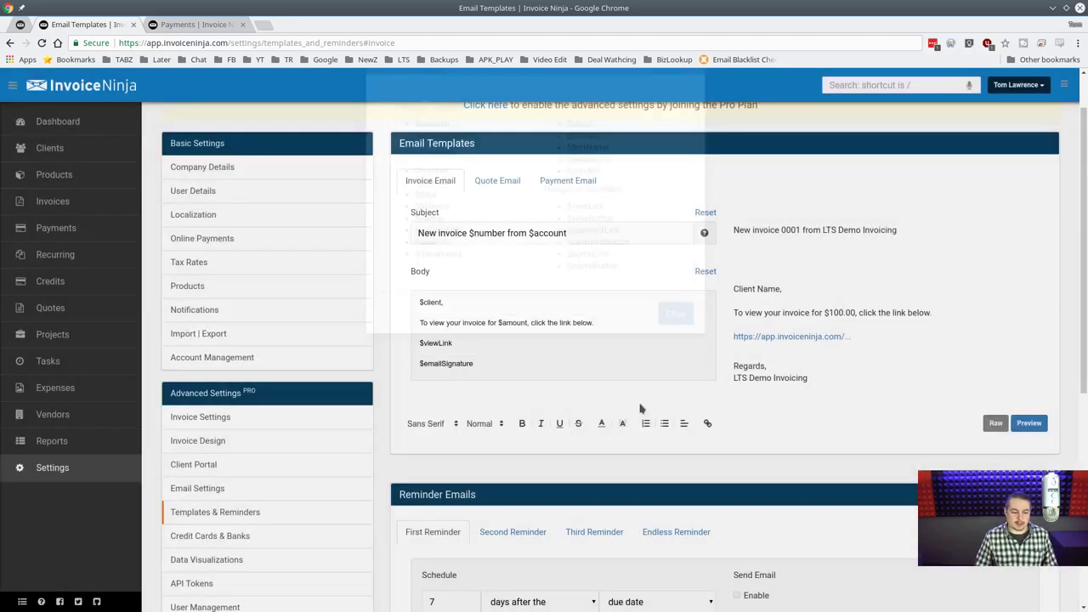
scroll(276, 434, "down", 3)
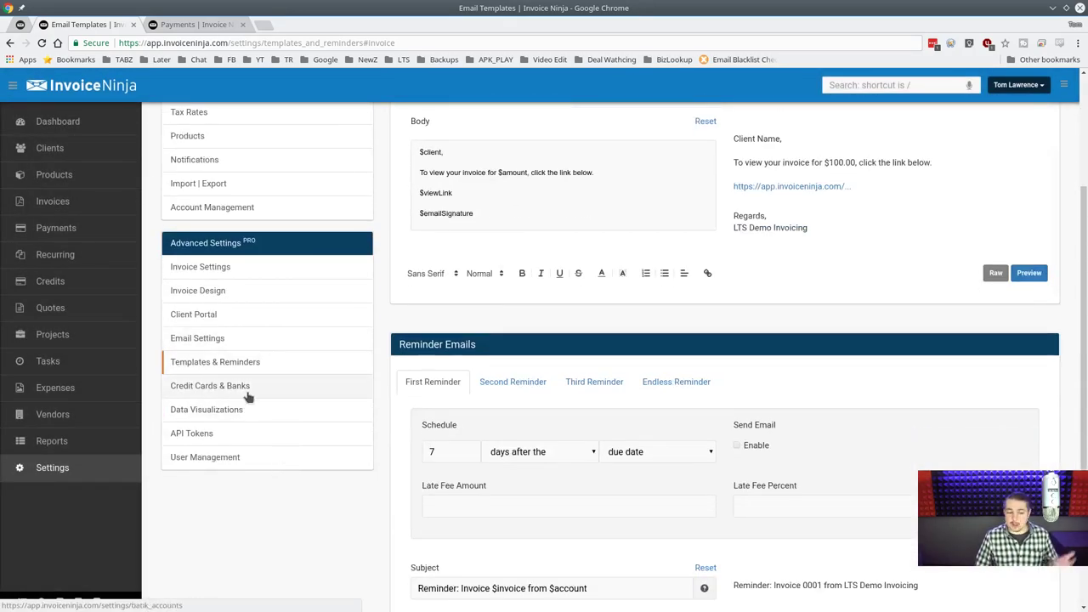
Go through Credit Cards & Banks to the Data Visualizations settings.
left_click(247, 393)
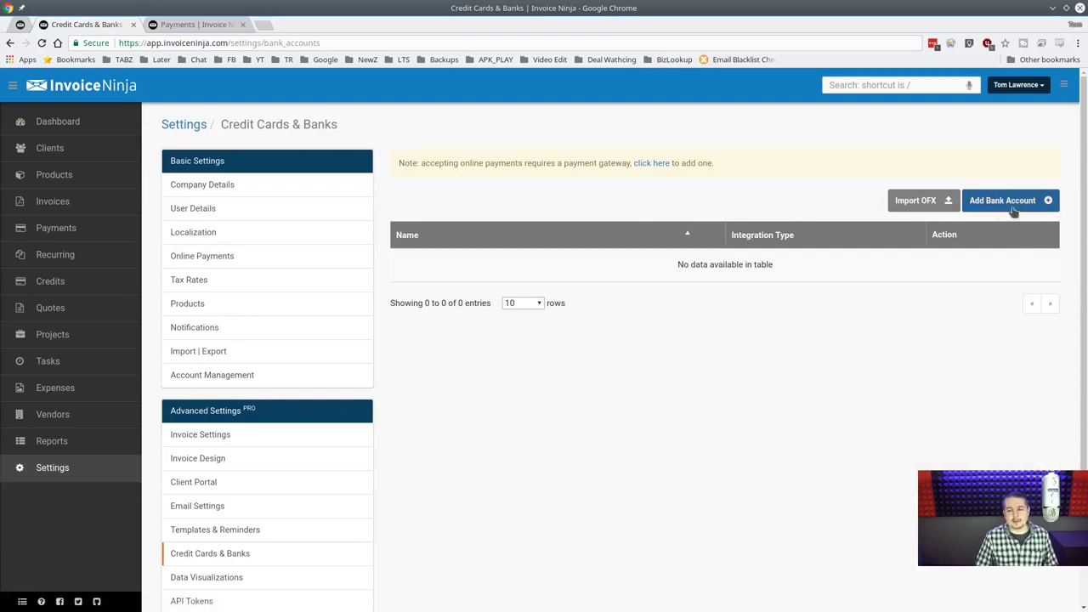
scroll(571, 362, "down", 1)
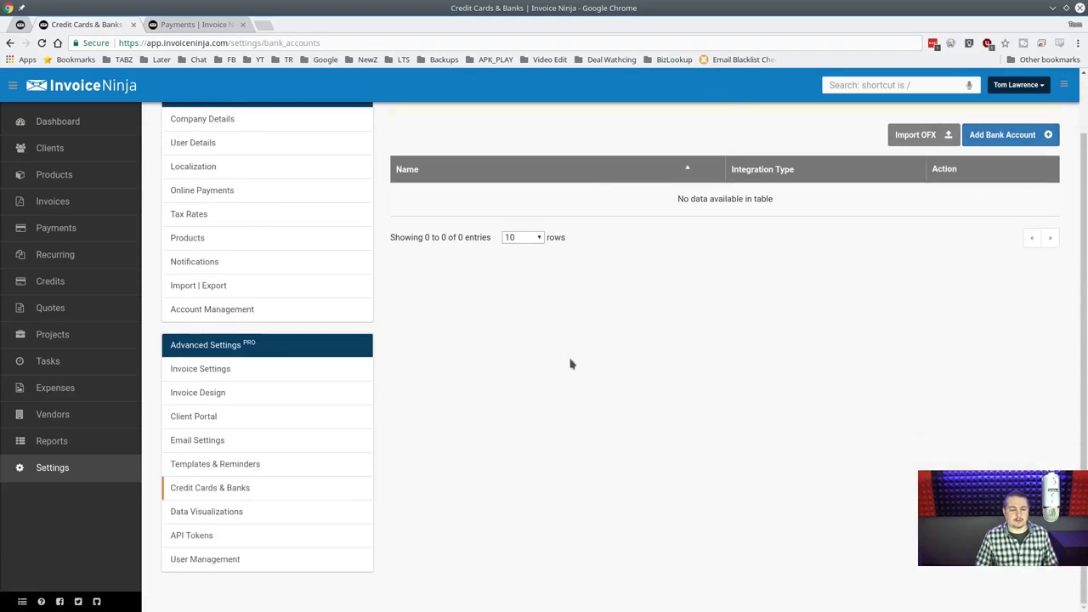
left_click(231, 511)
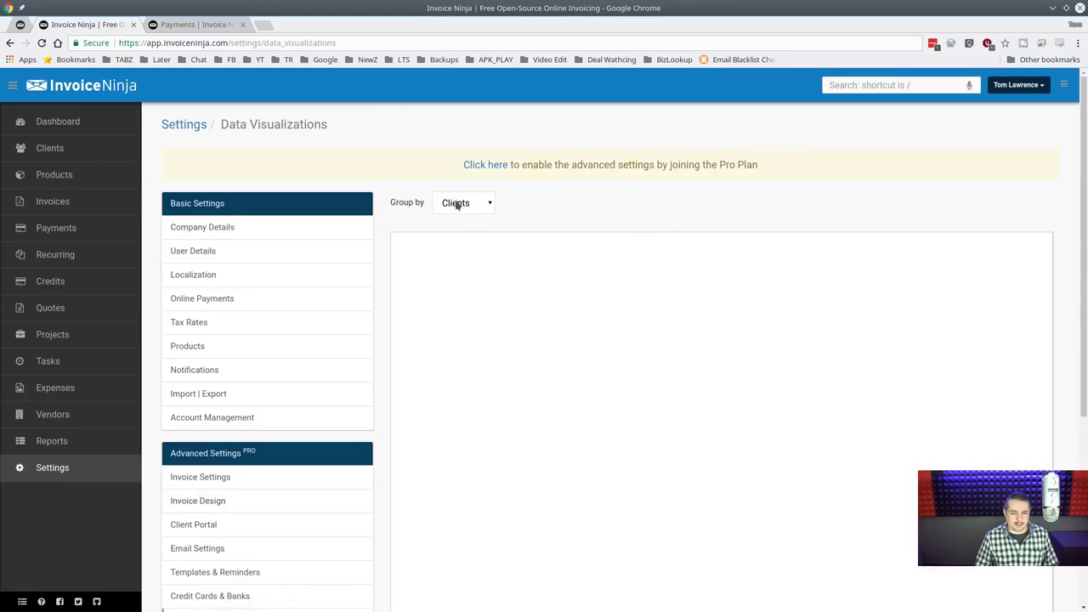
scroll(539, 222, "down", 3)
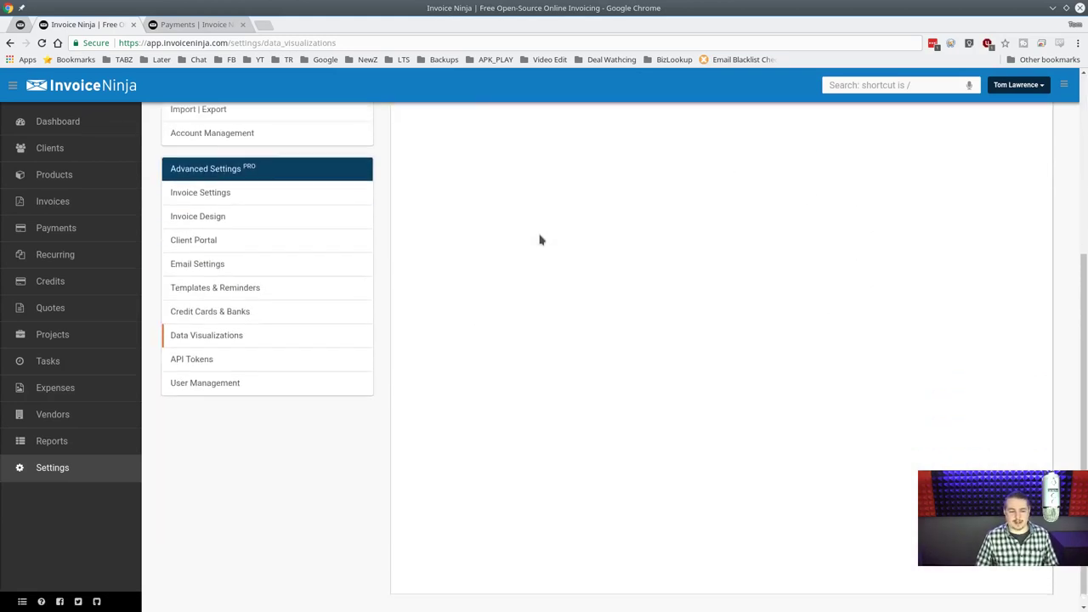
scroll(539, 239, "up", 2)
Group the chart by Invoices, then switch the grouping to Products.
left_click(489, 114)
left_click(476, 141)
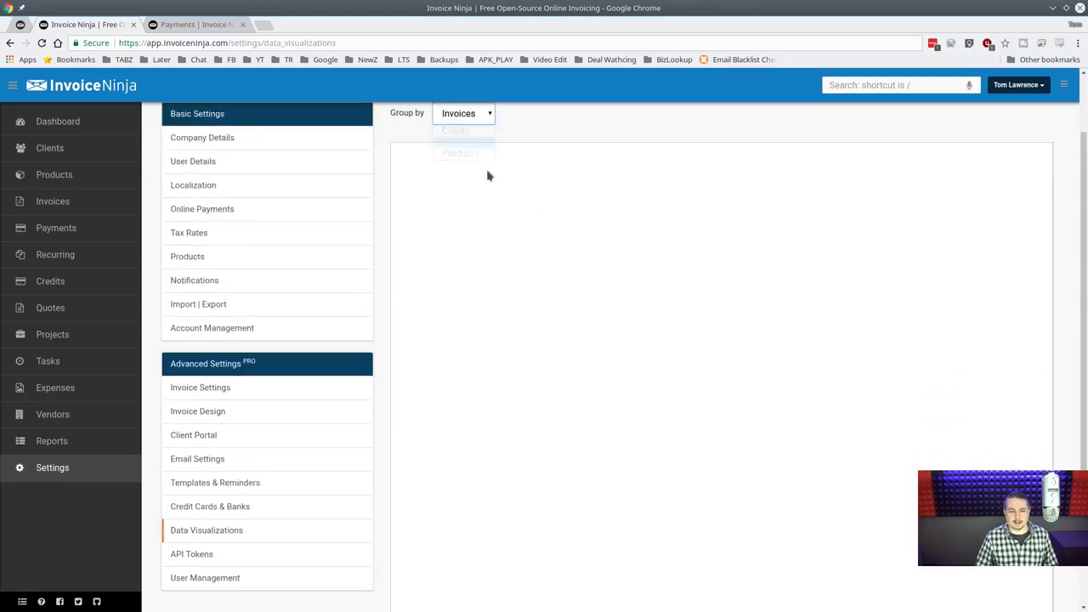
scroll(481, 194, "up", 1)
left_click(485, 204)
left_click(474, 241)
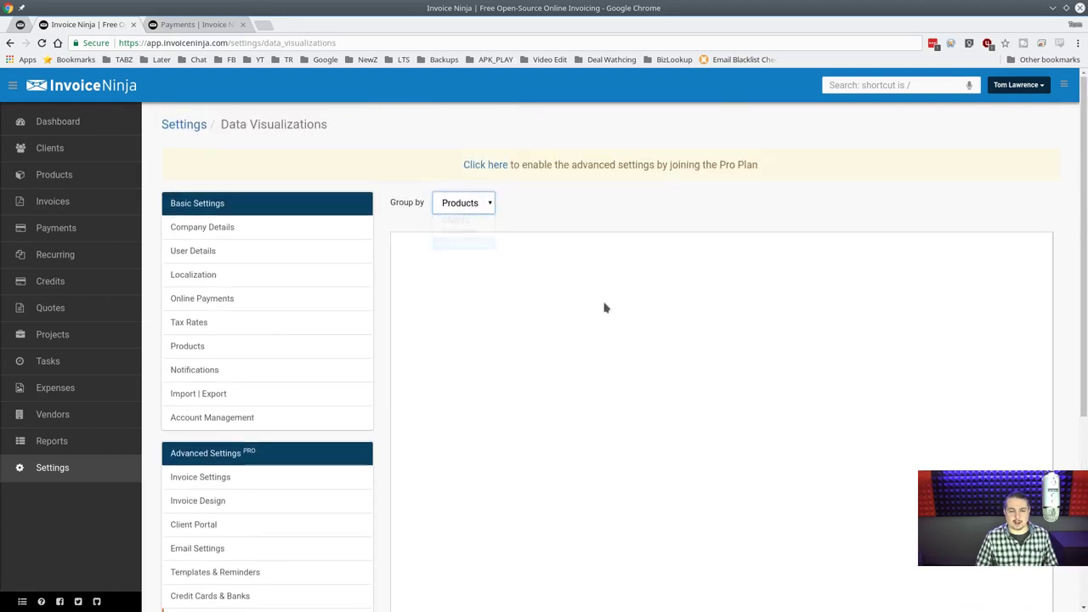
scroll(574, 361, "down", 1)
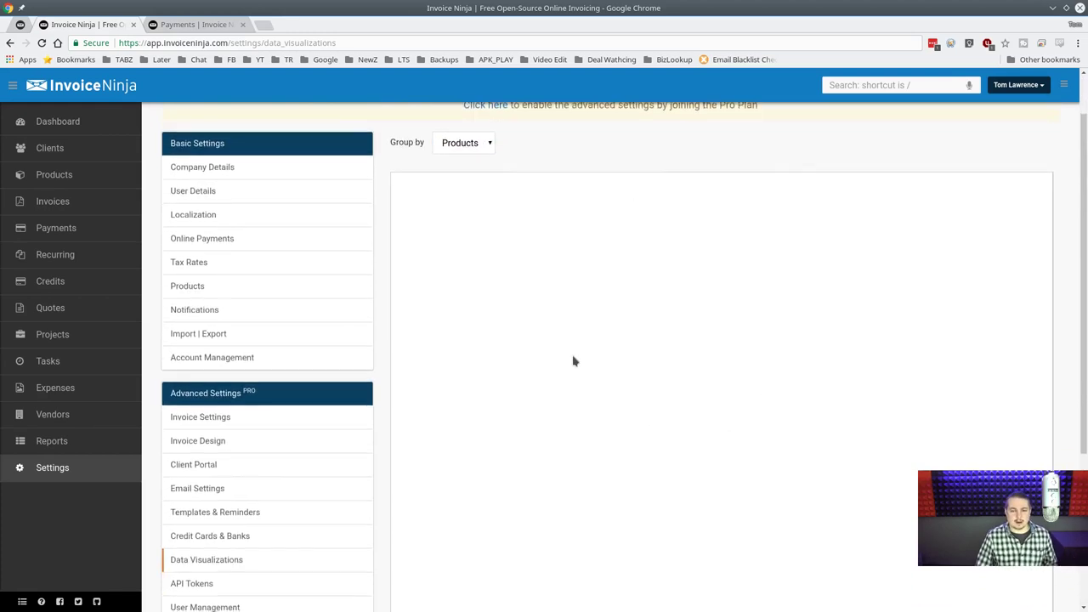
scroll(574, 362, "down", 3)
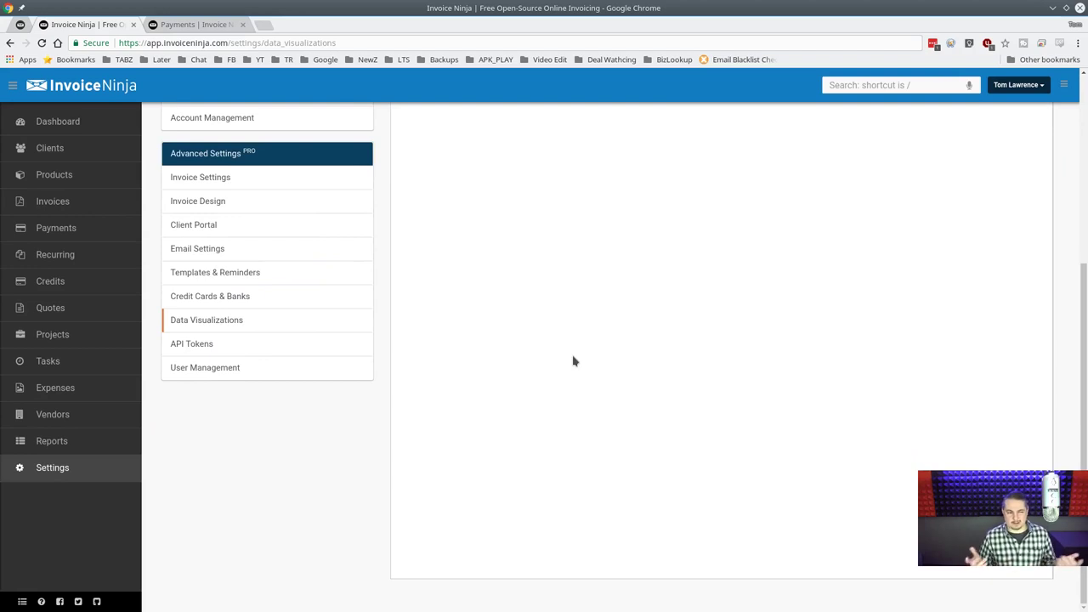
scroll(631, 336, "up", 4)
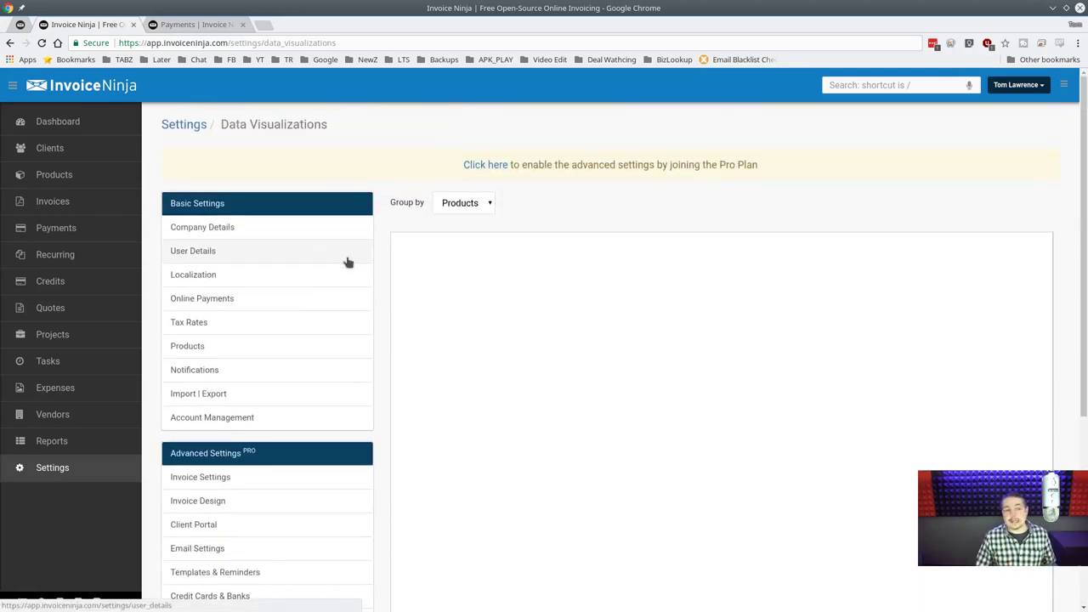
scroll(325, 404, "down", 3)
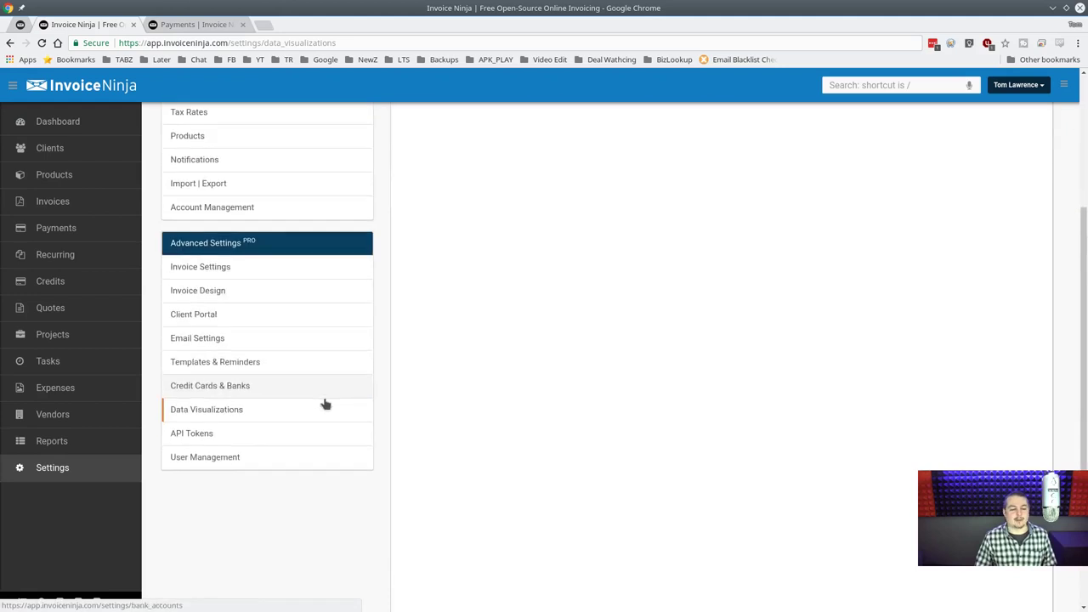
left_click(300, 446)
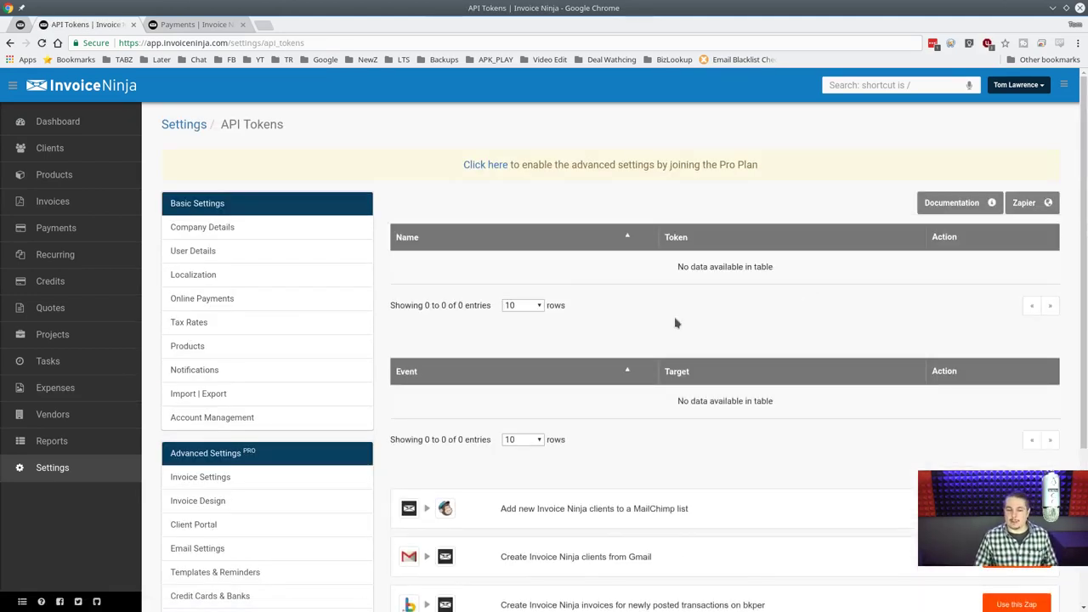
scroll(678, 327, "down", 5)
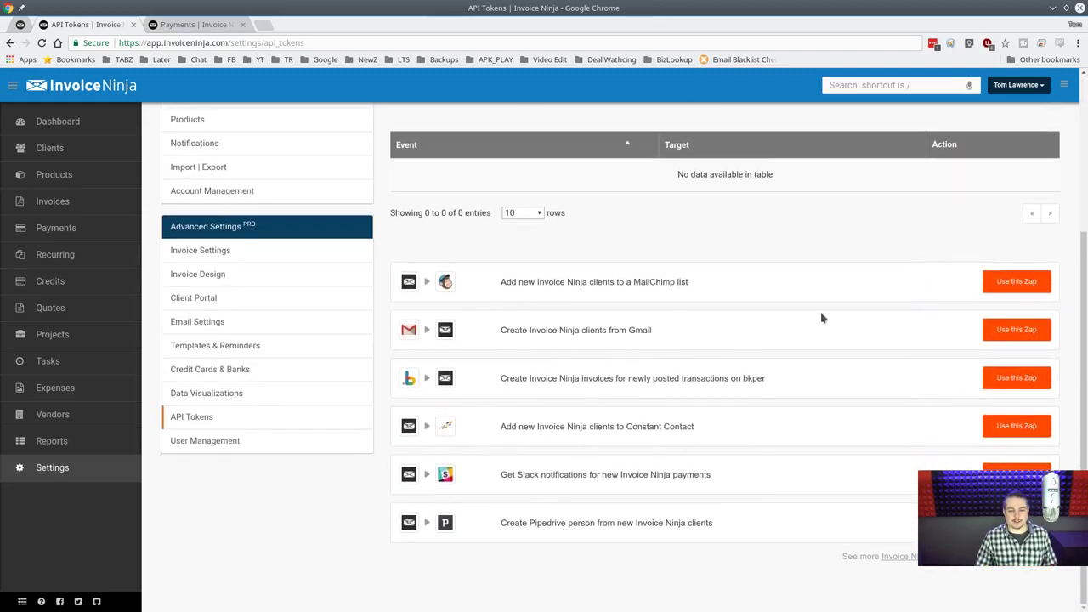
scroll(756, 312, "up", 3)
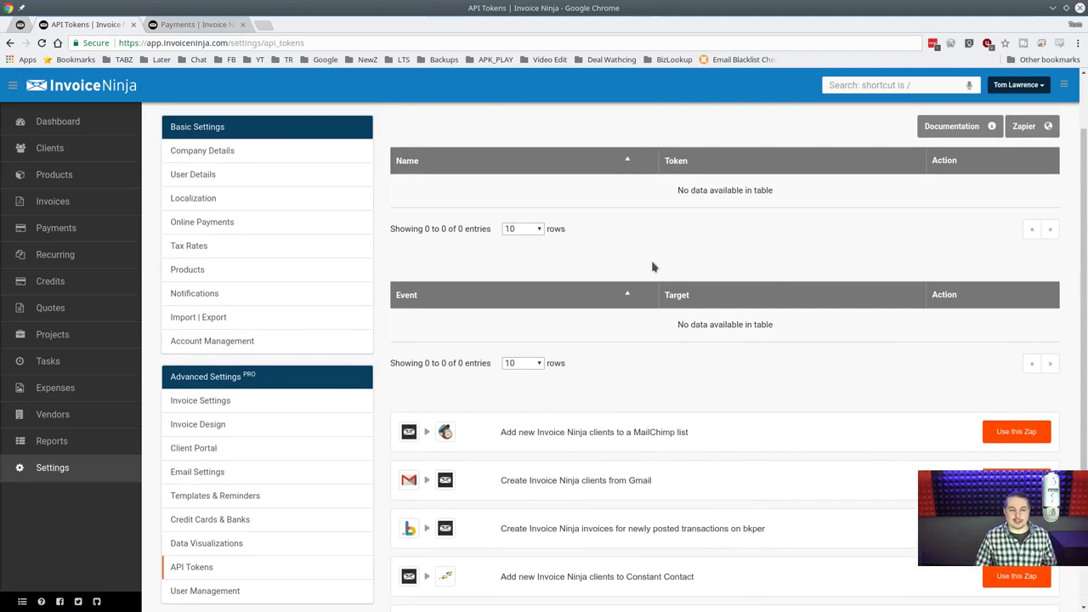
scroll(653, 267, "down", 3)
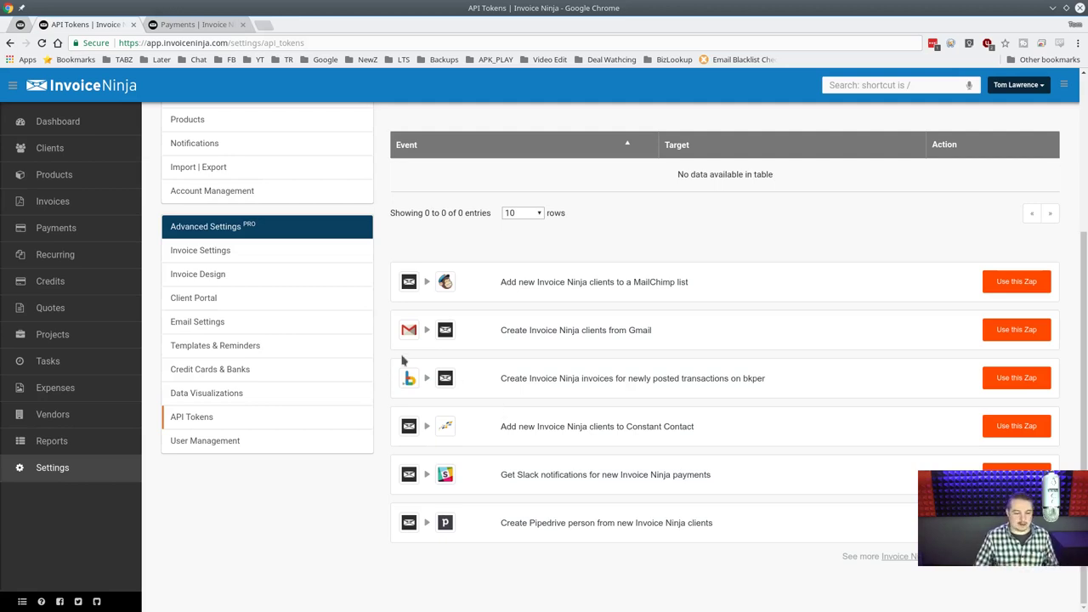
scroll(621, 292, "up", 5)
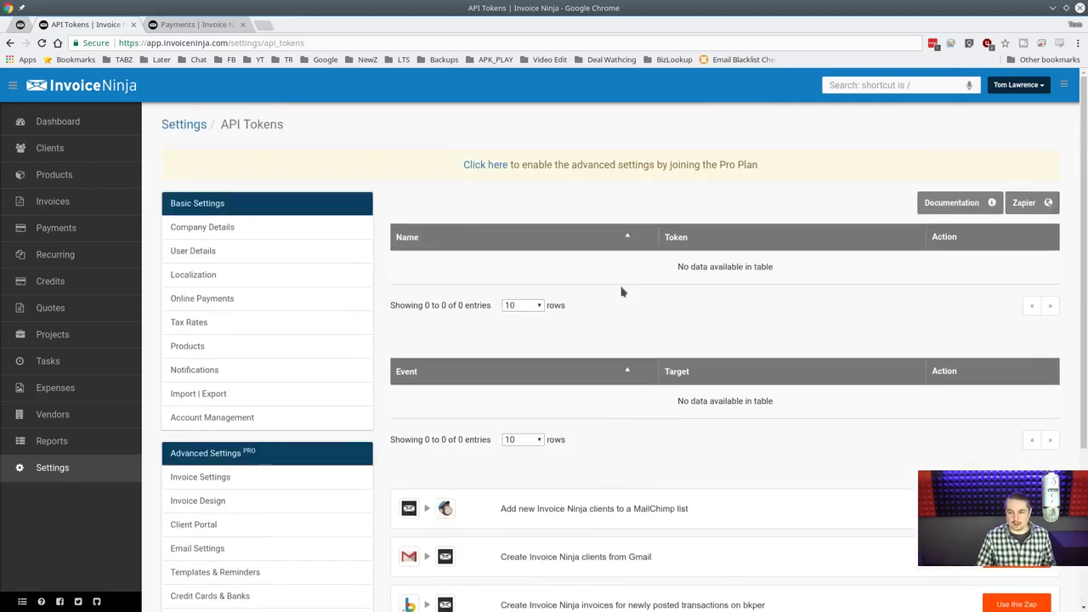
left_click(953, 204)
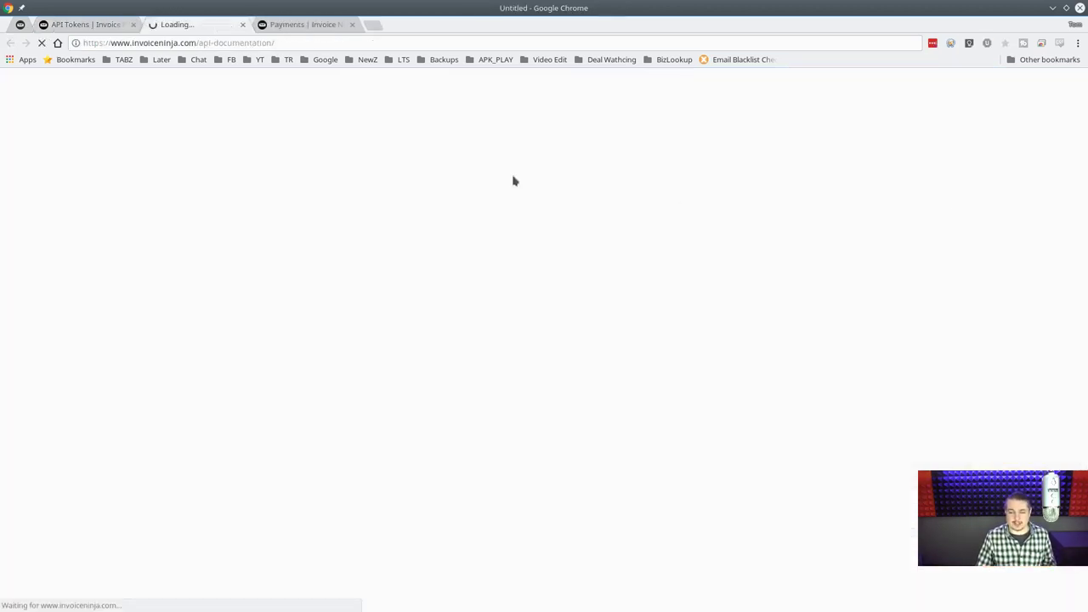
scroll(397, 274, "down", 15)
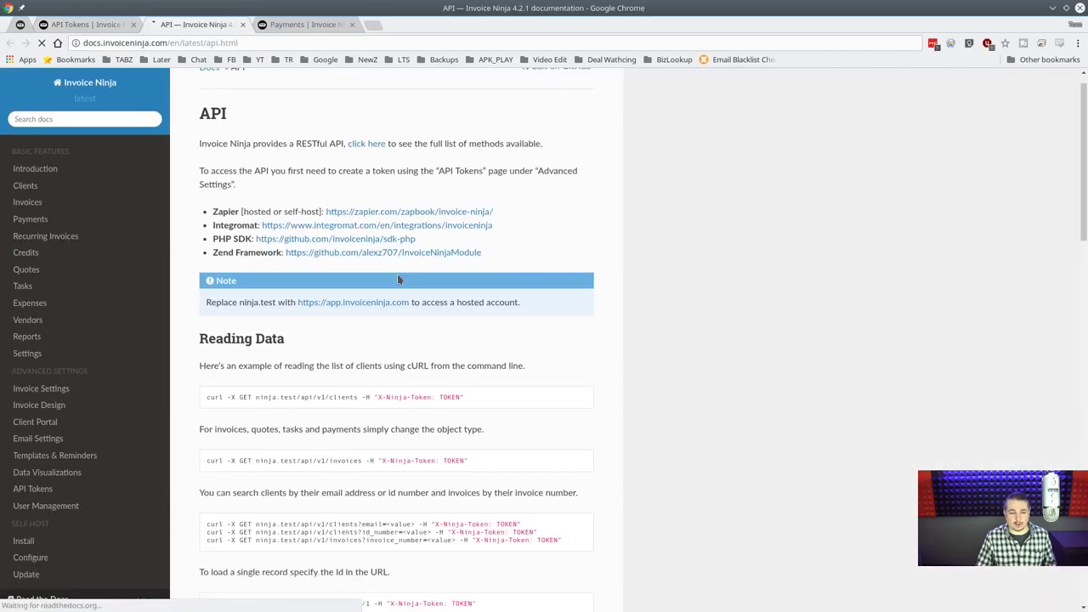
scroll(414, 301, "down", 3)
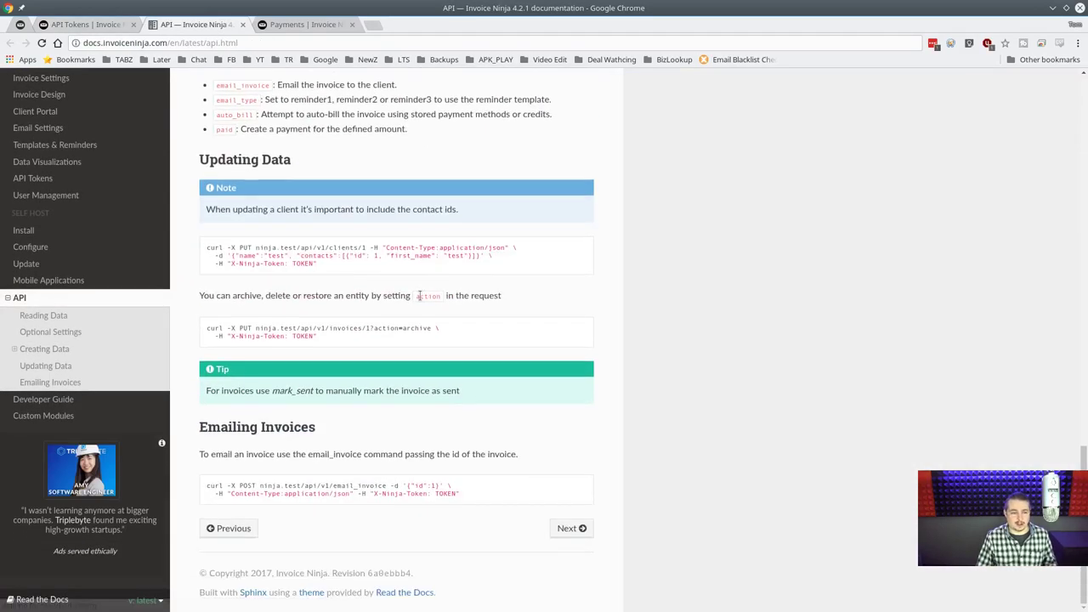
middle_click(212, 31)
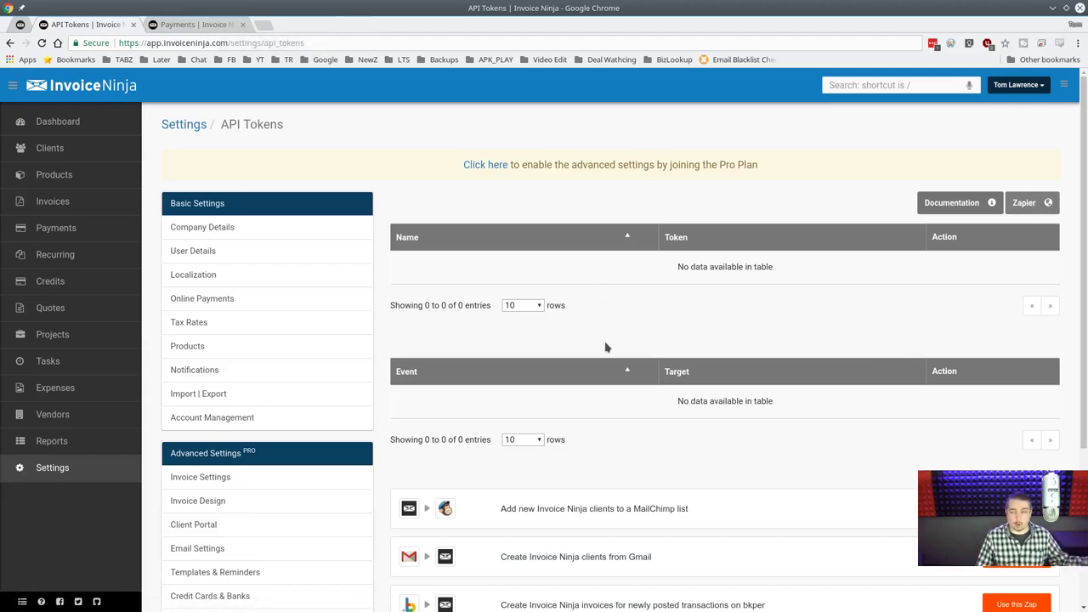
scroll(287, 440, "down", 3)
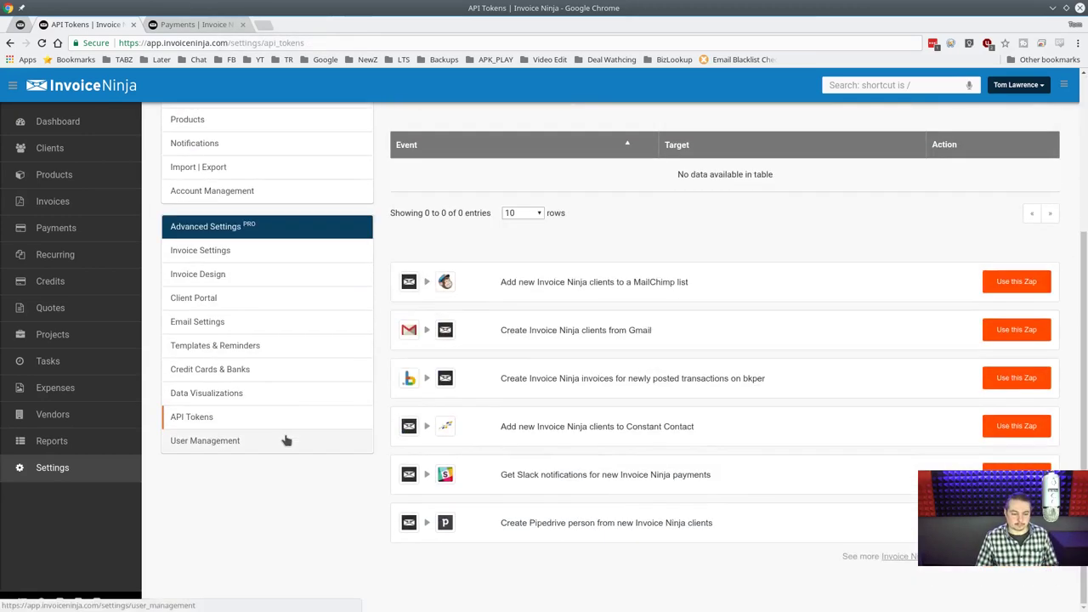
Show the User Management page and highlight the owner's email address in the users table.
left_click(286, 440)
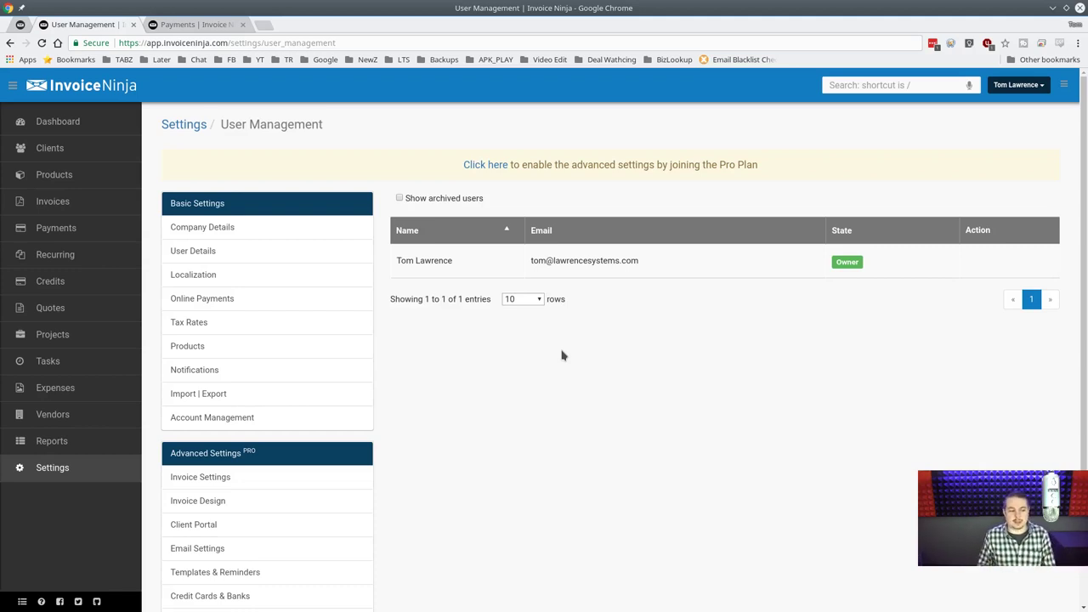
scroll(561, 355, "down", 2)
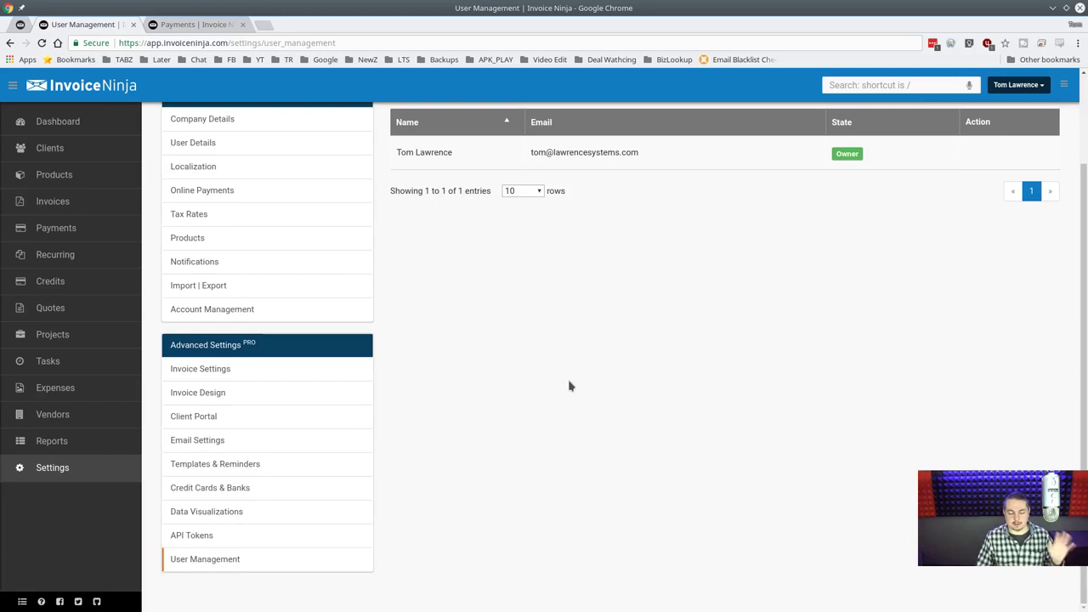
scroll(570, 385, "up", 2)
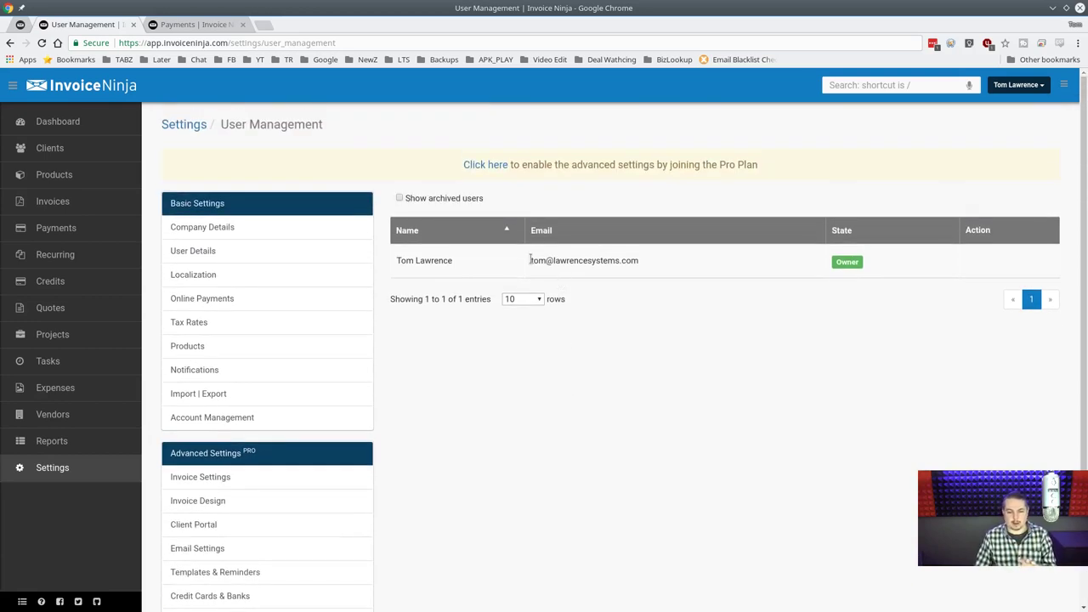
left_click_drag(529, 260, 698, 267)
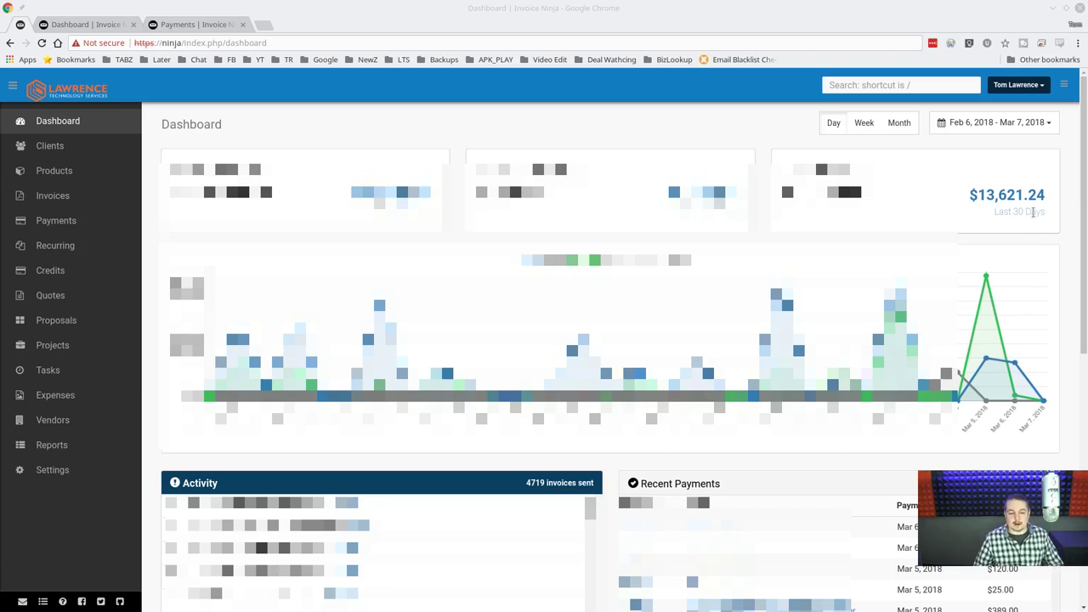
Scroll the self-hosted dashboard and bring up its date range choices.
scroll(1032, 212, "down", 1)
scroll(1033, 214, "up", 1)
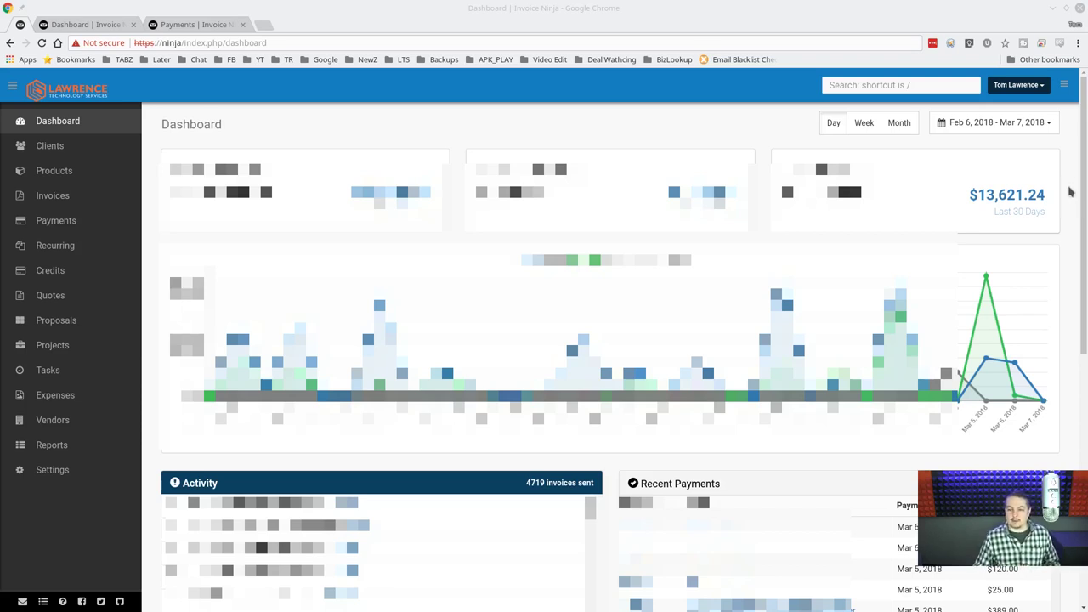
left_click(1040, 124)
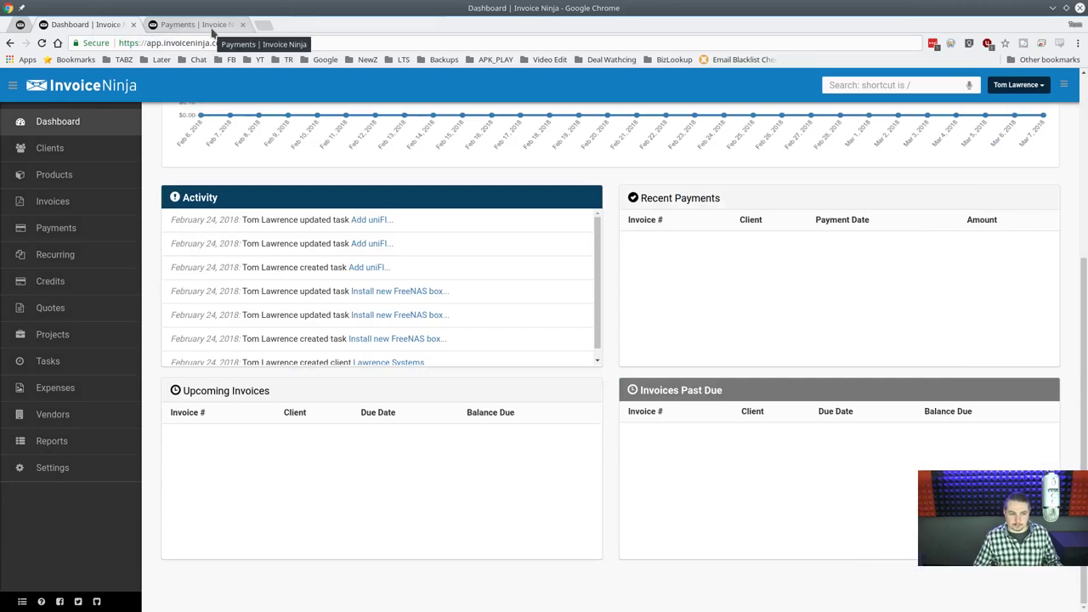
Close the Payments browser tab and scroll through the dashboard's $0.00 revenue cards.
middle_click(213, 31)
scroll(546, 248, "up", 3)
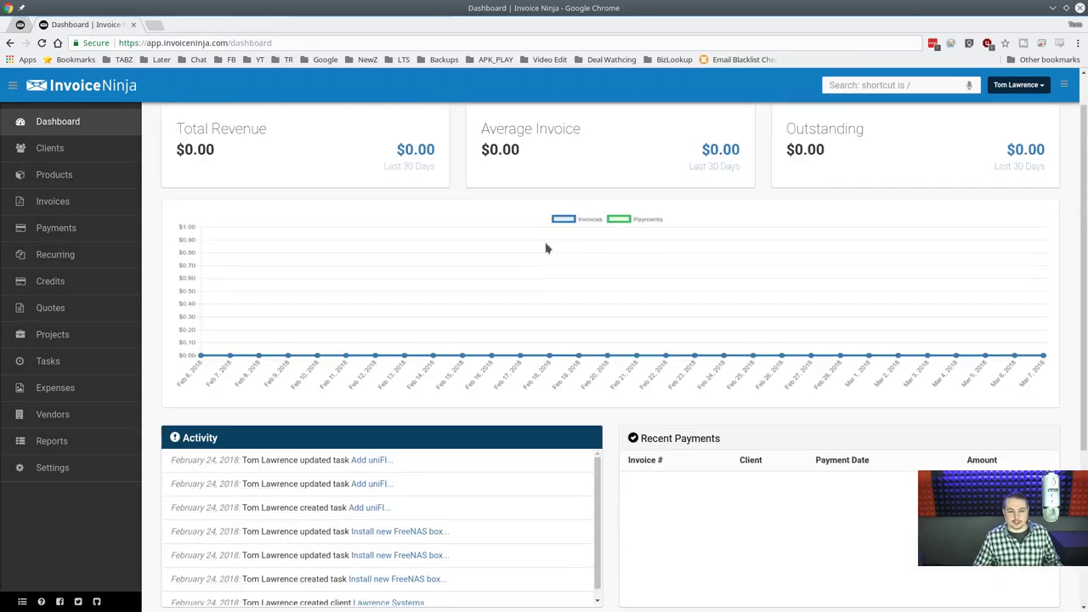
scroll(546, 248, "up", 1)
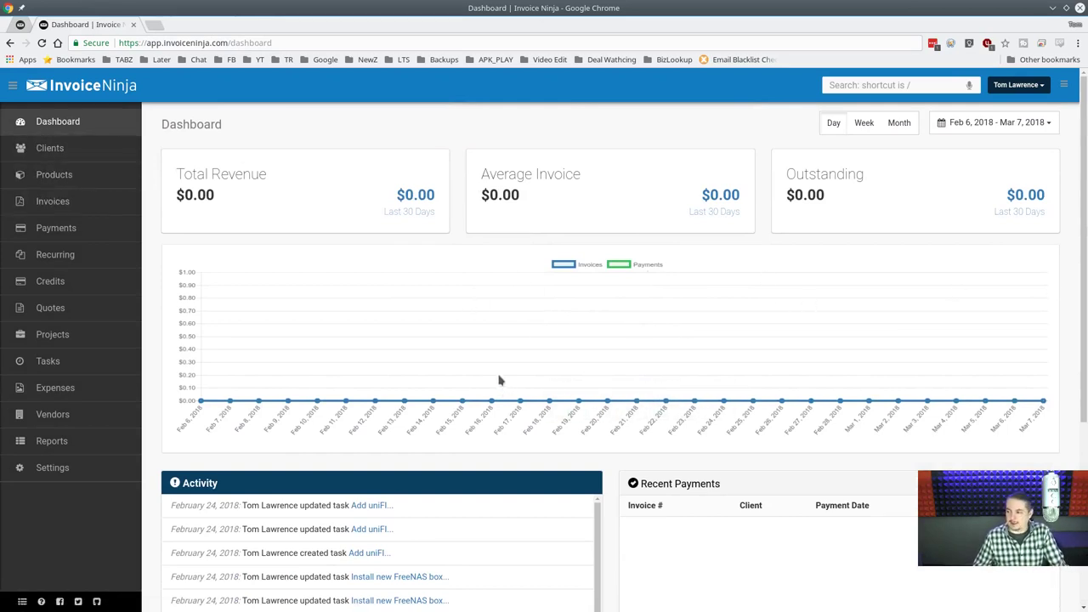
scroll(501, 378, "down", 5)
scroll(735, 319, "down", 2)
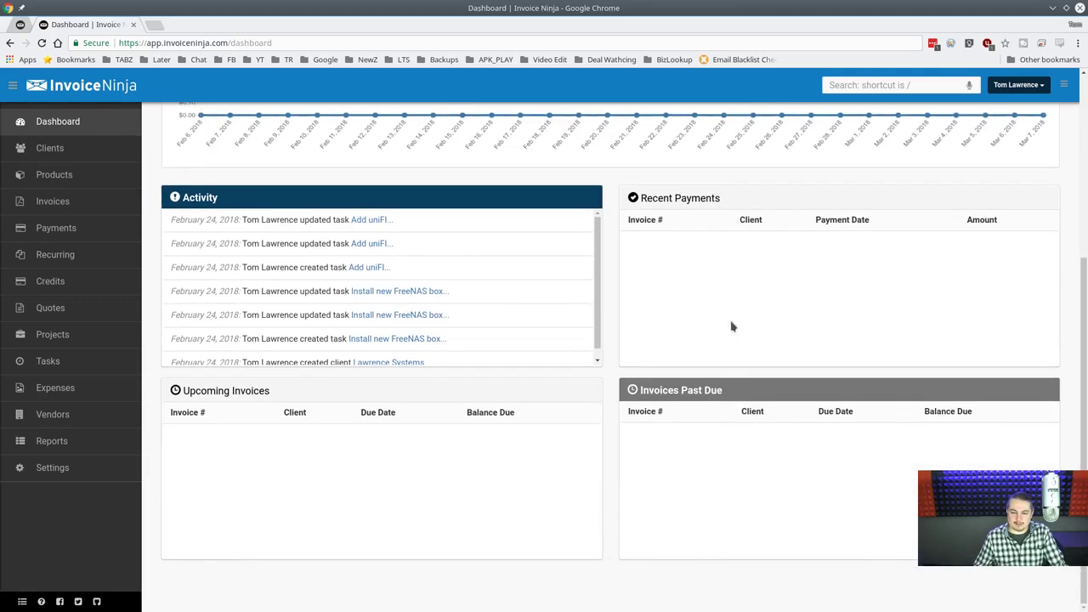
scroll(641, 396, "up", 4)
scroll(642, 395, "down", 4)
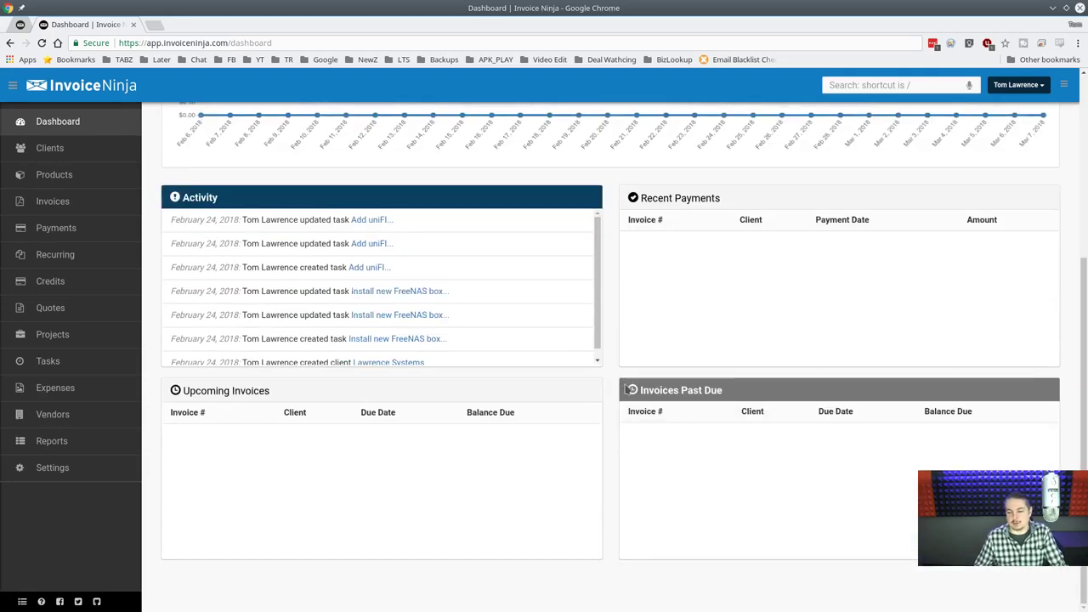
scroll(626, 384, "up", 7)
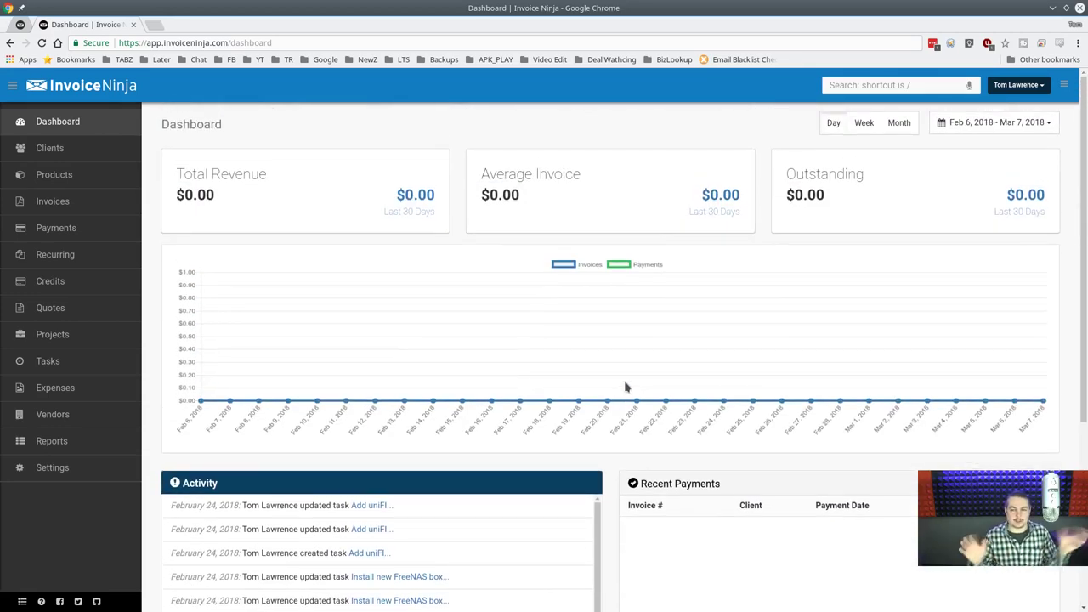
Start a new product from the products list and name it 'Design Work'.
left_click(30, 177)
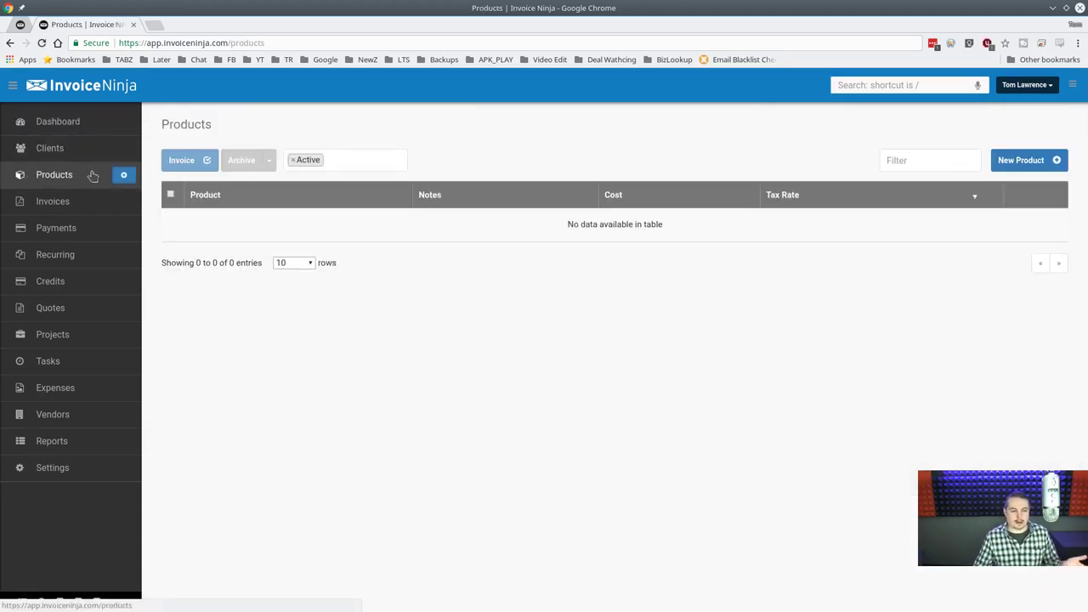
left_click(124, 176)
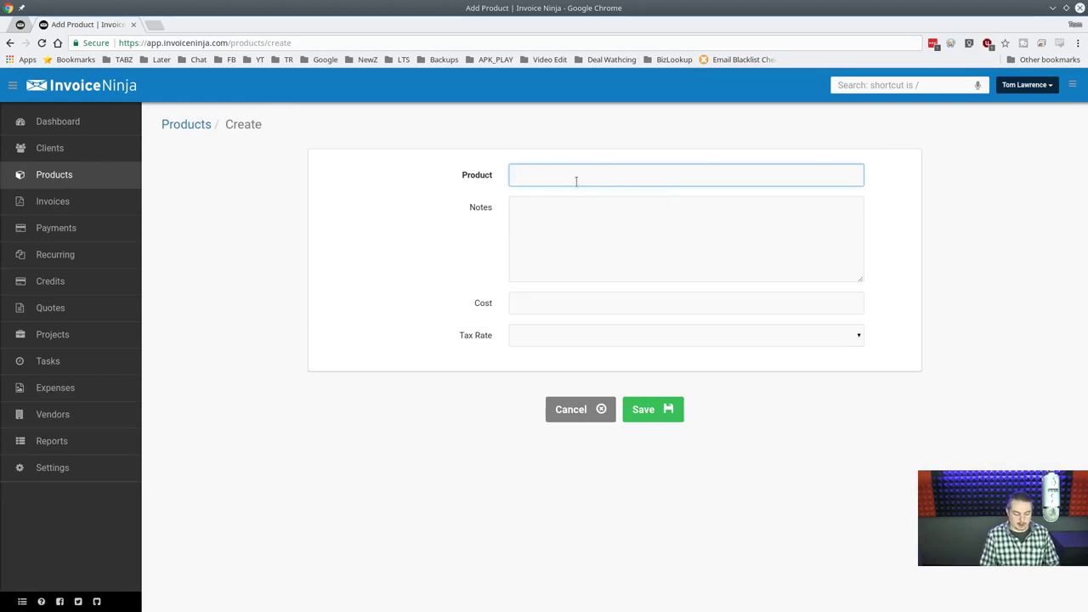
type("Served")
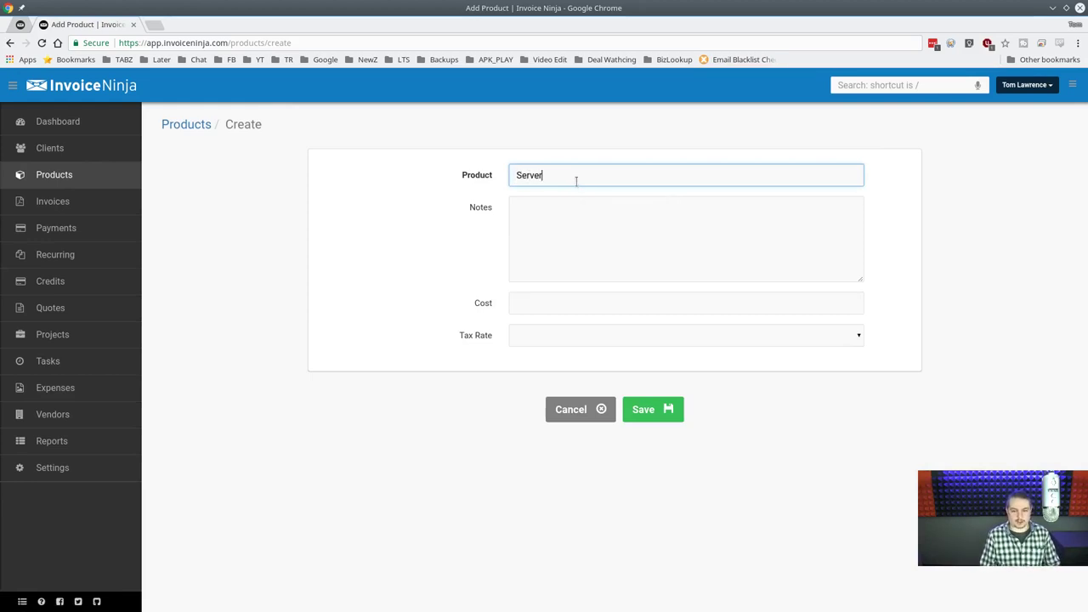
key("BackSpace")
key("BackSpace")
type("ice")
key("ctrl+a")
key("BackSpace")
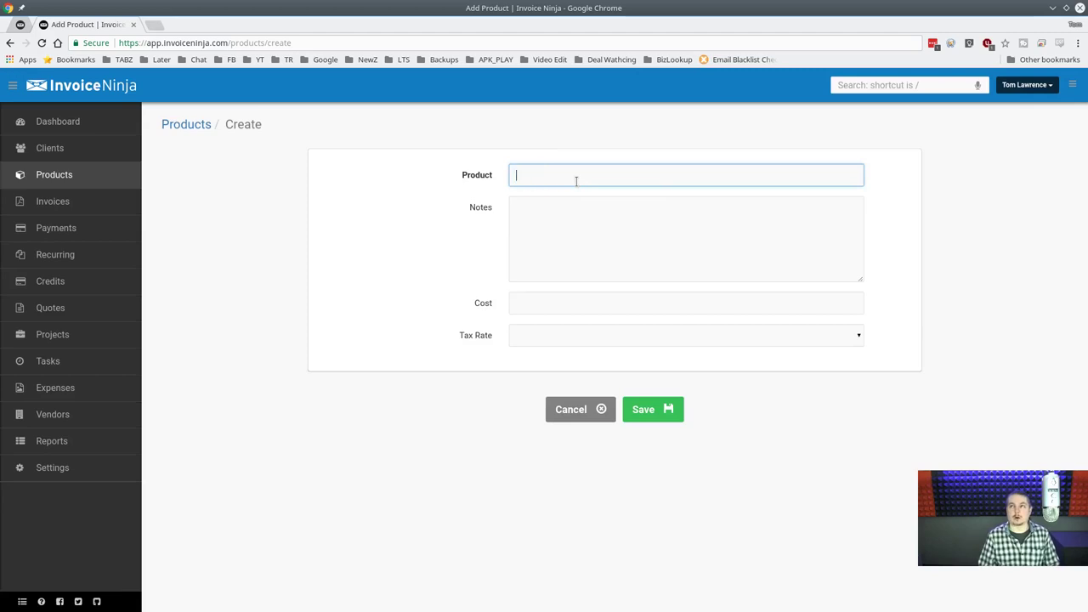
type("D")
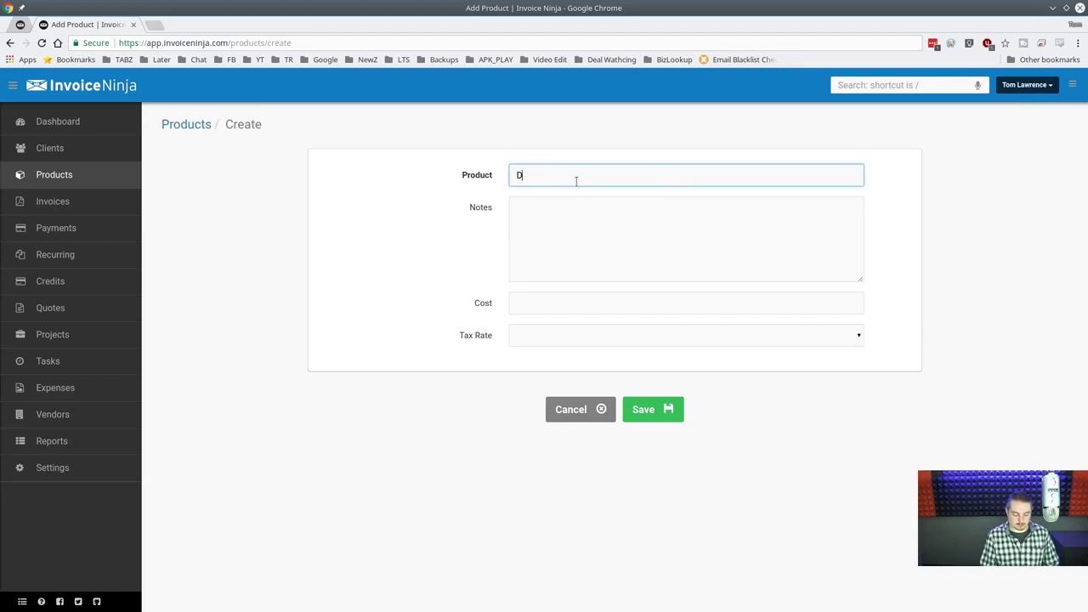
type("esign Work")
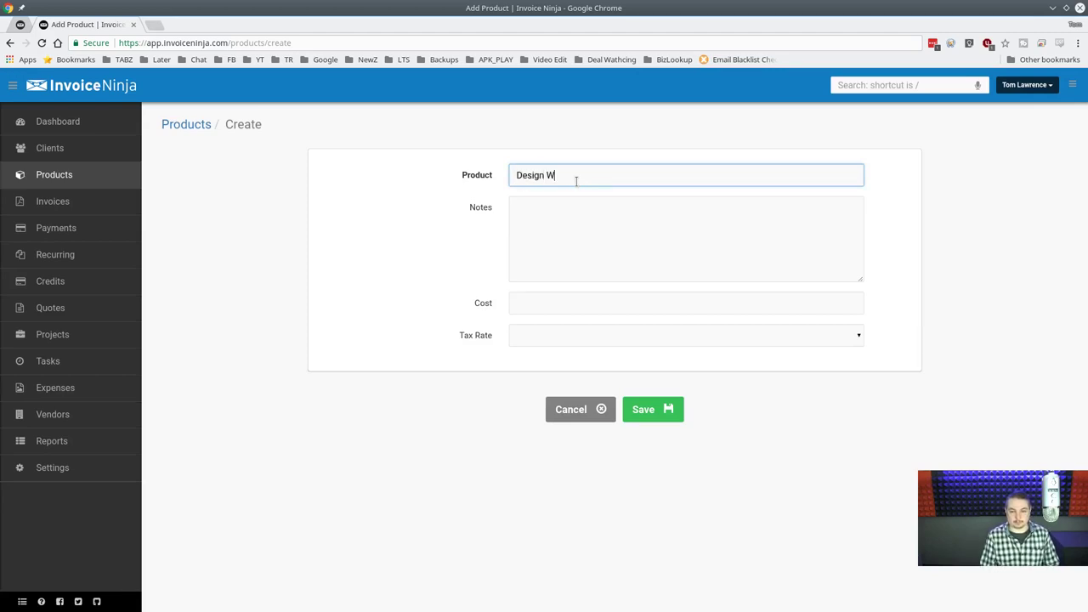
key("Tab")
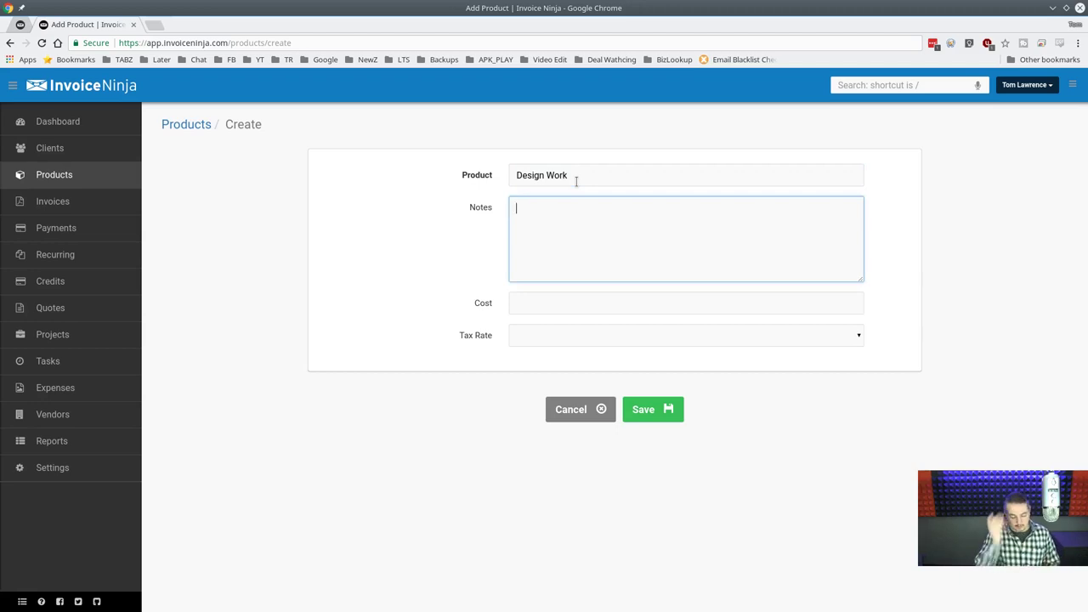
Give Design Work a cost of 150 with no tax rate and save it.
left_click(564, 302)
left_click(566, 335)
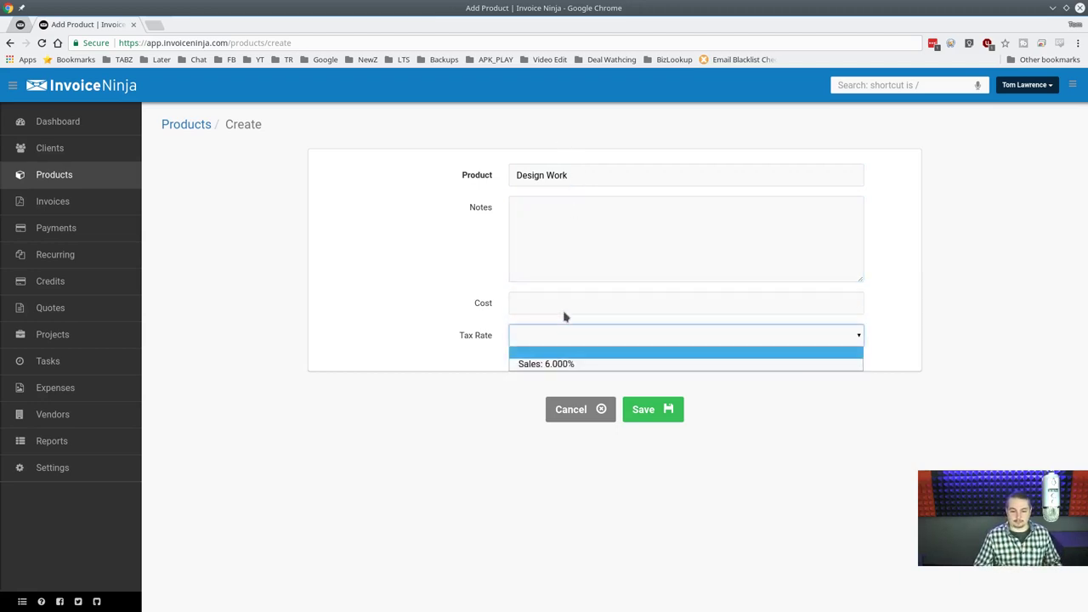
left_click(565, 333)
left_click(563, 304)
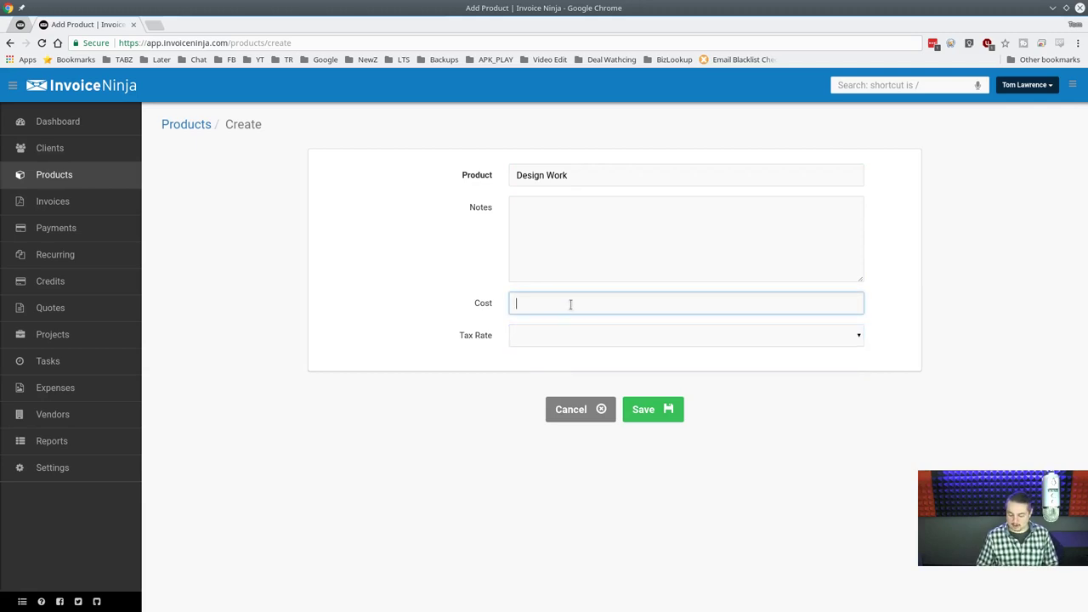
type("150")
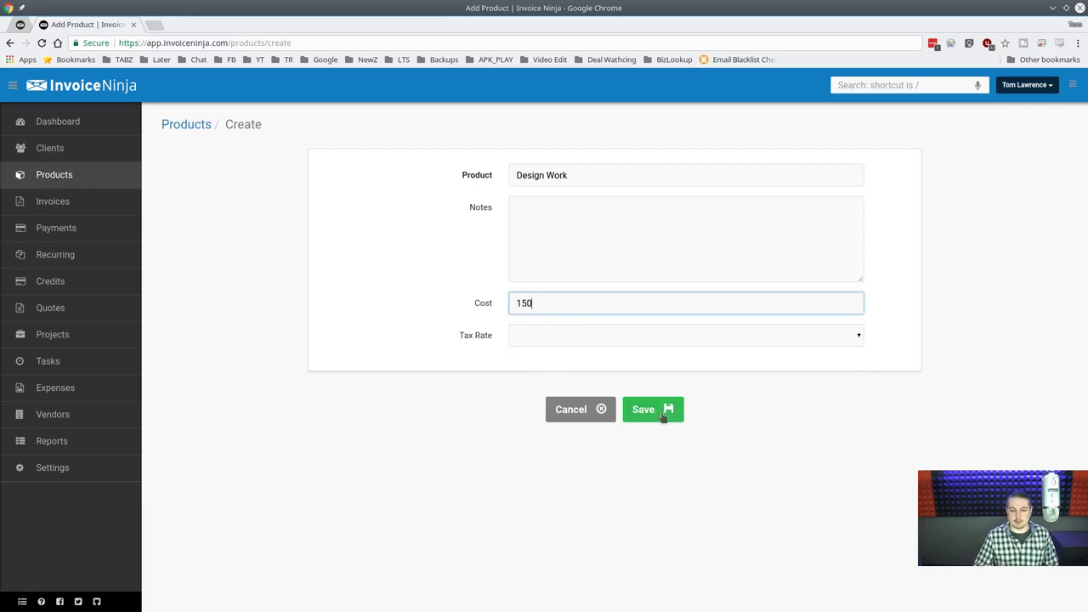
left_click(664, 416)
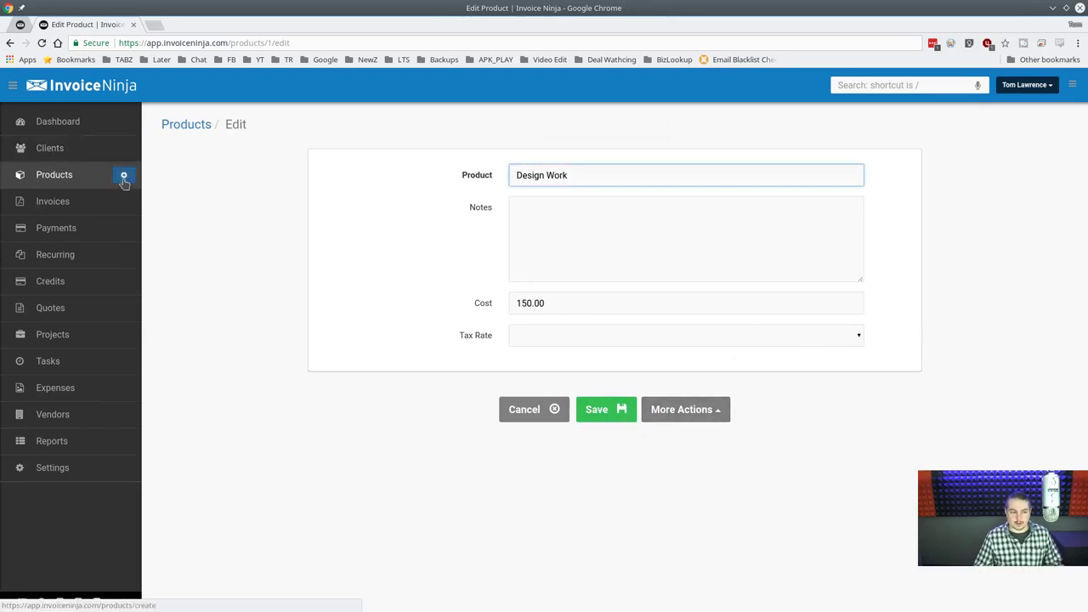
Create and save the 'On Site Service' product at a cost of 200.
left_click(124, 176)
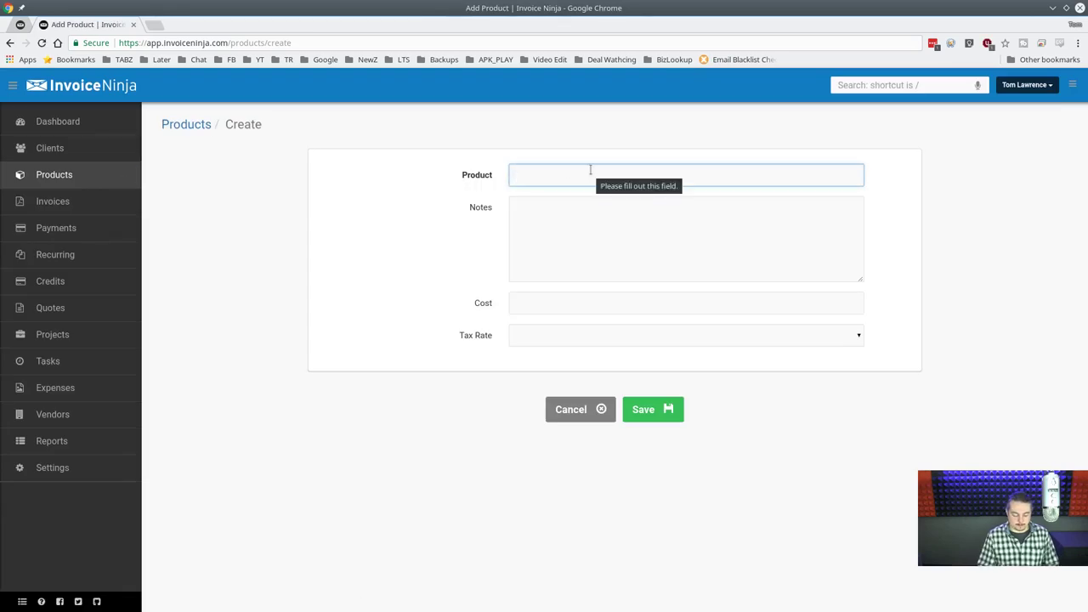
type("On ")
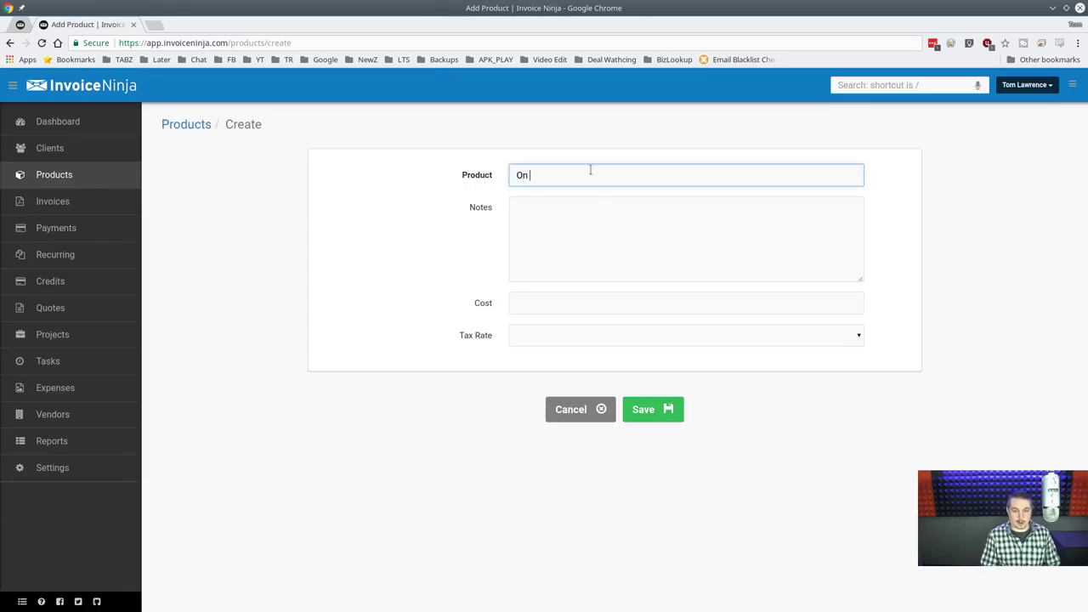
type("Site Serv")
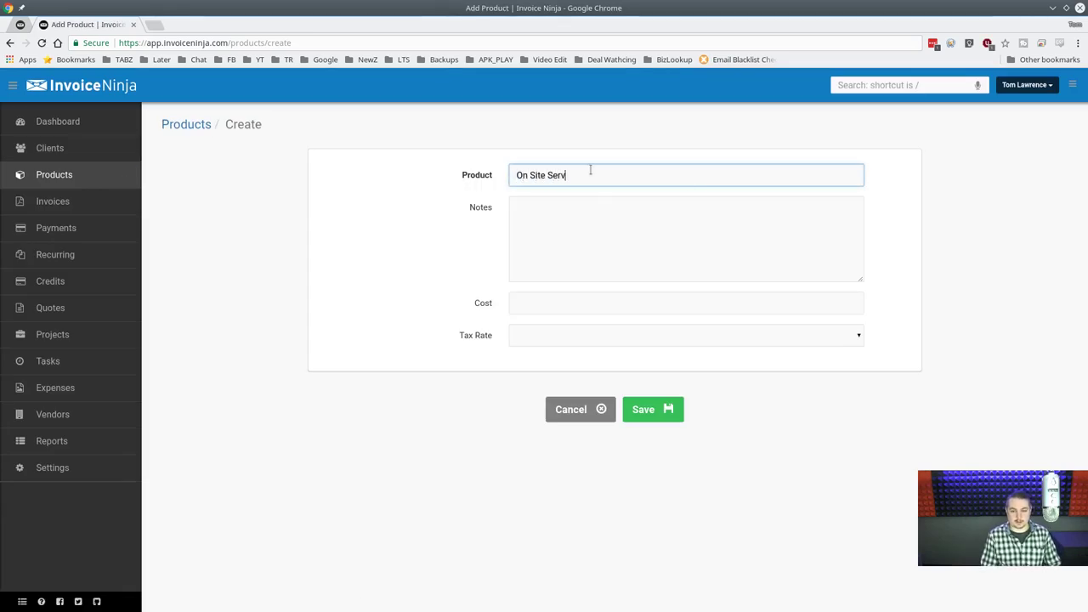
type("ice")
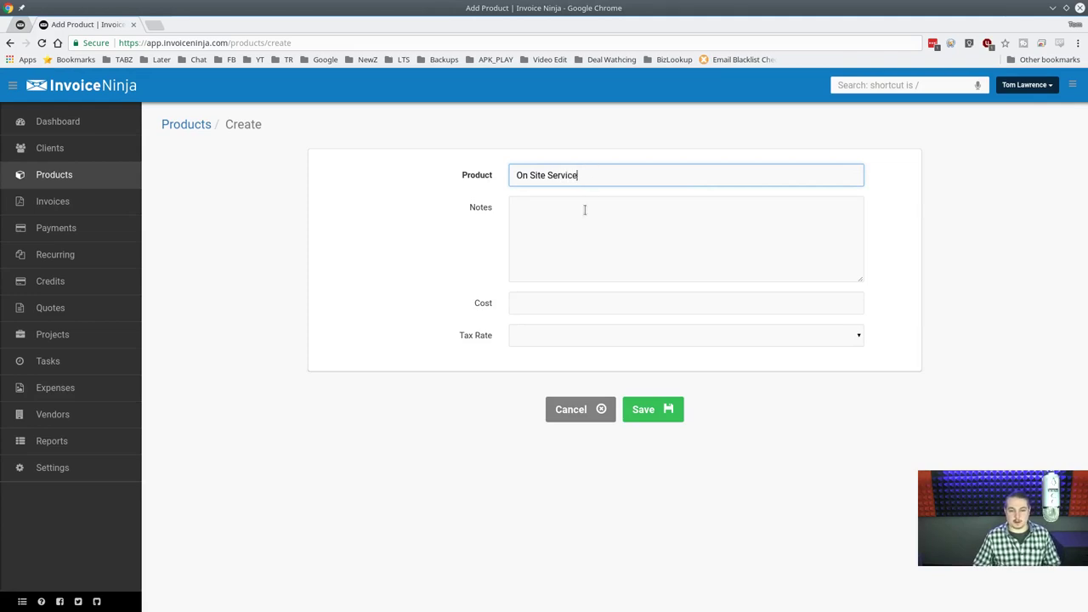
left_click(575, 304)
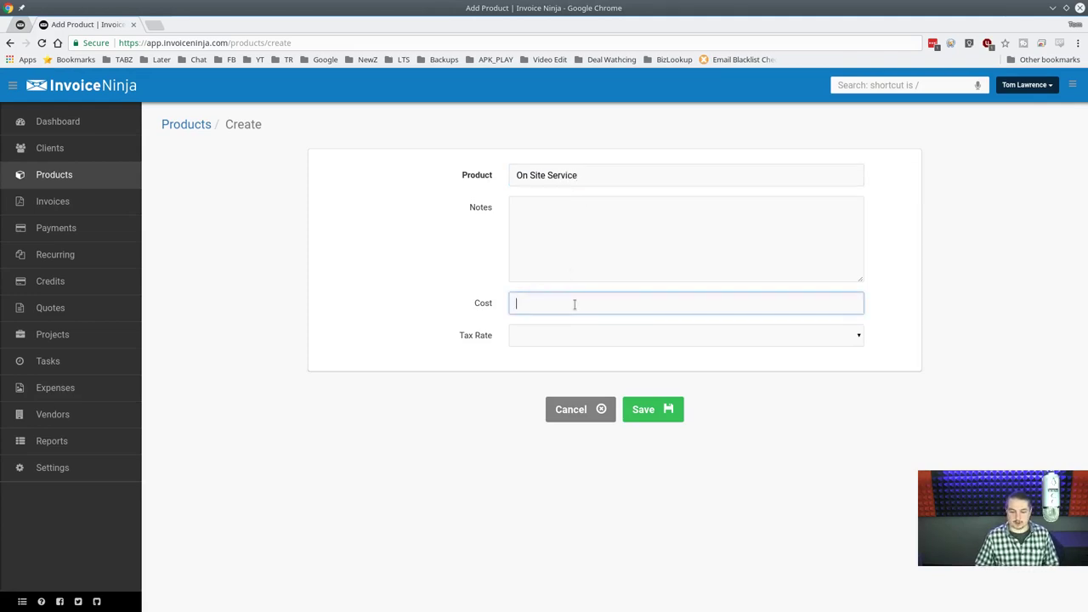
type("150")
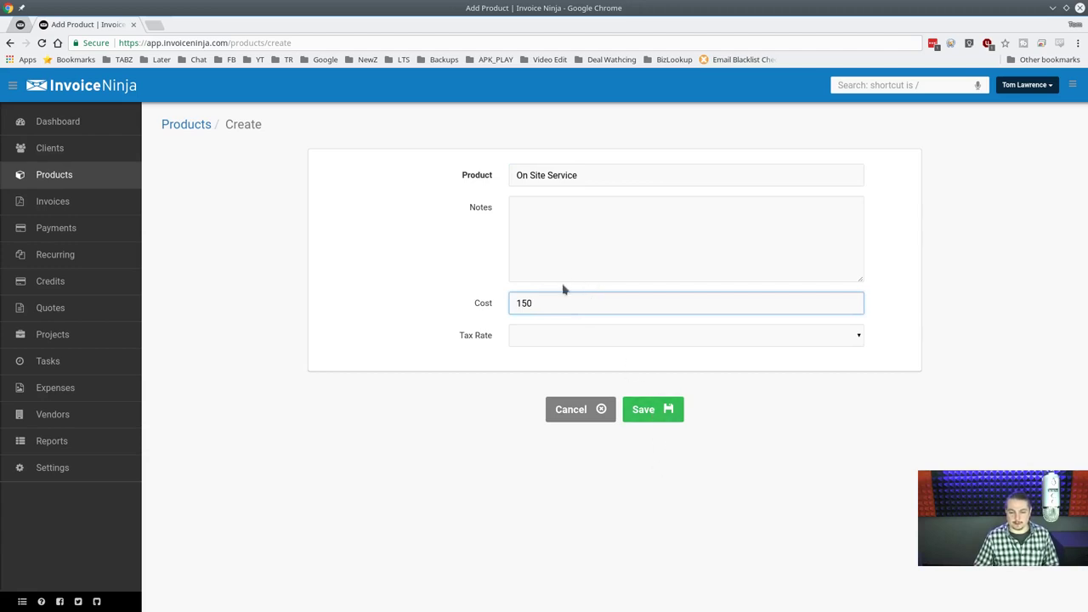
double_click(566, 303)
type("200")
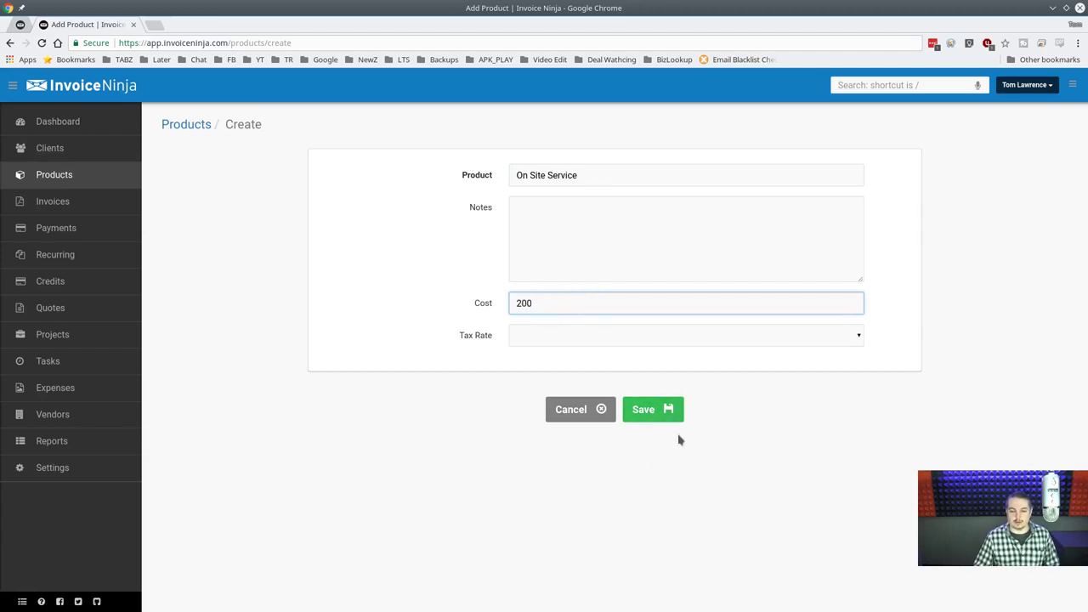
left_click(671, 413)
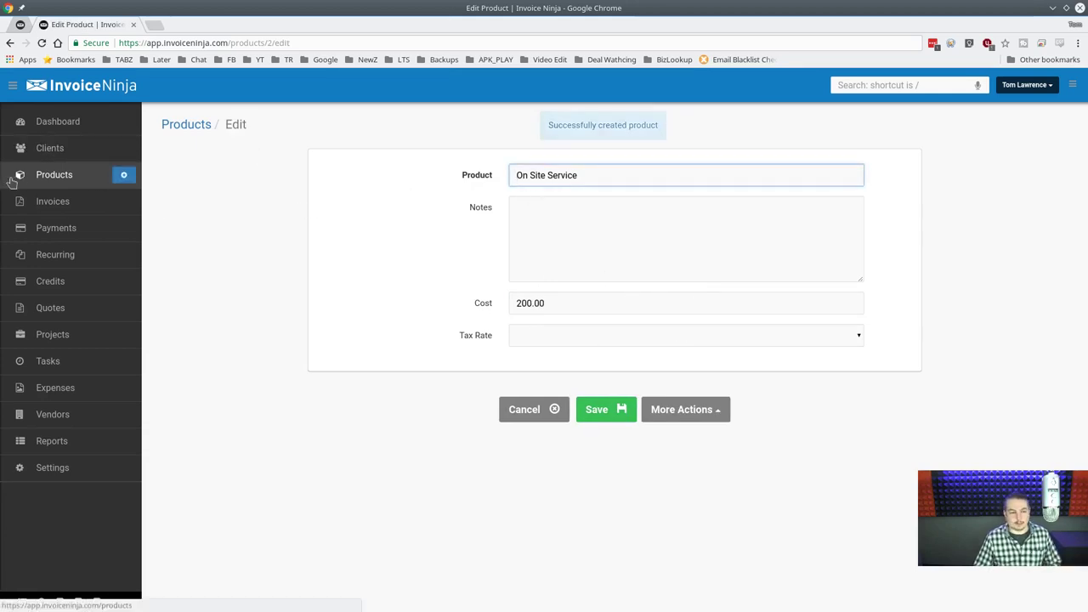
Add 'Setup FreeNAS System' at 300 with setup notes and return to the products list.
left_click(75, 181)
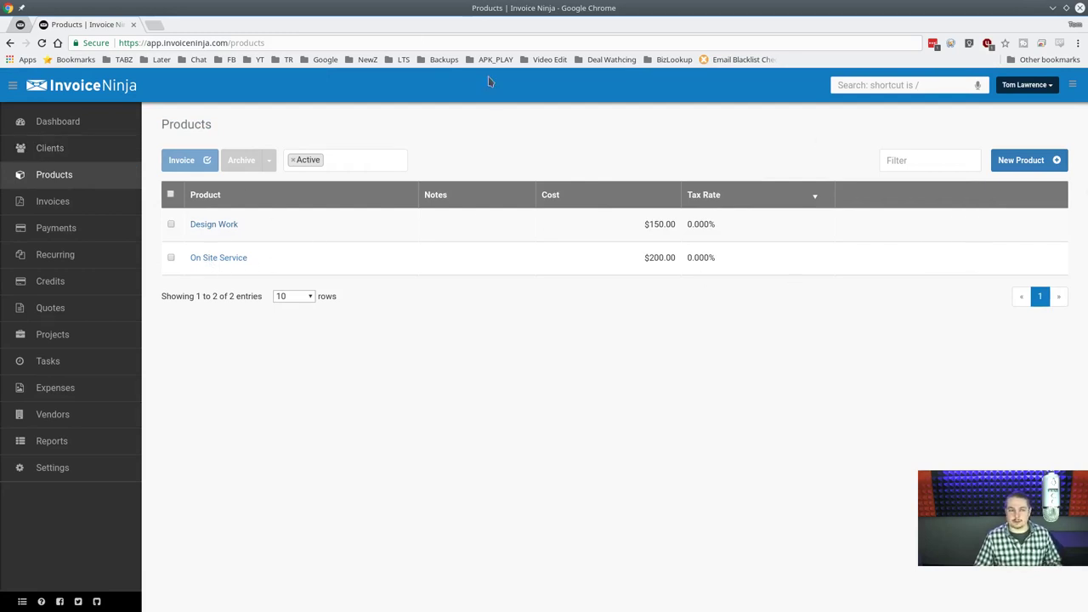
left_click(999, 161)
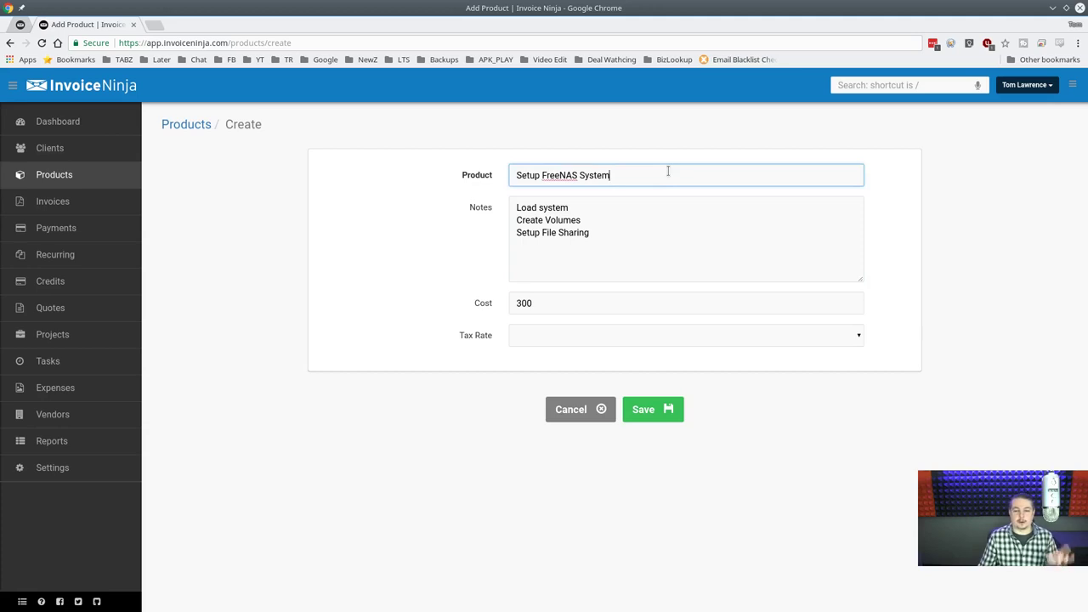
left_click(639, 228)
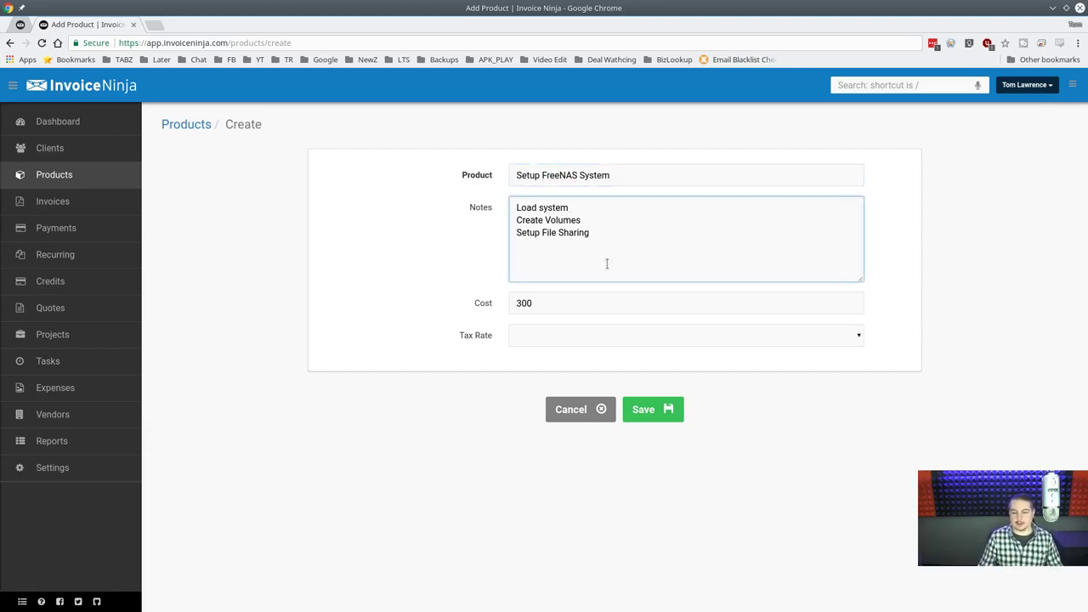
left_click(643, 412)
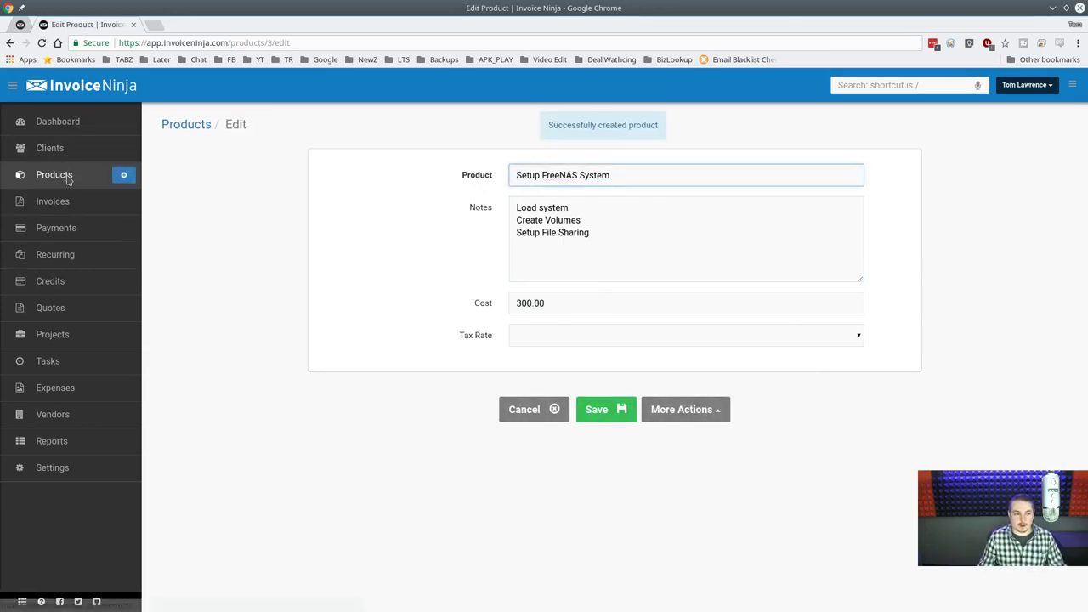
left_click(93, 174)
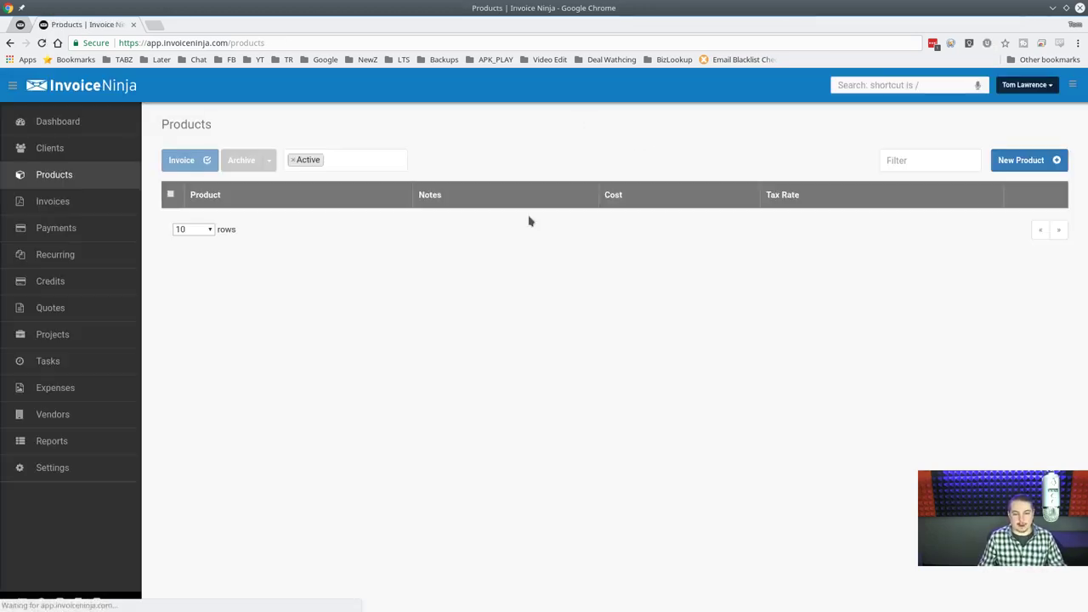
Browse the clients, products, invoices, payments, projects, quotes, credits and recurring invoice lists.
left_click(89, 152)
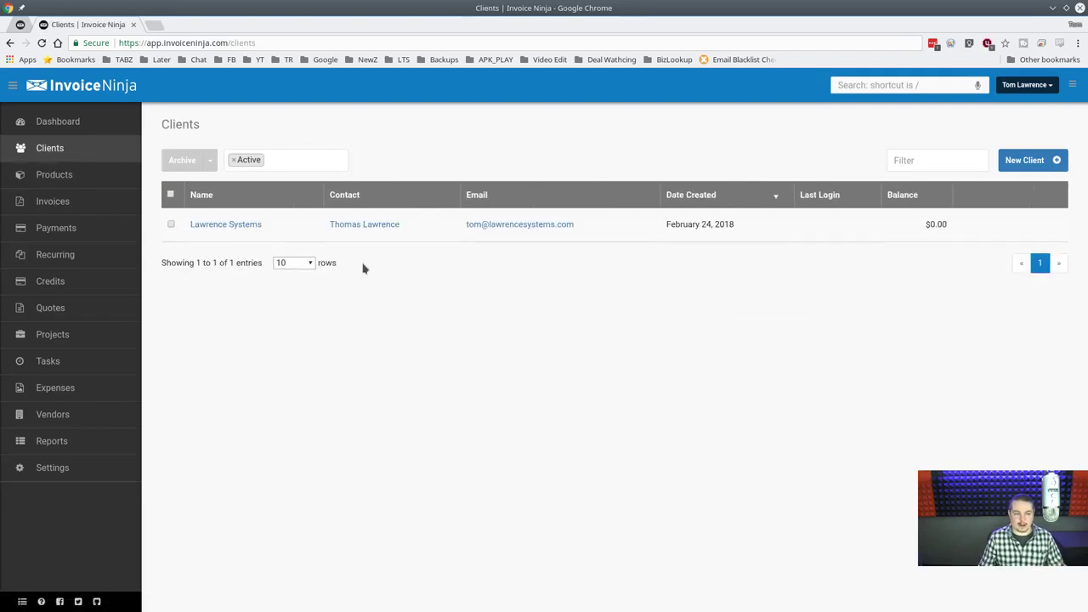
mouse_move(125, 151)
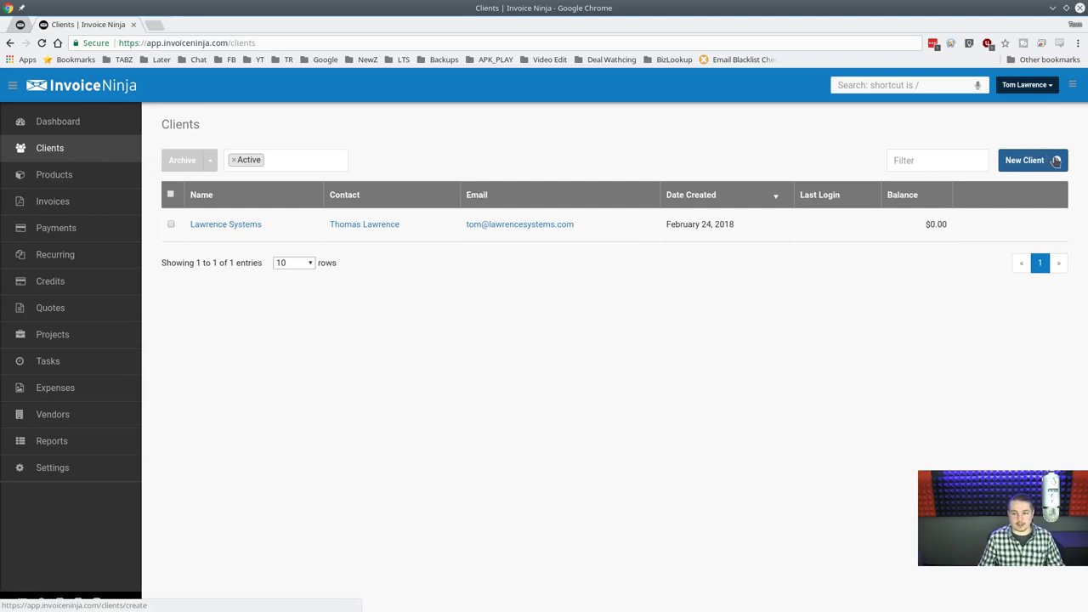
left_click(63, 178)
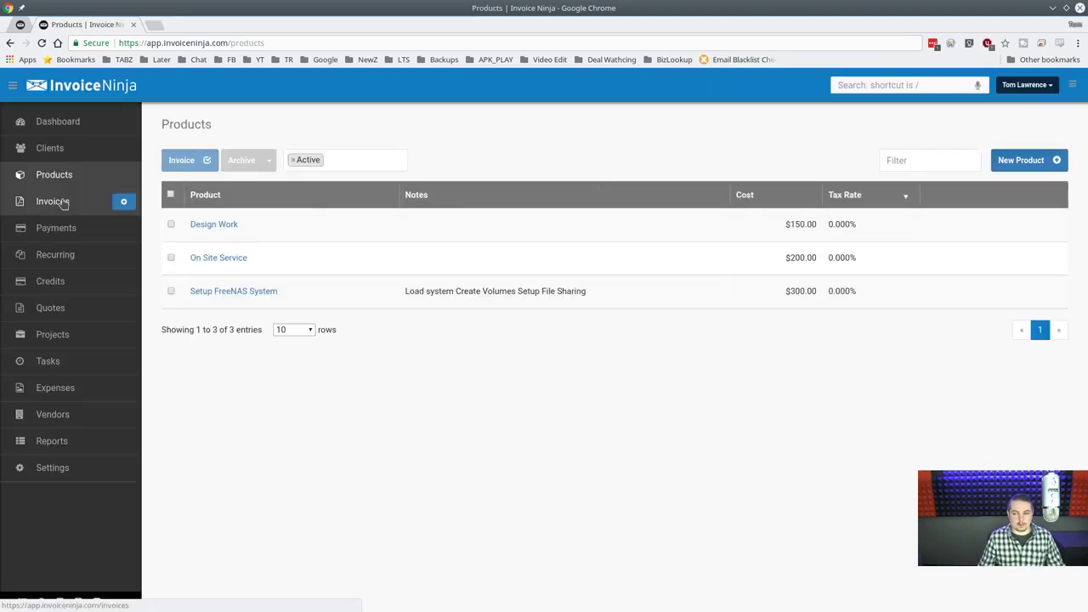
left_click(76, 197)
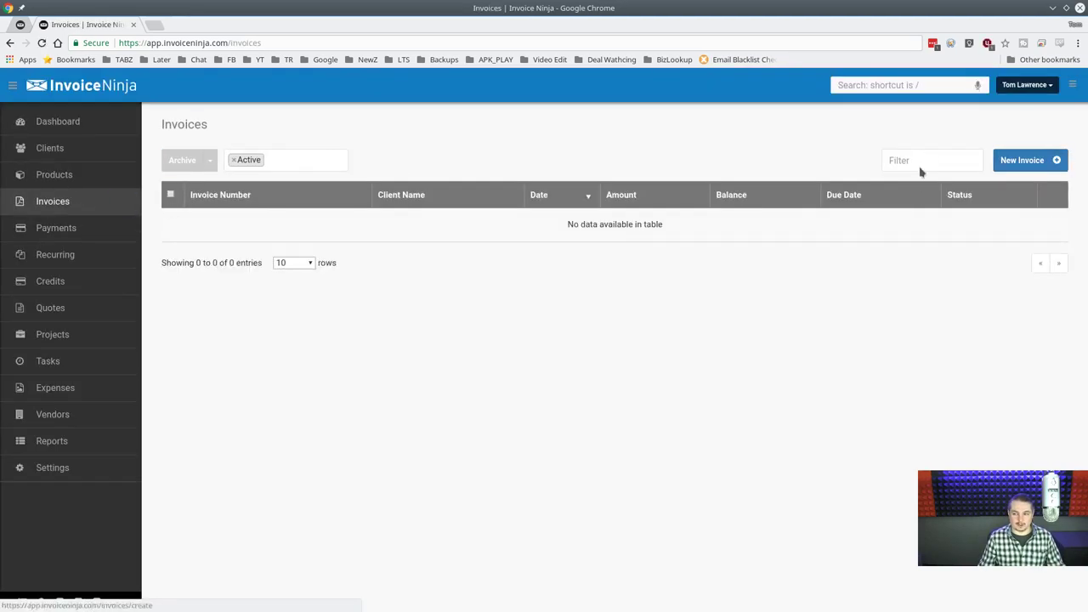
left_click(102, 233)
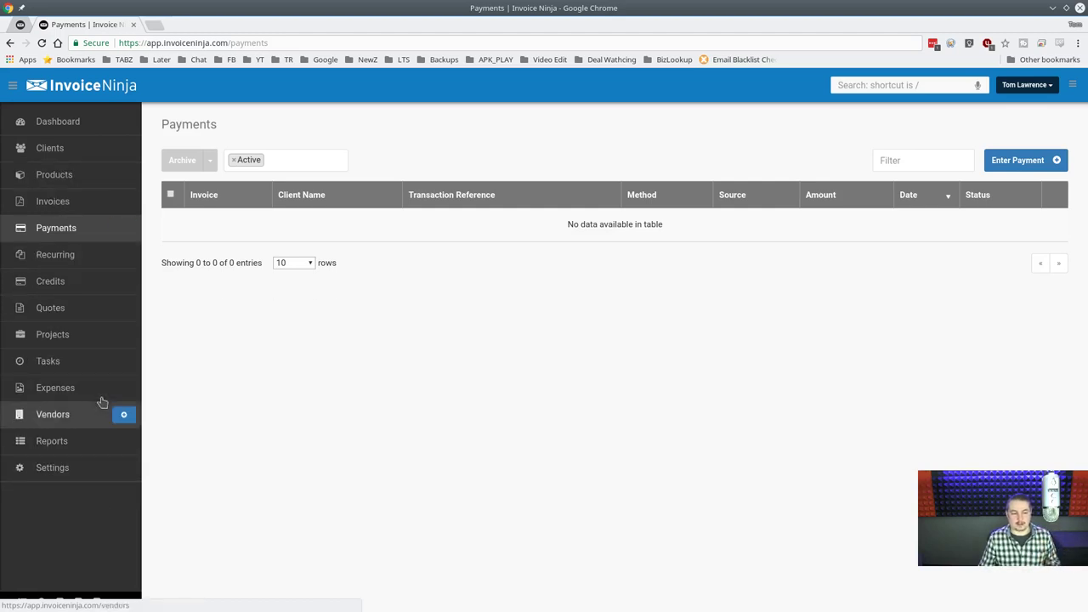
left_click(96, 336)
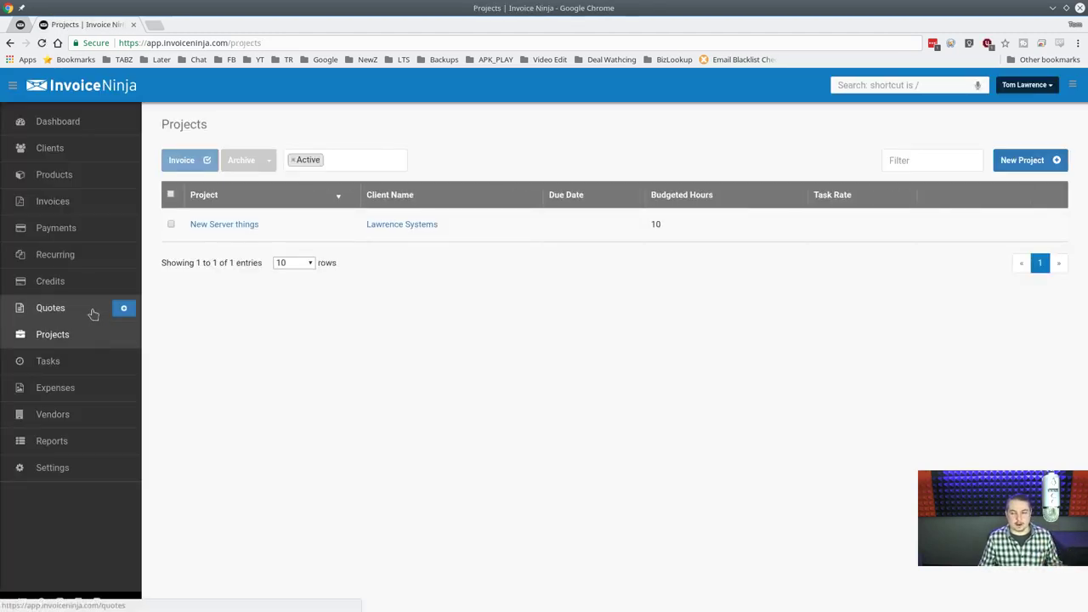
left_click(94, 317)
left_click(81, 270)
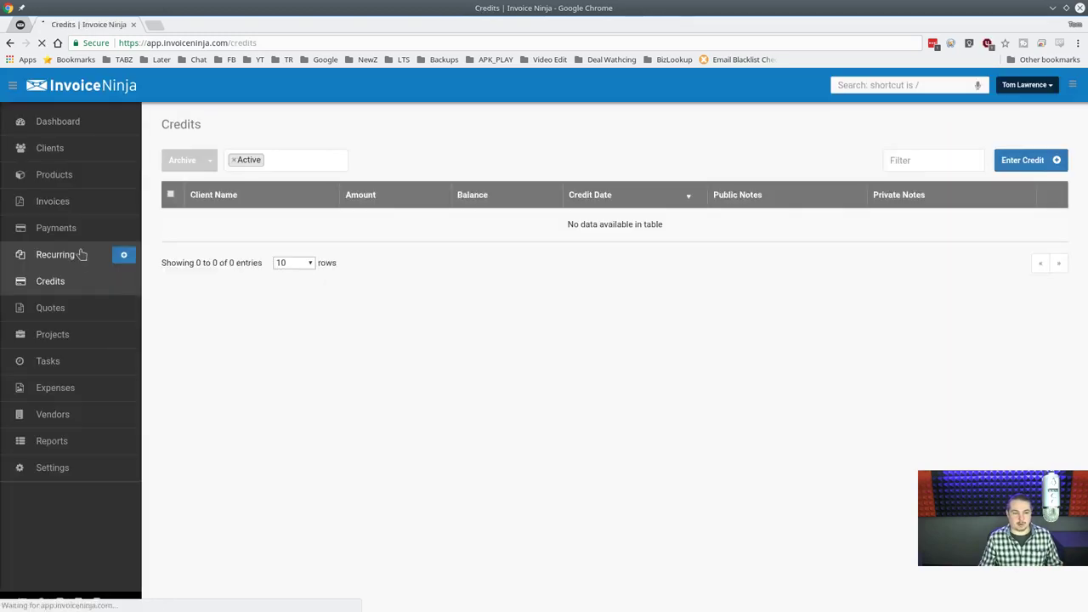
left_click(79, 252)
left_click(80, 228)
left_click(83, 160)
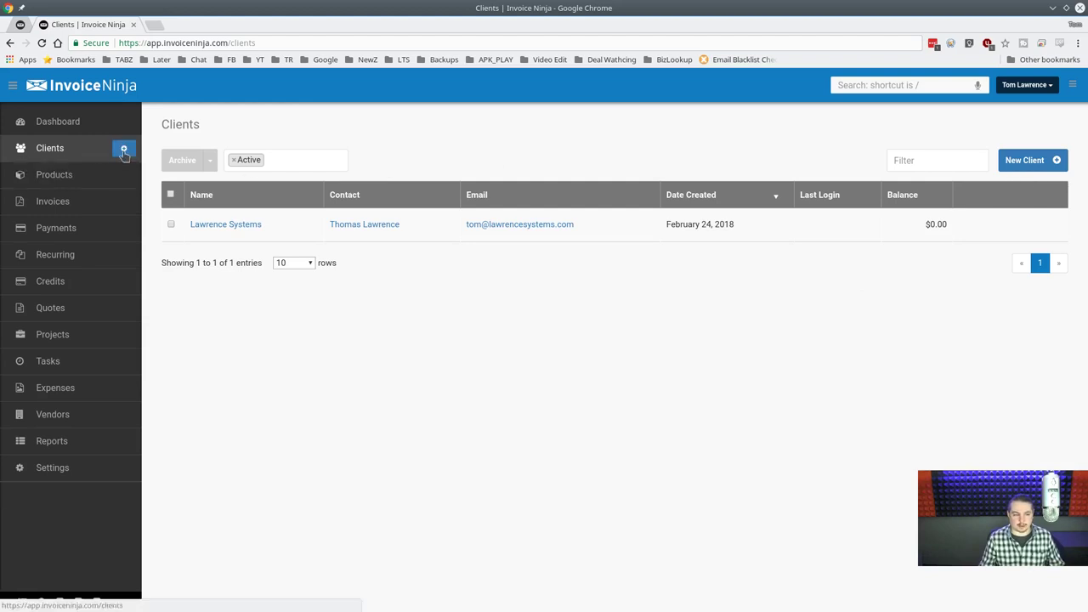
Start a new recurring invoice, then switch to a blank new client form.
mouse_move(134, 156)
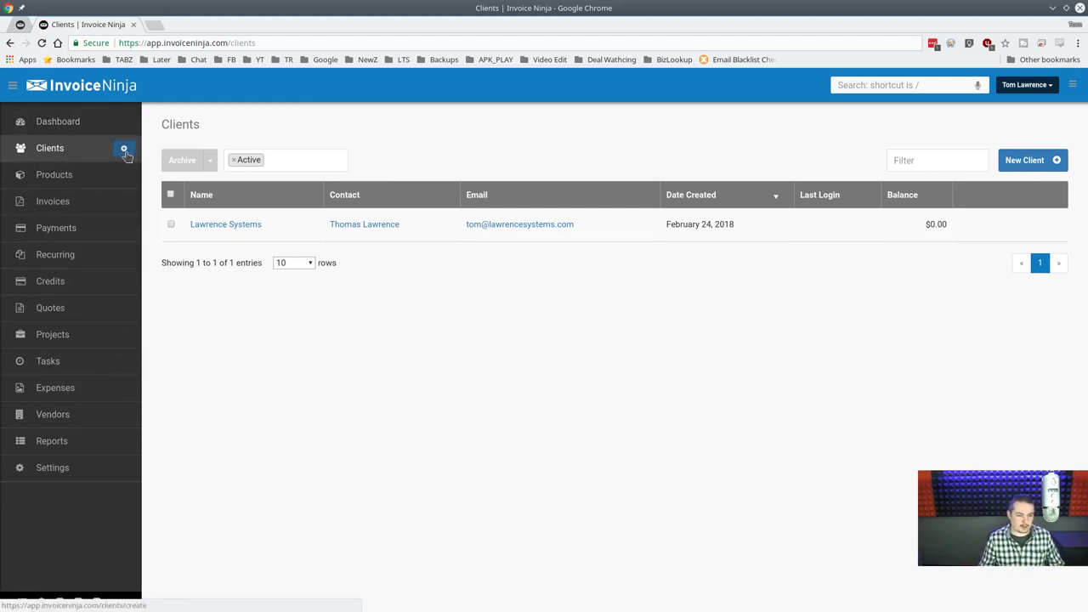
mouse_move(122, 231)
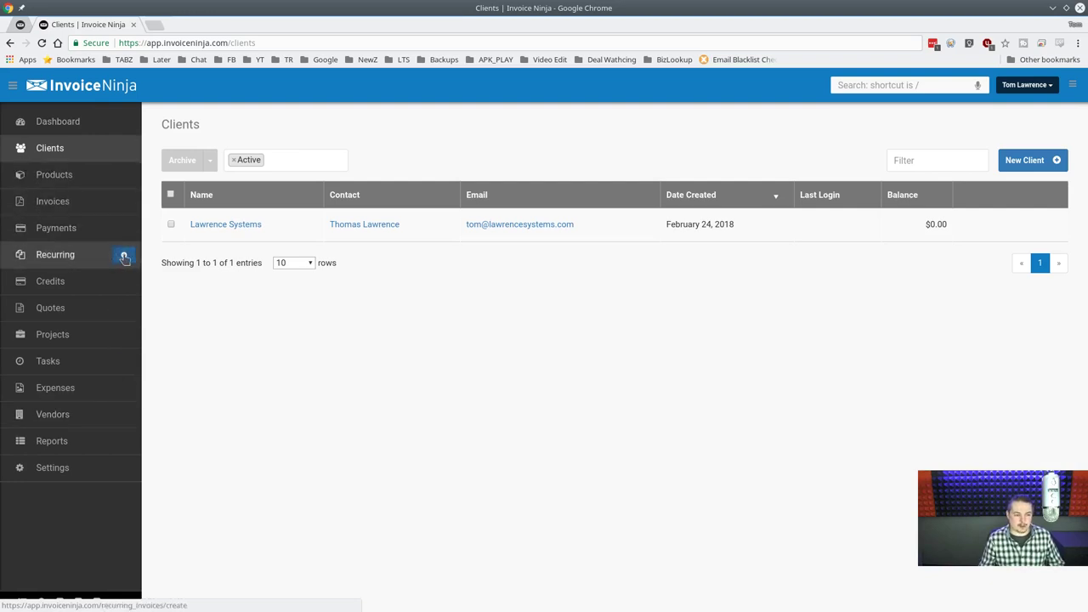
left_click(125, 257)
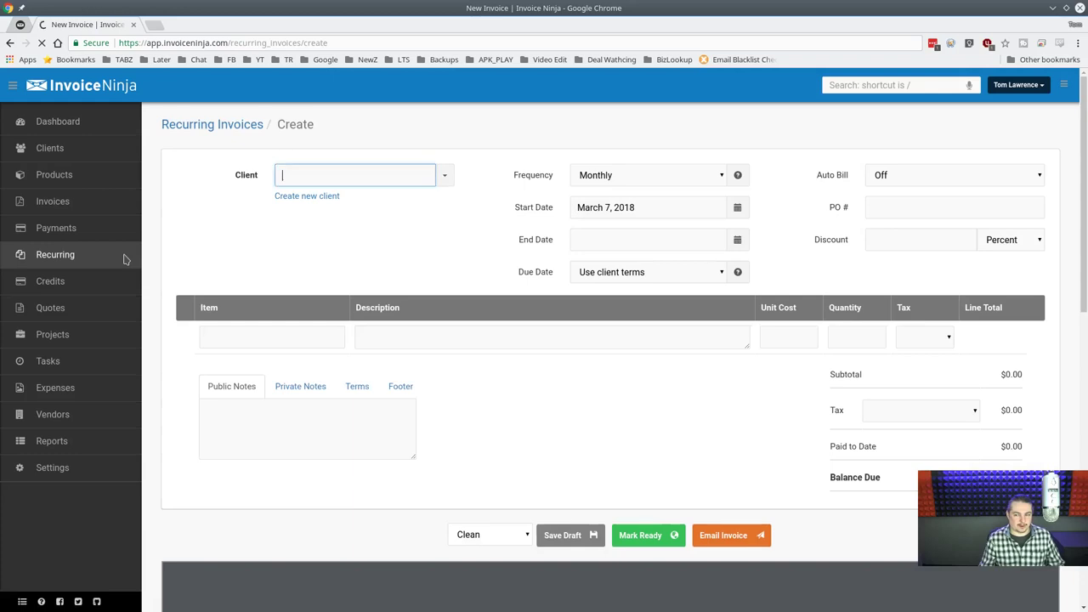
left_click(123, 154)
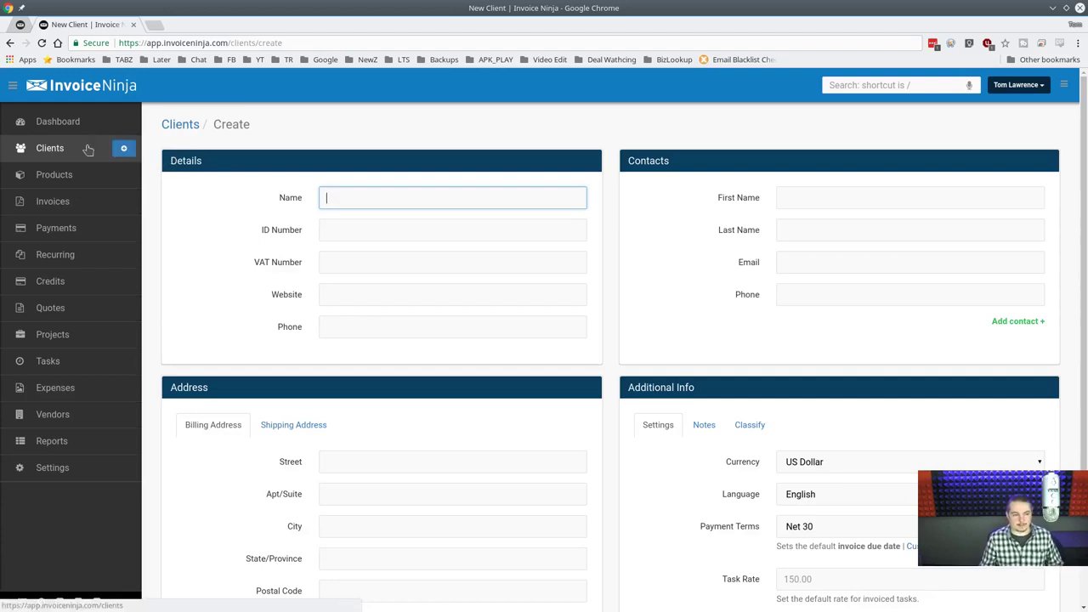
Start a fresh client record and paste the company name into the Name field.
left_click(85, 149)
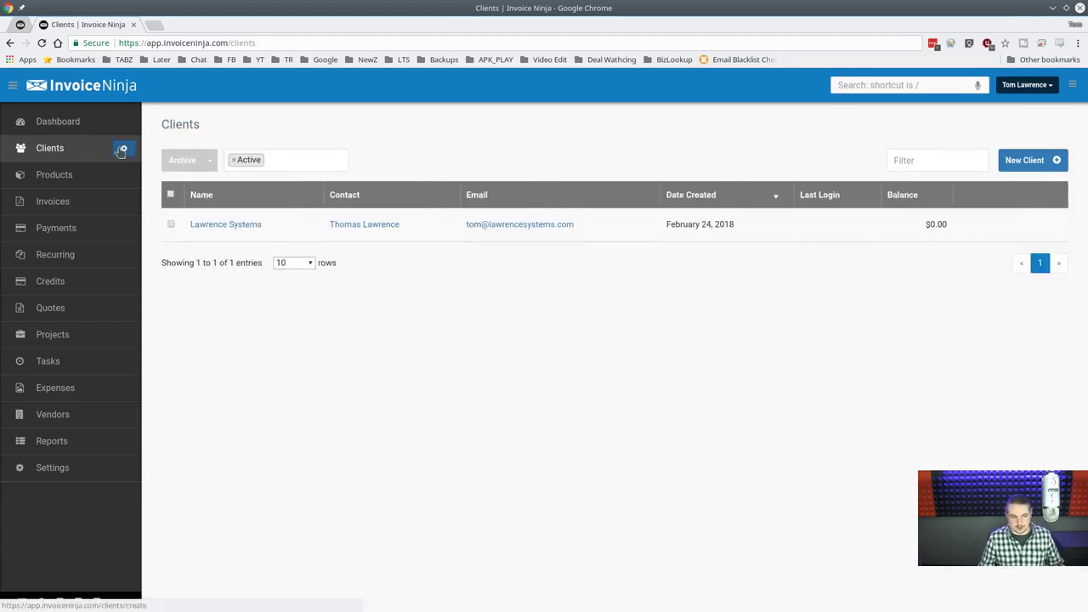
left_click(122, 150)
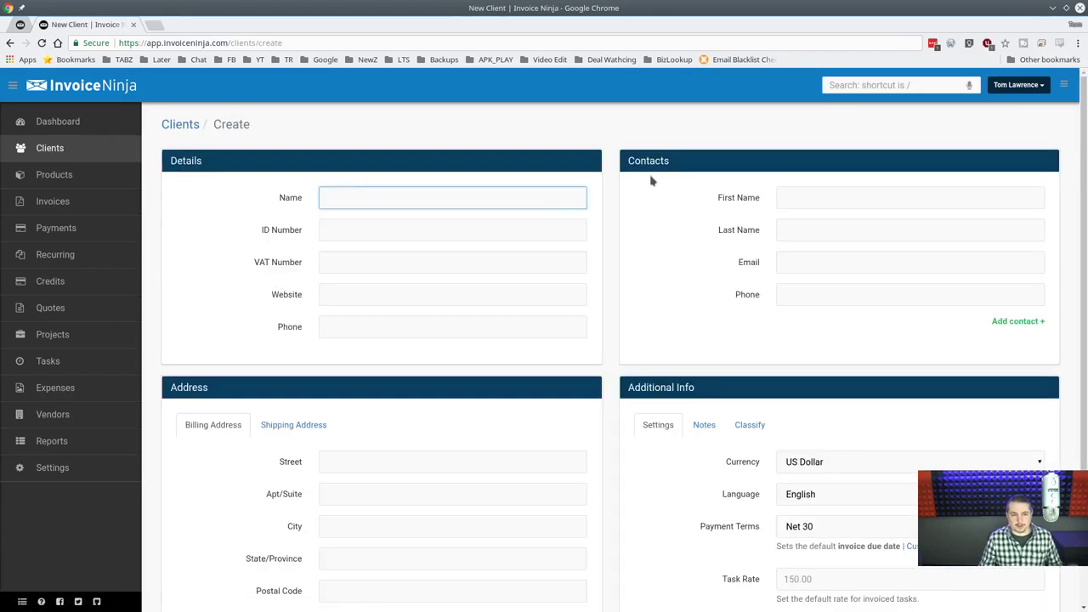
key("alt+Tab")
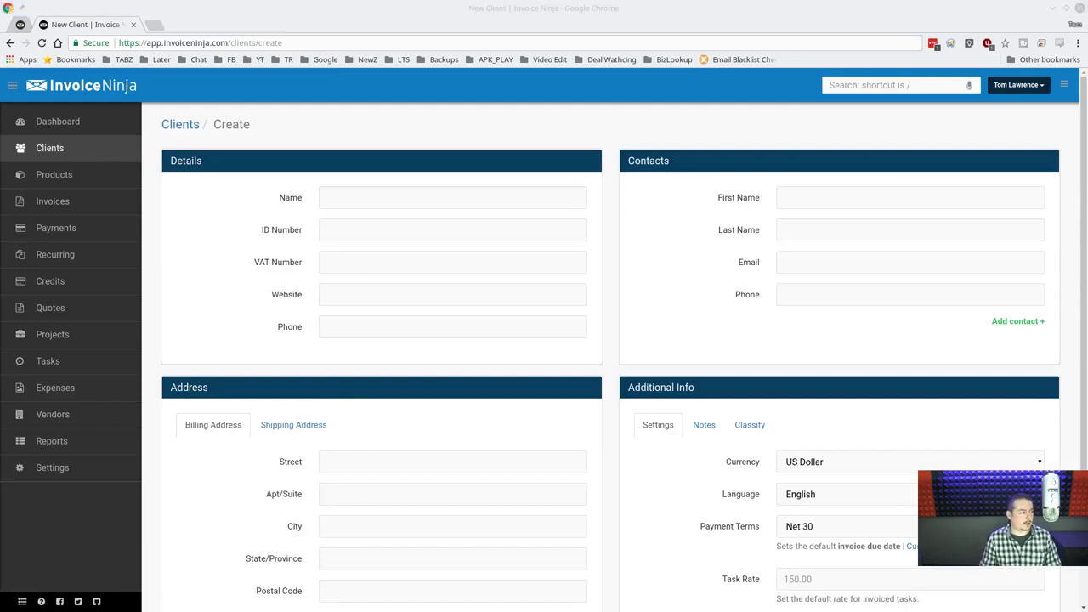
left_click(448, 201)
type("Dewey Cheatham & Howe")
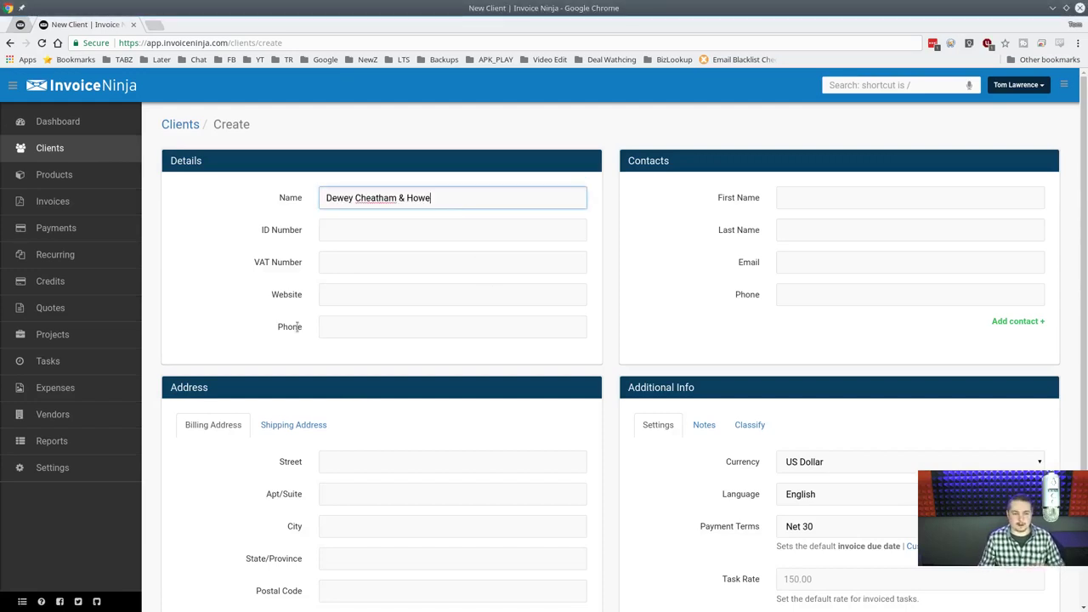
key("alt+Tab")
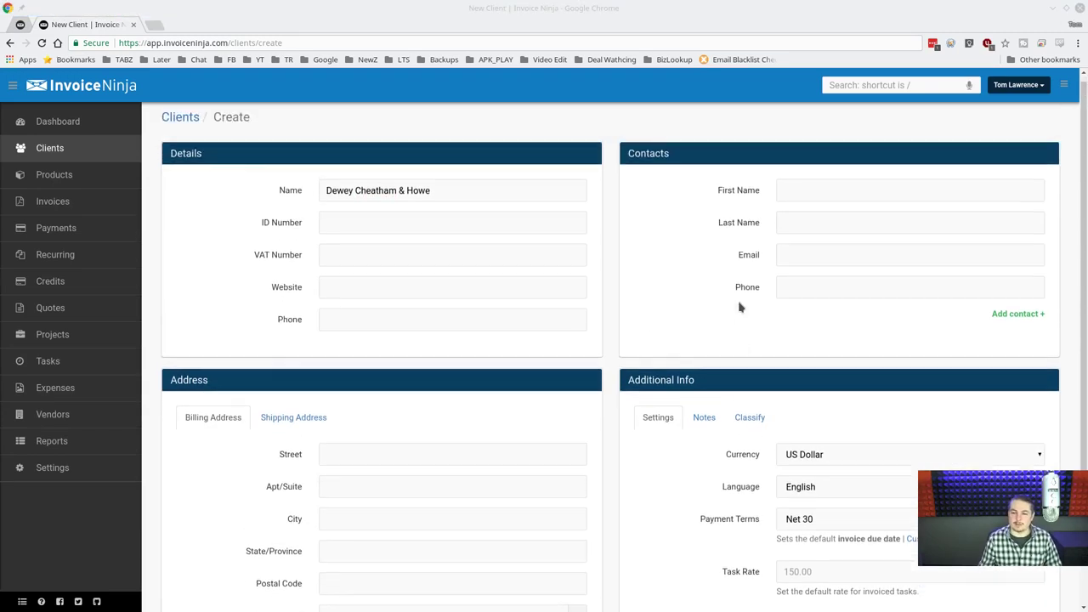
Enter the client's billing street, city, state and postal code.
left_click(350, 460)
scroll(516, 418, "down", 3)
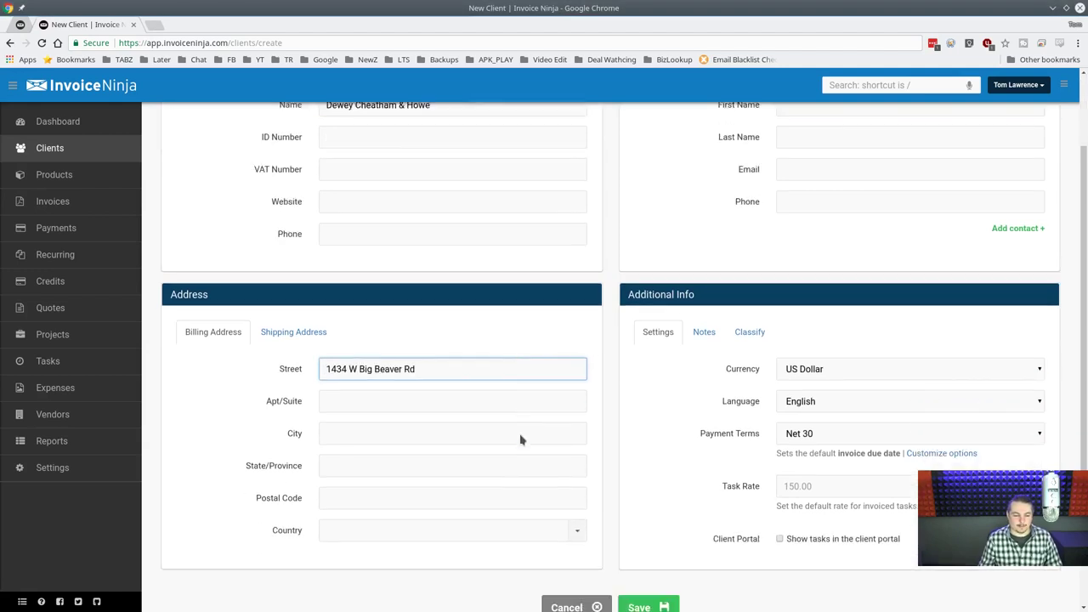
left_click(238, 459)
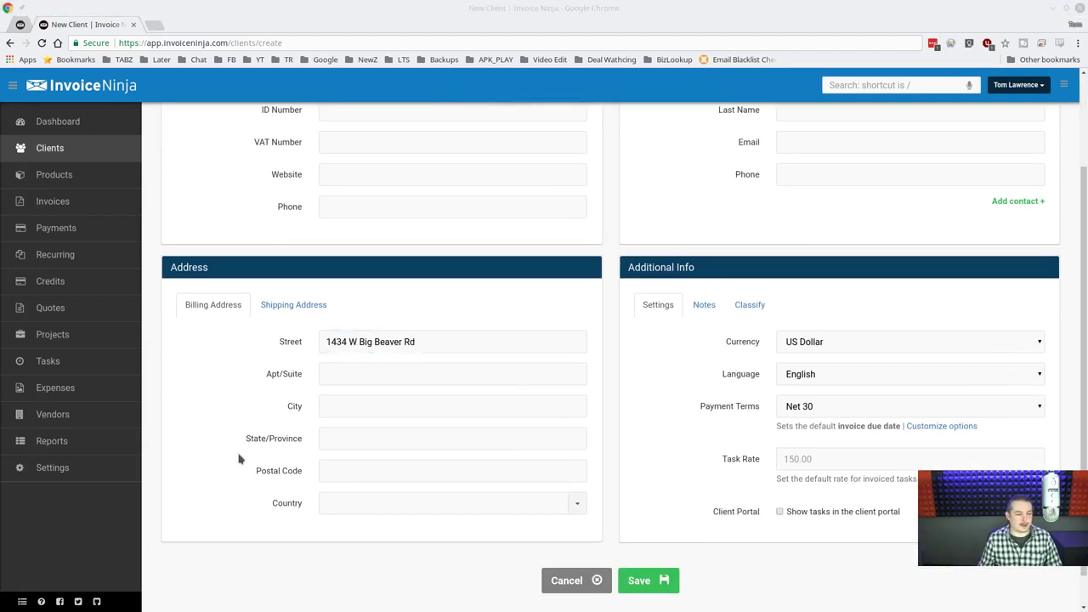
left_click(405, 406)
type("Troy")
left_click(433, 439)
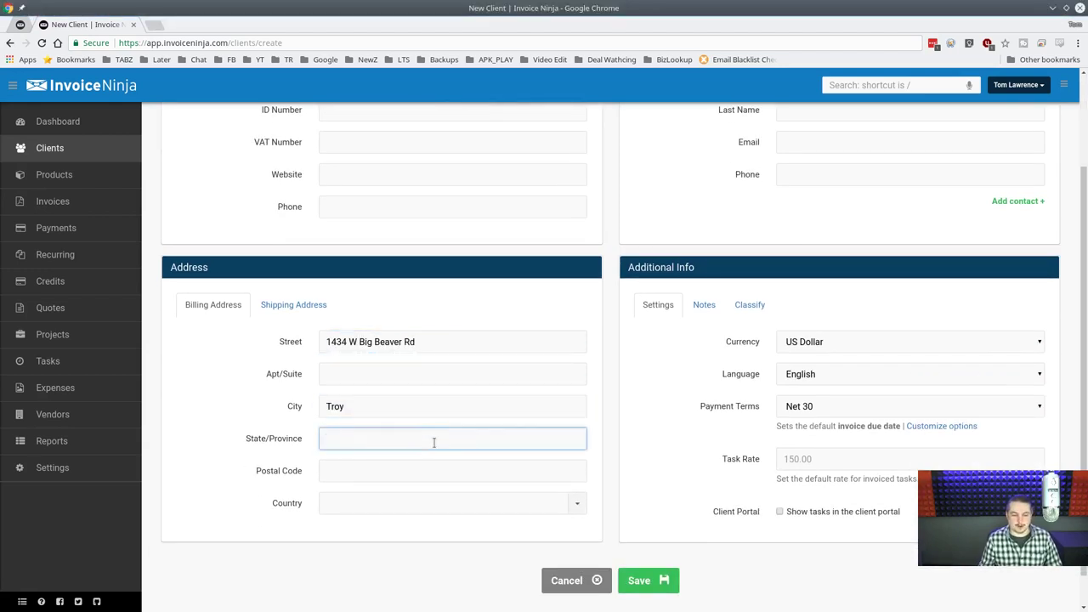
key("Tab")
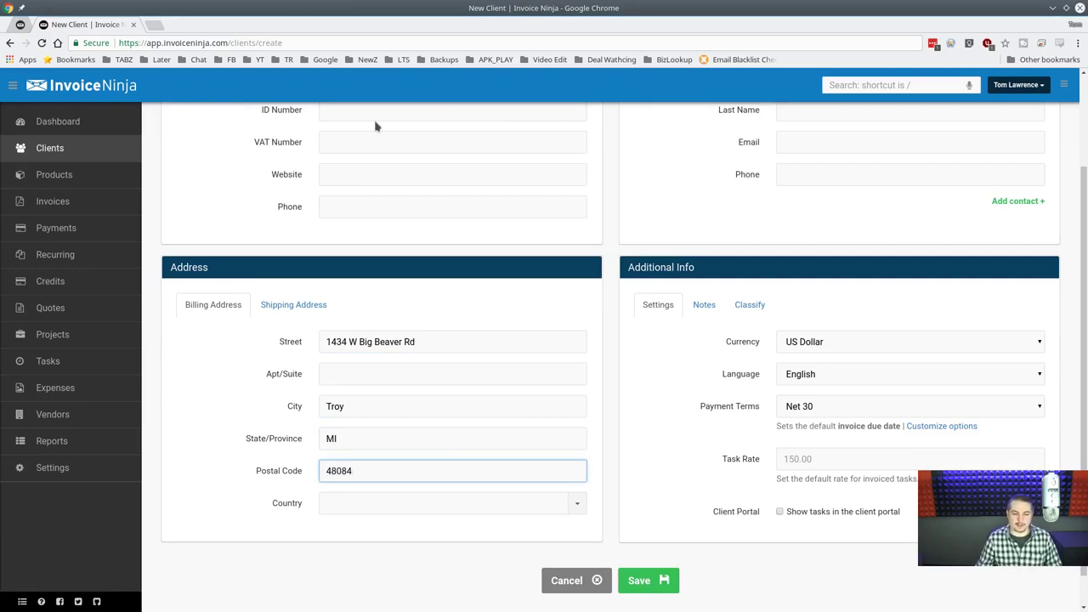
left_click(468, 341)
scroll(499, 443, "up", 3)
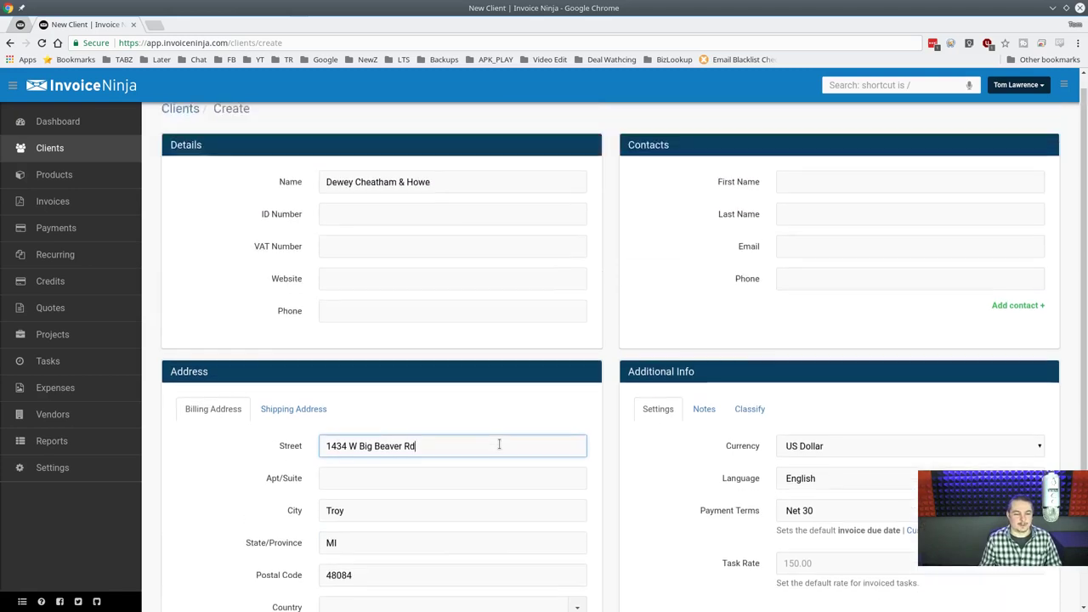
scroll(495, 427, "down", 3)
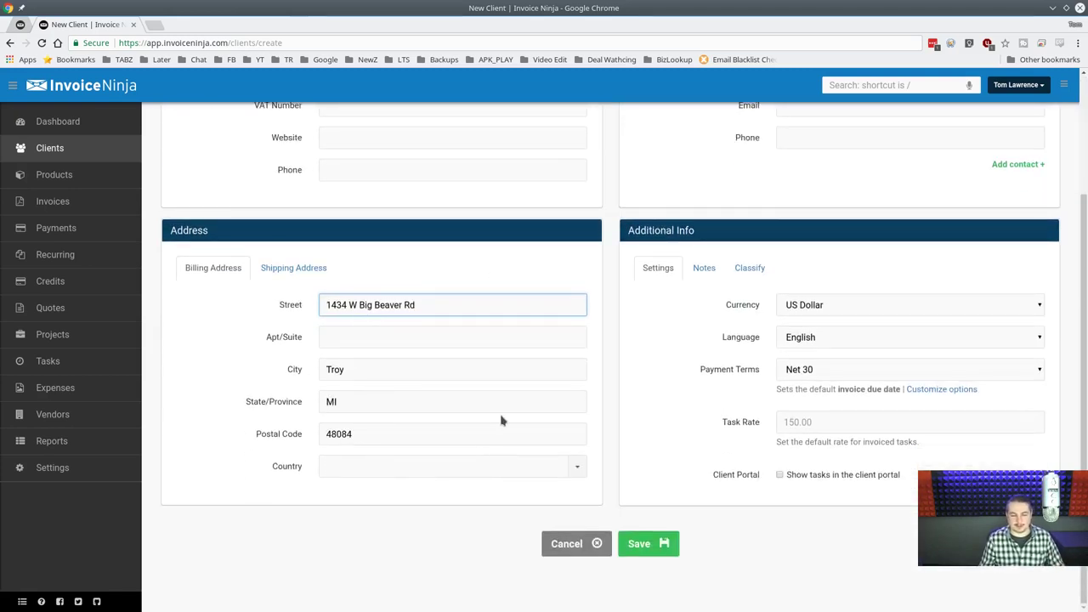
scroll(501, 422, "up", 2)
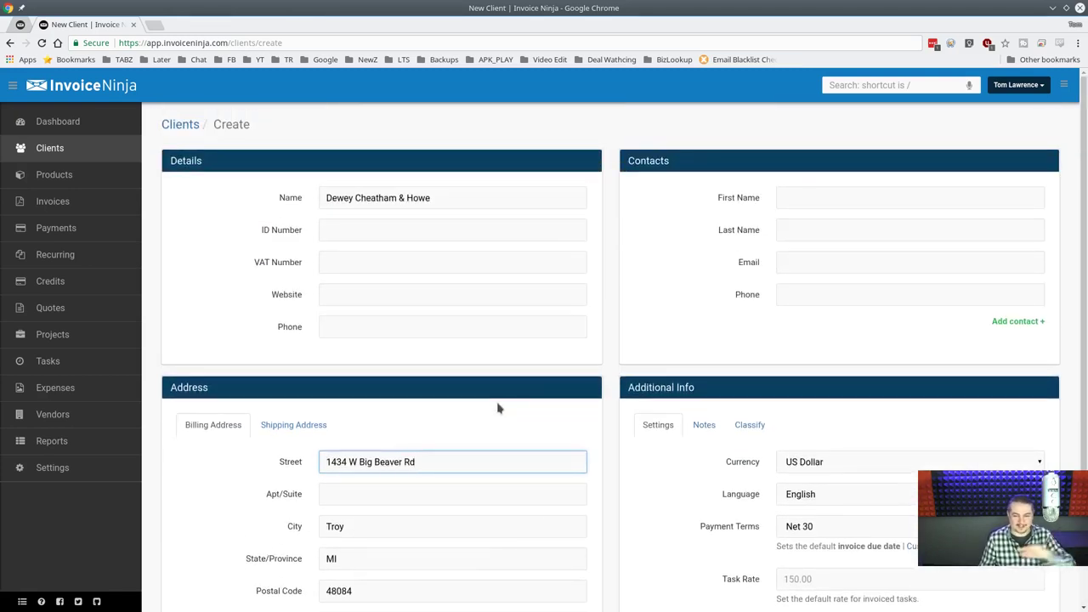
scroll(499, 406, "down", 2)
scroll(501, 344, "up", 2)
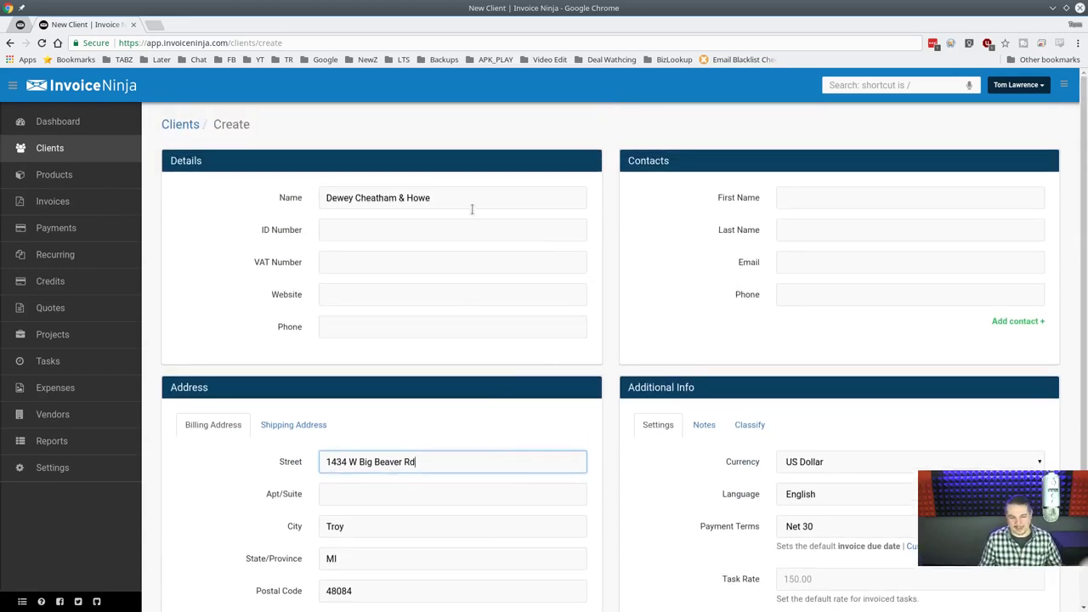
Fill in the main phone and set the website to the company name without spaces, plus .com.
left_click(443, 320)
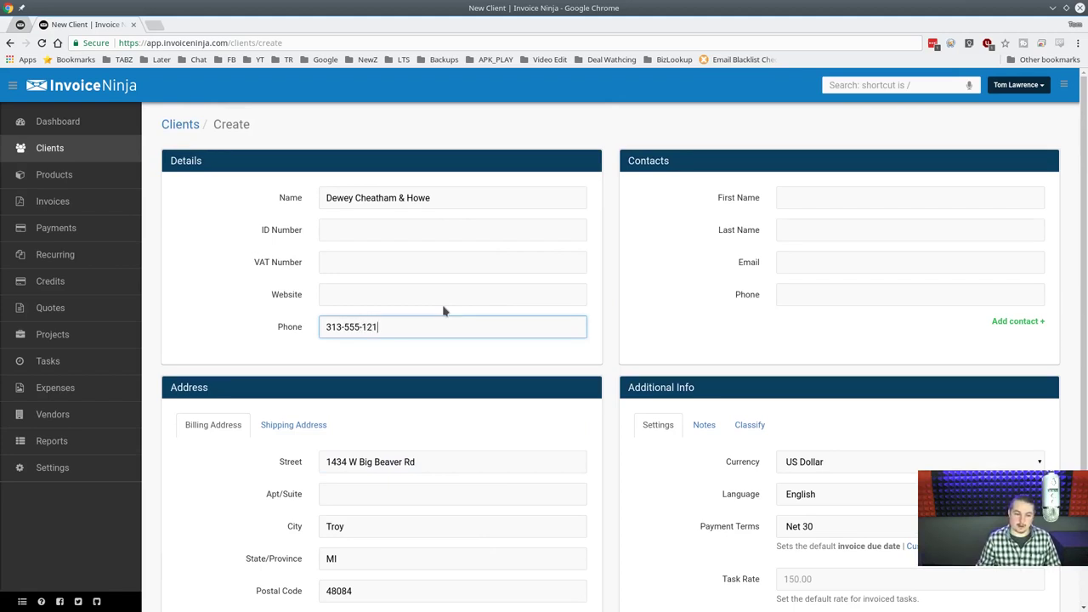
left_click(446, 290)
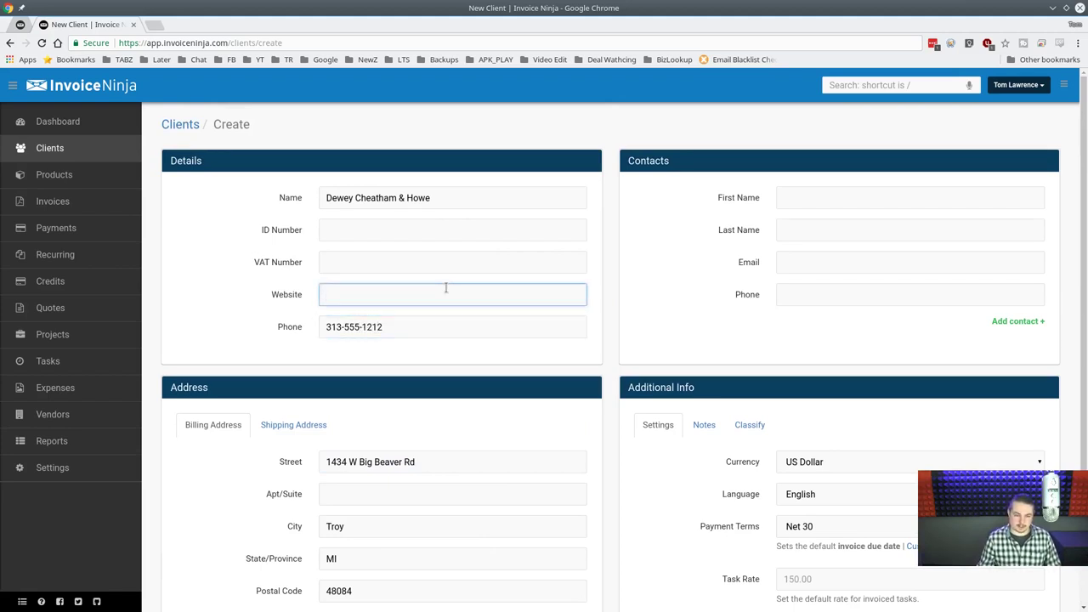
triple_click(482, 203)
key("ctrl+c")
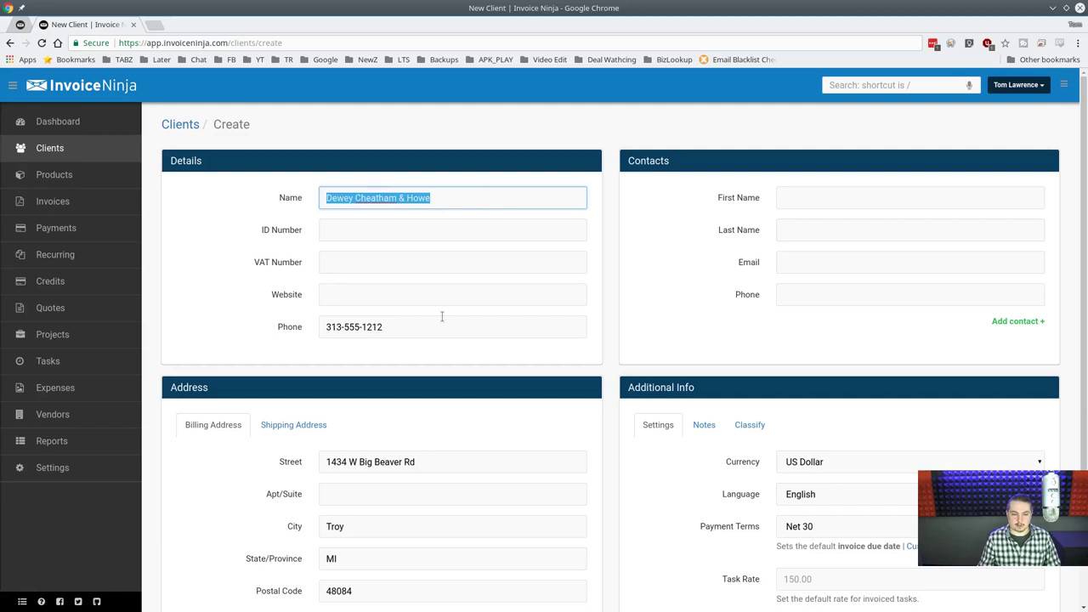
left_click(441, 318)
left_click(453, 295)
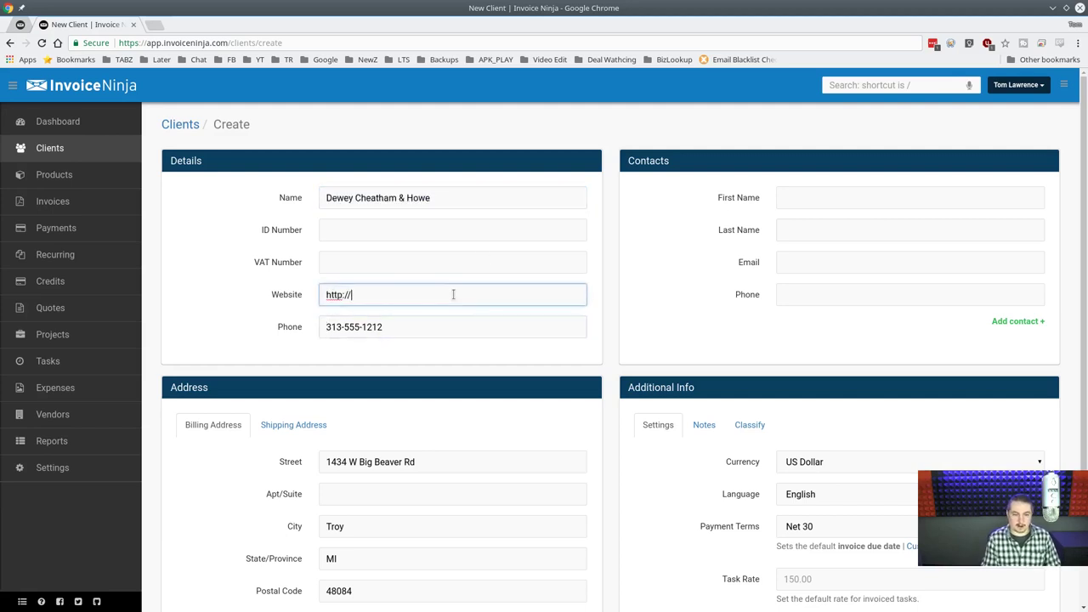
key("ctrl+v")
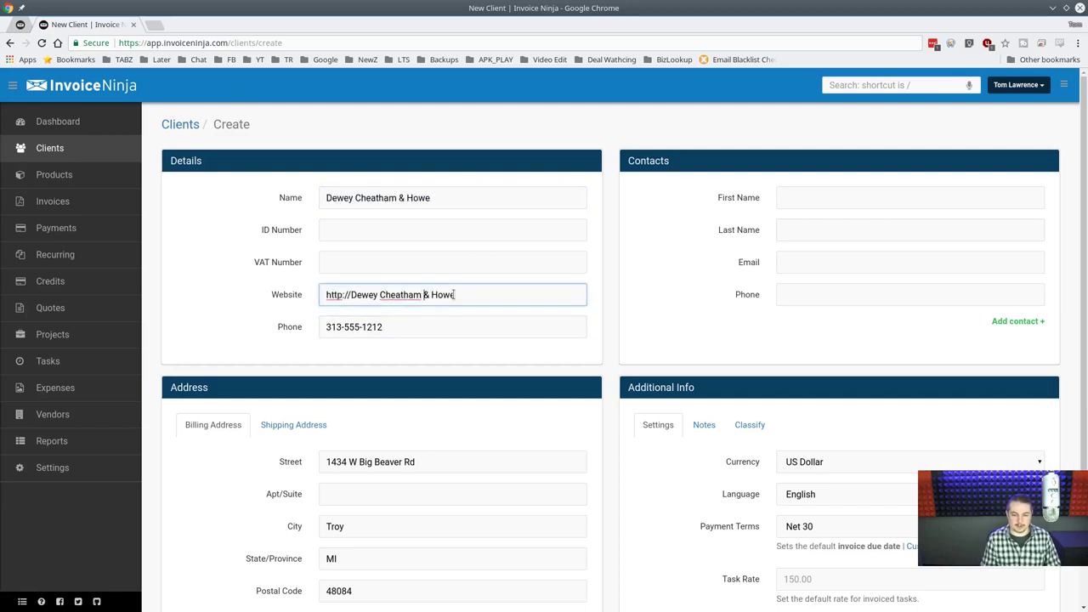
key("BackSpace")
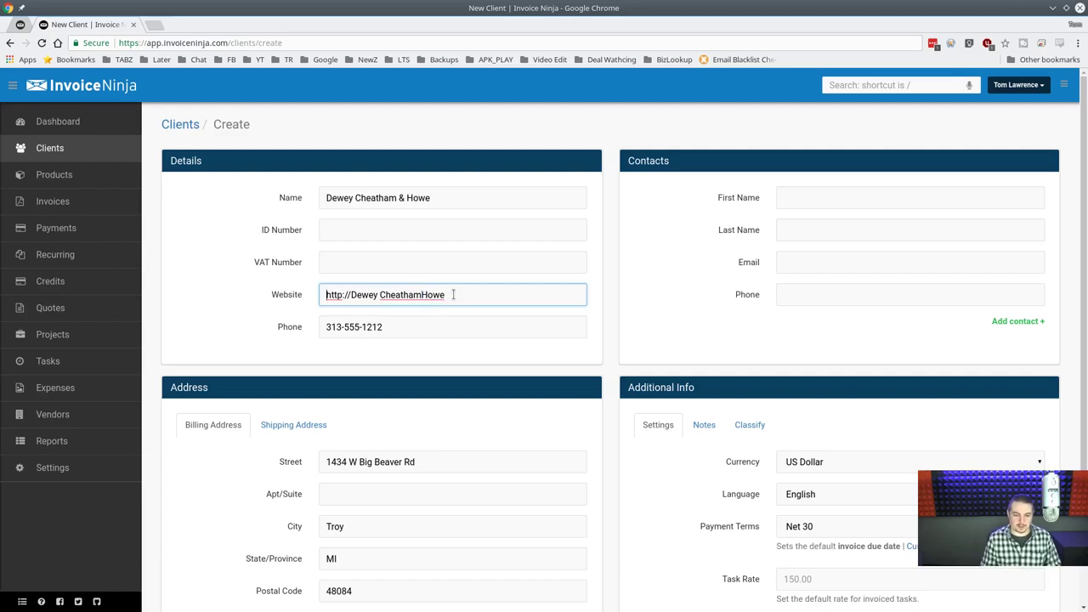
key("Delete")
key("End")
type(".")
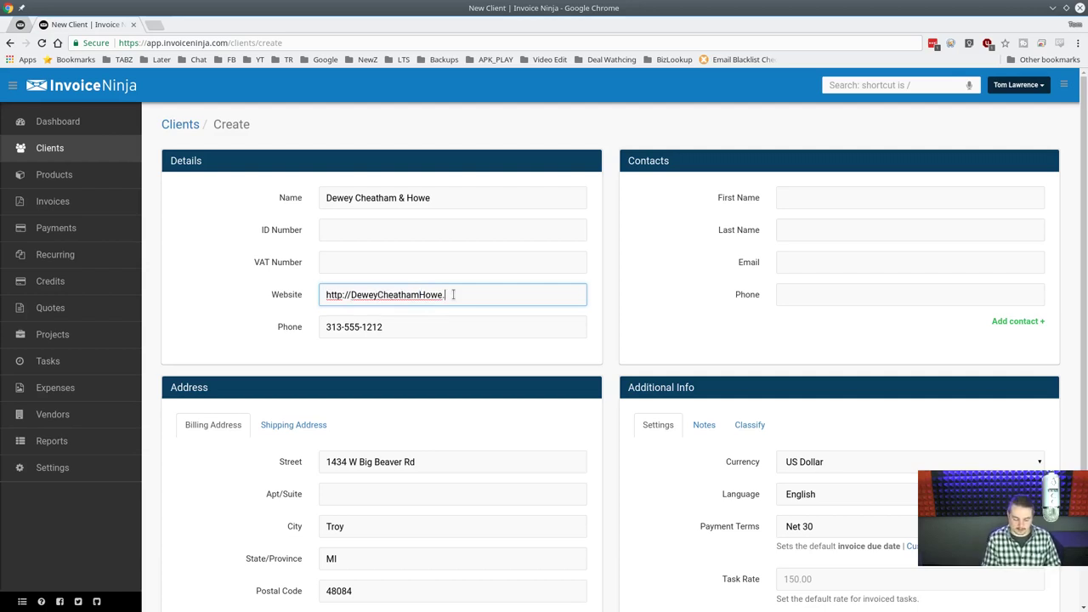
type("com")
left_click(873, 191)
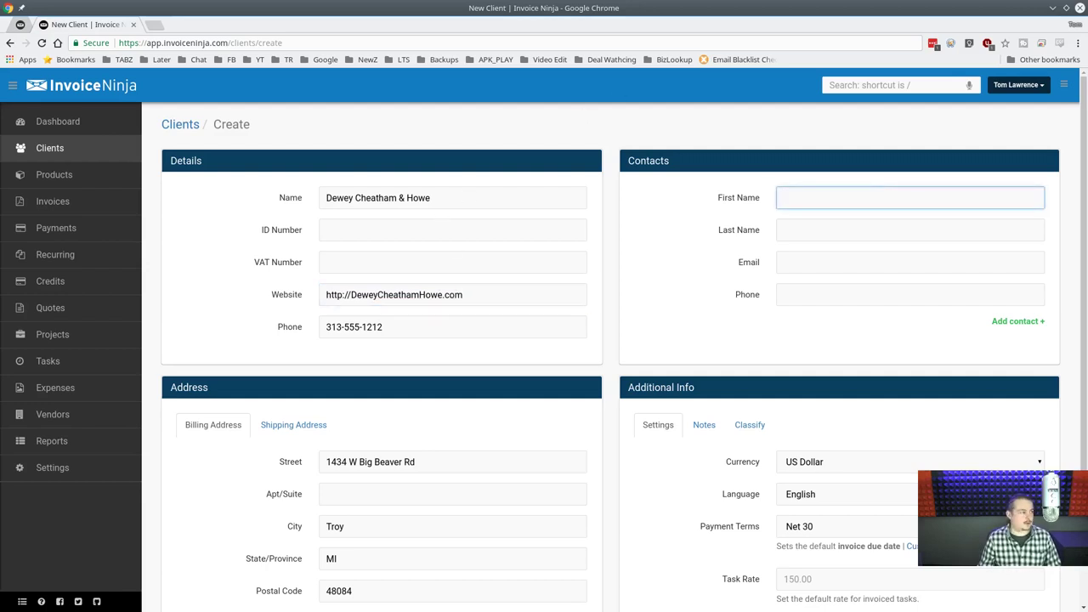
Enter the first contact's first and last name.
left_click(920, 197)
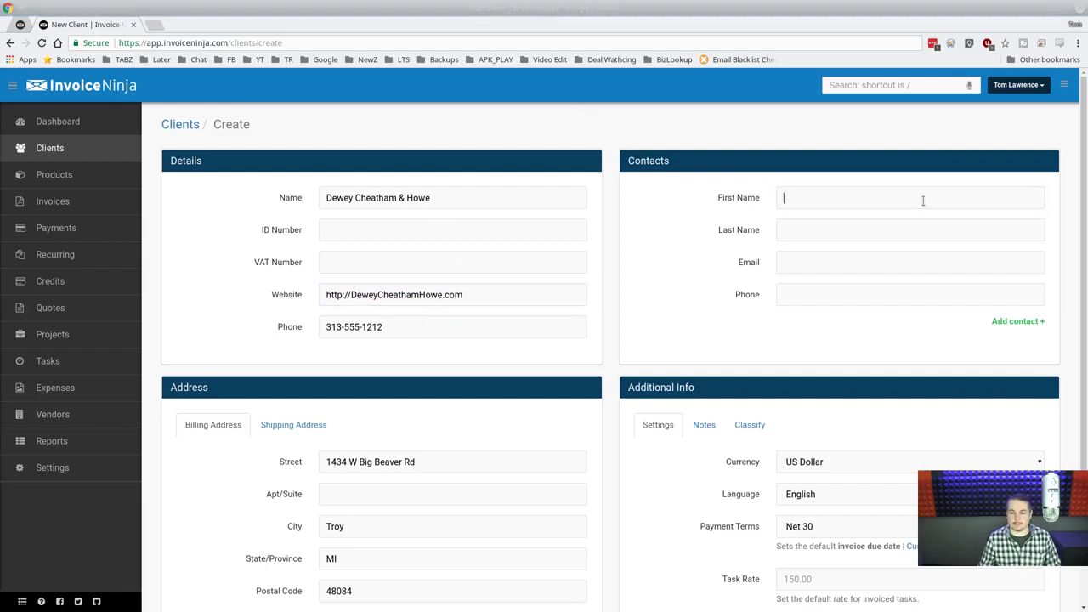
type("Tom")
key("Tab")
type("Magliozzi")
key("Tab")
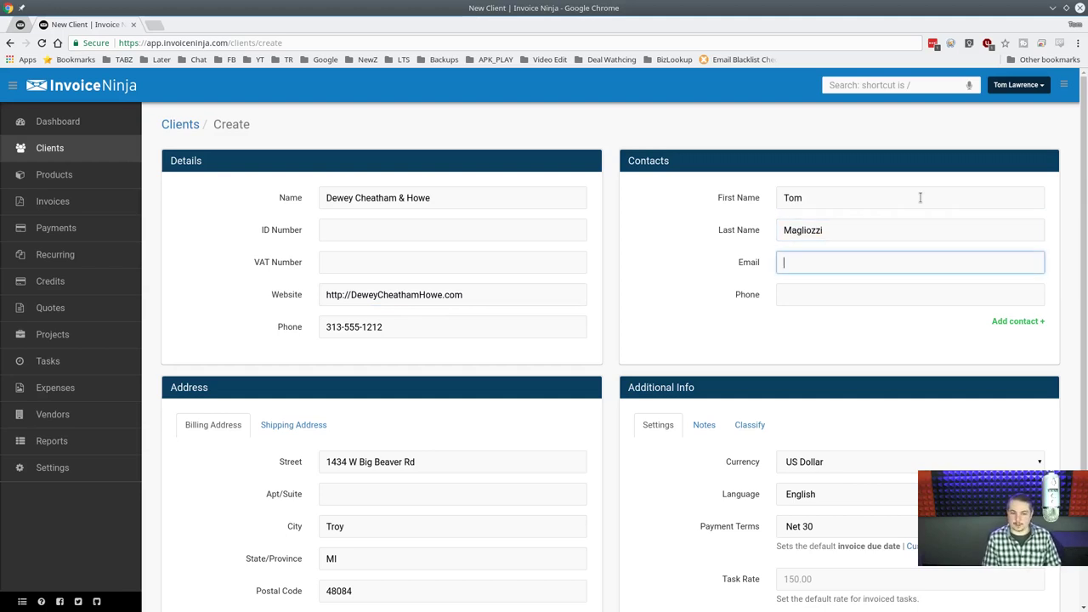
Give the contact an e-mail on the company's web domain and a phone number.
left_click(481, 297)
key("ctrl+shift+Left")
key("ctrl+shift+Left")
key("ctrl+c")
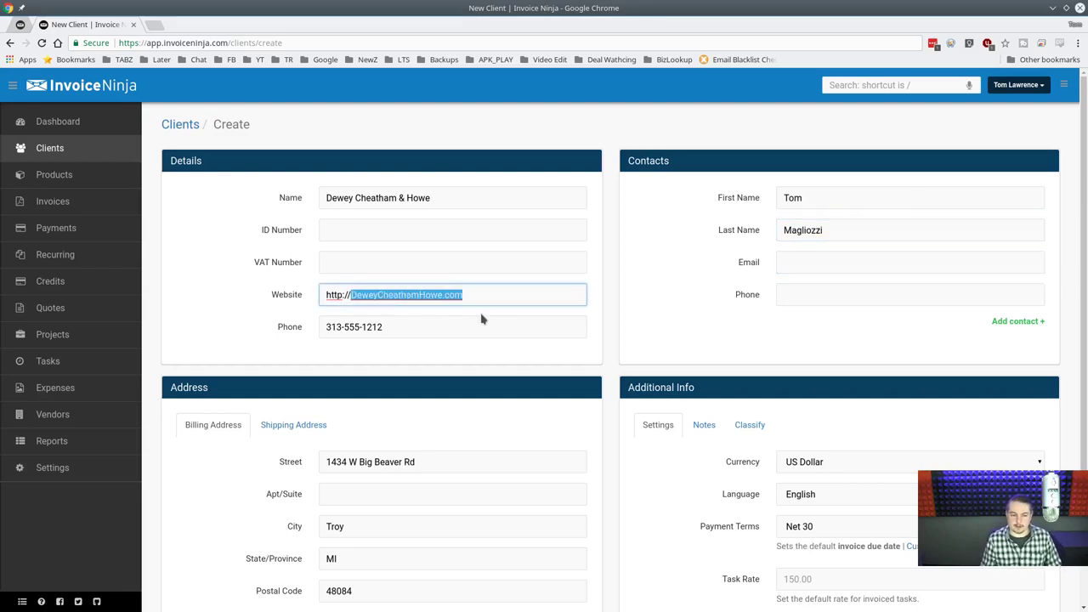
left_click(872, 269)
type("tom@")
key("ctrl+v")
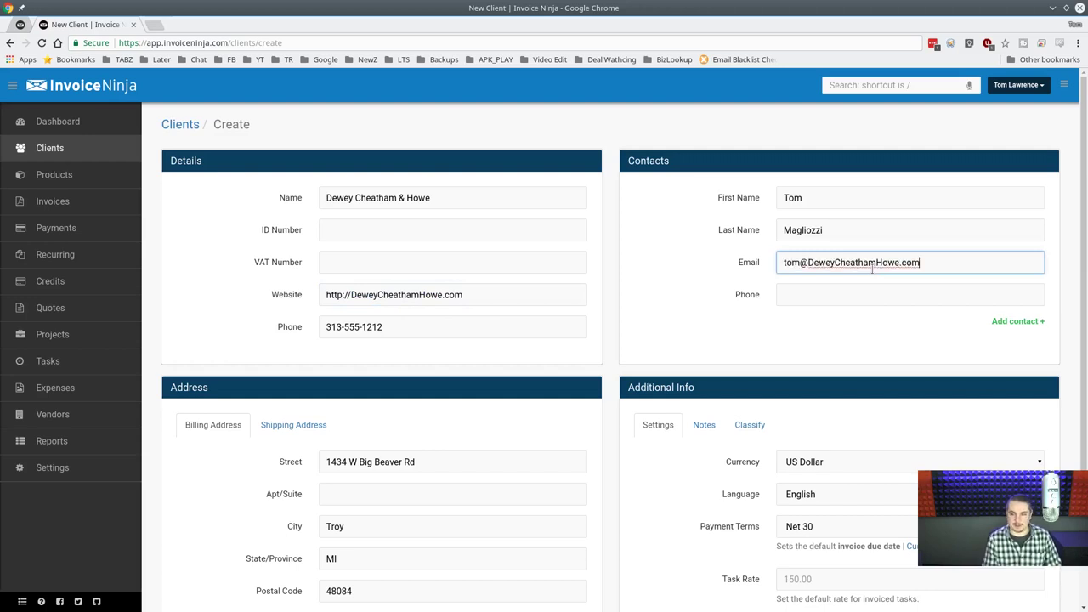
key("Tab")
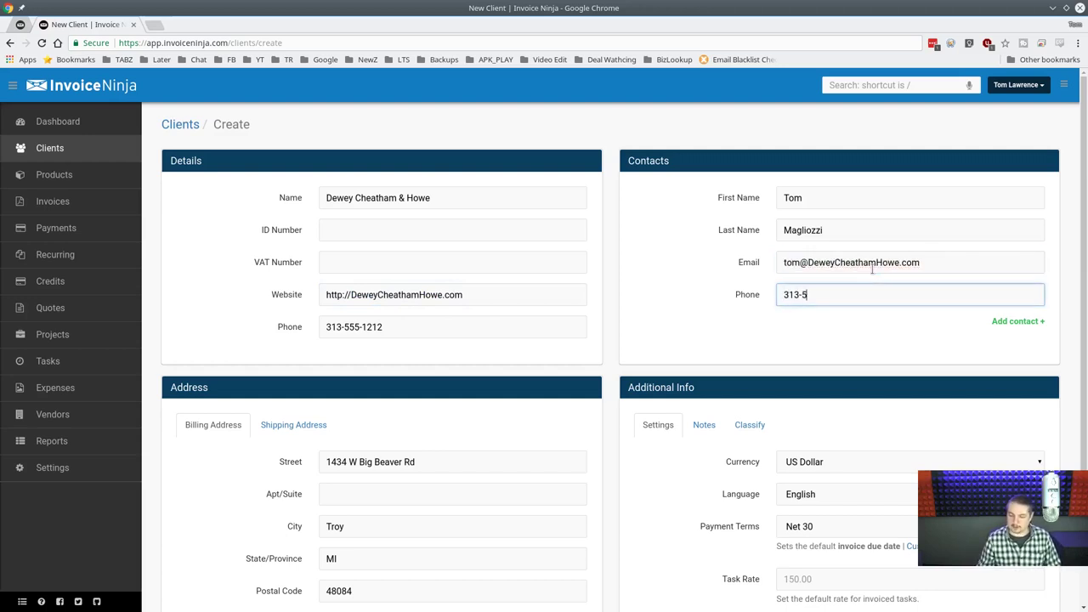
type("313-555-1212")
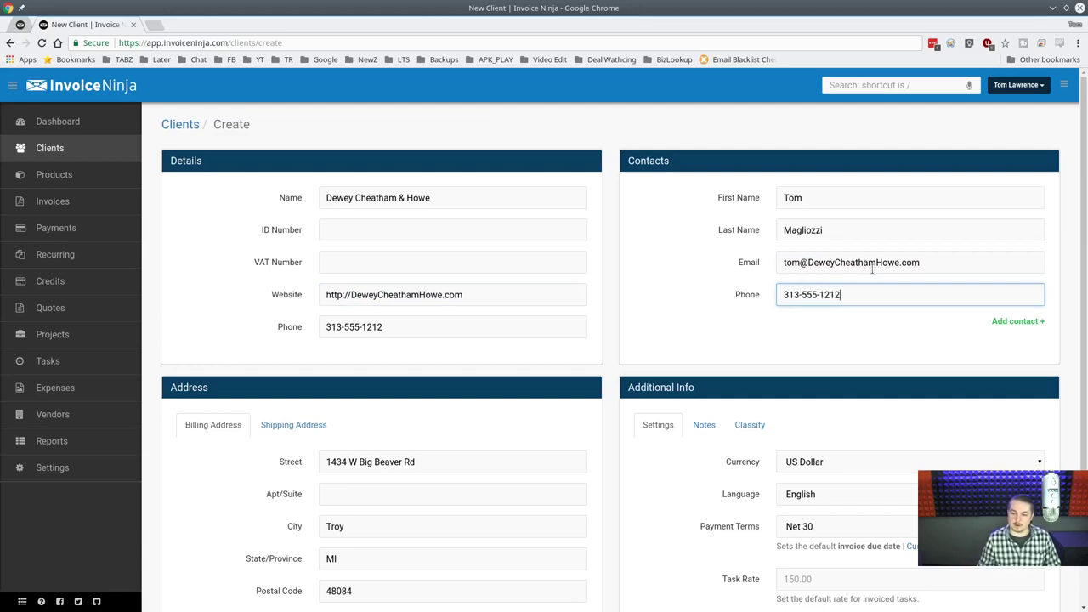
left_click(388, 269)
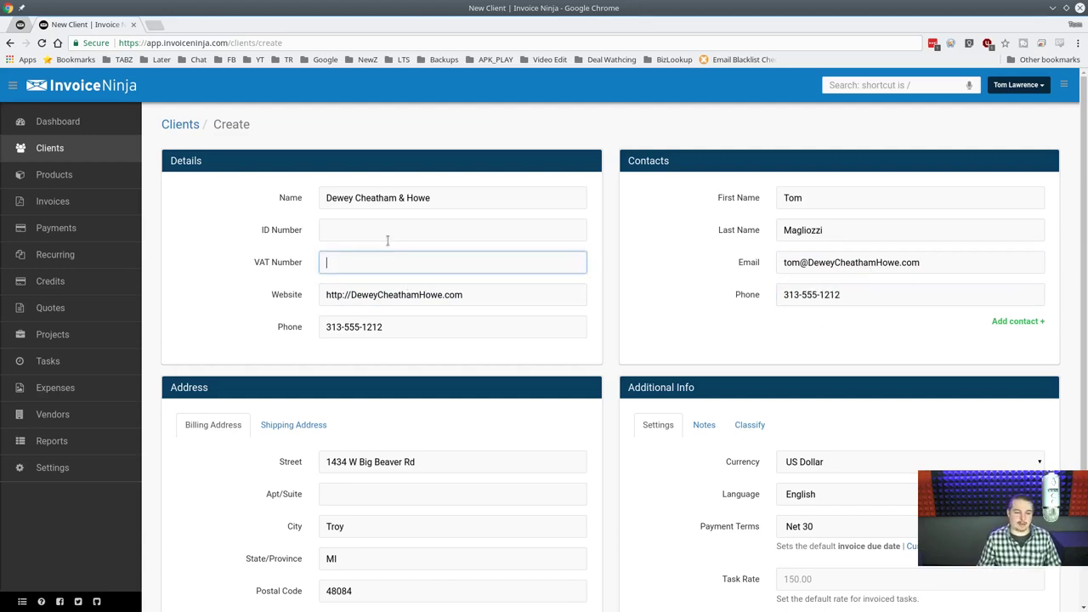
left_click(397, 230)
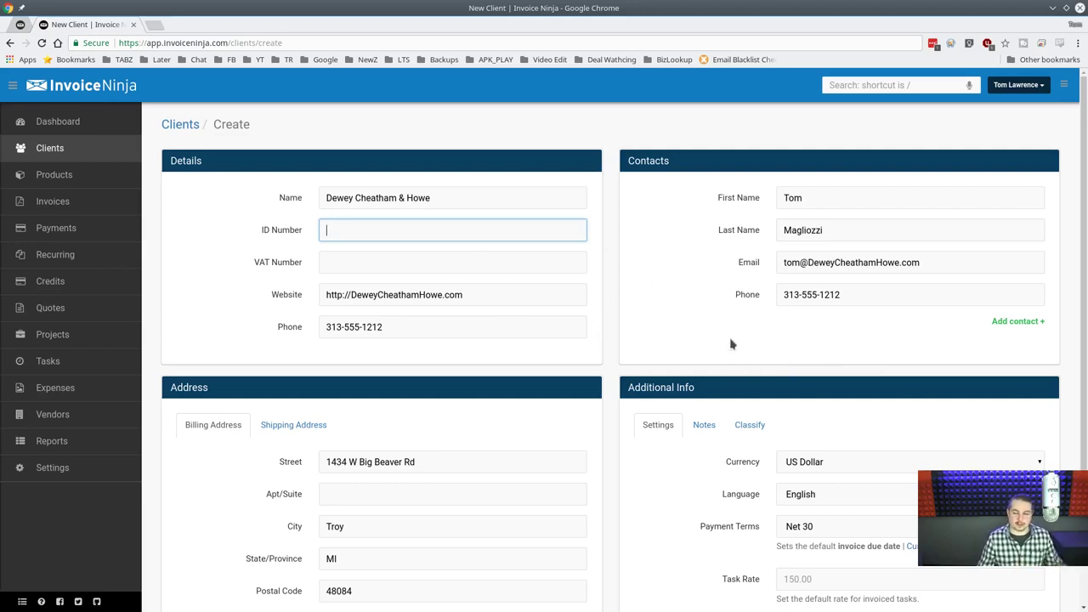
scroll(731, 344, "down", 1)
scroll(729, 341, "up", 1)
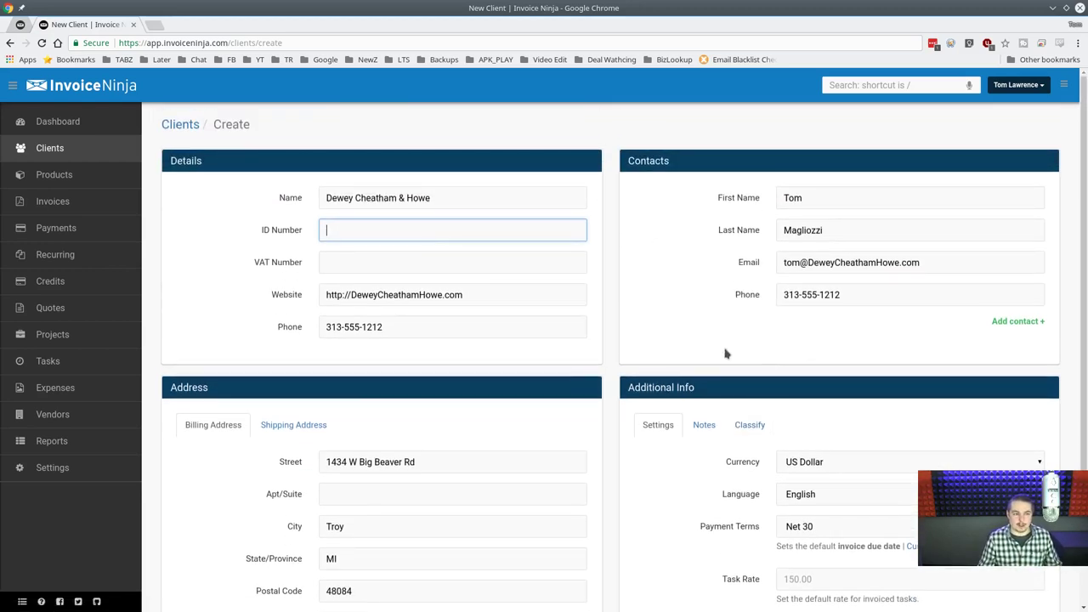
scroll(535, 259, "down", 1)
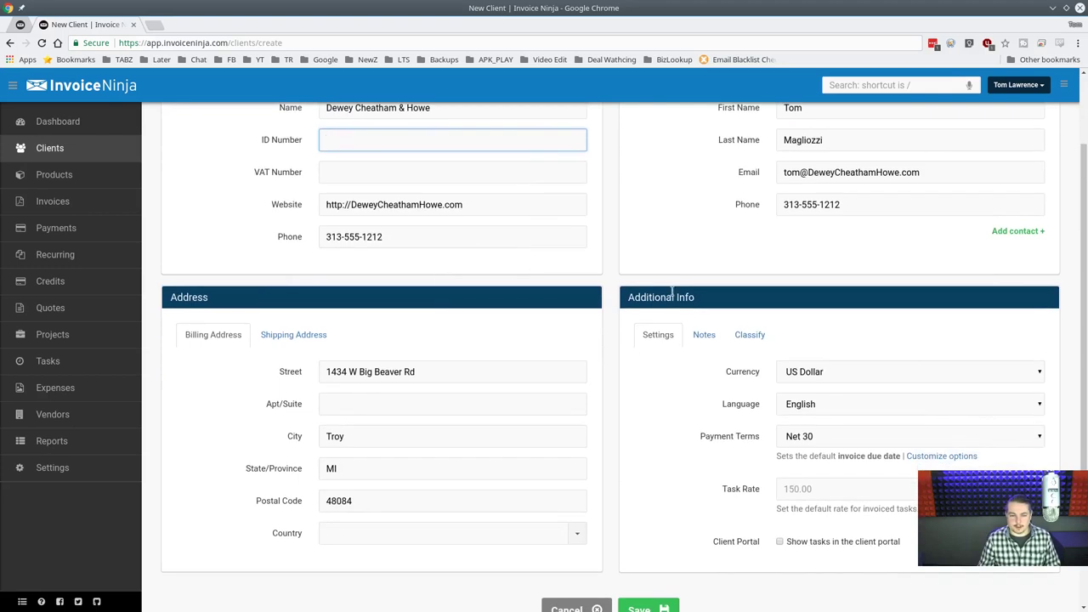
Add a second contact with its own first name and the first contact's surname.
left_click(1024, 231)
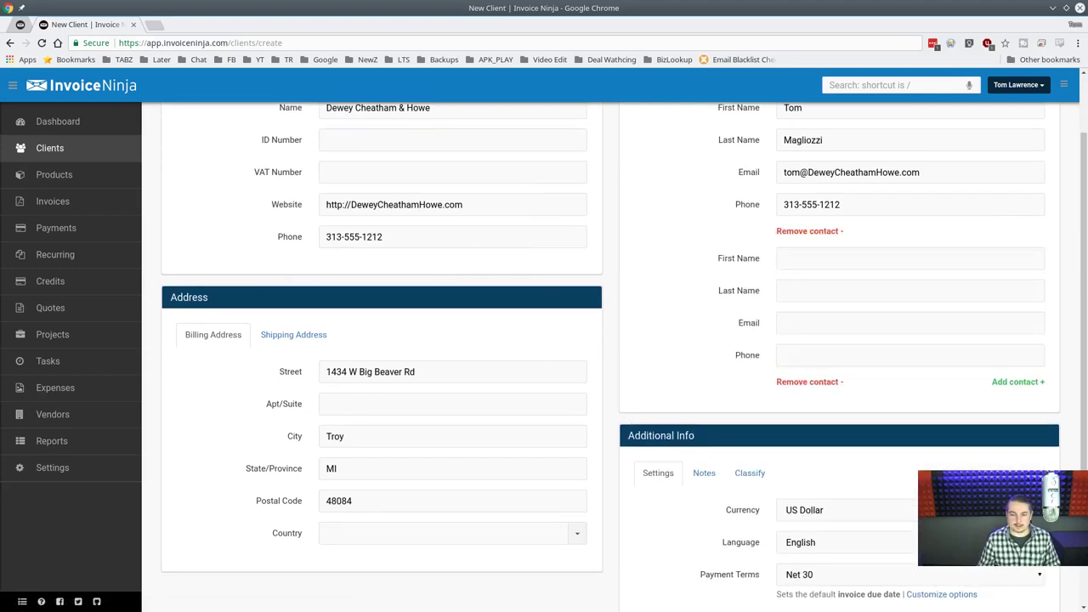
double_click(813, 254)
double_click(854, 145)
key("ctrl+c")
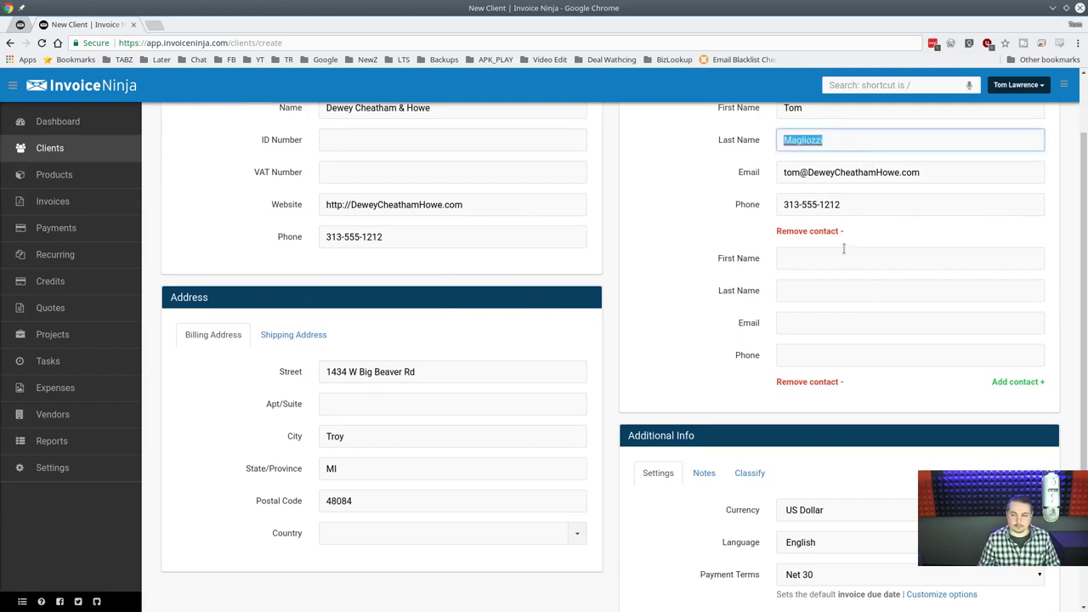
left_click(839, 260)
type("Ray")
key("Tab")
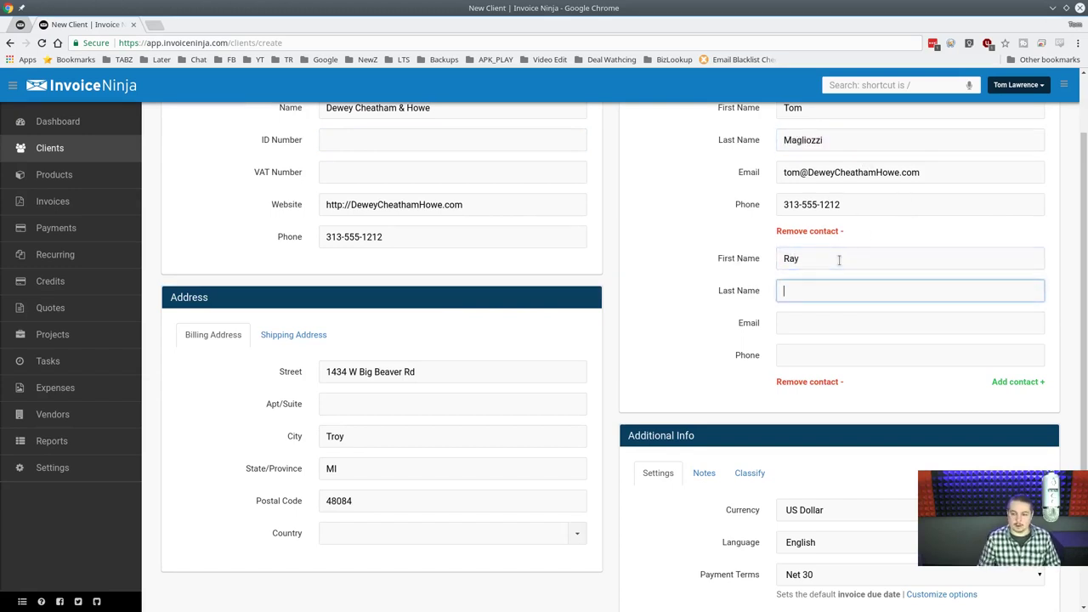
key("ctrl+v")
Fill the second contact's e-mail by reusing the first contact's address with a new mailbox name.
left_click(837, 319)
triple_click(925, 170)
key("ctrl+c")
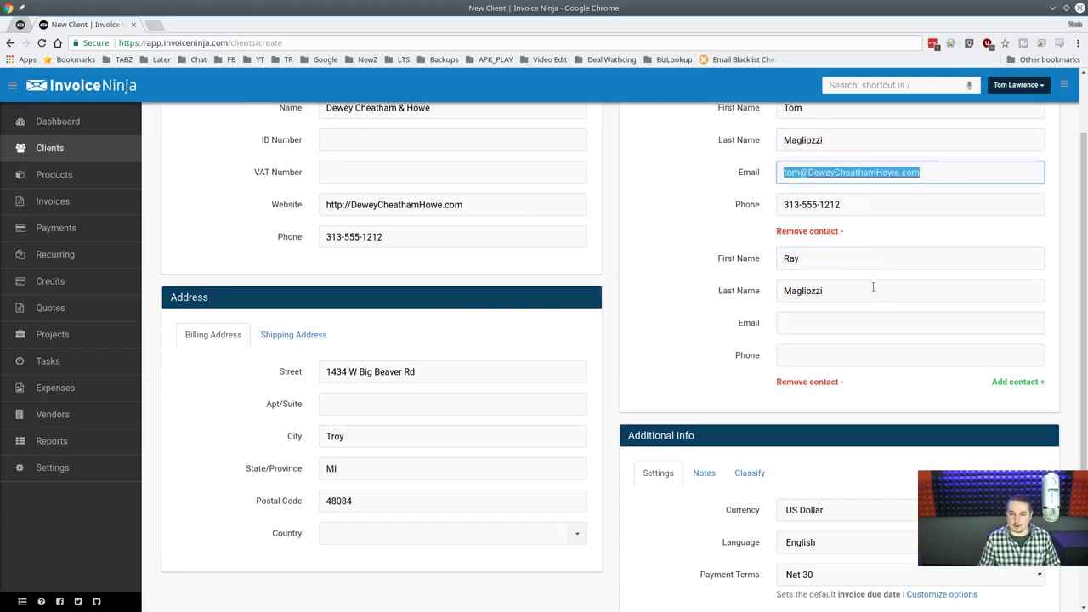
left_click(856, 340)
left_click(870, 321)
key("ctrl+v")
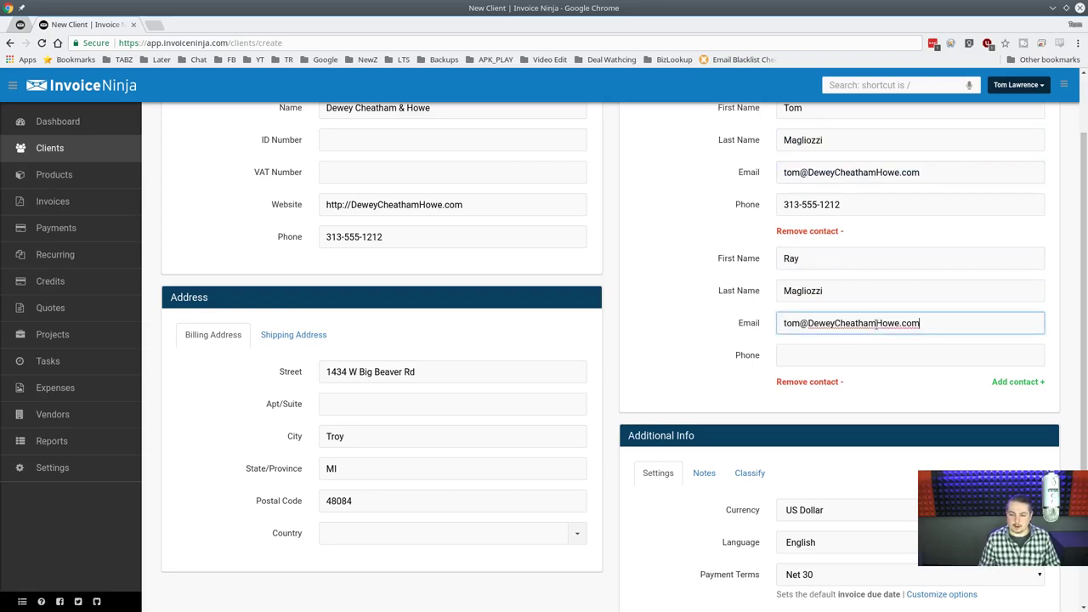
key("Home")
key("Delete")
key("Delete")
key("Delete")
type("ray")
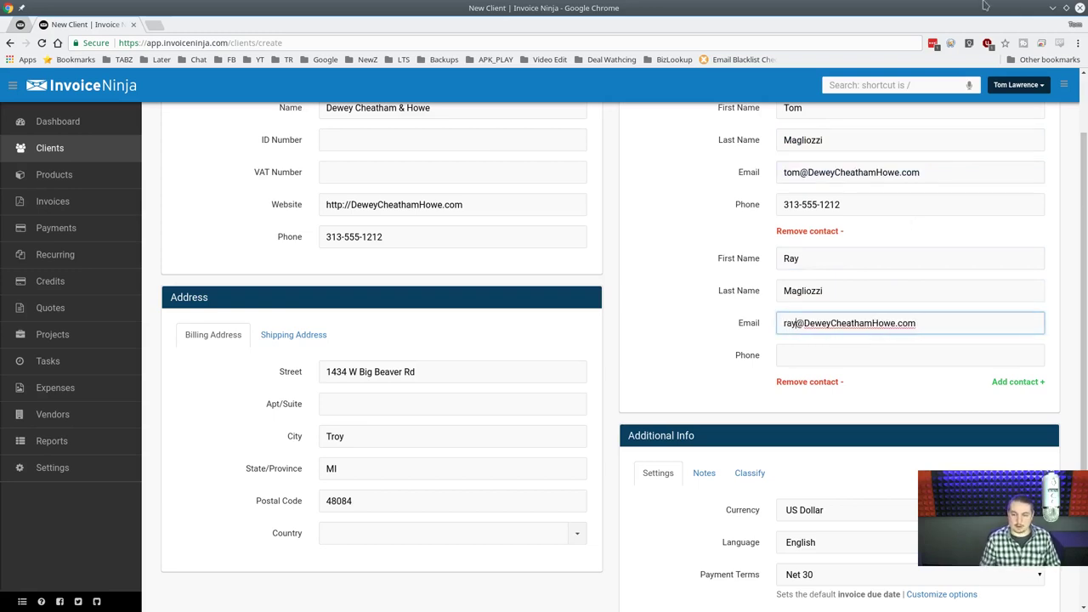
Copy the first contact's phone number into the second contact's phone field.
left_click(872, 174)
key("Tab")
key("ctrl+c")
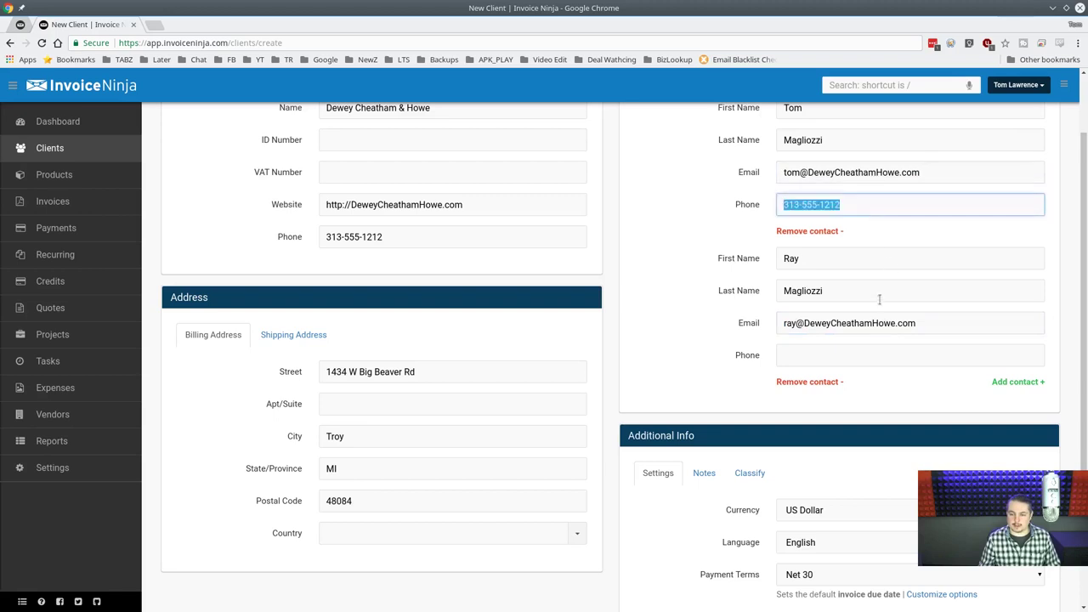
left_click(857, 354)
key("ctrl+v")
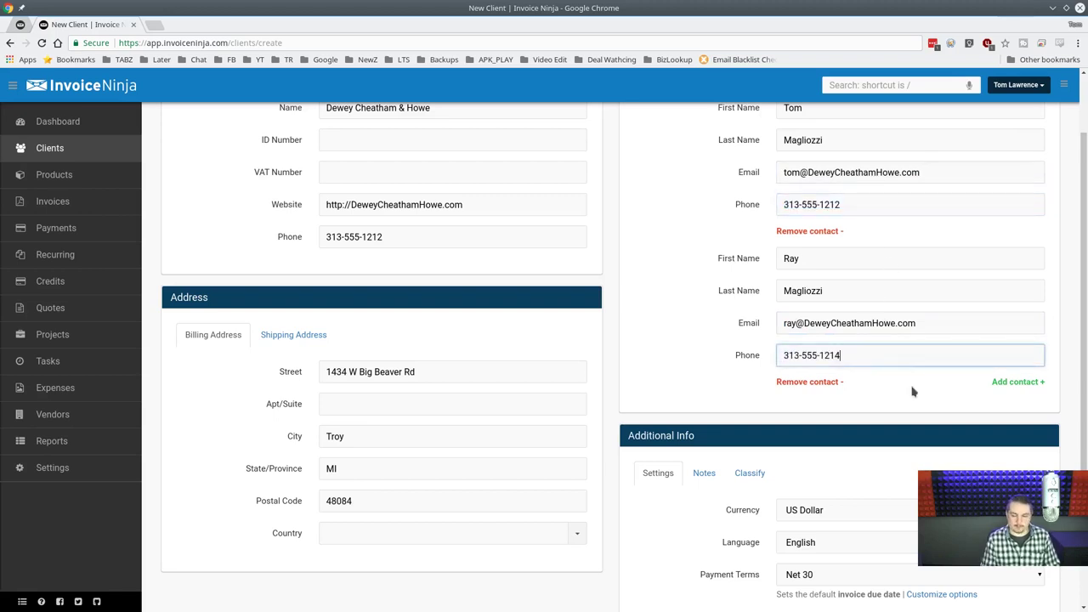
scroll(776, 352, "down", 5)
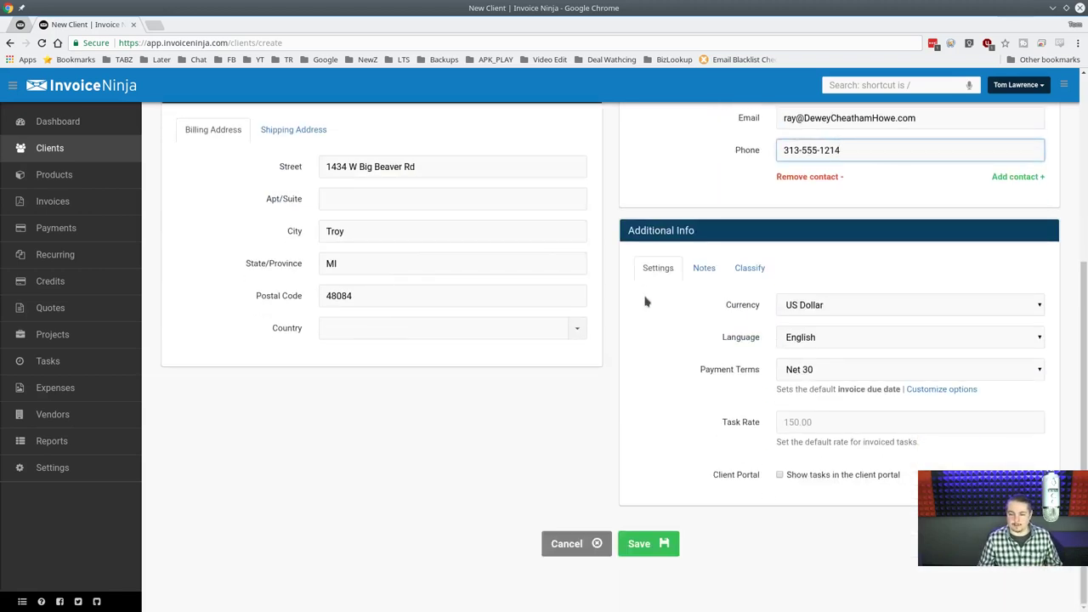
Enable 'Show tasks in the client portal' for the new client.
left_click(832, 428)
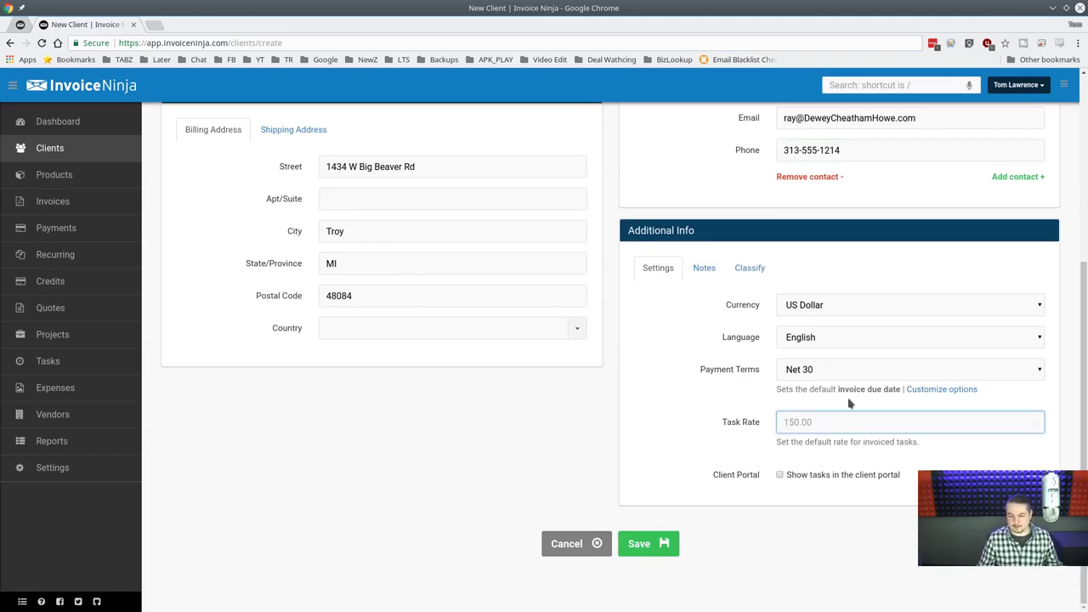
left_click(826, 478)
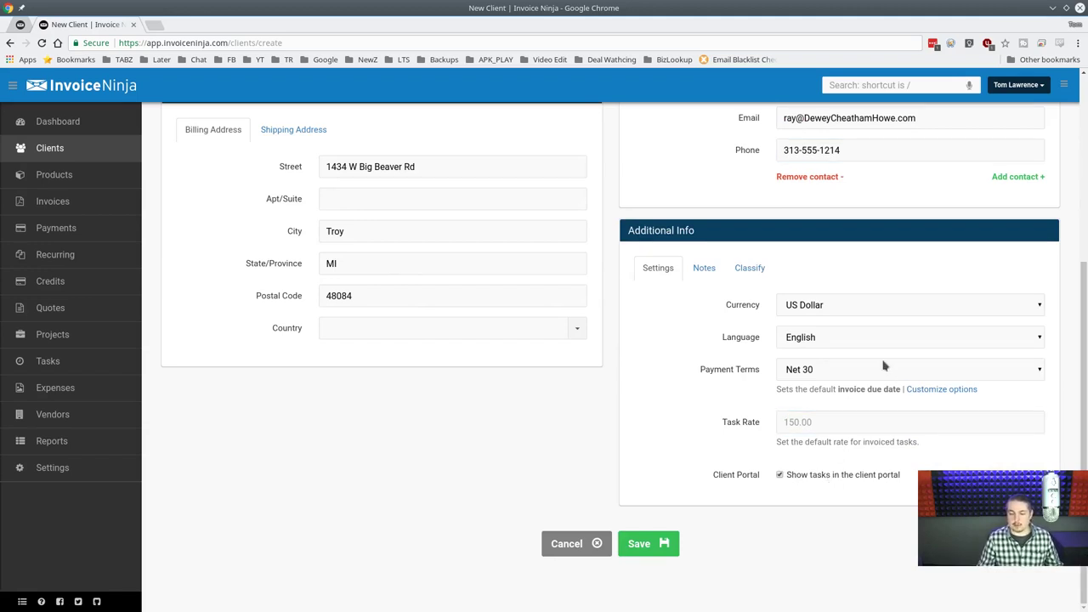
left_click(699, 280)
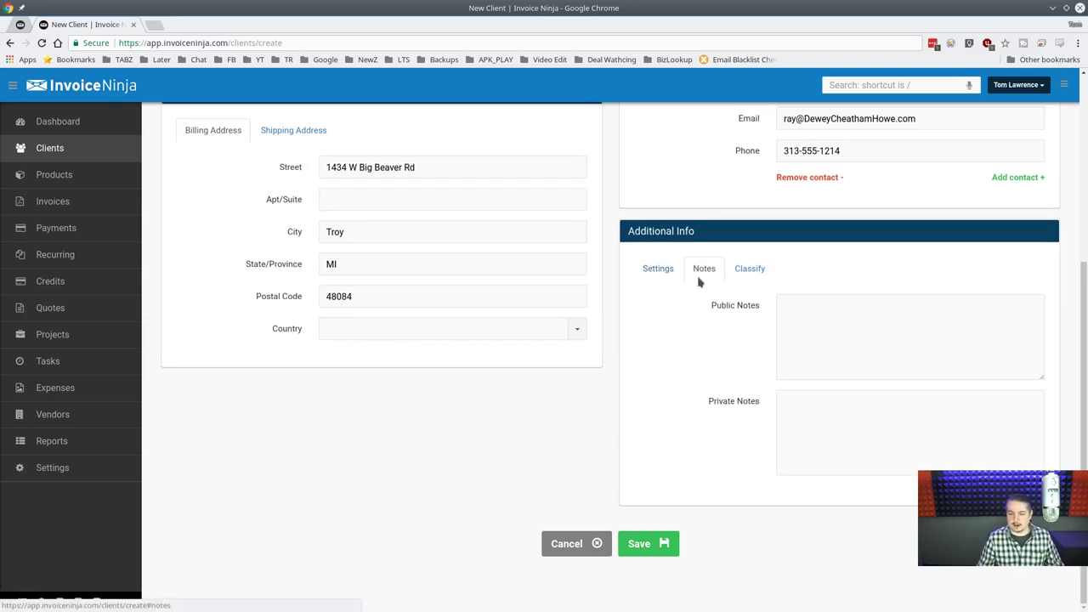
Classify the client with company size 1 - 3 and industry Accounting & Legal.
left_click(764, 270)
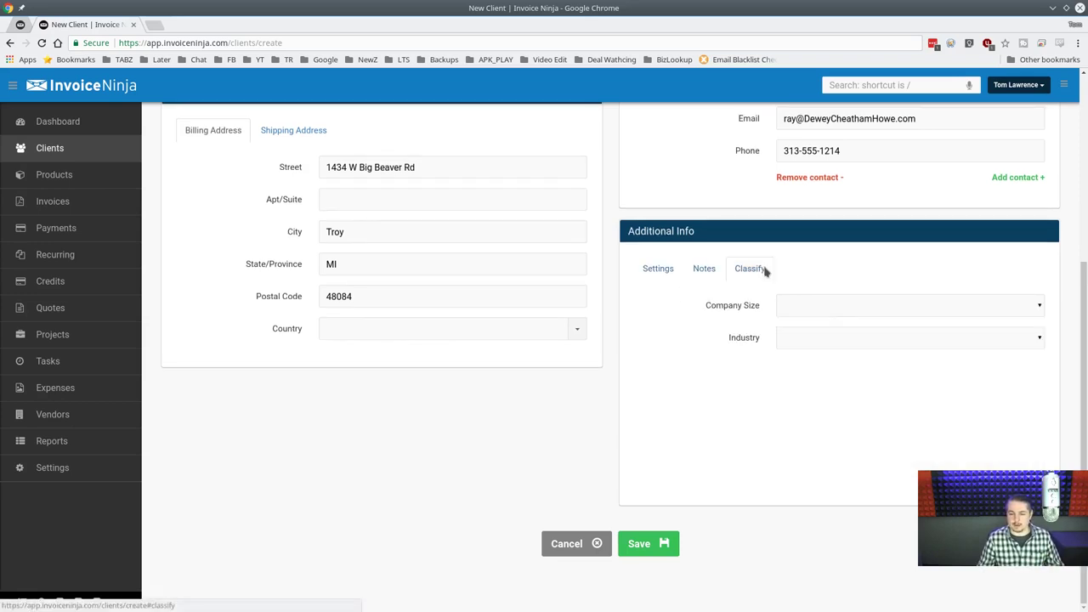
left_click(850, 309)
left_click(839, 357)
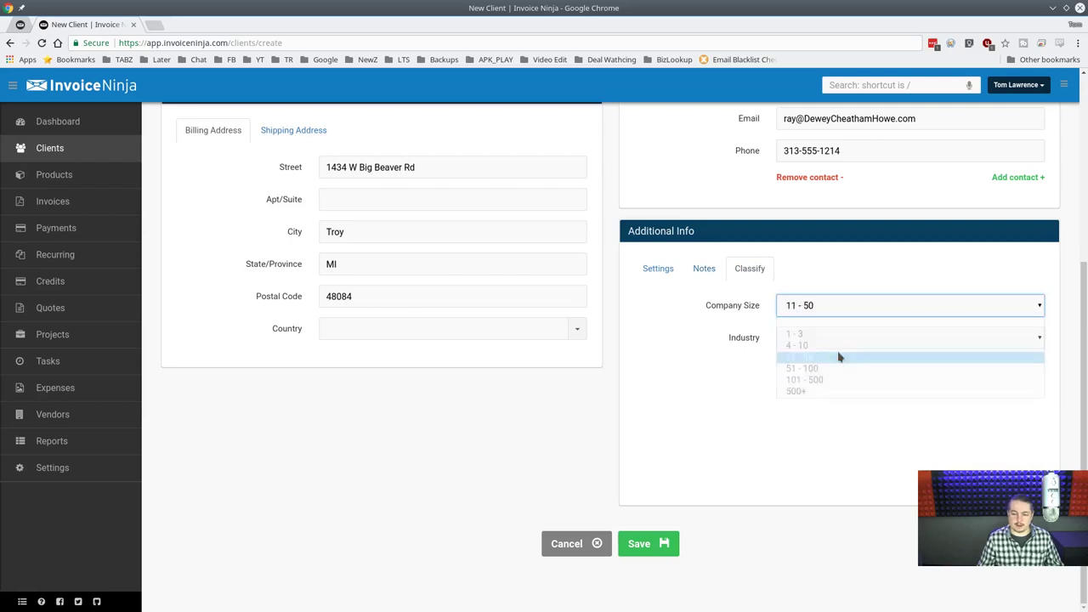
left_click(831, 308)
left_click(829, 333)
left_click(824, 340)
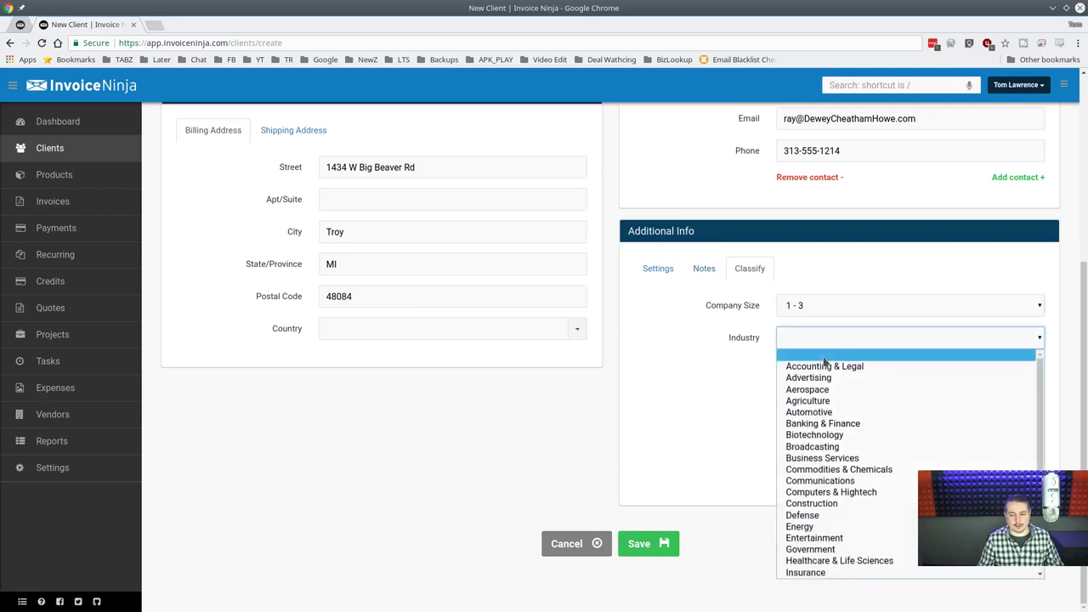
left_click(855, 367)
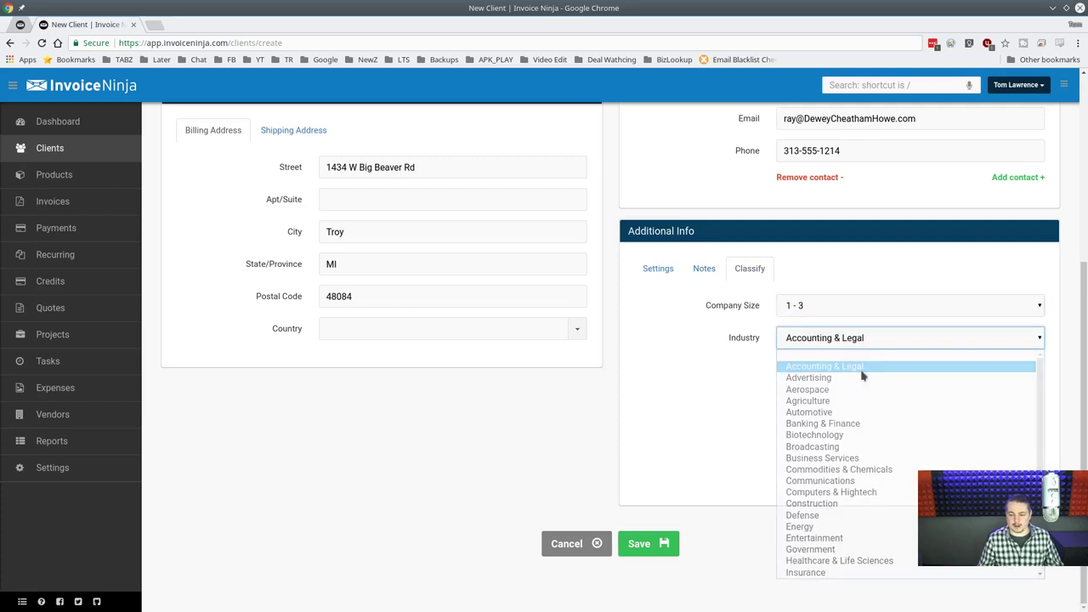
Save the client and zoom its address map in to building level.
left_click(652, 550)
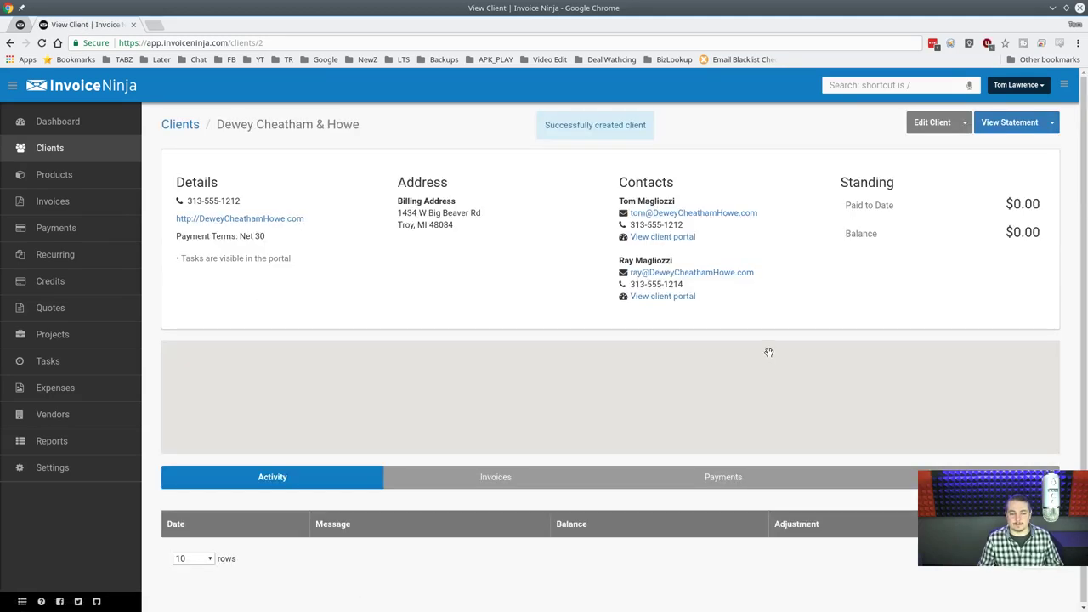
scroll(609, 397, "up", 2)
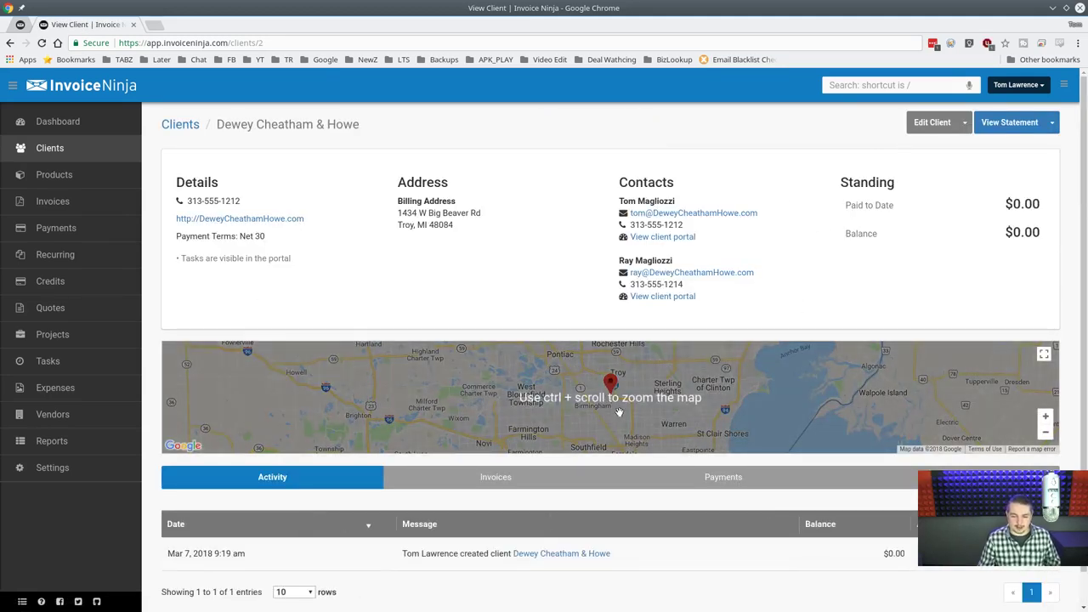
left_click(1046, 417)
left_click(1046, 417)
left_click(1046, 417)
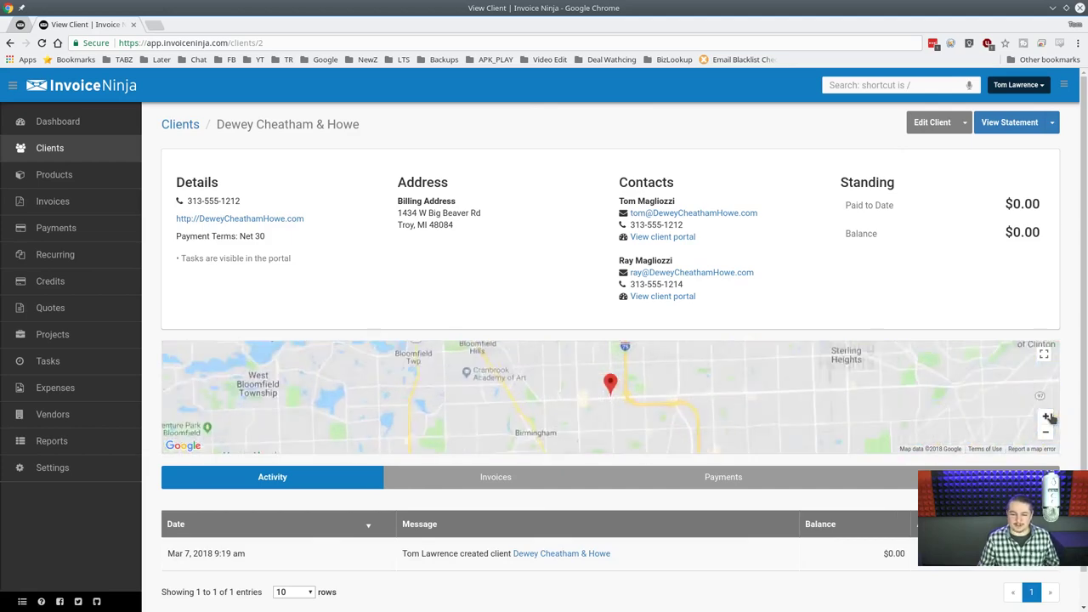
left_click(1047, 417)
left_click(1046, 417)
left_click(1047, 417)
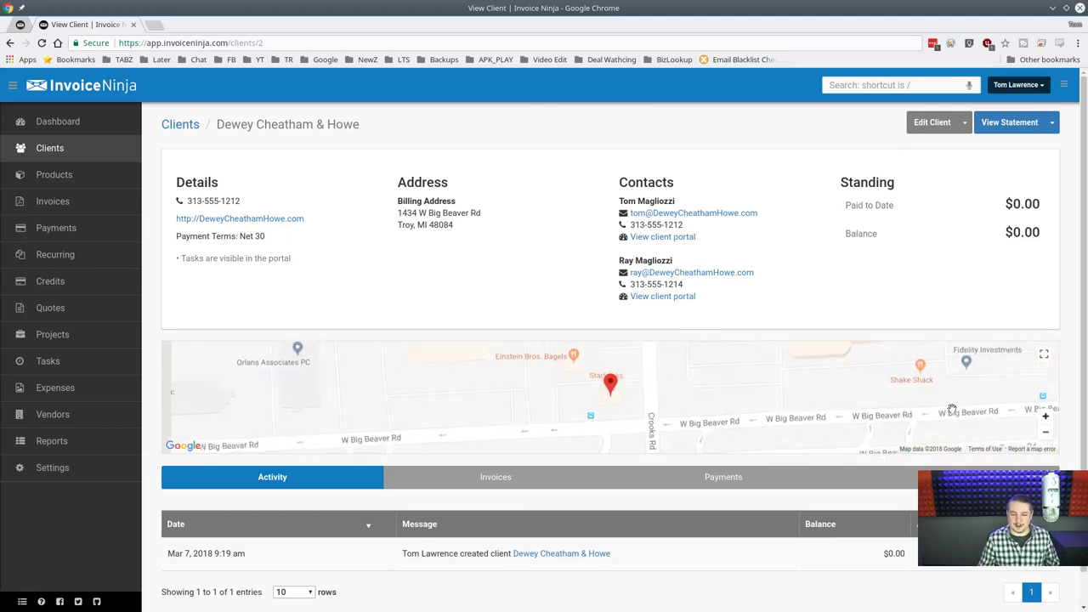
left_click_drag(690, 396, 693, 381)
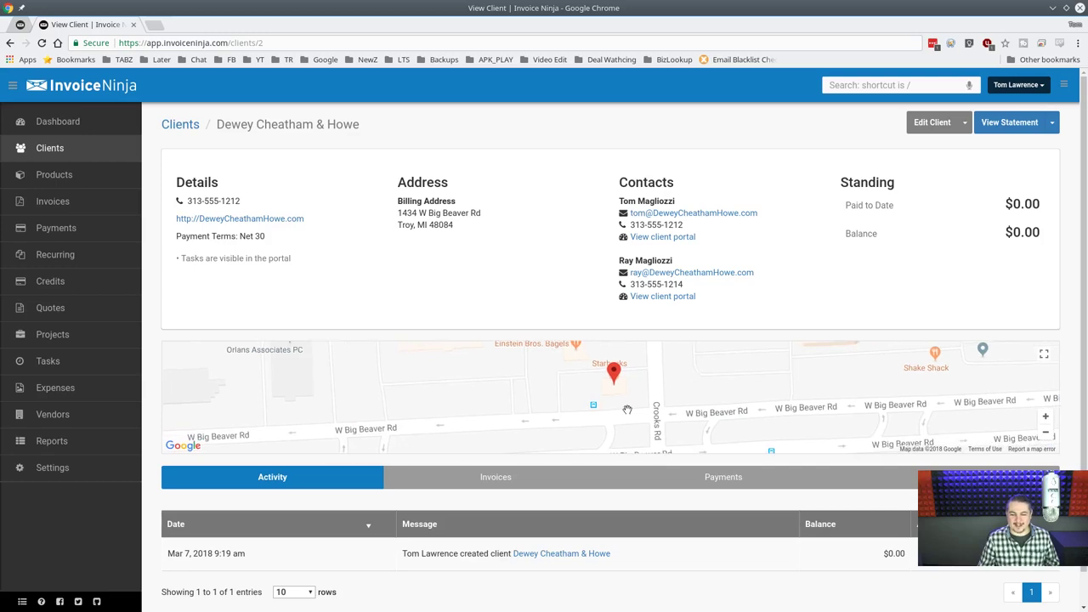
Zoom the client's map back out to the regional view.
left_click(1046, 433)
left_click(1046, 433)
left_click(1047, 434)
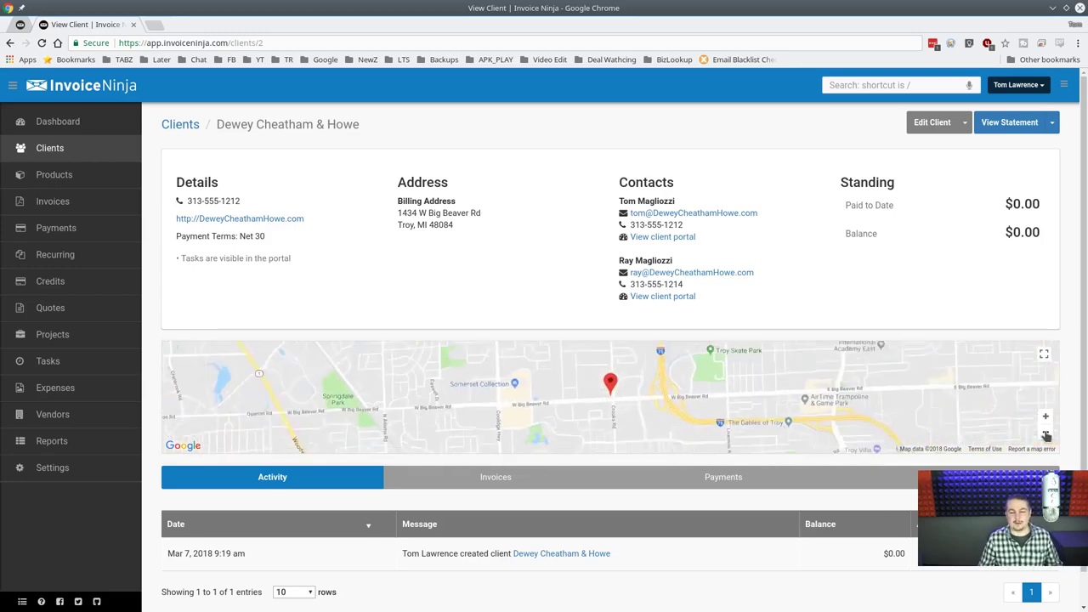
left_click(1046, 434)
left_click(1046, 434)
scroll(599, 400, "up", 2)
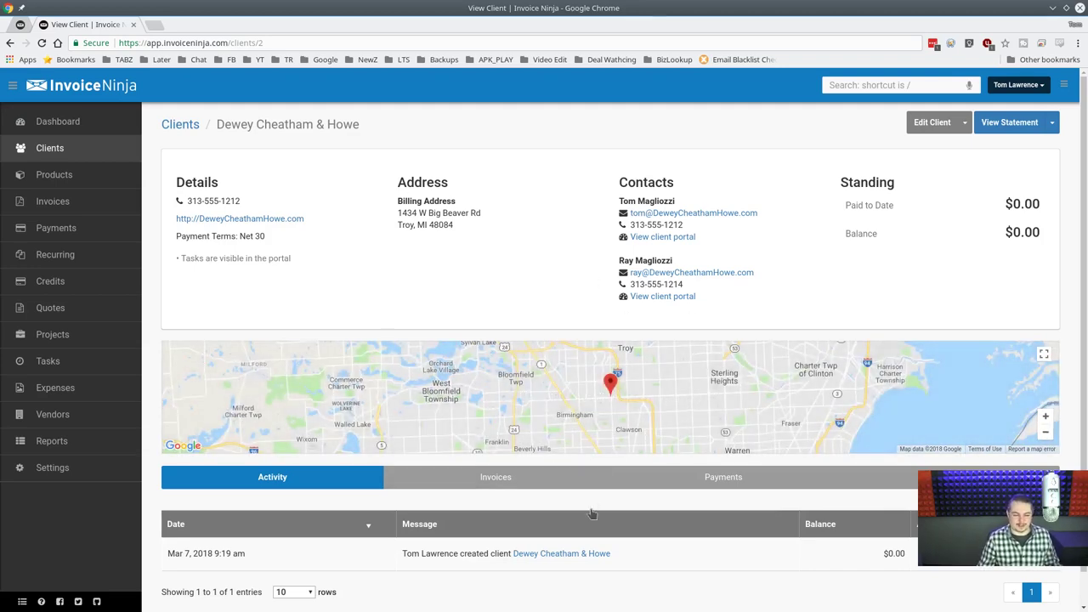
scroll(567, 496, "down", 1)
Look through the client's Invoices, Credits and Activity tabs.
left_click(452, 441)
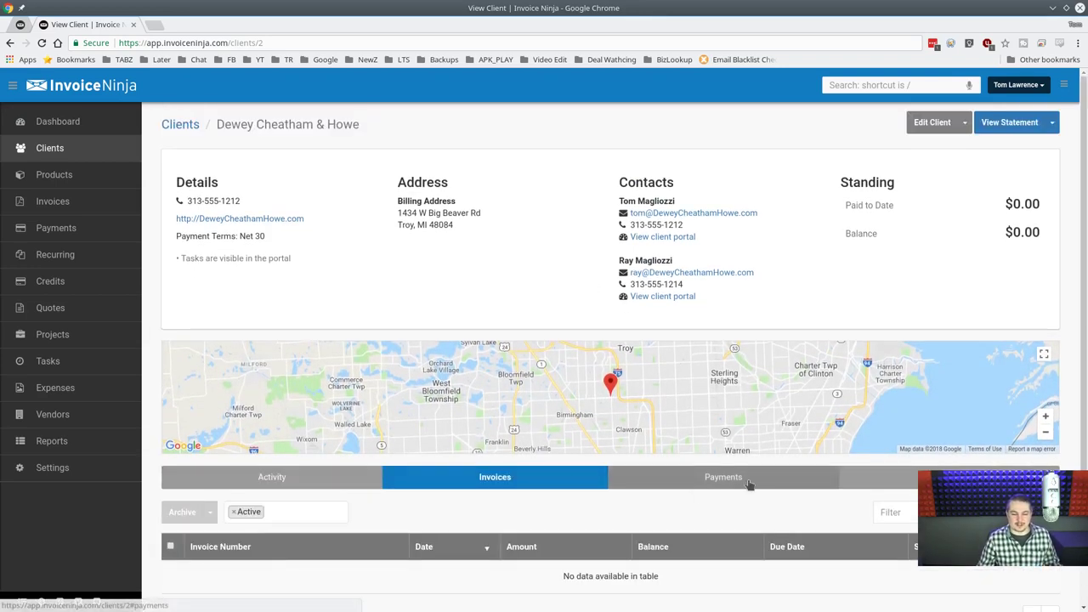
left_click(895, 482)
left_click(360, 482)
scroll(408, 463, "down", 1)
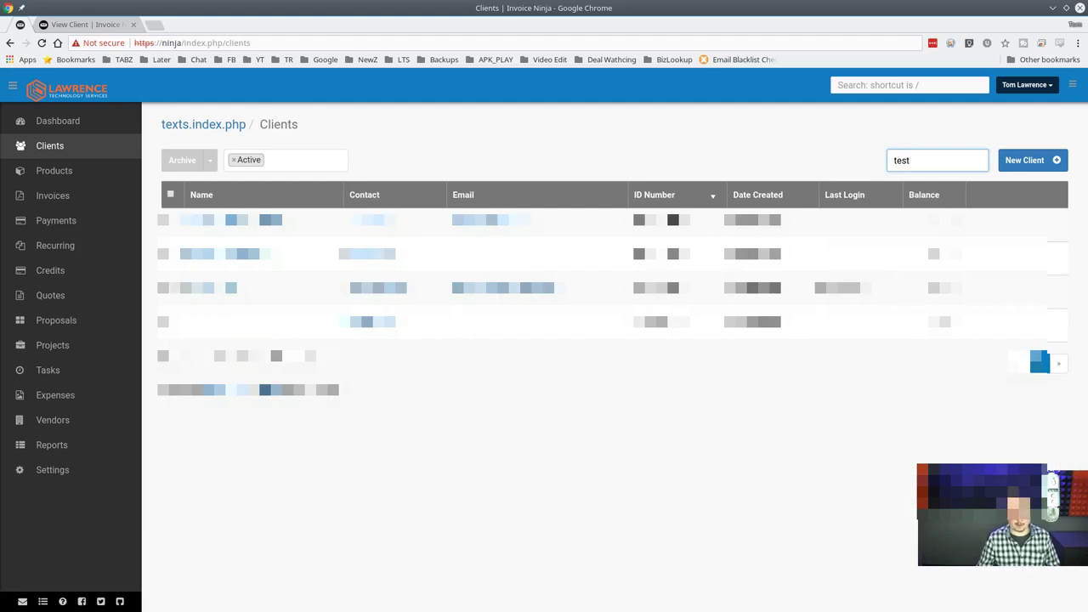
Open the test client's page from the 'test'-filtered Clients list.
mouse_move(1011, 285)
left_click(297, 320)
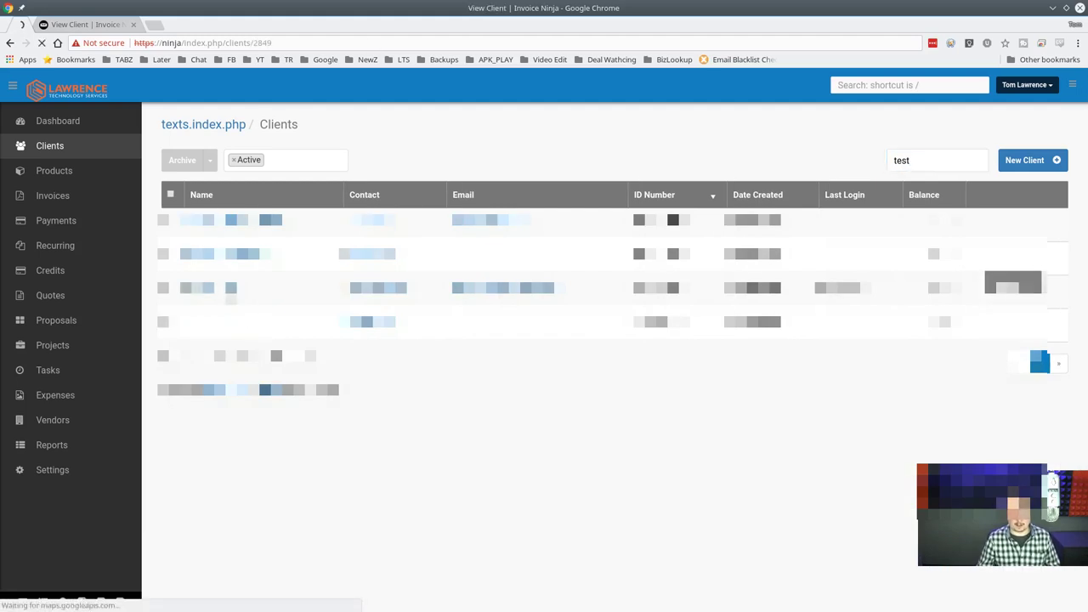
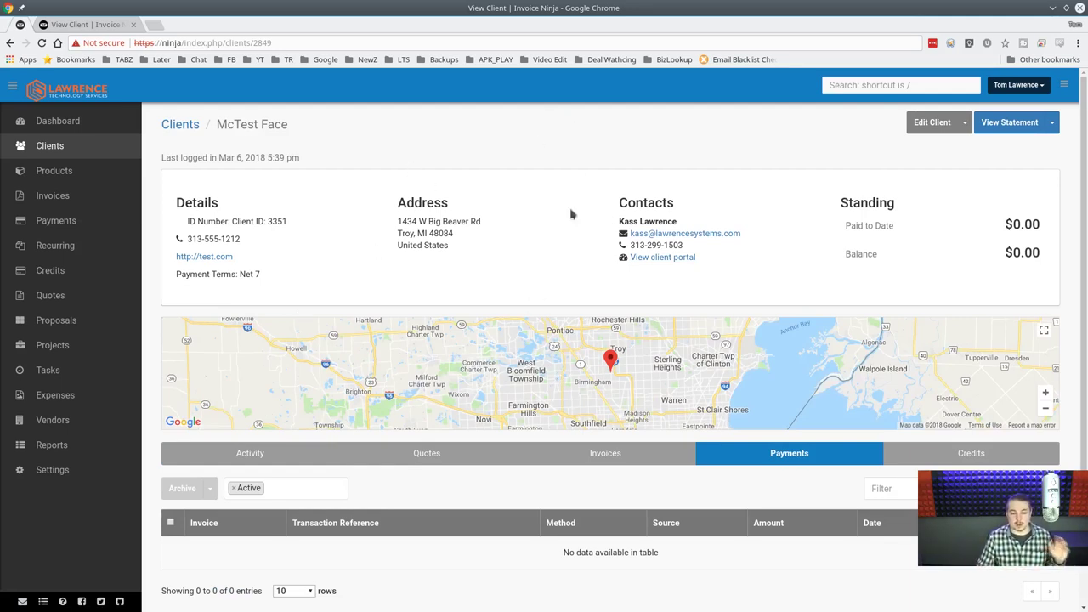
Include deleted payments in the test client's payment list.
scroll(383, 192, "down", 1)
scroll(510, 212, "up", 1)
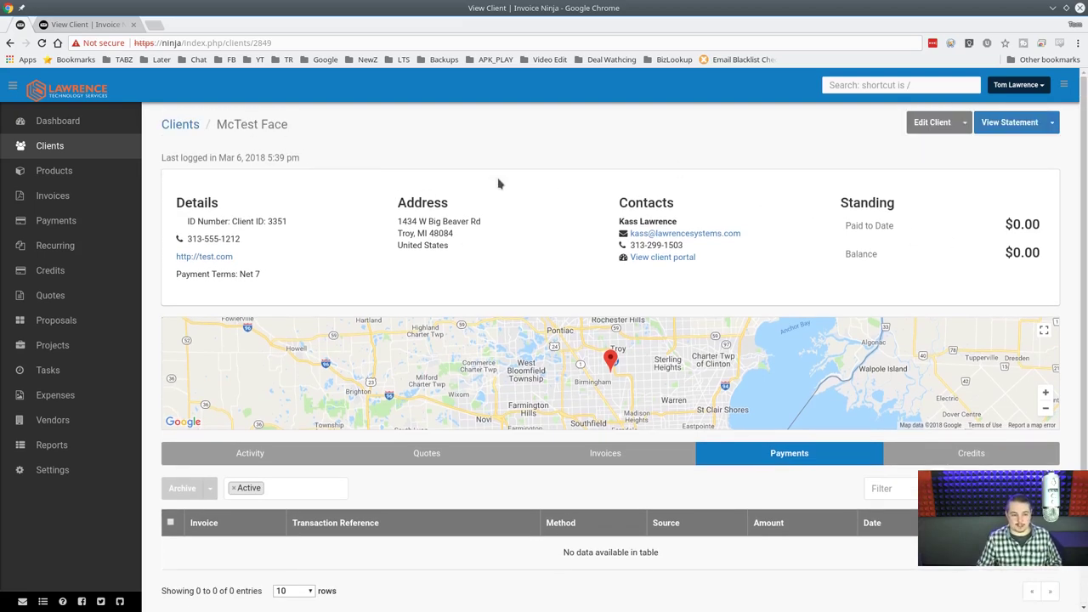
scroll(497, 221, "down", 1)
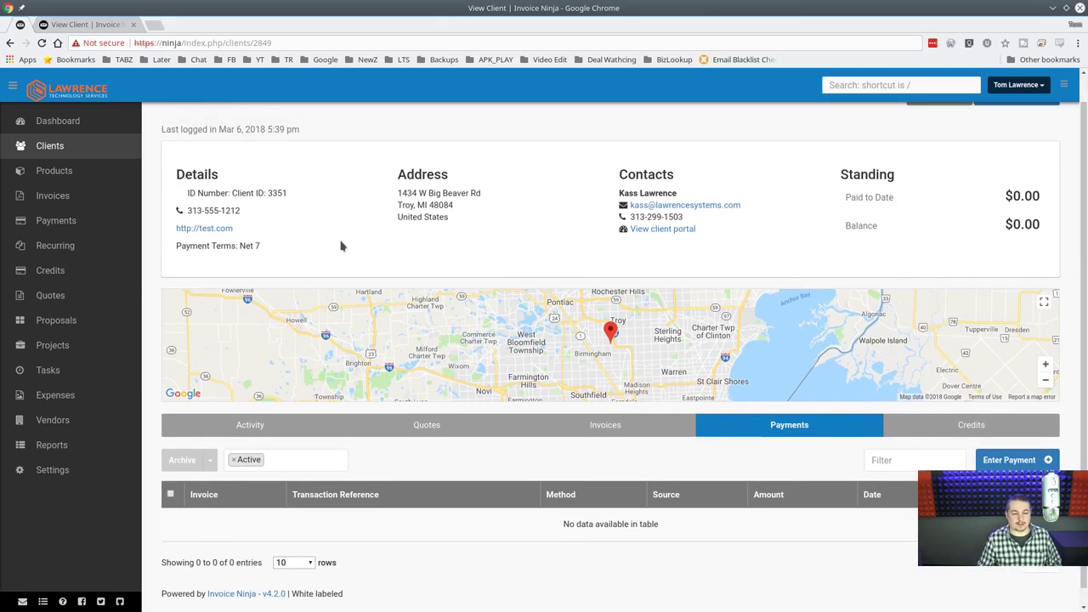
scroll(342, 245, "up", 1)
scroll(341, 246, "down", 1)
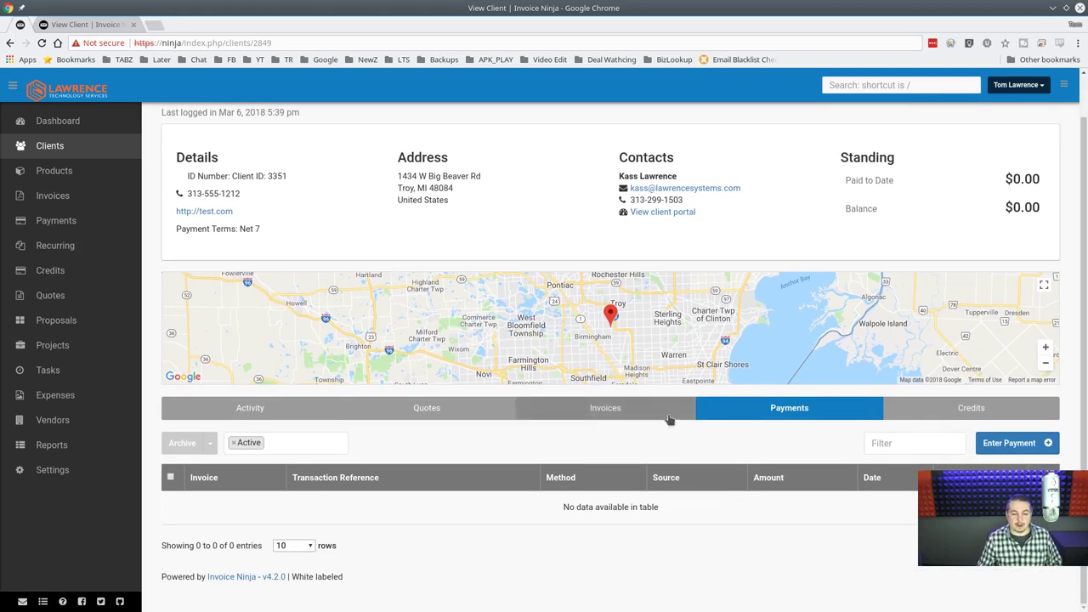
left_click(255, 446)
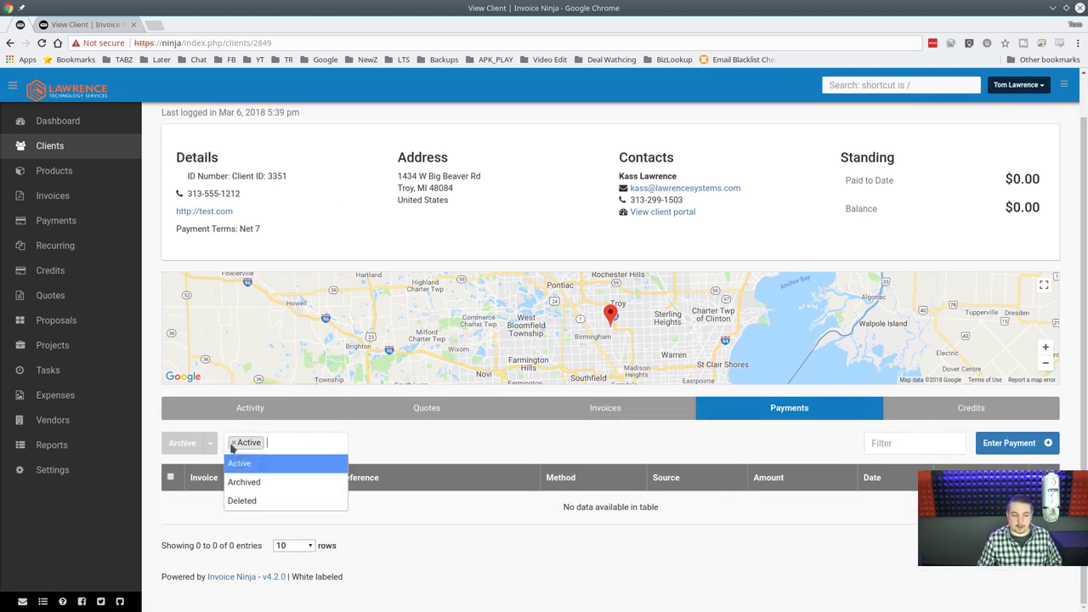
left_click(246, 501)
Show the client's activity history of 128 entries, including deleted invoice 20801.
left_click(646, 408)
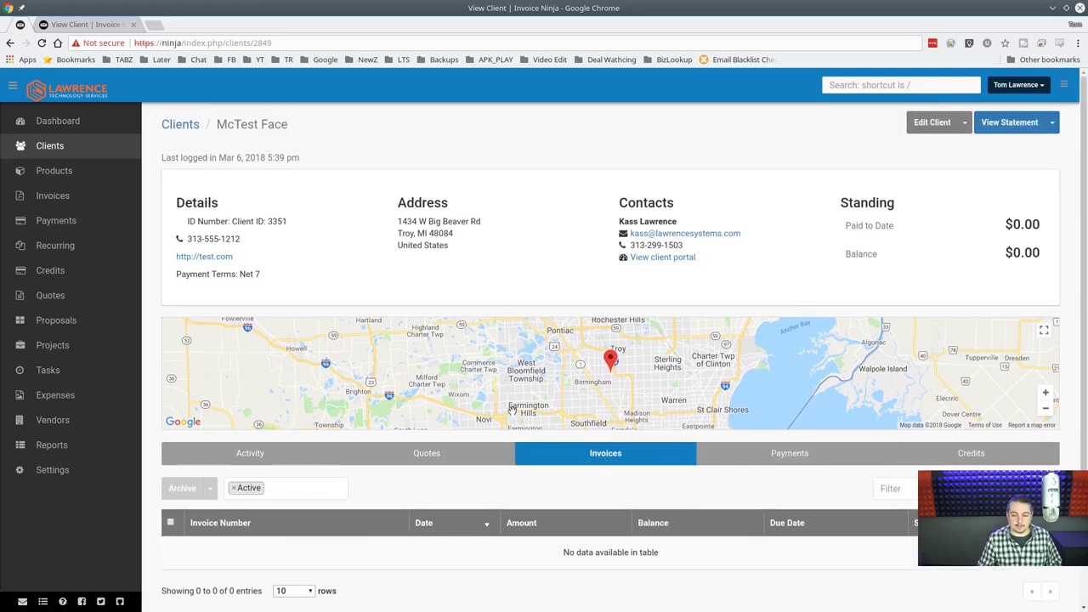
left_click(244, 452)
scroll(325, 421, "down", 4)
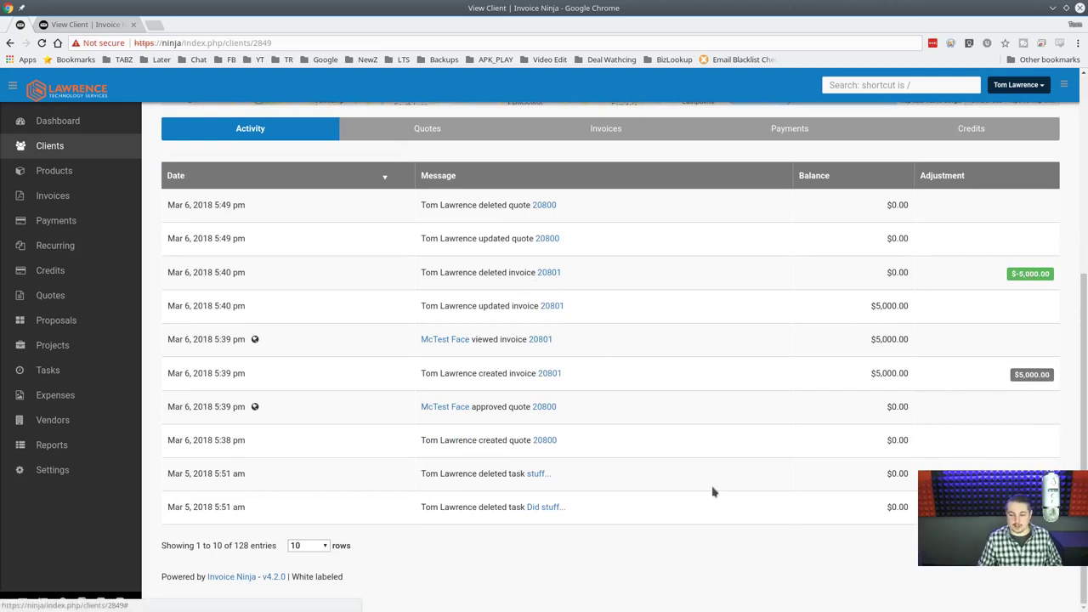
Show the client's quotes filtered to deleted ones only.
scroll(412, 445, "up", 1)
scroll(412, 445, "up", 2)
left_click(428, 315)
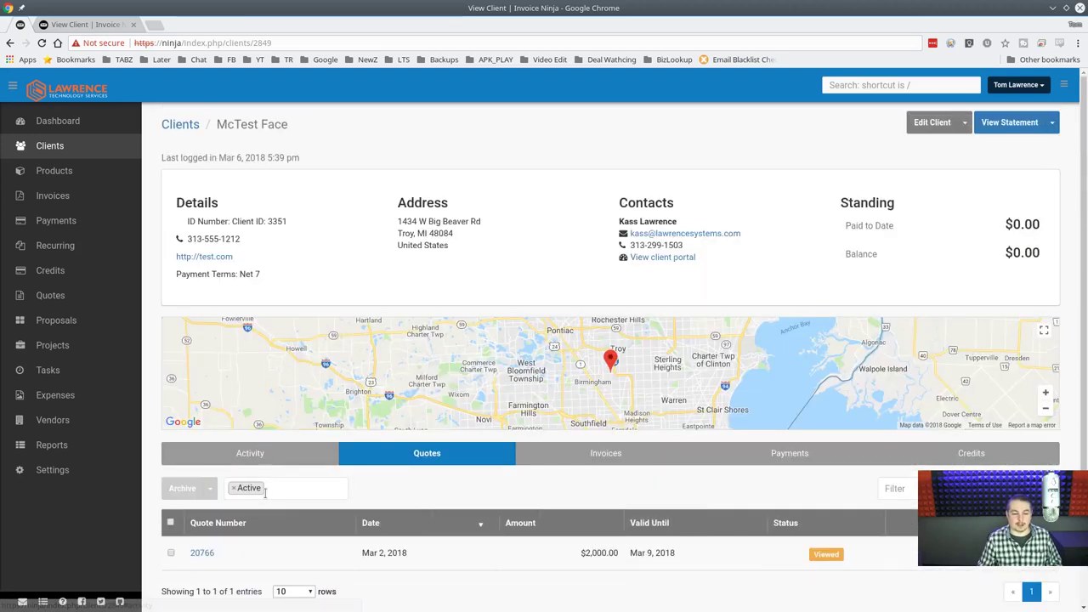
left_click(234, 491)
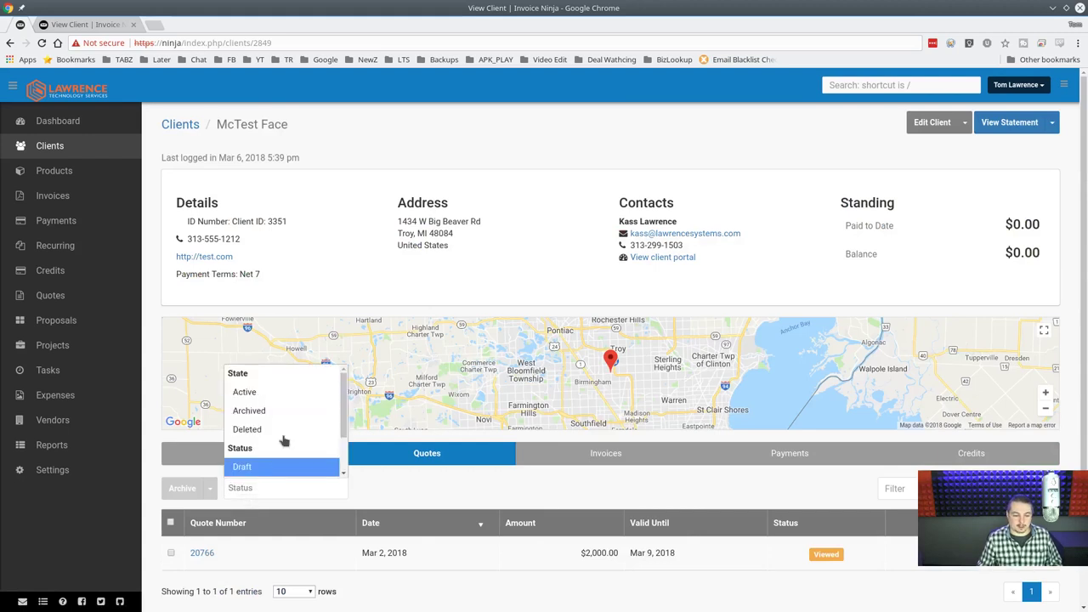
left_click(285, 438)
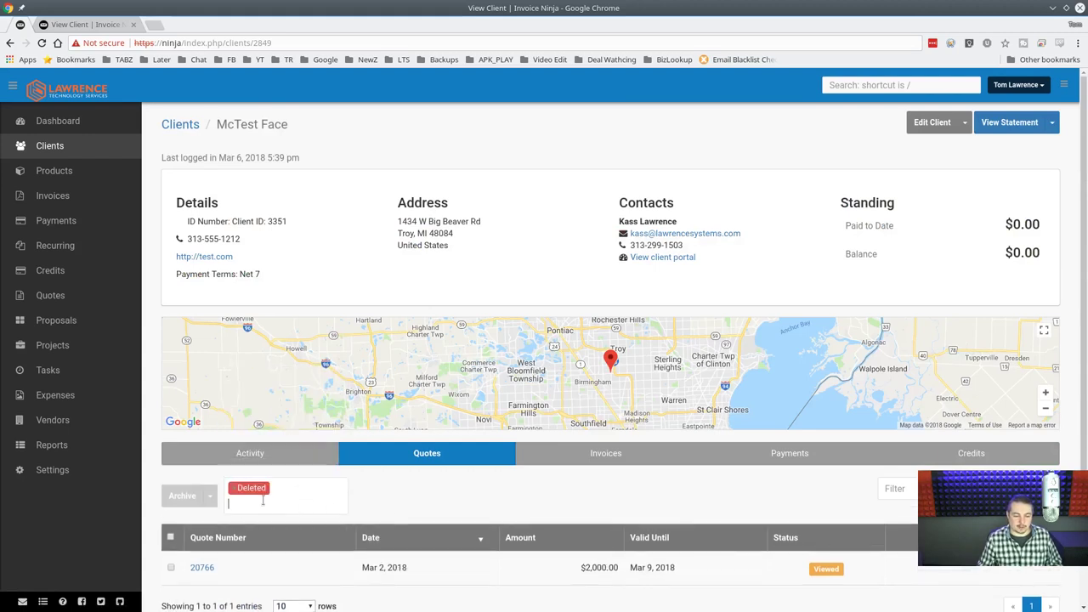
scroll(476, 493, "down", 2)
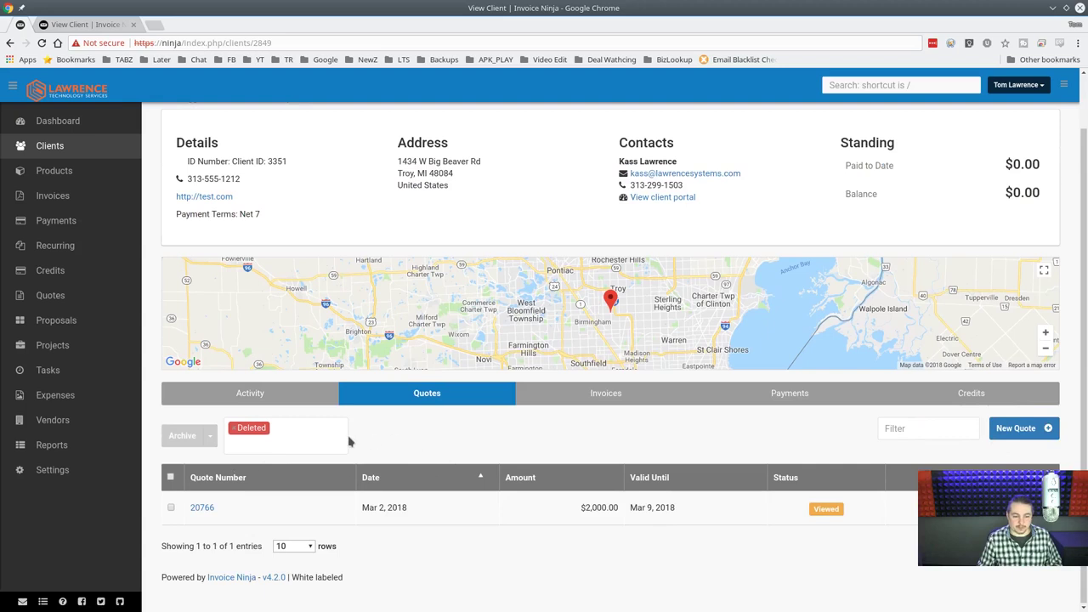
Add Draft, Active and Archived quotes to the quote filter alongside Deleted.
left_click(301, 443)
left_click(255, 405)
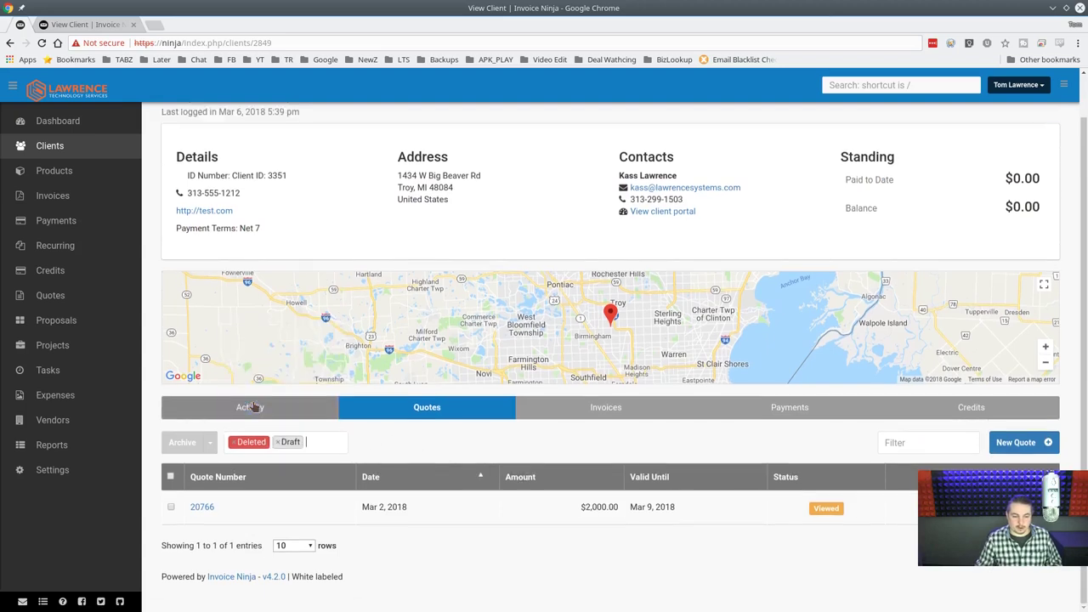
left_click(321, 446)
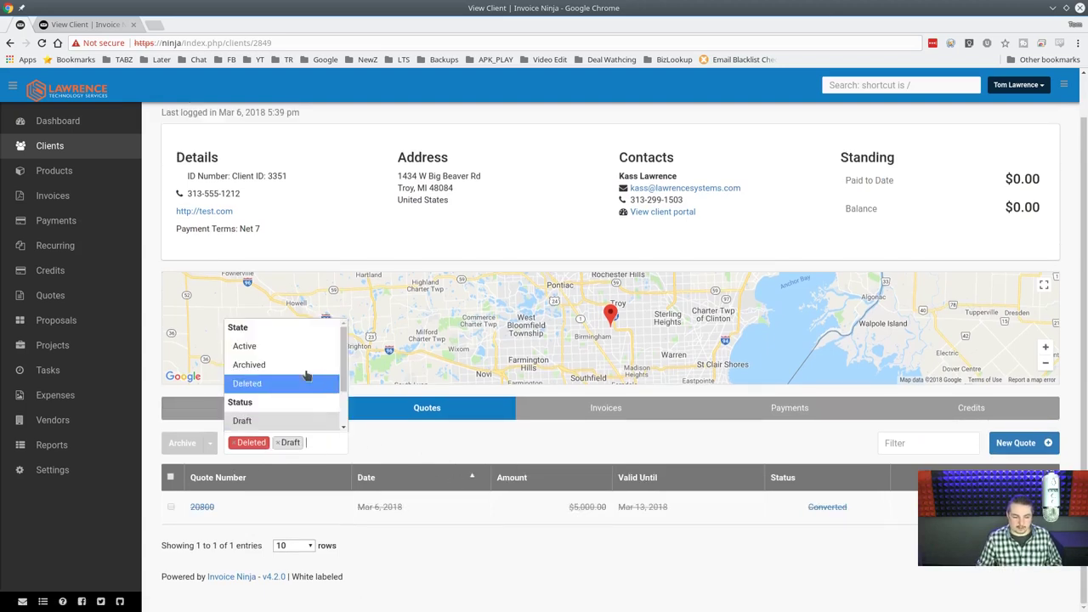
left_click(302, 348)
left_click(326, 444)
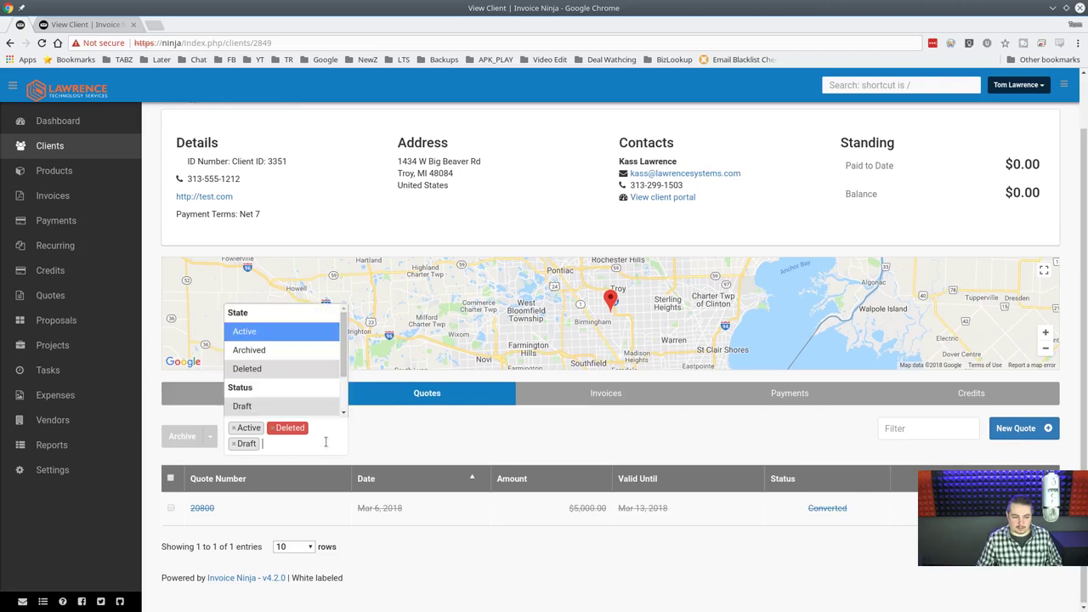
left_click(319, 352)
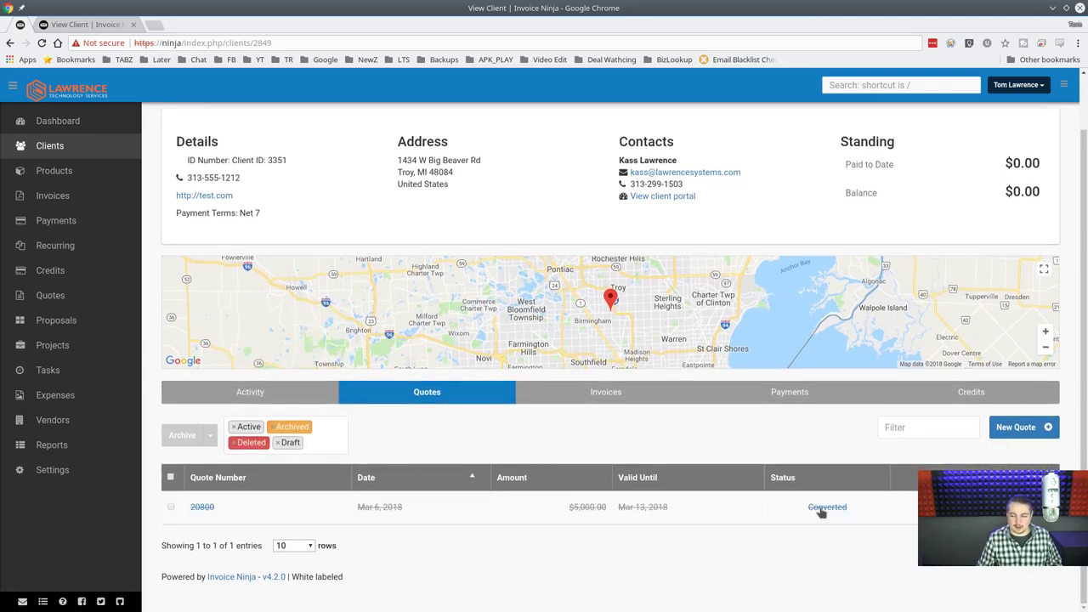
left_click(321, 435)
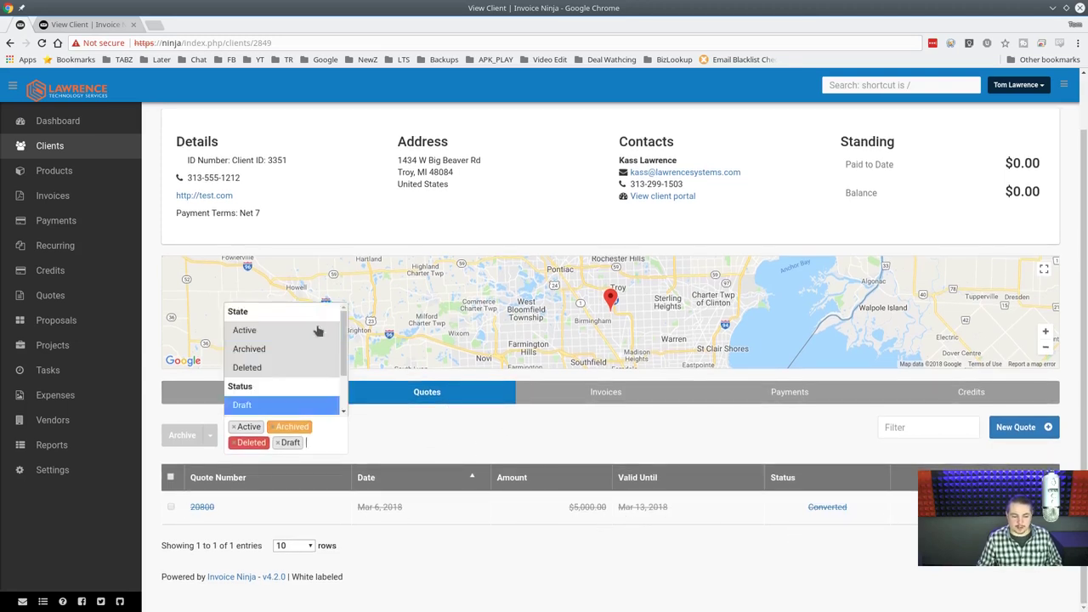
left_click(537, 487)
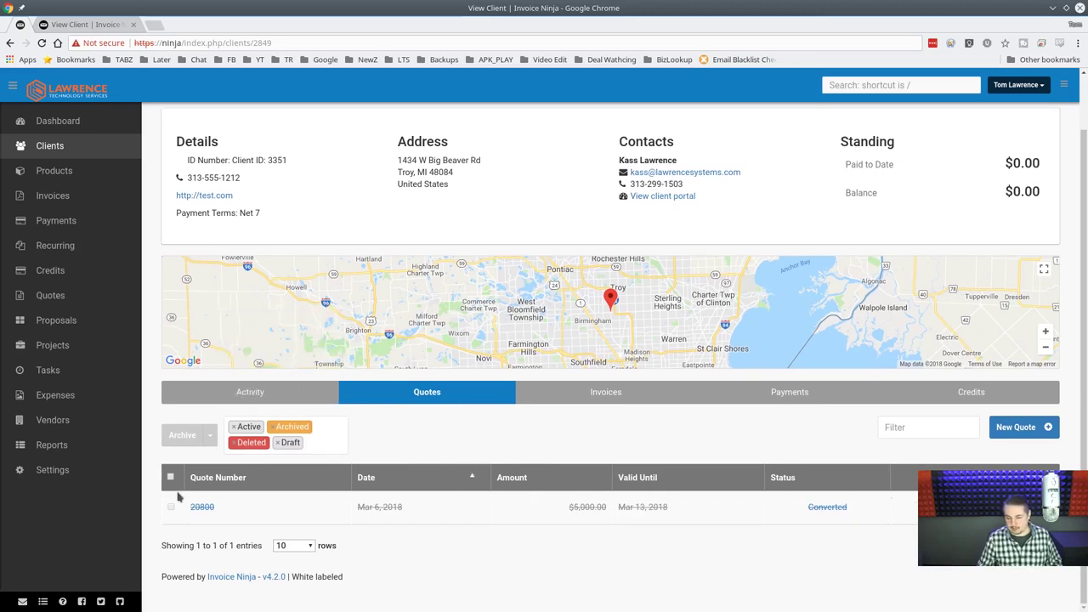
left_click(625, 396)
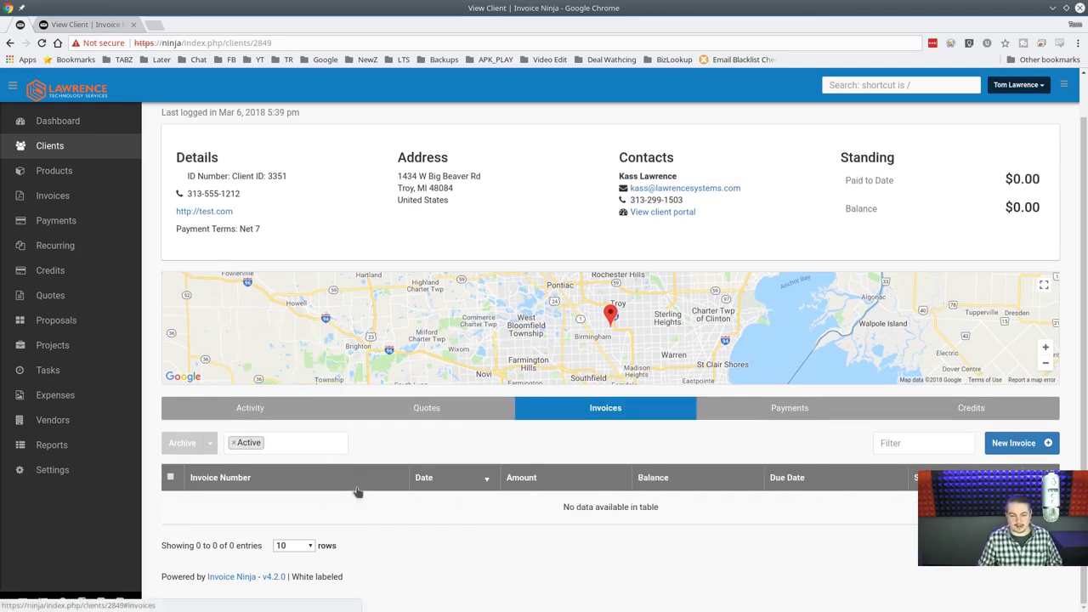
Add Deleted to the invoice filter and review the eight invoices, including 20801 and R20751.
left_click(297, 442)
left_click(255, 519)
scroll(493, 467, "down", 5)
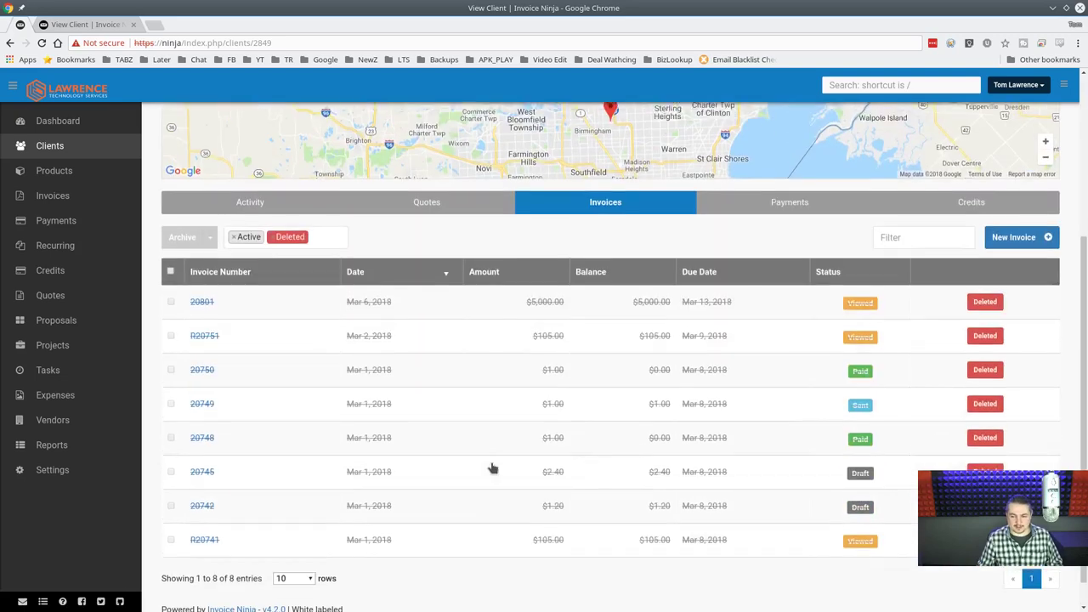
scroll(493, 467, "up", 5)
scroll(490, 468, "down", 5)
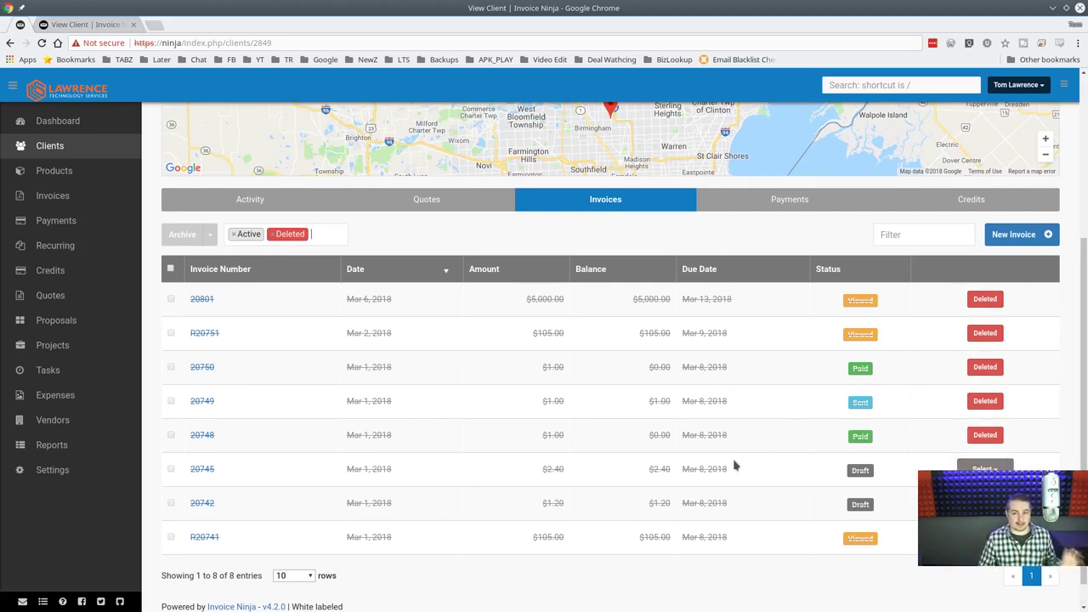
scroll(735, 466, "up", 3)
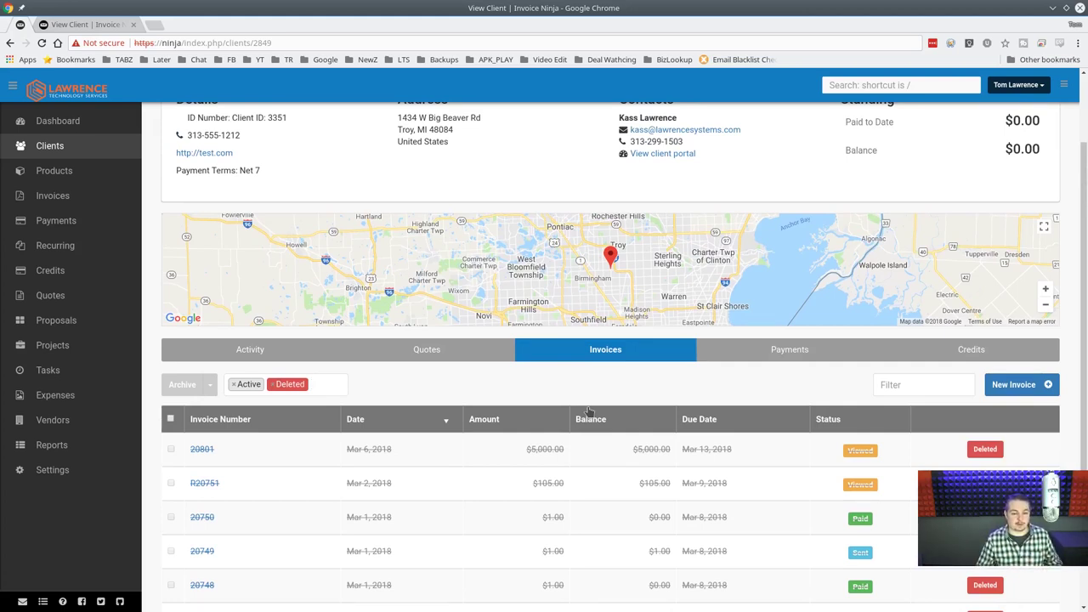
scroll(589, 412, "down", 1)
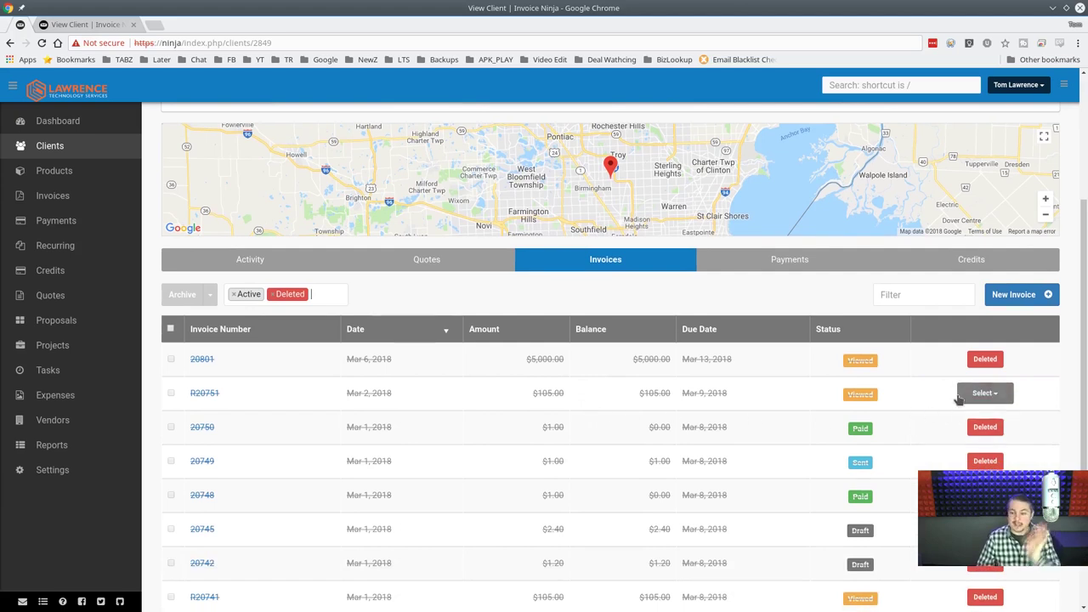
mouse_move(984, 368)
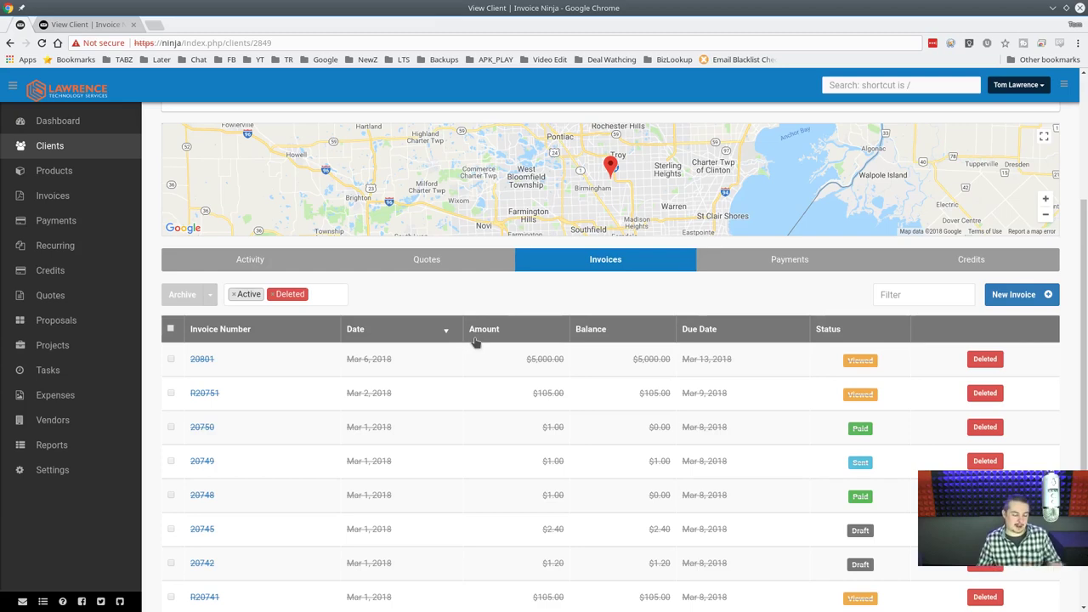
scroll(476, 341, "up", 3)
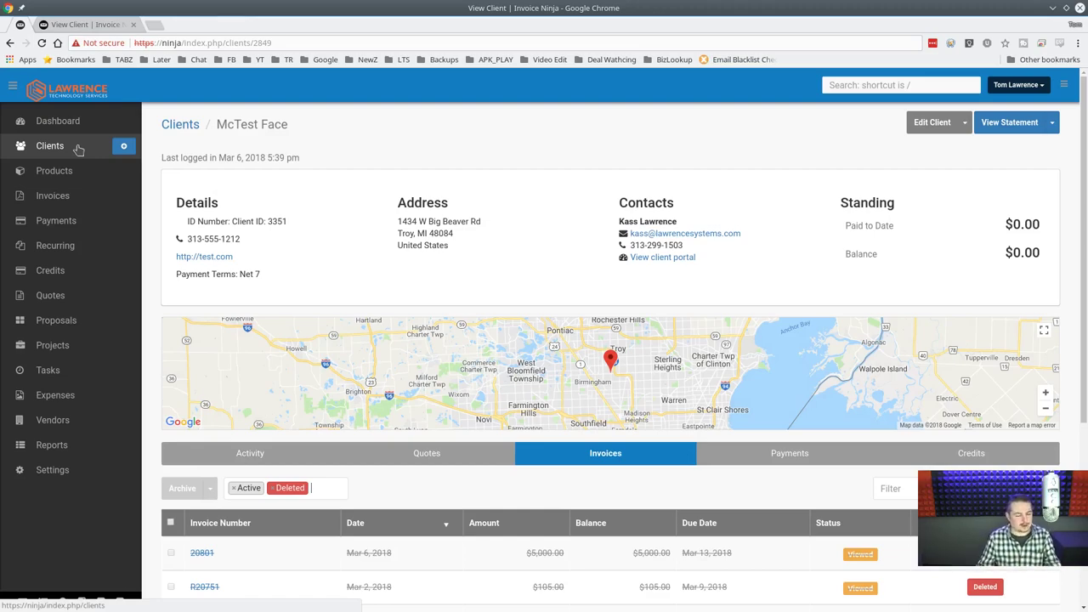
scroll(491, 391, "down", 3)
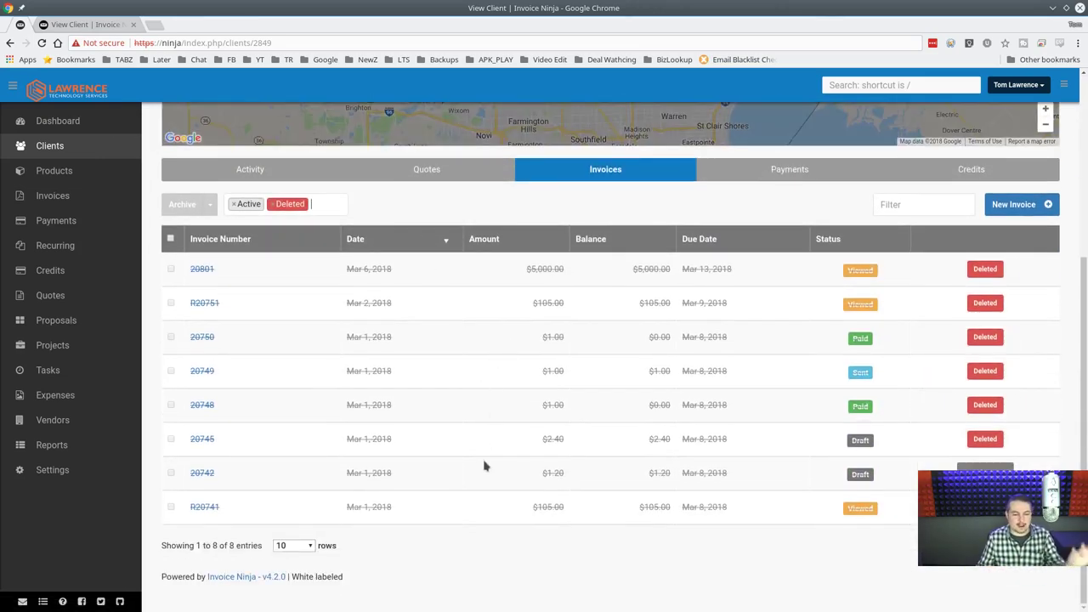
scroll(483, 465, "up", 3)
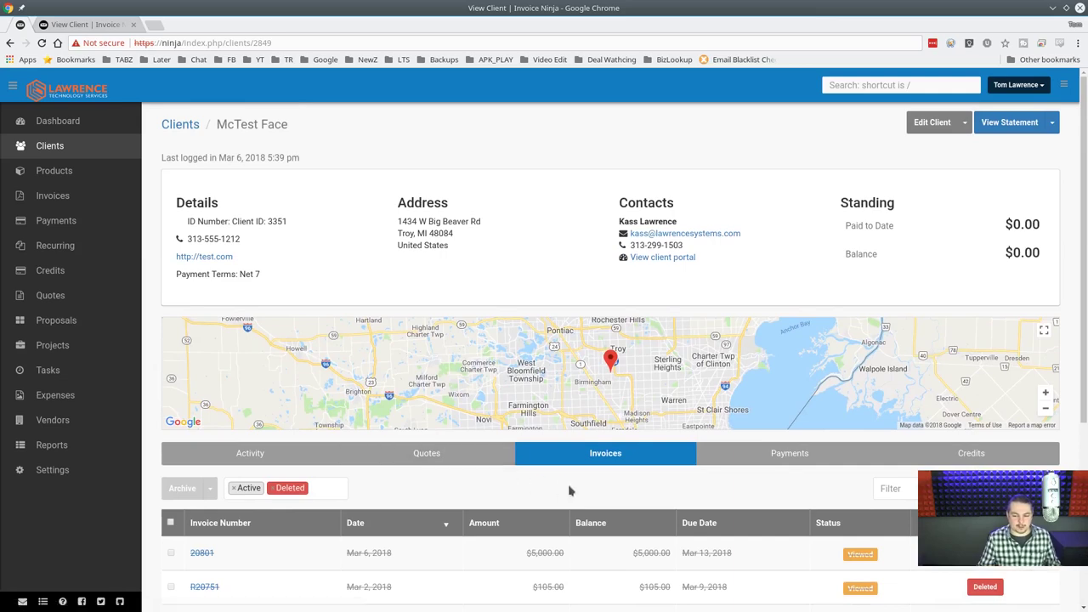
From the Dewey Cheatham & Howe client page, create a new quote numbered 0001.
left_click(73, 24)
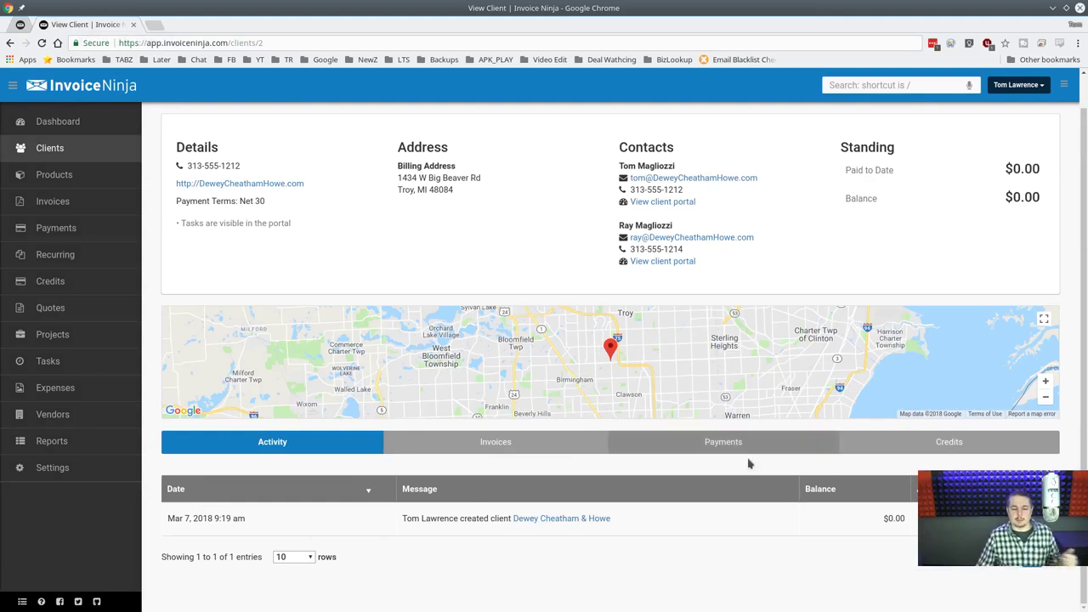
scroll(622, 292, "up", 1)
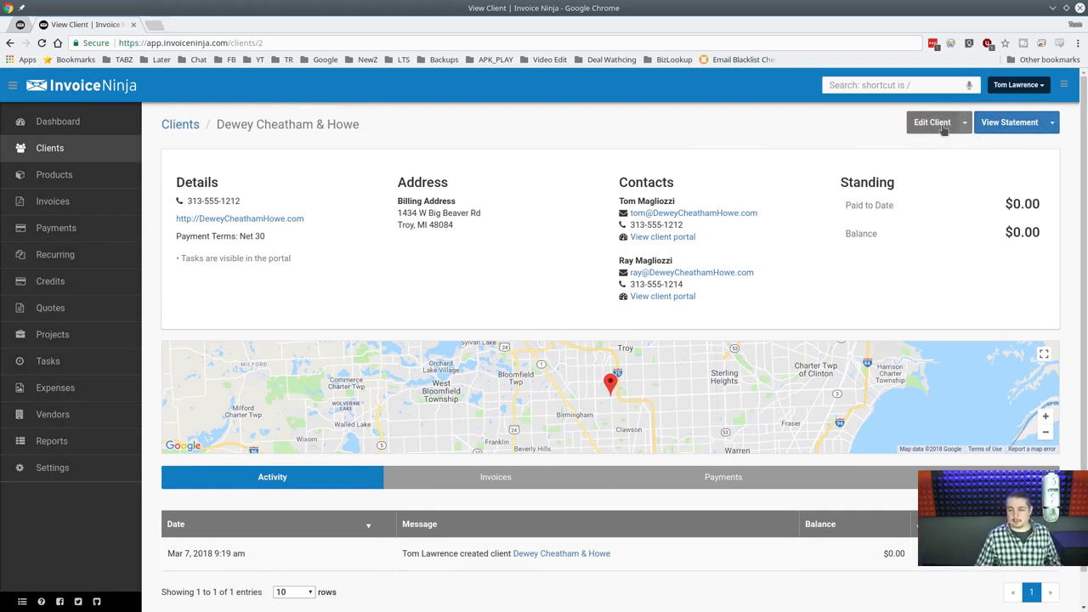
left_click(1053, 123)
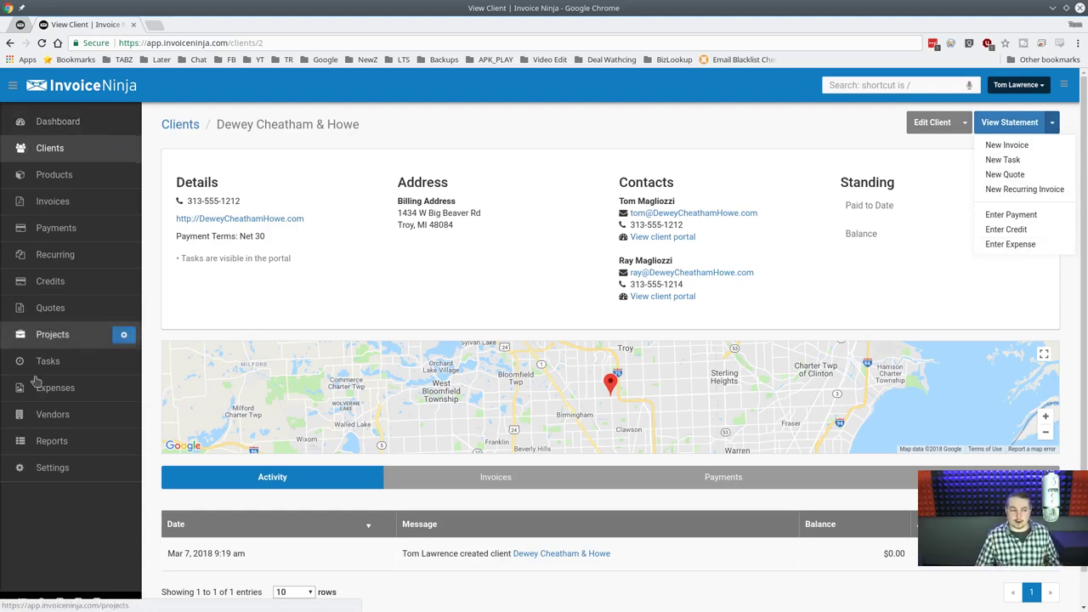
mouse_move(108, 257)
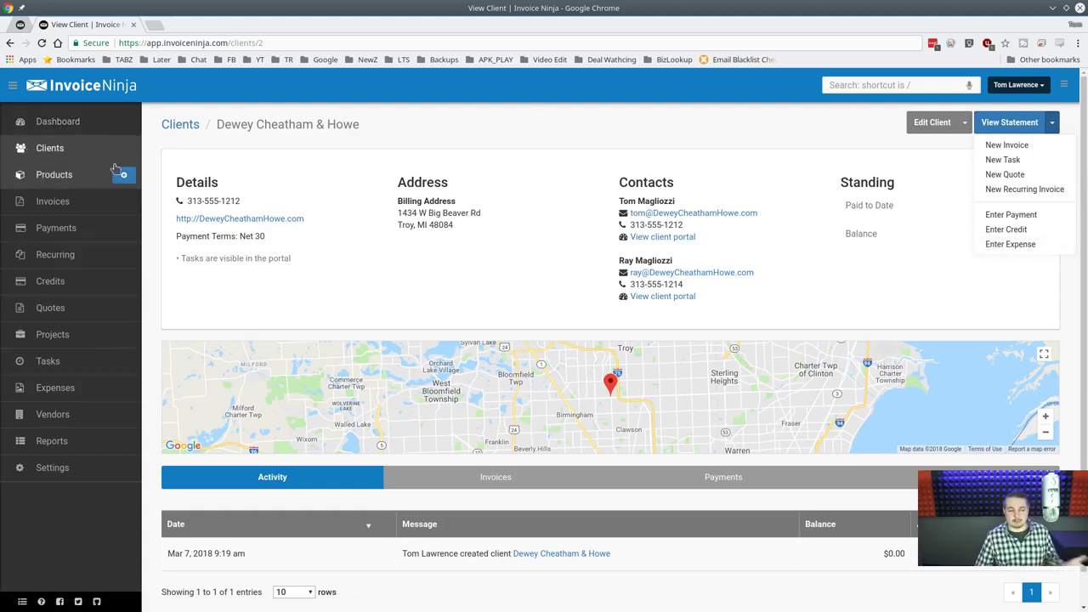
mouse_move(114, 279)
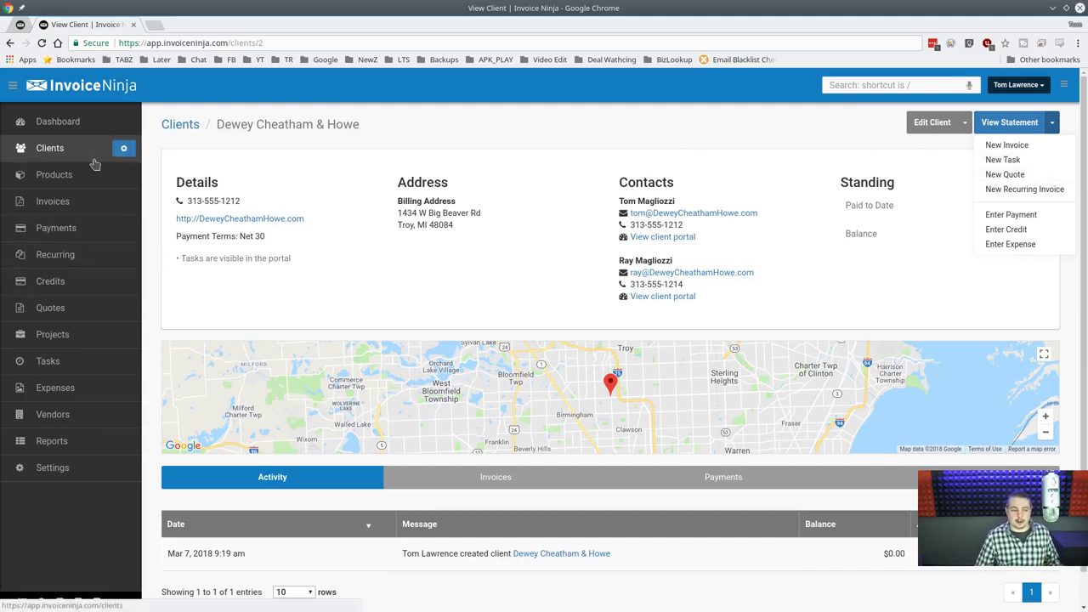
left_click(1004, 174)
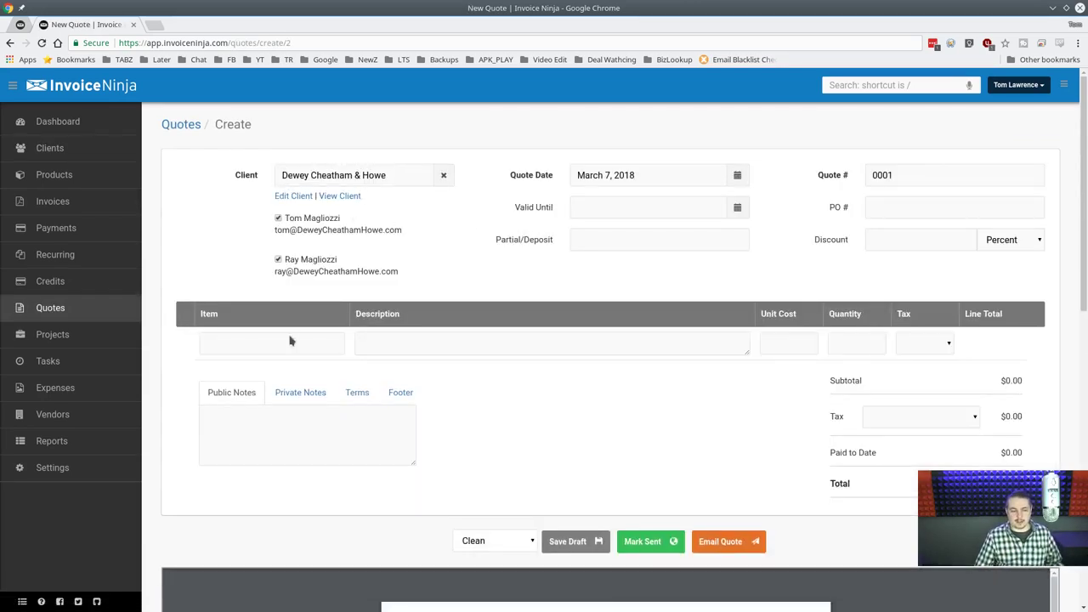
Address the quote to the client's second contact instead of the first.
left_click(277, 259)
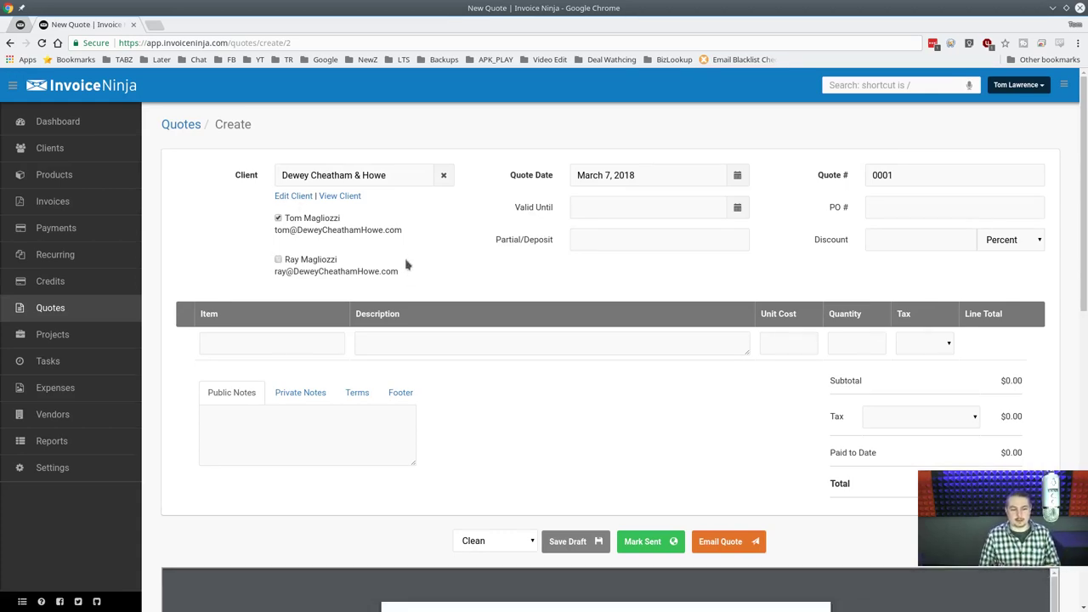
left_click(278, 219)
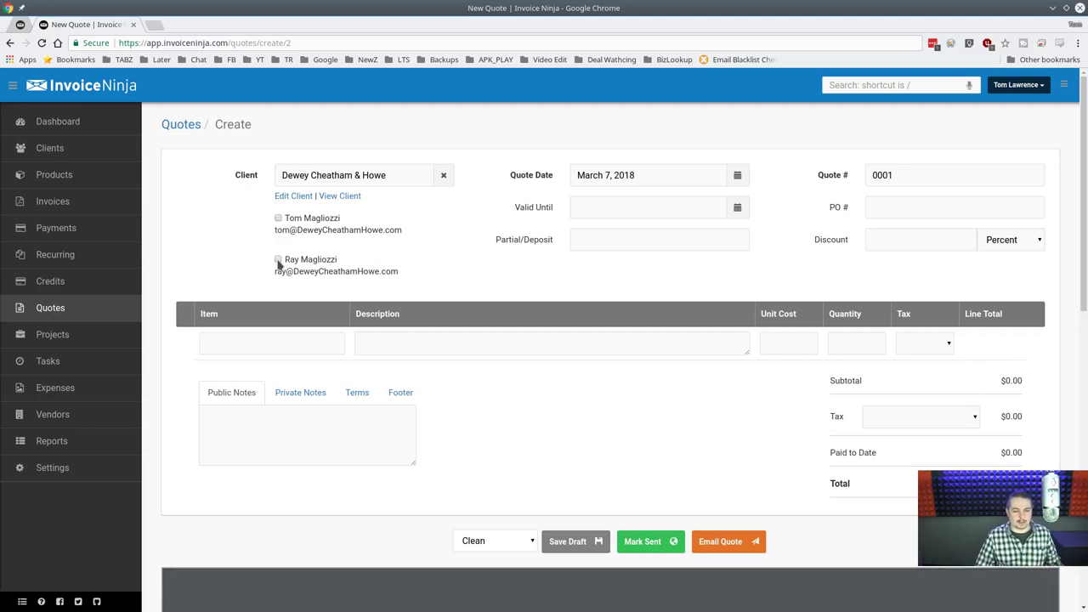
left_click(278, 259)
Add Design Work at $150.00 as the first line item and edit its description.
scroll(459, 281, "down", 2)
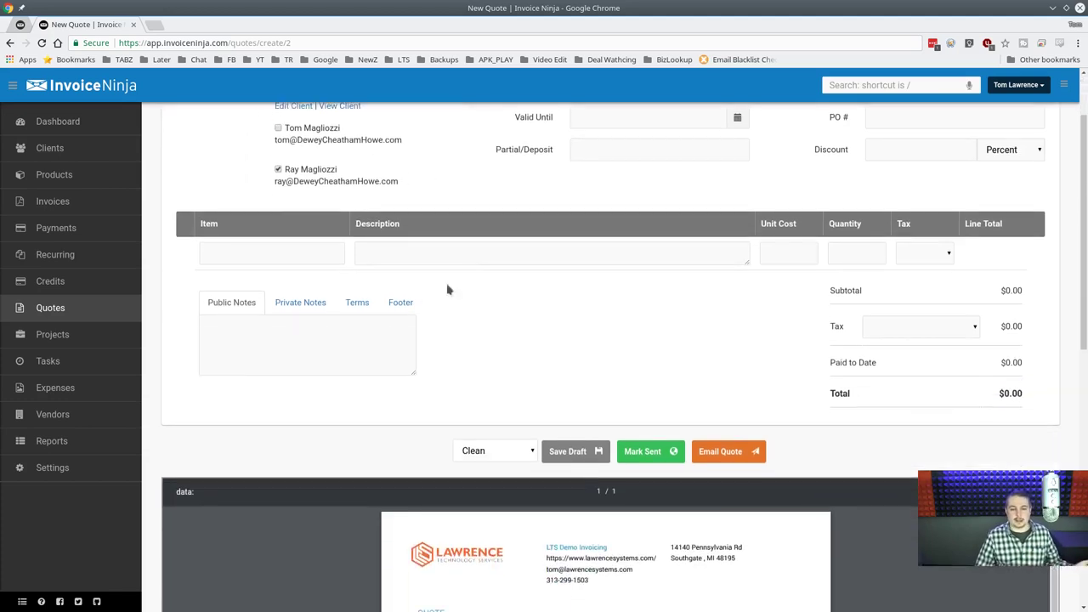
left_click(261, 251)
left_click(259, 272)
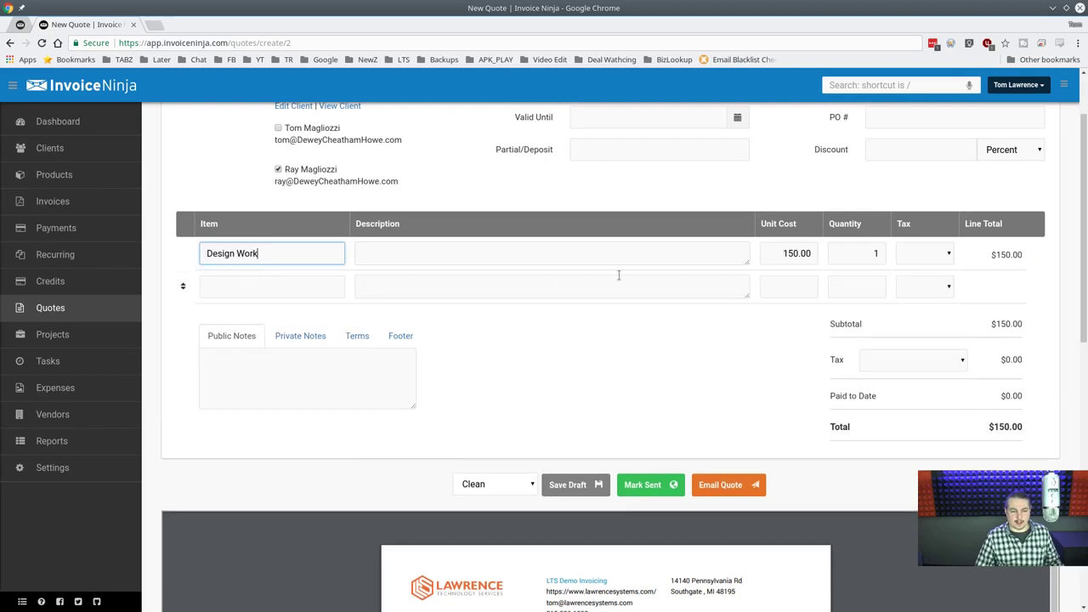
type("Som")
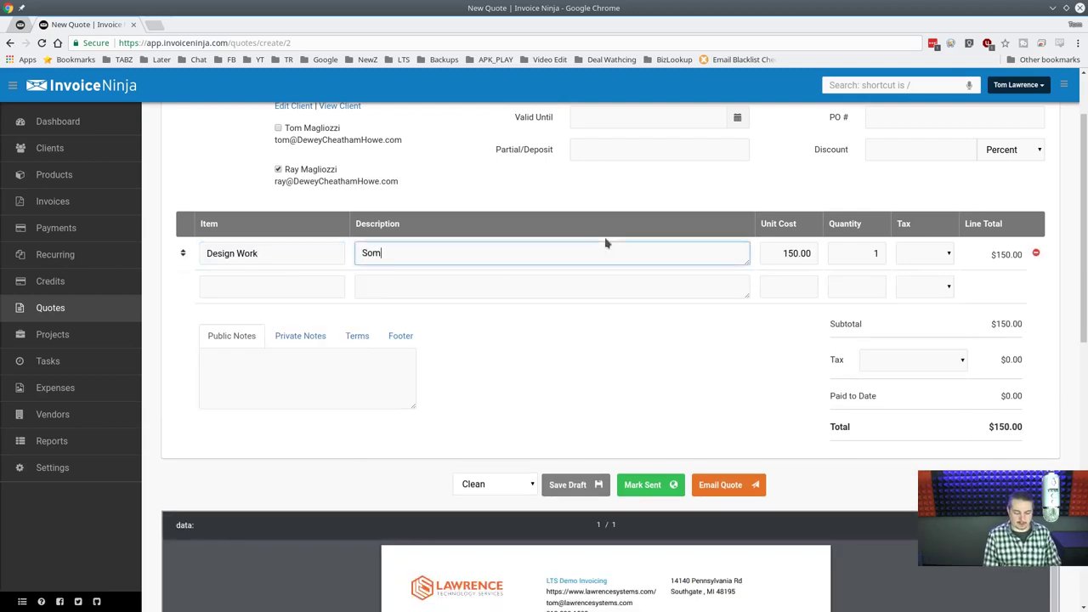
key("BackSpace")
key("BackSpace")
type("Design Work")
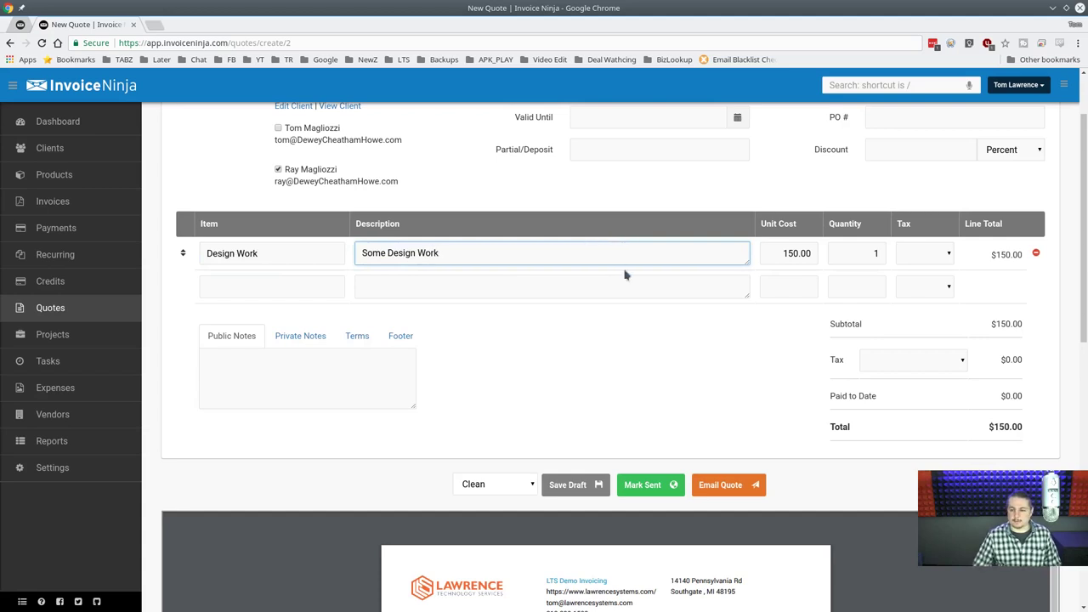
key("Tab")
key("Tab")
Add Setup FreeNAS System at $300.00 as the second line item, enlarging its description.
left_click(326, 286)
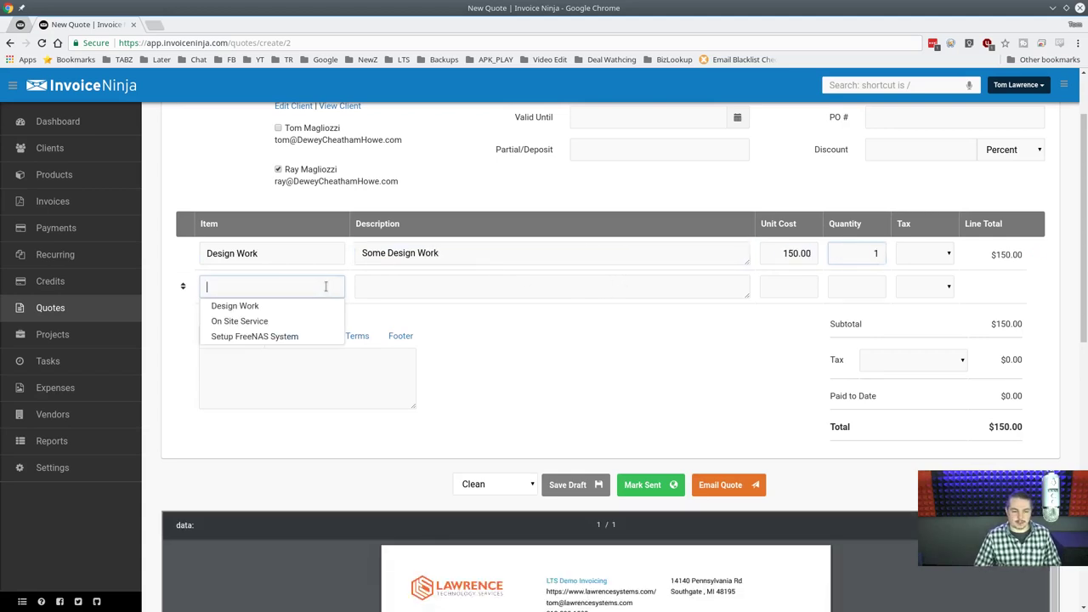
left_click(293, 336)
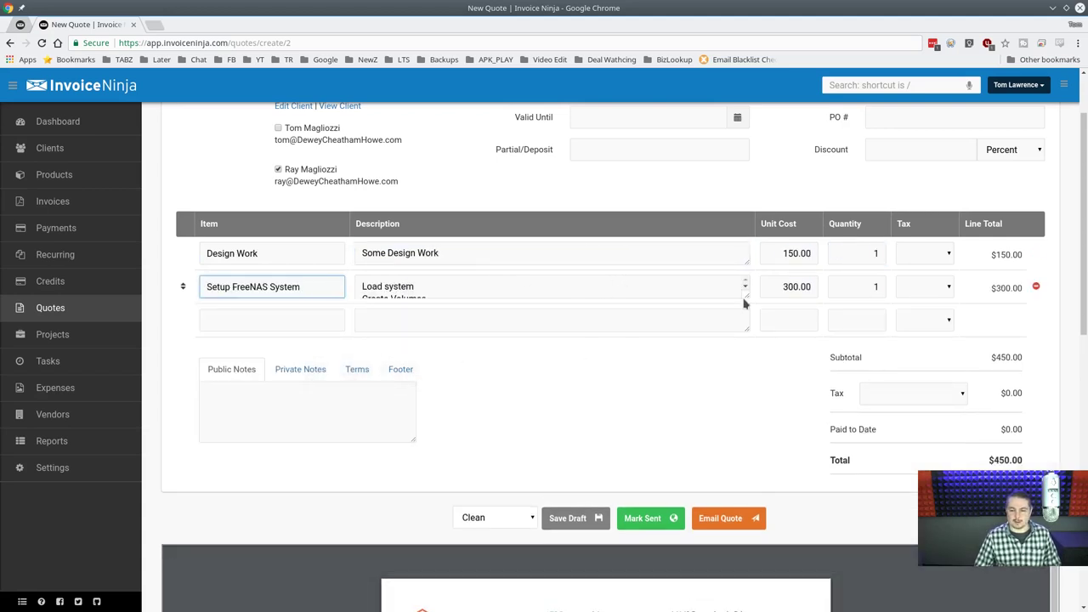
left_click_drag(745, 302, 765, 430)
left_click(595, 311)
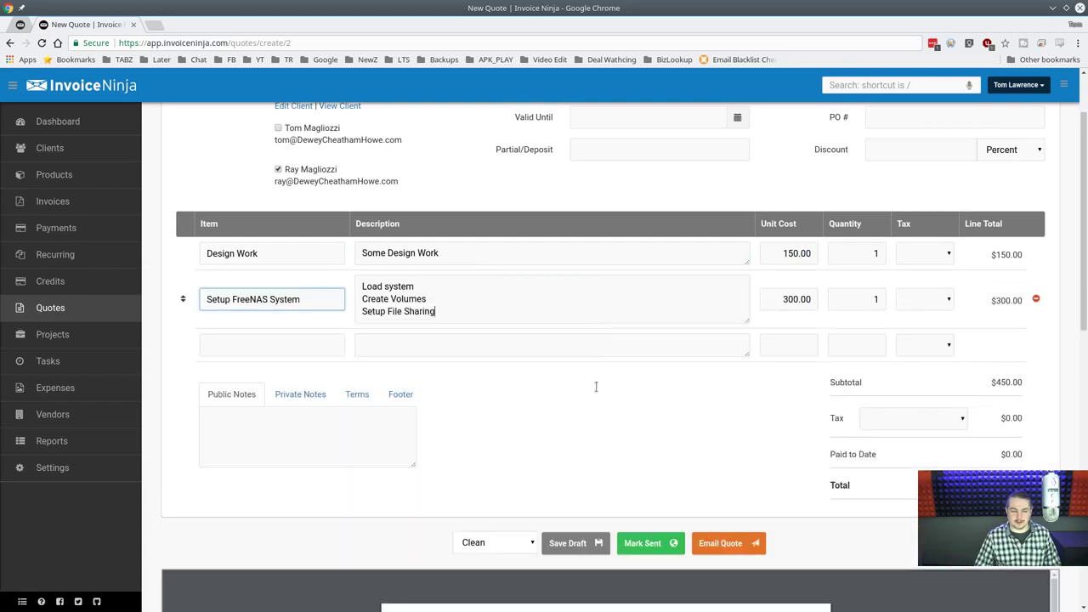
scroll(569, 471, "down", 3)
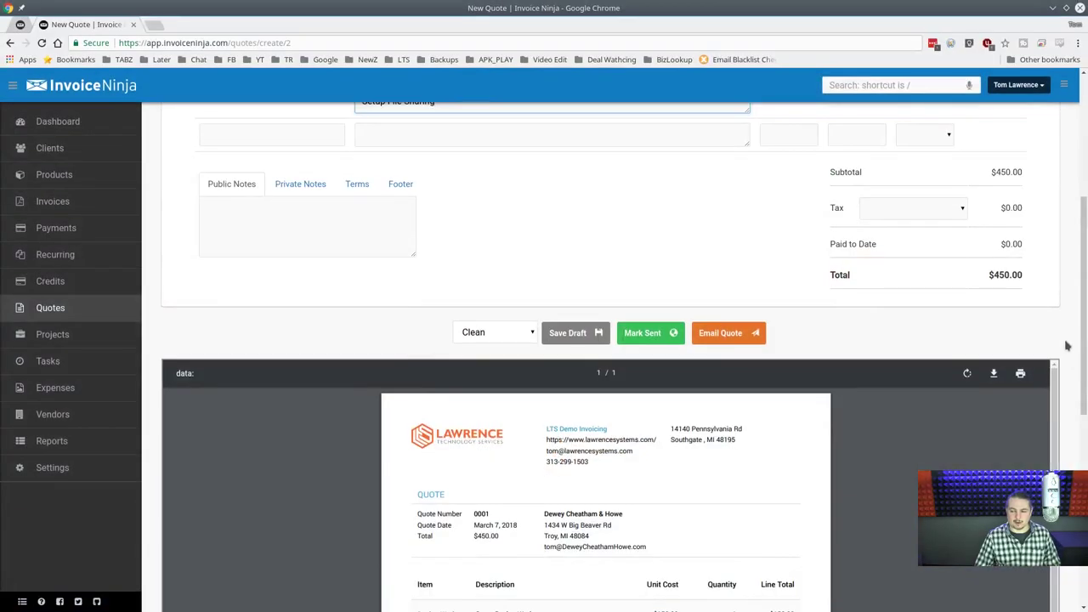
Preview the quote in the Bold, Modern and Plain designs.
left_click_drag(1083, 374, 1077, 453)
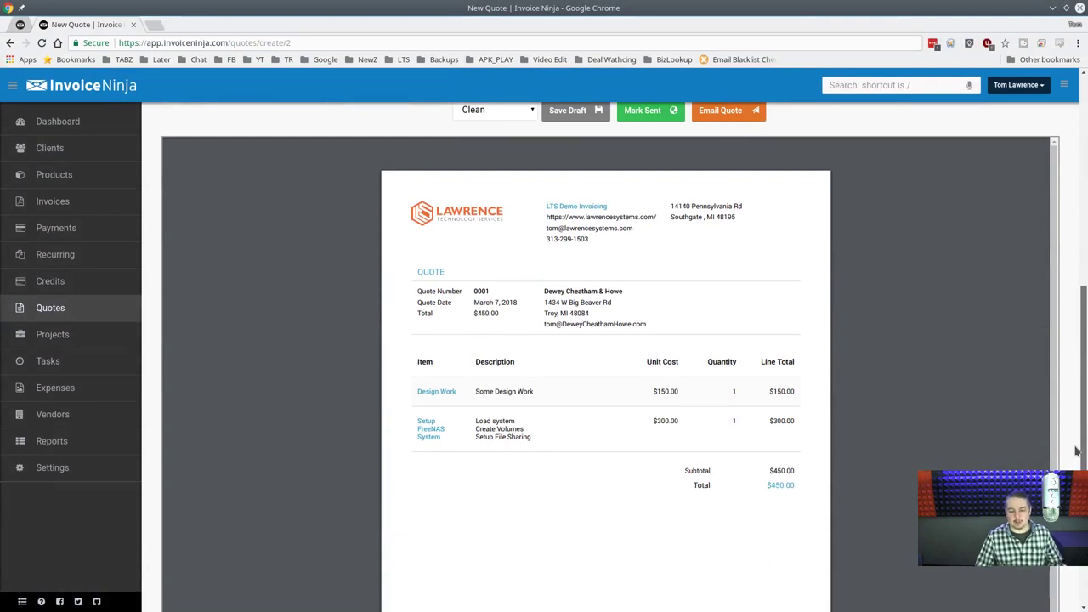
left_click_drag(1077, 452, 1084, 447)
left_click(524, 121)
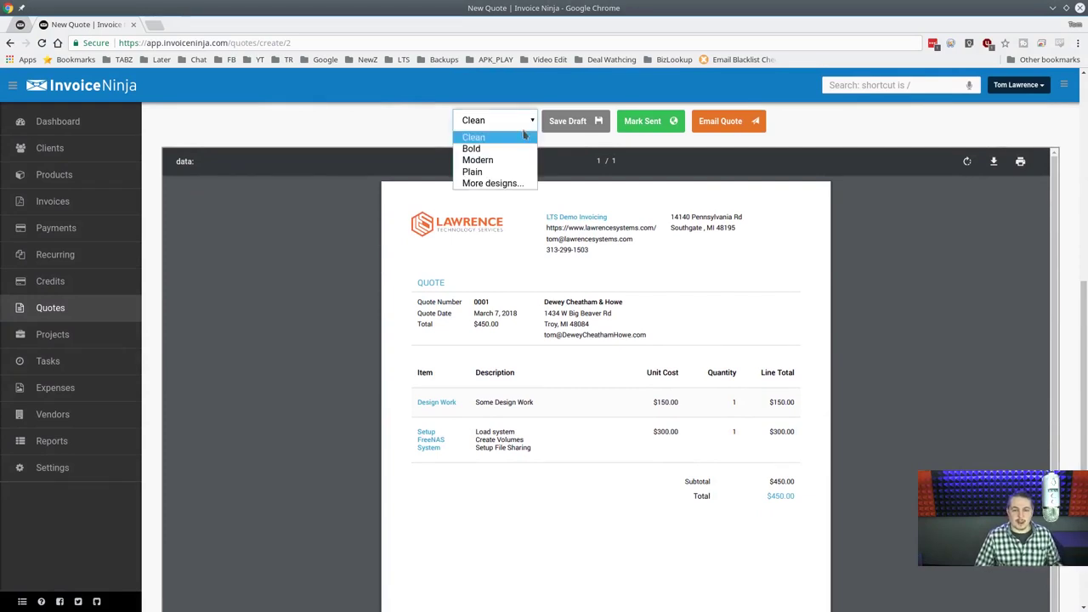
left_click(520, 149)
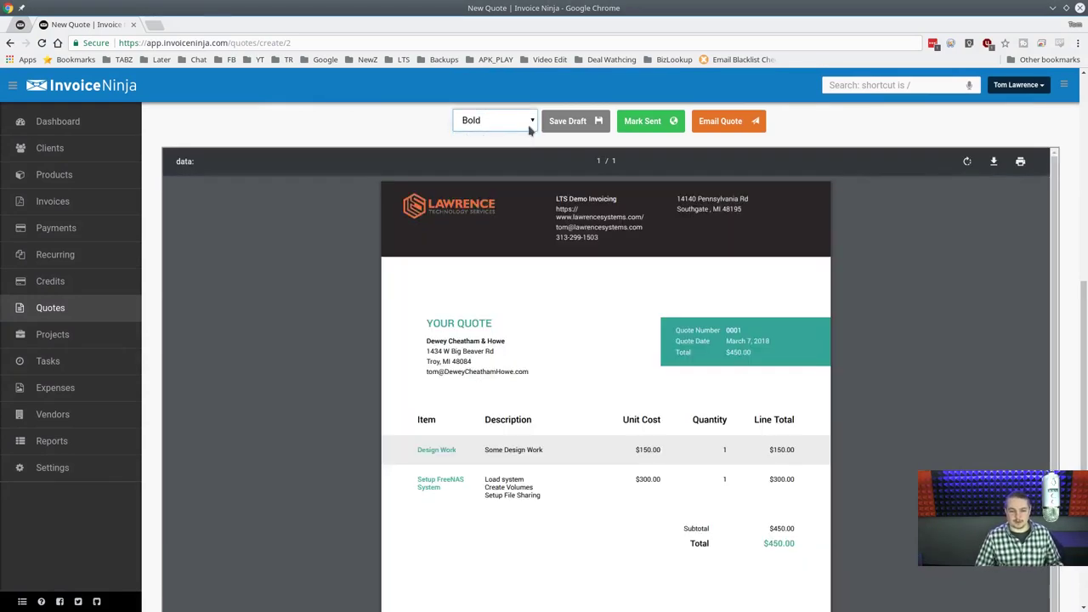
left_click(529, 129)
left_click(520, 162)
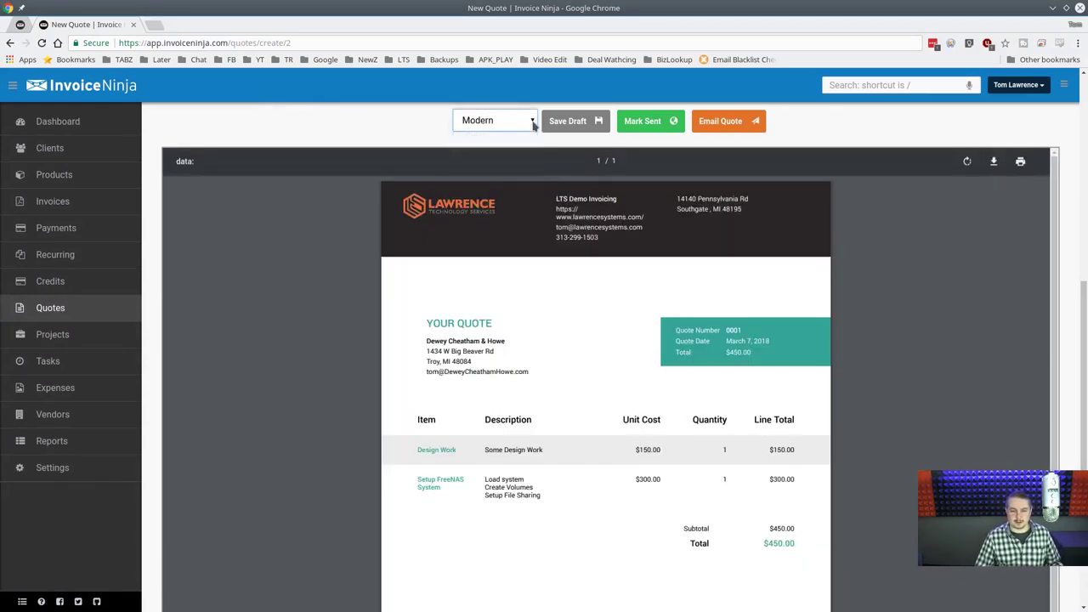
left_click(531, 124)
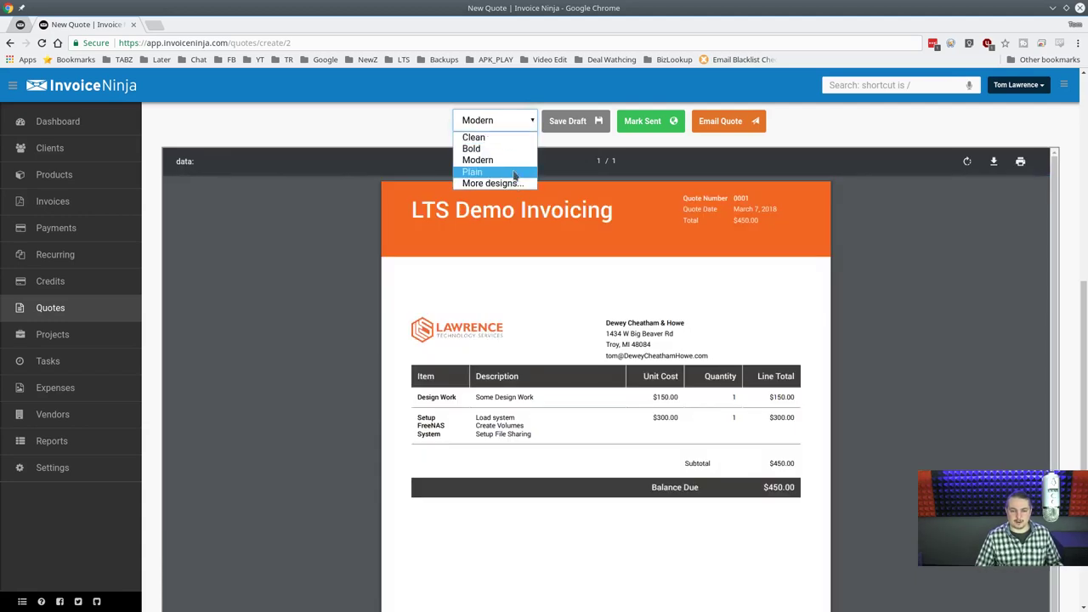
left_click(514, 171)
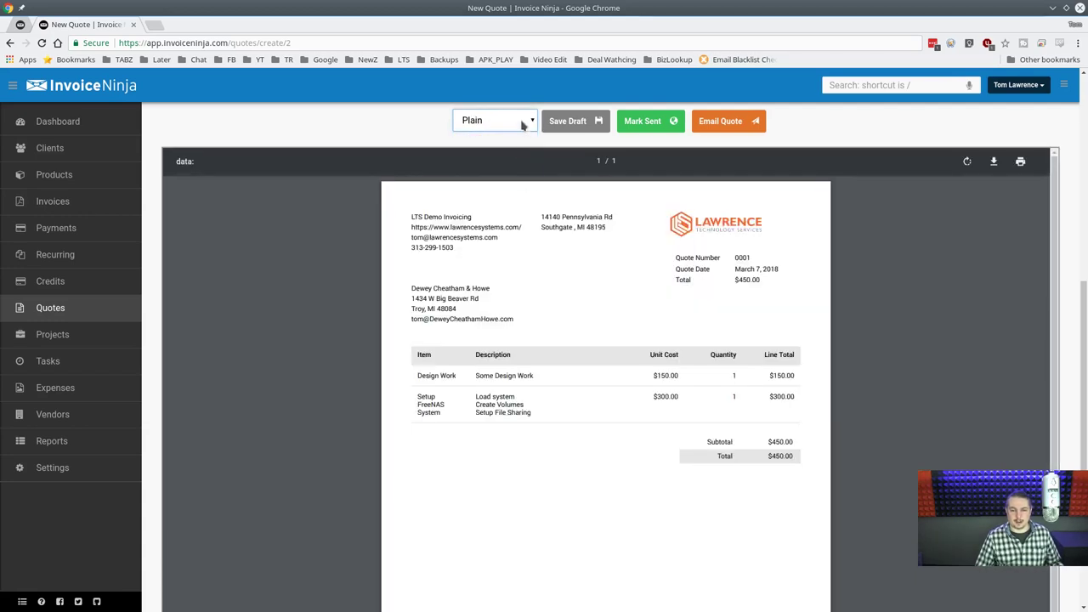
left_click(522, 121)
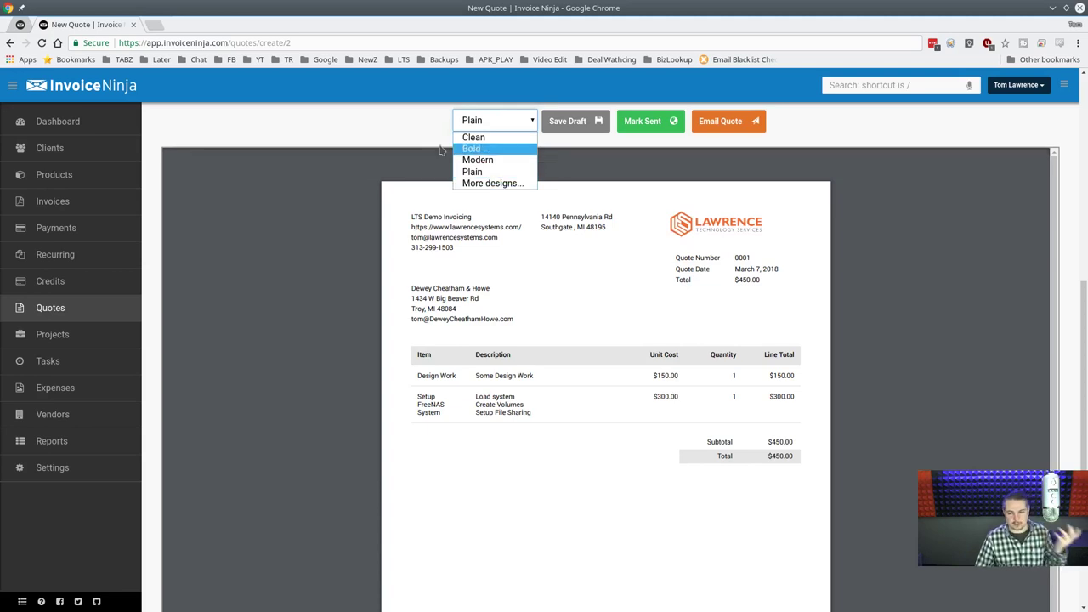
left_click(414, 132)
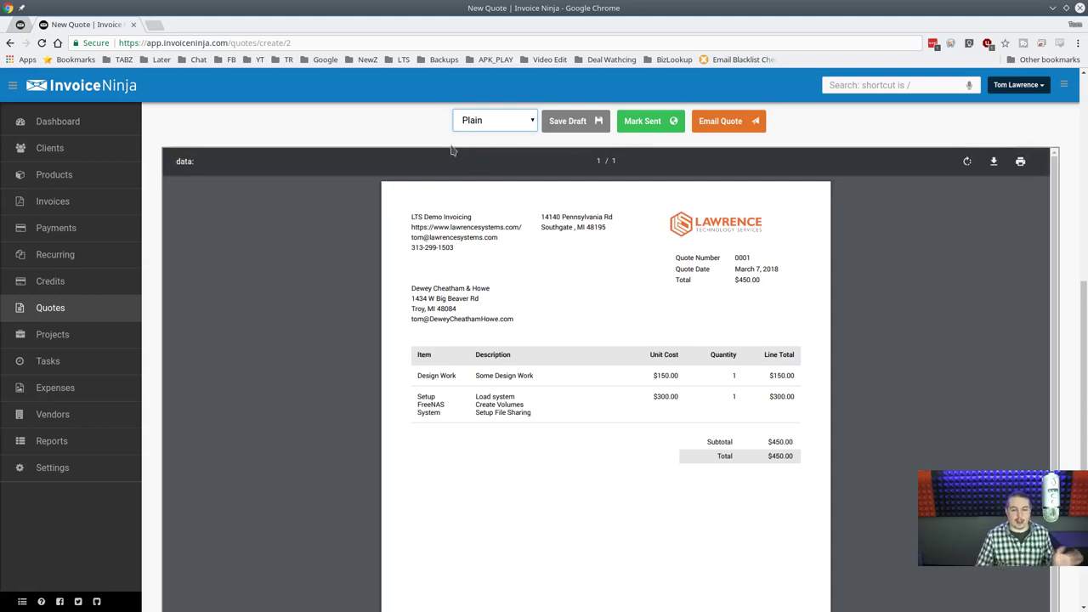
Switch the quote back to the Bold design and review the $450.00 PDF preview.
scroll(973, 213, "up", 2)
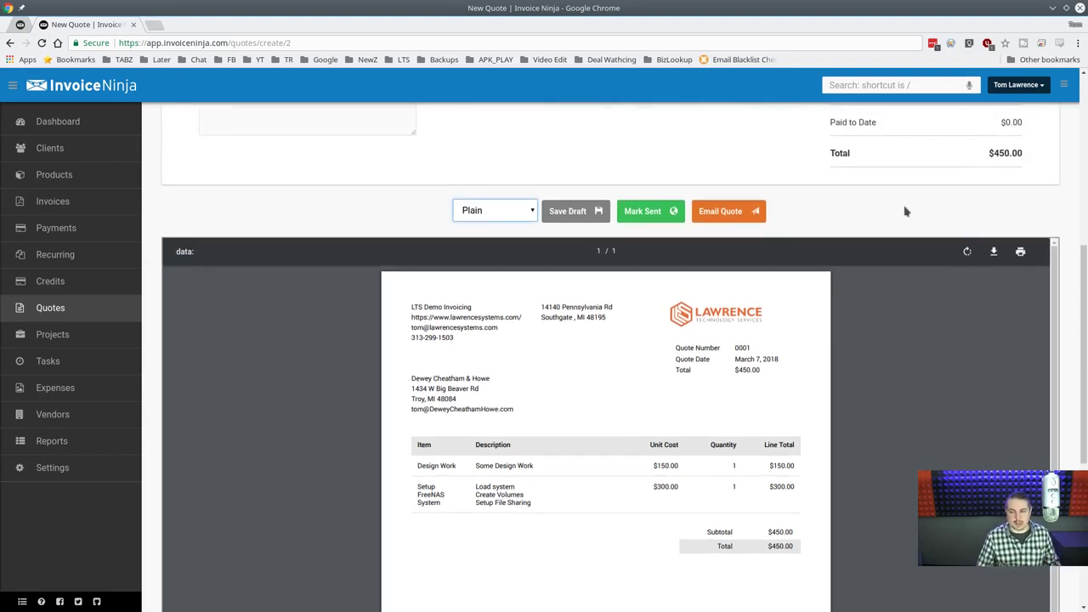
left_click(491, 210)
left_click(476, 239)
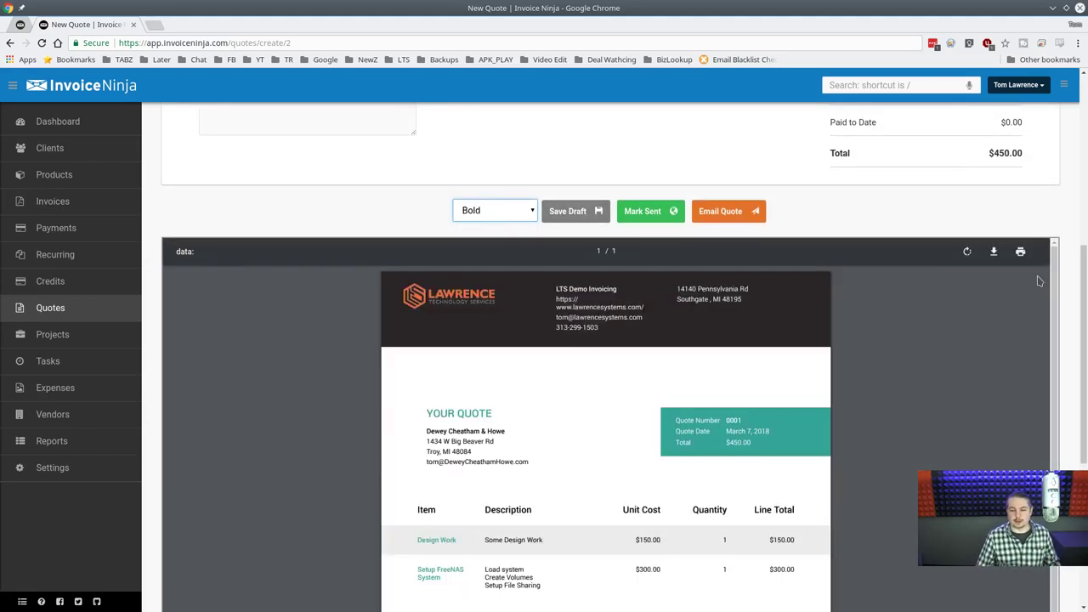
scroll(1063, 308, "down", 1)
scroll(1063, 308, "down", 2)
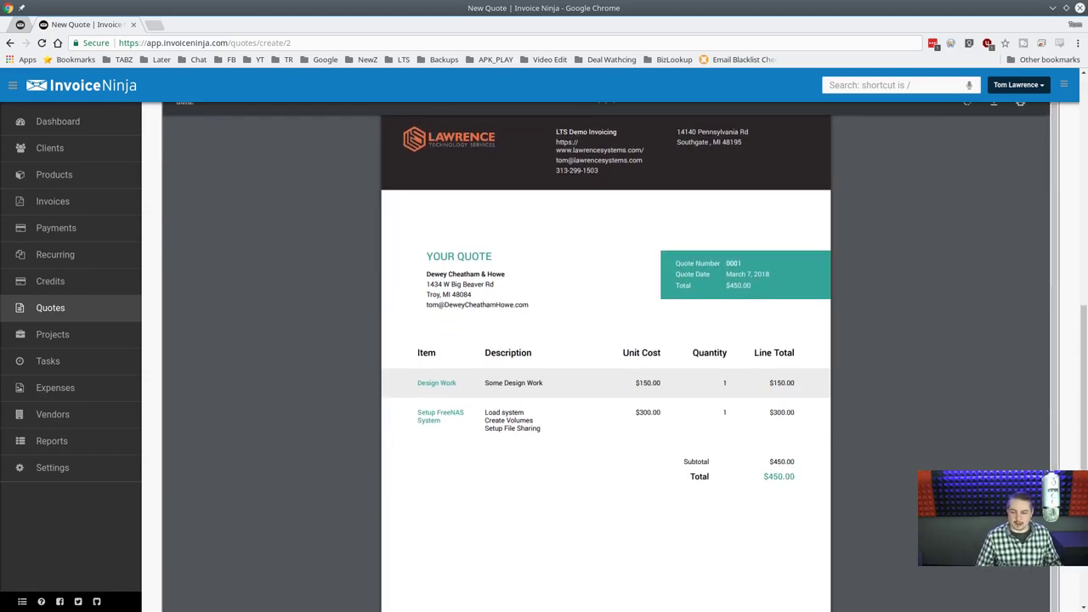
scroll(605, 340, "down", 3)
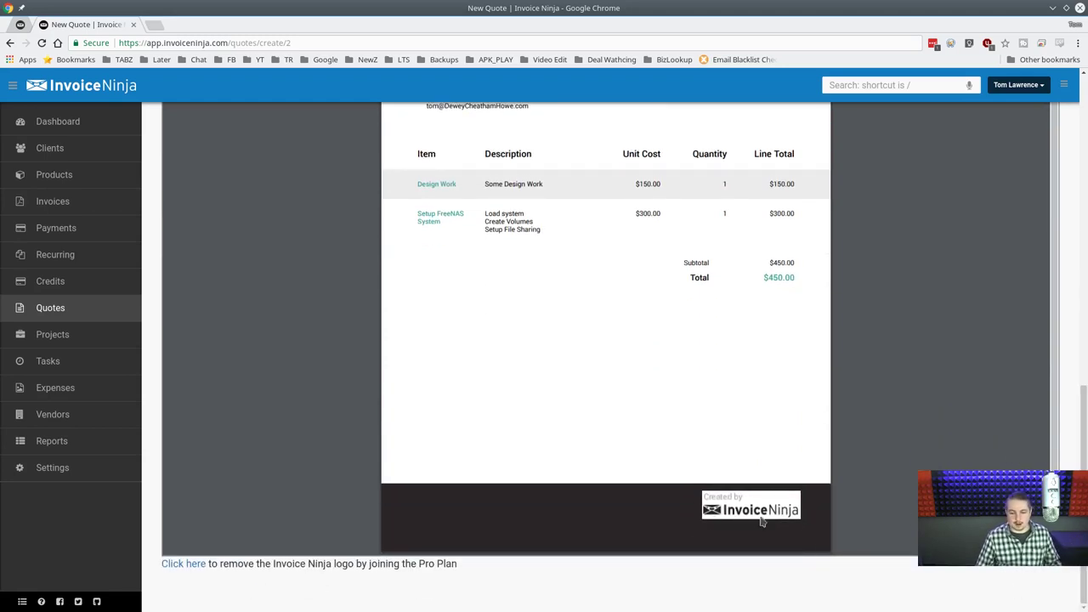
scroll(608, 353, "up", 10)
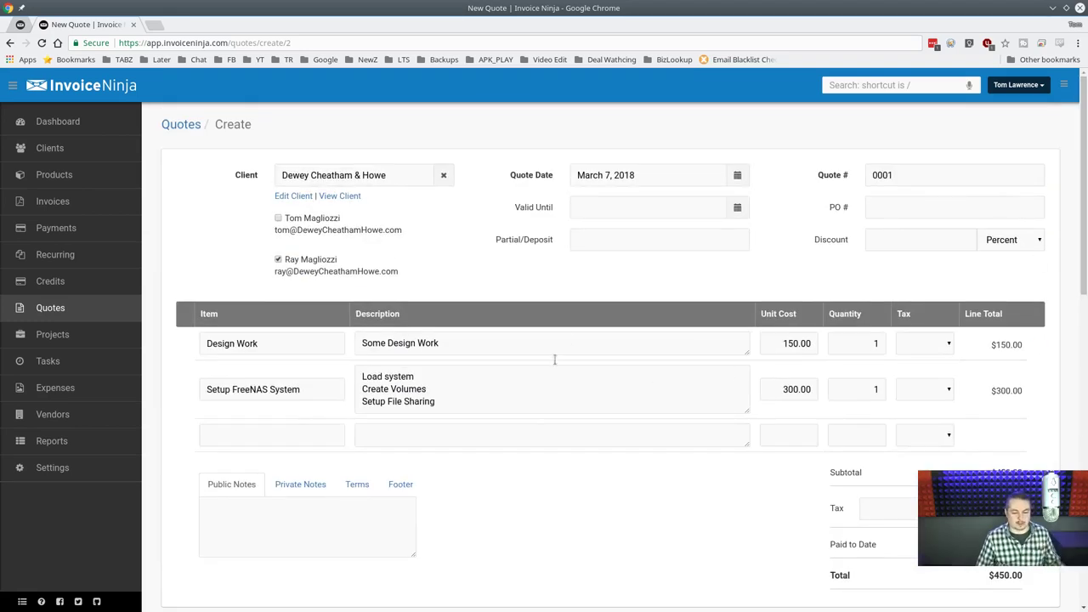
Add the private note 'Something About THis' to the quote.
scroll(554, 360, "down", 2)
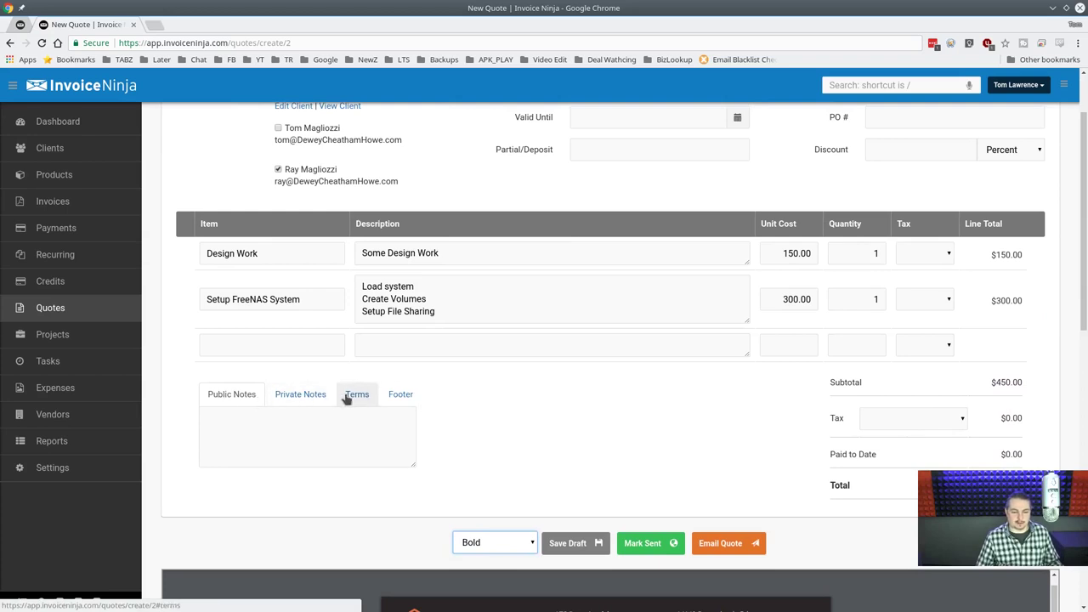
left_click(346, 437)
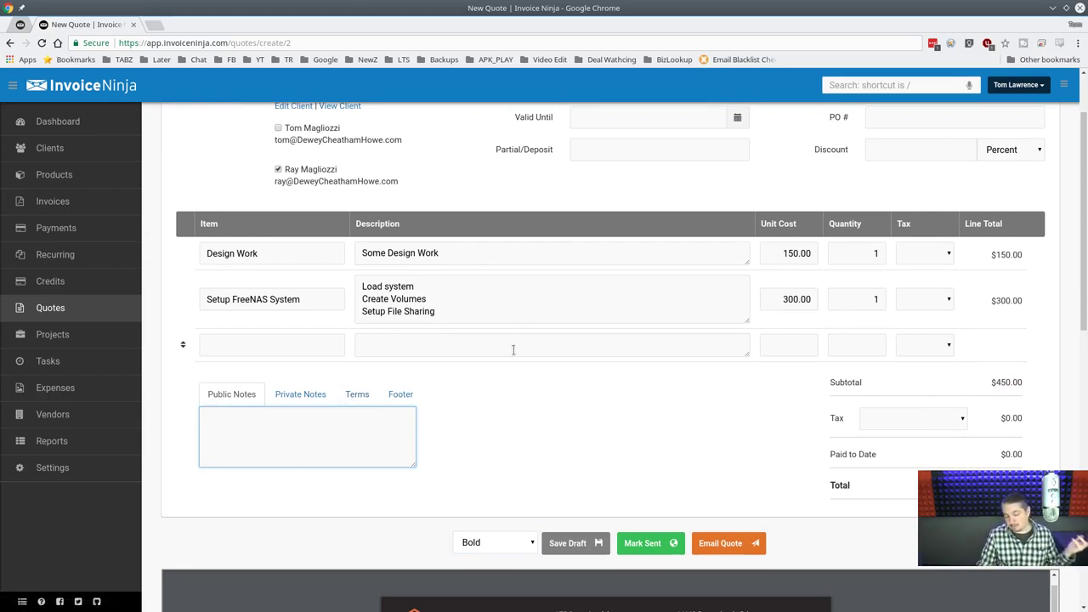
left_click(297, 398)
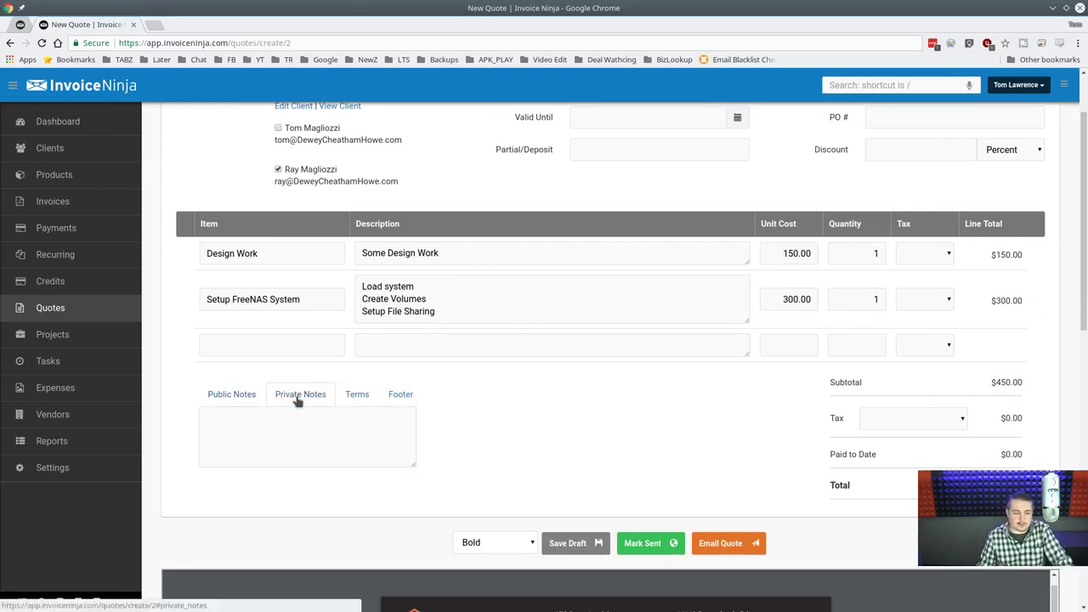
left_click(310, 424)
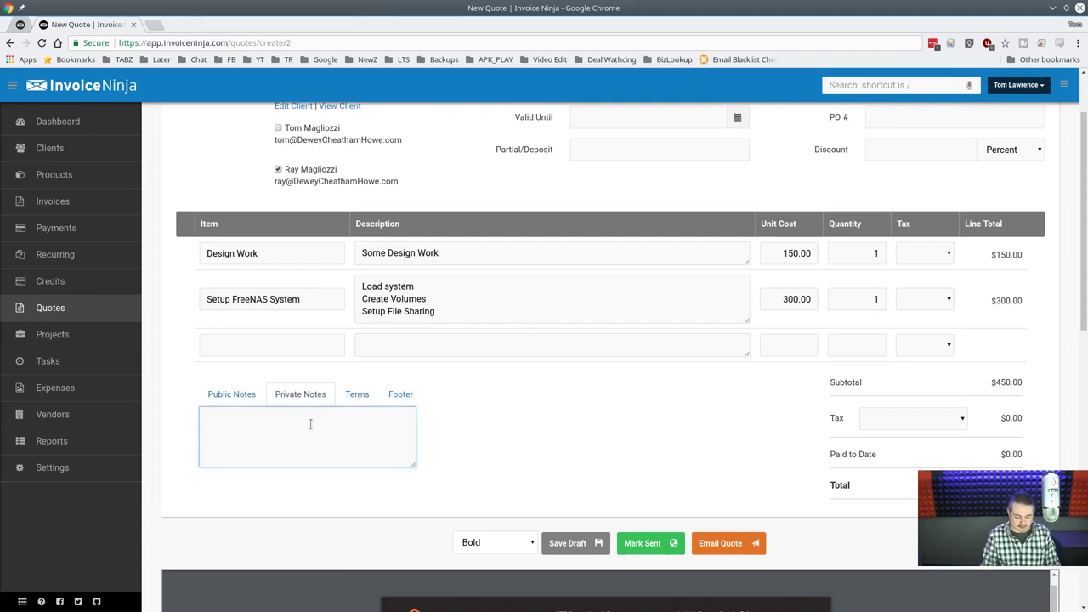
type("SOmet")
key("ctrl+a")
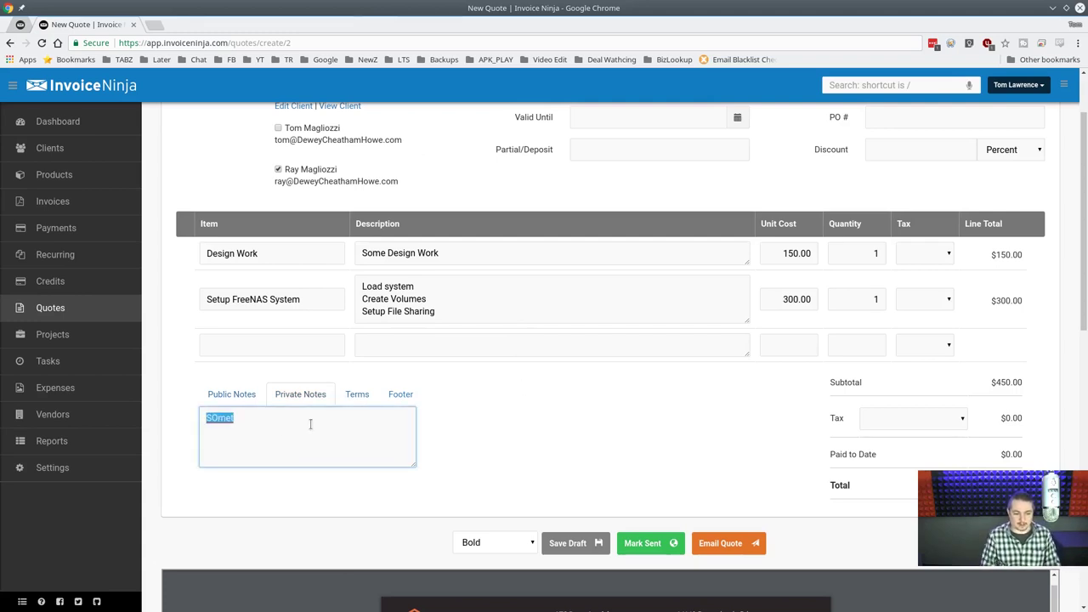
type("Something ")
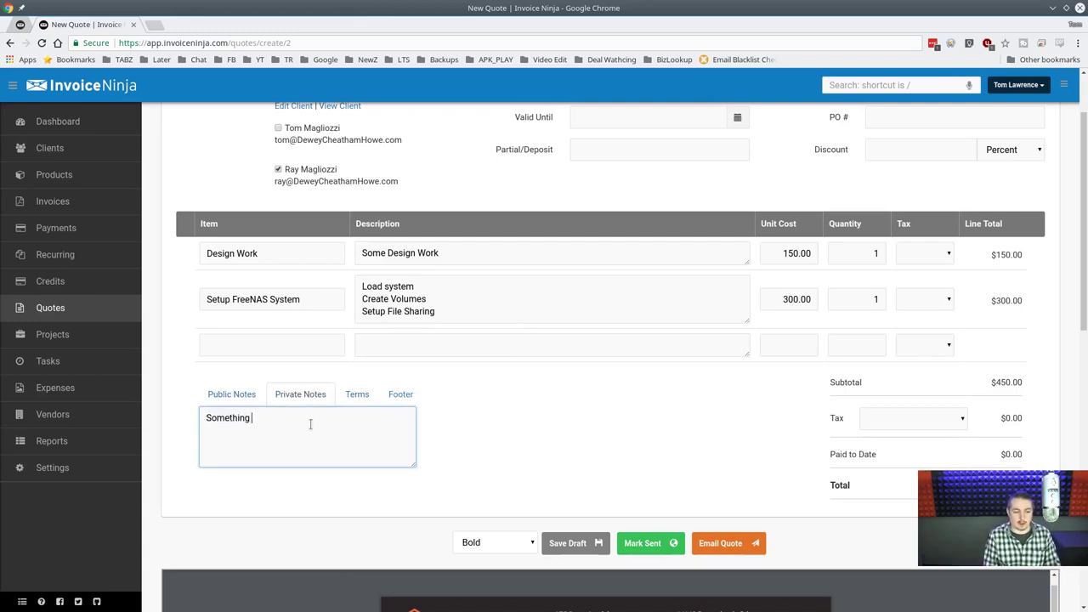
type("About THis Client")
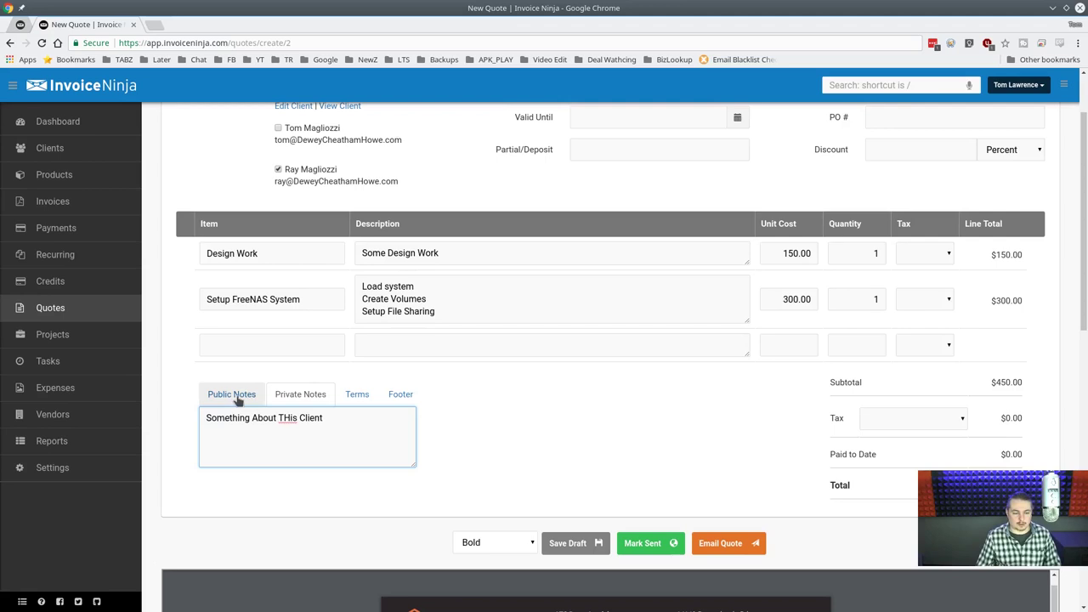
Enter the public note 'This shows up on the invoice and quote'.
left_click(234, 396)
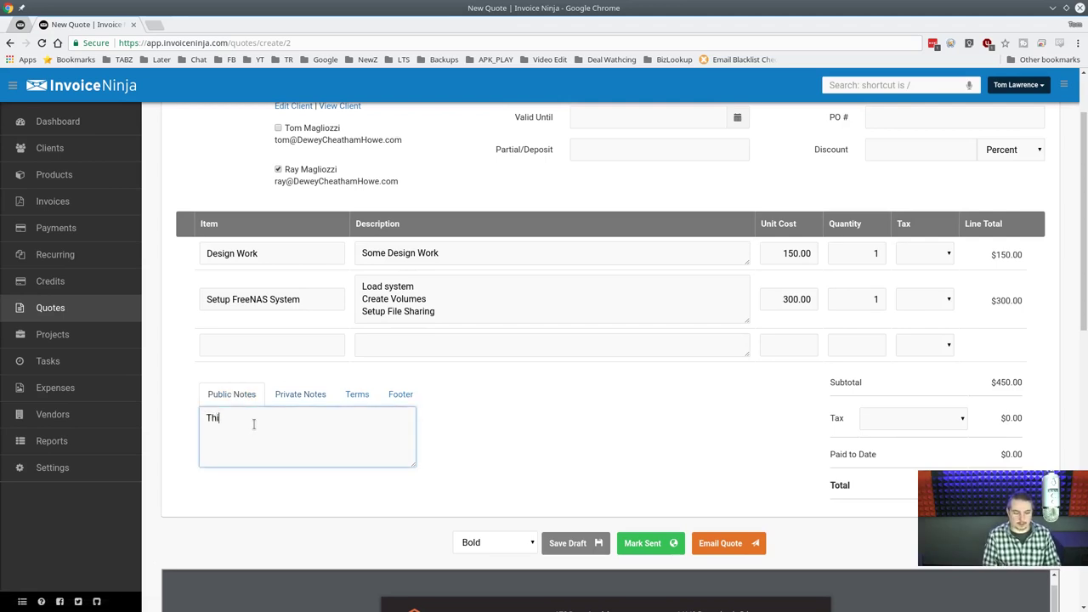
type("This shows up on ")
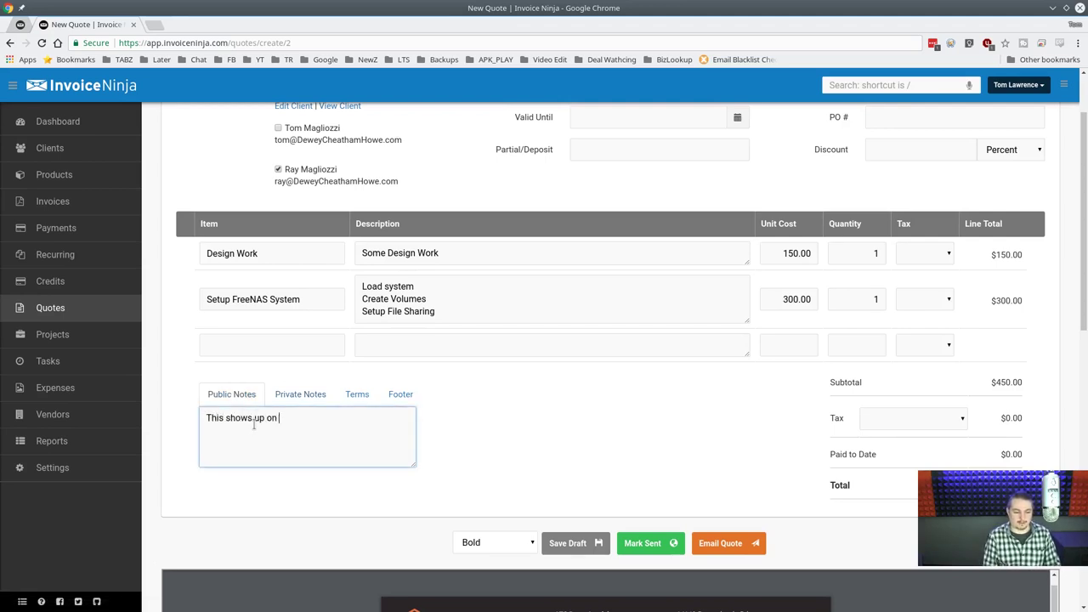
type("the invoice ")
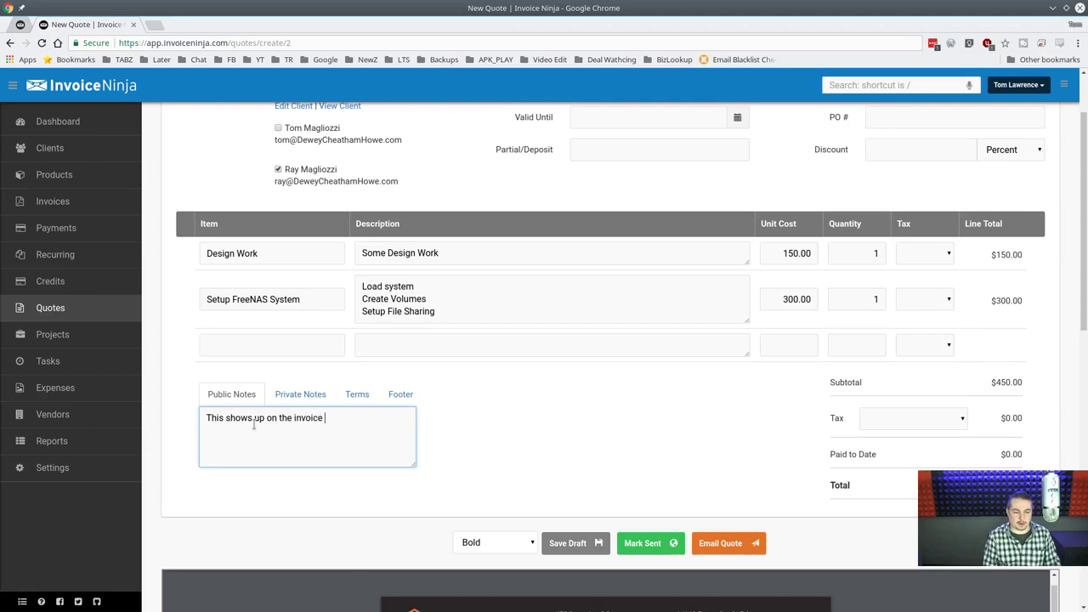
type("and quote")
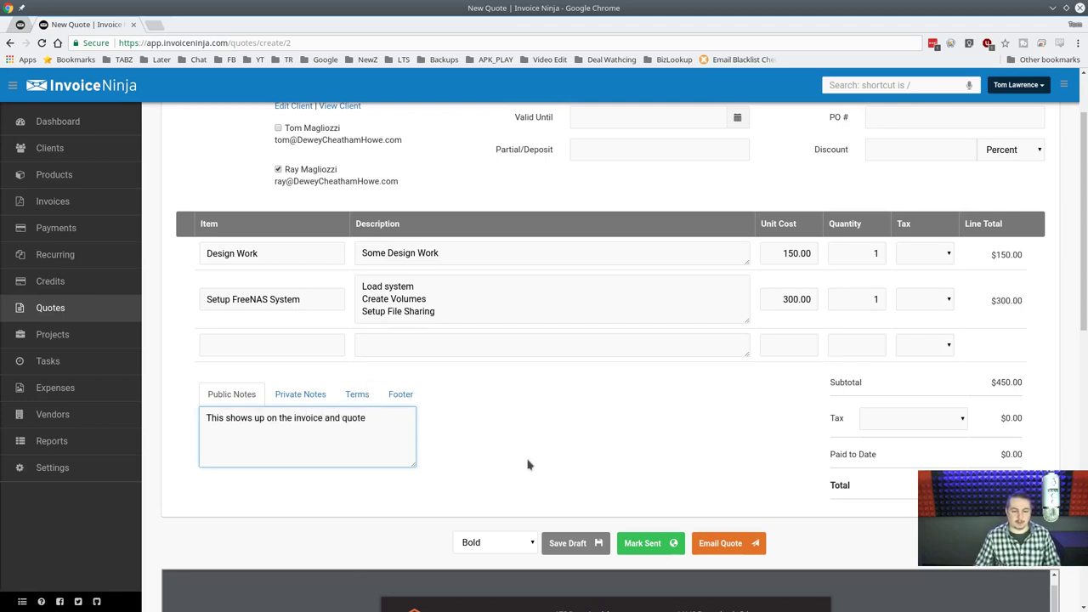
scroll(527, 461, "down", 3)
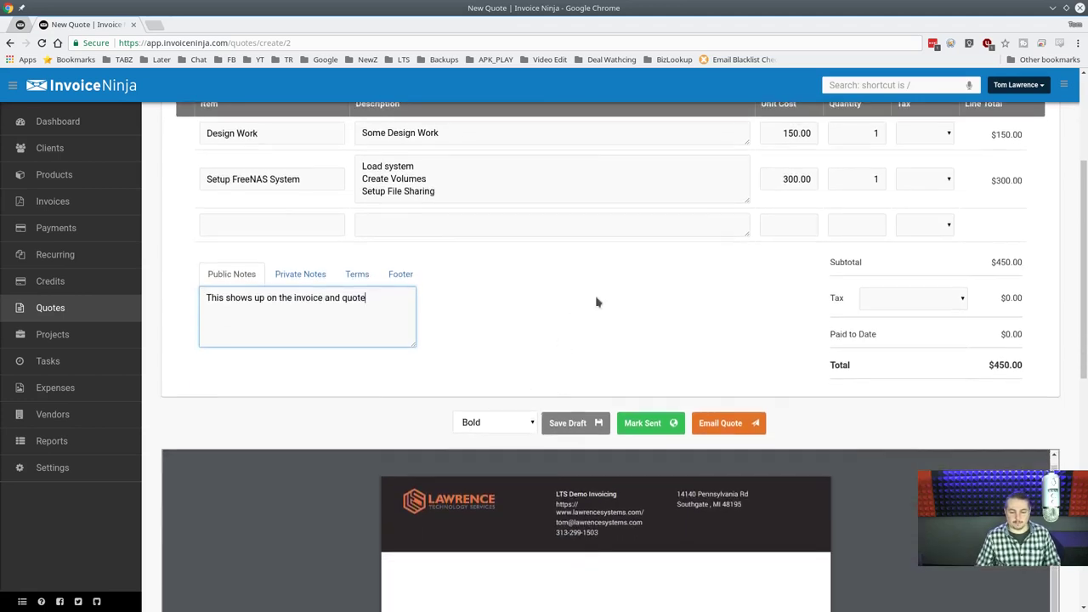
Save the quote as draft 0001.
left_click(575, 423)
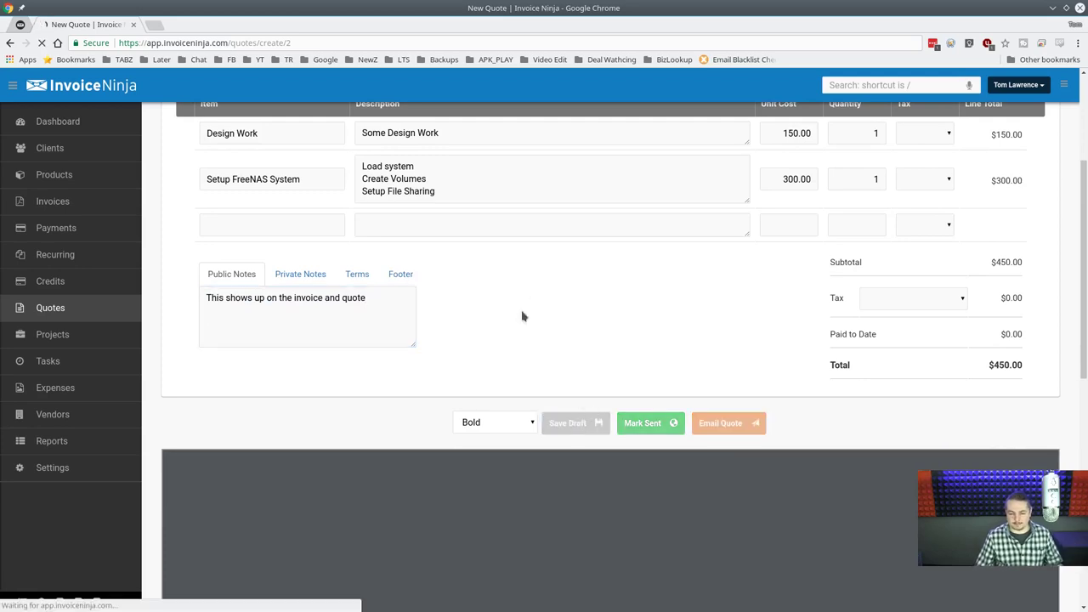
scroll(581, 362, "down", 3)
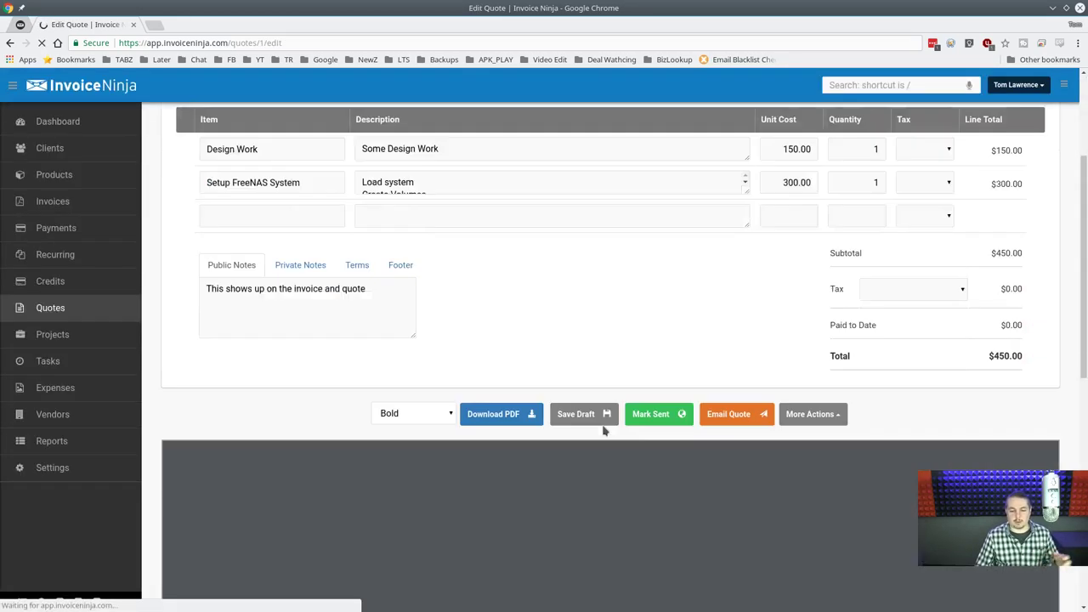
scroll(497, 320, "up", 3)
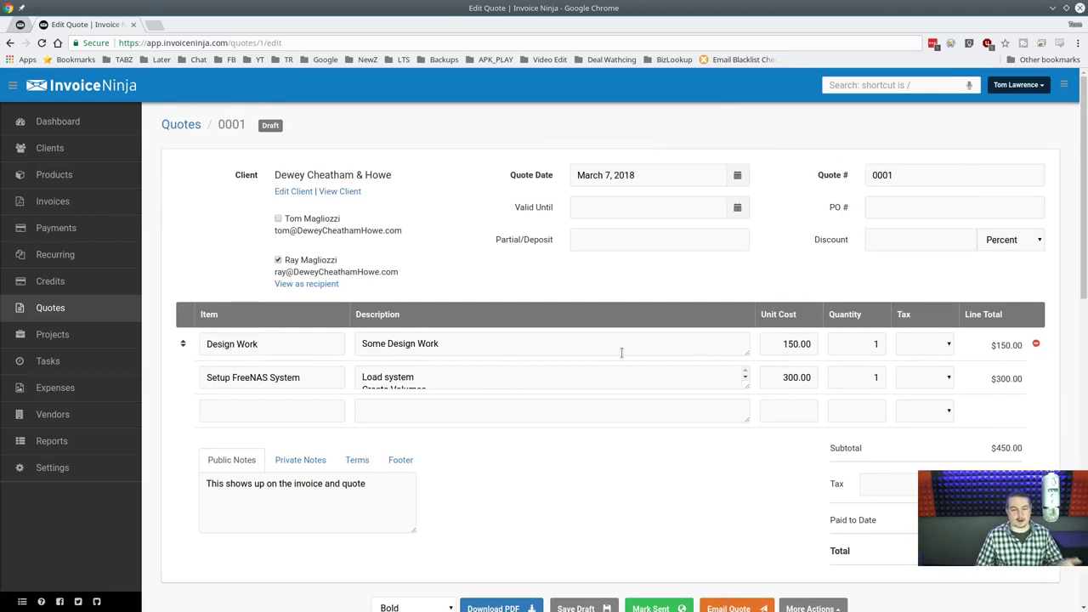
scroll(598, 351, "down", 3)
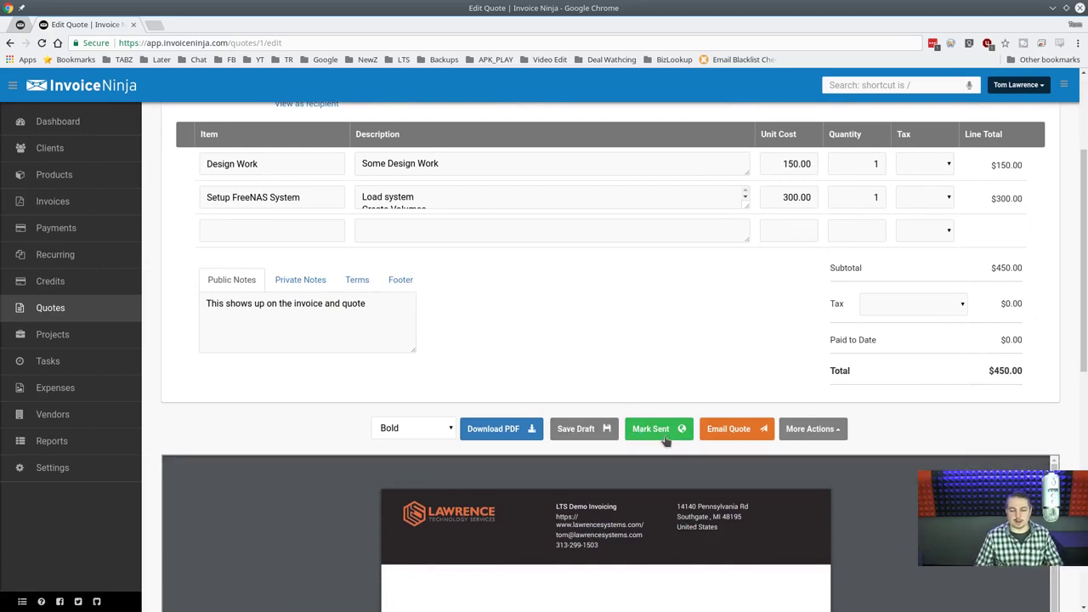
scroll(655, 350, "down", 3)
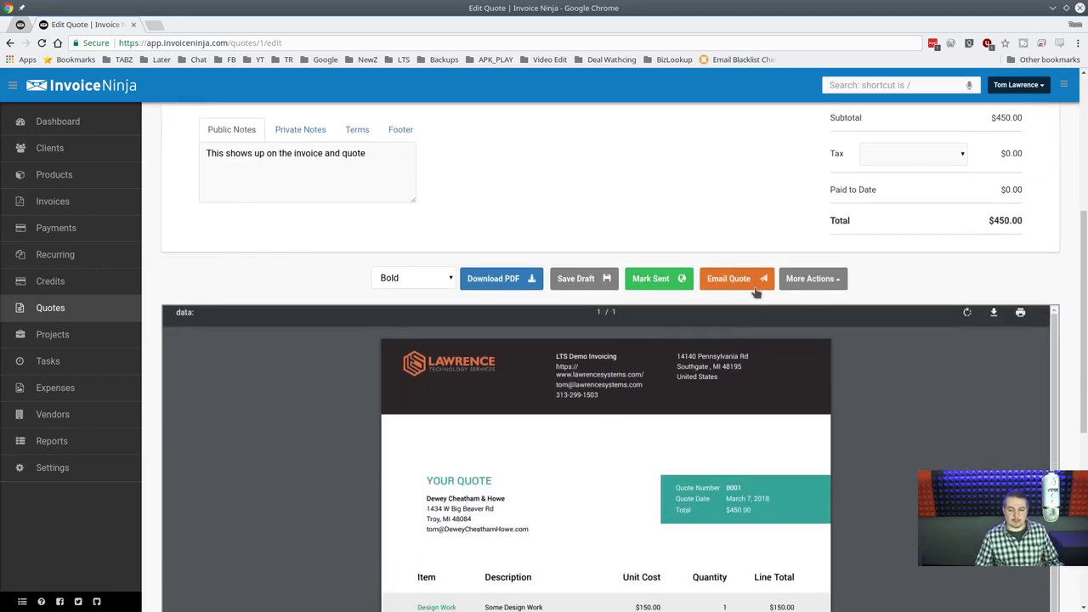
Try emailing the quote and dismiss the sign-up notice.
left_click(753, 282)
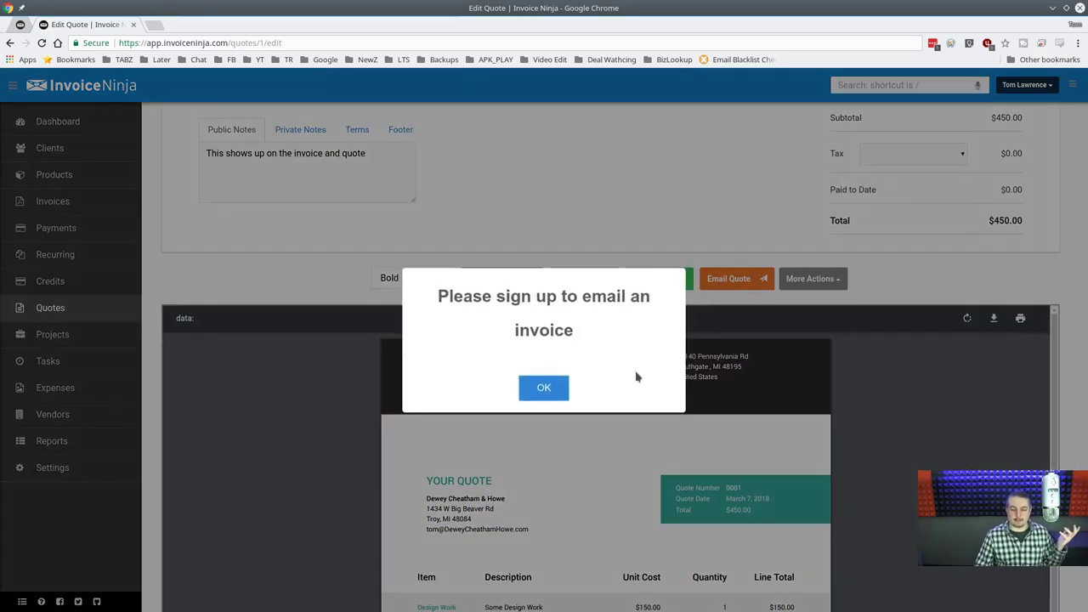
left_click(552, 394)
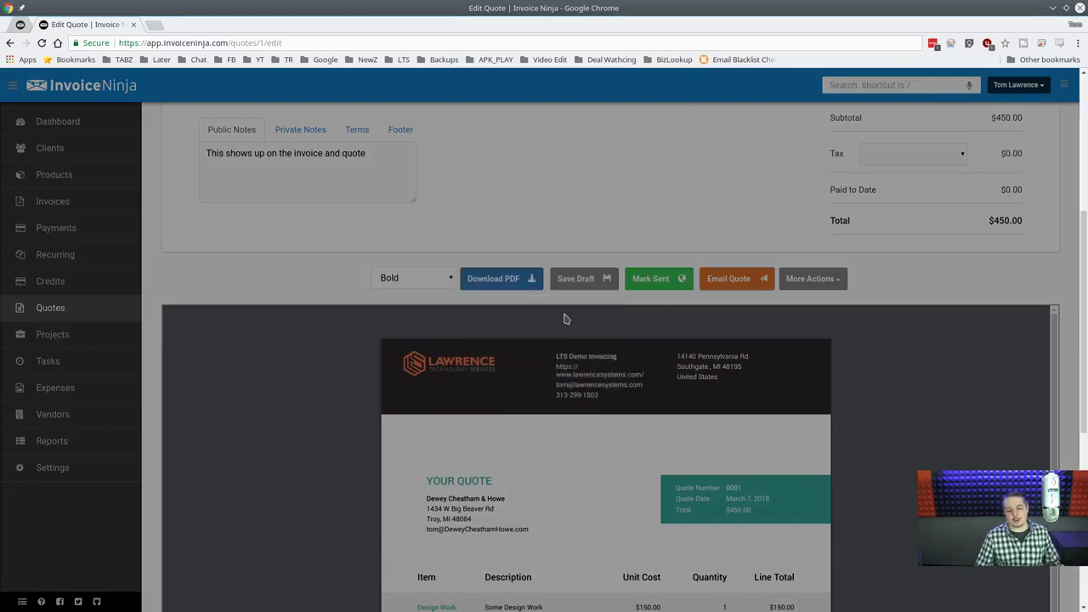
scroll(569, 231, "up", 3)
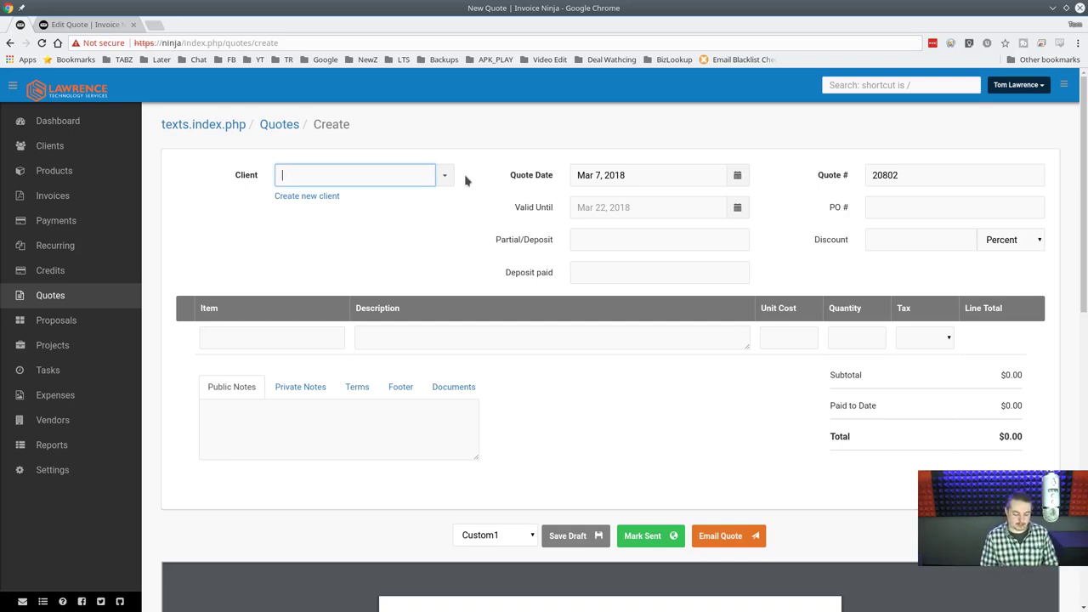
Search 'test', assign the test client to quote 20802, and open its client page.
type("test")
key("Down")
key("Down")
key("Down")
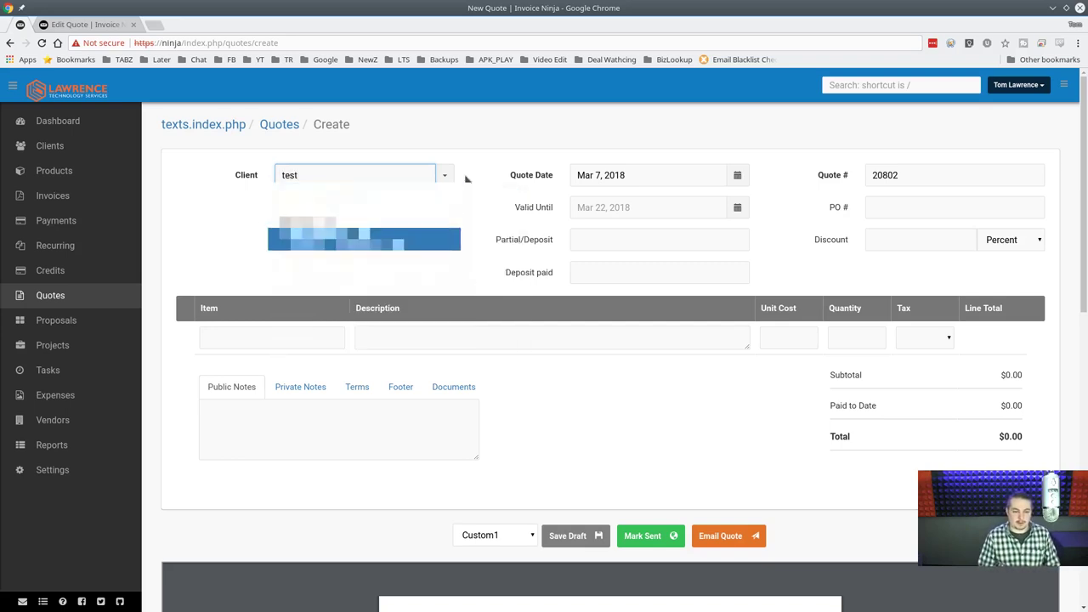
key("Up")
key("Up")
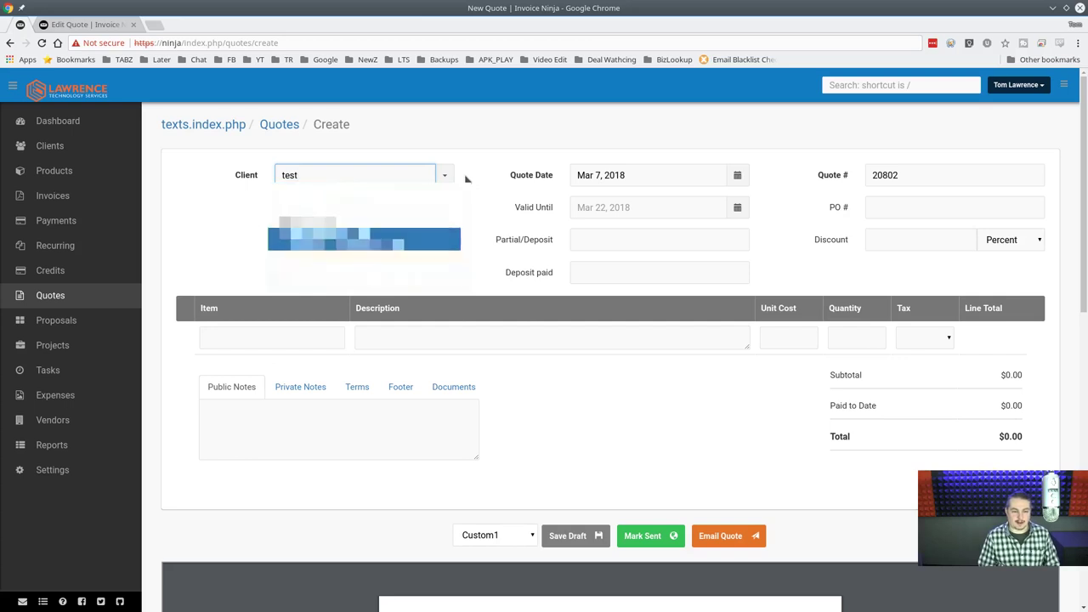
key("Down")
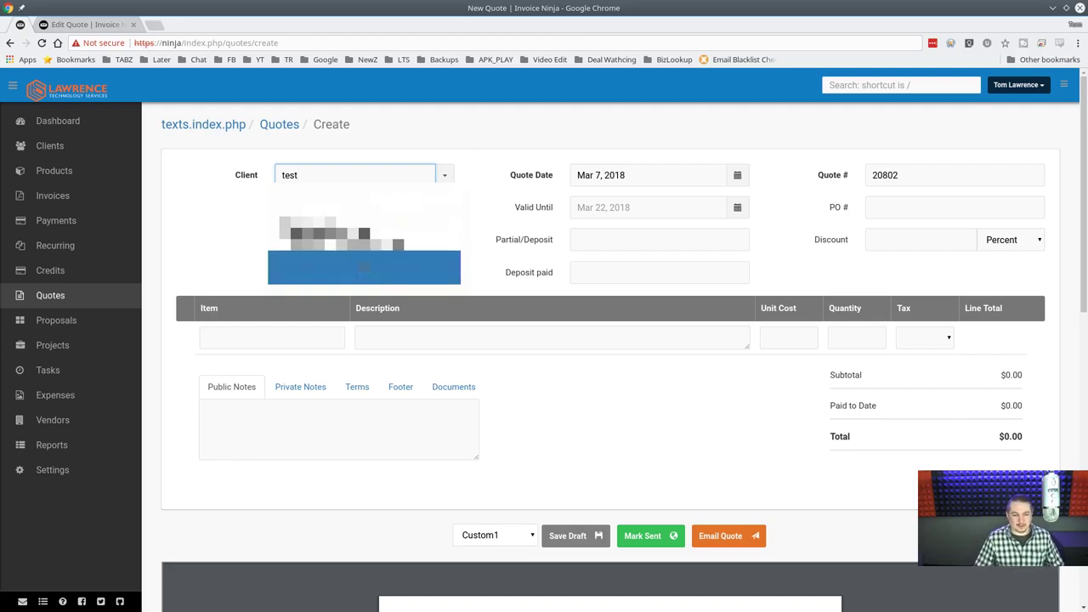
left_click(364, 268)
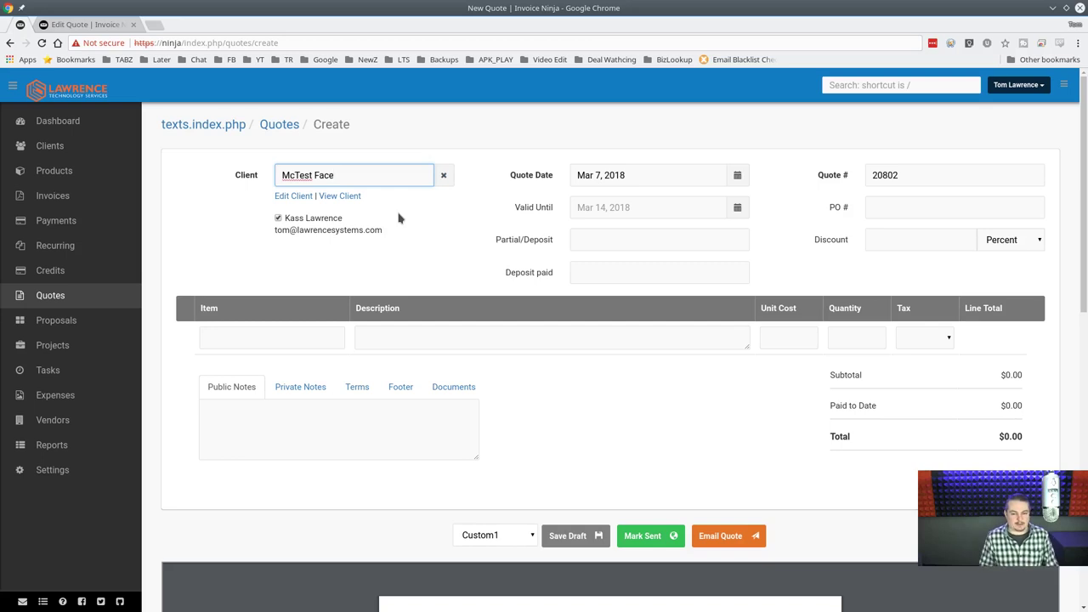
left_click(340, 197)
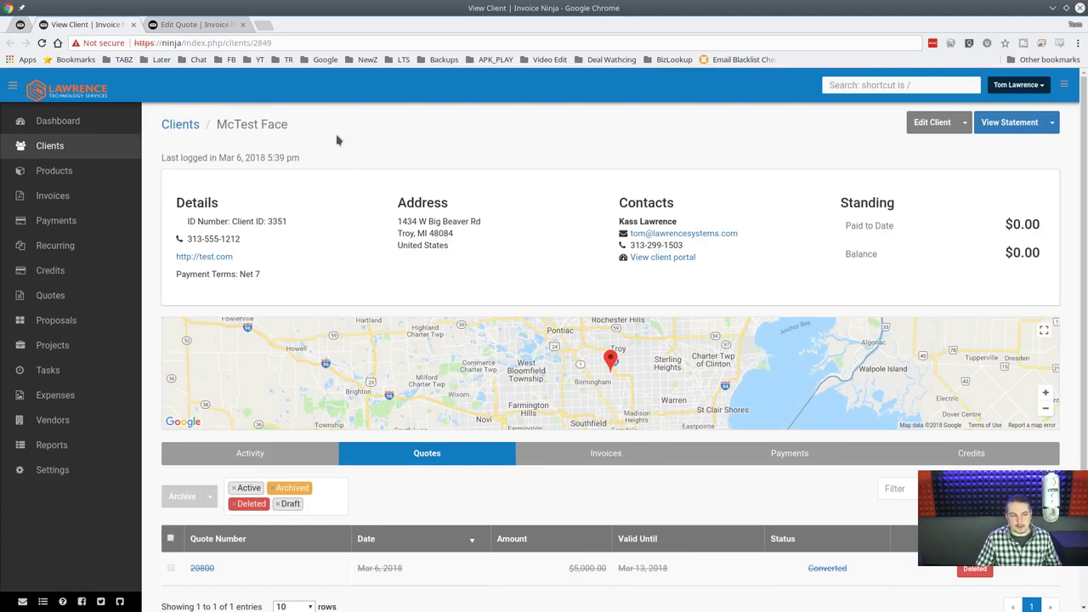
Close the client tab and set the test client's payment terms to Net 15.
middle_click(60, 32)
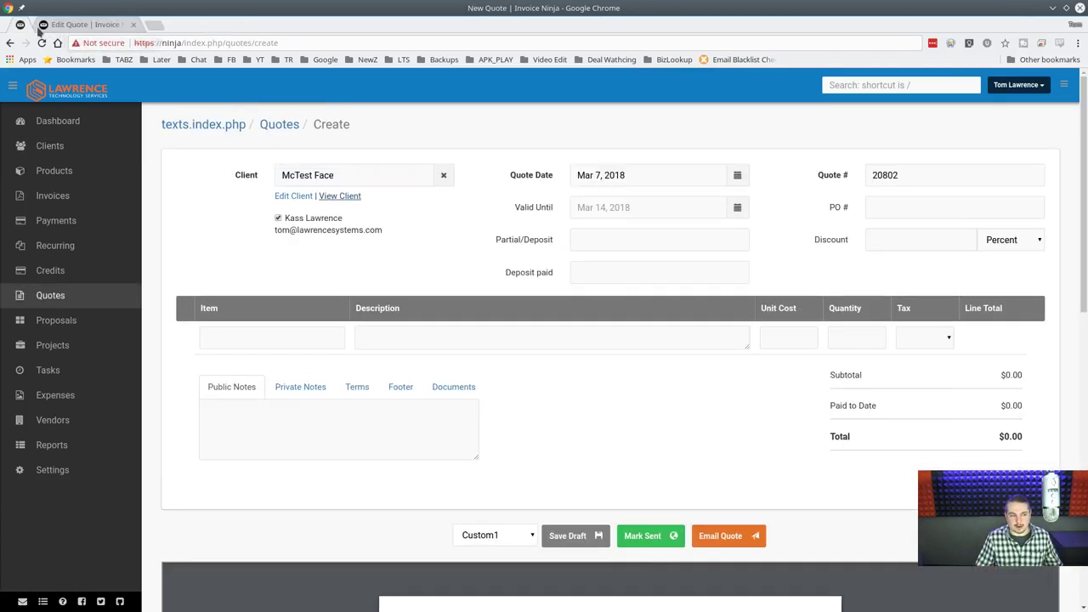
left_click(293, 196)
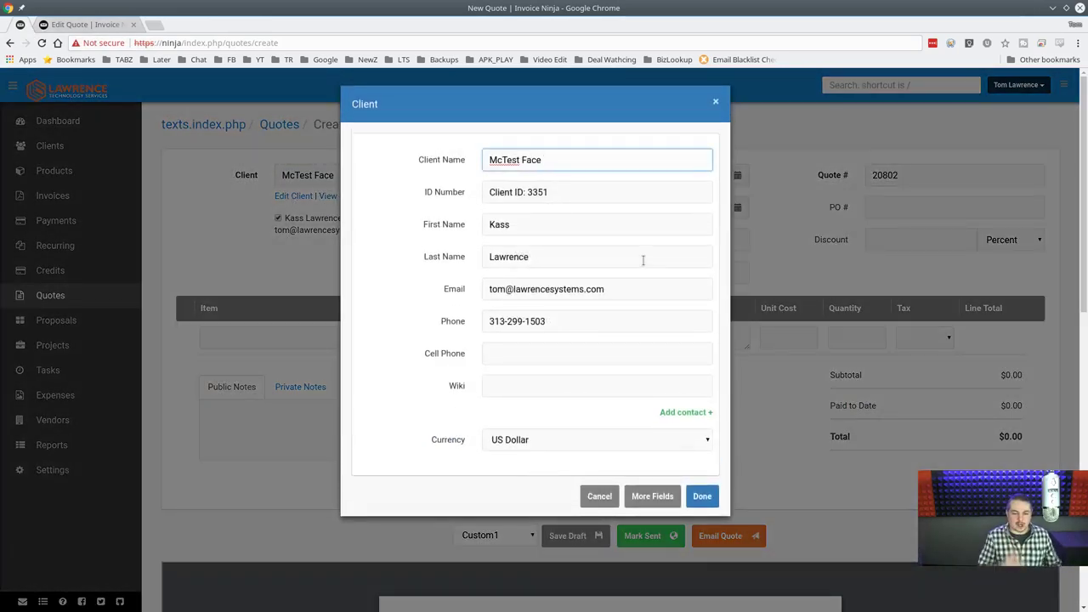
scroll(637, 255, "down", 3)
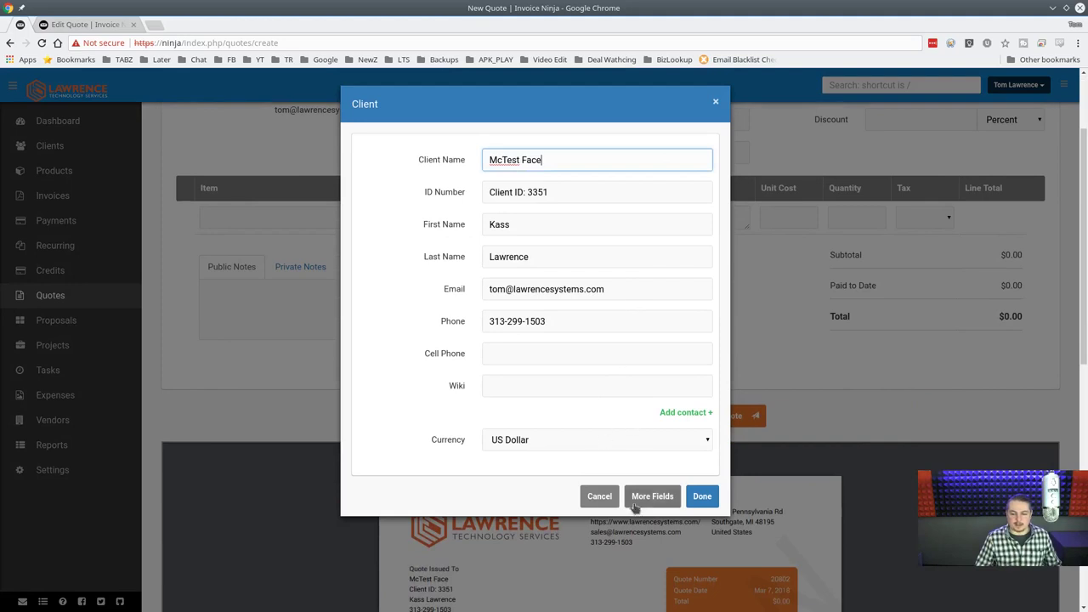
left_click(652, 496)
scroll(614, 325, "down", 2)
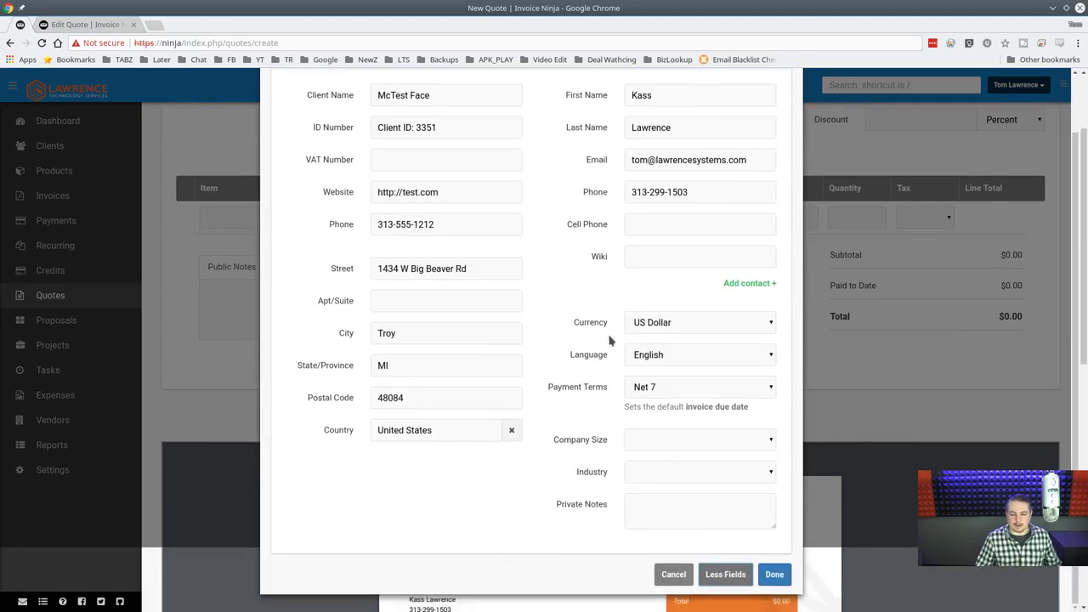
left_click(733, 383)
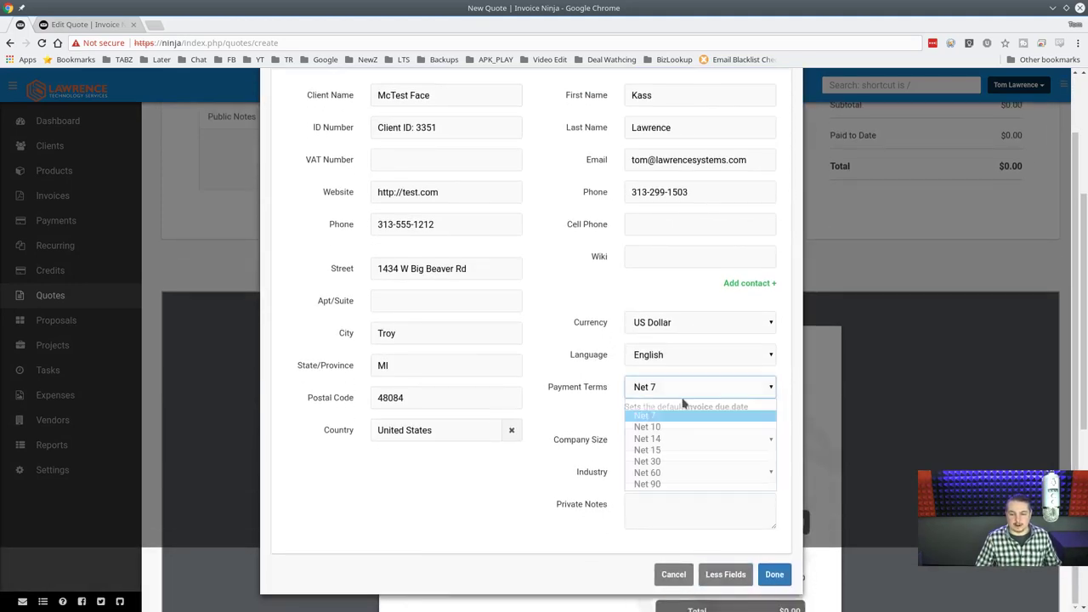
left_click(680, 449)
left_click(773, 575)
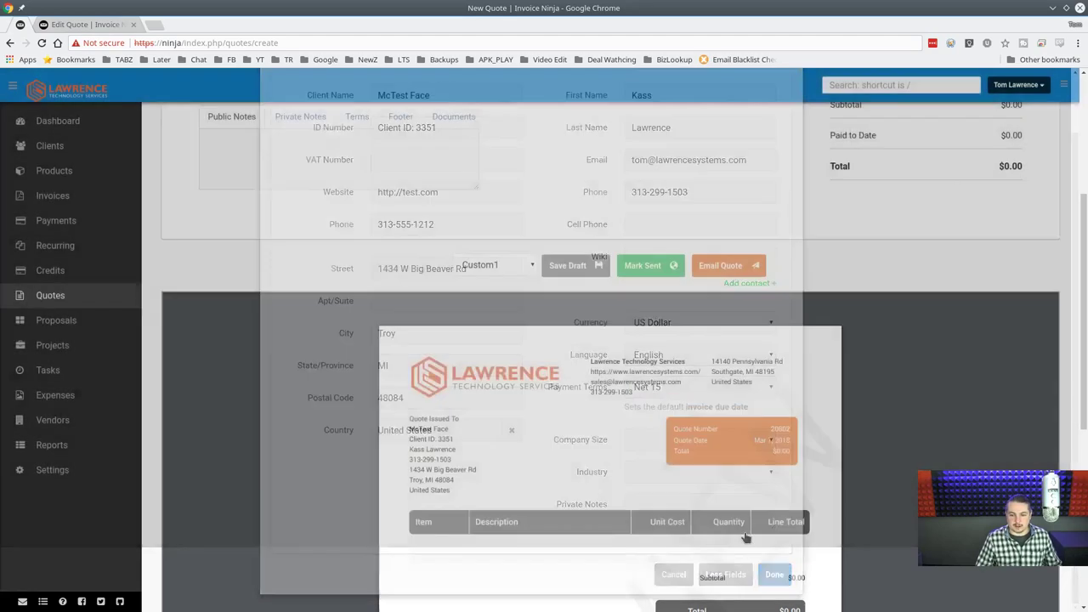
scroll(603, 199, "up", 5)
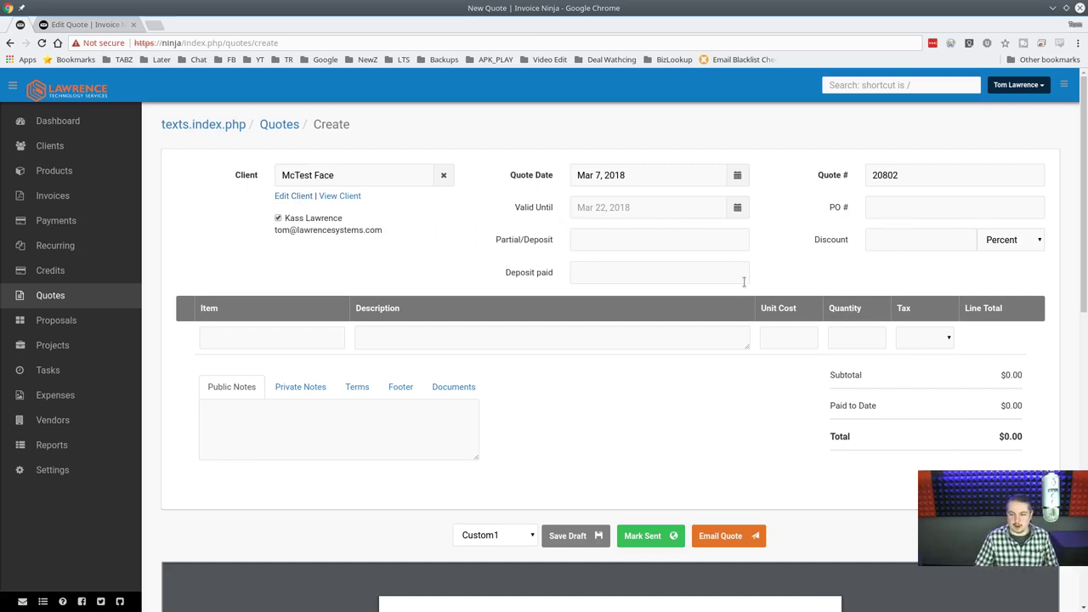
Add a Format/Reload - BACKUP DATA line at 80.00 to the quote and enlarge its description box.
scroll(476, 277, "down", 2)
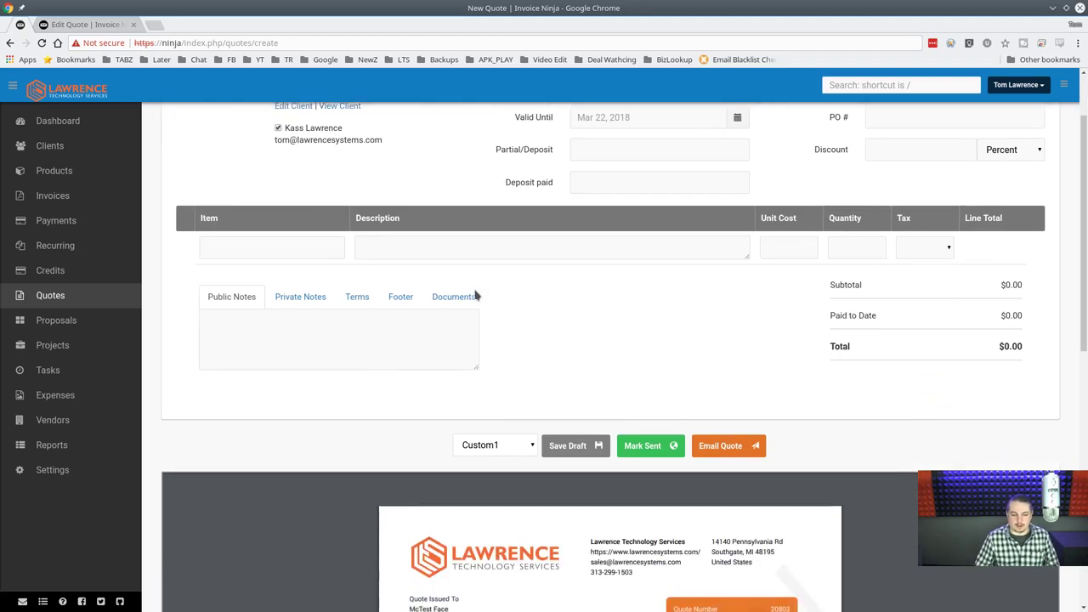
left_click(265, 244)
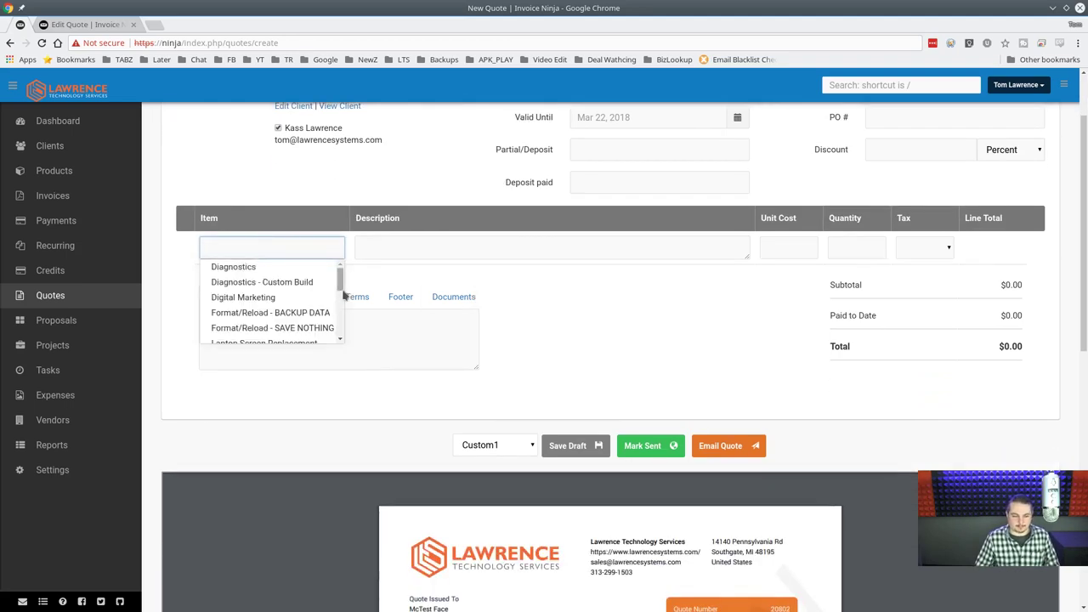
left_click(306, 312)
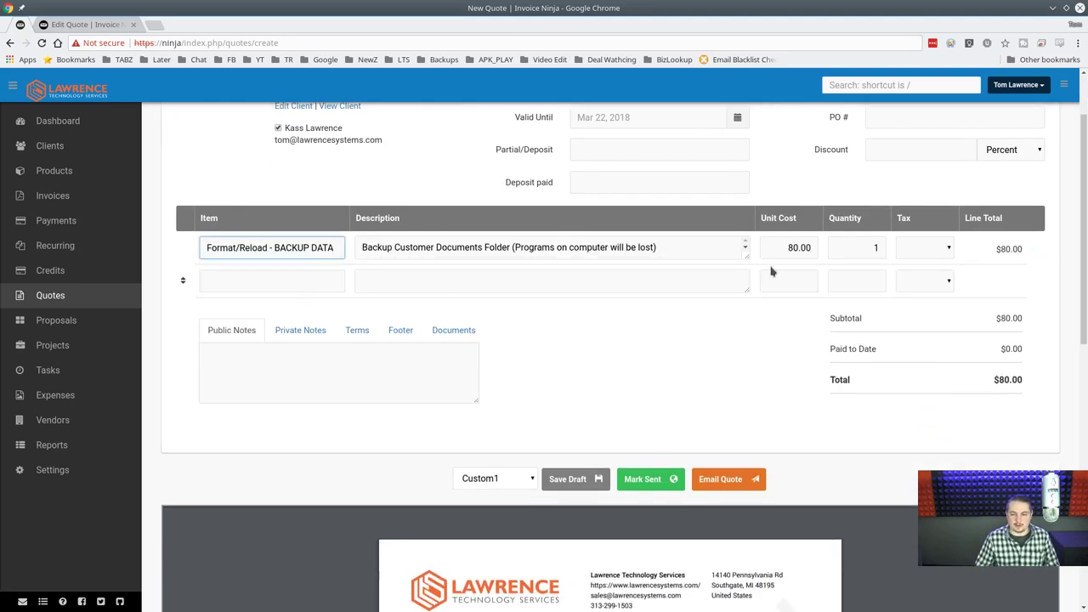
left_click_drag(746, 260, 772, 286)
Save the quote as draft quote 20802.
scroll(652, 380, "down", 5)
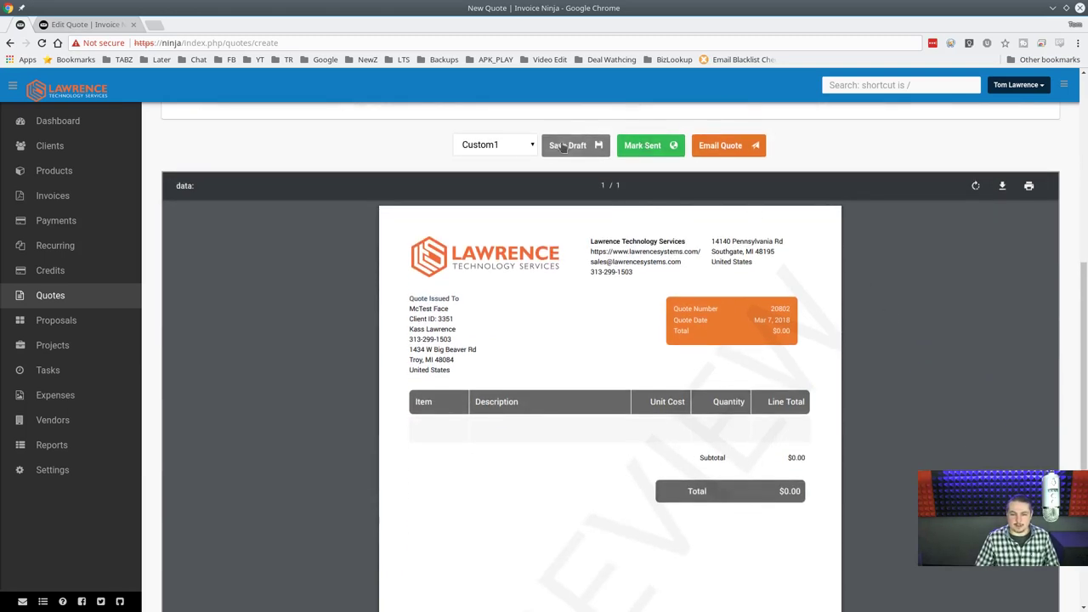
left_click(564, 146)
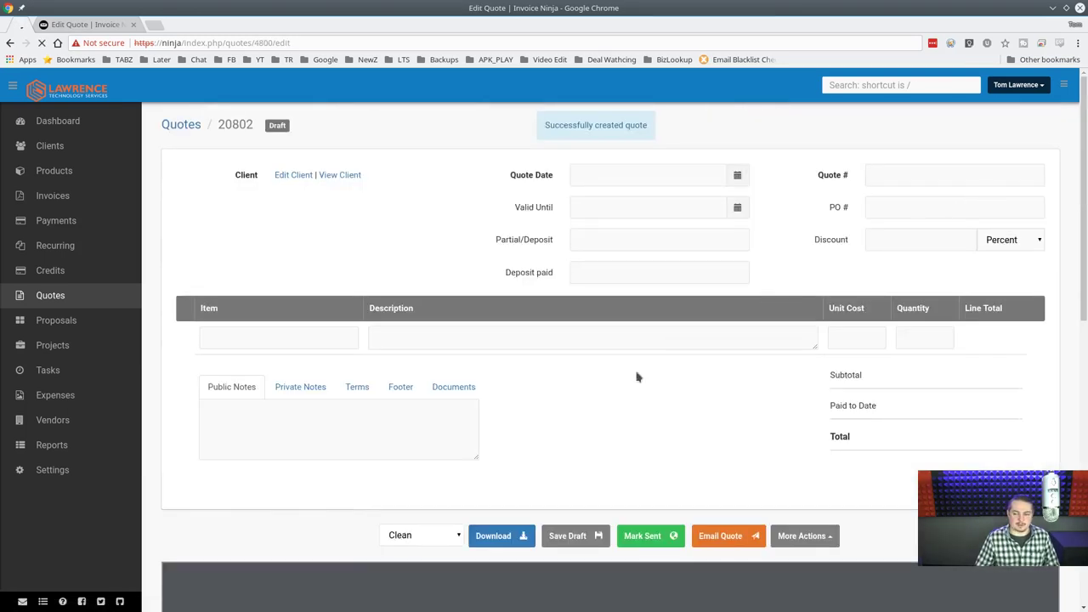
scroll(729, 418, "down", 3)
scroll(620, 403, "down", 2)
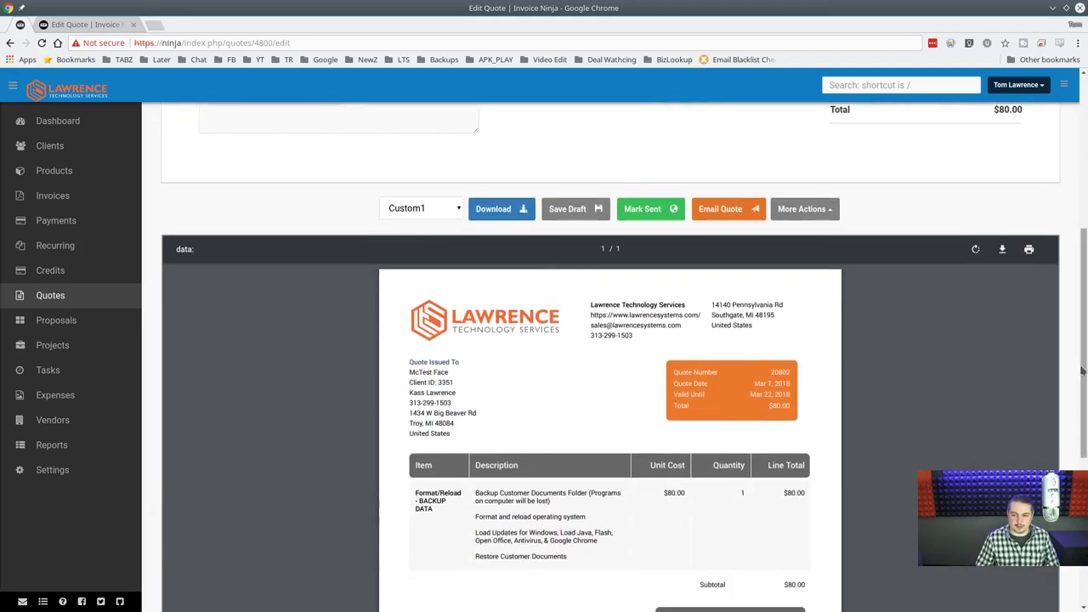
left_click_drag(1083, 370, 1082, 291)
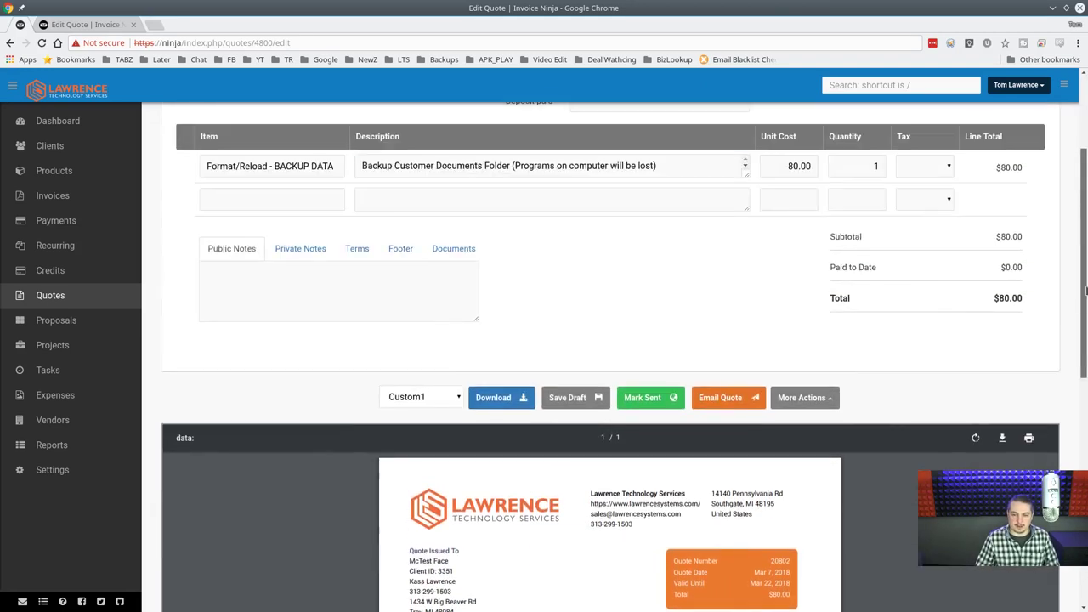
Preview quote 20802's Initial Email to the client, then close it without sending.
left_click(722, 399)
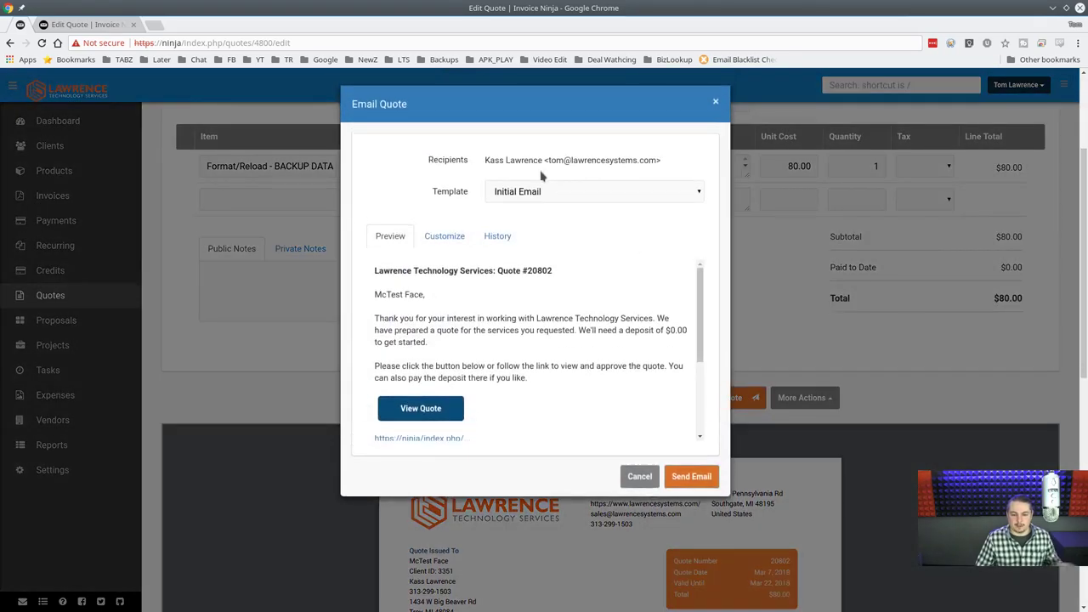
scroll(646, 313, "down", 1)
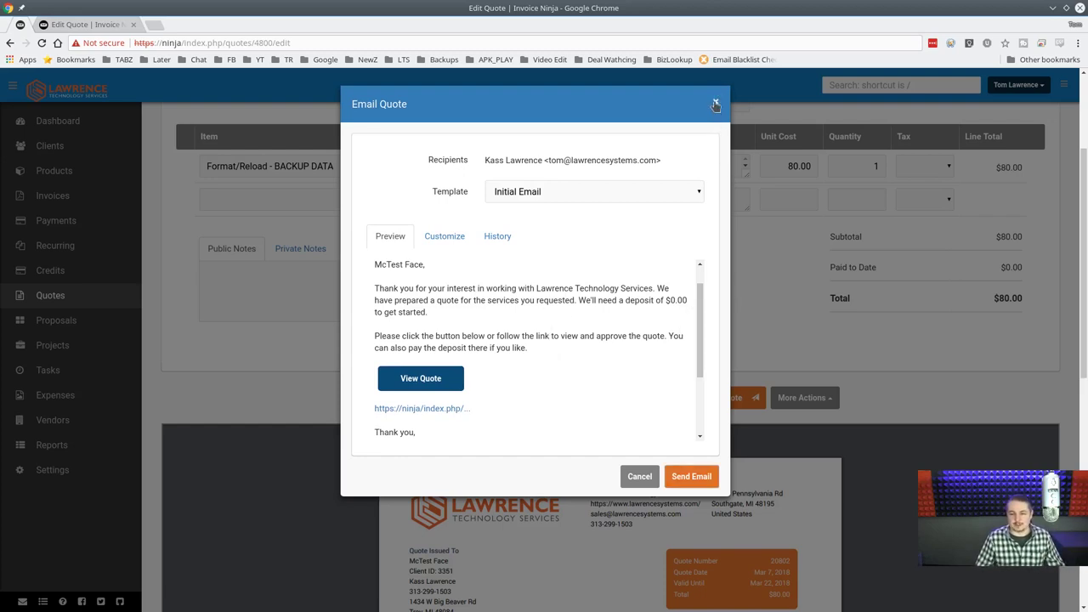
left_click(636, 476)
Set a 40 partial deposit on quote 20802 and reopen the quote email.
scroll(726, 293, "up", 2)
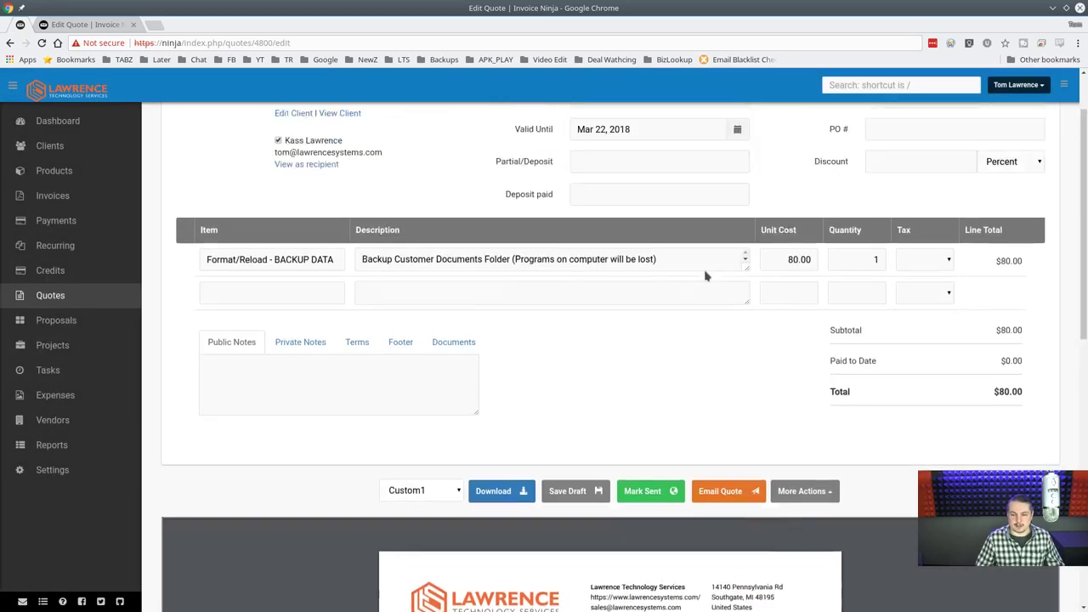
left_click(628, 243)
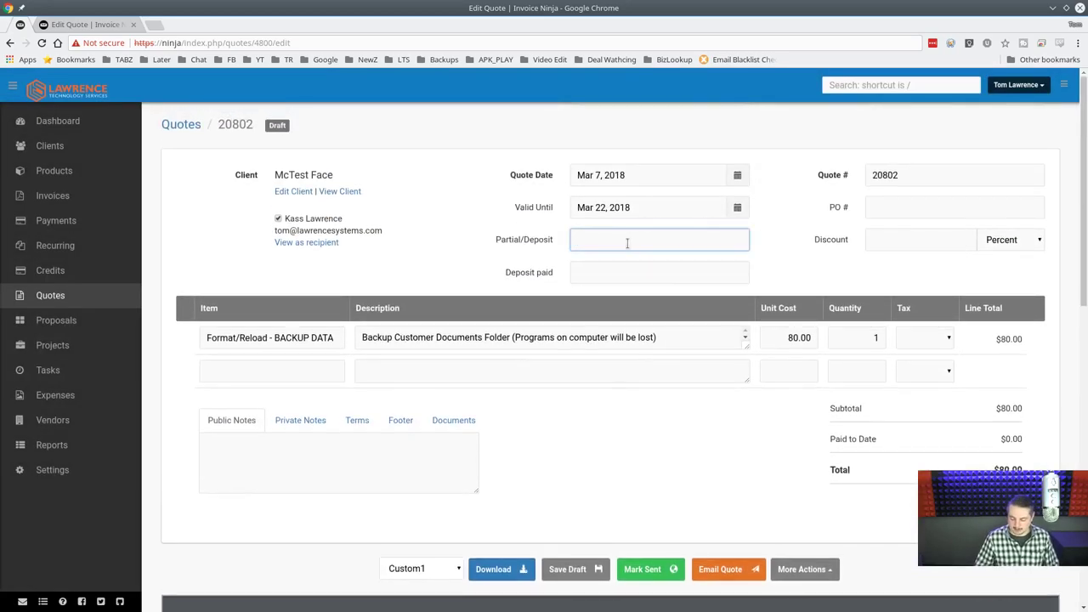
type("40")
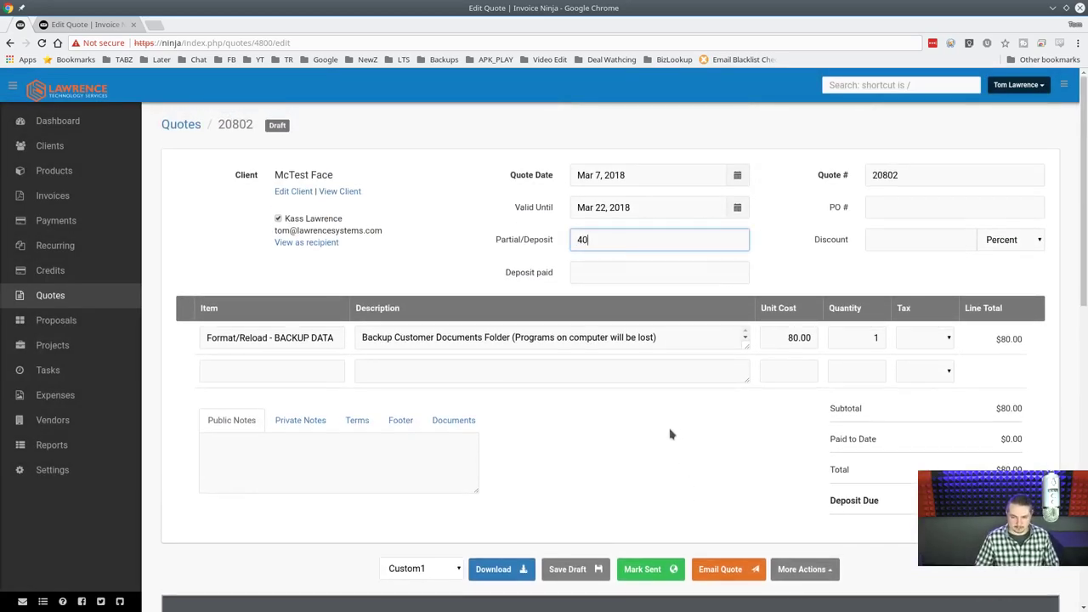
scroll(670, 434, "down", 2)
left_click(721, 419)
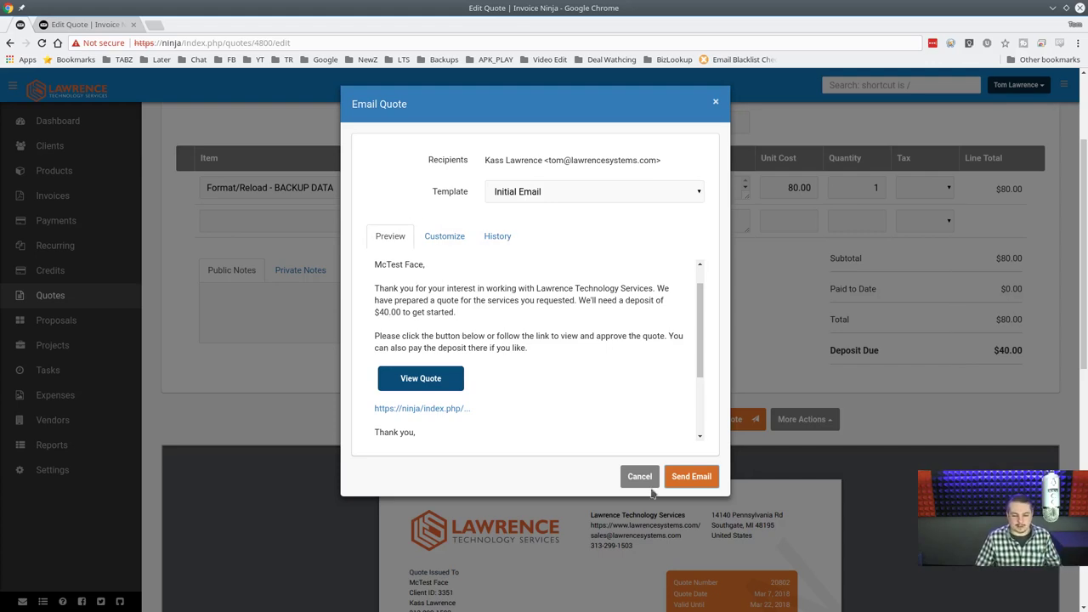
Check the email's Customize and History tabs, keep the Initial Email template, and close it unsent.
left_click(444, 236)
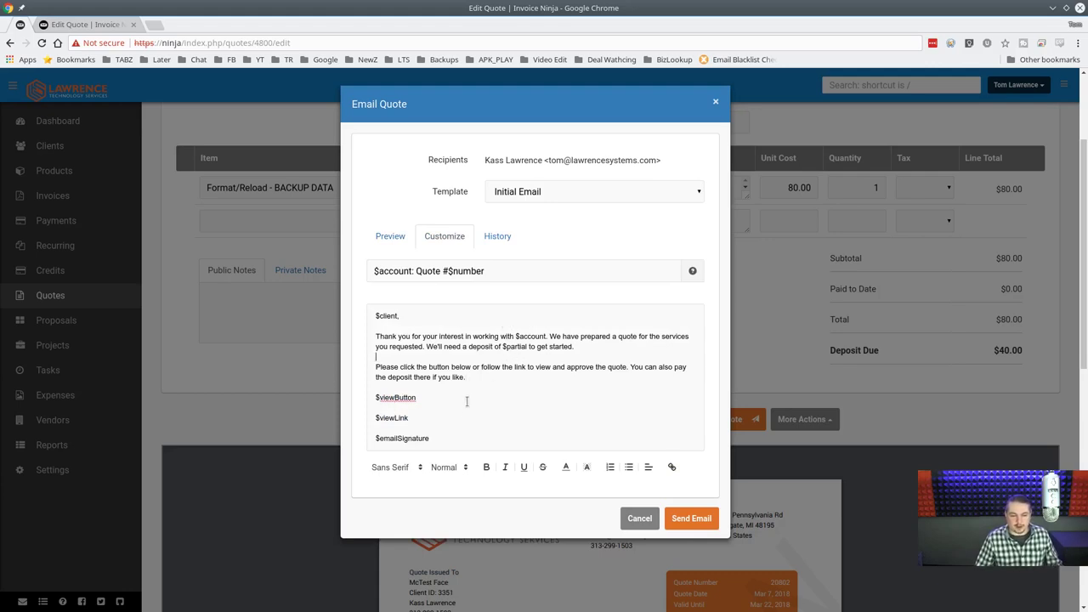
left_click(499, 246)
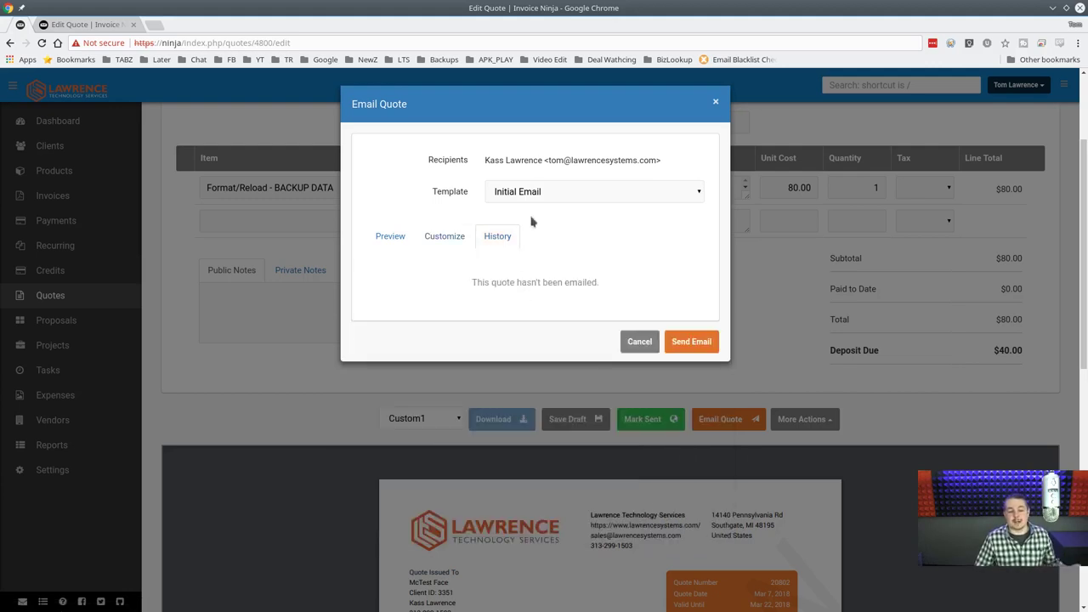
left_click(377, 239)
left_click(562, 192)
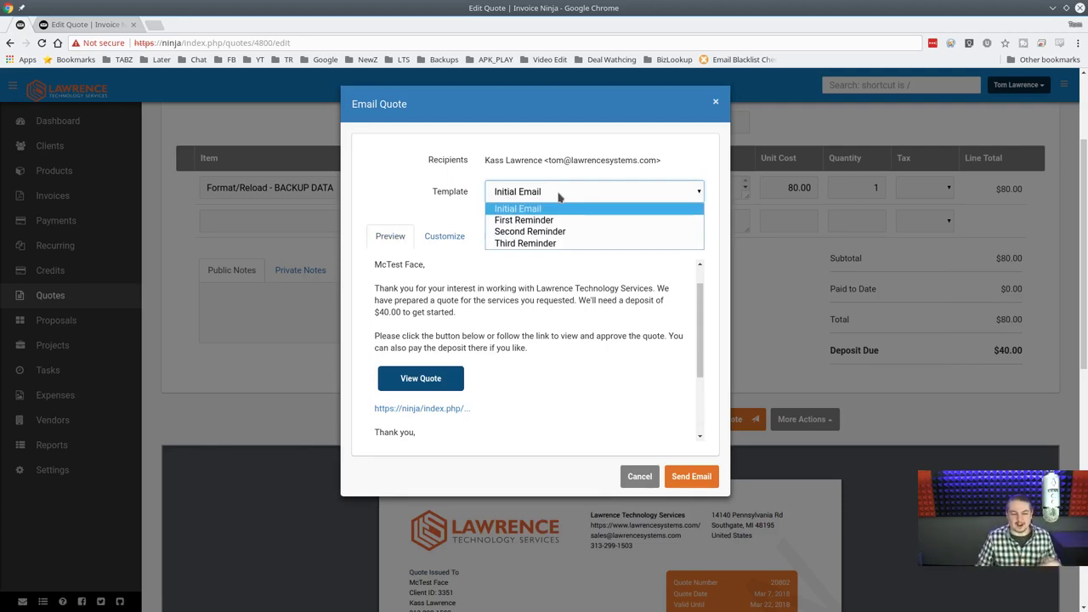
left_click(540, 366)
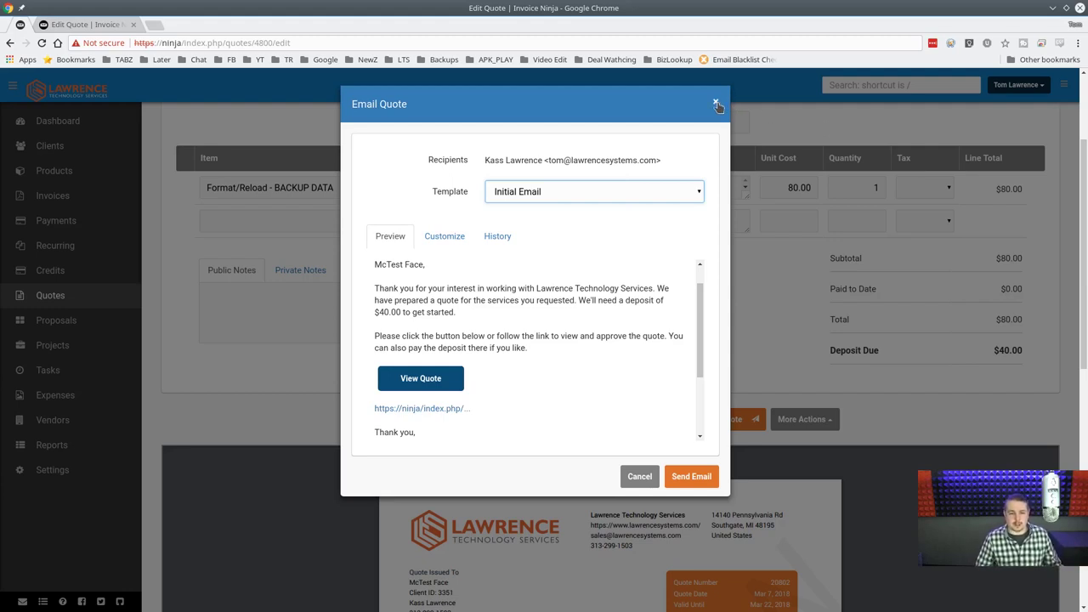
left_click(716, 104)
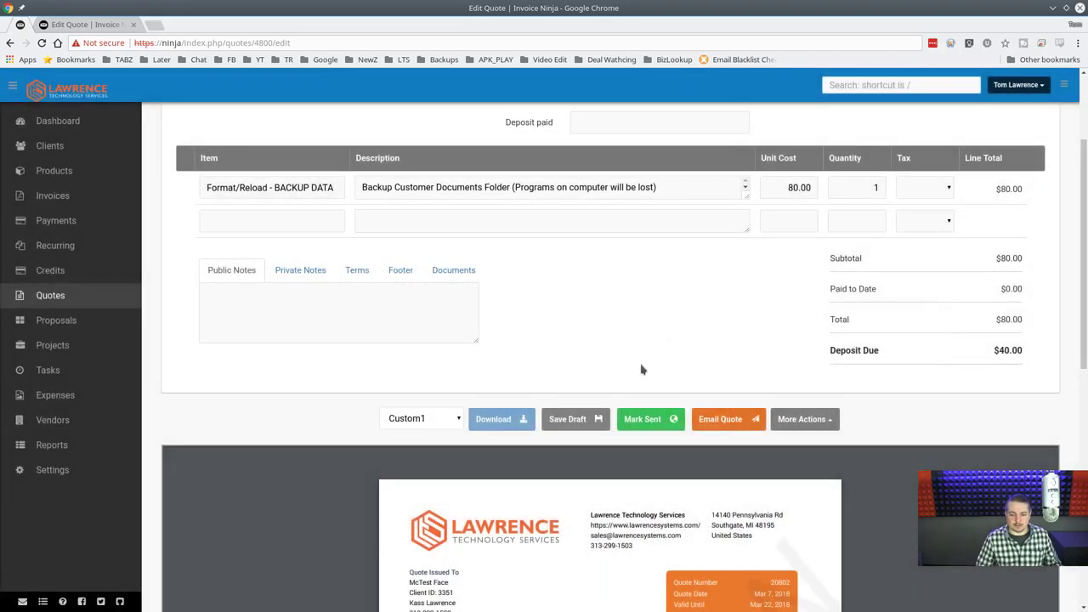
Mark quote 20802 as sent.
left_click(656, 422)
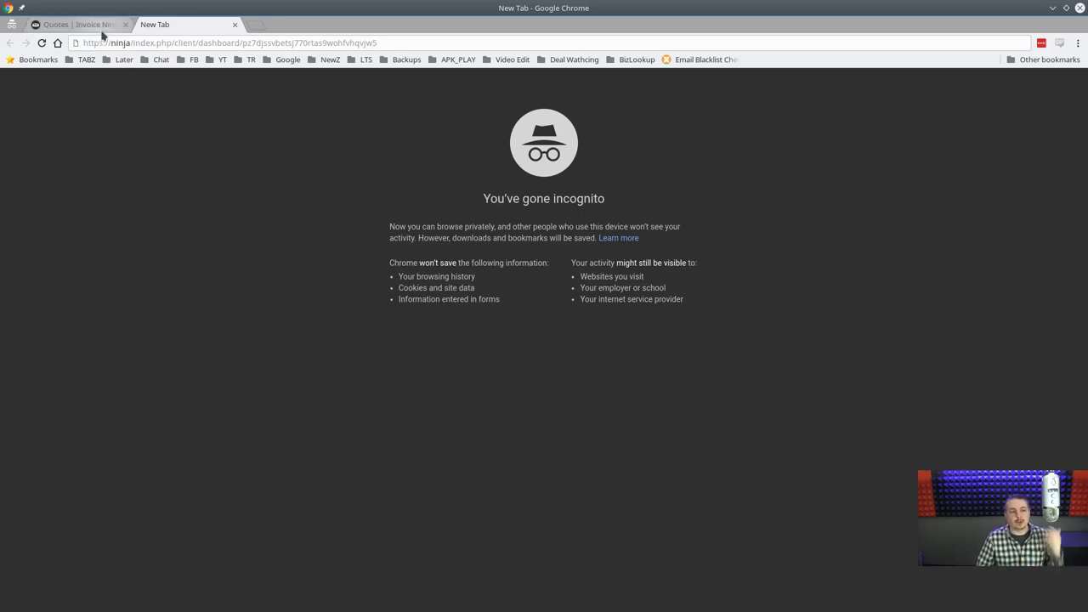
Browse the client portal's Invoices and Payments pages, then return to its Quotes list.
left_click(104, 26)
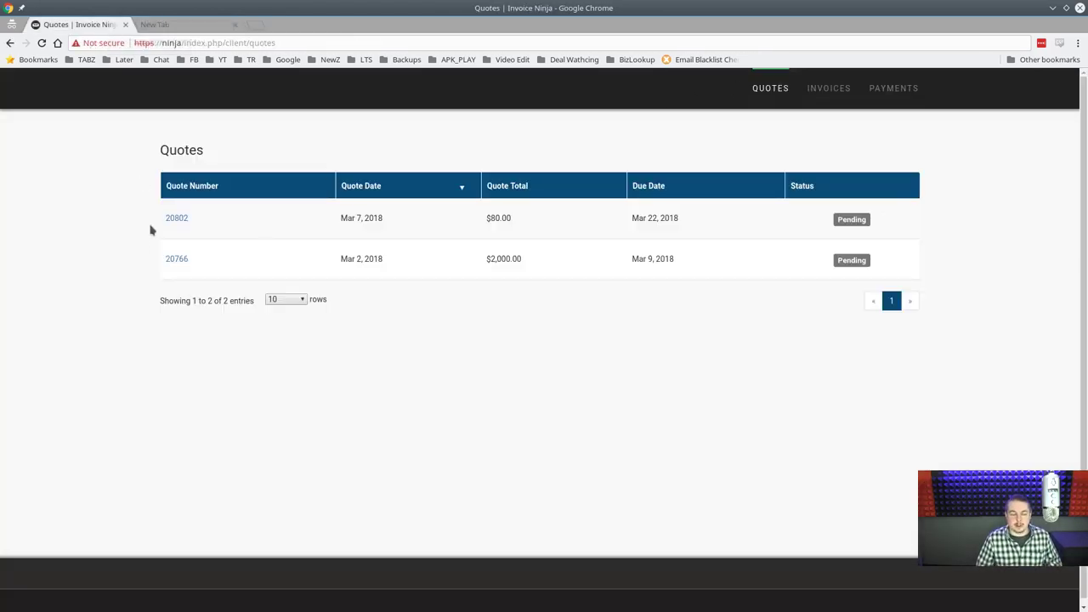
left_click(821, 95)
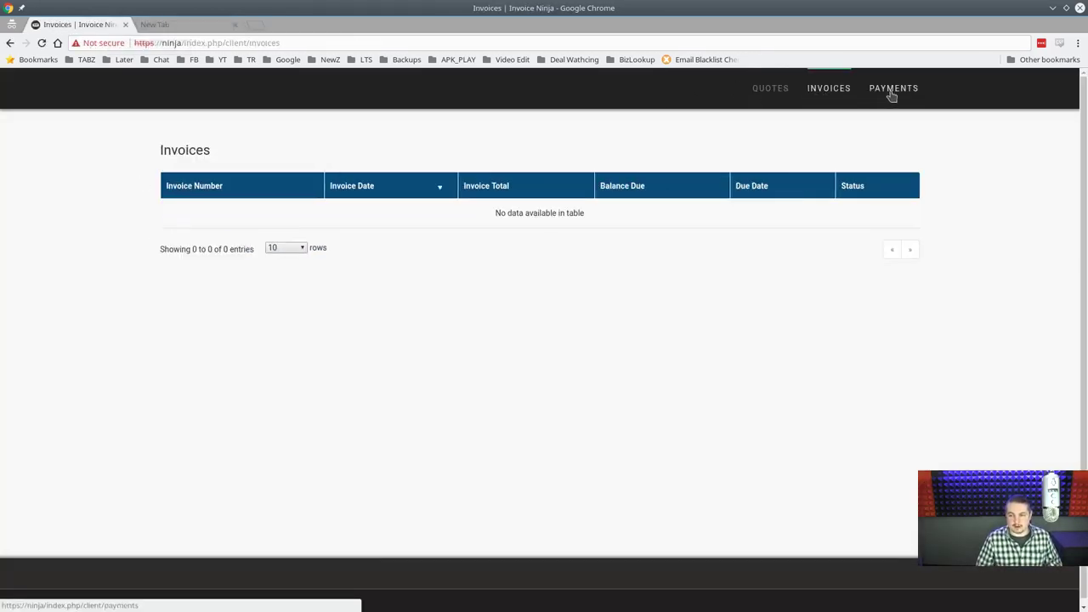
left_click(892, 94)
left_click(784, 90)
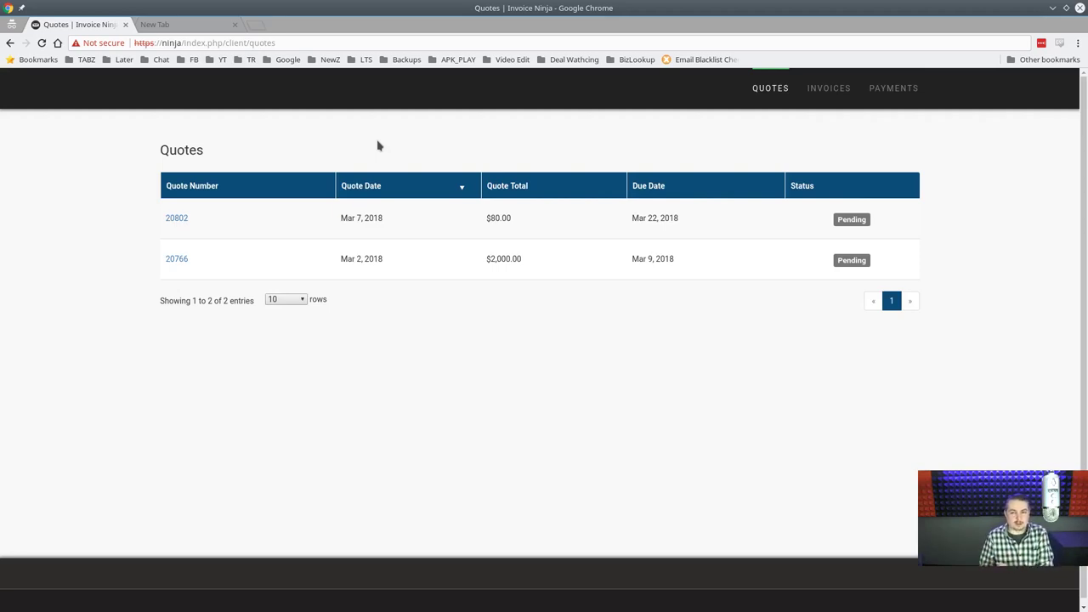
Load the portal's Quotes page address in a new private tab.
left_click(288, 48)
key("ctrl+c")
left_click(257, 26)
key("ctrl+v")
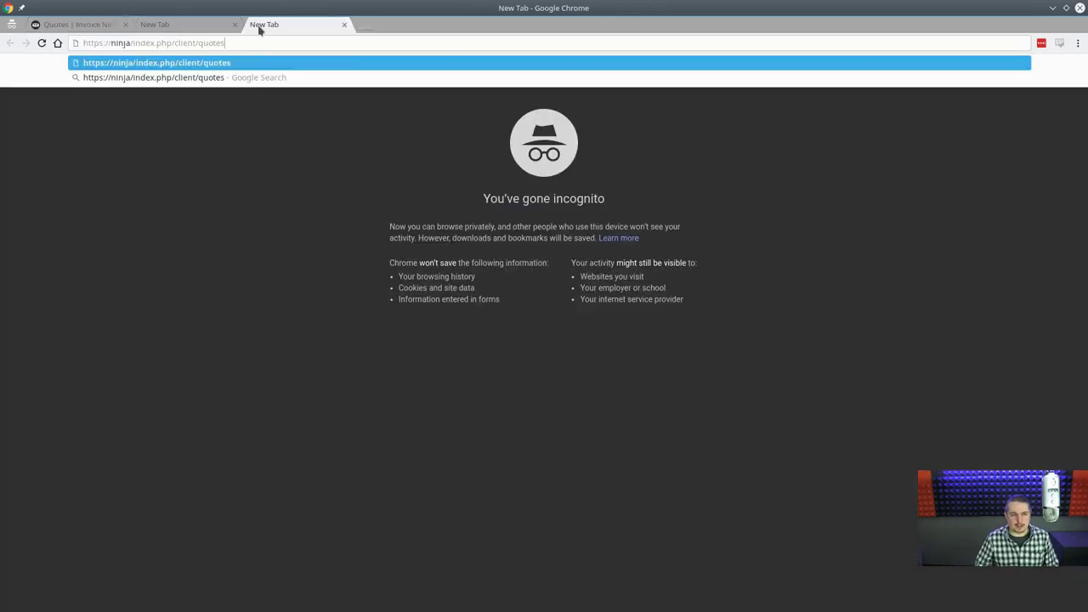
key("Return")
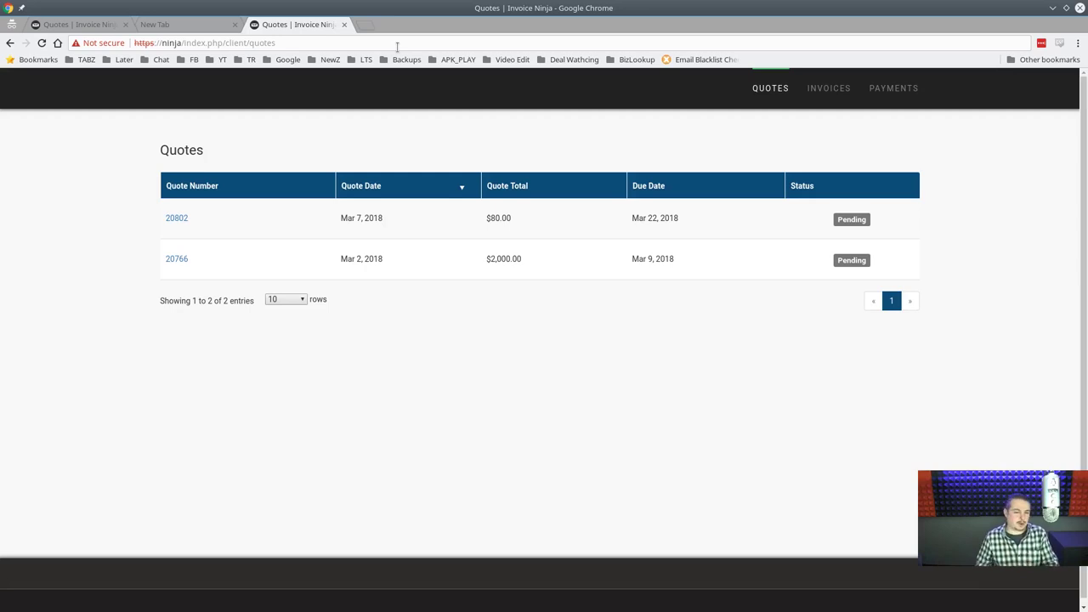
As the client, open quote 20802's PDF in the portal and approve it.
left_click(177, 219)
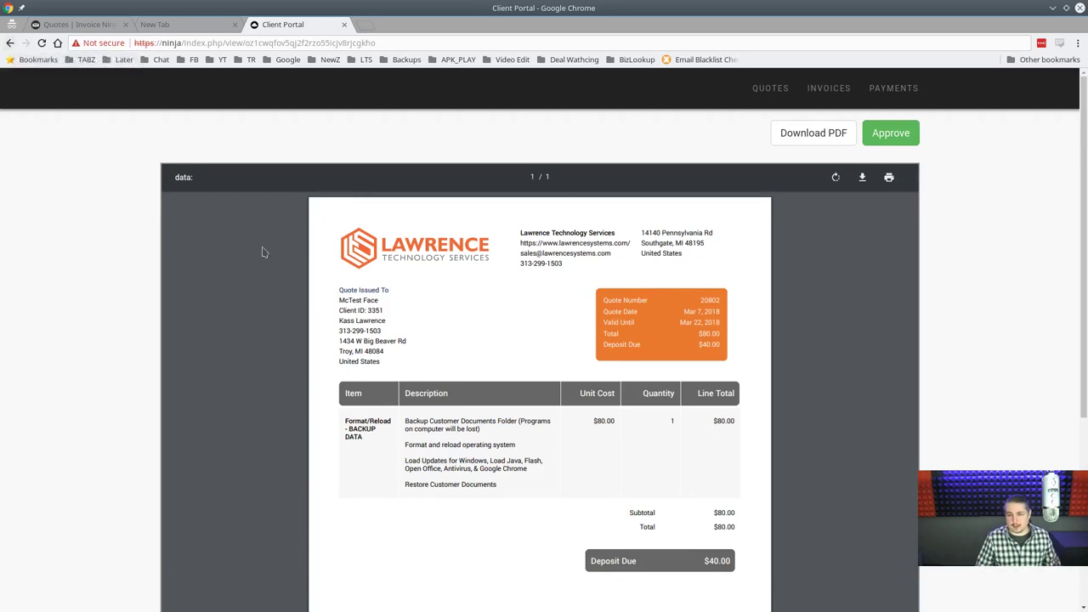
scroll(992, 396, "down", 3)
scroll(991, 396, "up", 3)
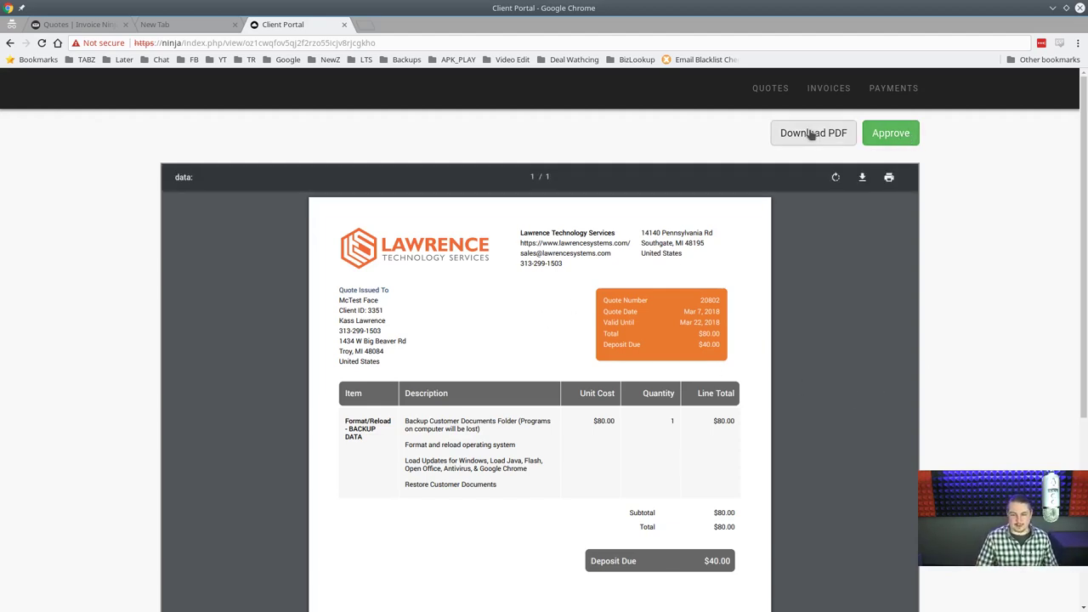
left_click(901, 135)
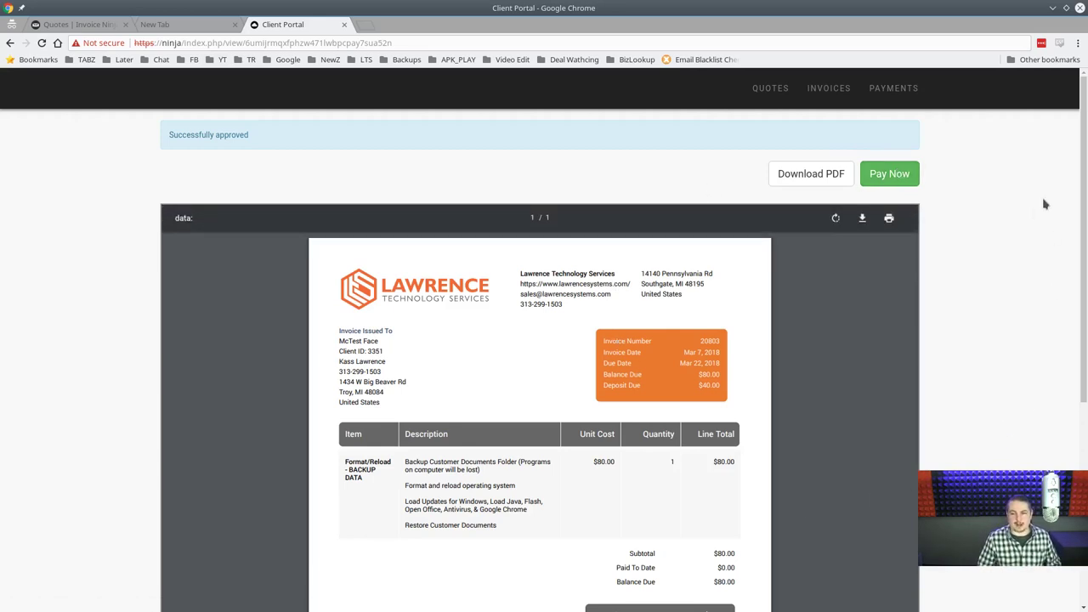
Start Pay Now for invoice 20803, close the PayPal checkout, and return to the portal's Invoices list.
left_click(890, 170)
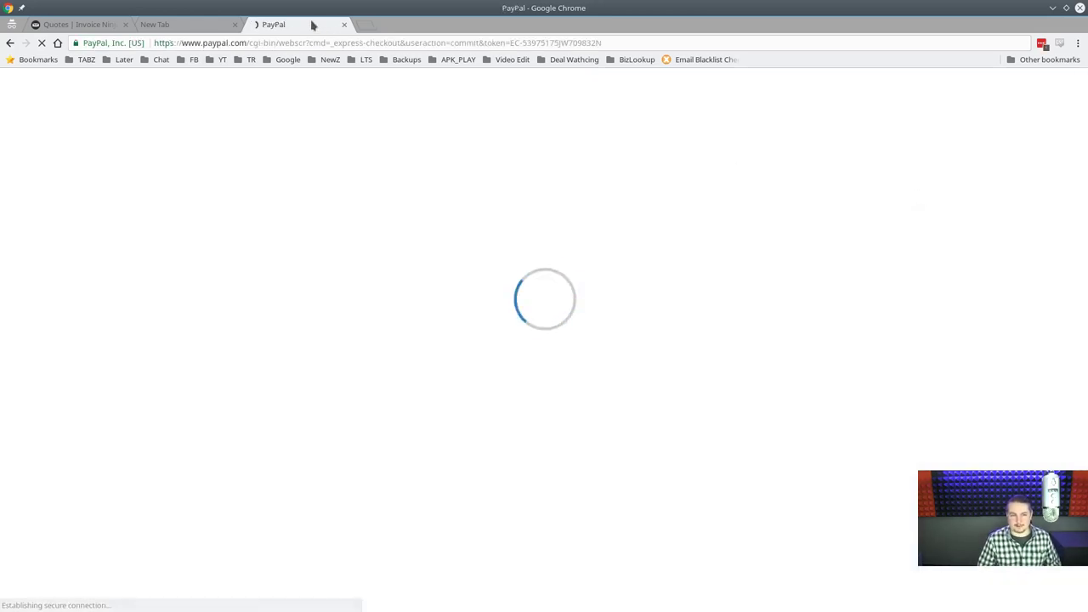
middle_click(305, 25)
left_click(829, 88)
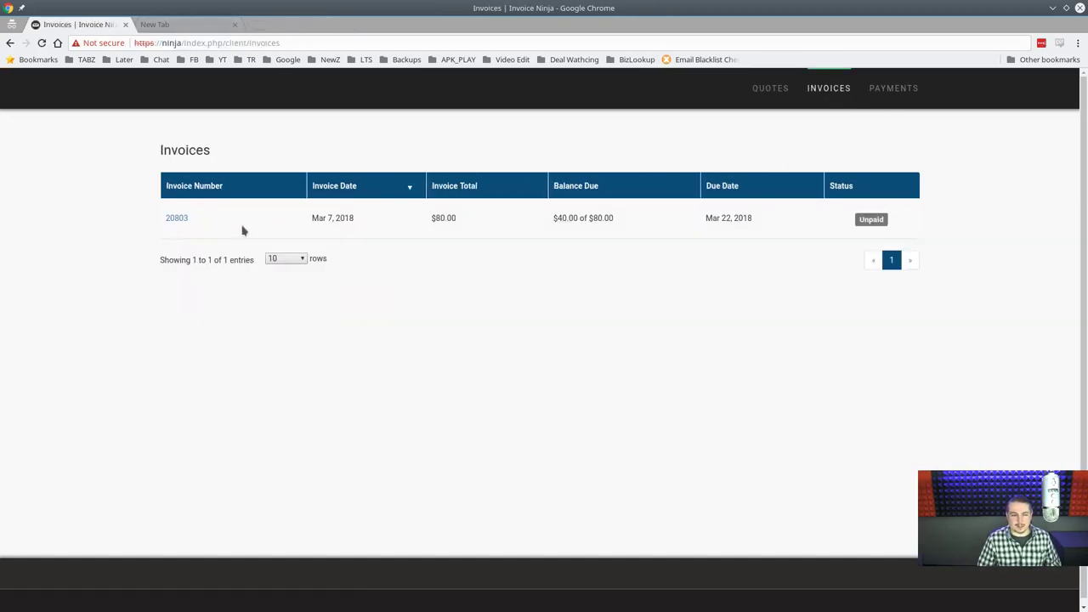
left_click(759, 90)
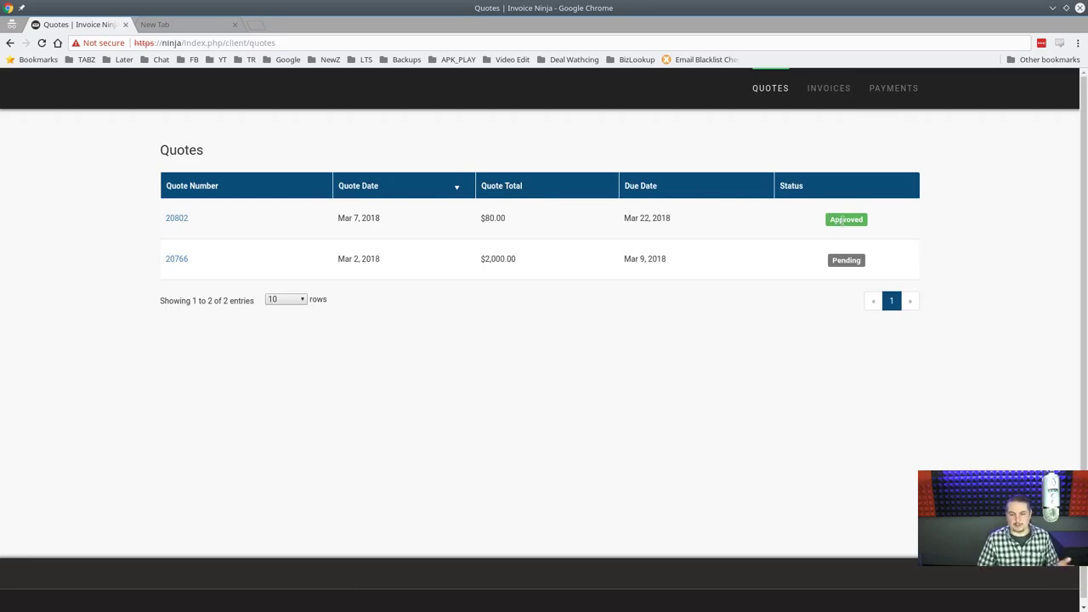
left_click(849, 85)
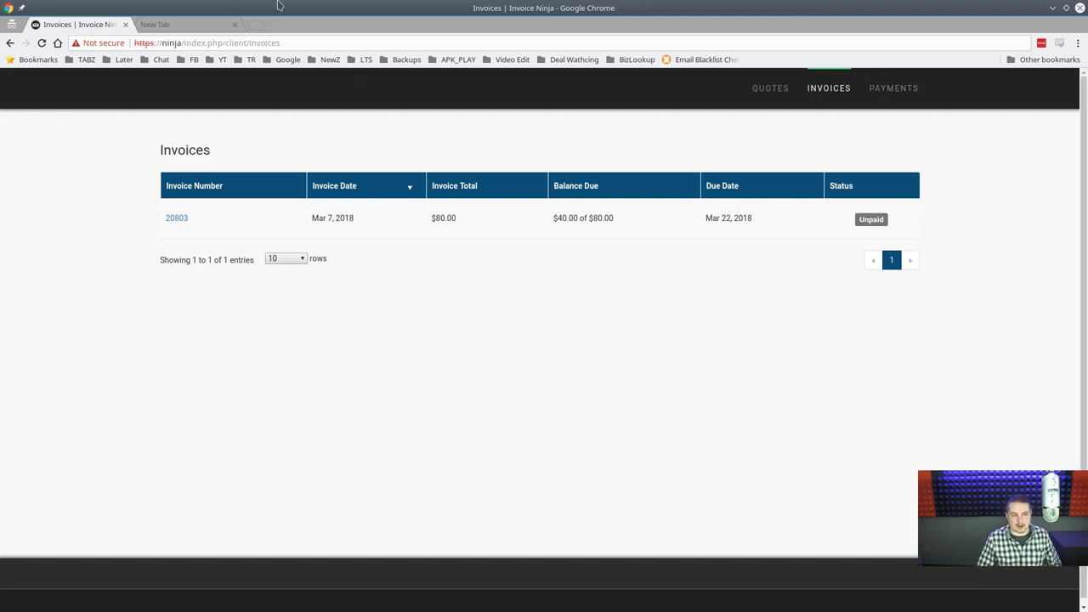
Close the client portal window and look through the client's Invoices tab.
left_click(1065, 6)
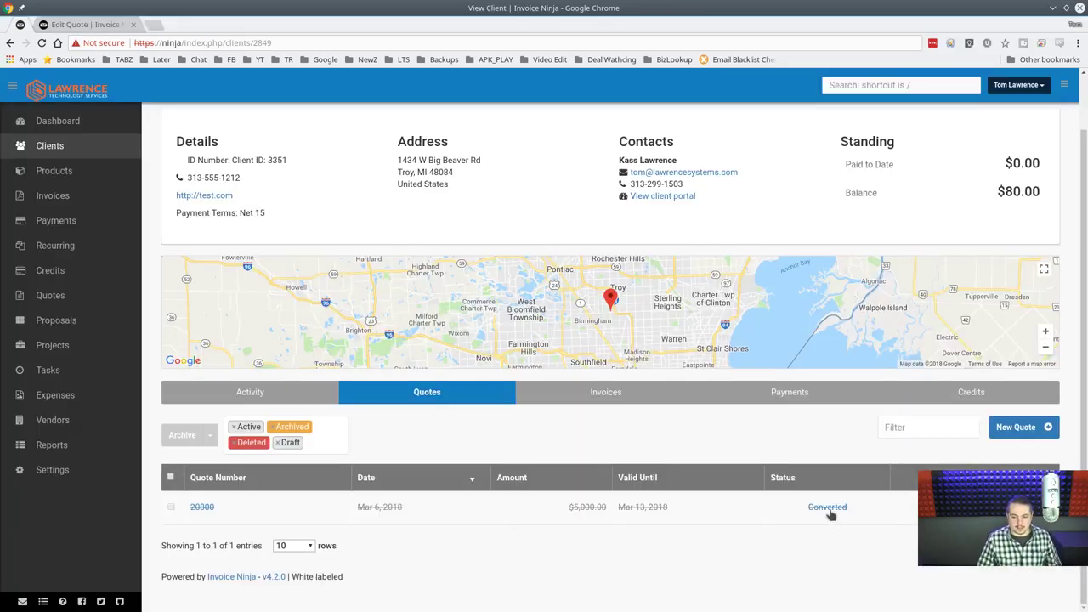
left_click(594, 394)
scroll(563, 549, "down", 3)
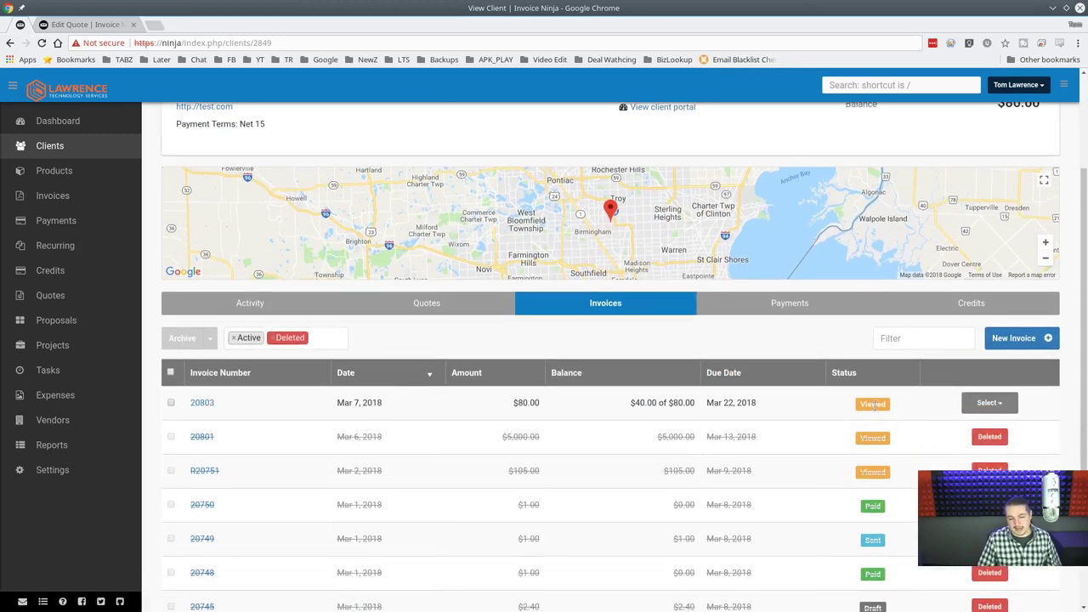
scroll(876, 414, "up", 2)
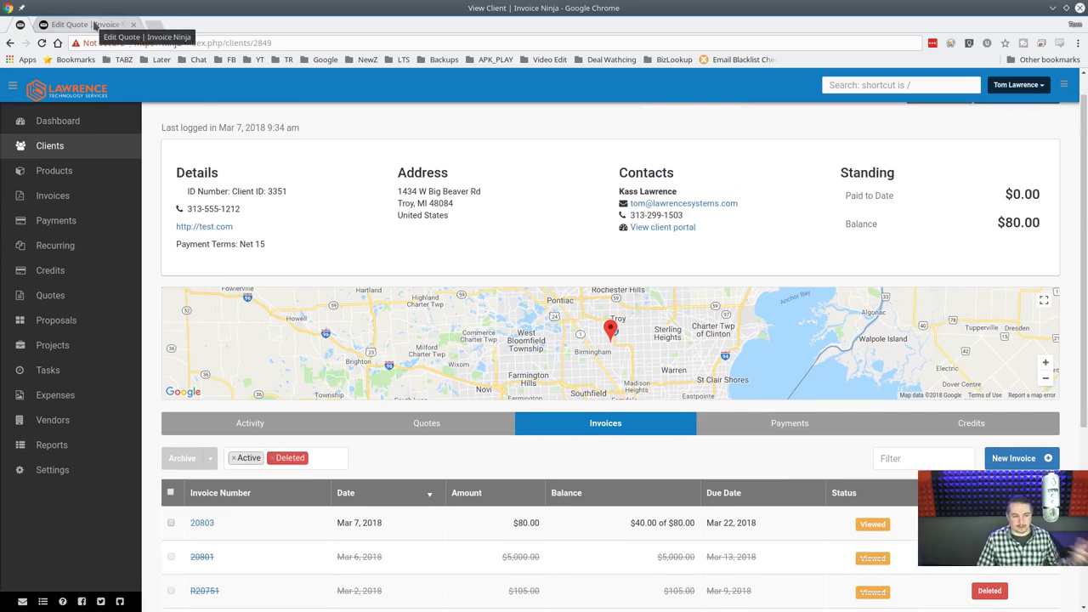
scroll(748, 477, "down", 3)
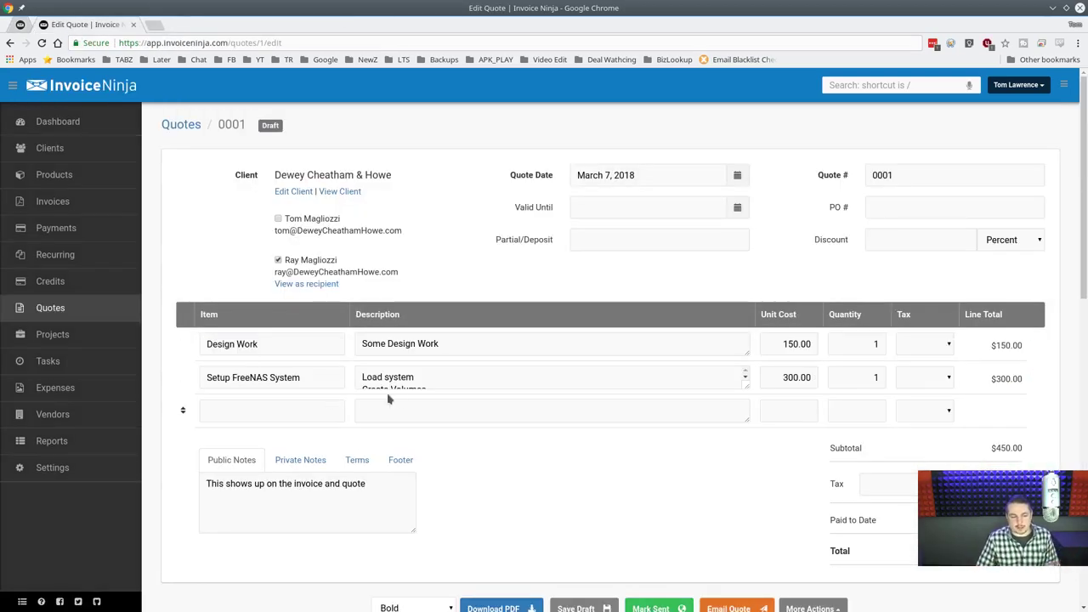
Mark quote 0001 for Dewey Cheatham & Howe as sent.
scroll(486, 408, "down", 3)
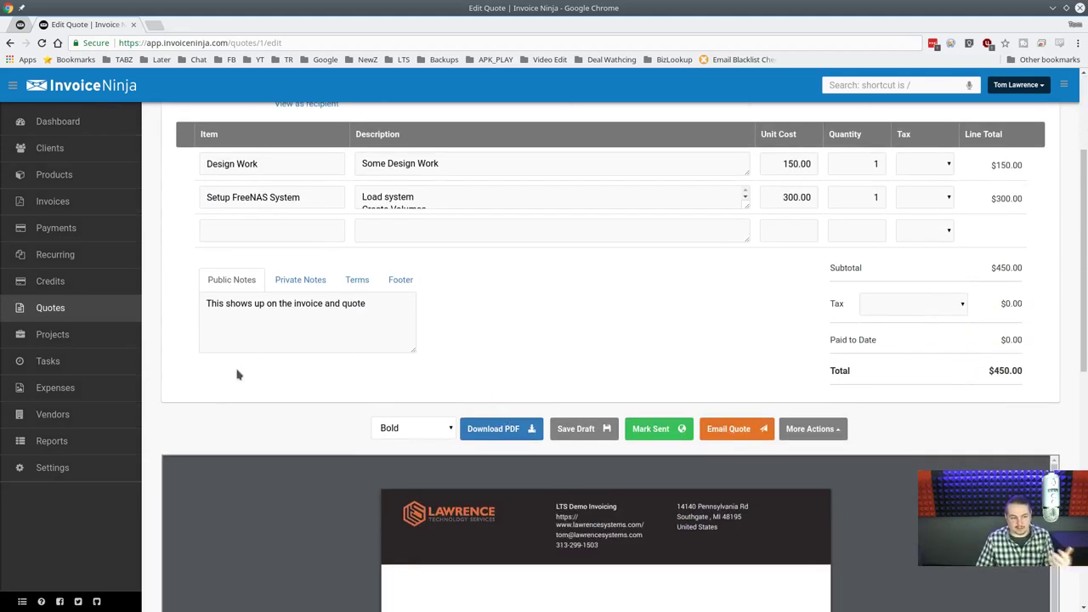
scroll(237, 374, "up", 3)
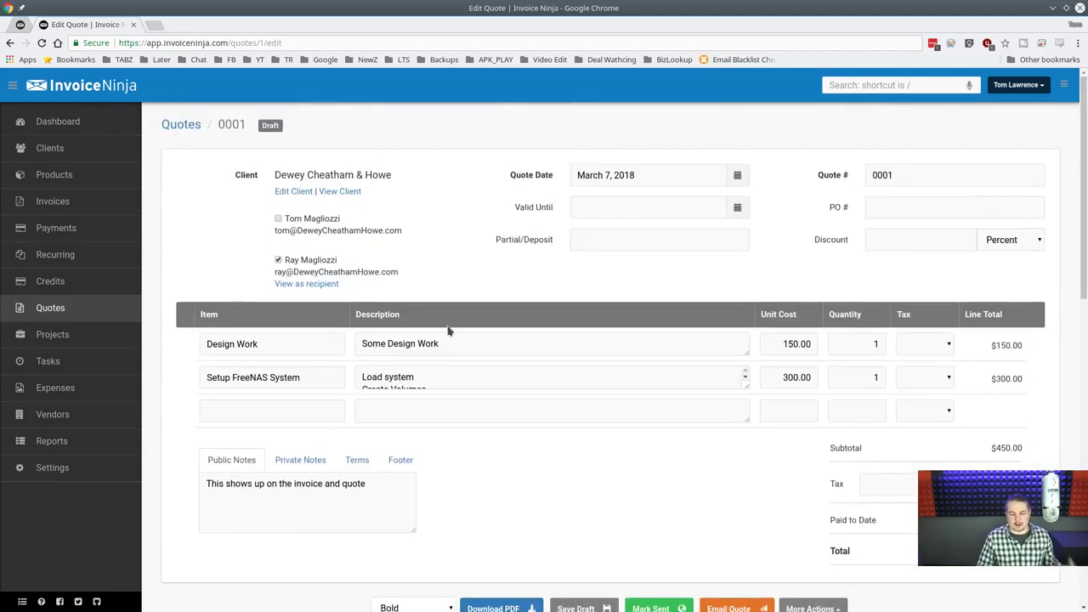
scroll(448, 331, "down", 3)
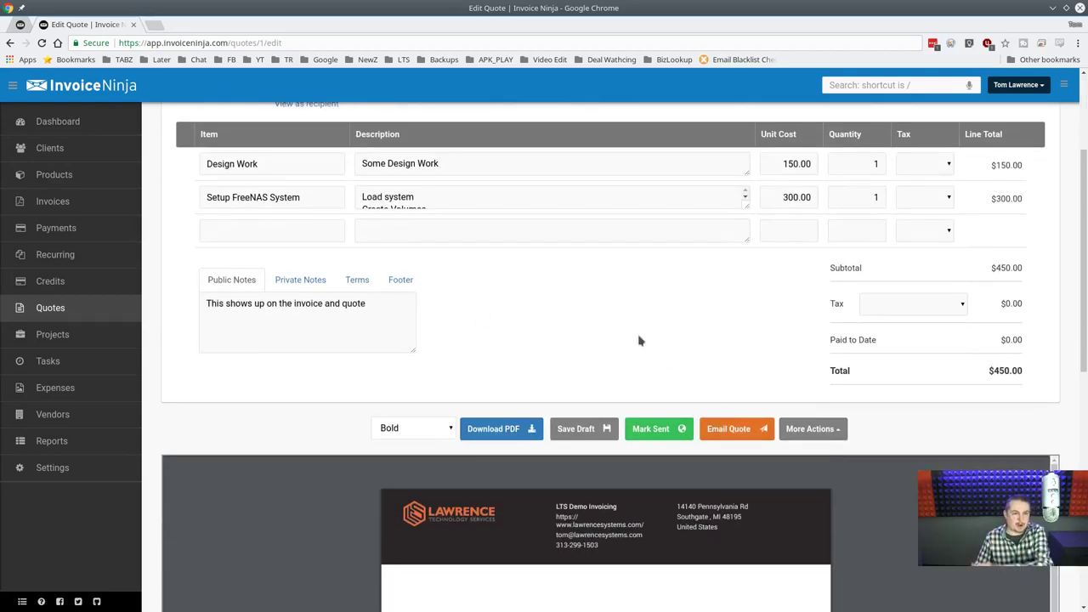
scroll(639, 340, "up", 3)
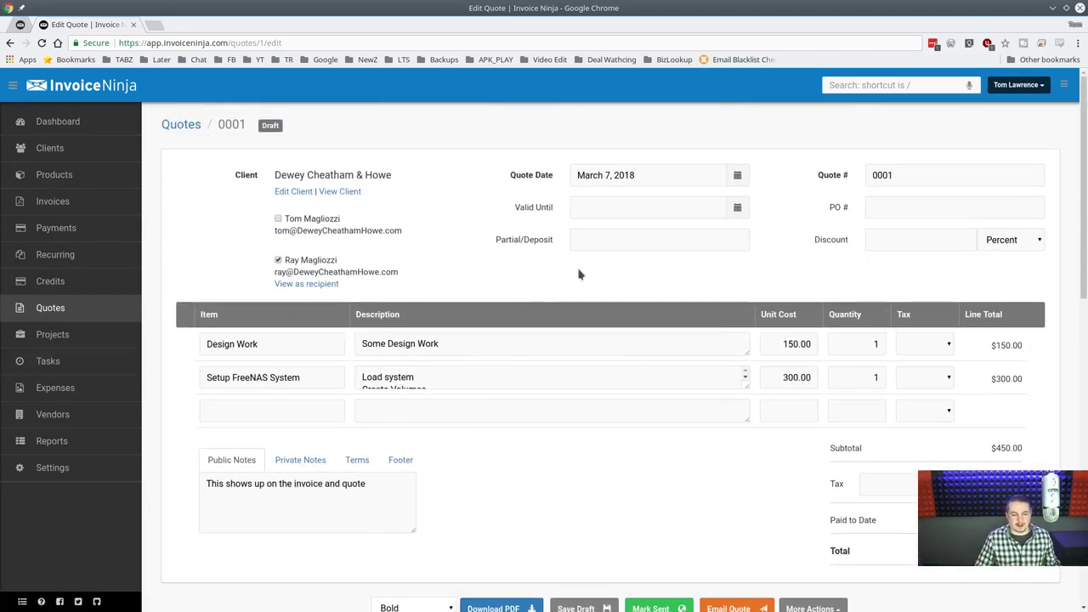
scroll(586, 289, "down", 3)
scroll(590, 306, "up", 2)
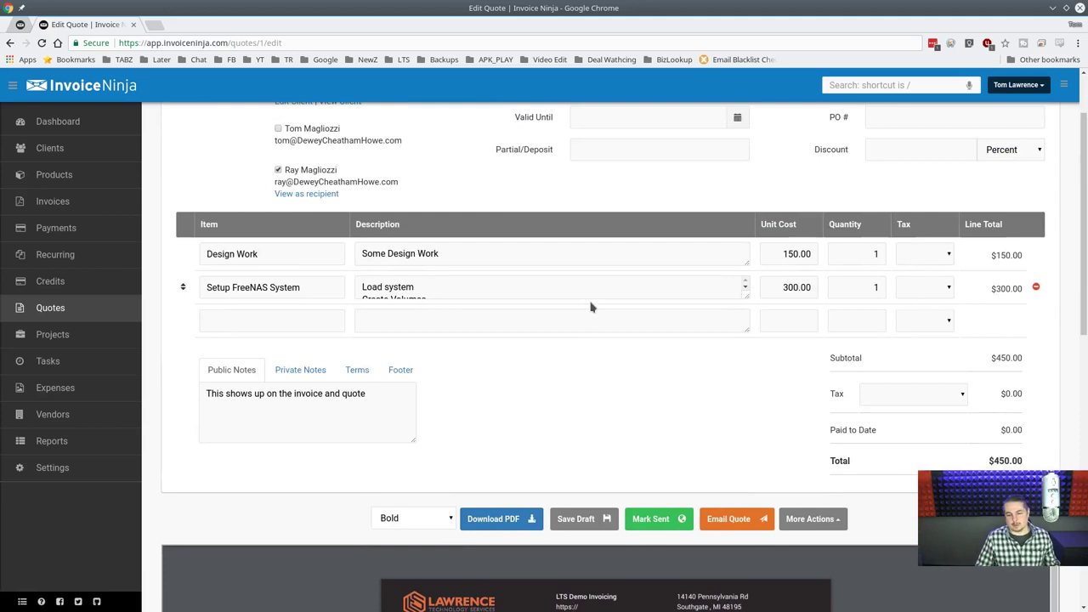
left_click(650, 520)
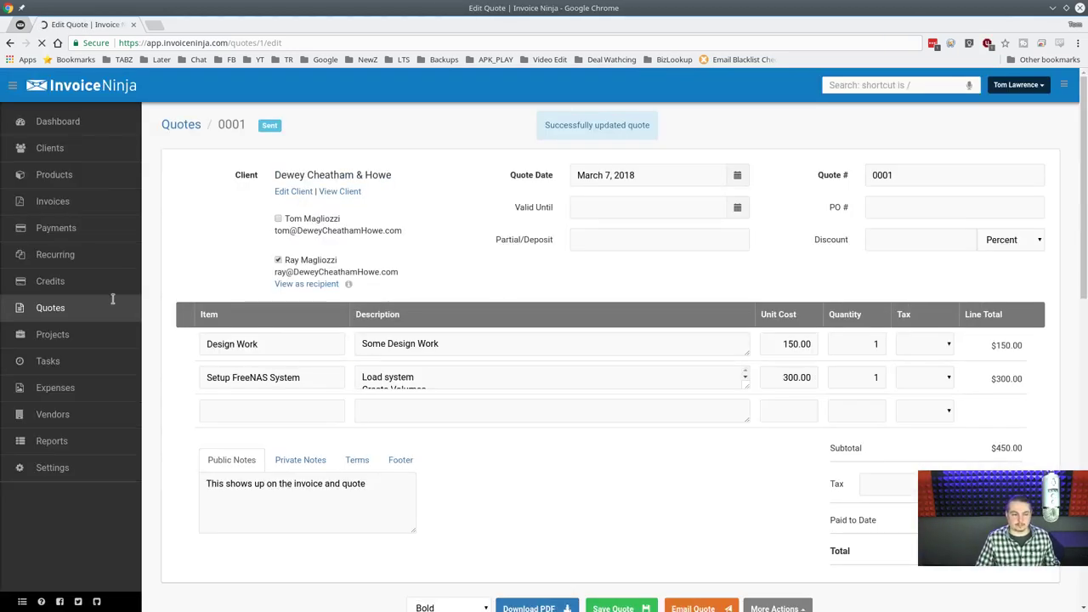
In the Quotes list, view quote 0001's actions and dismiss them without converting.
left_click(49, 313)
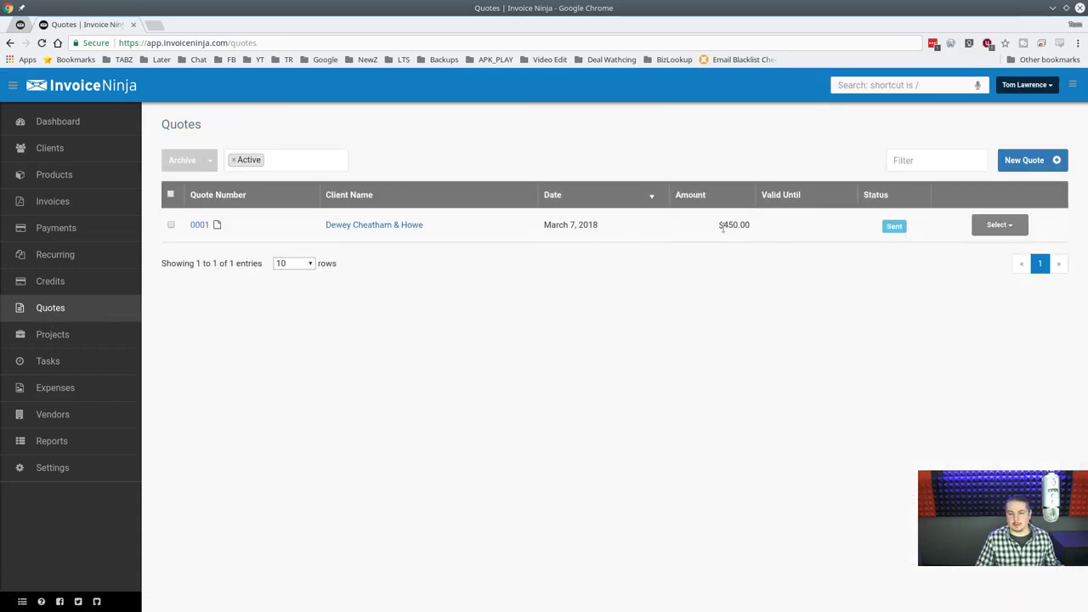
left_click(1003, 226)
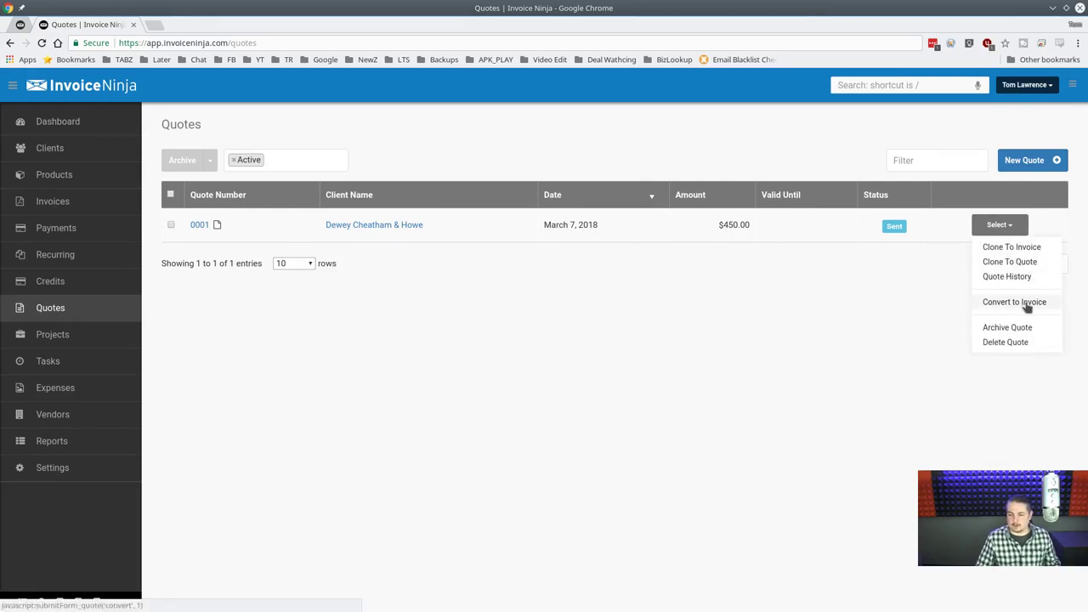
left_click(872, 298)
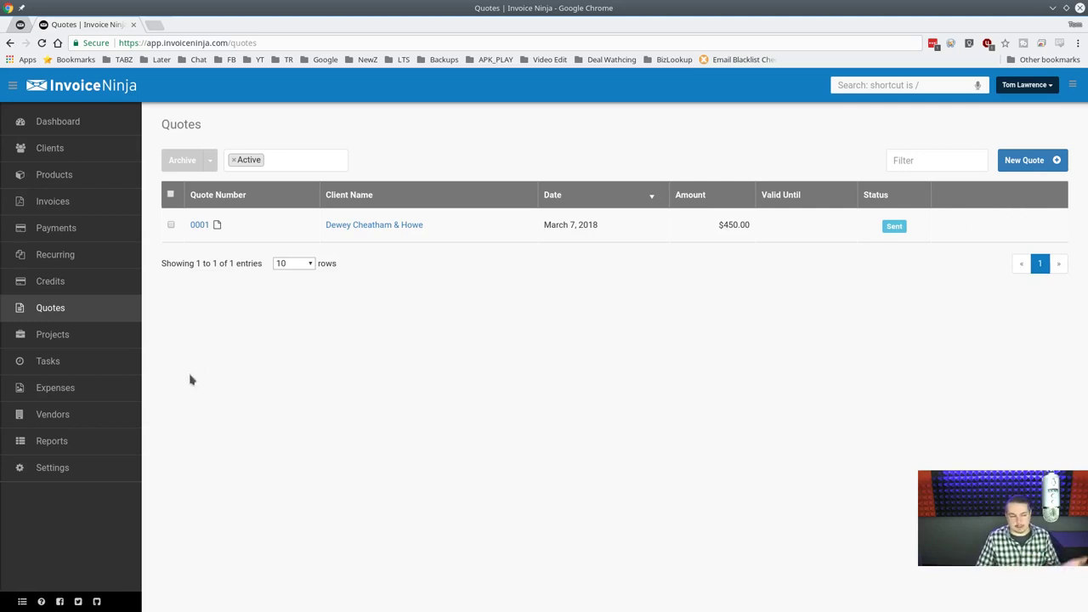
Start a new recurring invoice for Dewey Cheatham & Howe, including both client contacts.
left_click(61, 343)
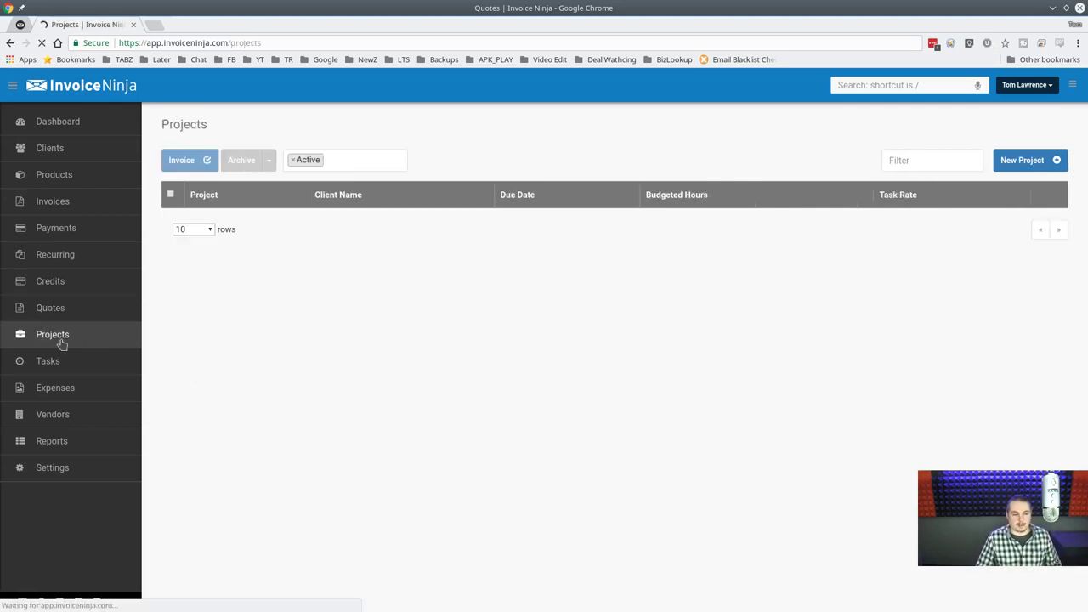
left_click(72, 272)
left_click(67, 260)
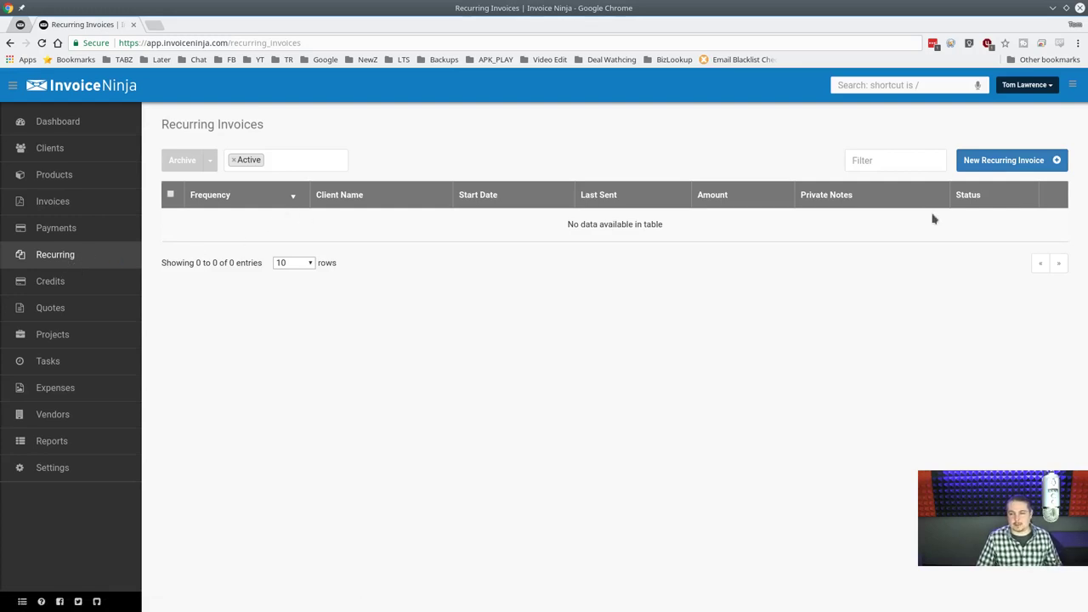
left_click(1019, 169)
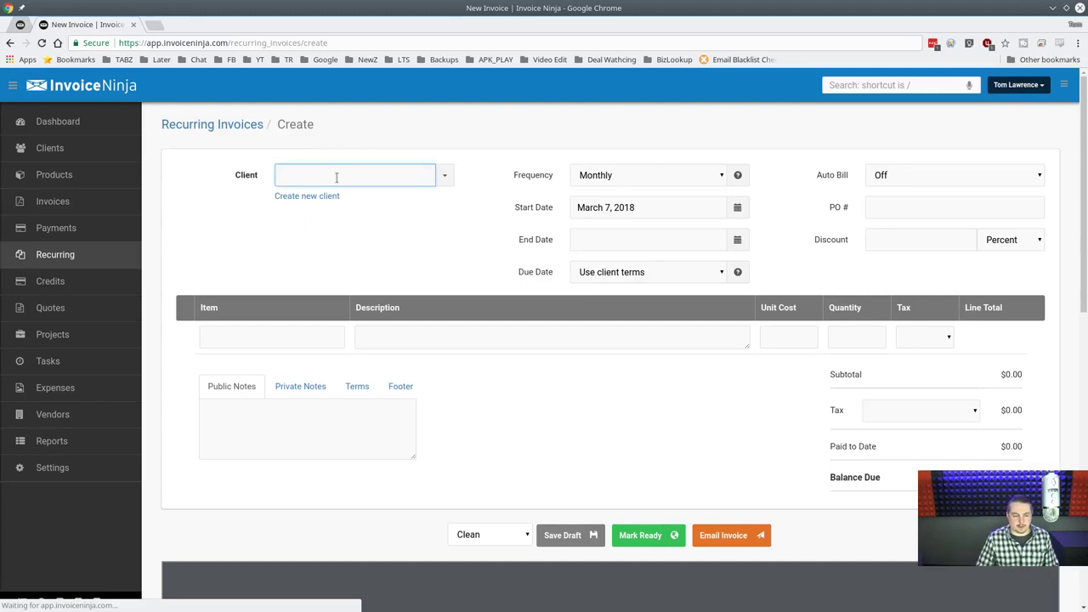
type("de")
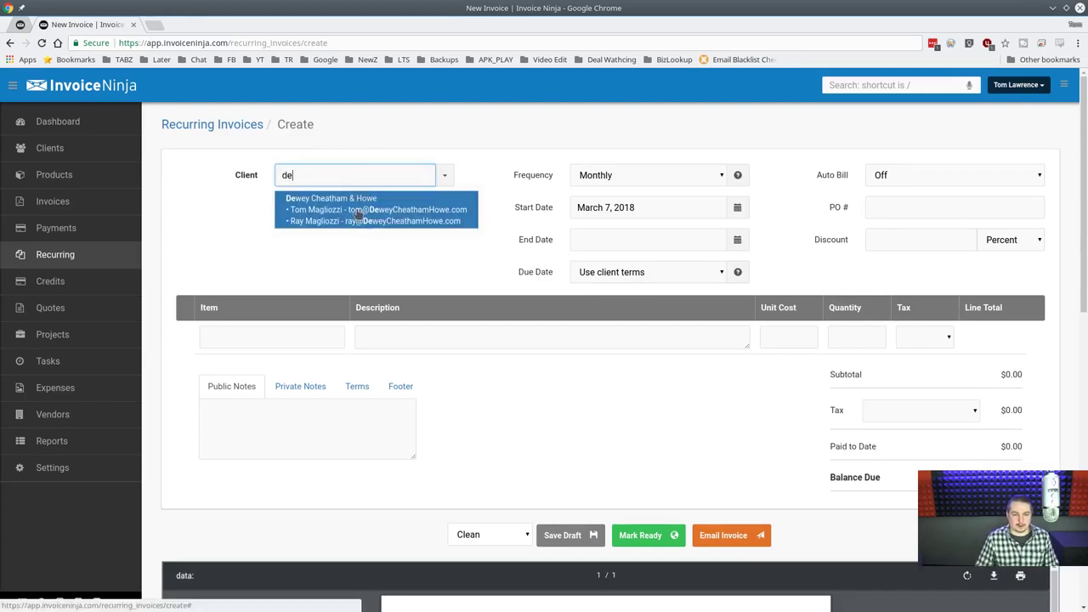
left_click(358, 212)
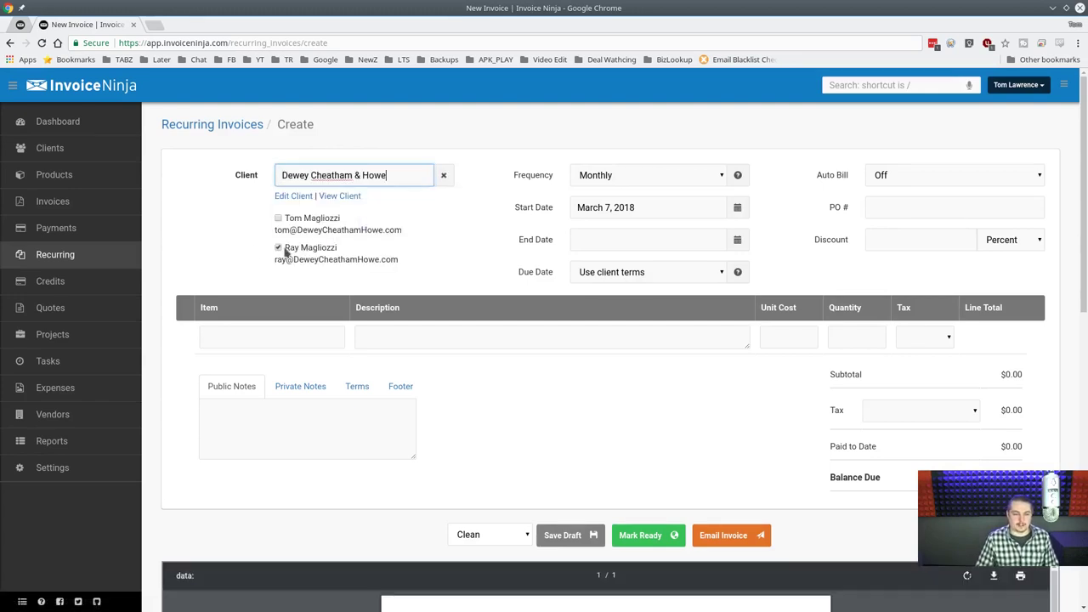
left_click(323, 233)
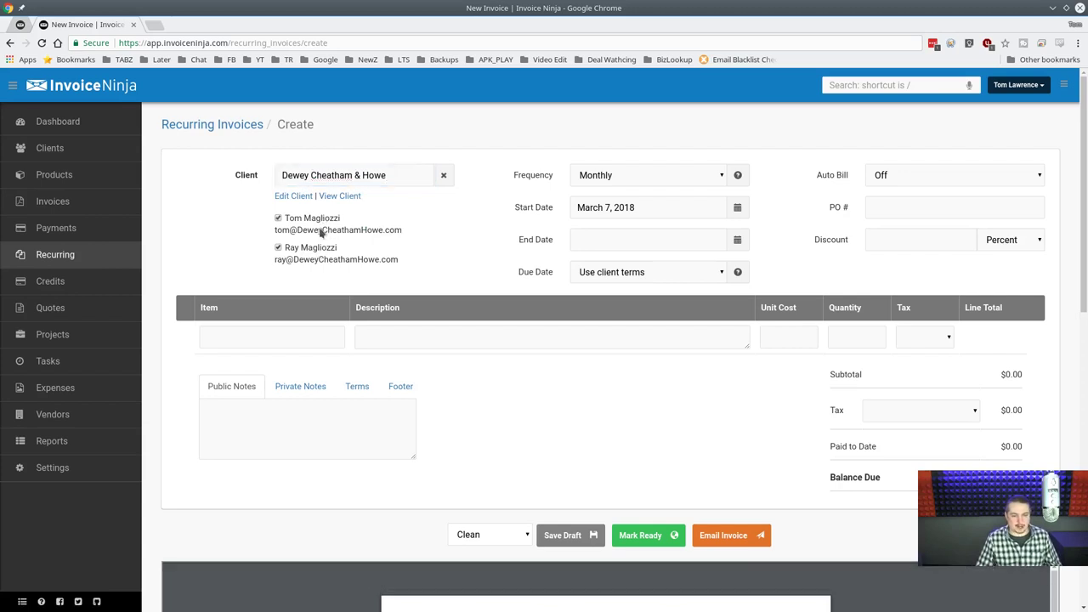
Add a Web Host line item at $120 with quantity 1.
left_click(272, 337)
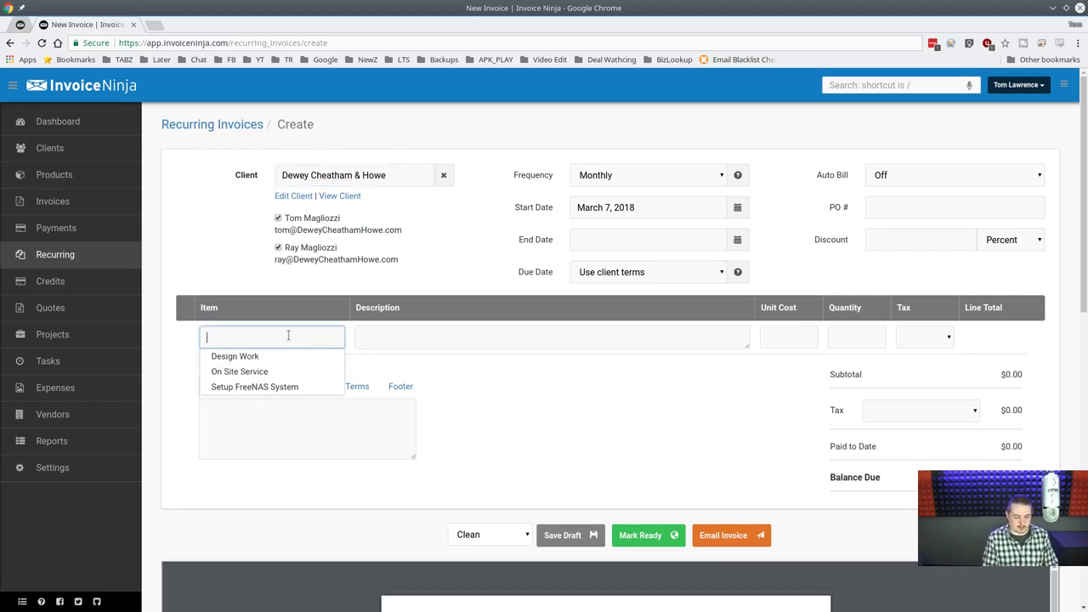
type("Web Host")
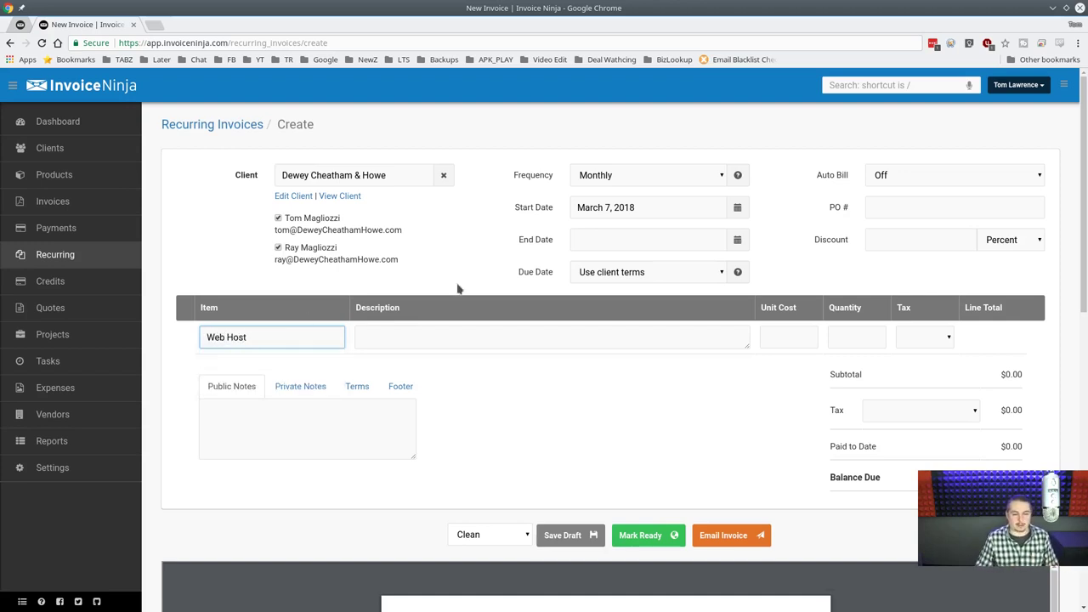
key("Tab")
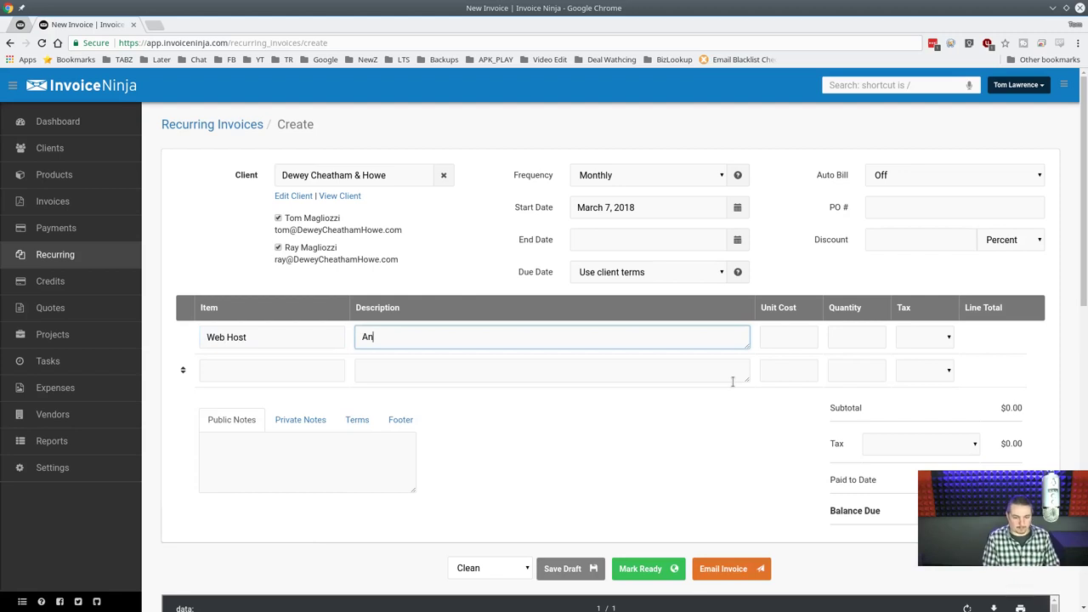
type("Annual Web Hosting for your")
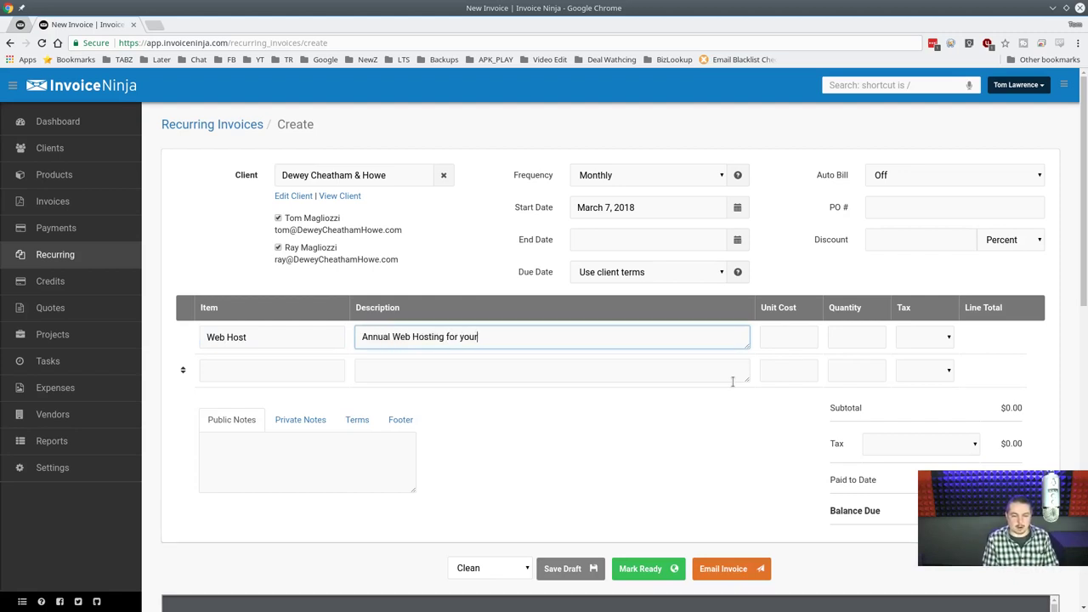
type("120")
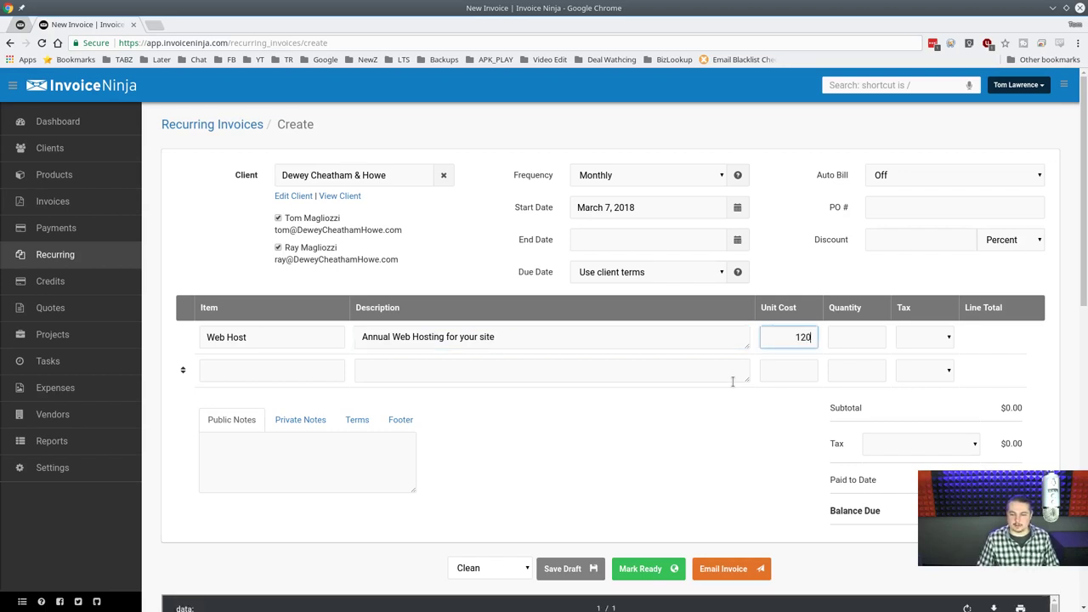
type("1")
key("Tab")
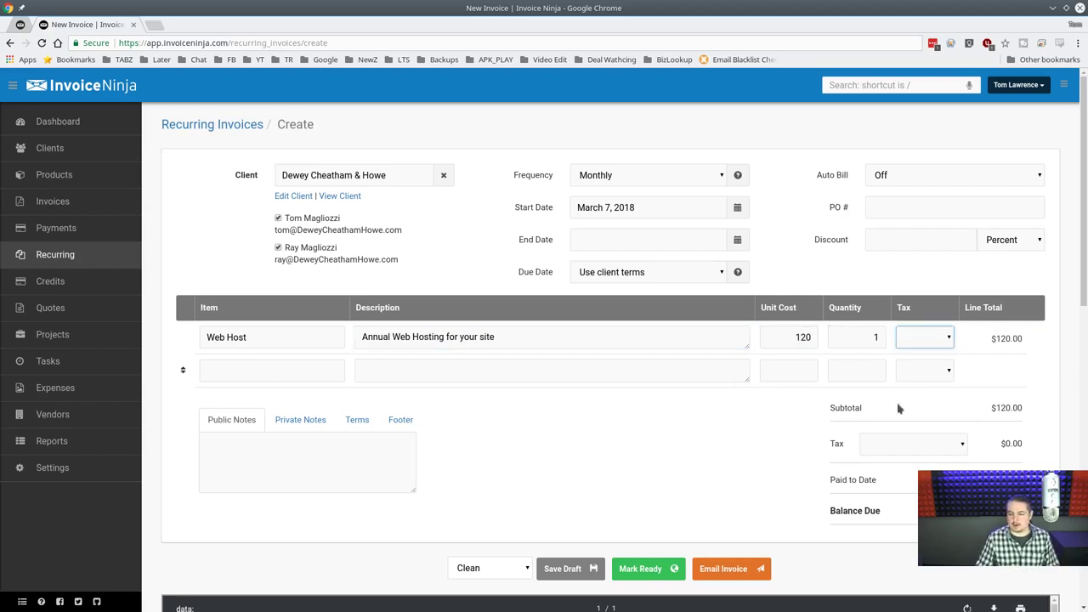
scroll(527, 387, "down", 5)
scroll(519, 284, "up", 5)
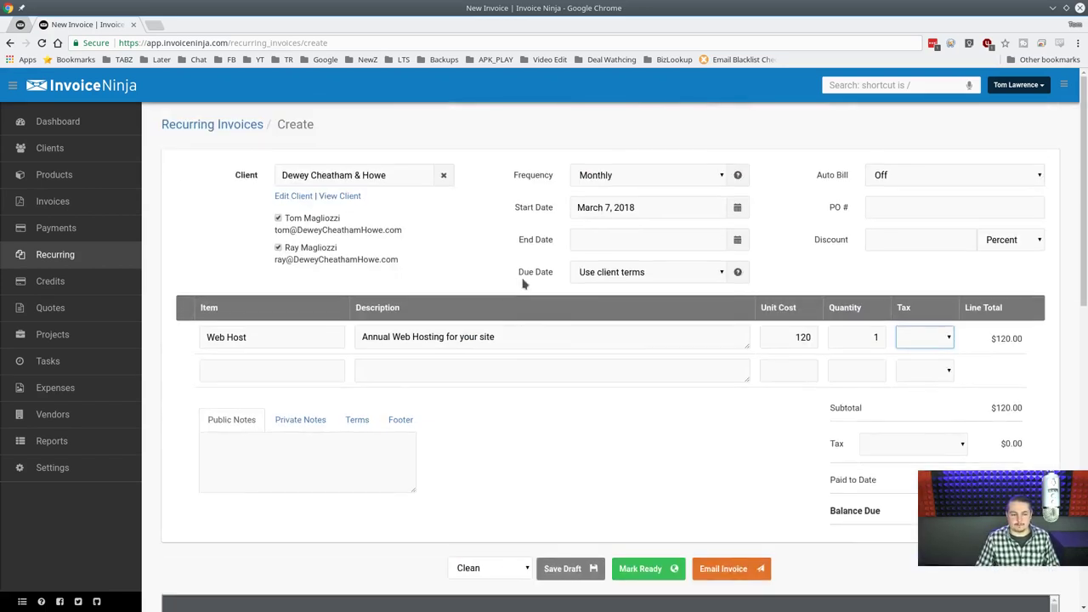
Set auto-billing to Always, start date to March 8, 2018, and frequency to Annually.
left_click(932, 174)
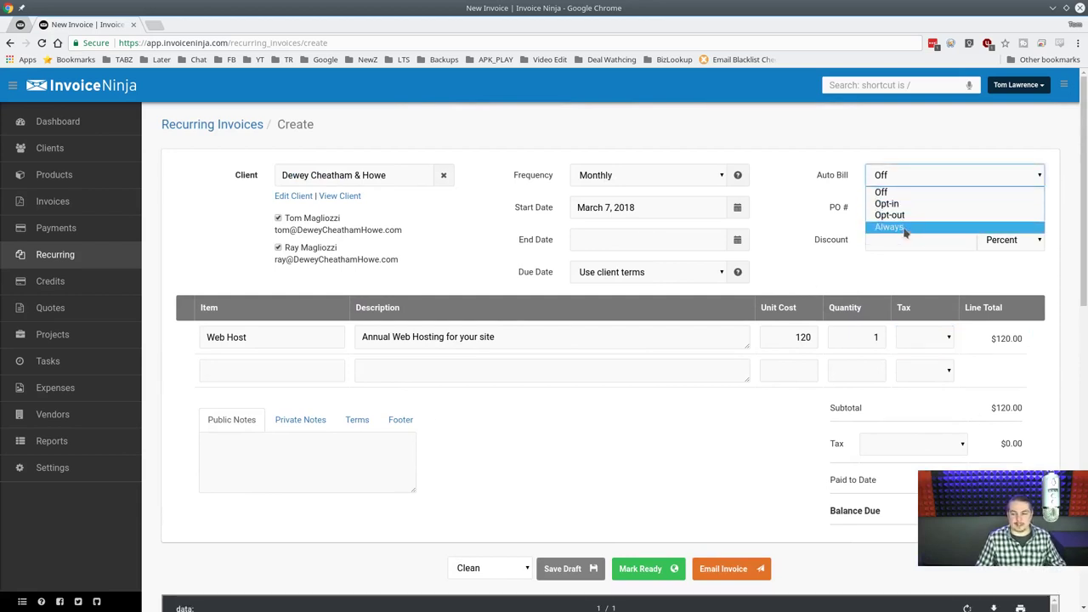
left_click(904, 230)
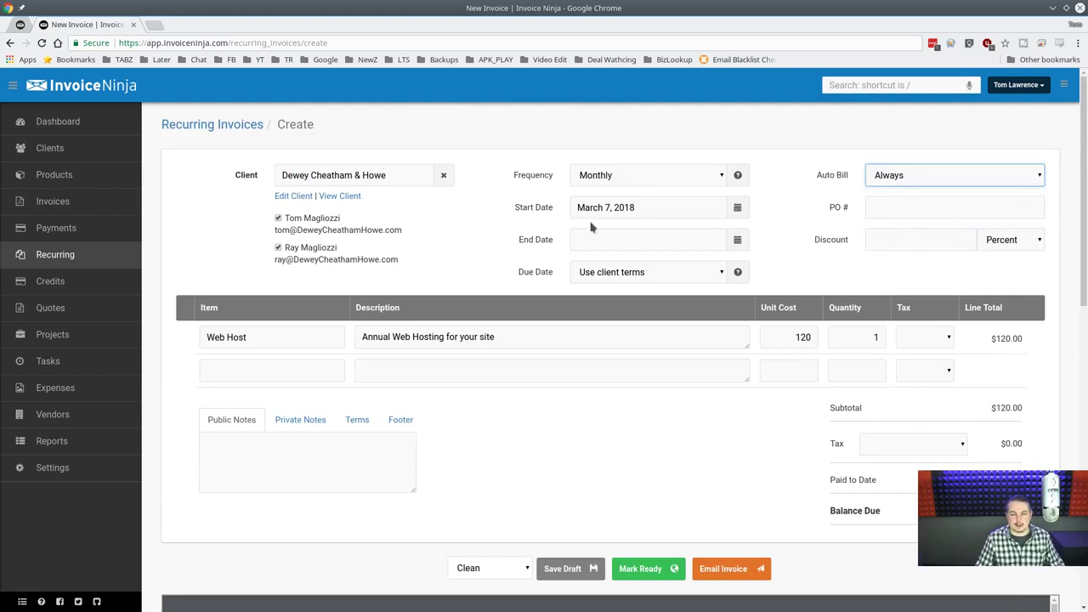
left_click(738, 213)
left_click(635, 280)
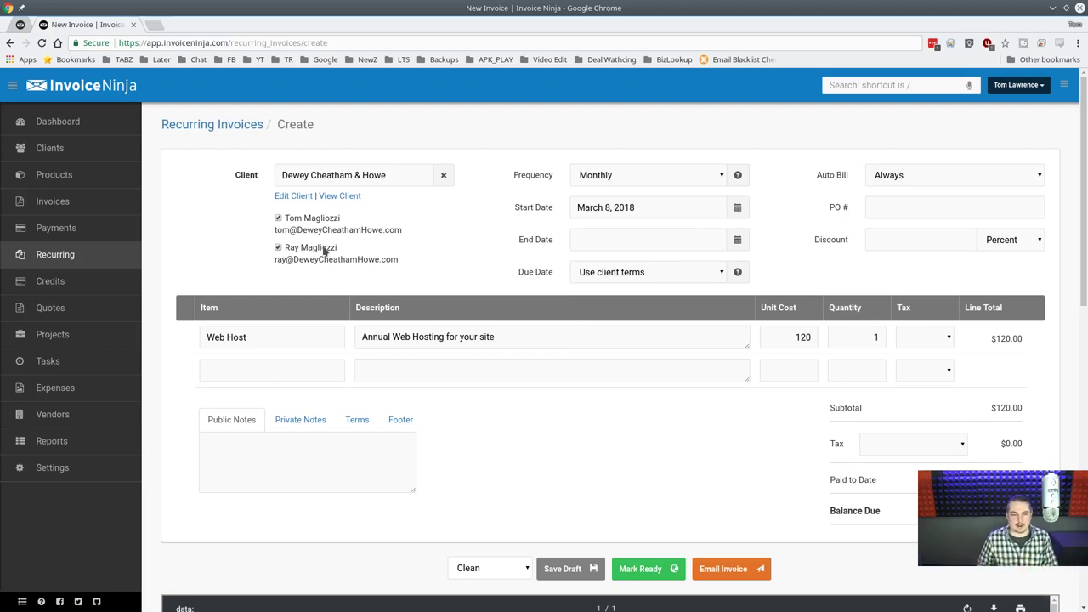
left_click(721, 177)
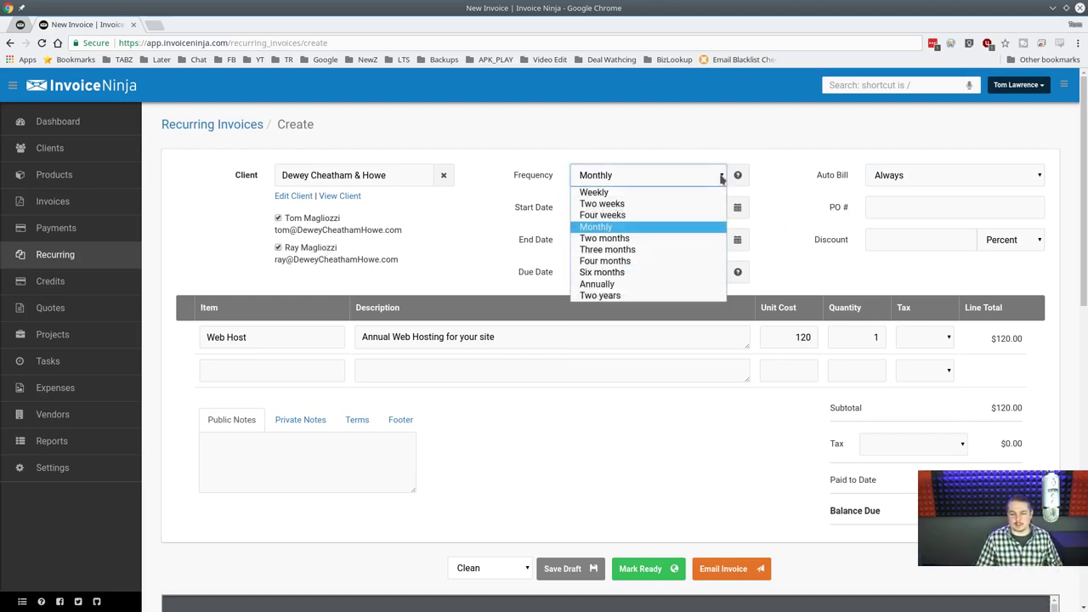
left_click(626, 286)
scroll(527, 415, "down", 3)
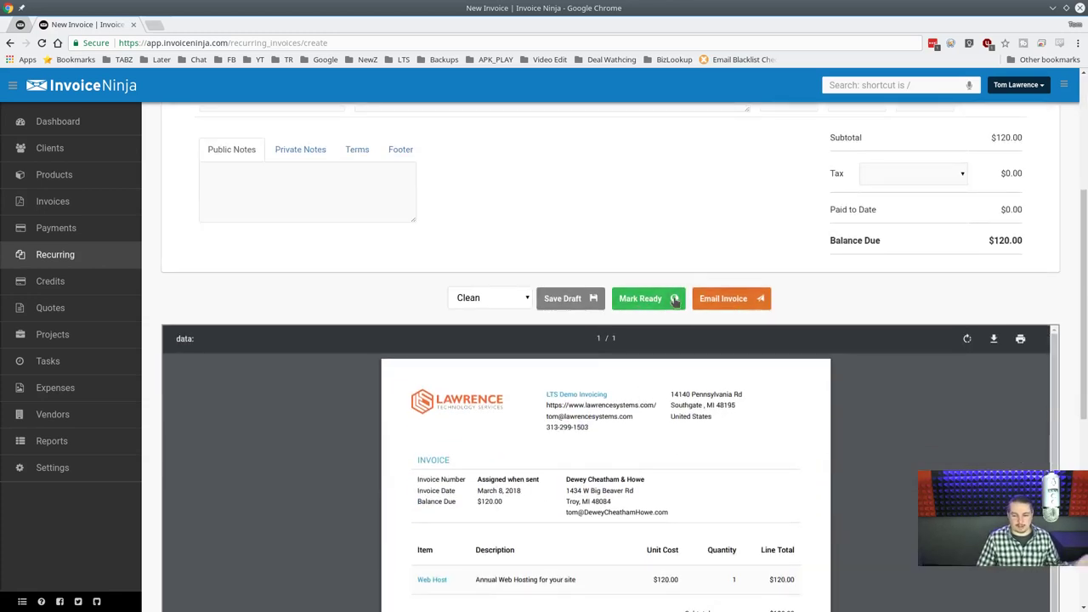
Mark the recurring invoice ready but decline emailing it now.
left_click(636, 304)
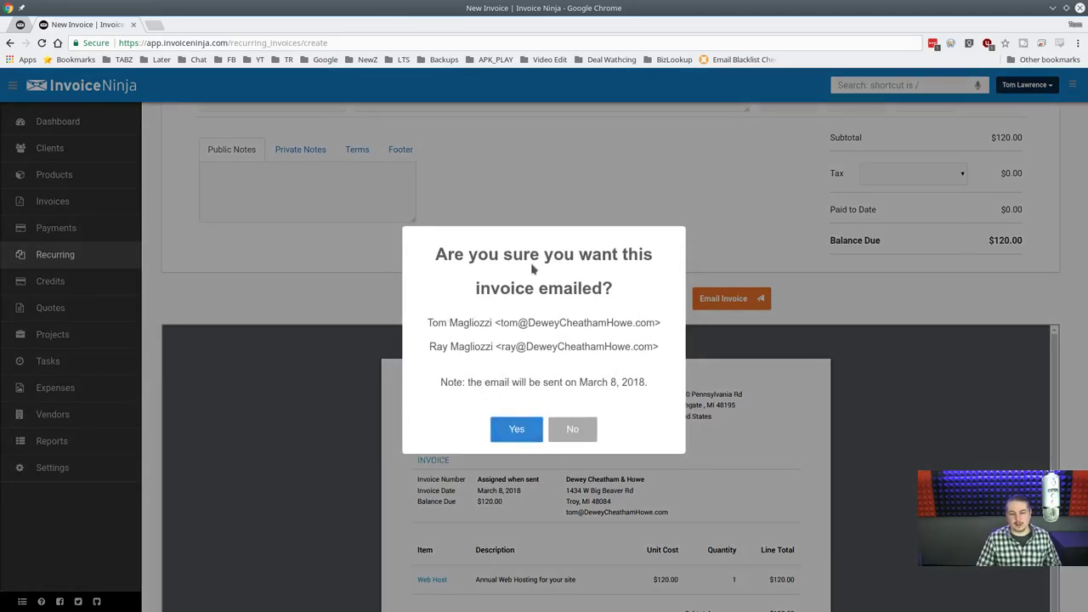
left_click(573, 429)
scroll(624, 231, "up", 3)
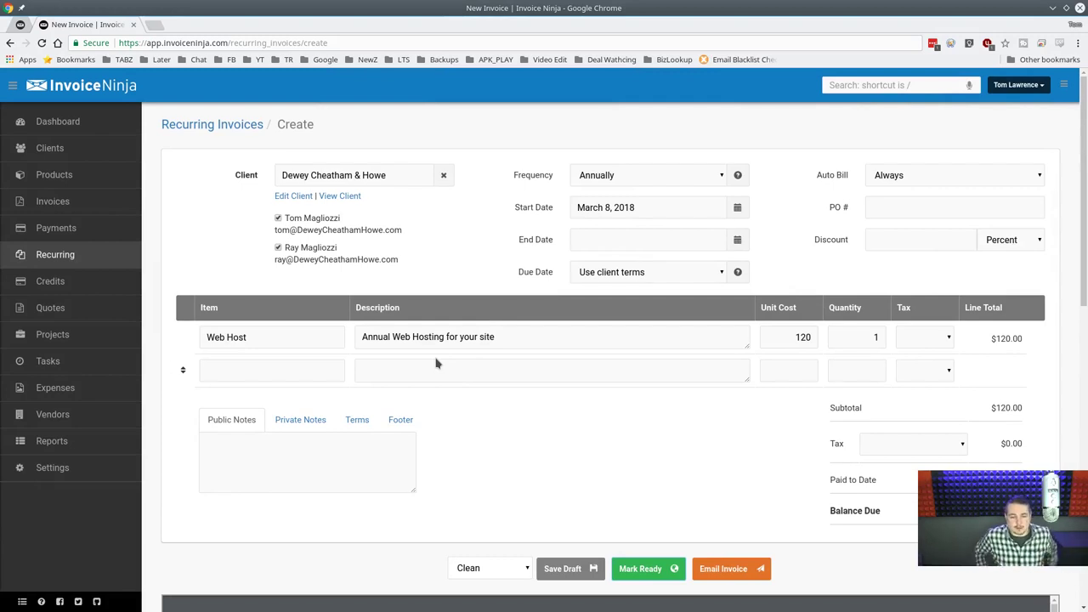
Confirm auto-billing stays Always, then try leaving the unsaved form for Payments.
left_click(893, 173)
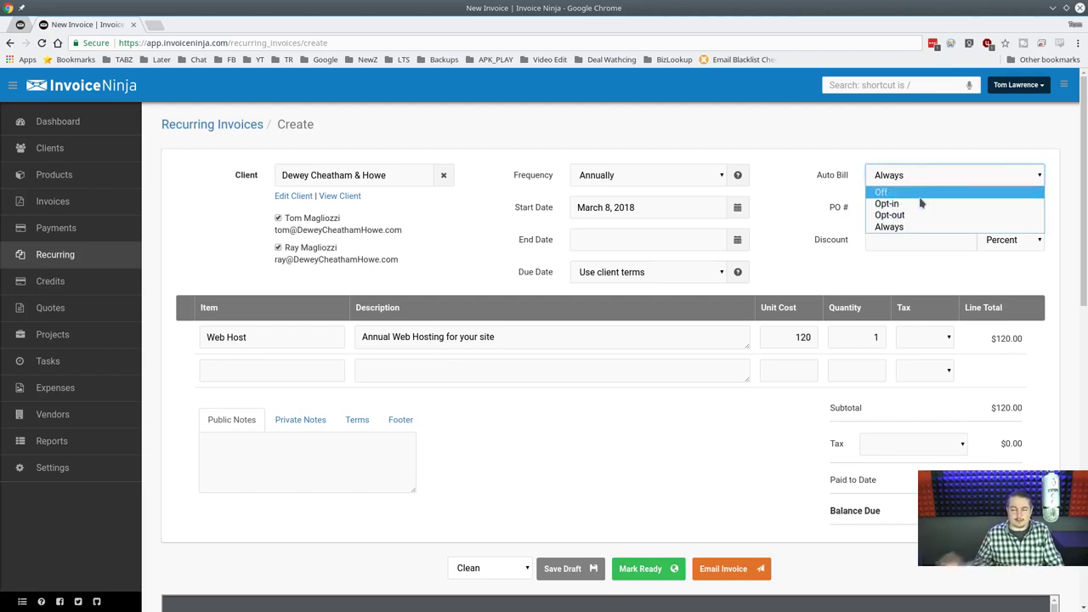
left_click(918, 227)
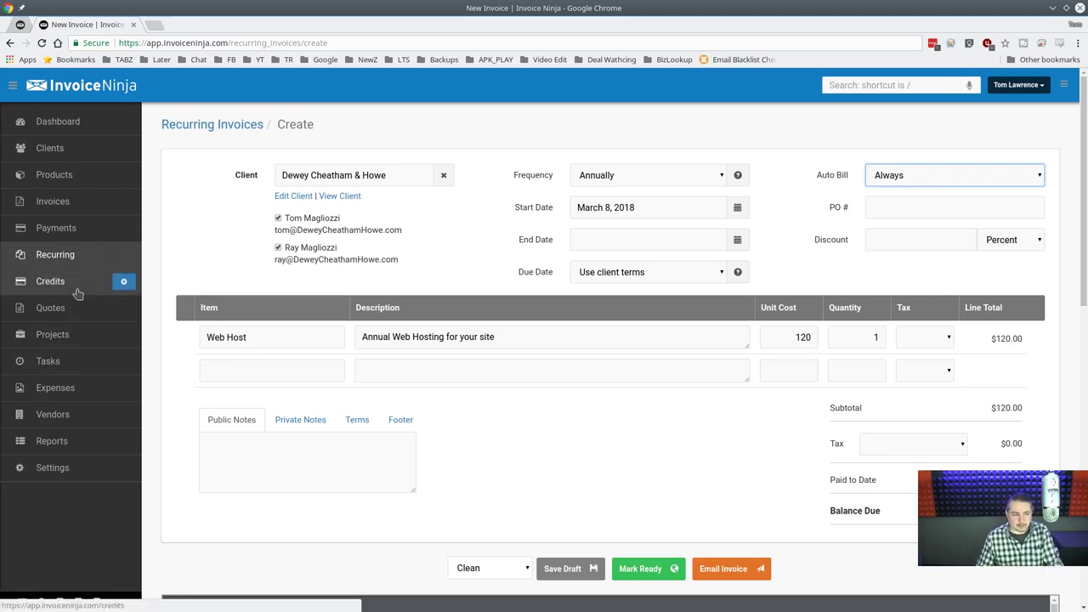
left_click(56, 228)
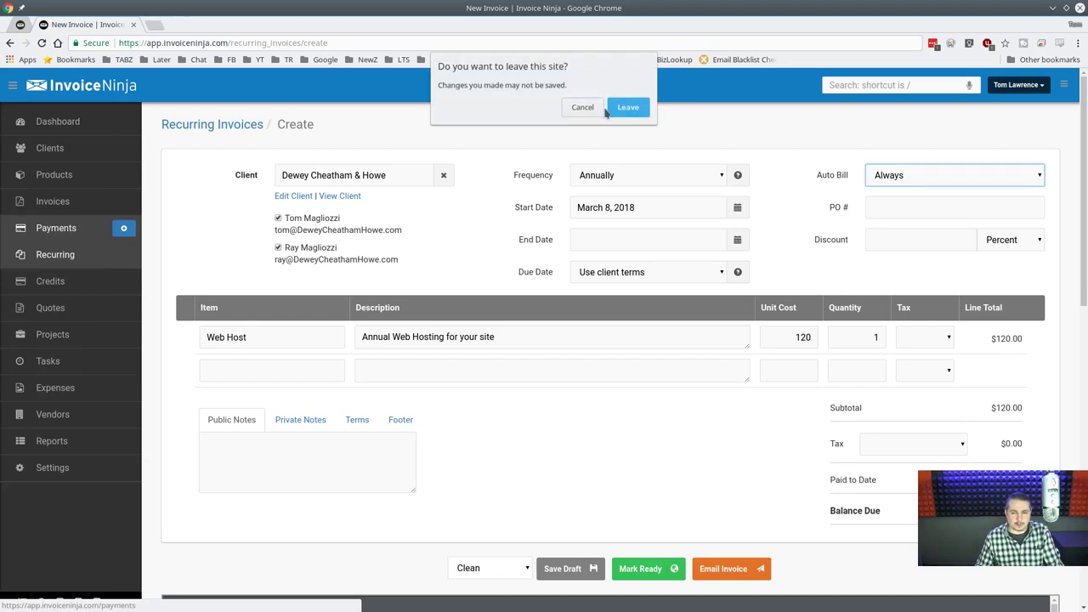
Leave the unsaved recurring invoice and convert quote 0001 into an invoice.
left_click(601, 109)
left_click(61, 204)
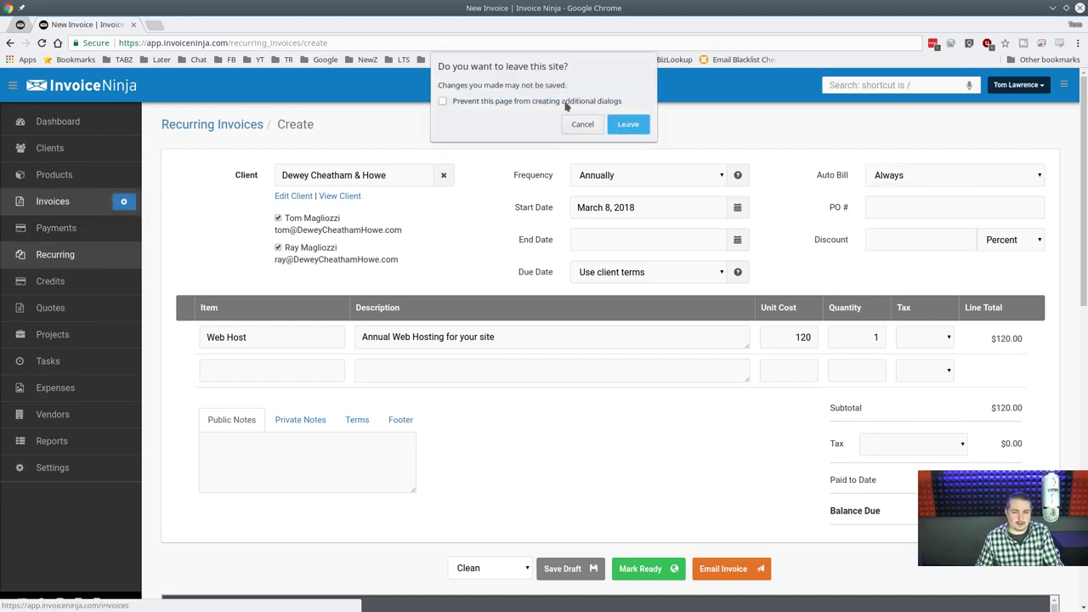
left_click(626, 126)
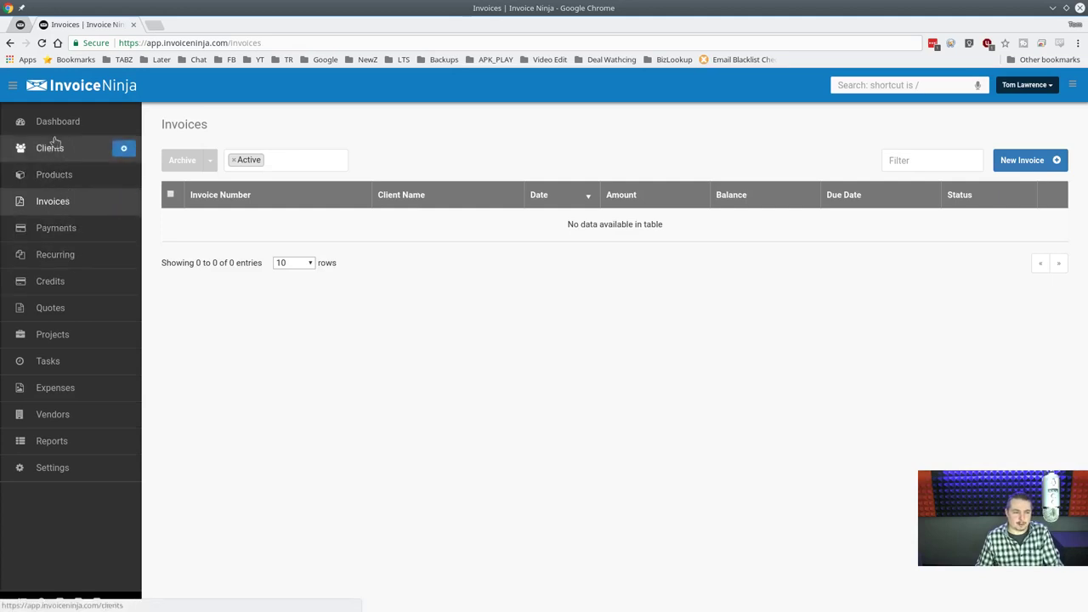
left_click(51, 309)
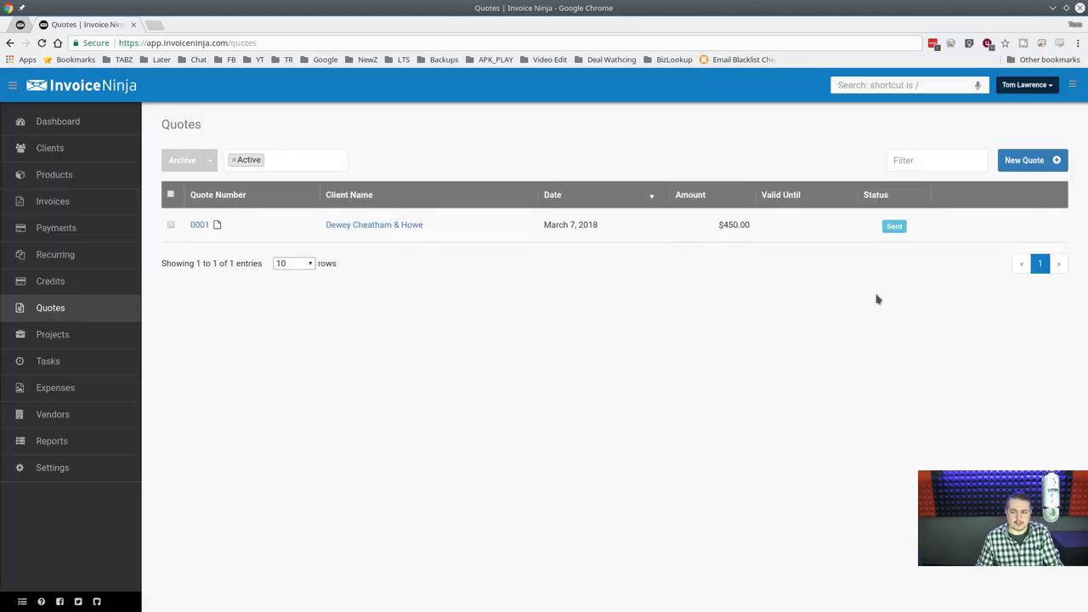
left_click(1008, 228)
left_click(1037, 303)
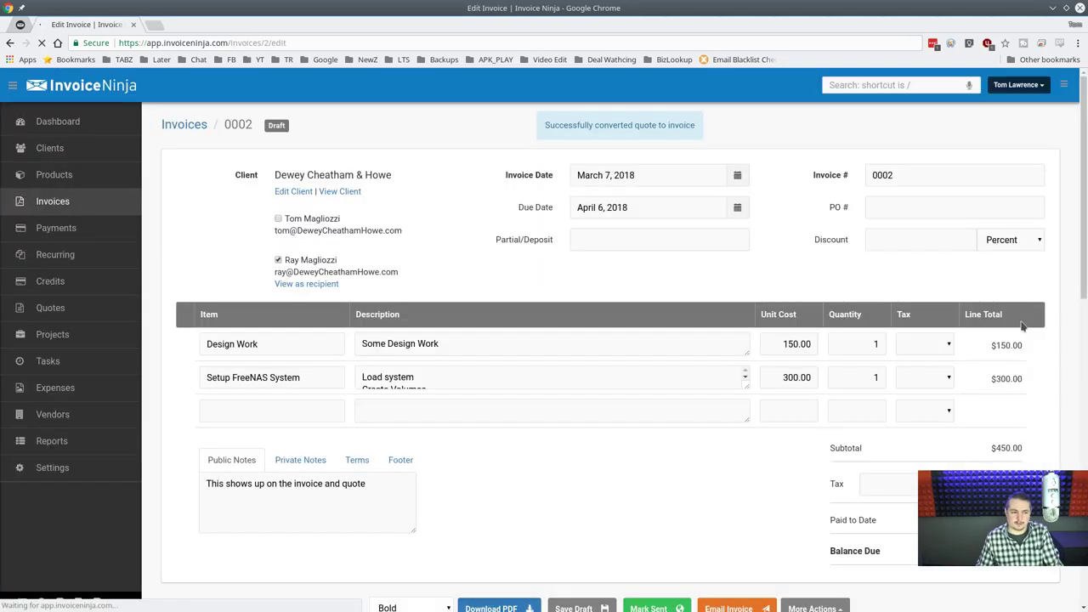
Mark invoice 0002 as sent and open Dewey Cheatham & Howe's client page.
left_click(54, 211)
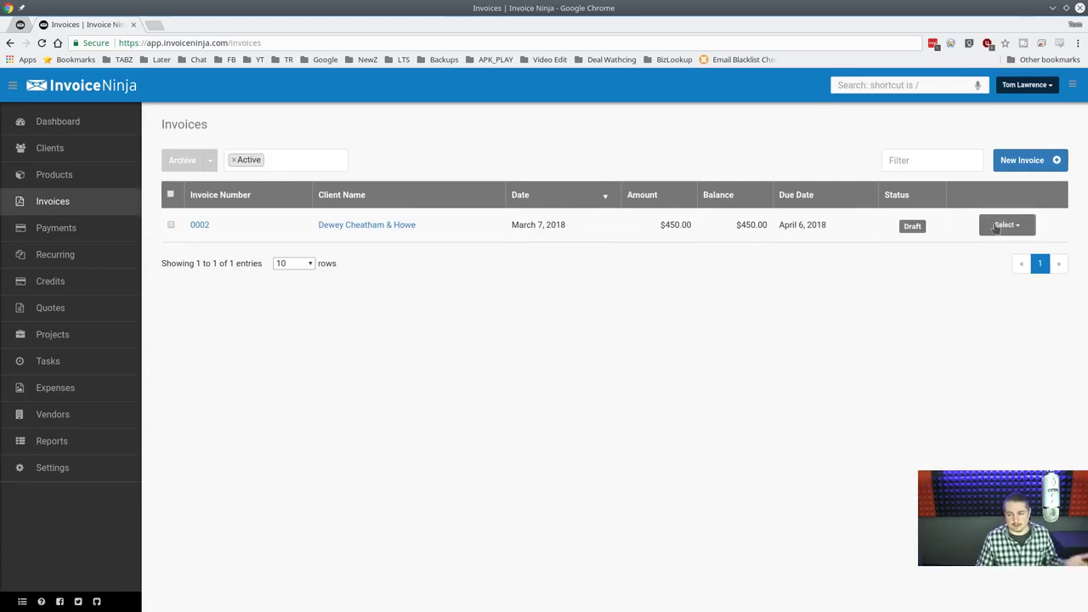
left_click(200, 226)
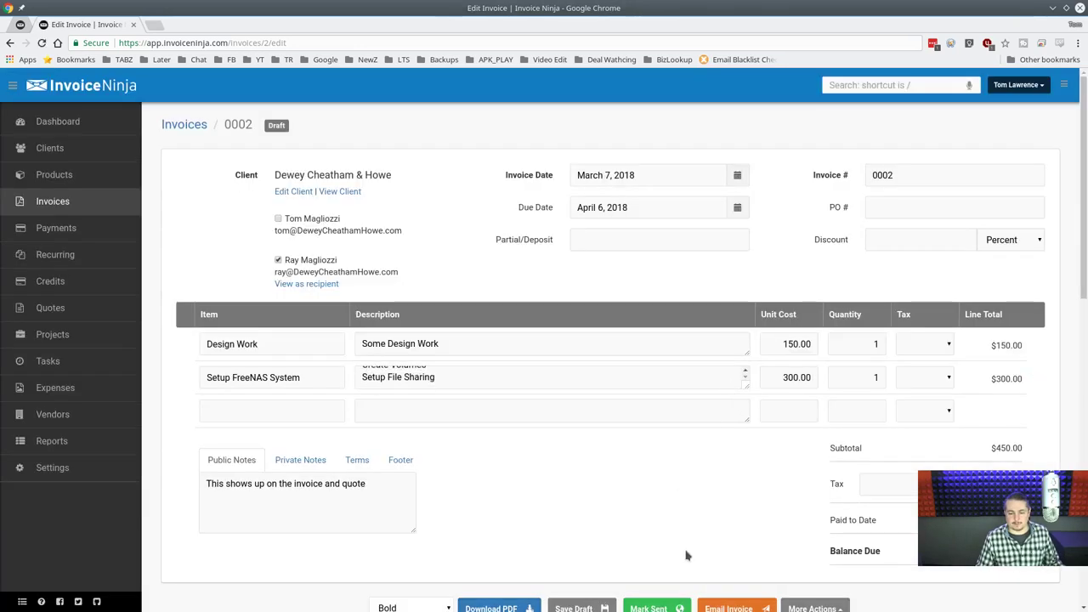
left_click(669, 607)
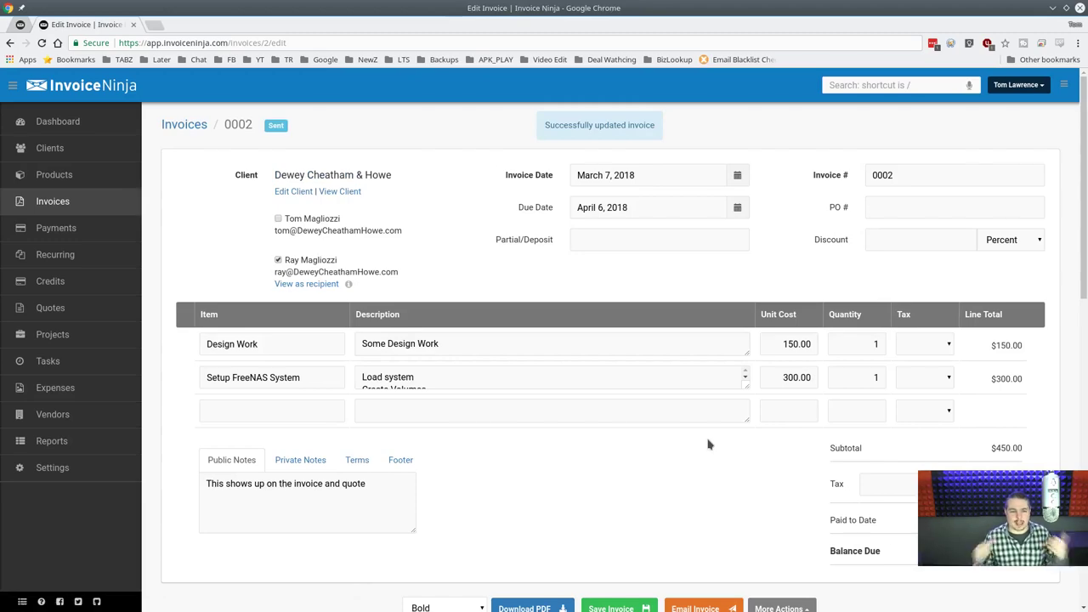
scroll(708, 443, "down", 2)
scroll(708, 443, "up", 2)
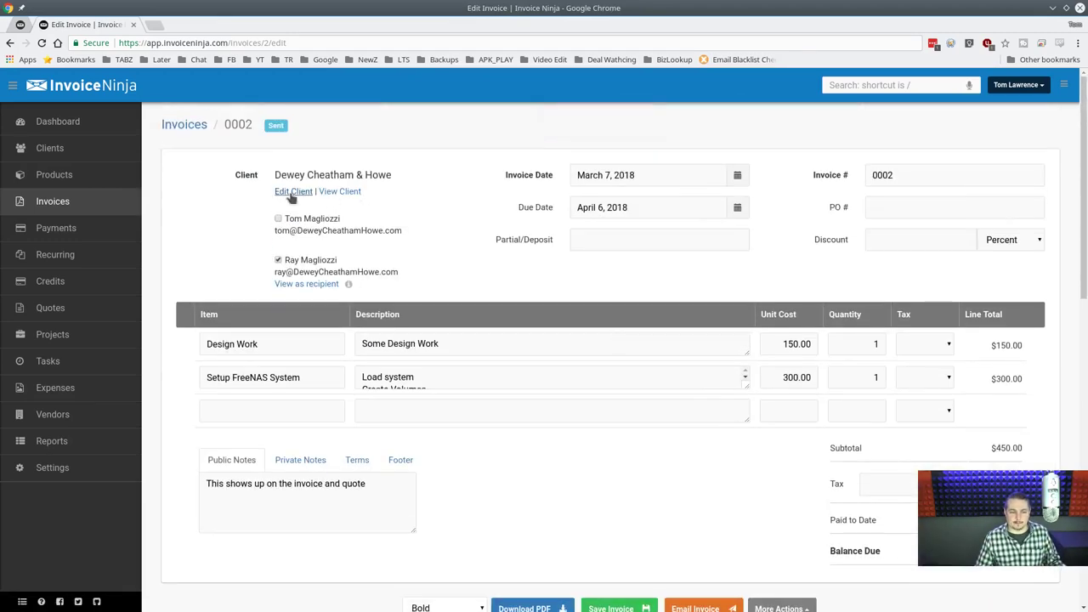
left_click(340, 190)
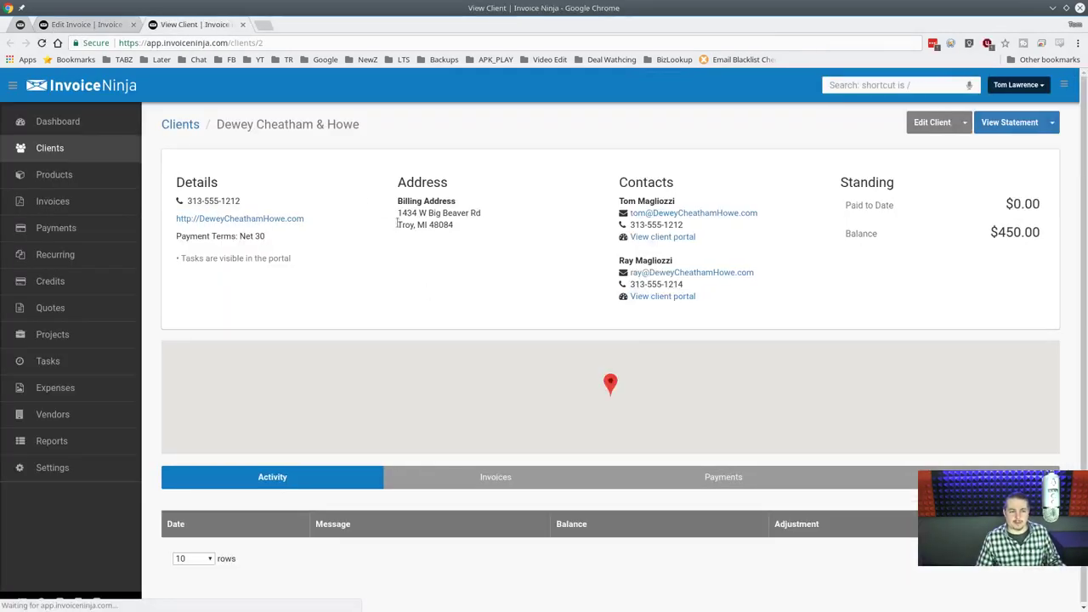
Browse the client portal's Tasks, Quotes, Invoices, Payments and Dashboard pages, then return to the client record.
left_click(672, 237)
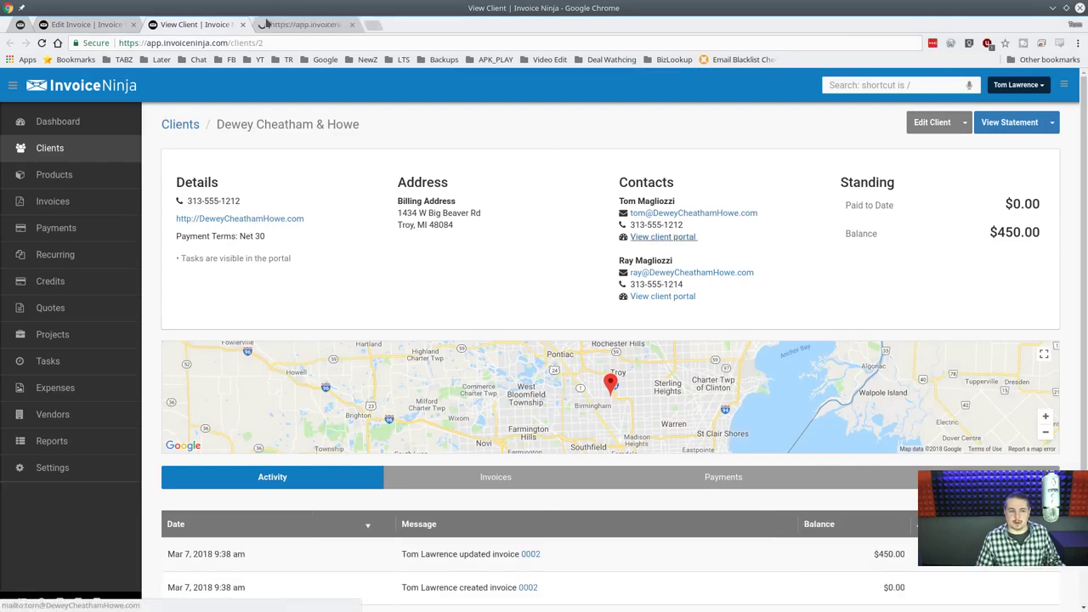
left_click(289, 25)
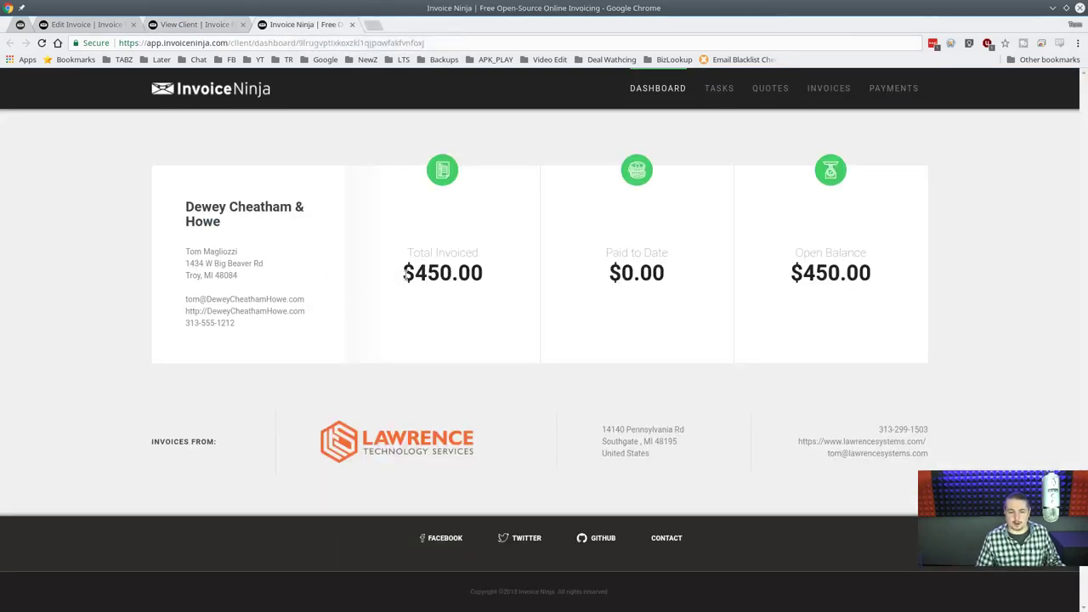
left_click(726, 90)
left_click(763, 93)
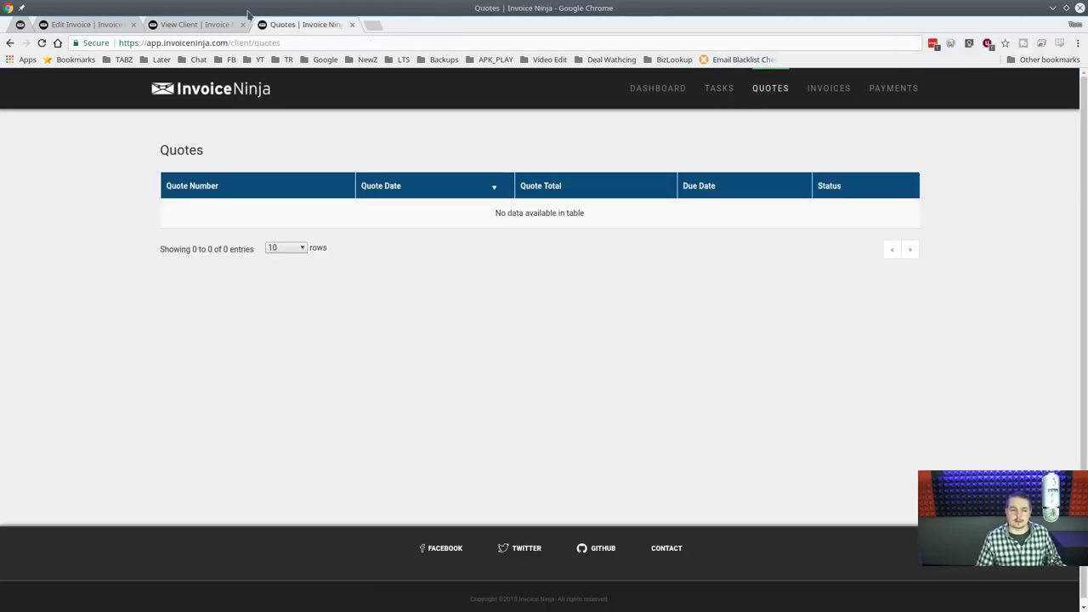
left_click(829, 90)
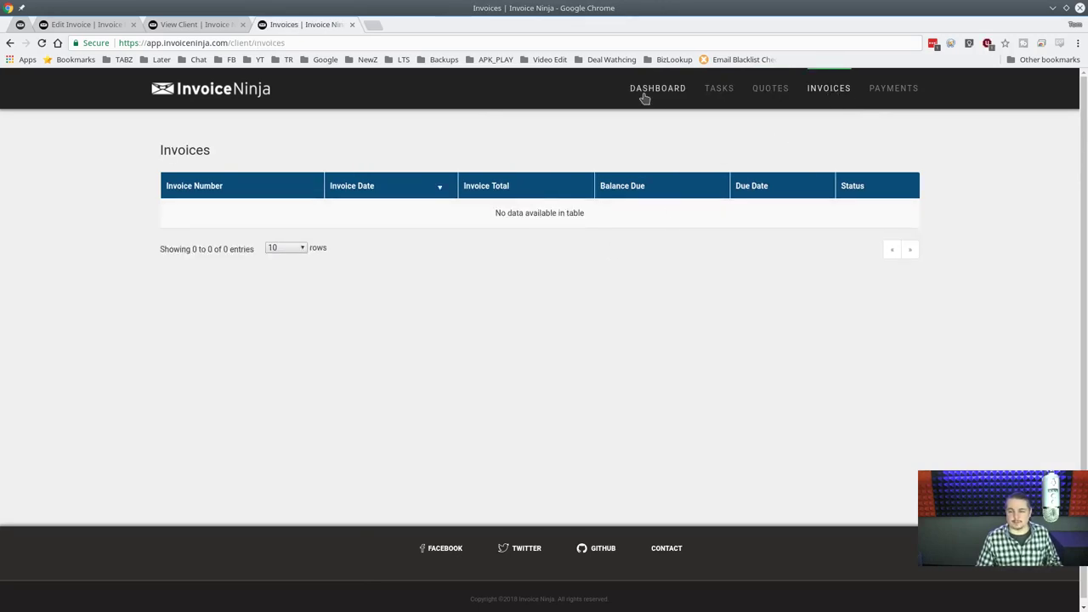
left_click(646, 95)
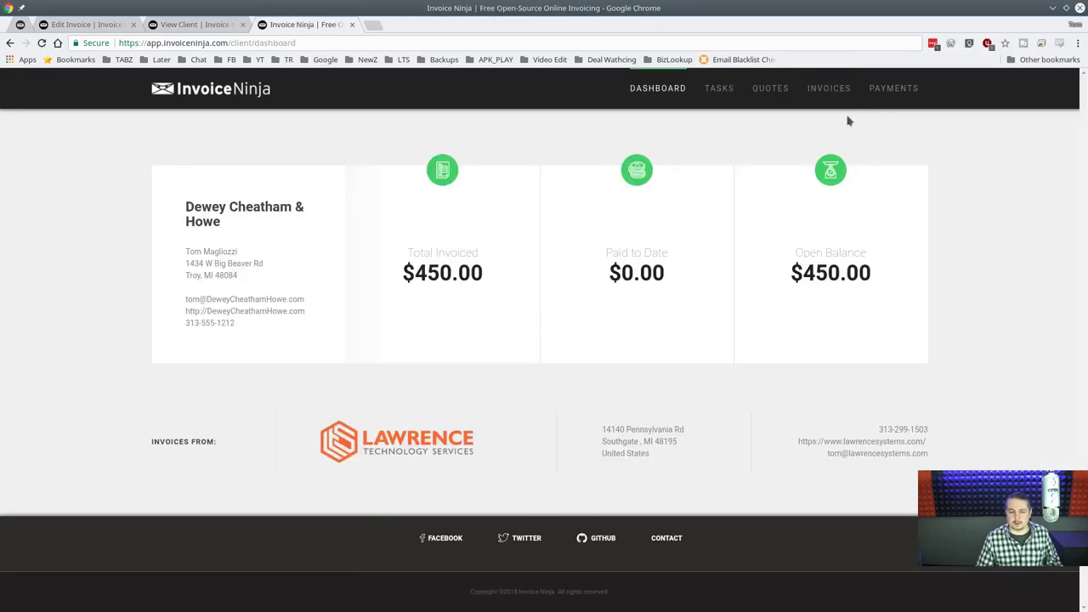
left_click(832, 91)
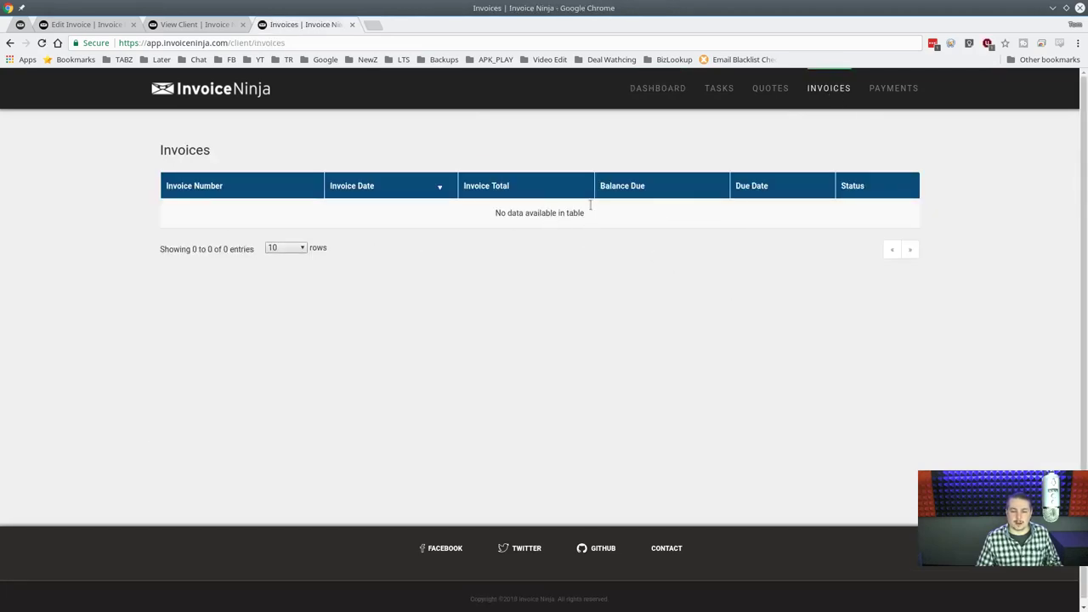
left_click(886, 89)
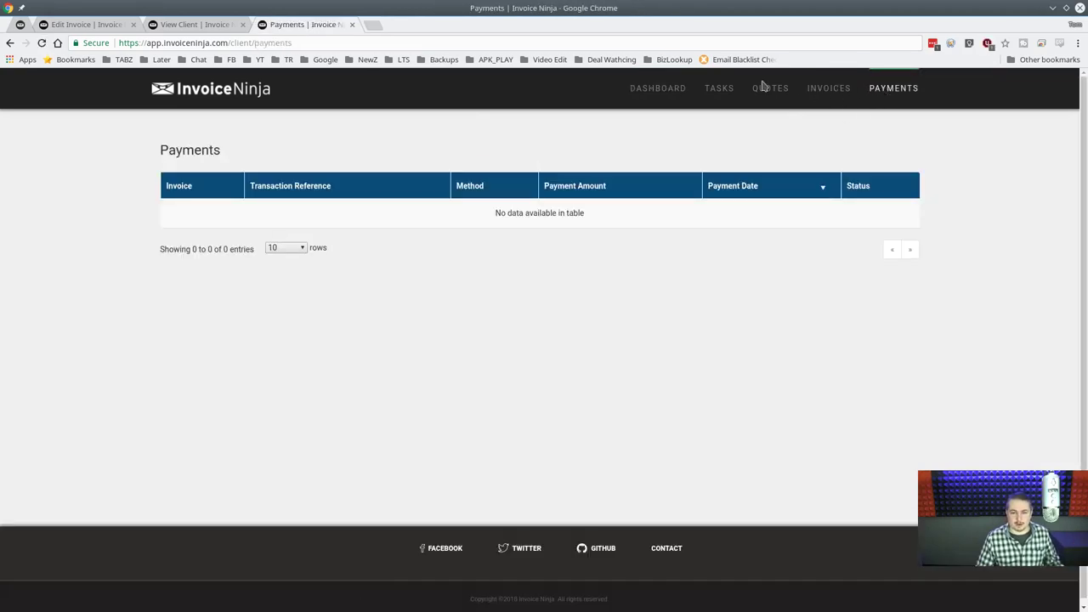
left_click(668, 90)
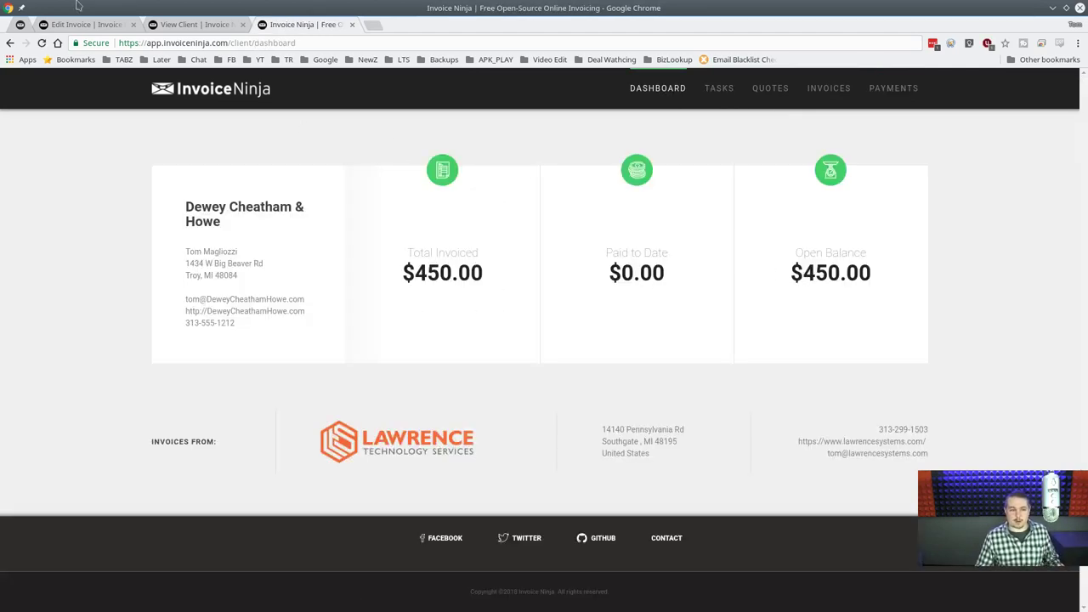
left_click(190, 26)
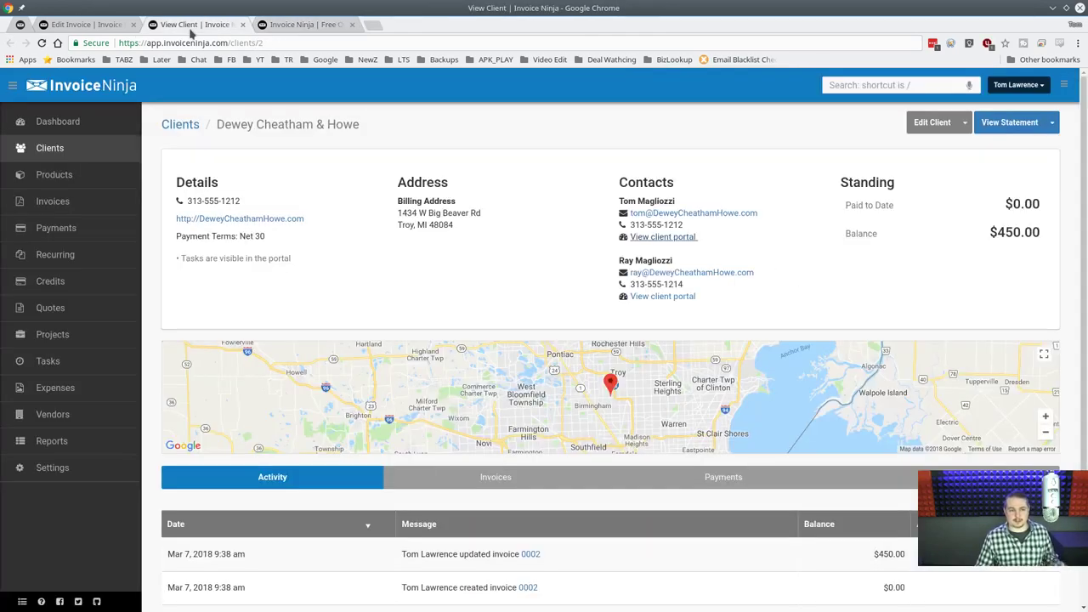
Enter a $450.00 Check payment on invoice 0002, reference Check 20122, with an e-mailed receipt.
left_click(67, 212)
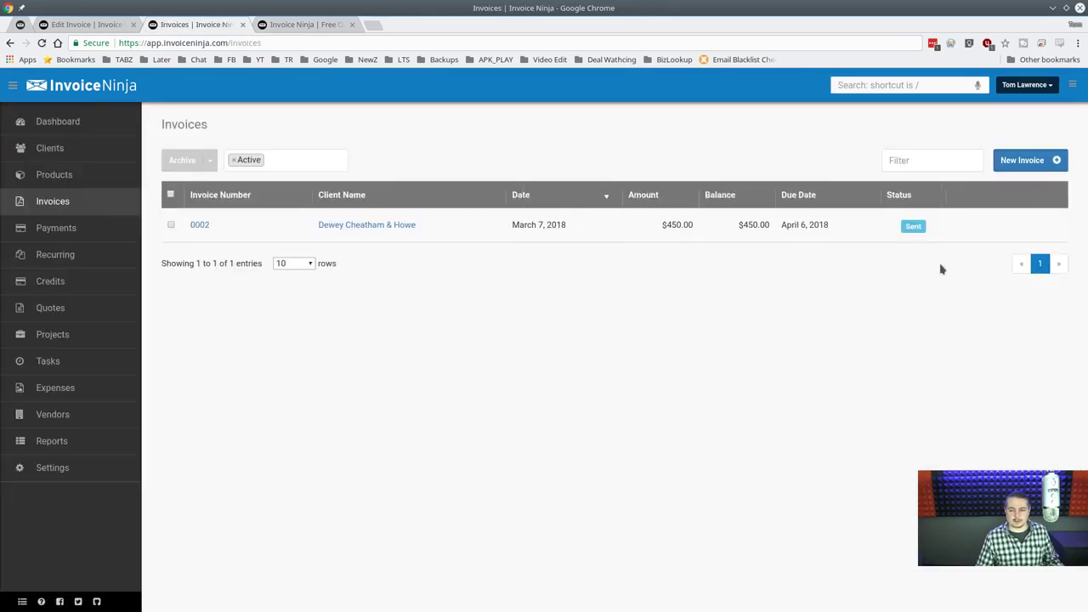
left_click(1006, 225)
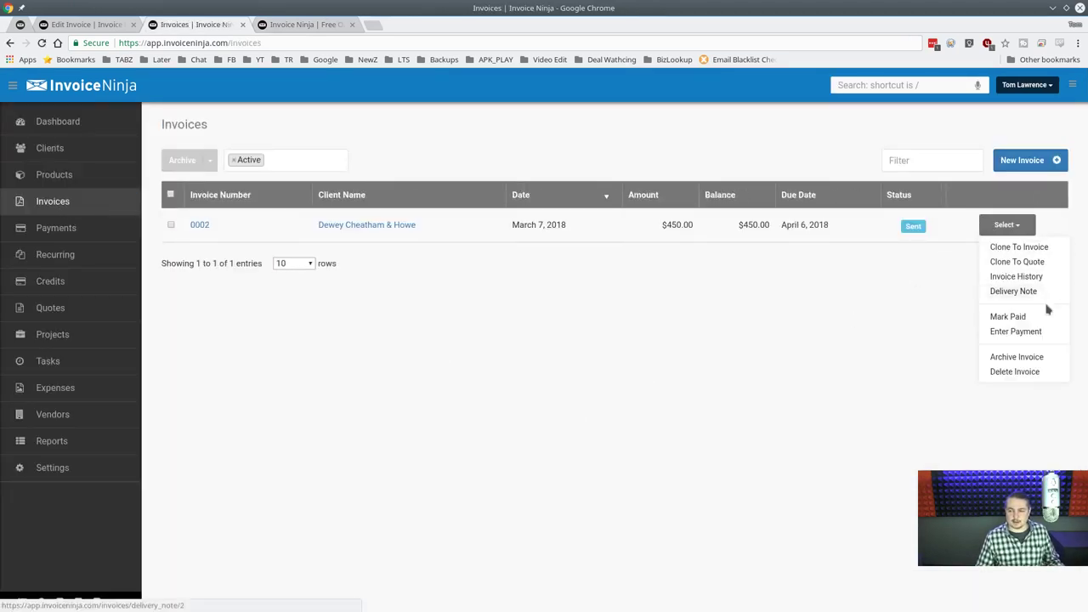
left_click(1044, 330)
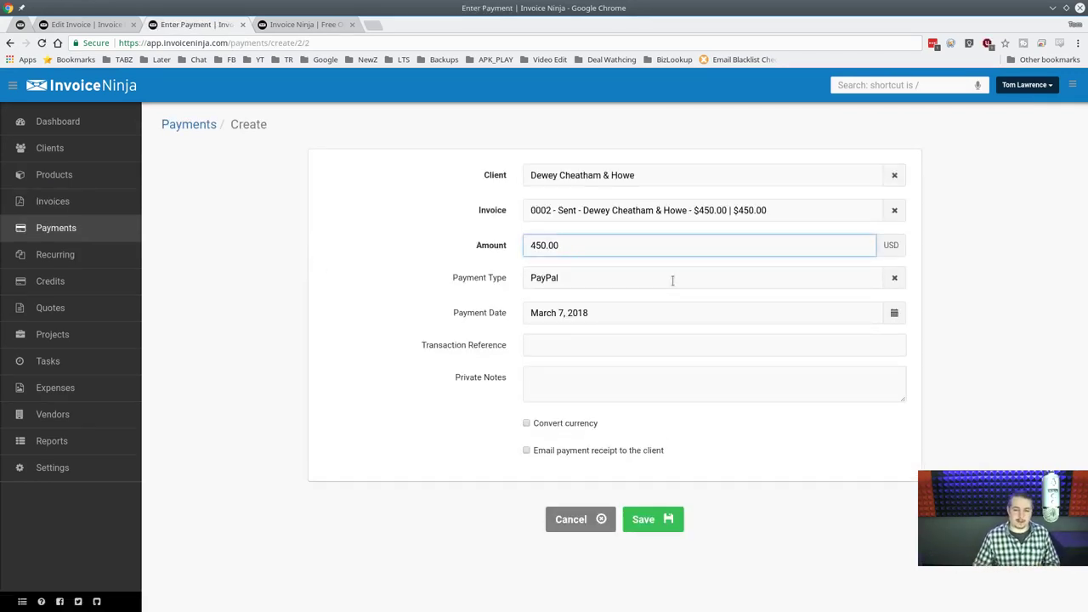
left_click(878, 281)
double_click(873, 280)
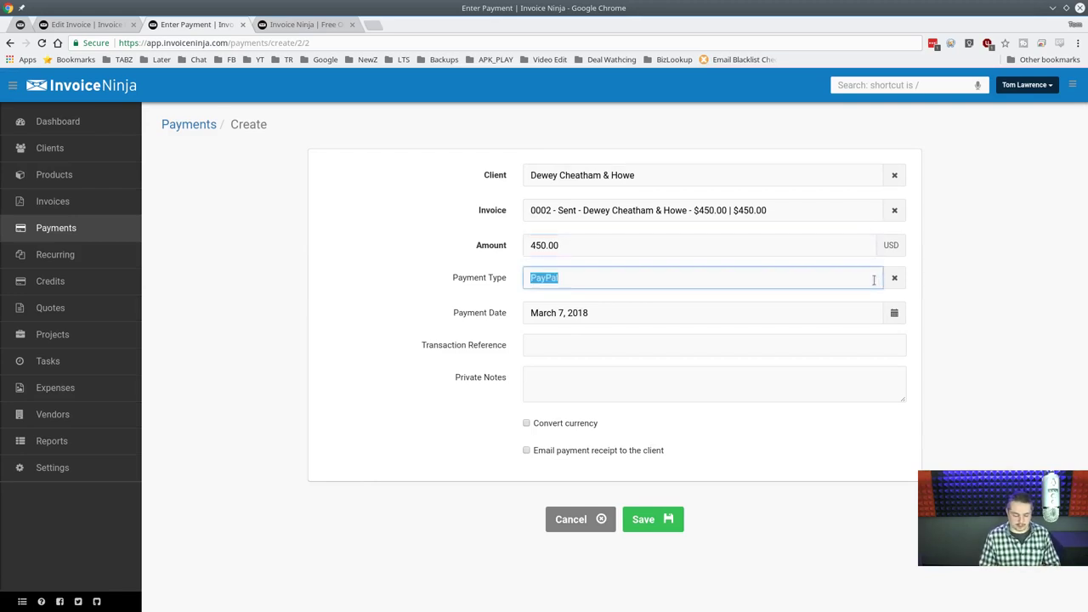
type("check")
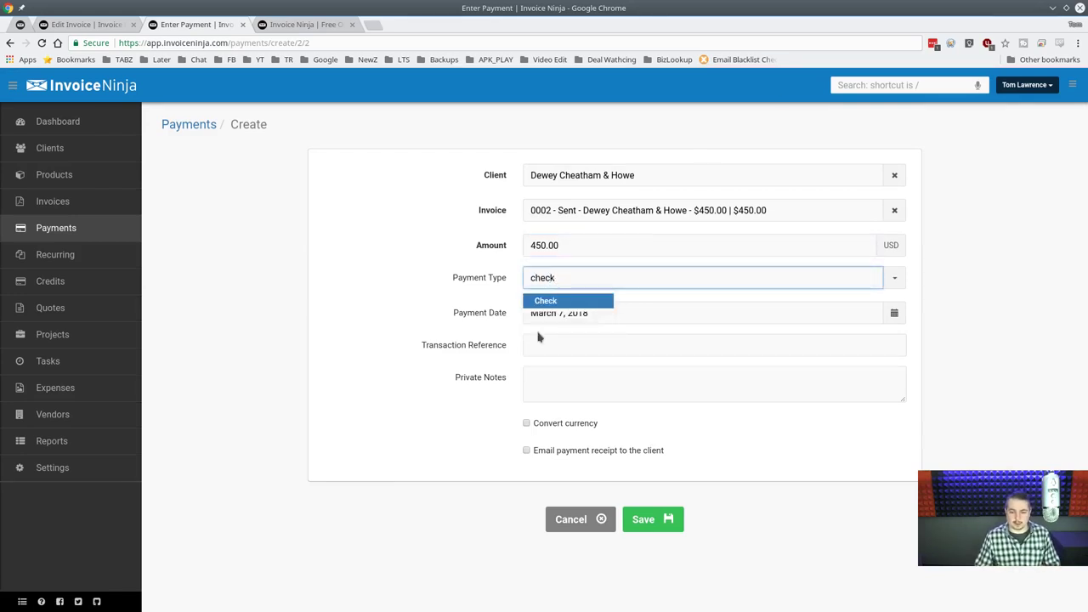
left_click(595, 303)
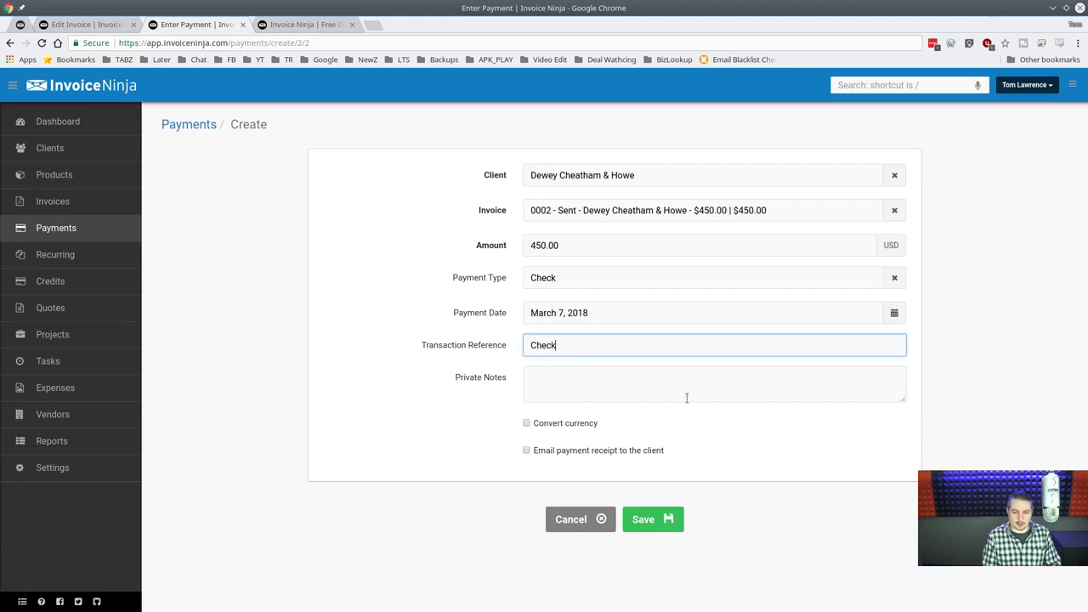
key("Return")
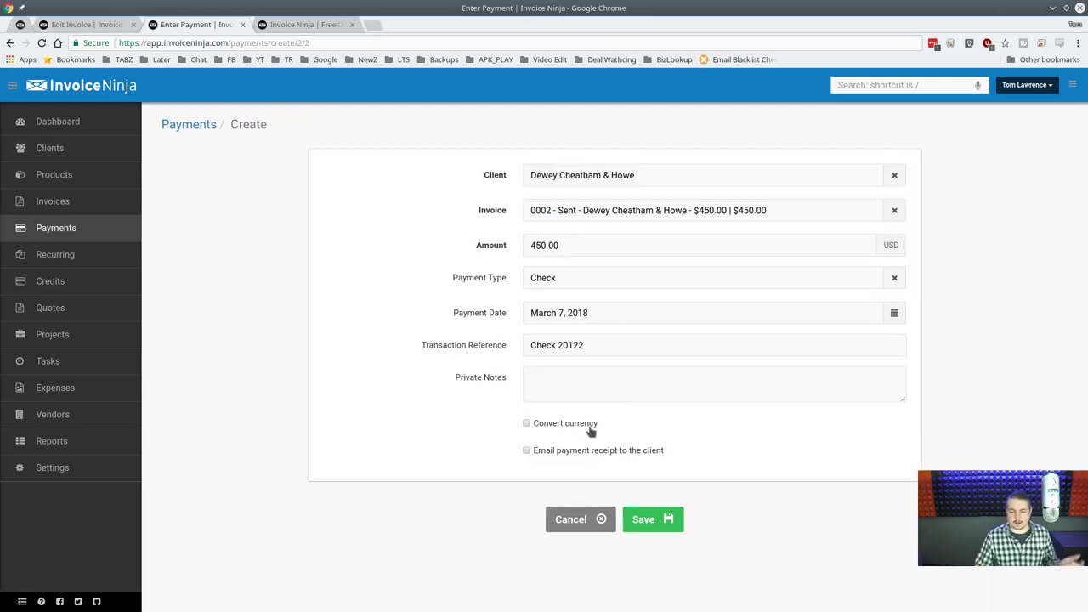
left_click(575, 453)
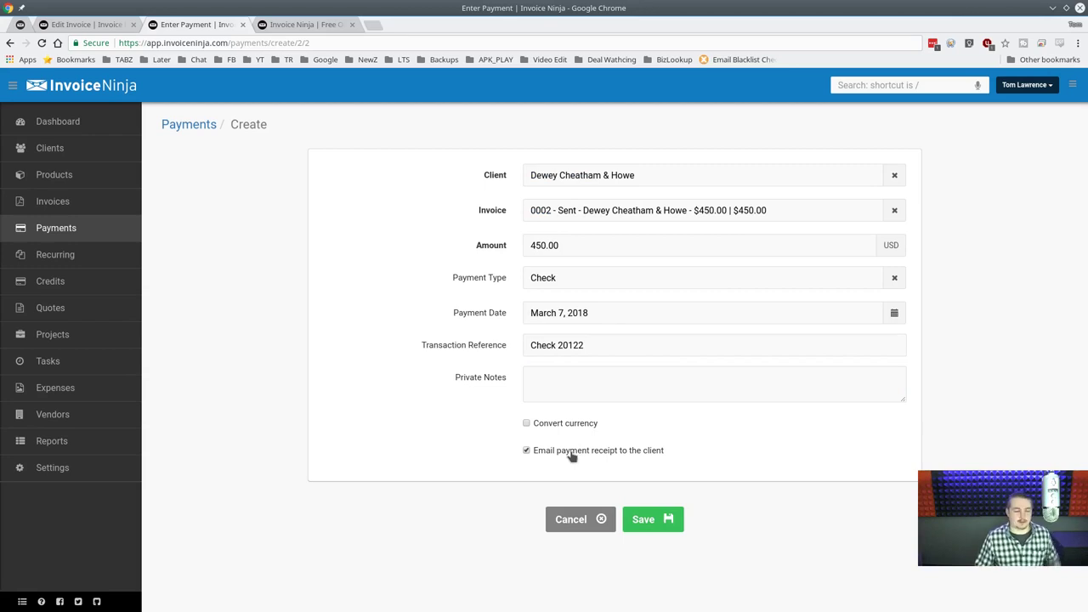
left_click(666, 519)
scroll(561, 433, "down", 1)
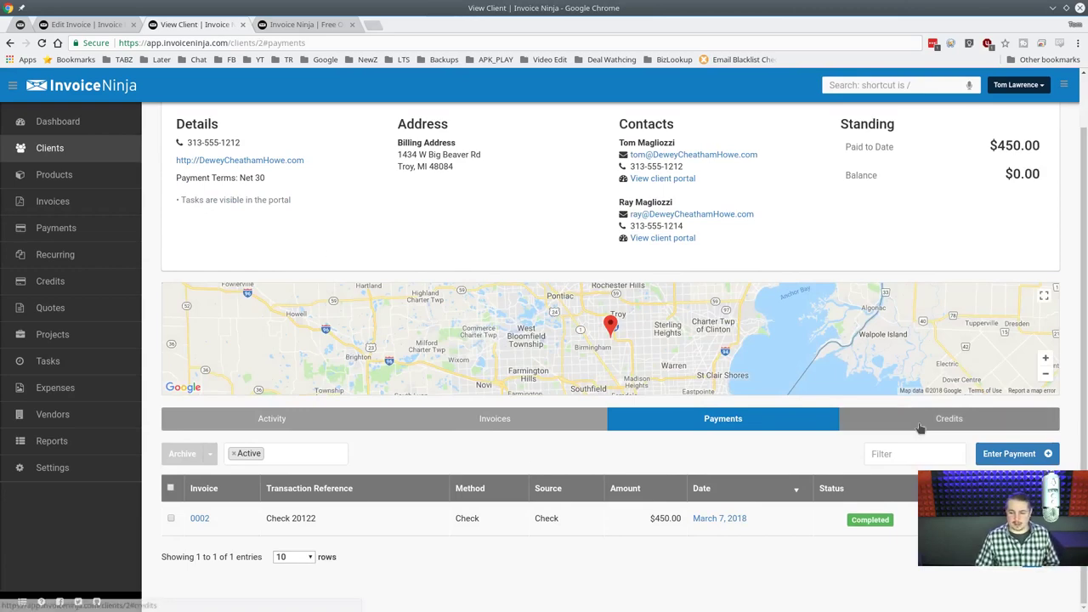
Check invoice 0002 shows Paid on the client's Invoices tab, then go to Projects.
left_click(489, 419)
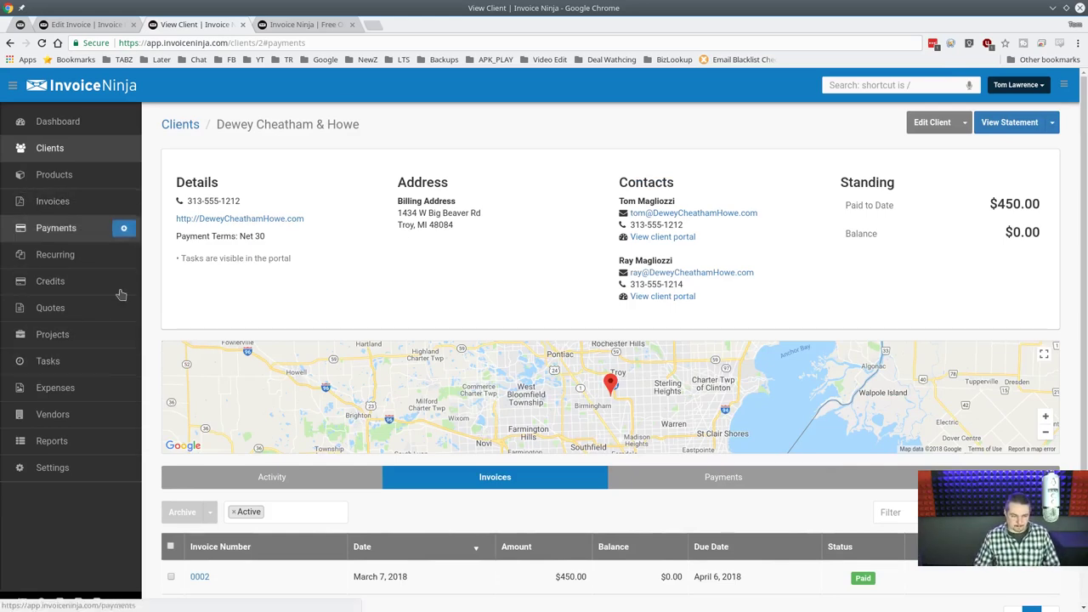
scroll(433, 372, "down", 1)
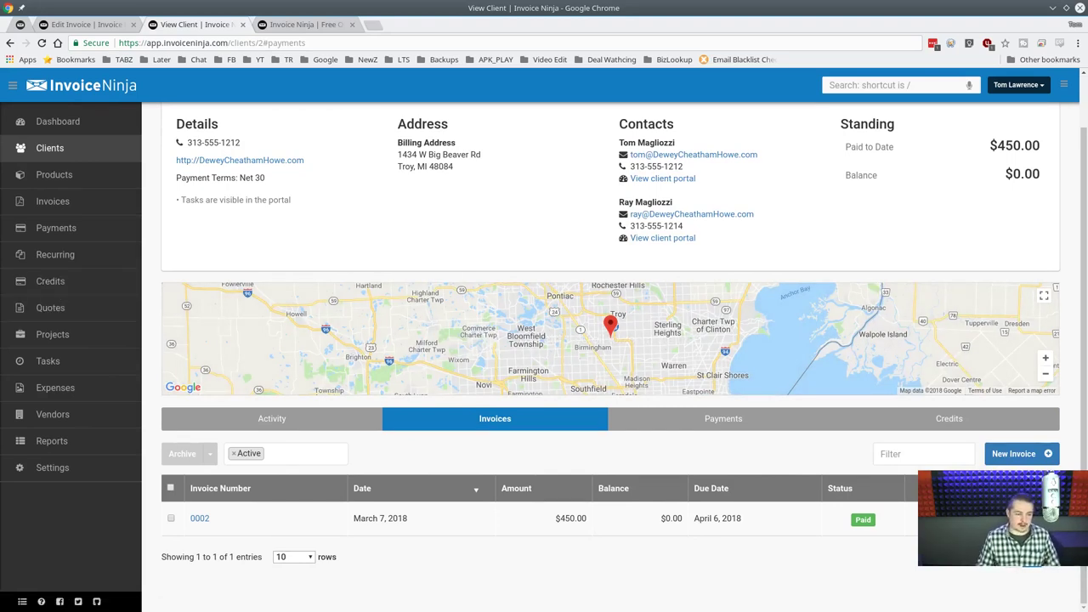
left_click(52, 338)
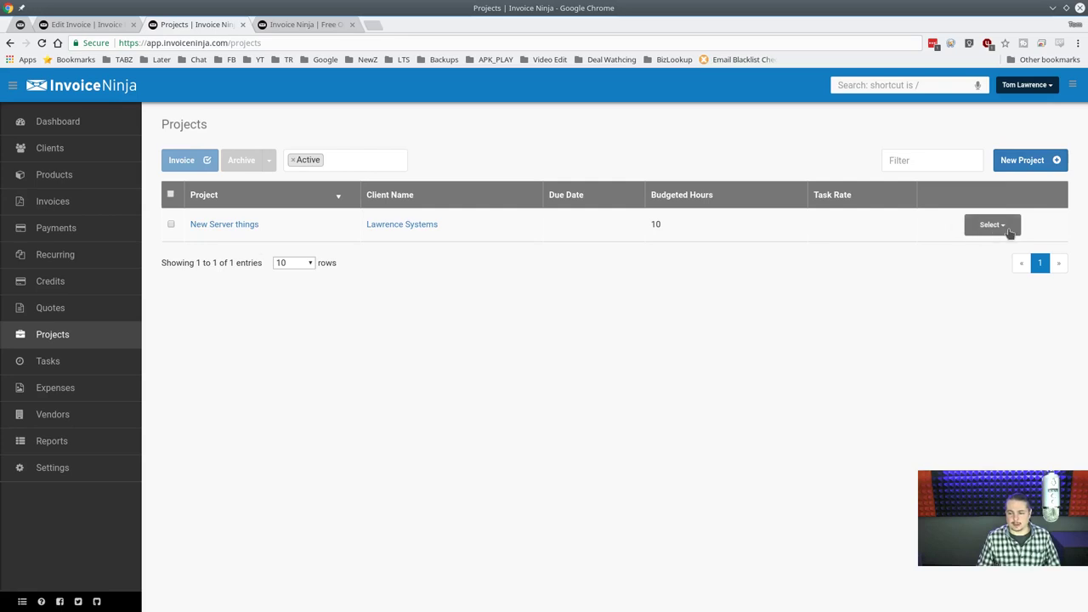
Delete the New Server things project and start a New FreeNAS project for Dewey Cheatham & Howe.
left_click(991, 224)
left_click(1012, 302)
left_click(515, 371)
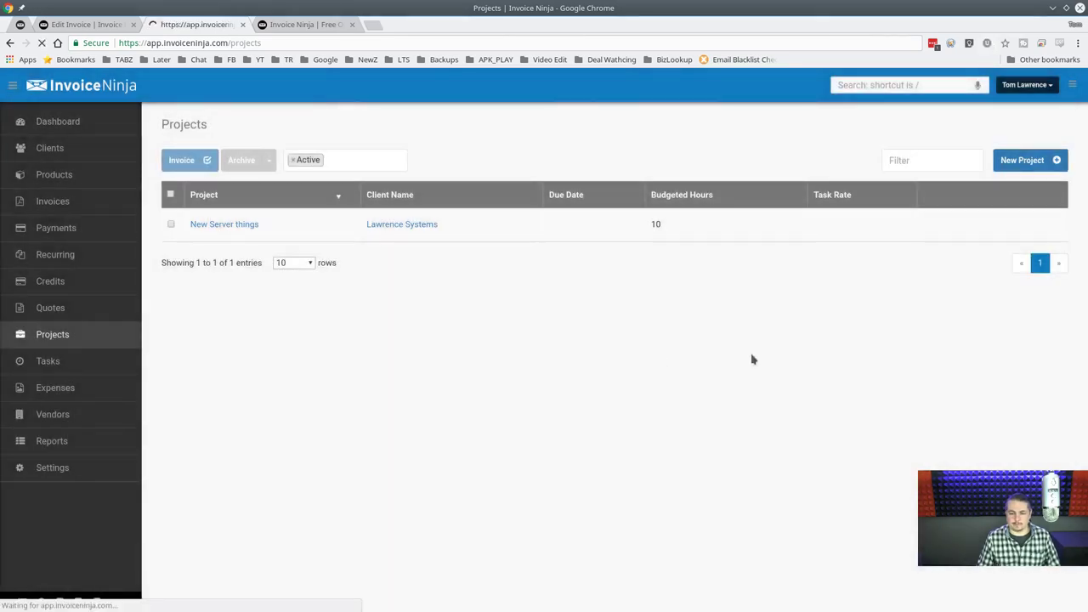
left_click(1054, 160)
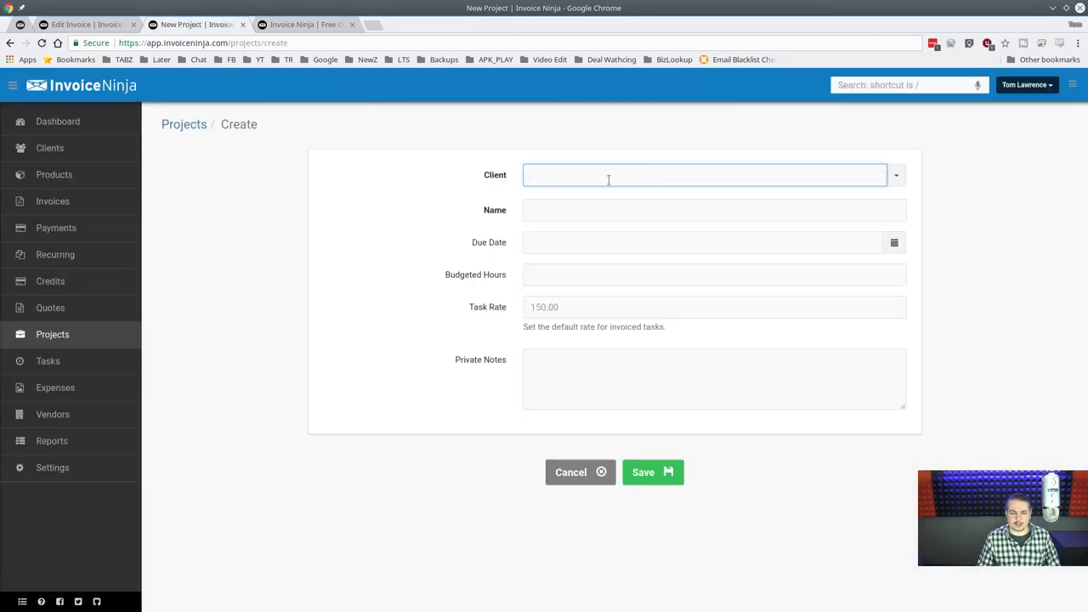
type("de")
left_click(612, 199)
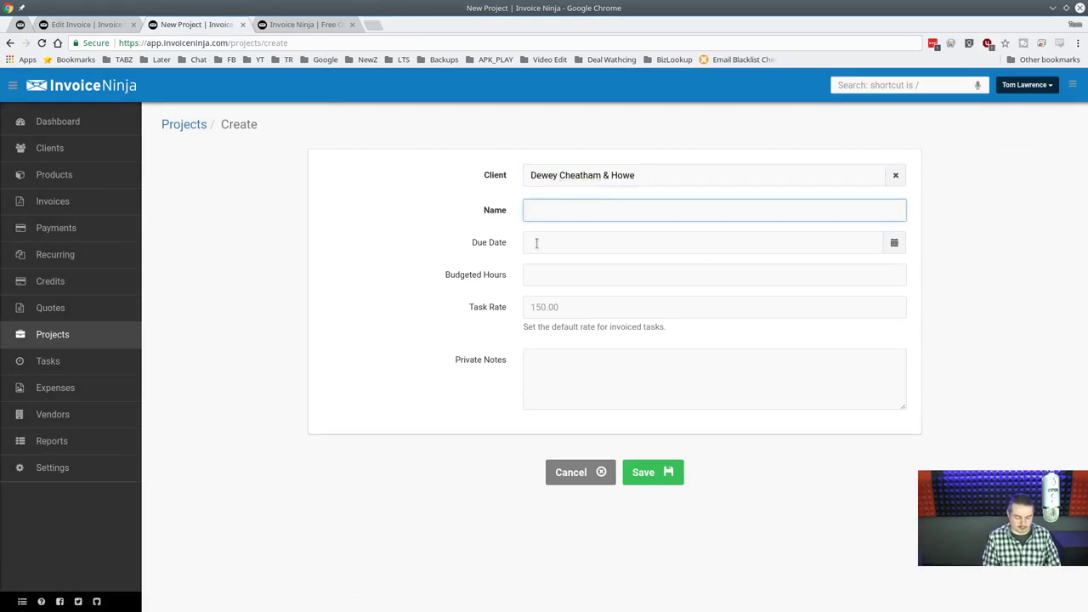
type("New ")
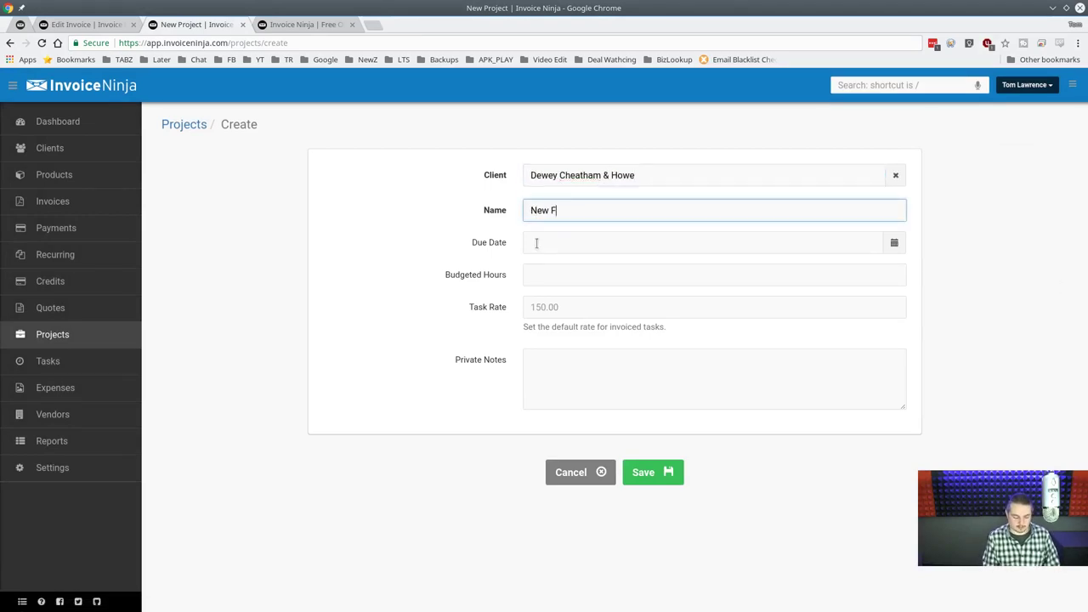
type("FreeNAS Server")
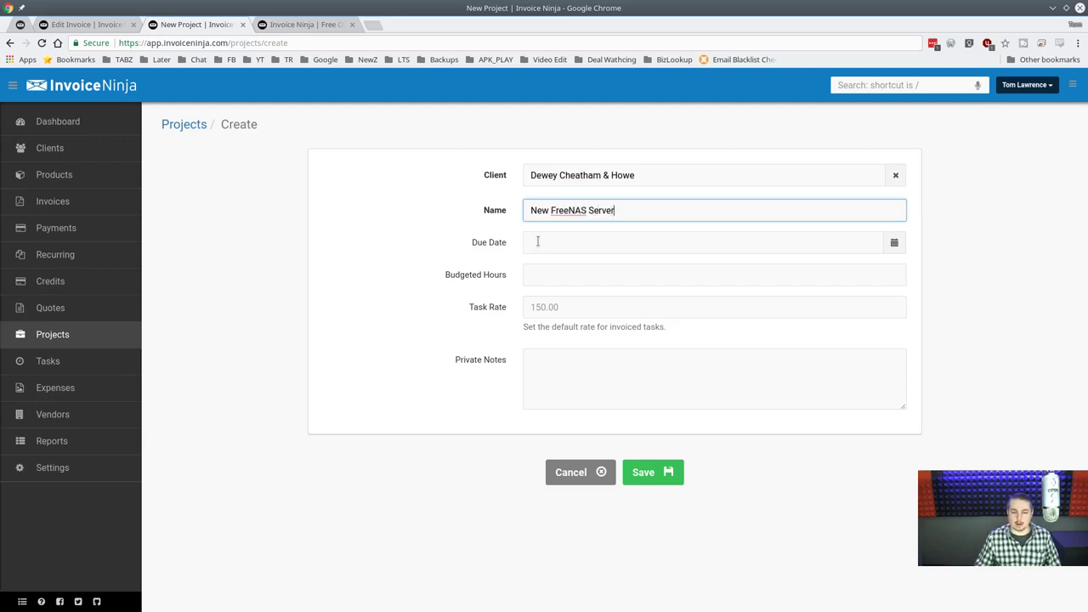
Give the project a March 15, 2018 due date, 50 budgeted hours and task rate 100, and save.
left_click(537, 241)
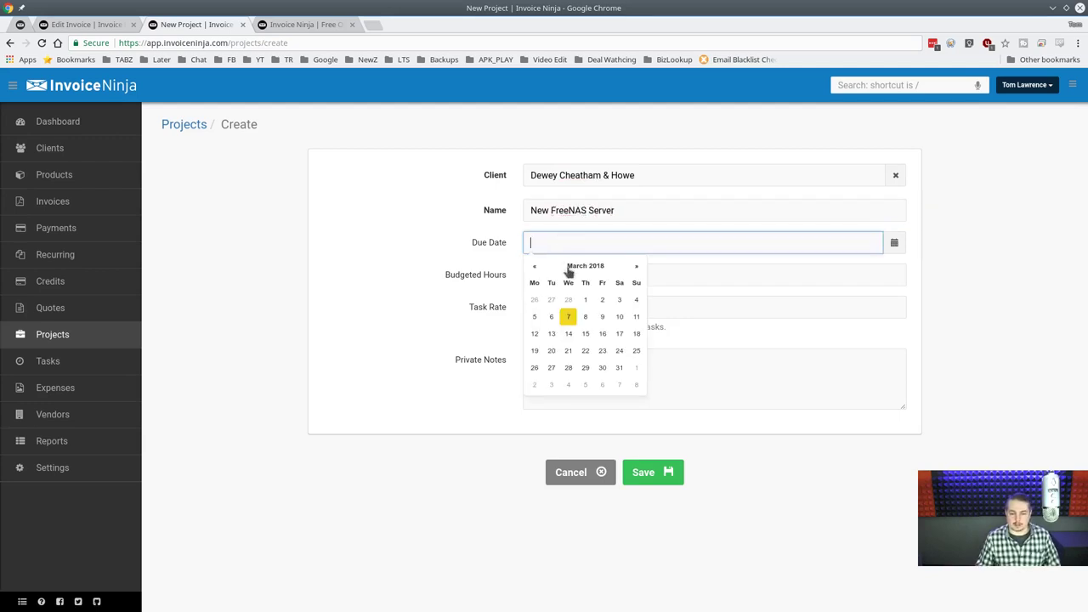
left_click(581, 335)
left_click(552, 275)
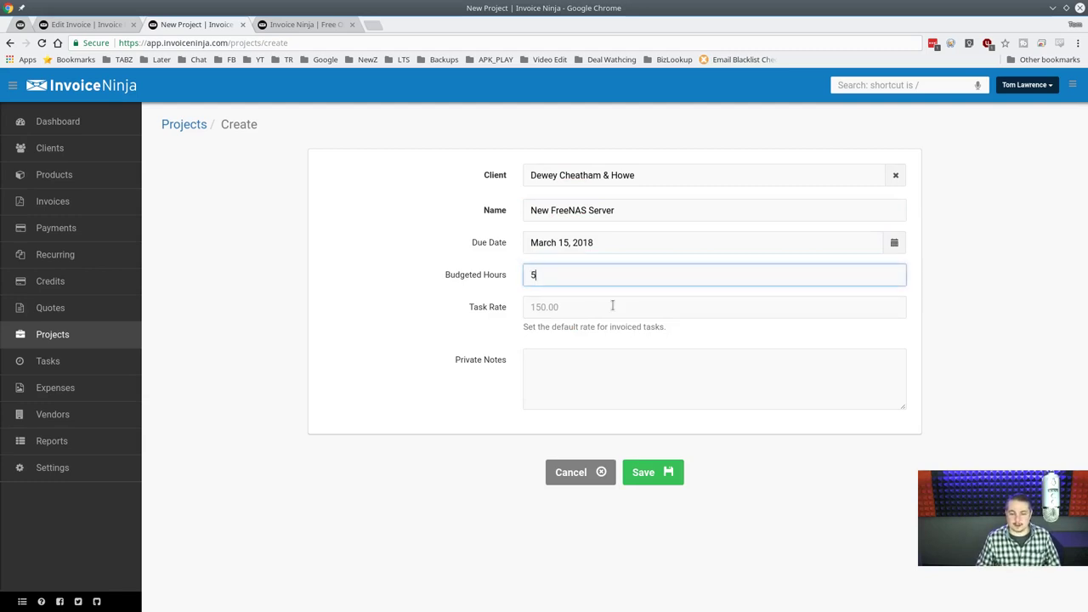
left_click(612, 307)
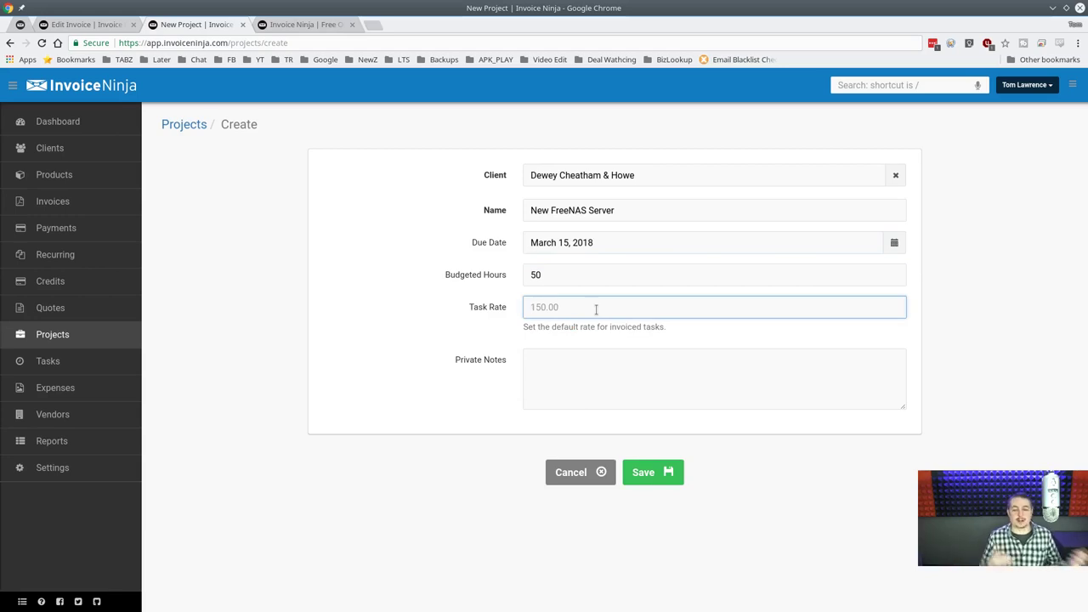
type("100")
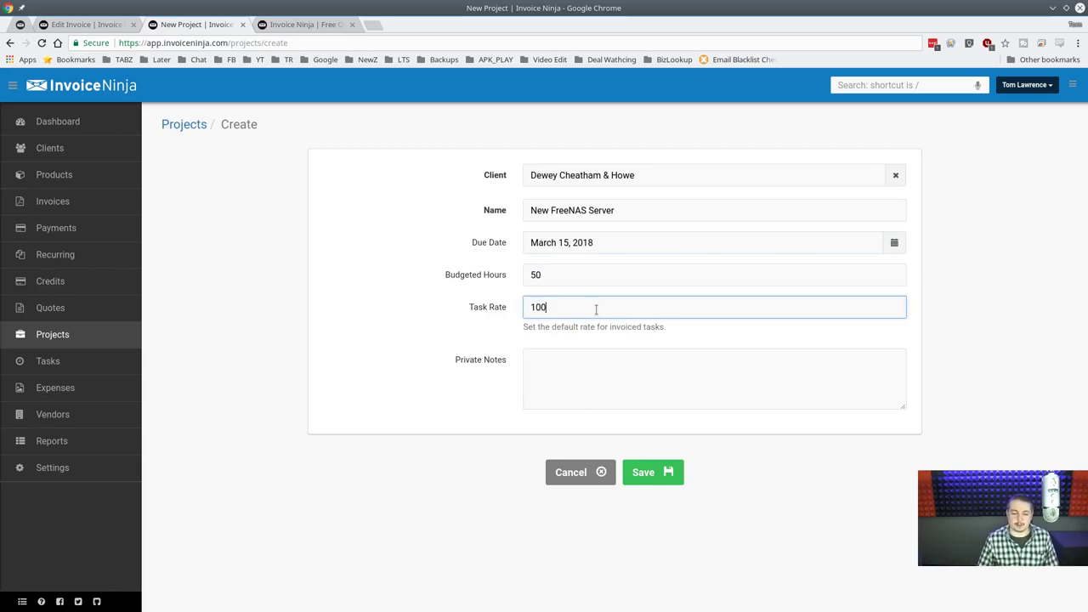
key("Tab")
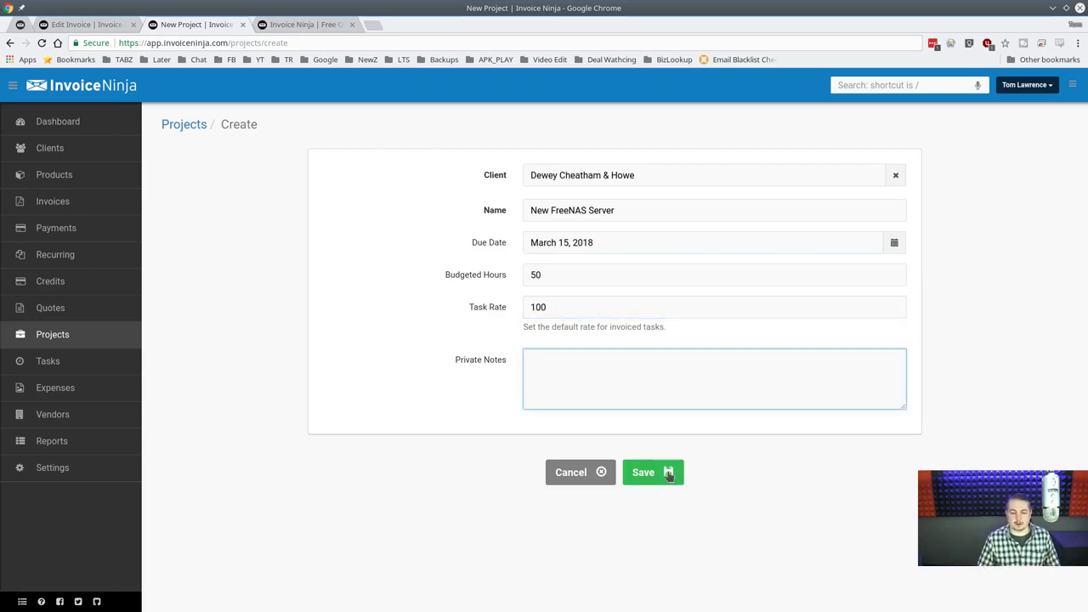
left_click(667, 478)
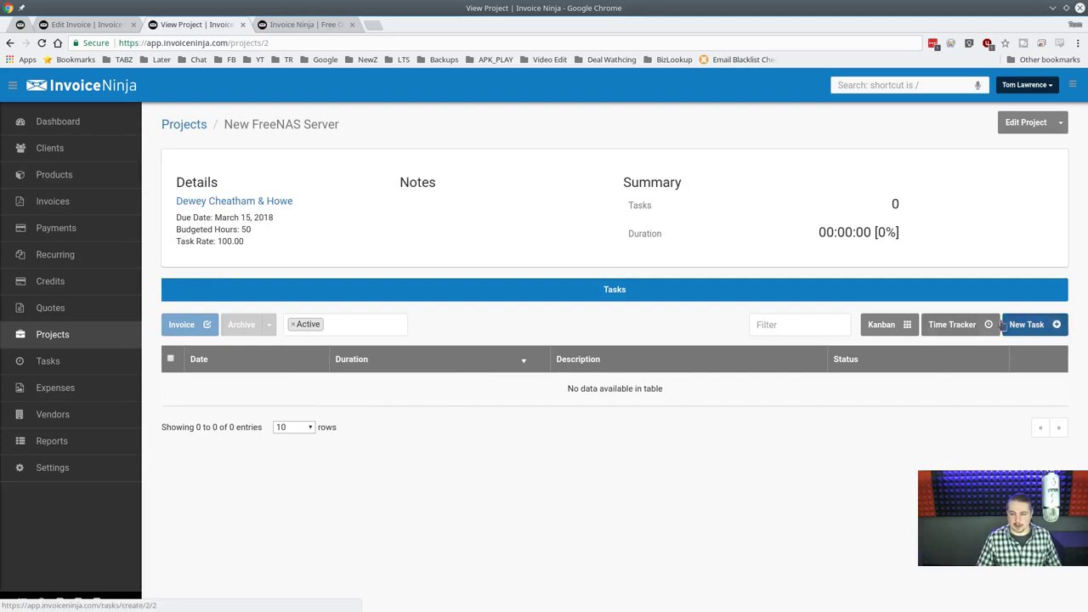
left_click(1046, 326)
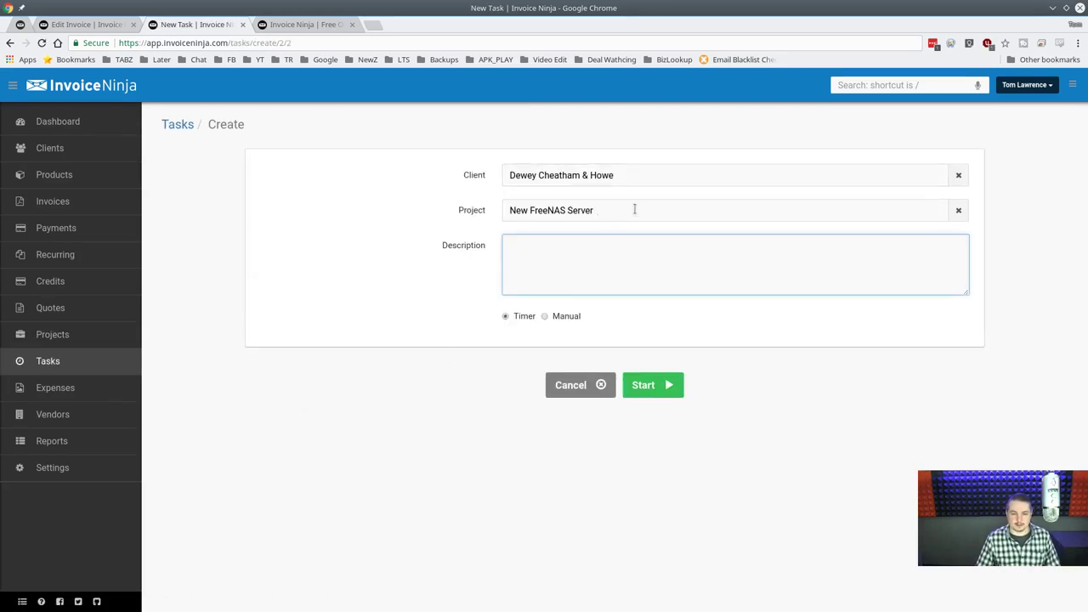
Describe the task as Build The New Server and enter manual times starting March 7.
left_click(621, 247)
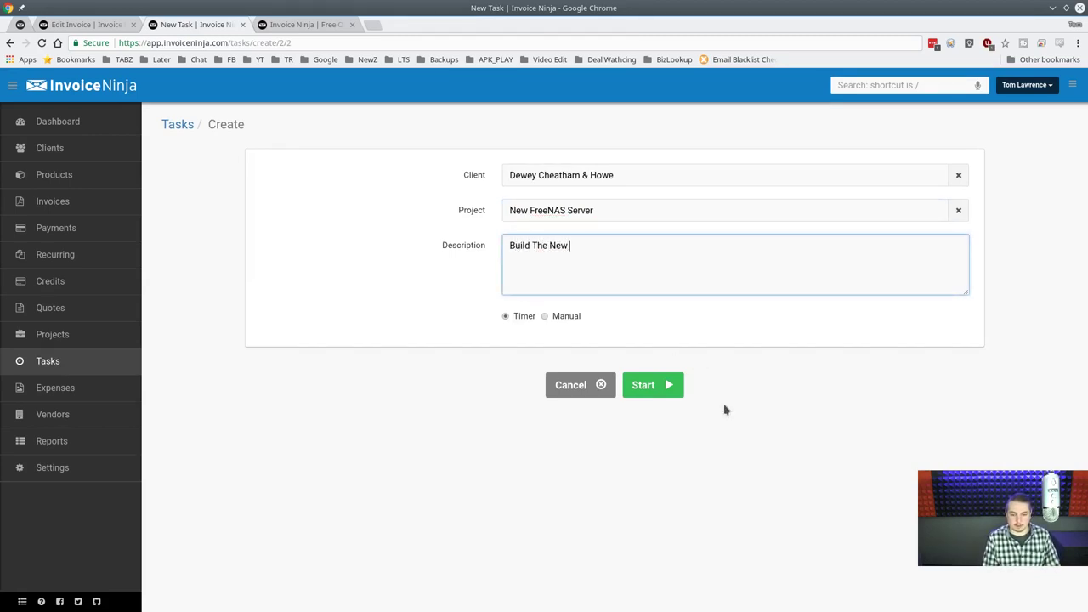
left_click(567, 318)
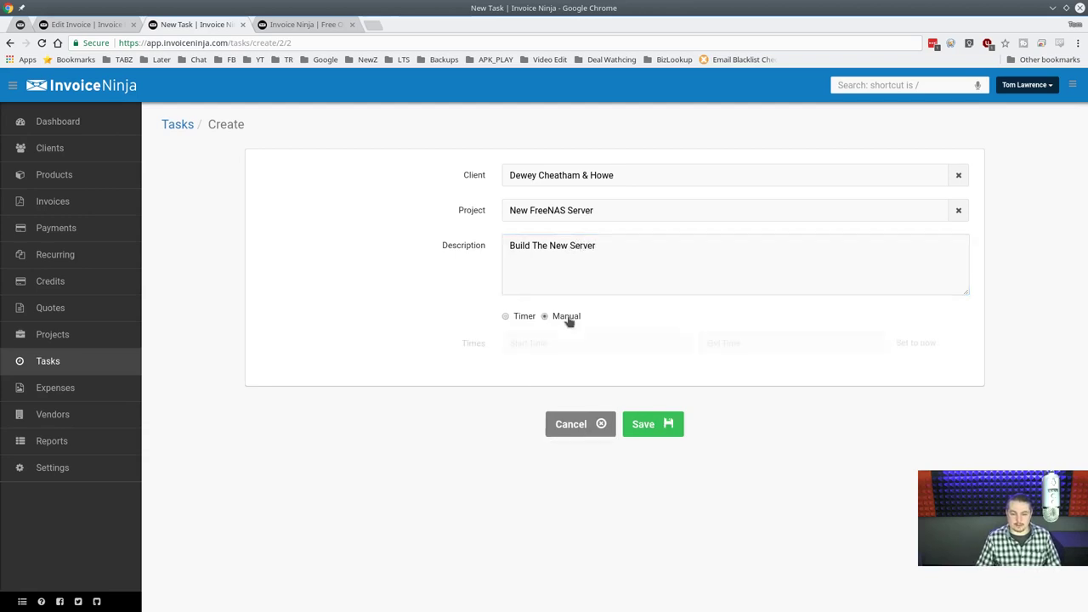
left_click(581, 342)
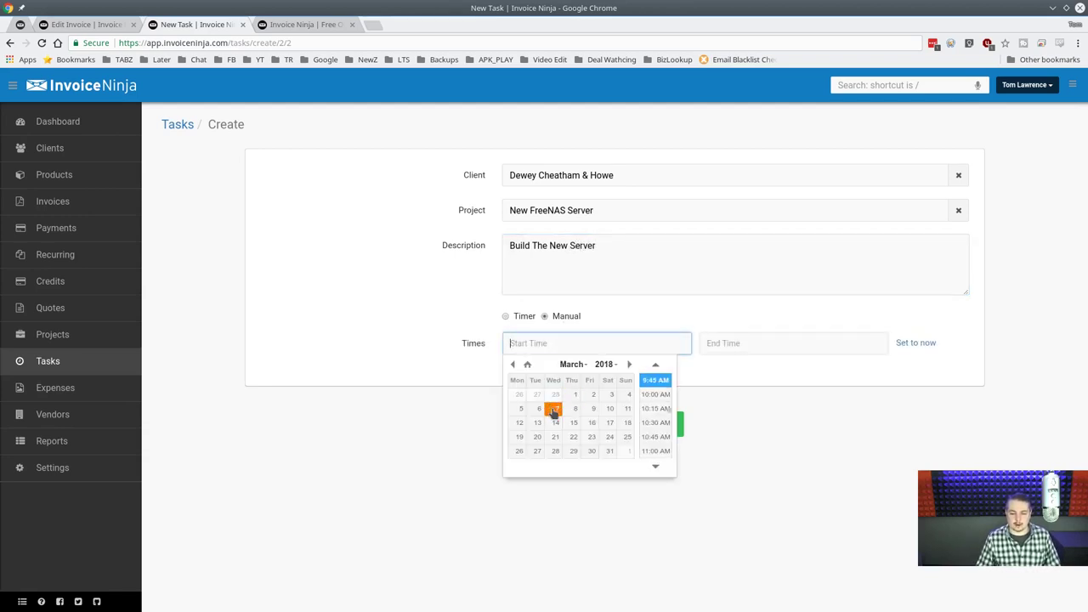
left_click(555, 409)
left_click(780, 348)
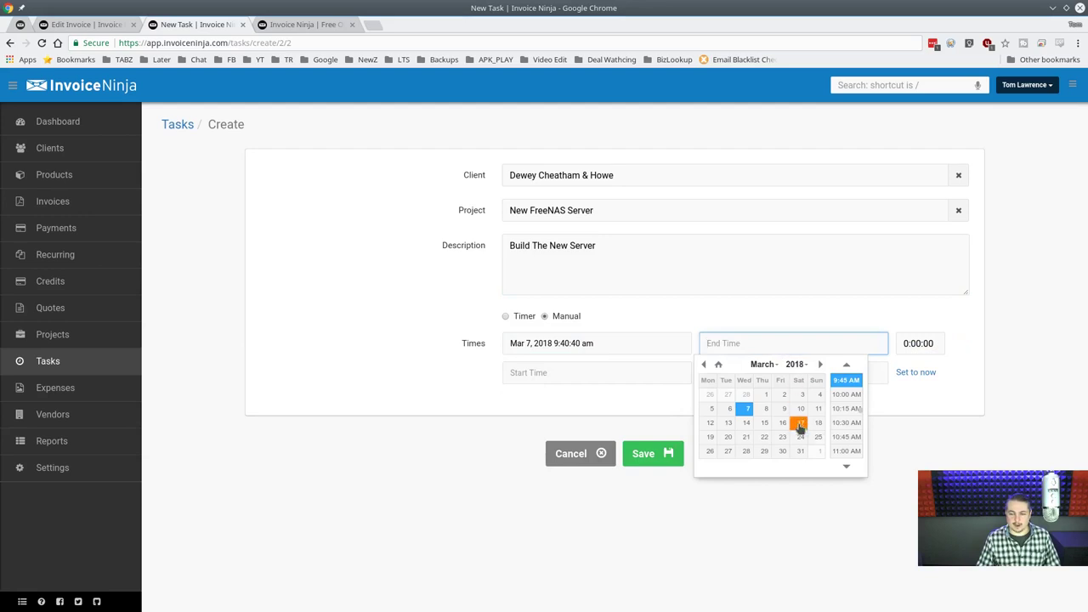
left_click(846, 451)
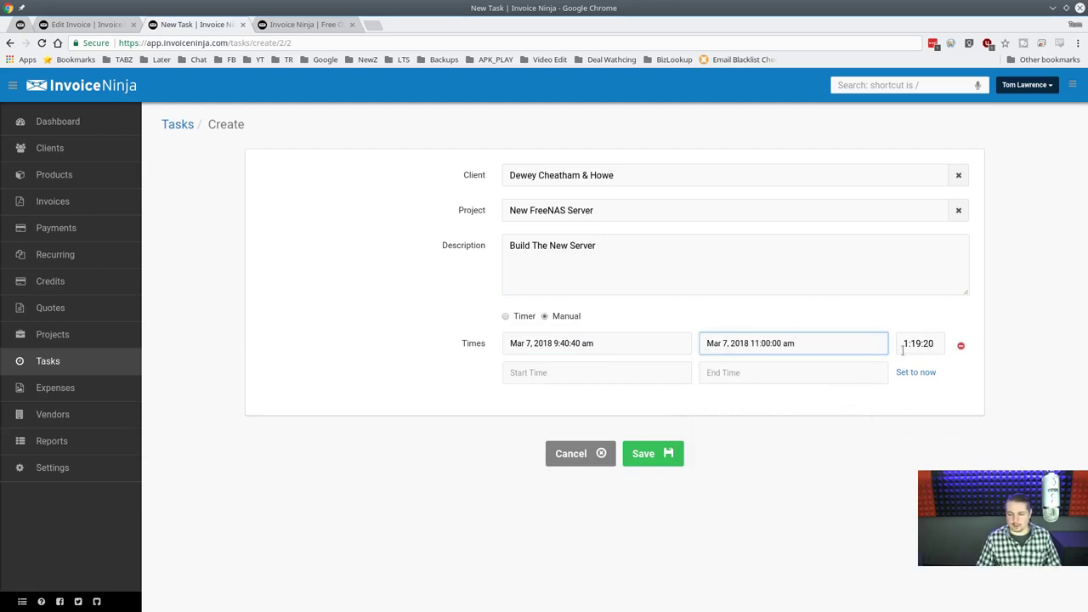
Set the task's time span to 10:00 AM–1:00 PM and save it.
left_click(634, 343)
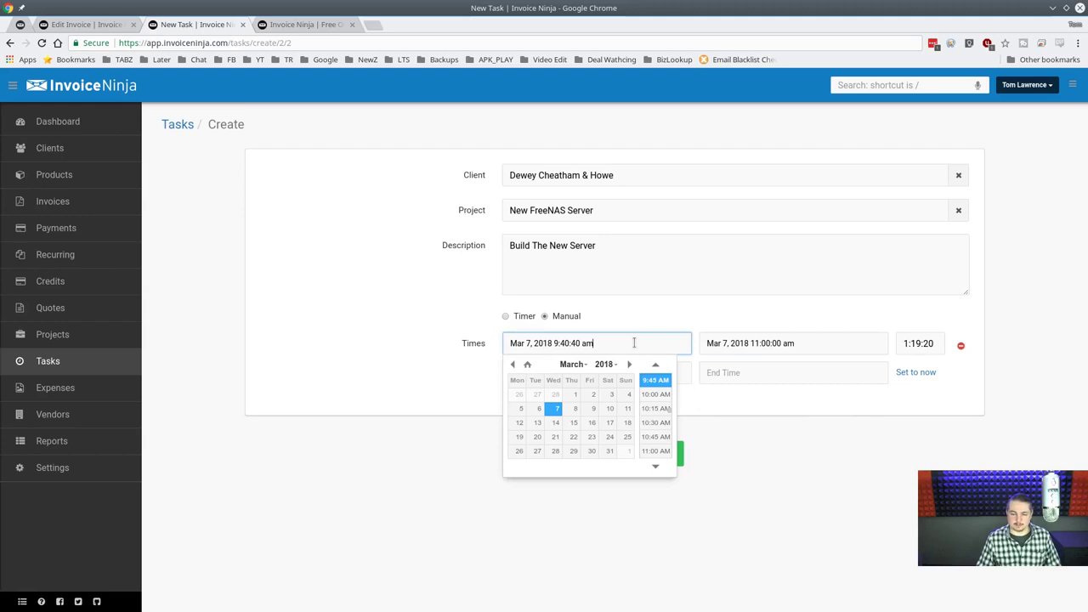
left_click(657, 395)
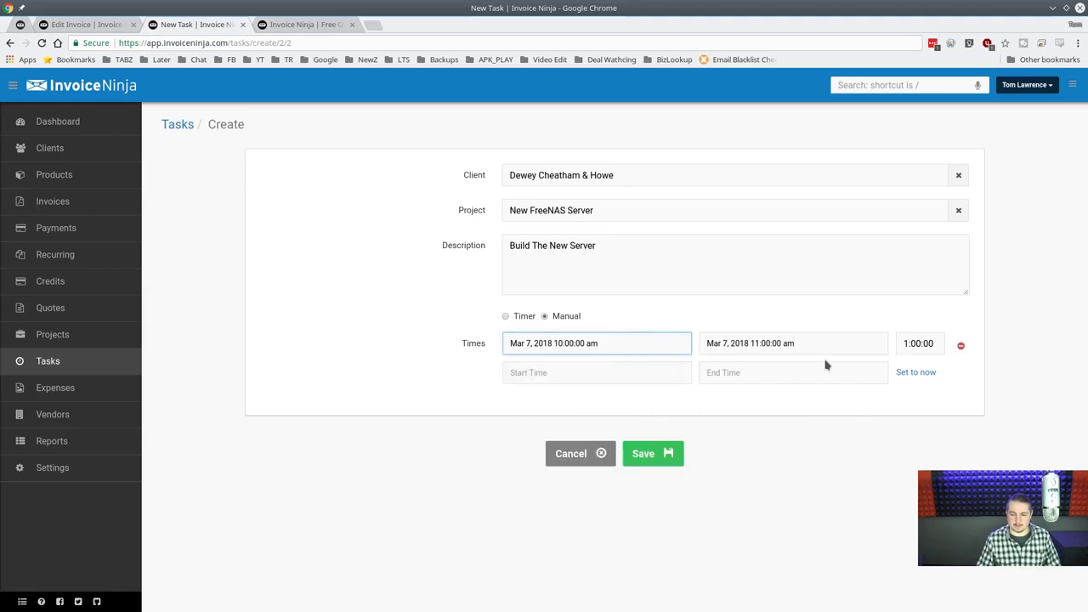
left_click(775, 344)
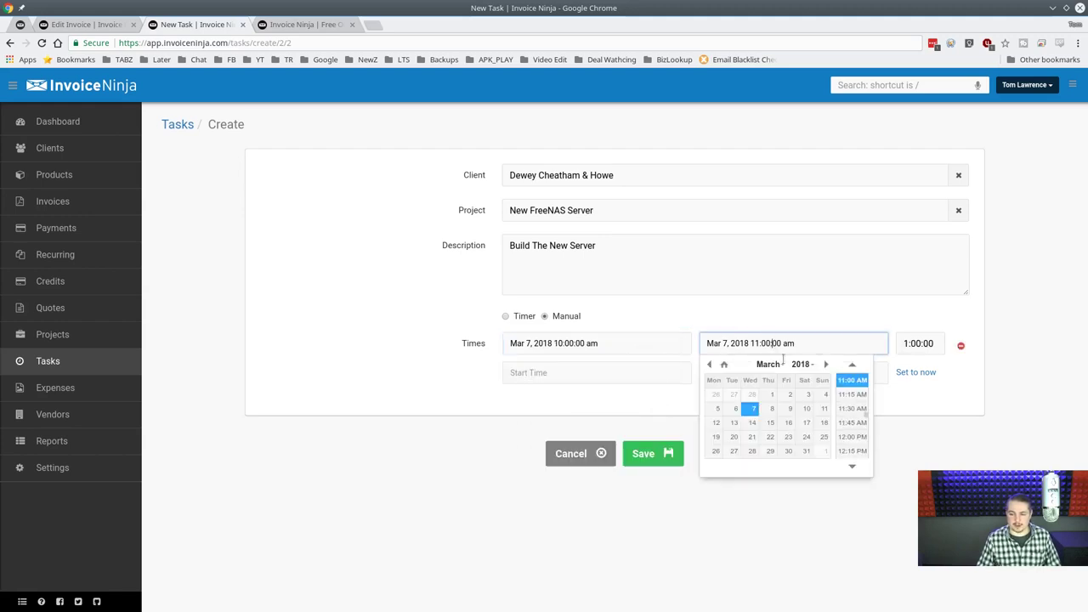
scroll(854, 455, "down", 1)
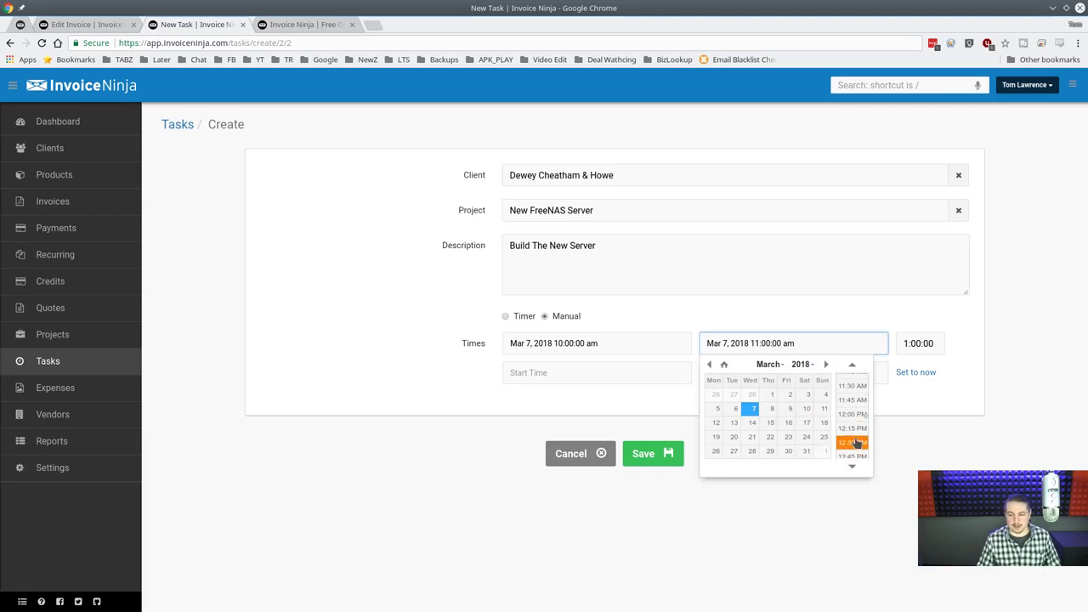
scroll(855, 455, "down", 2)
left_click(852, 449)
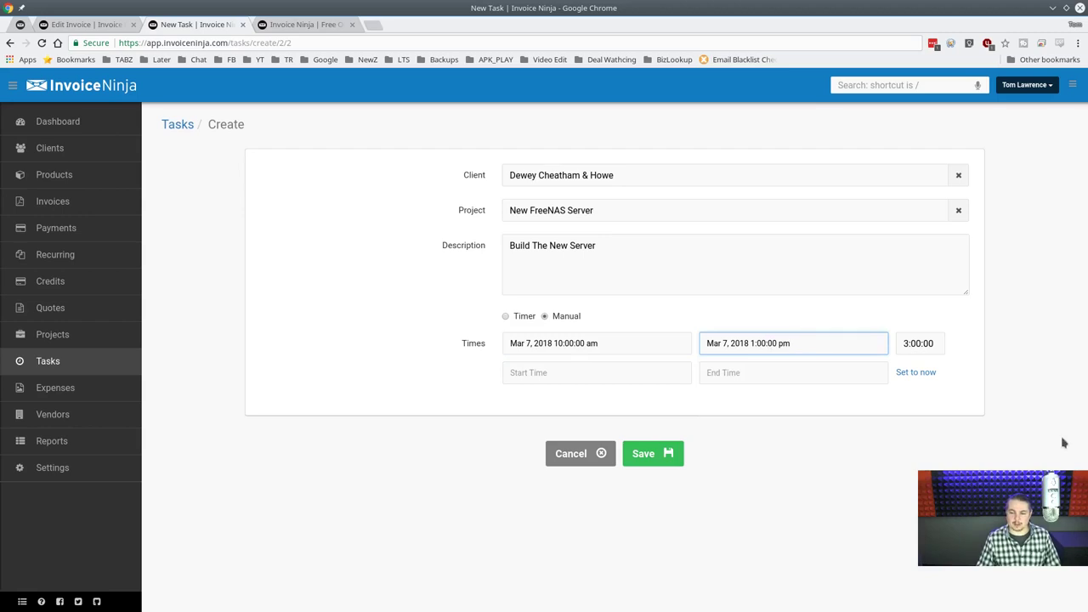
left_click(653, 454)
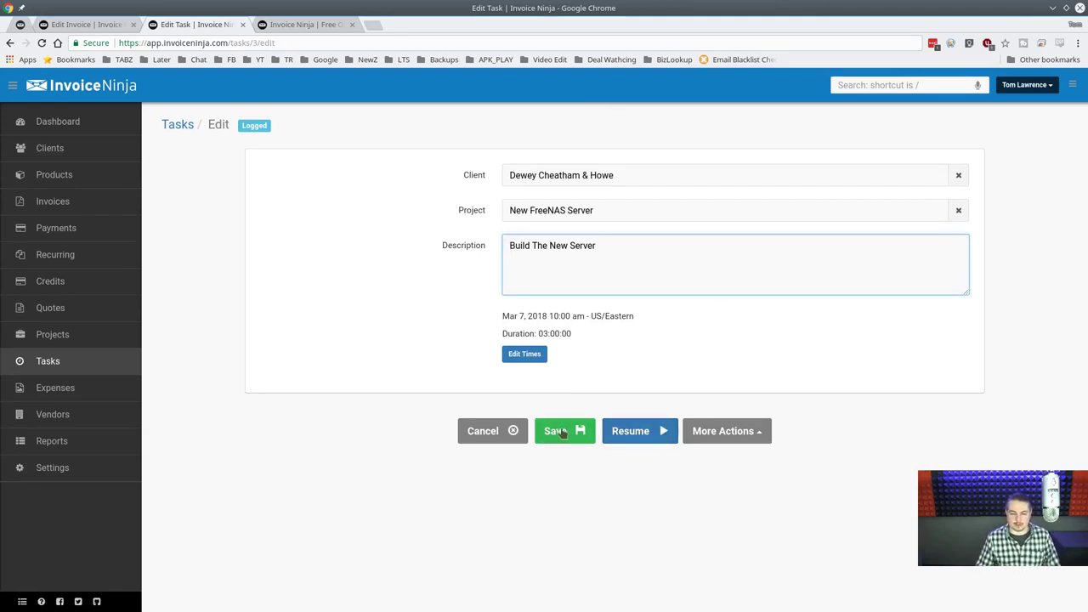
Delete the Add uniFI and Install new FreeNAS box tasks from the Tasks list.
left_click(174, 124)
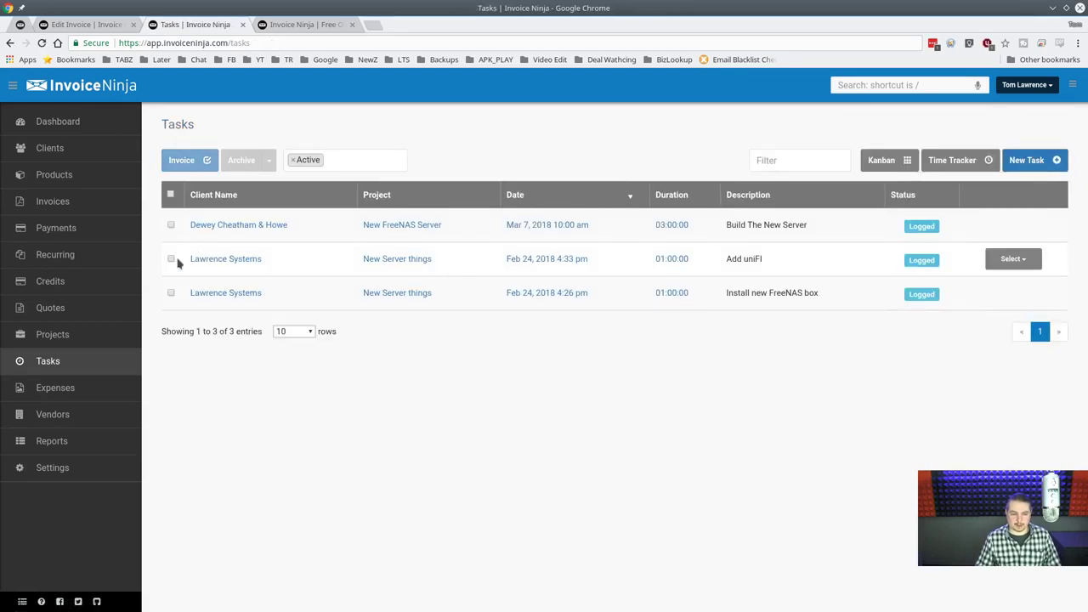
left_click(171, 259)
left_click(171, 292)
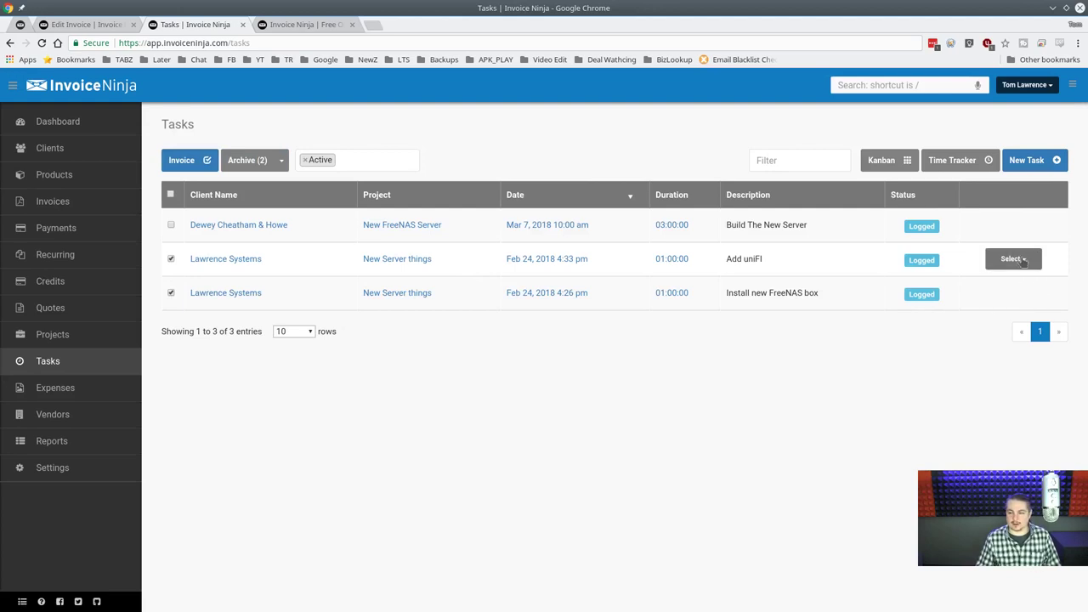
left_click(281, 161)
left_click(255, 195)
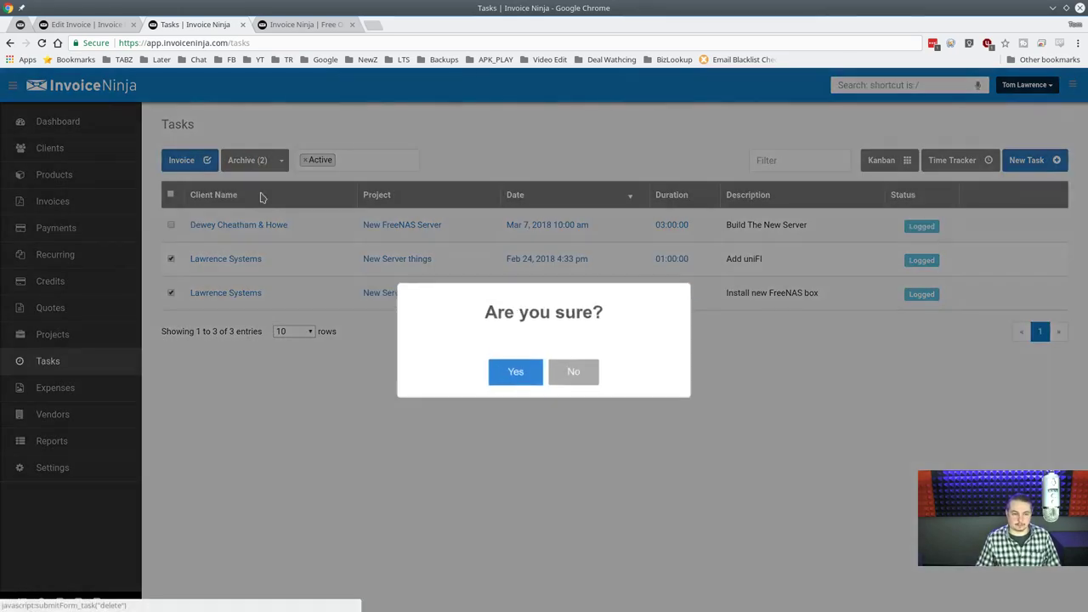
left_click(525, 372)
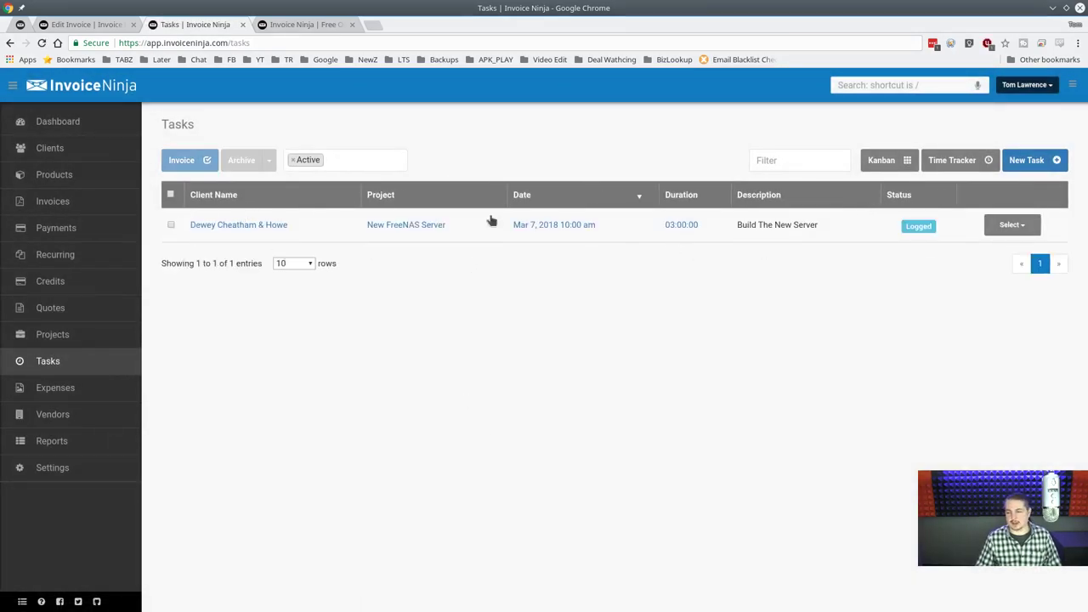
Create task 'Copy FIles to new serve' under Dewey Cheatham & Howe's New FreeNAS Server project.
left_click(1027, 160)
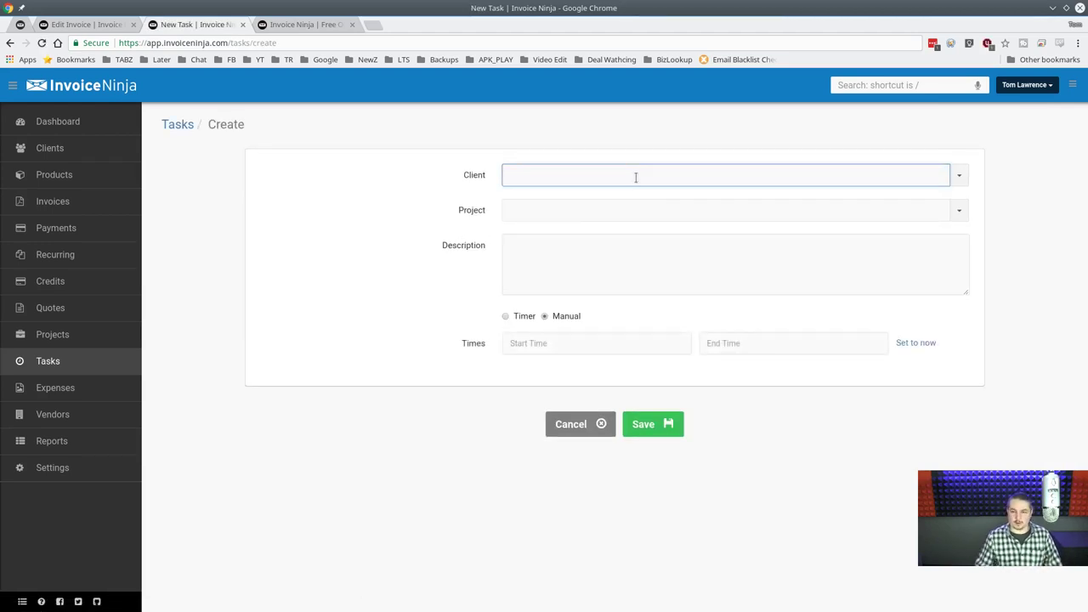
type("d")
left_click(572, 199)
left_click(565, 215)
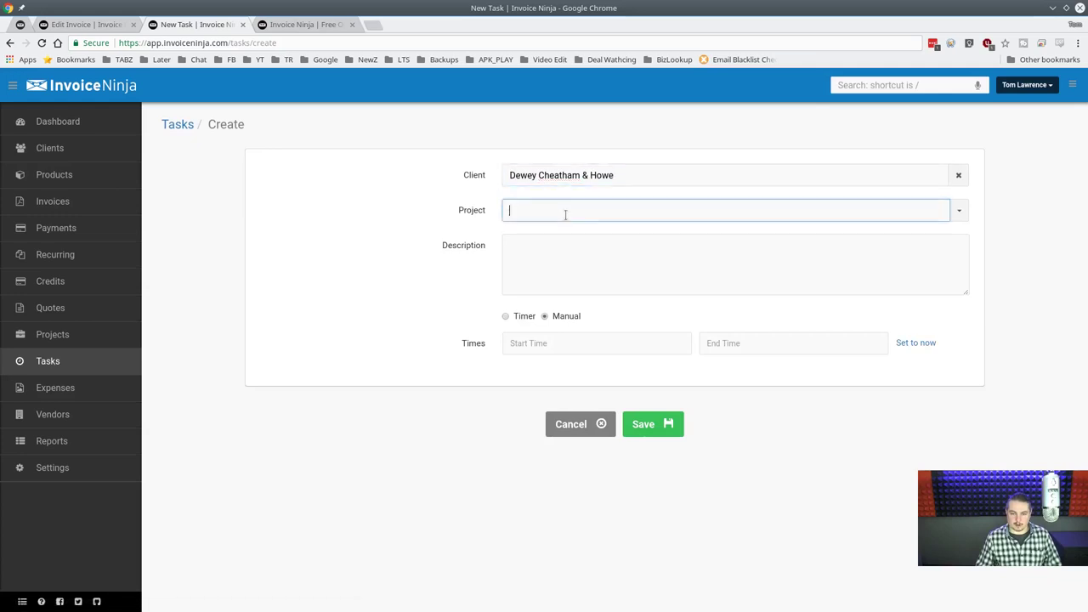
type("d")
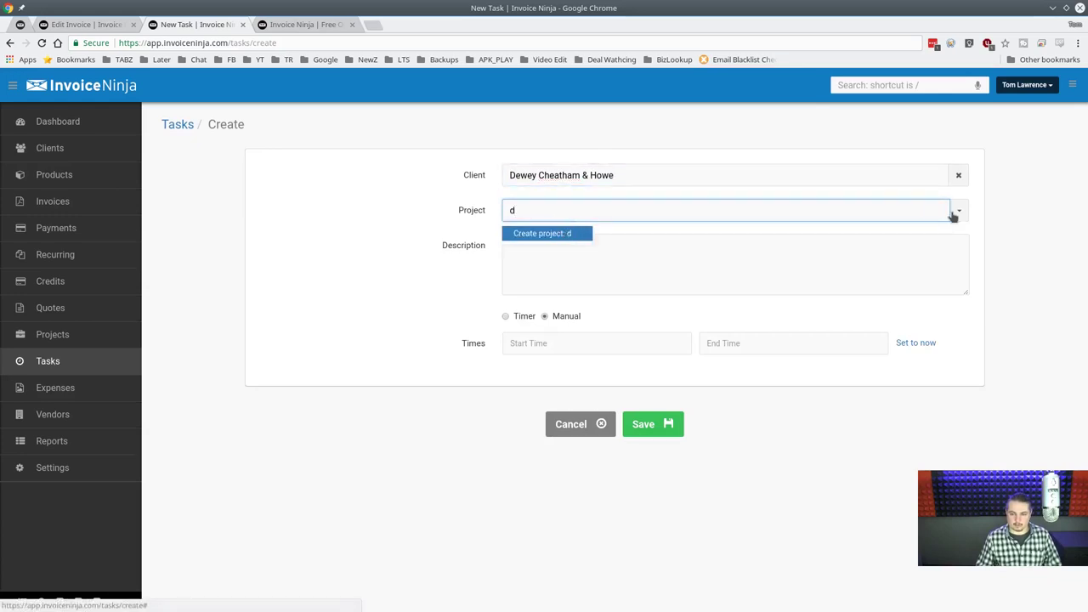
left_click(958, 213)
left_click(539, 237)
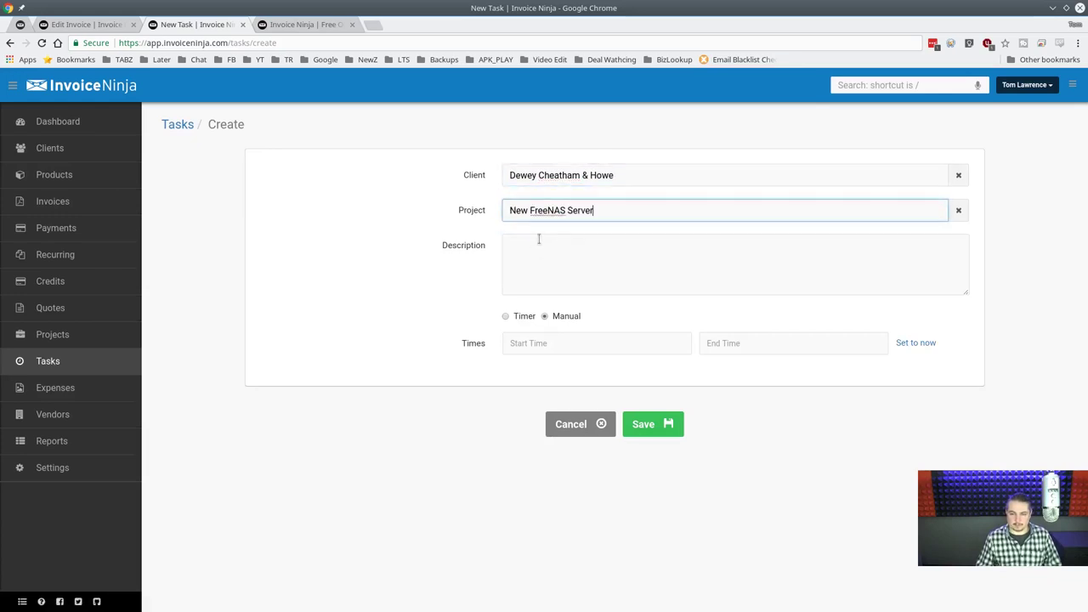
left_click(595, 252)
type("C")
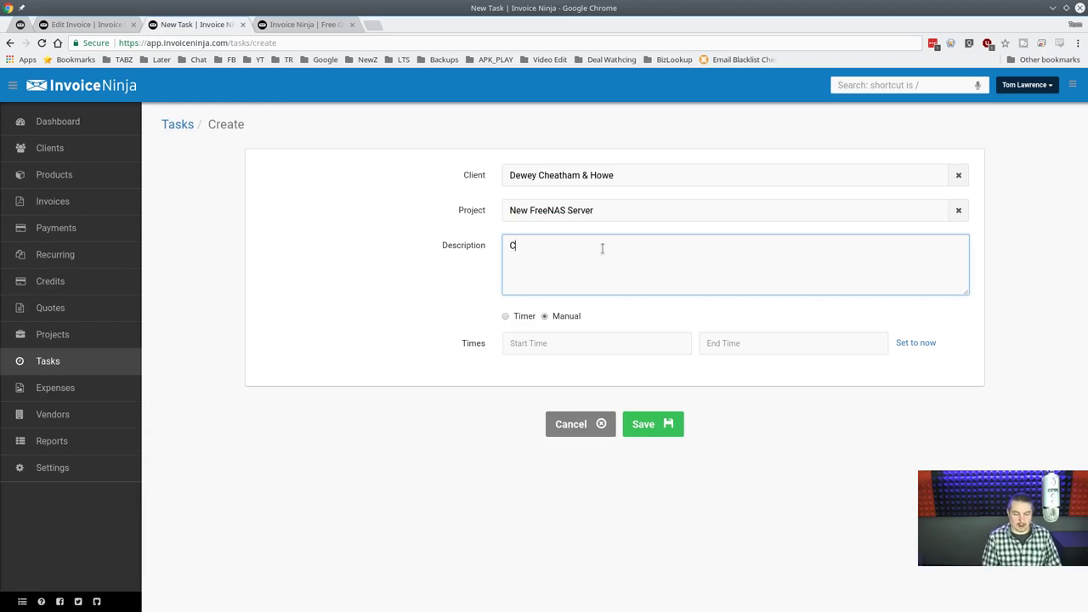
type("opy FIles to new serve")
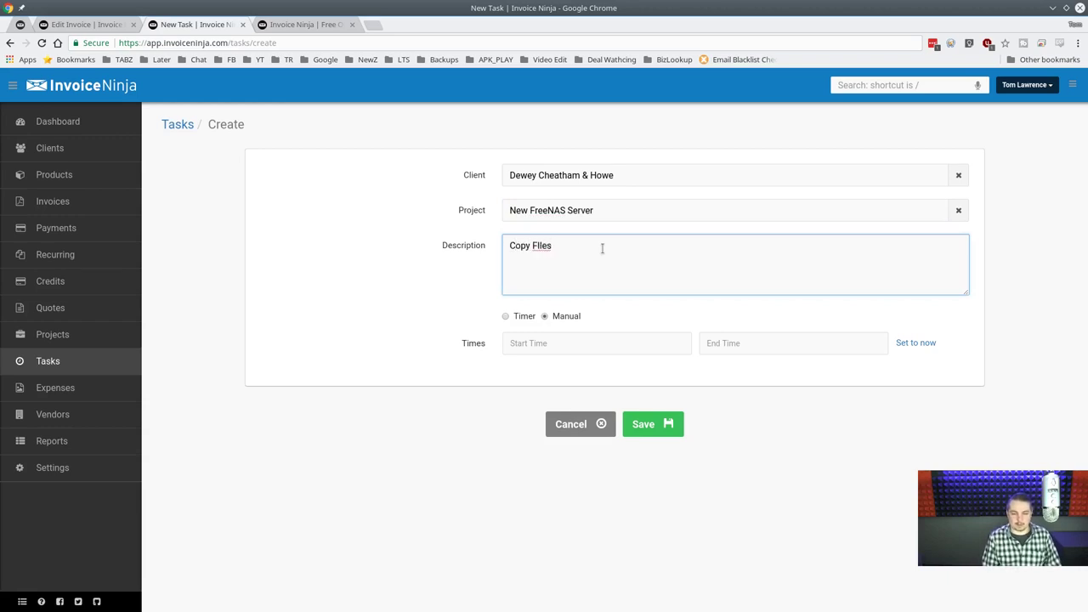
left_click(651, 427)
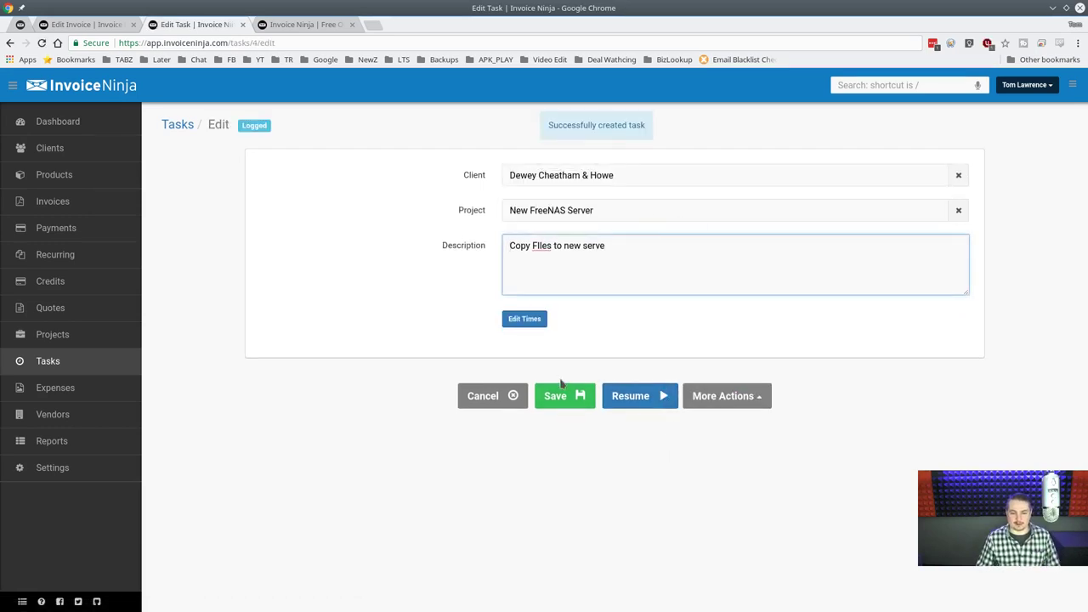
left_click(21, 361)
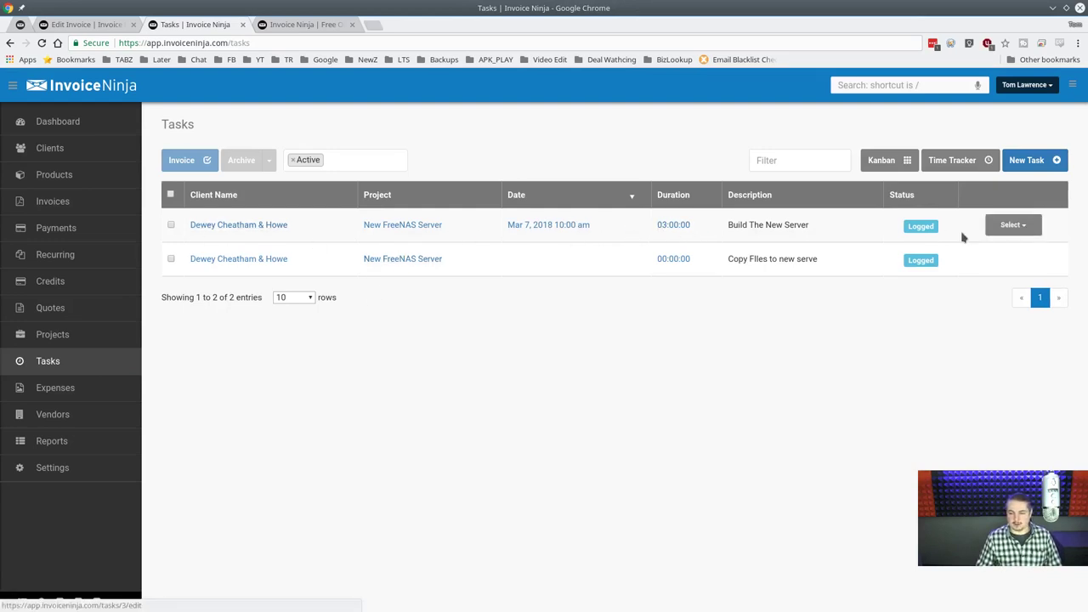
Drag the Build The New Server card into In progress, leaving Copy FIles to new serve in Backlog.
left_click(999, 226)
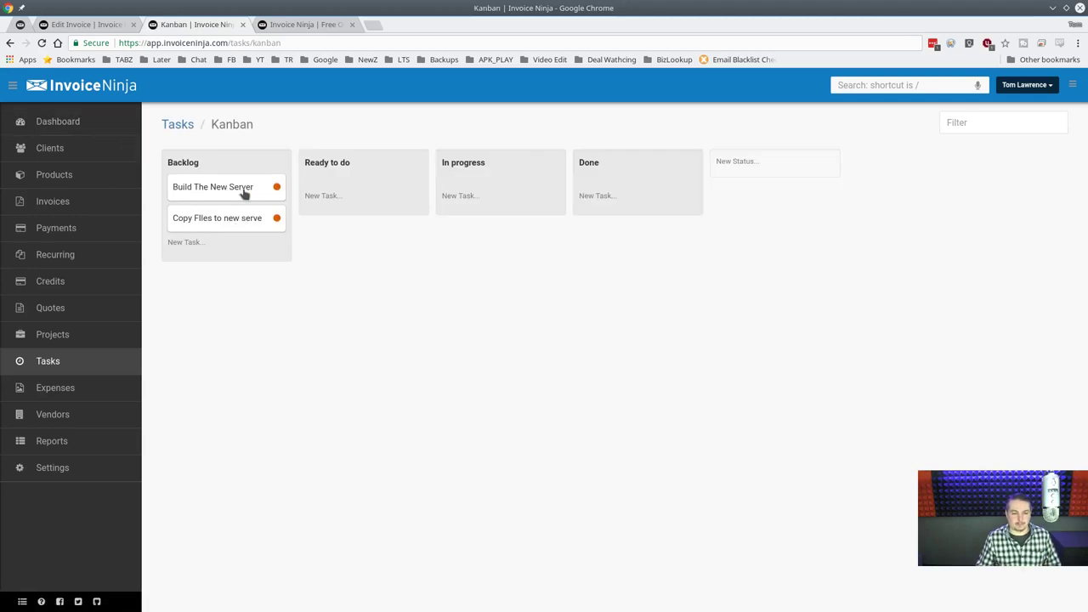
left_click_drag(224, 188, 471, 189)
left_click_drag(228, 187, 260, 187)
left_click_drag(480, 188, 551, 189)
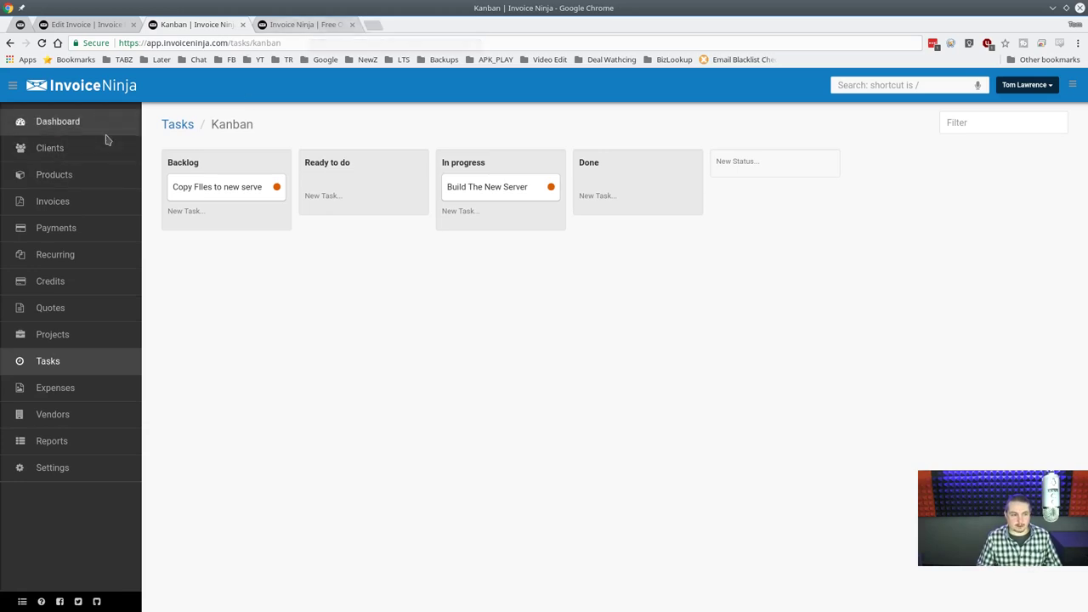
Check the Dewey Cheatham & Howe client portal's tasks, then open the full Tasks list.
left_click(73, 148)
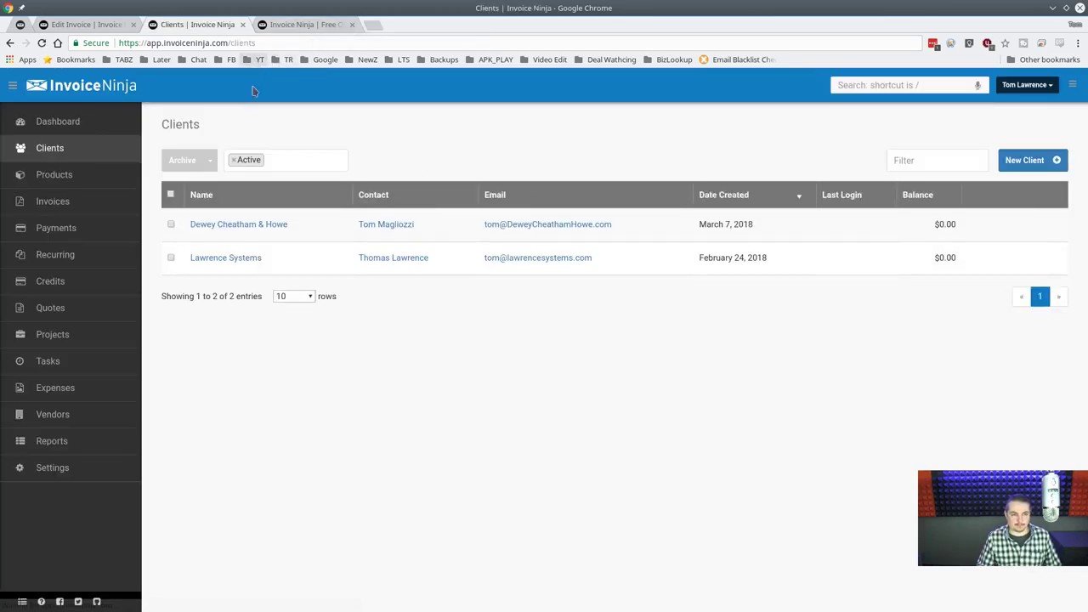
left_click(249, 225)
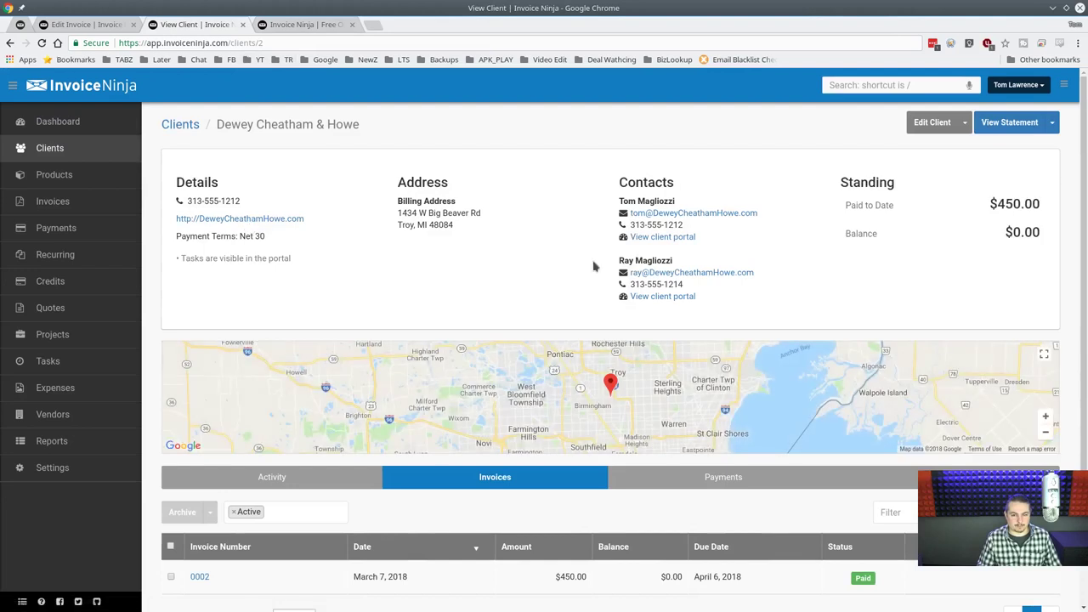
left_click(663, 237)
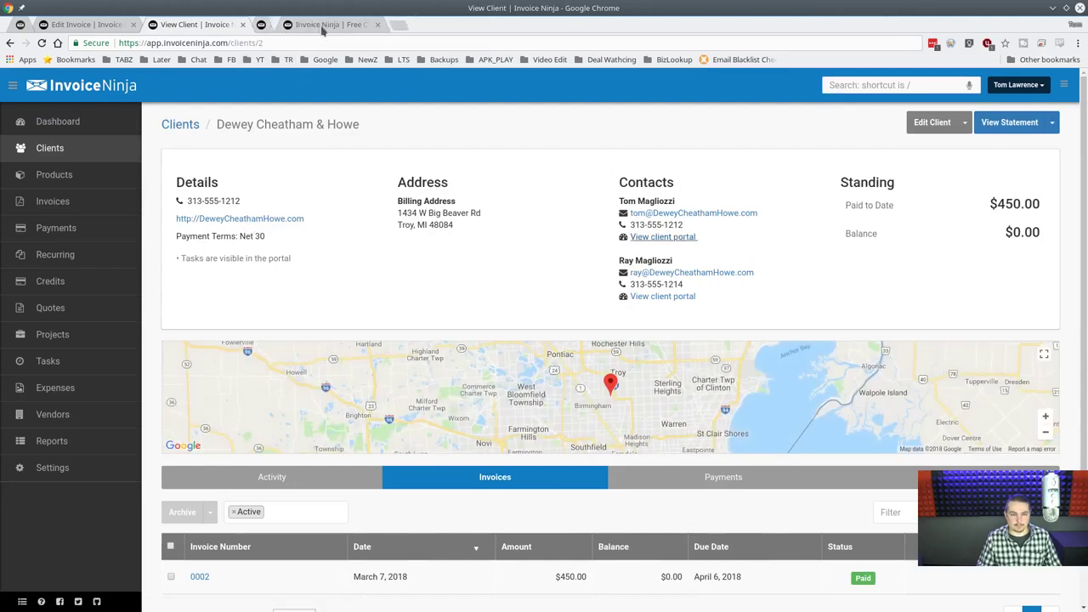
left_click(302, 24)
left_click(719, 89)
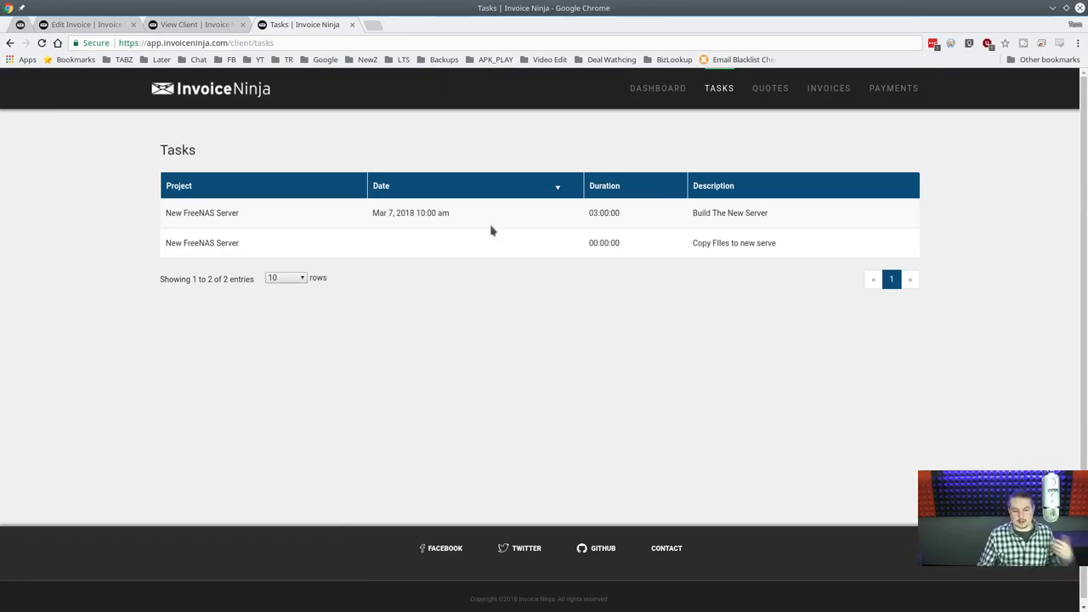
left_click(204, 26)
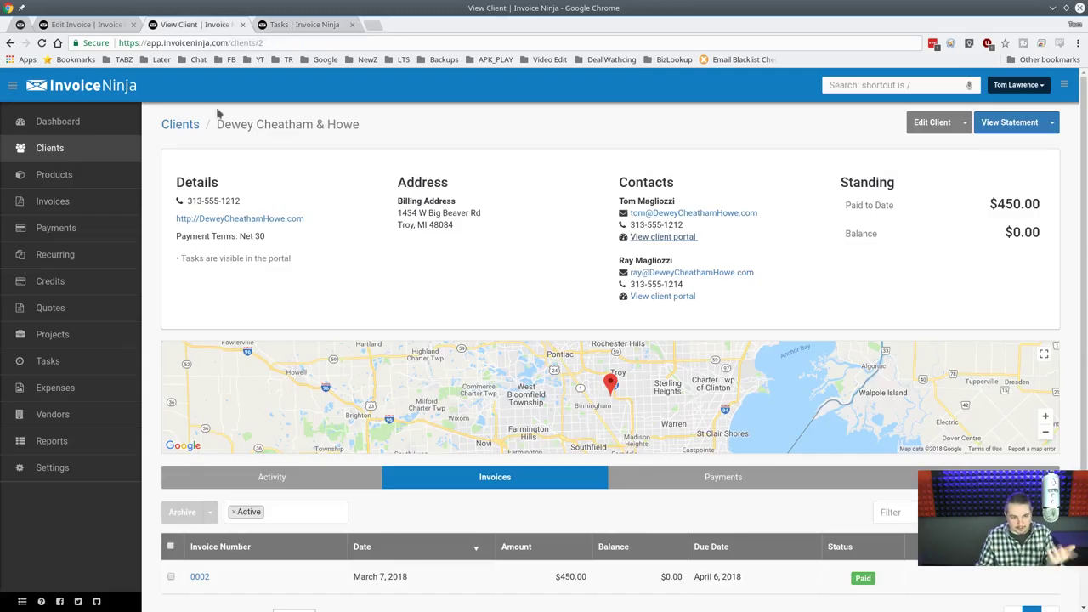
left_click(48, 362)
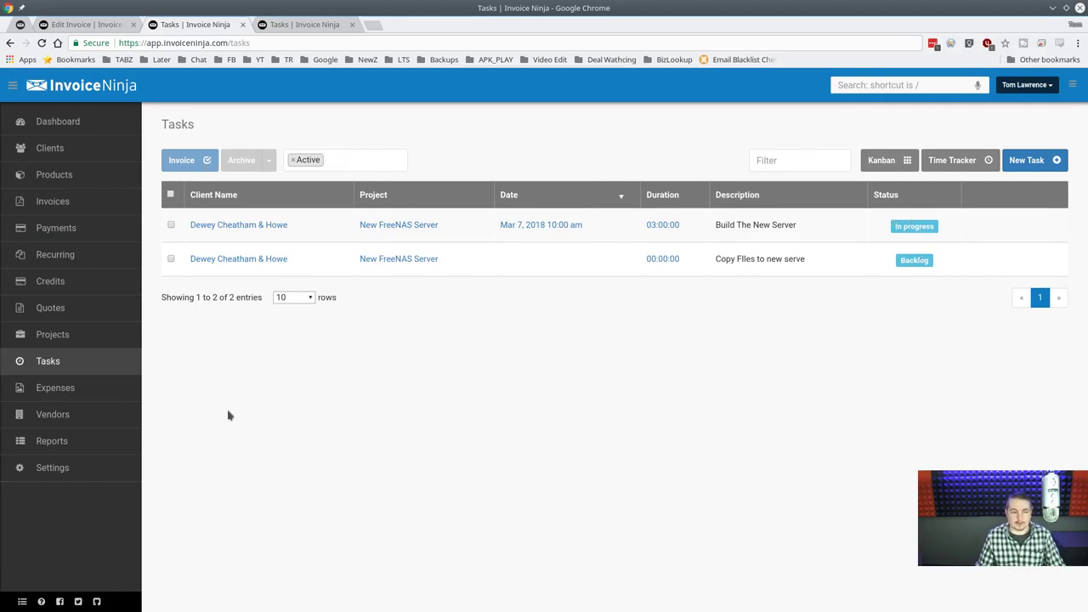
Open the New FreeNAS Server project and review its two tasks, with 03:00:00 tracked.
left_click(66, 345)
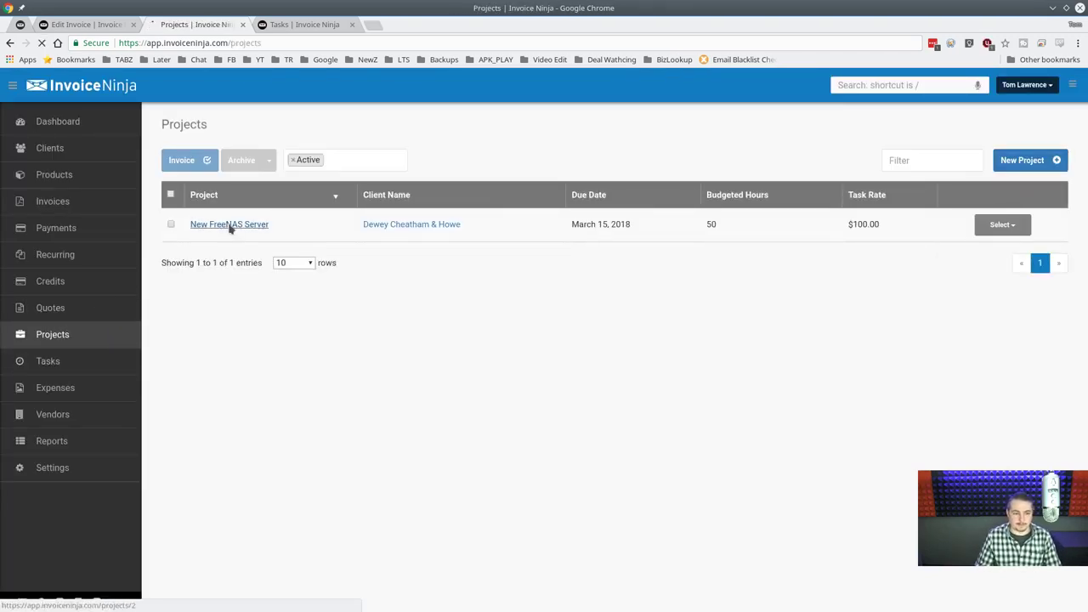
left_click(230, 225)
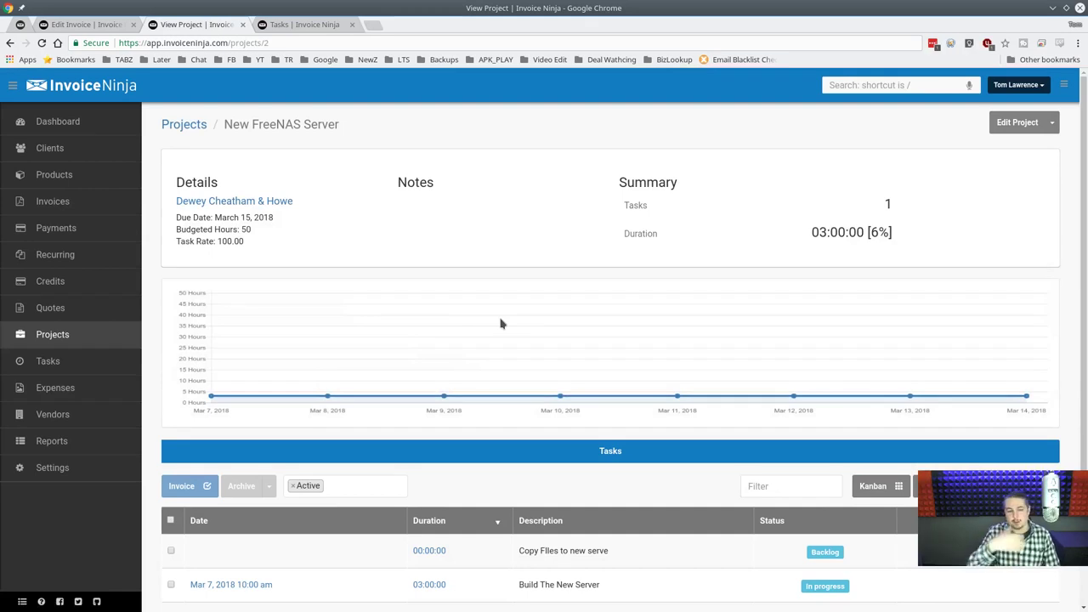
scroll(537, 306, "down", 1)
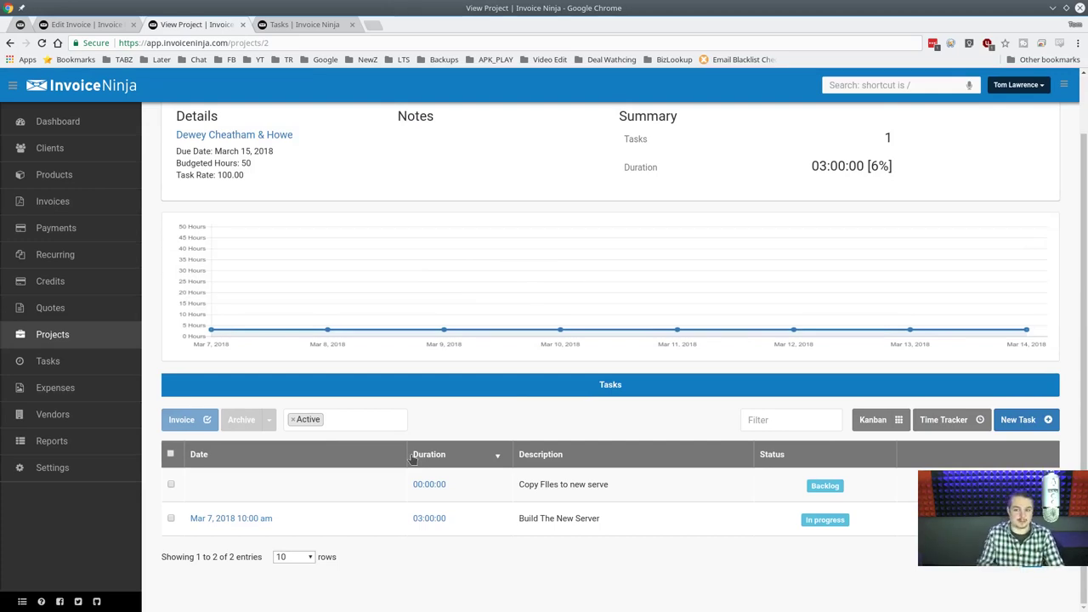
scroll(413, 457, "up", 1)
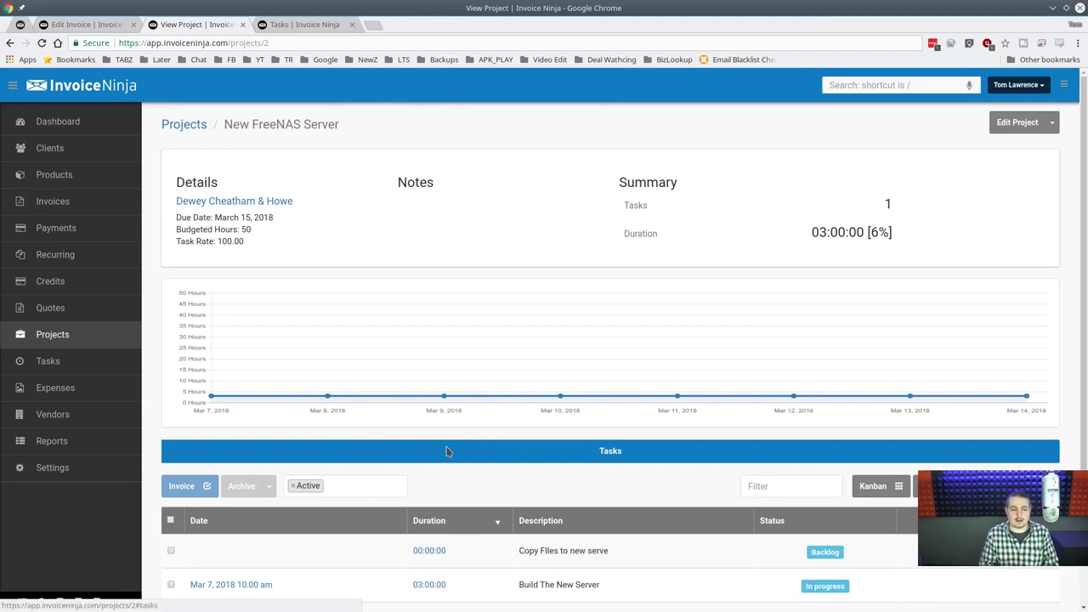
scroll(458, 296, "down", 1)
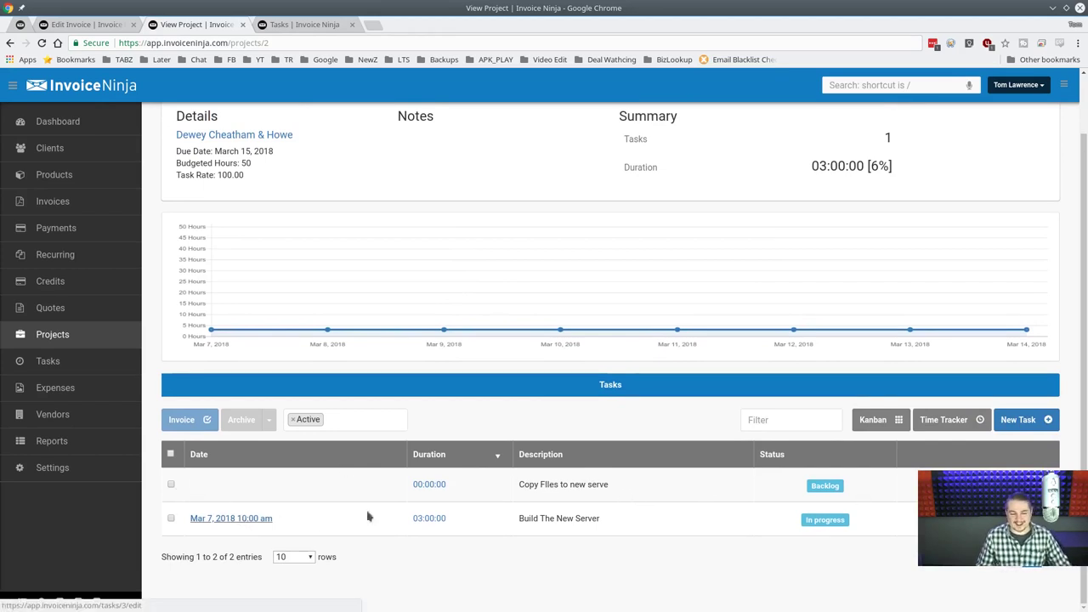
left_click(1020, 518)
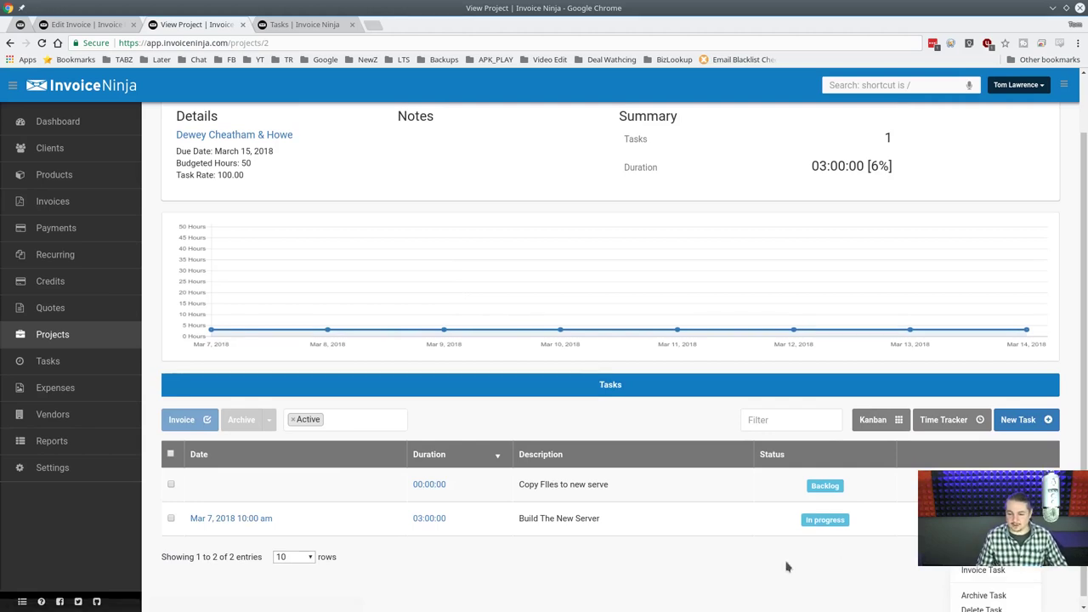
left_click(811, 569)
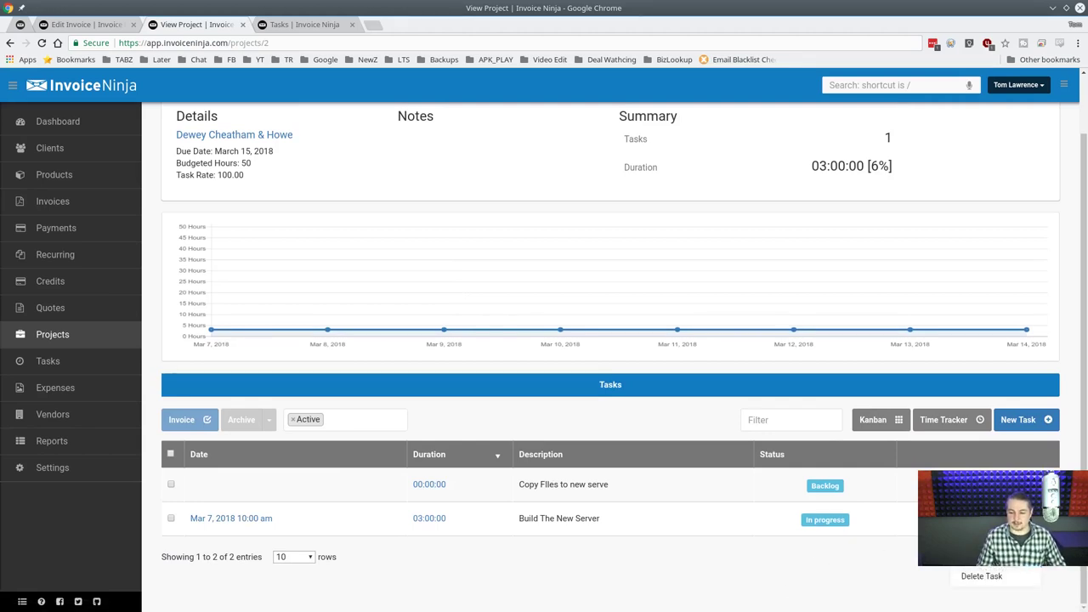
left_click(1020, 518)
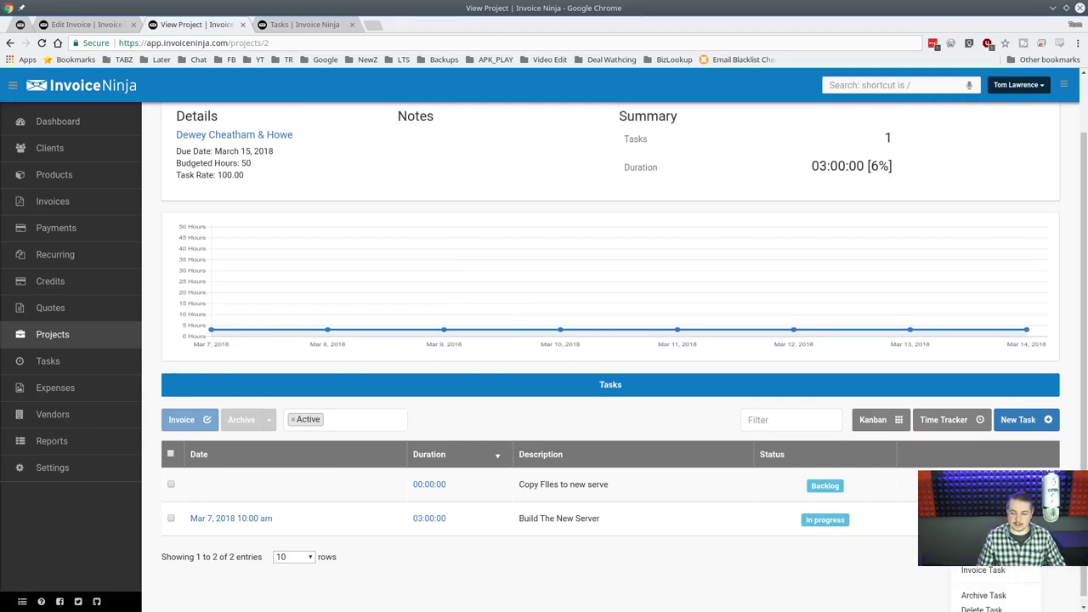
Invoice the timed task as sent invoice 0003 with a Setup FreeNAS System line for $900.
left_click(997, 568)
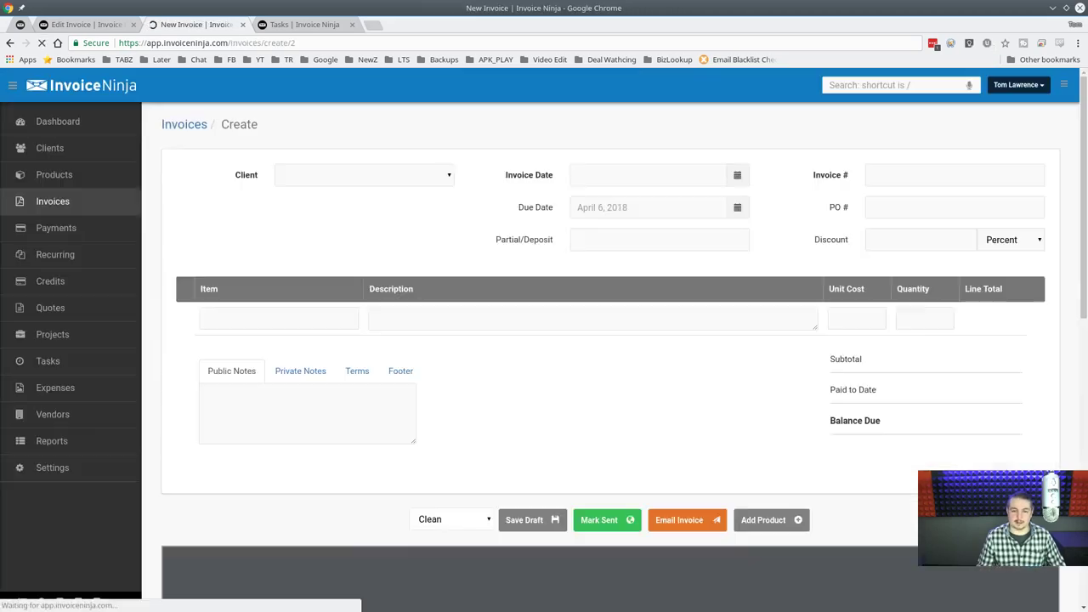
scroll(571, 303, "down", 5)
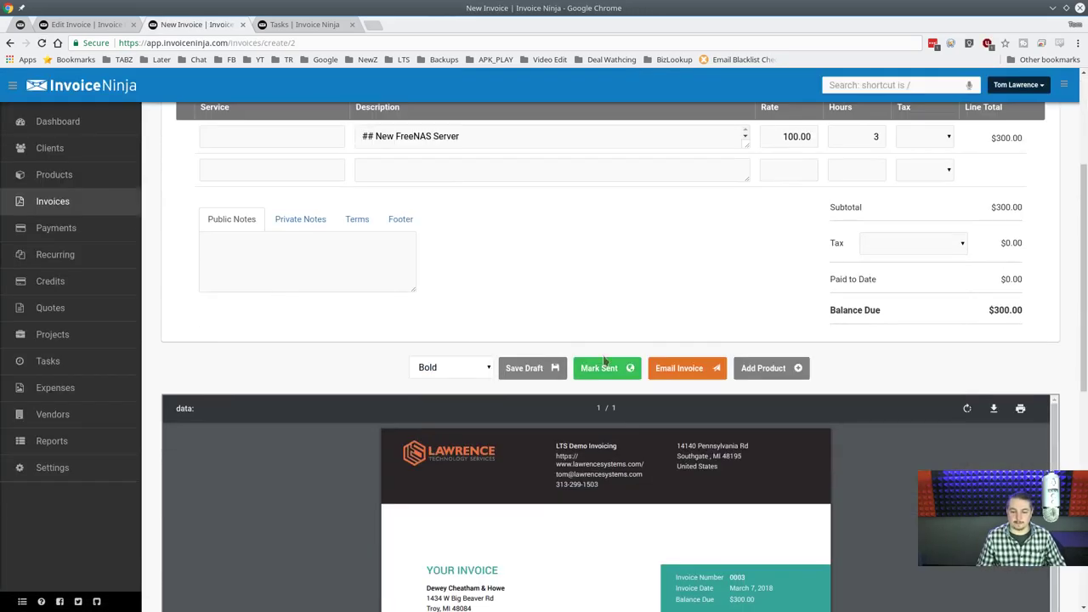
left_click(607, 369)
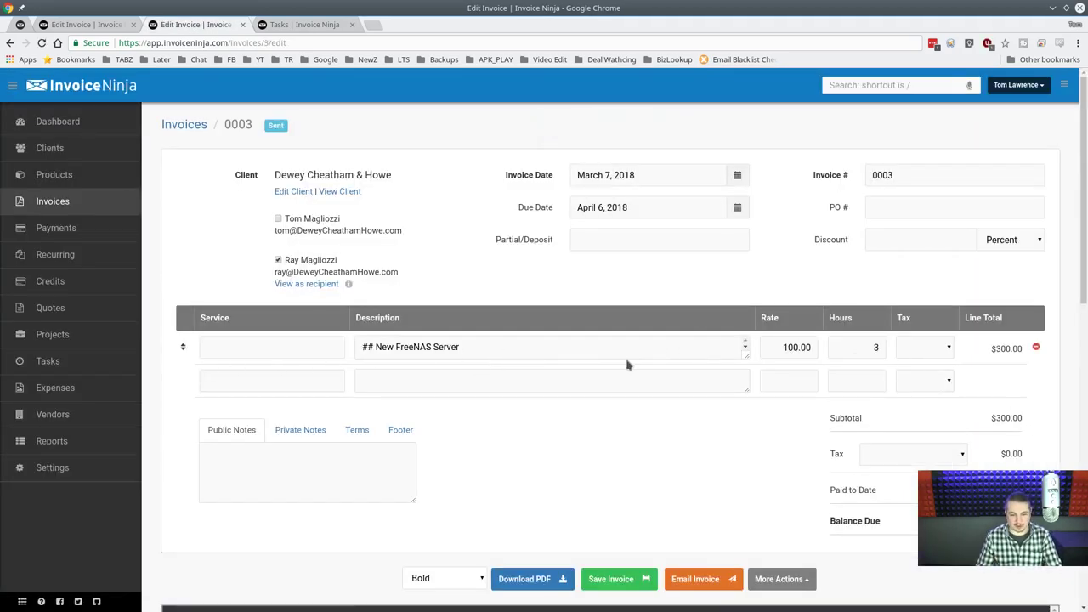
left_click(277, 348)
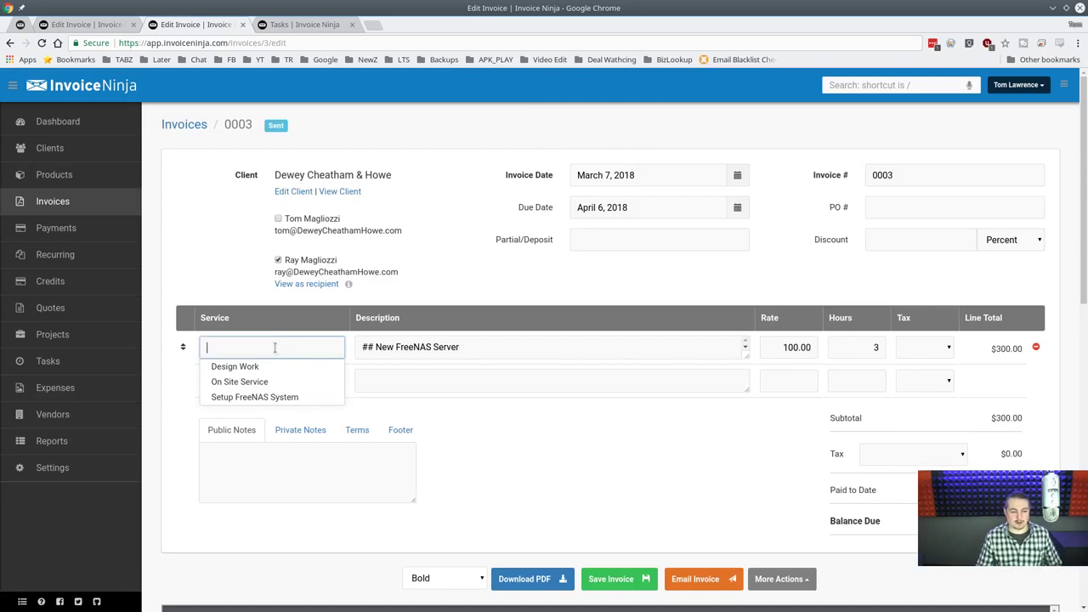
left_click(264, 397)
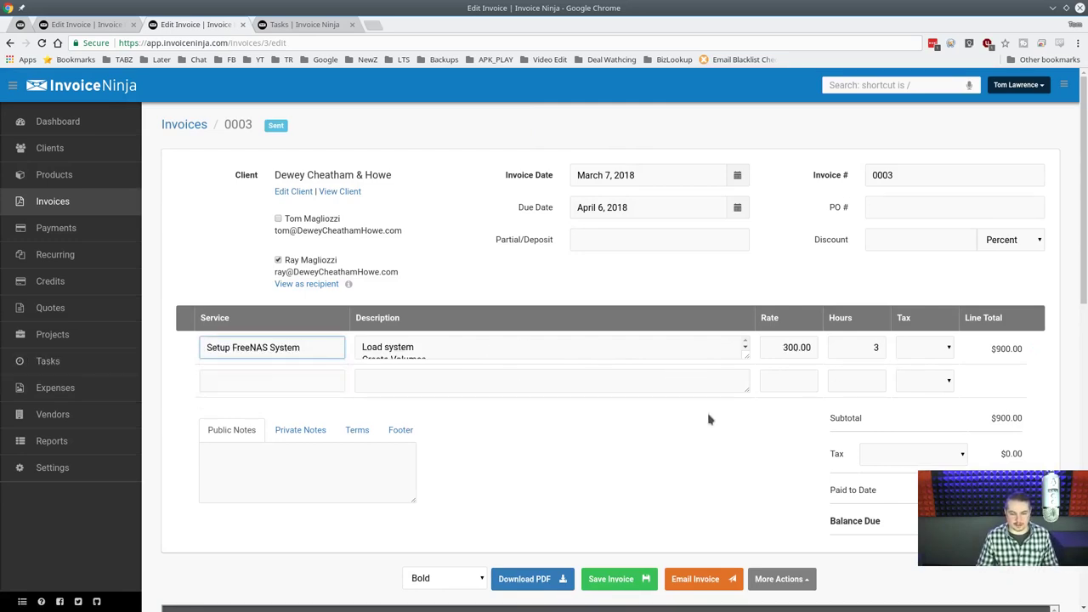
scroll(476, 409, "down", 2)
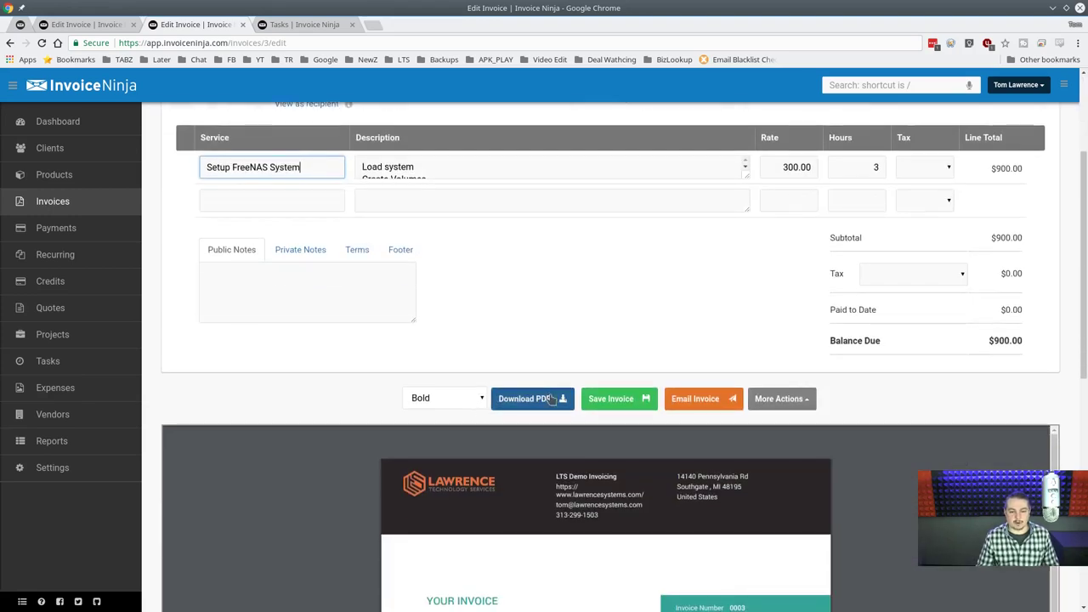
scroll(527, 391, "up", 2)
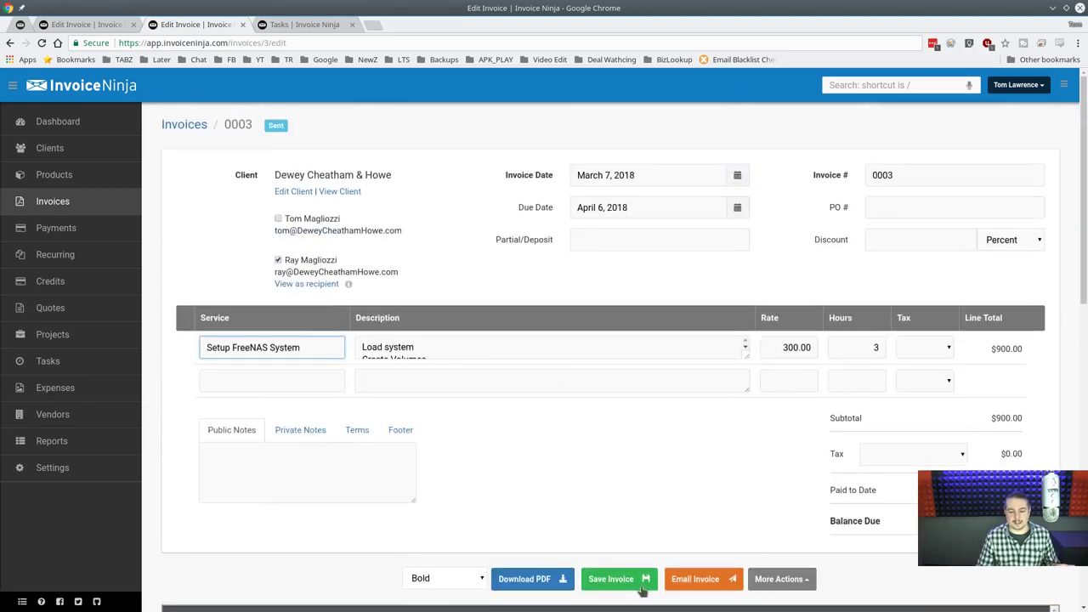
left_click(602, 585)
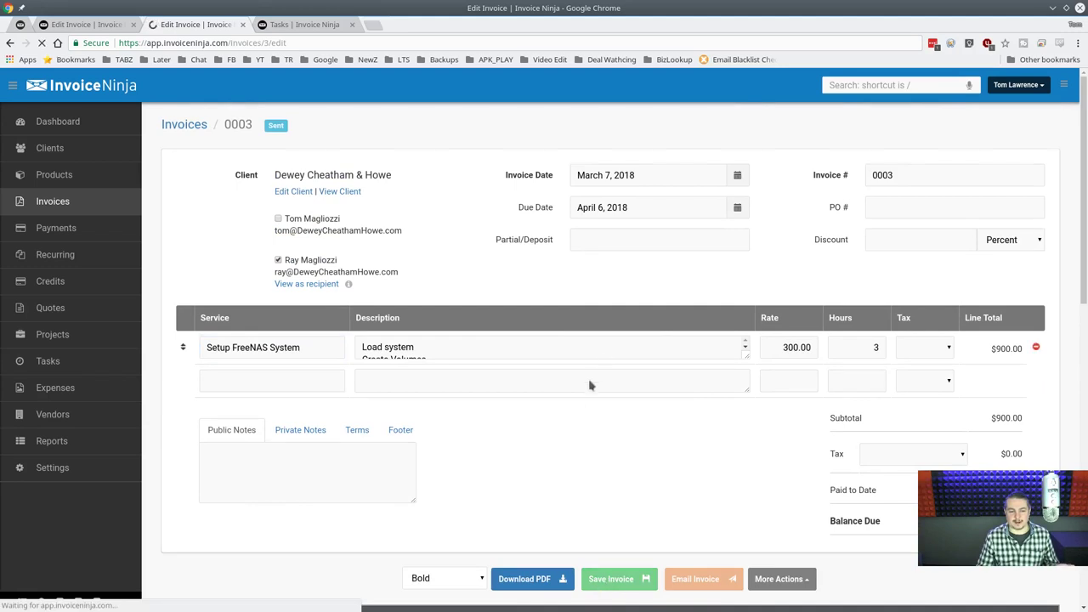
Open invoice 0003's version history.
scroll(600, 406, "down", 3)
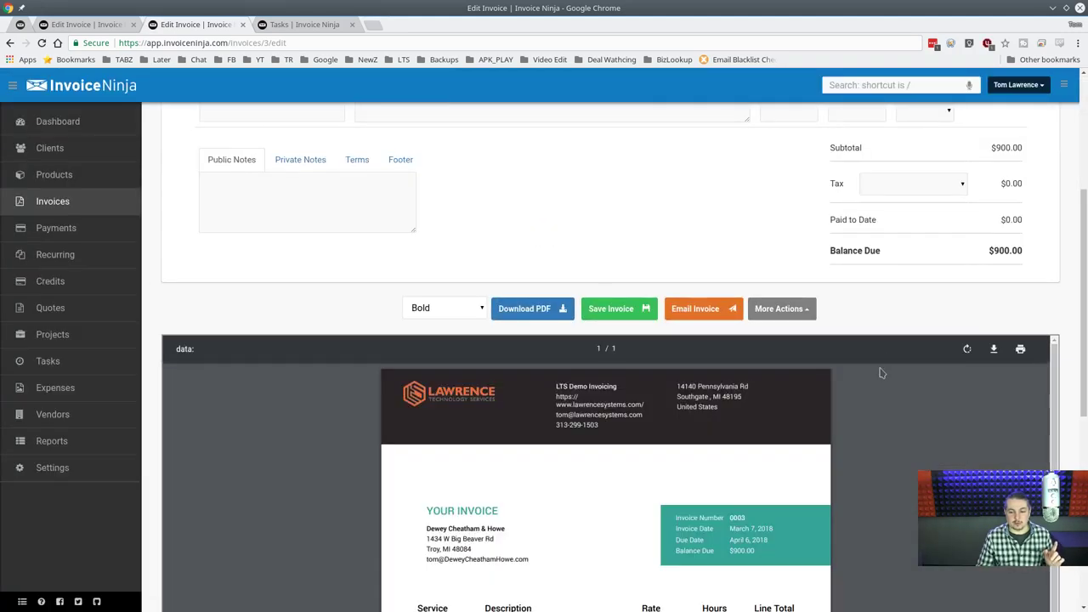
left_click(804, 310)
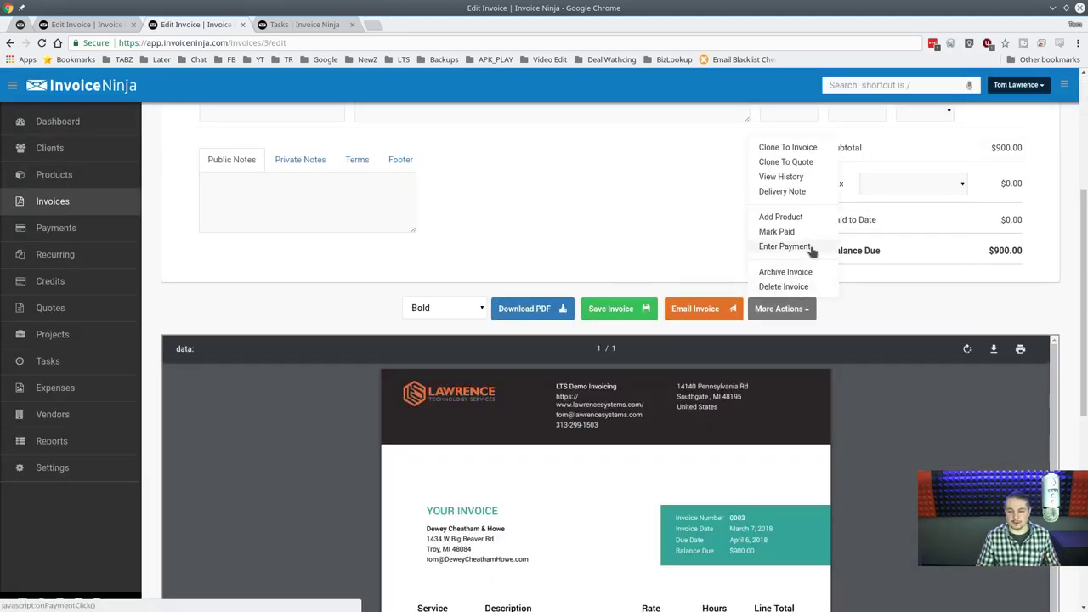
left_click(814, 178)
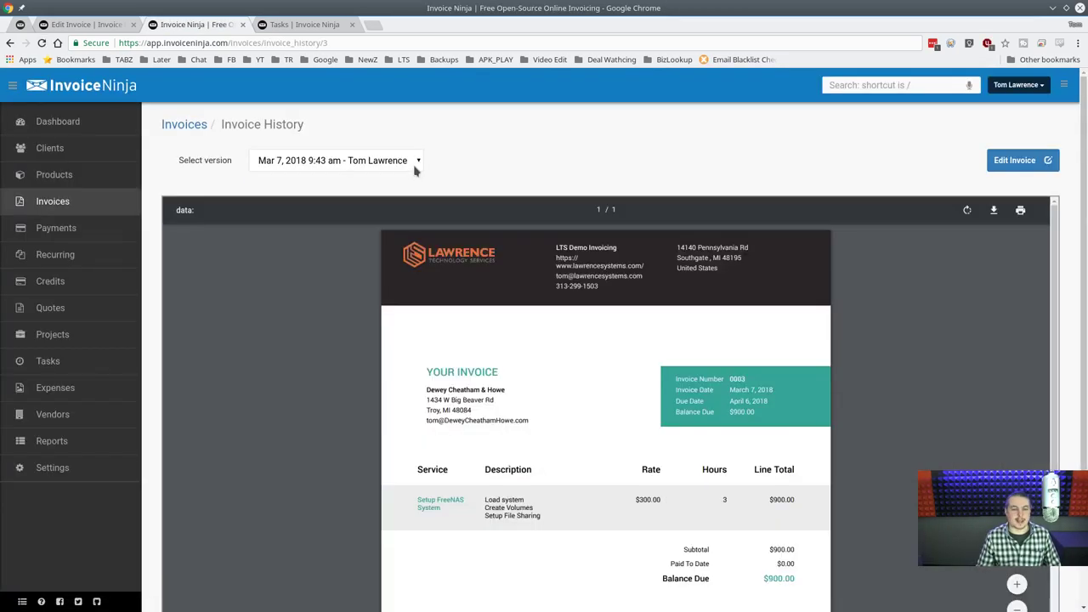
Compare invoice 0003's $300 original and $900 edited versions, then switch to the client portal tasks.
left_click(415, 165)
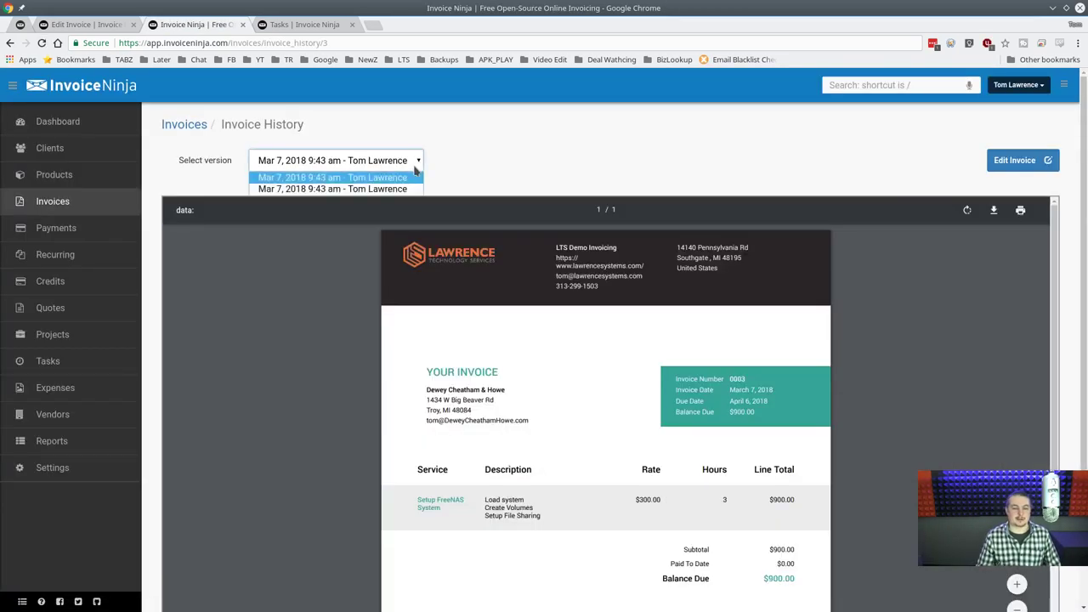
left_click(416, 175)
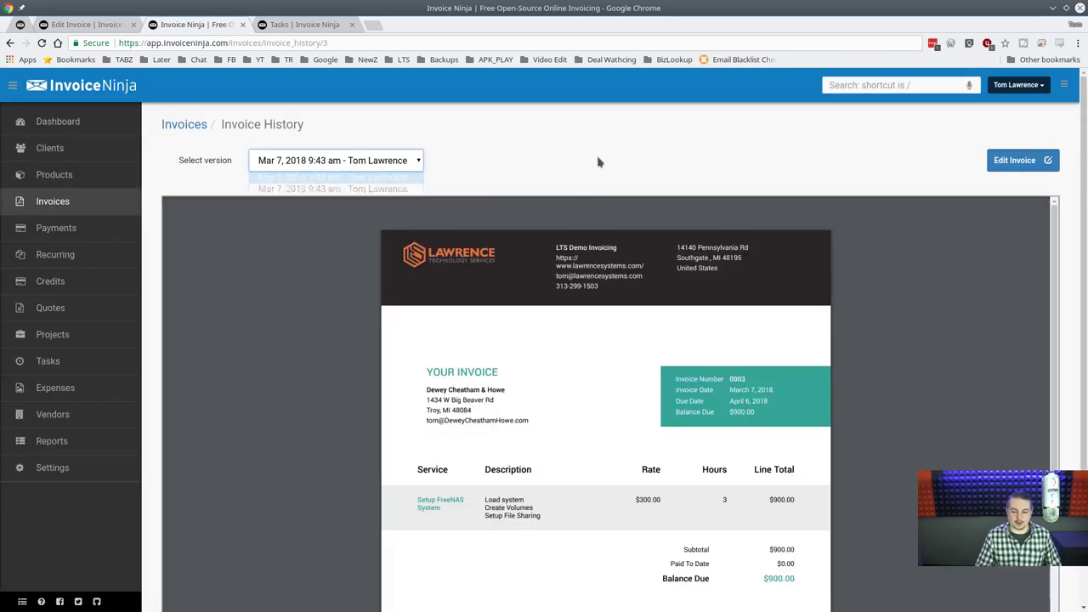
left_click(416, 161)
left_click(367, 189)
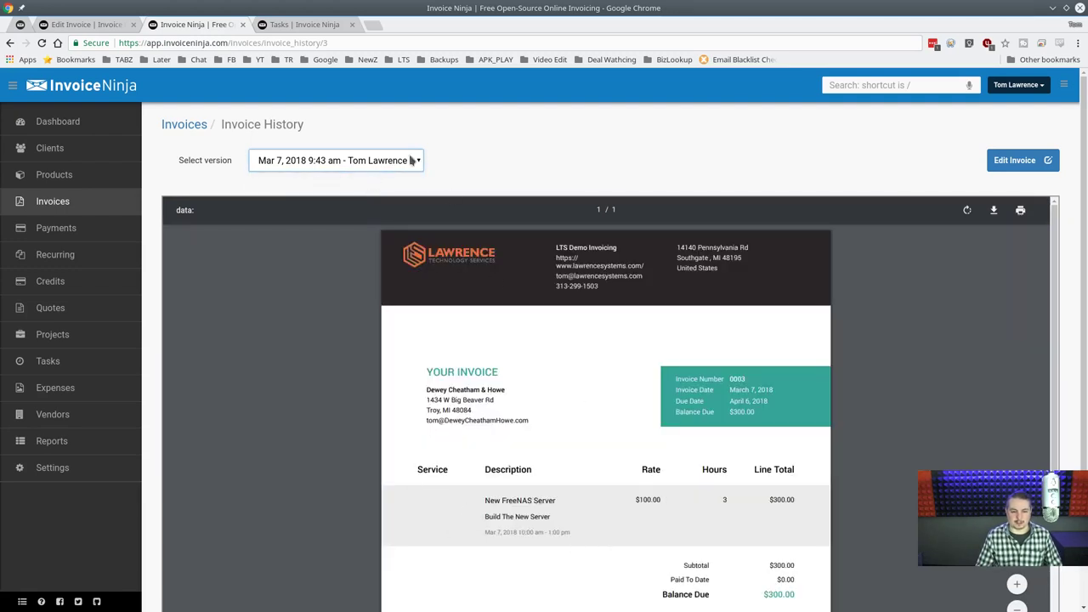
left_click(412, 160)
left_click(367, 180)
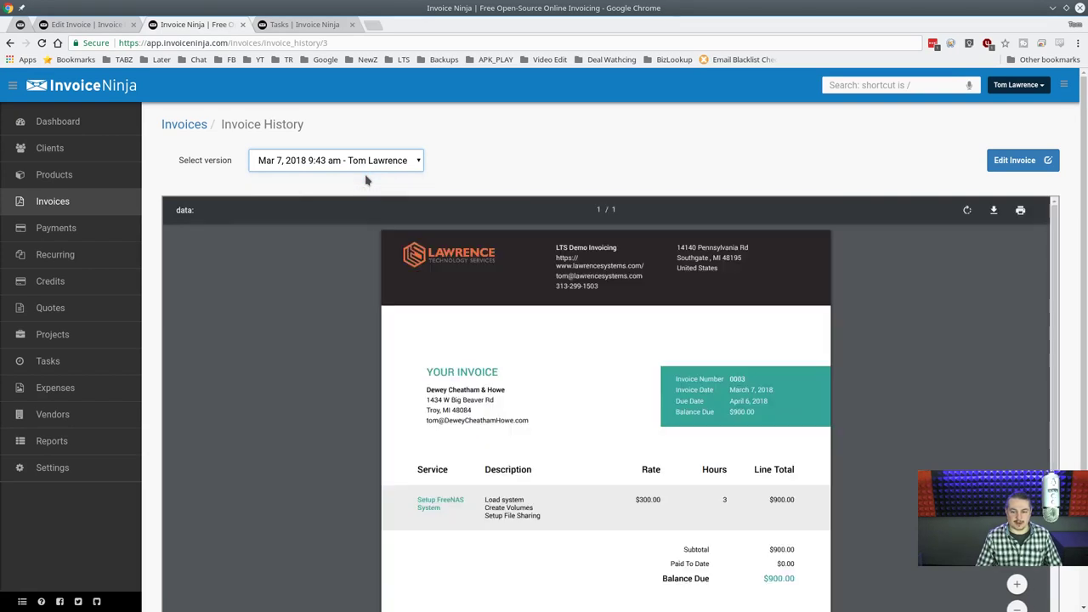
scroll(712, 410, "down", 2)
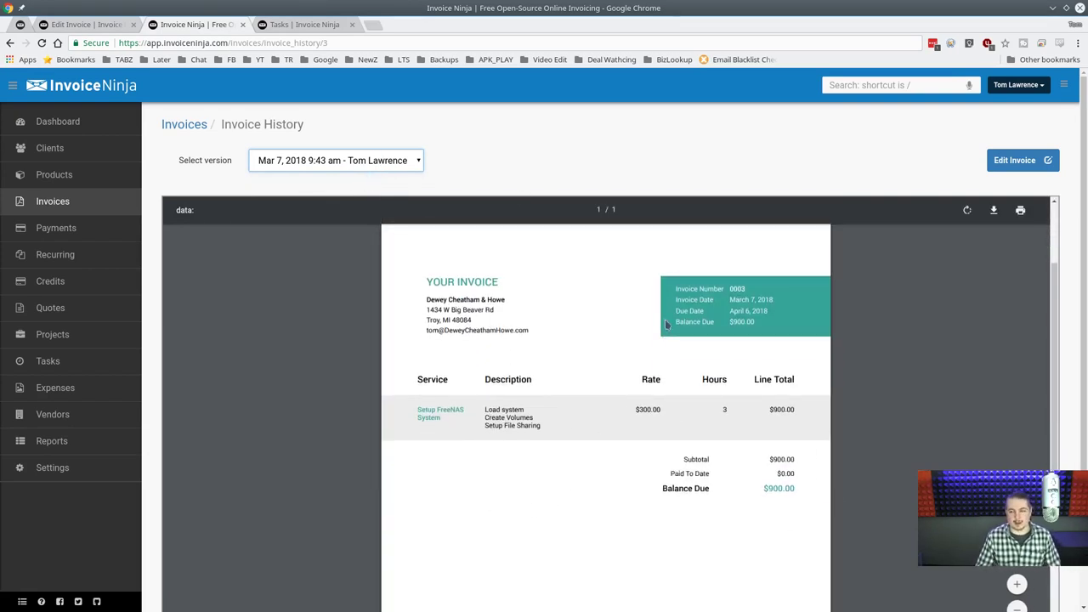
scroll(612, 343, "up", 2)
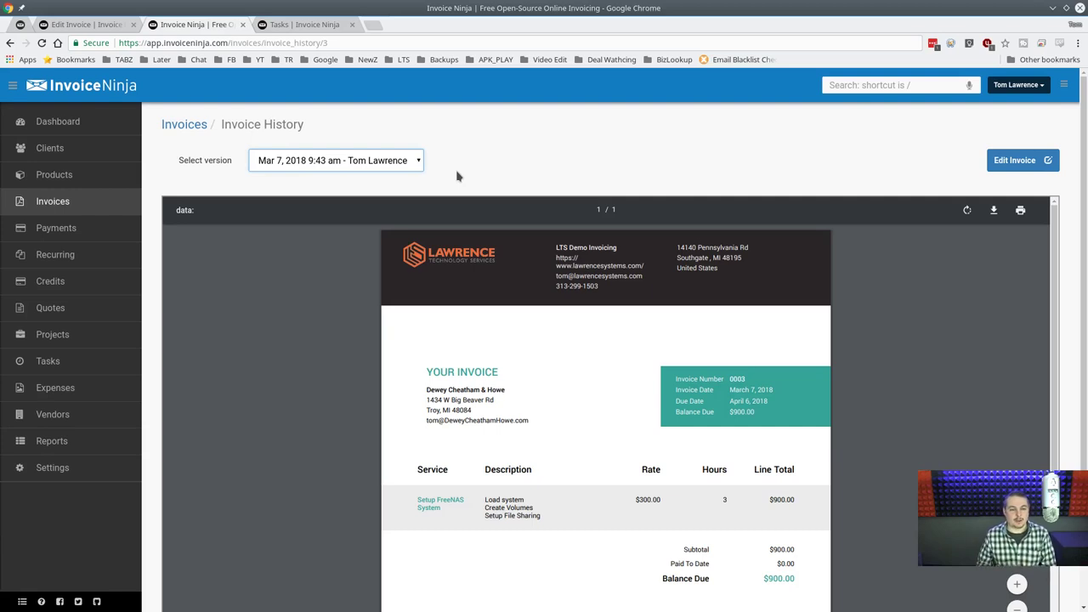
left_click(299, 25)
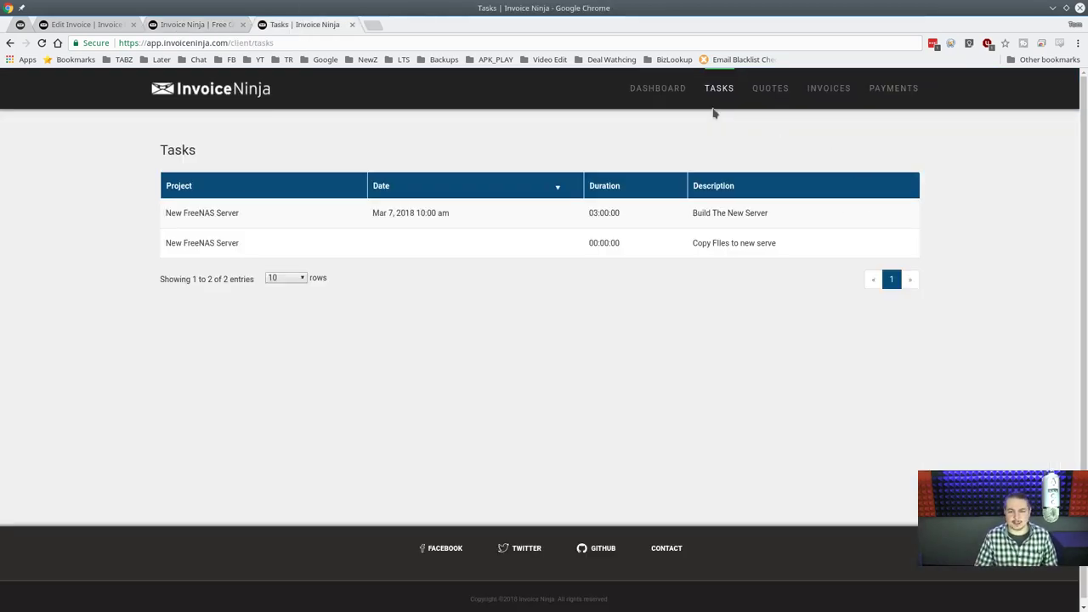
Close the portal tab and open the Backlog task 'Copy FIles to new serve' for editing.
key("ctrl+w")
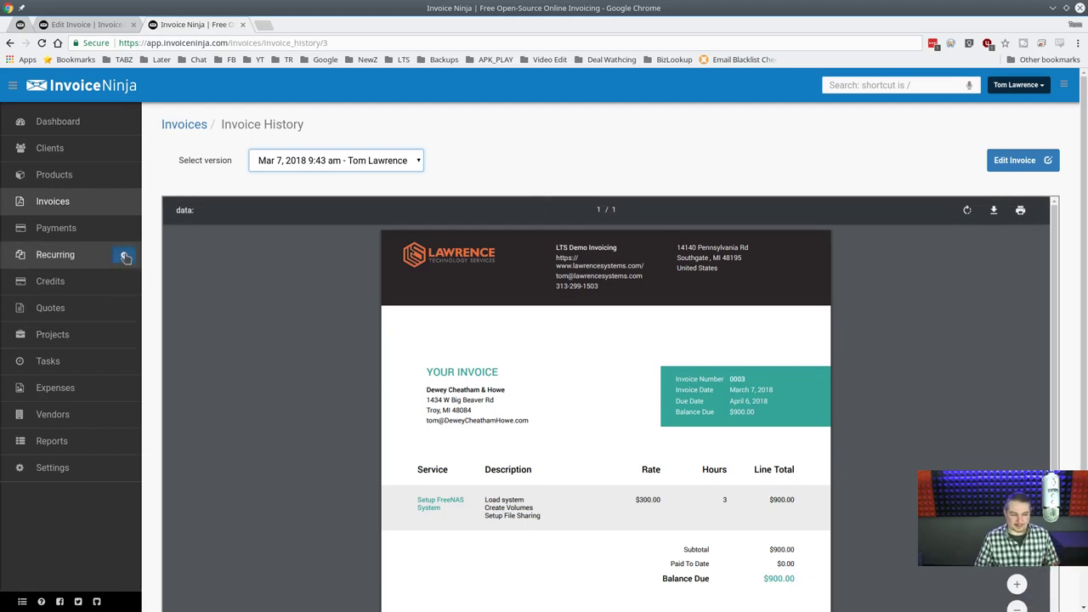
left_click(48, 361)
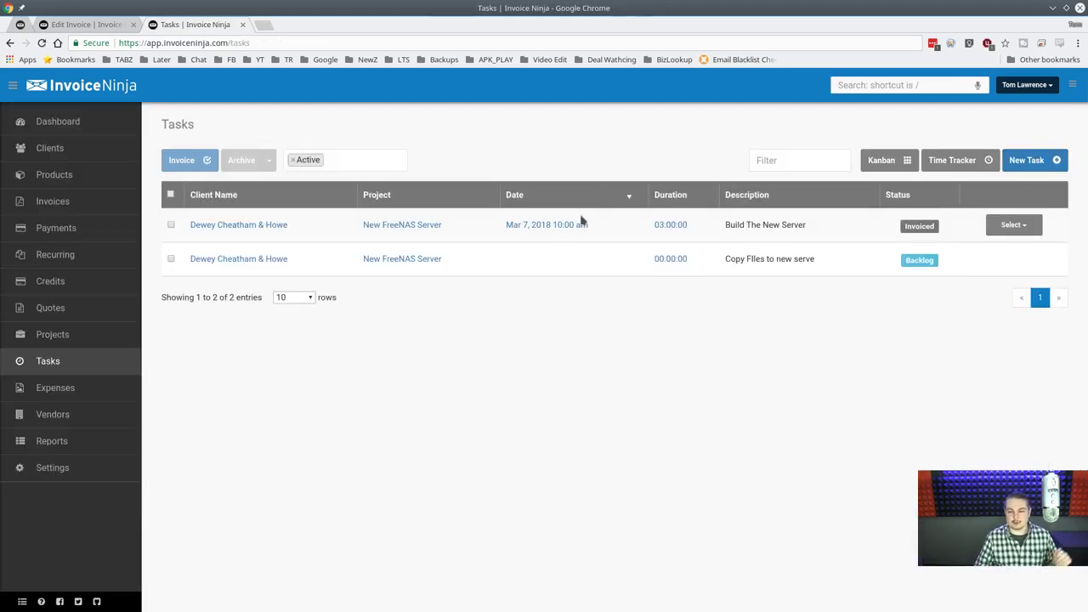
left_click(1033, 264)
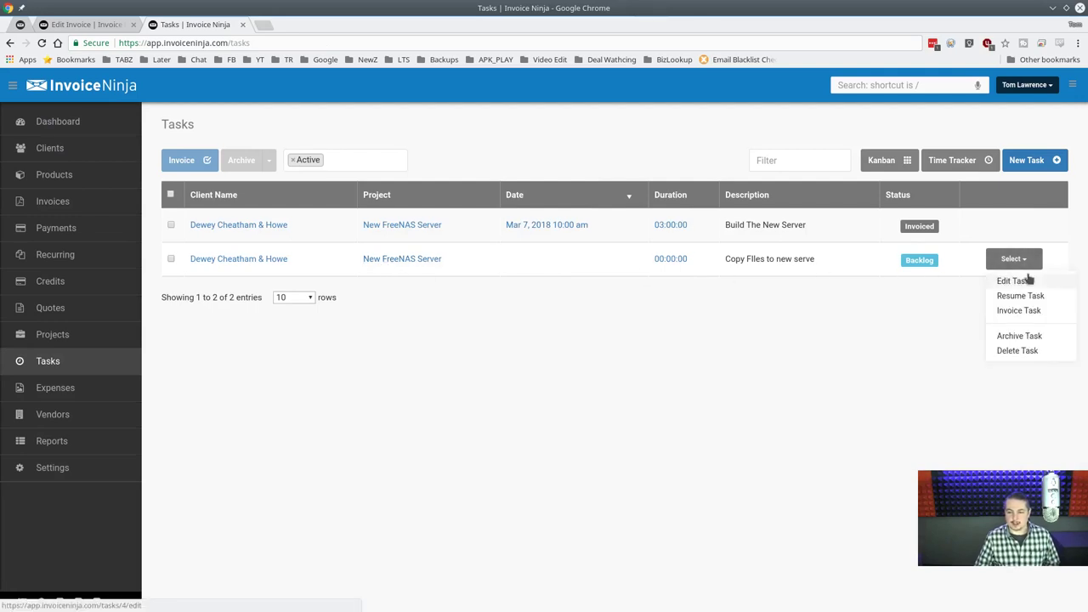
left_click(1028, 279)
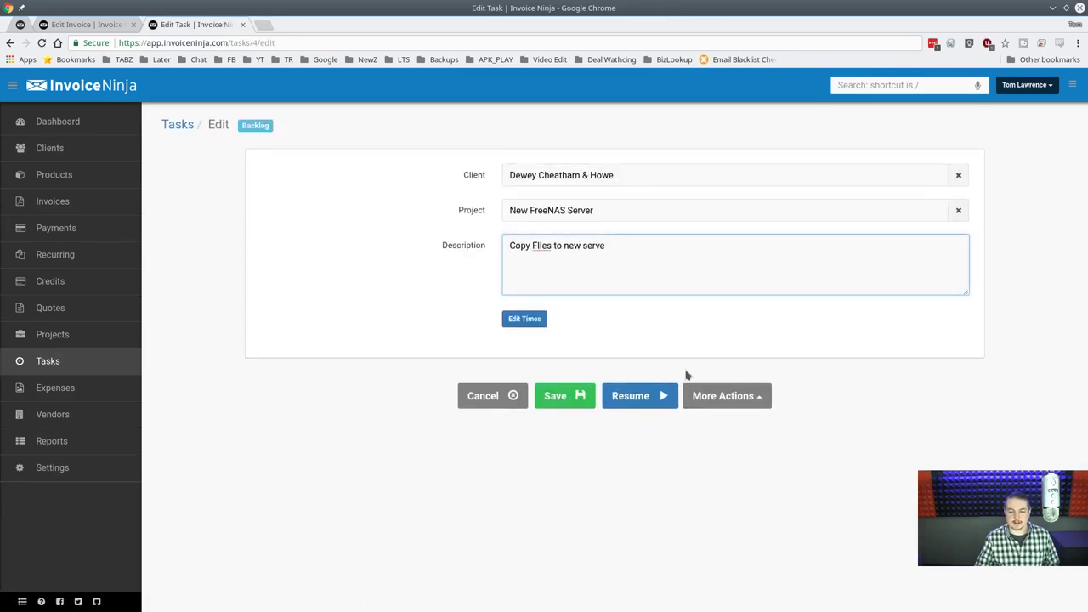
Start the copy-files task's timer and correct its description to 'Copy Files To New Server'.
left_click(646, 392)
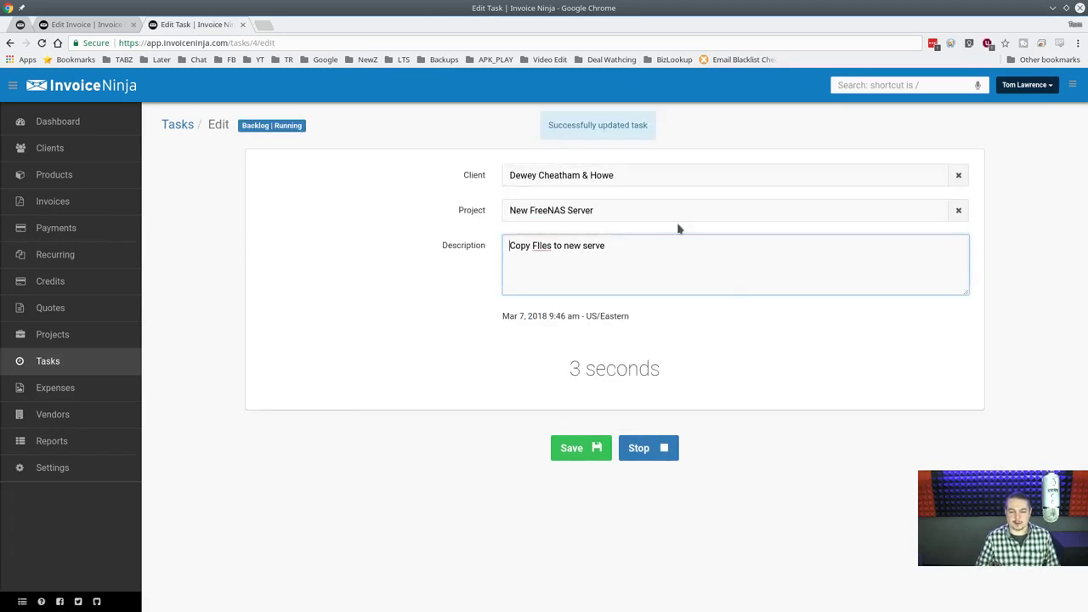
left_click(667, 277)
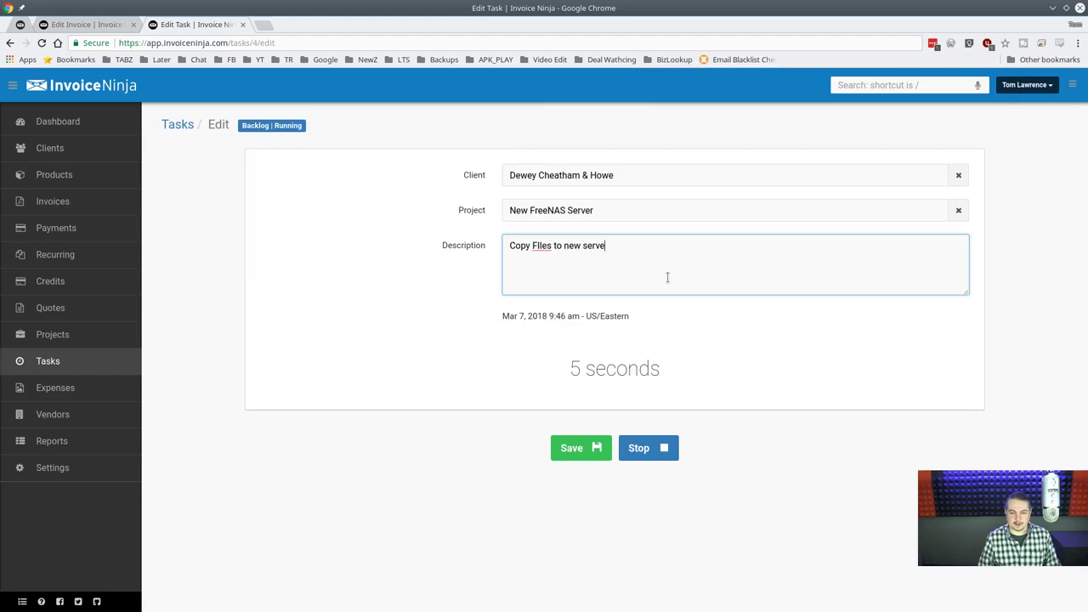
key("ctrl+shift+Left")
key("ctrl+shift+Left")
key("ctrl+shift+Left")
key("ctrl+shift+Left")
type("Files")
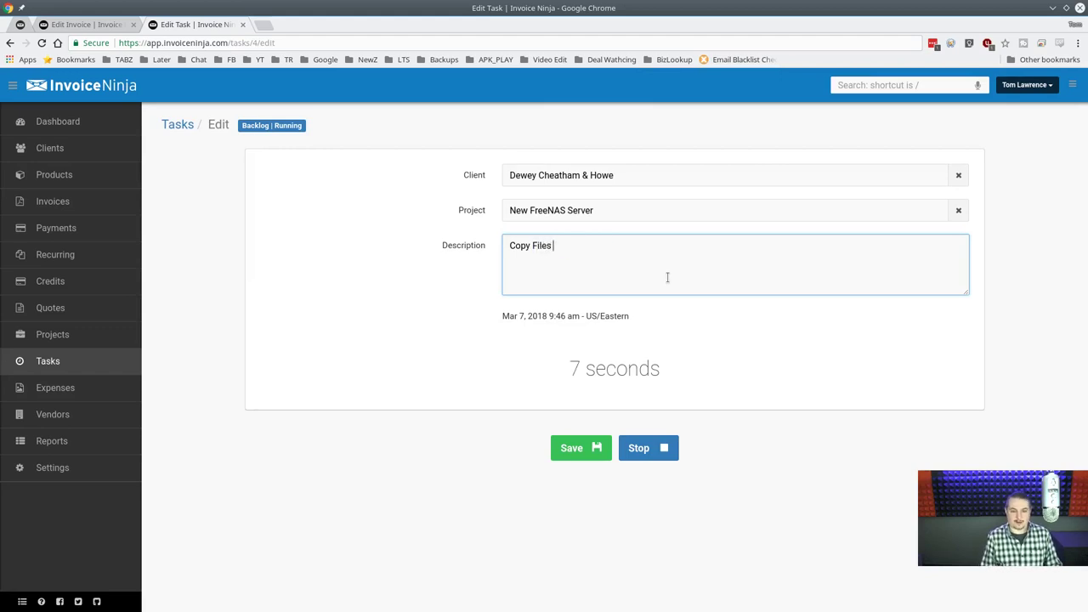
type(" To New Ser")
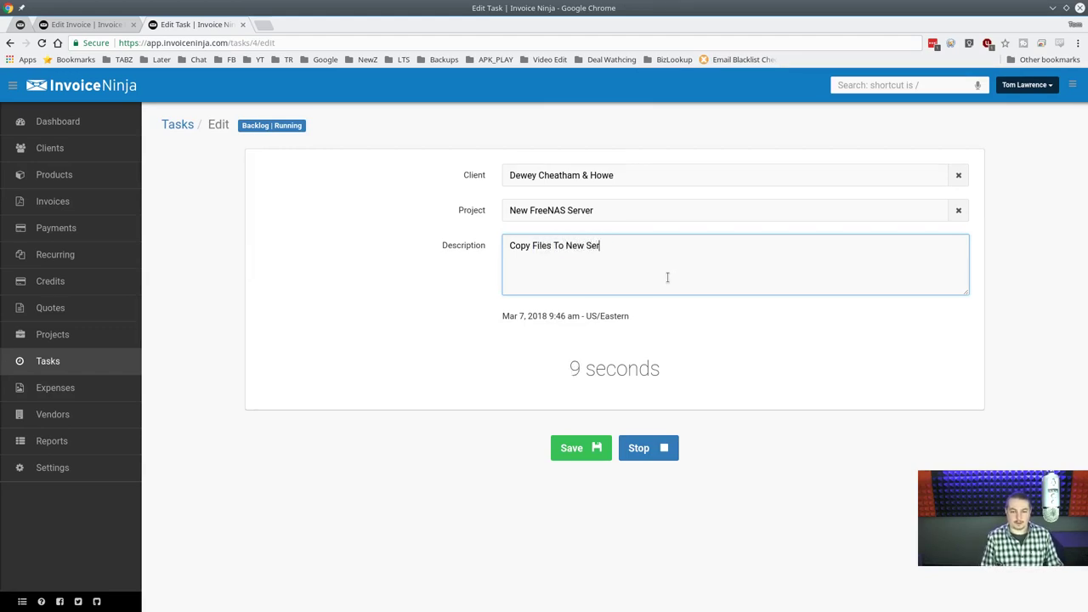
type("ver")
left_click(755, 406)
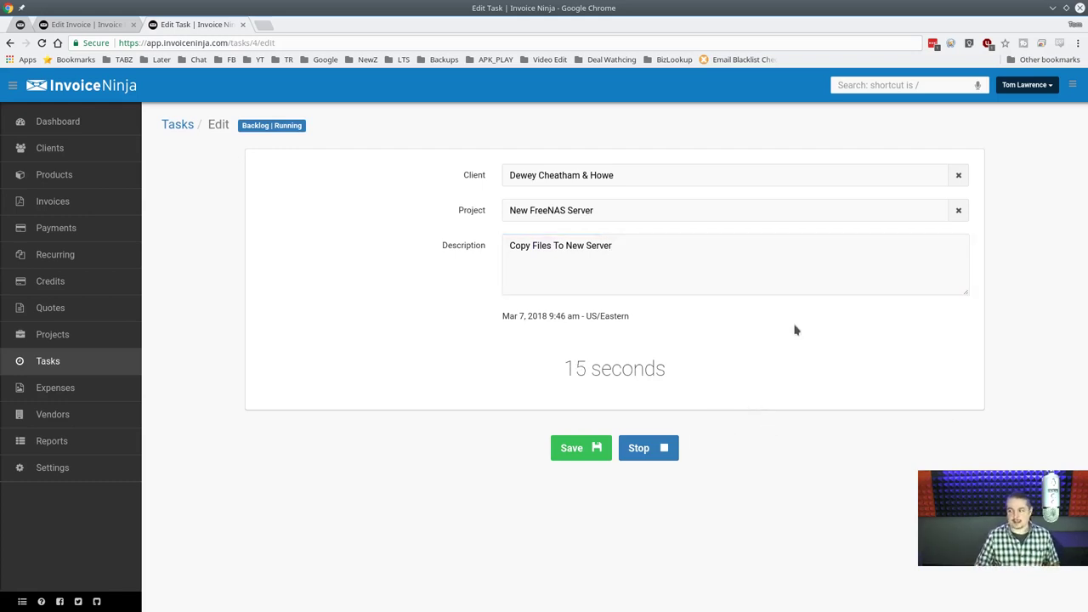
left_click(666, 255)
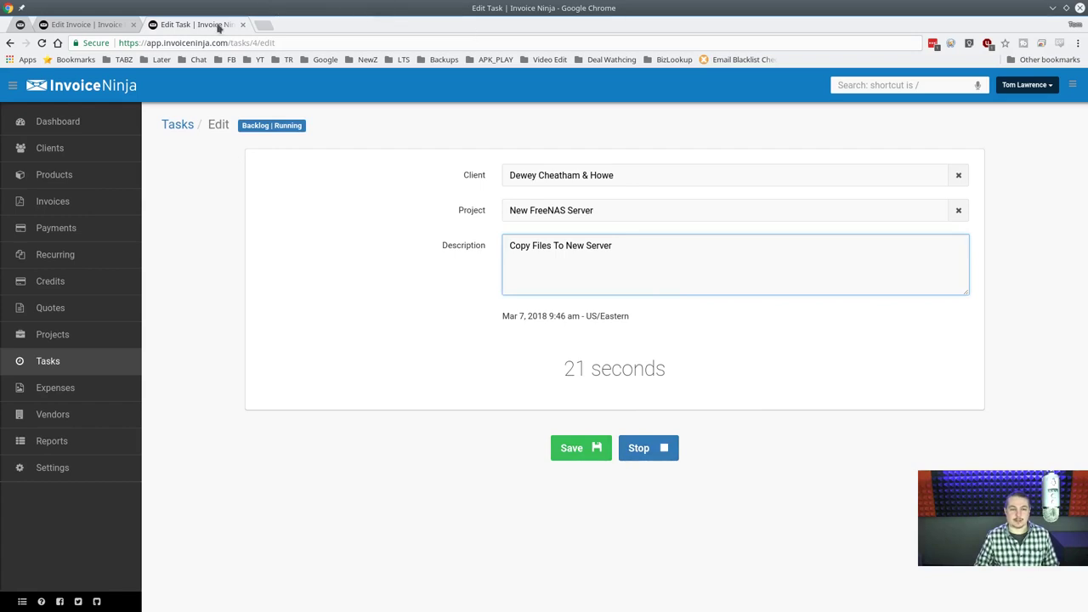
Stay on the page, save the corrected task, and return to the Tasks list.
left_click(187, 127)
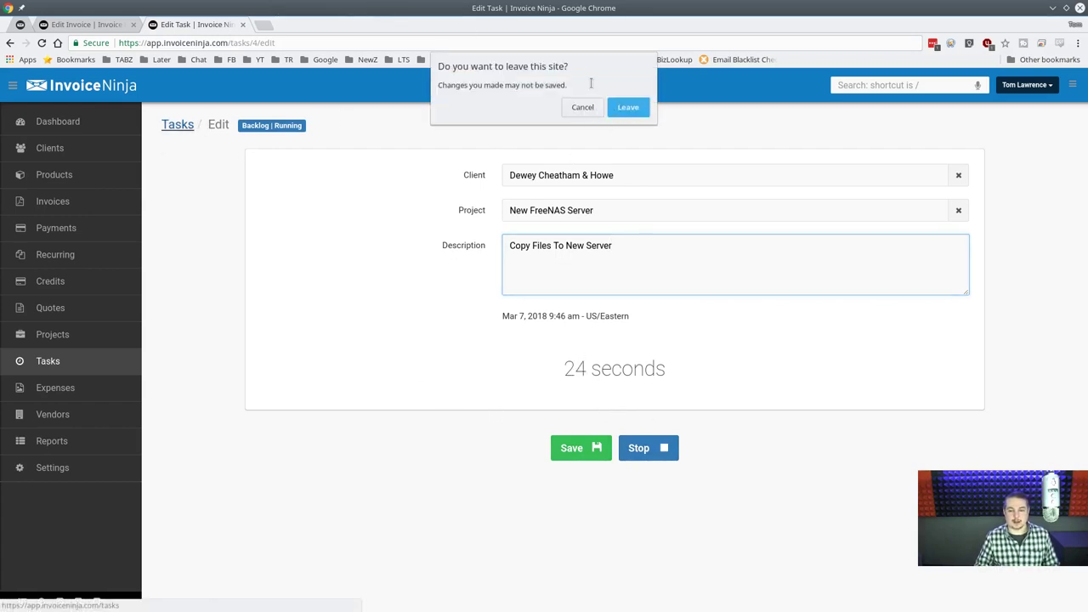
left_click(583, 107)
left_click(573, 448)
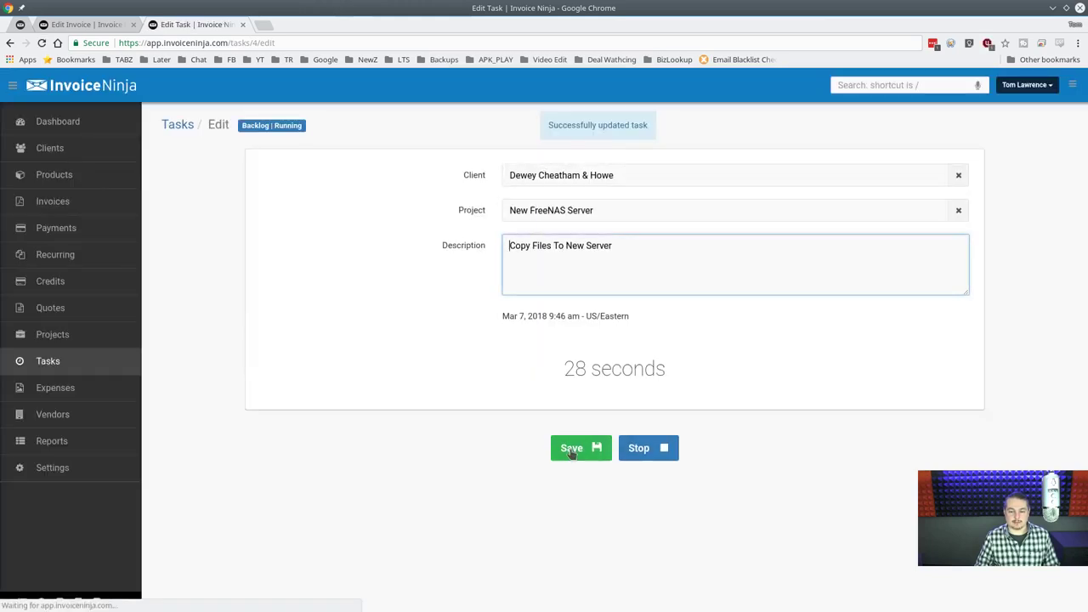
left_click(47, 362)
mouse_move(915, 265)
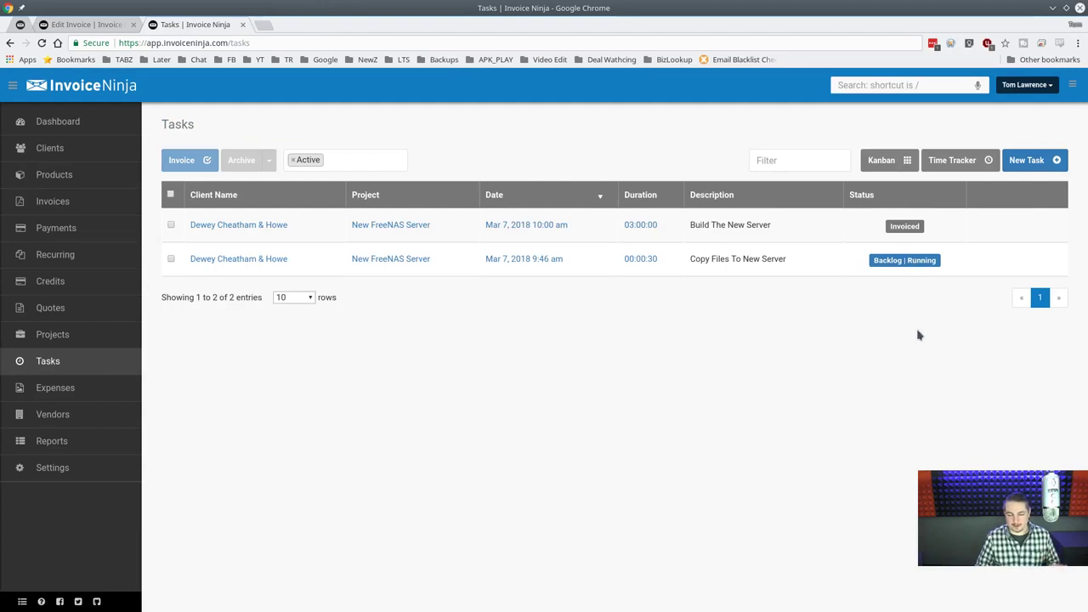
mouse_move(834, 268)
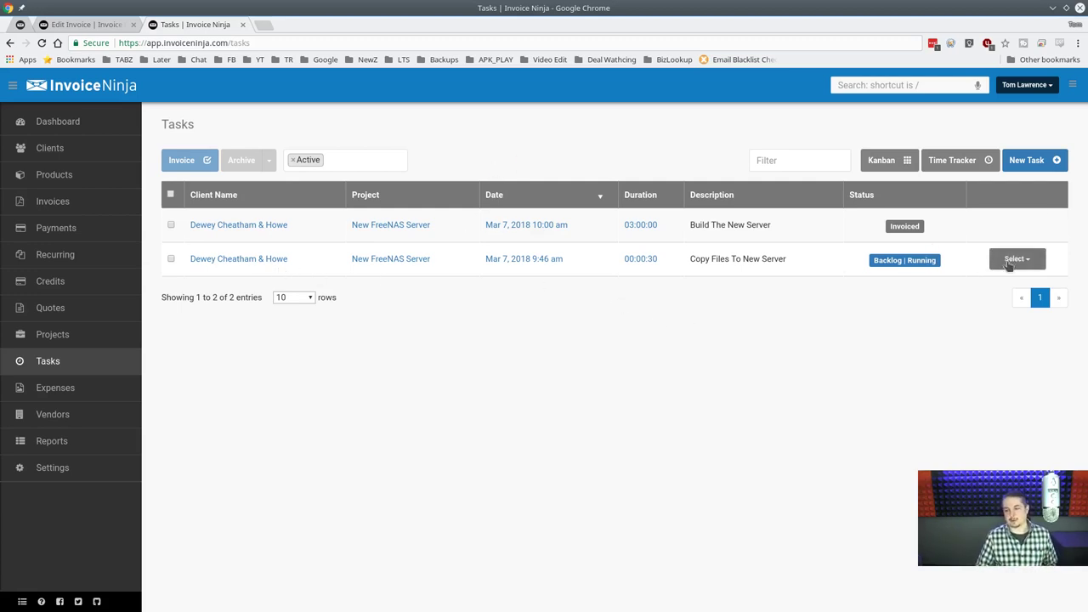
Open the Time Tracker, reposition it, and stop the running copy-files task.
left_click(956, 162)
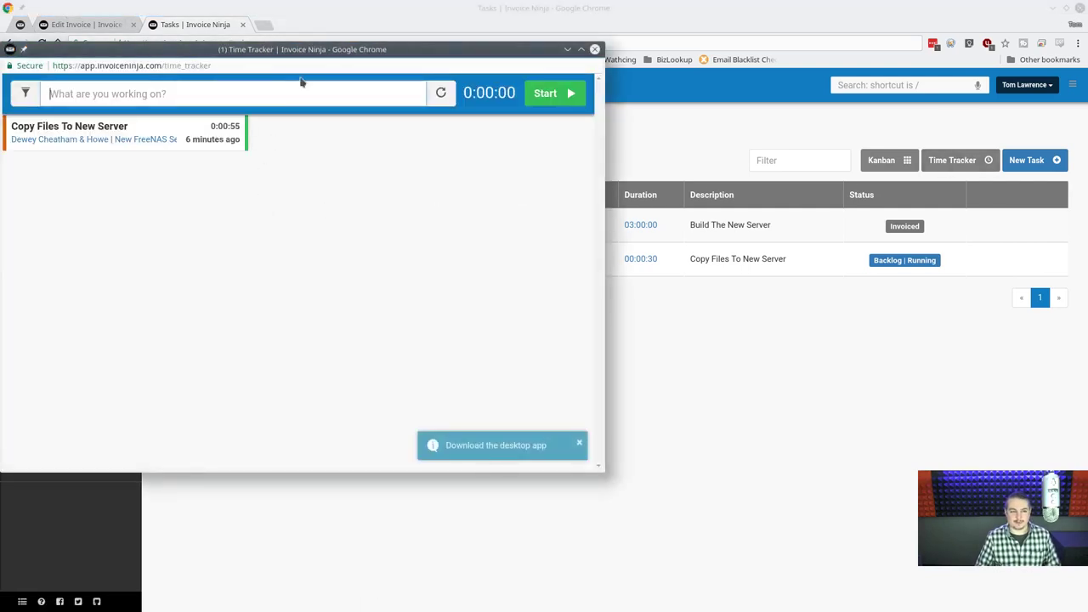
left_click_drag(329, 53, 365, 119)
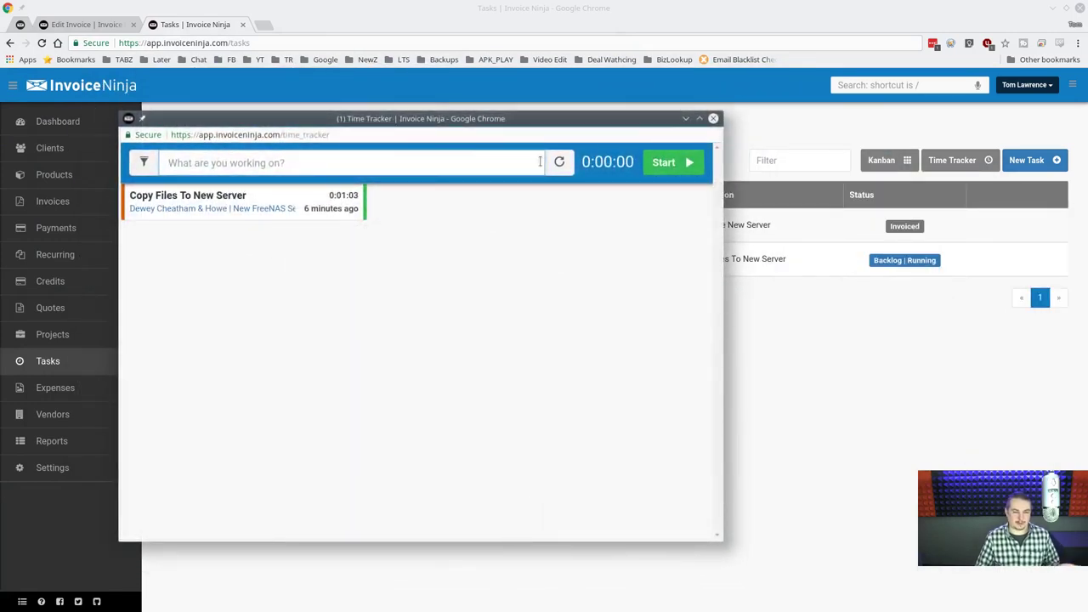
left_click_drag(544, 126, 643, 119)
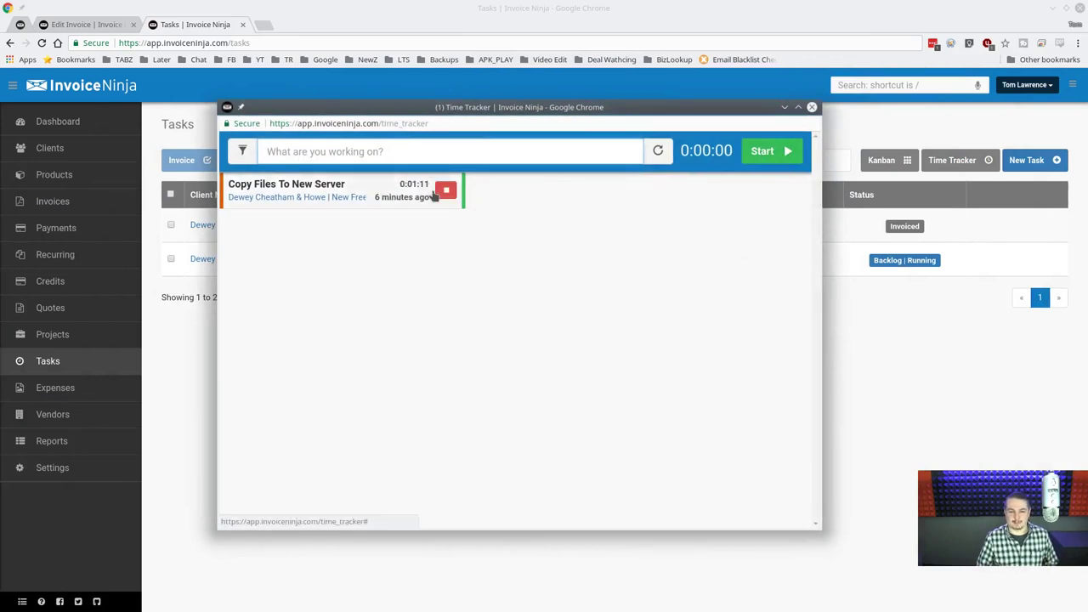
left_click(445, 190)
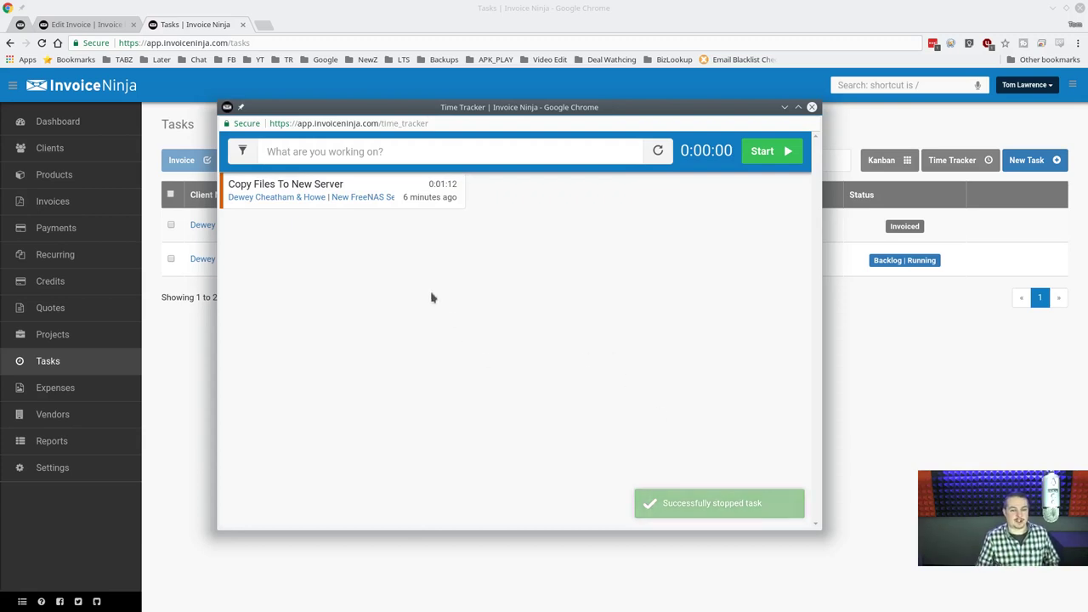
Filter the tracker to New FreeNAS Server, rerun and stop the task at 0:01:23, then close it.
left_click(346, 198)
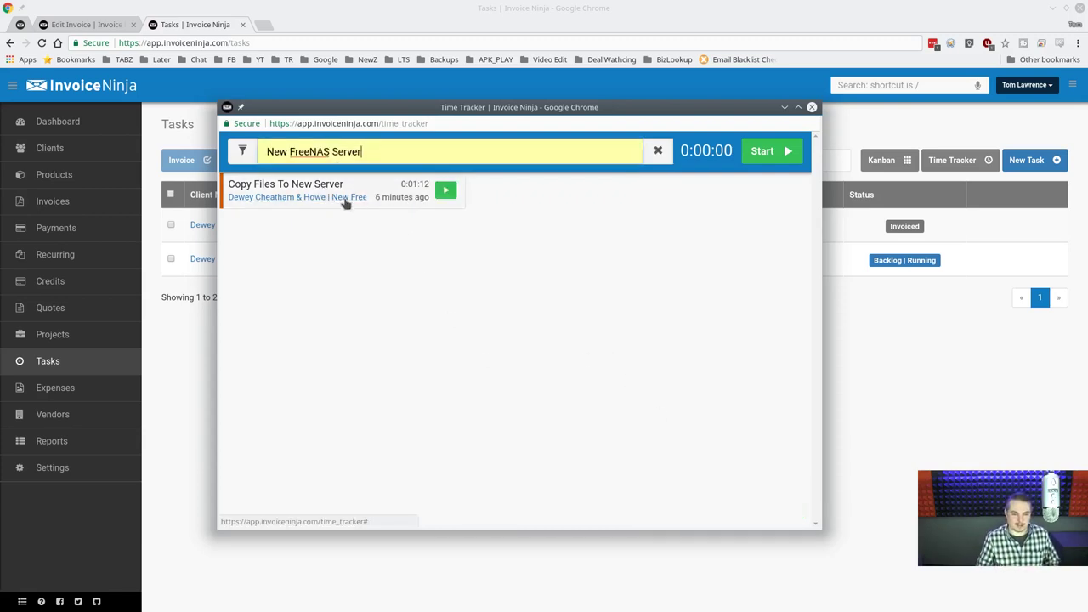
left_click(445, 190)
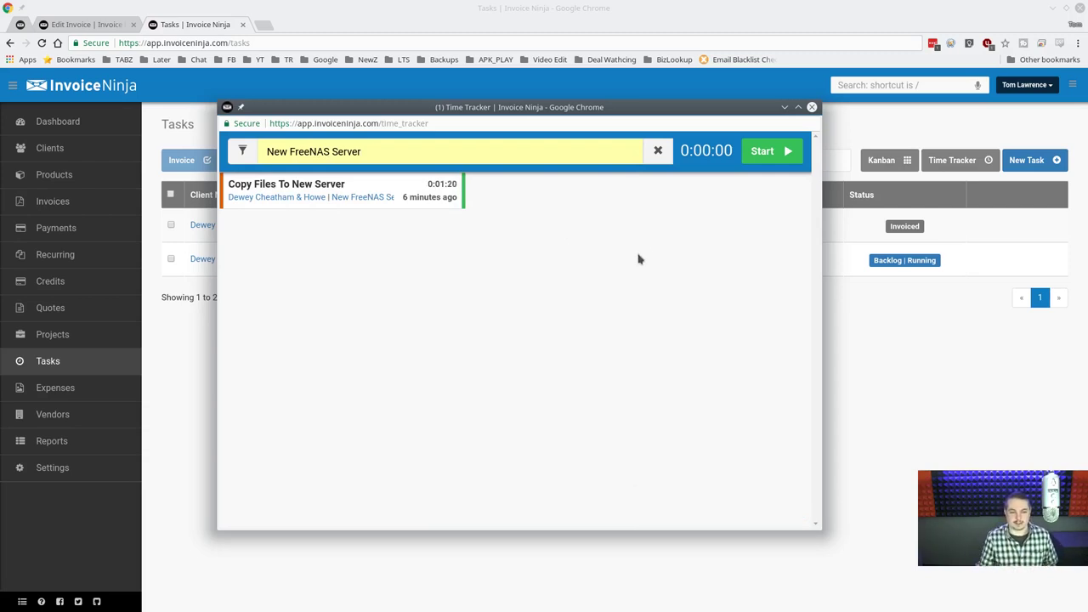
left_click(520, 140)
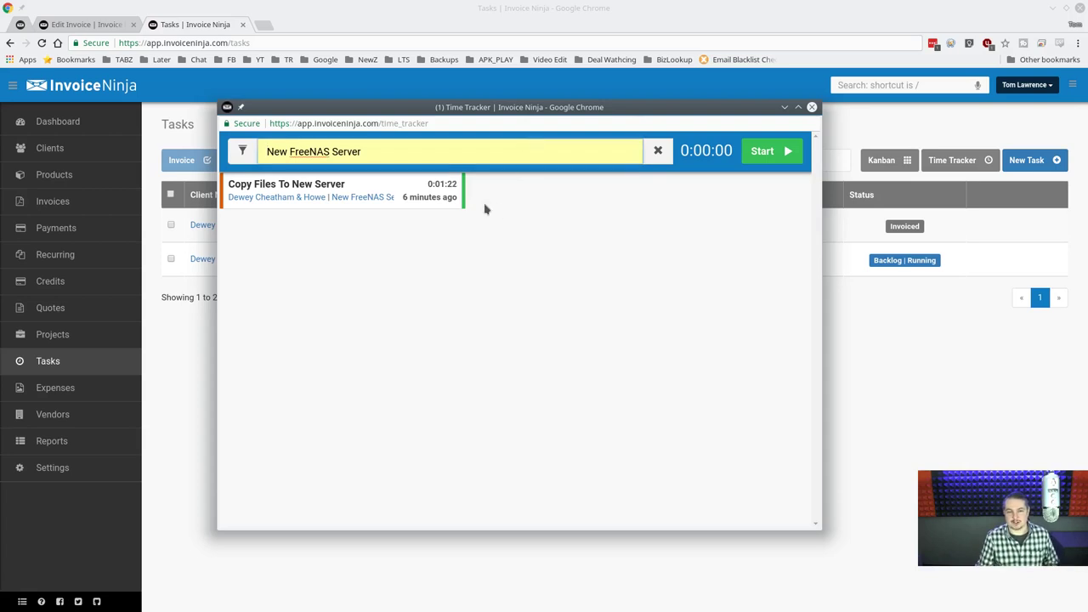
left_click(445, 190)
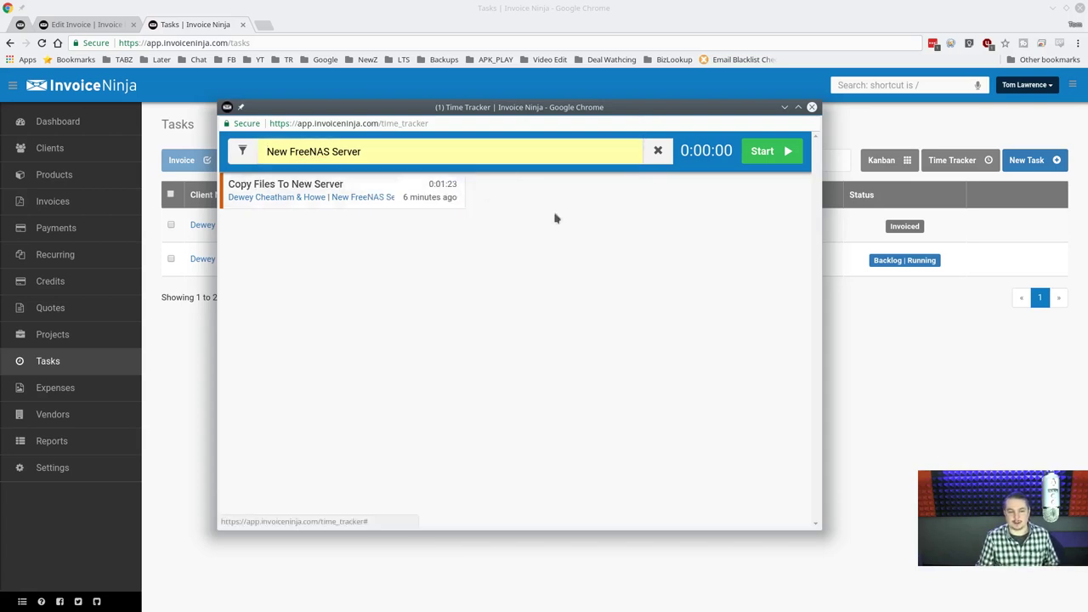
left_click(811, 109)
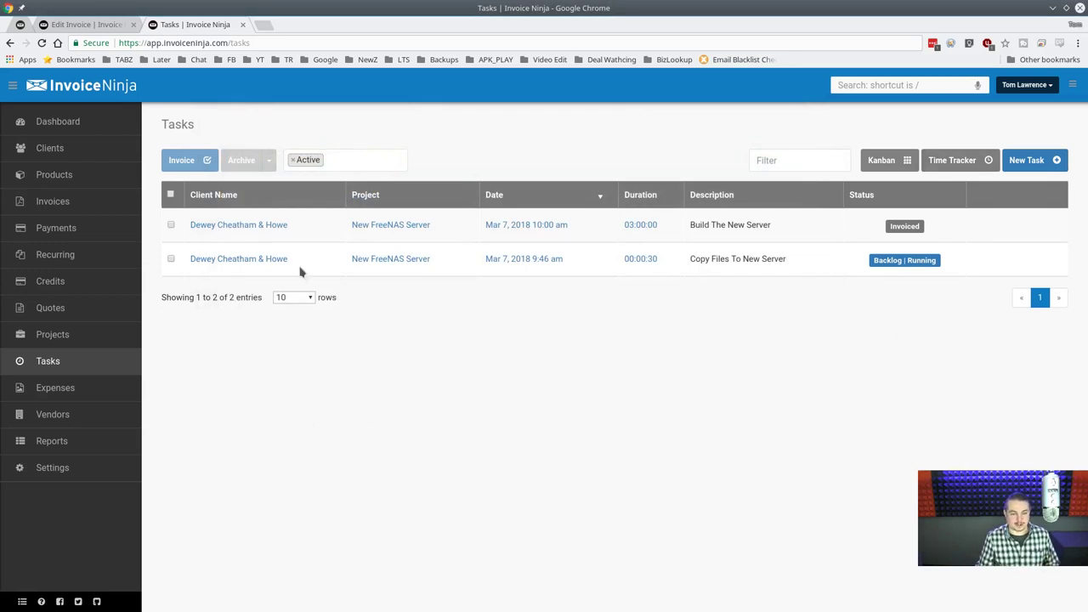
Reopen Copy Files To New Server from its 00:01:23 duration, resume the timer briefly and stop it.
left_click(51, 362)
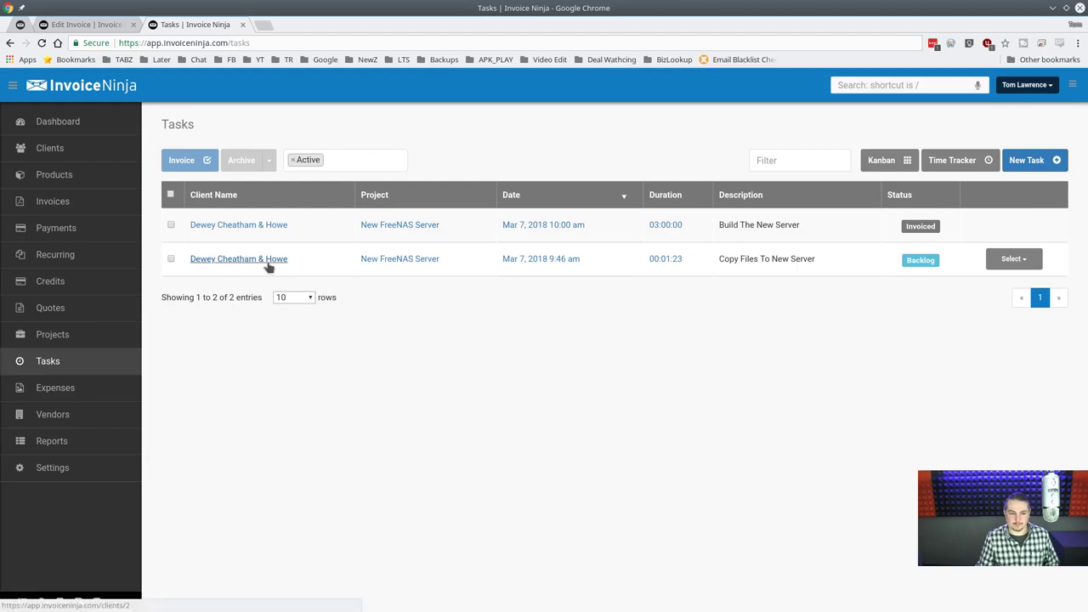
left_click(661, 260)
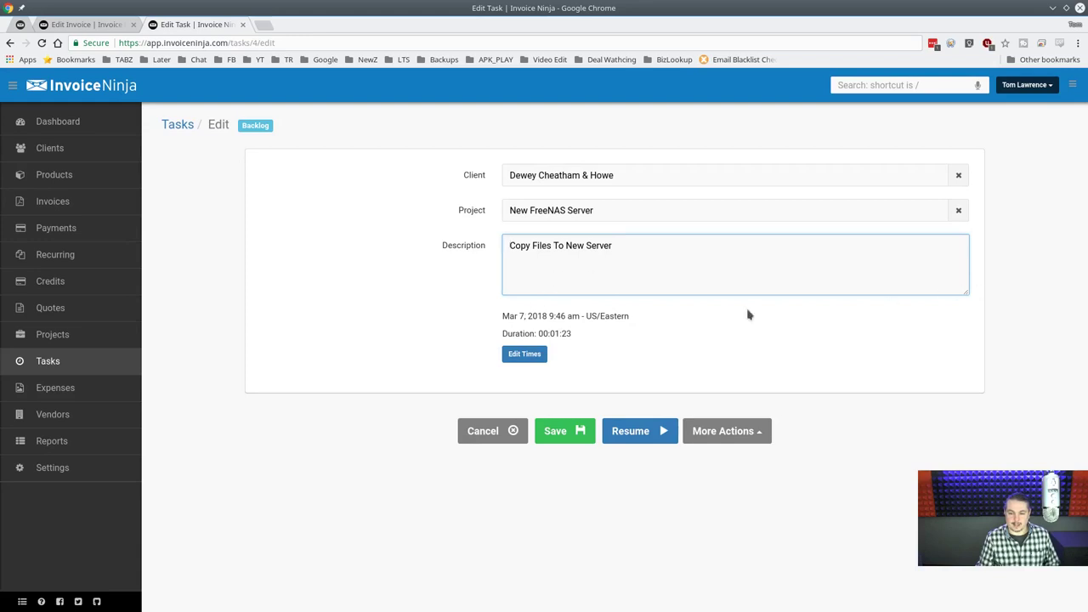
left_click(633, 441)
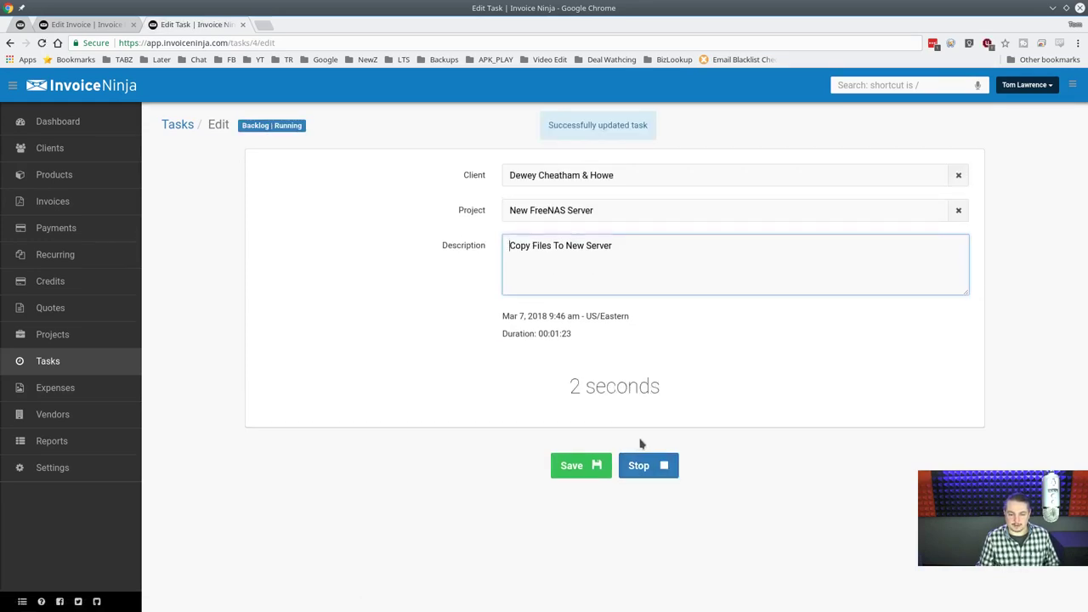
left_click(639, 469)
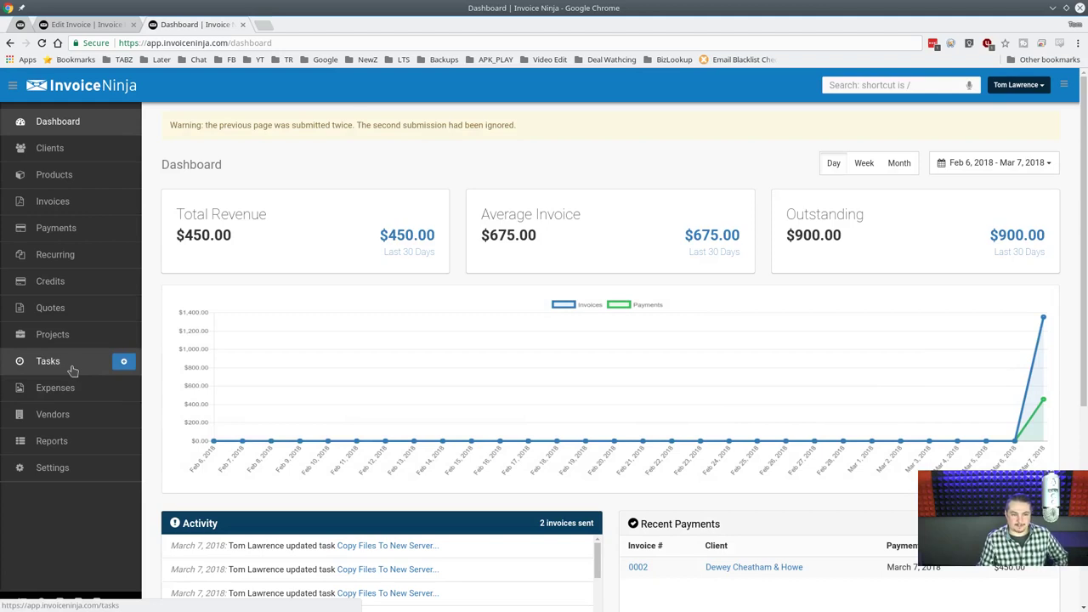
Close the old Edit Invoice tab, open Copy Files To New Server at 00:01:27, and show its actions.
left_click(72, 371)
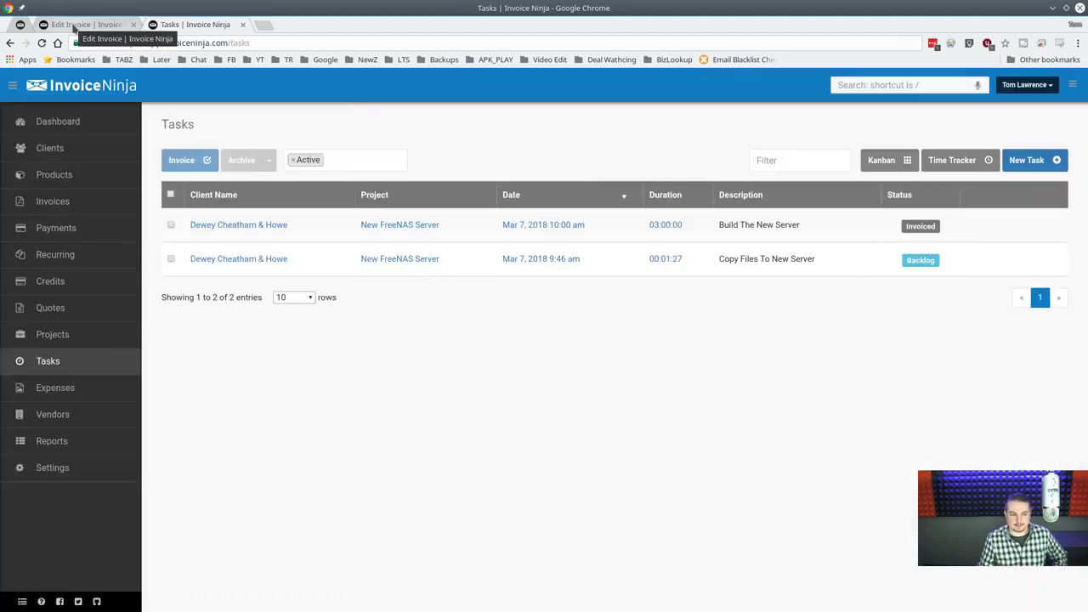
middle_click(78, 24)
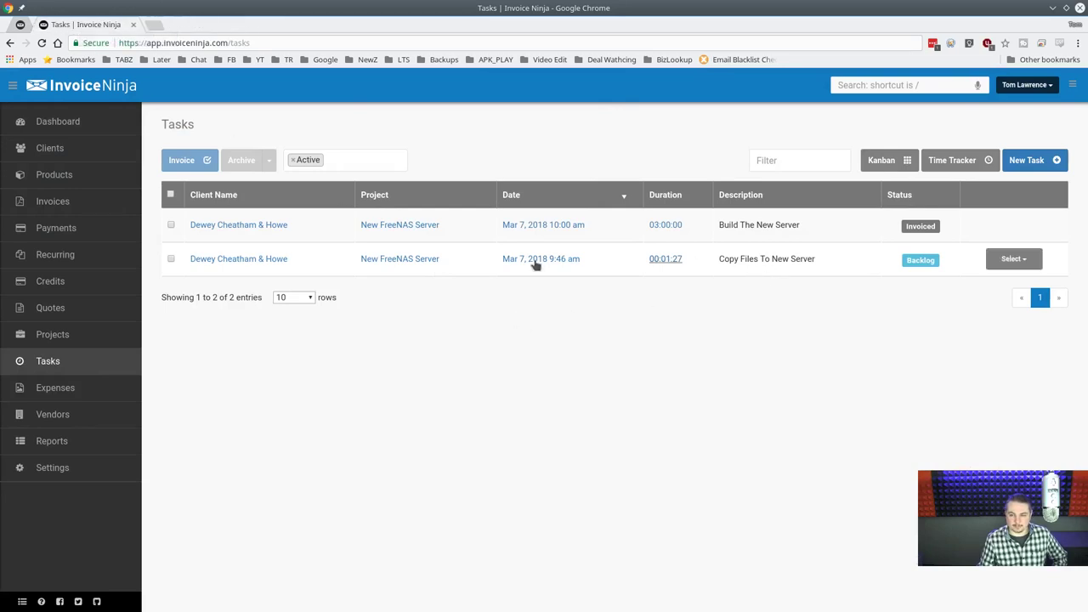
left_click(228, 259)
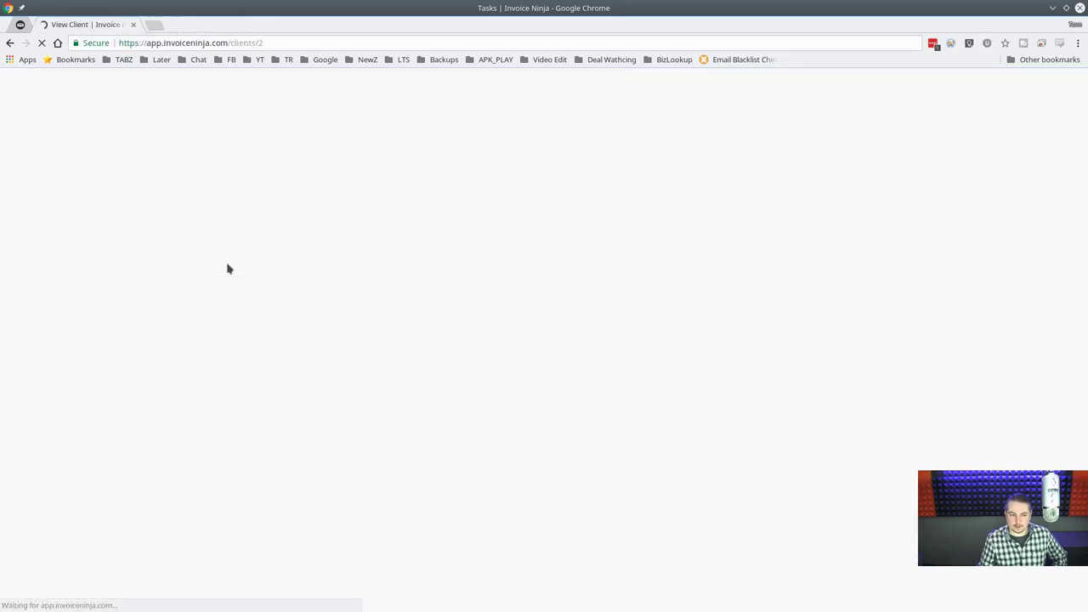
key("alt+Left")
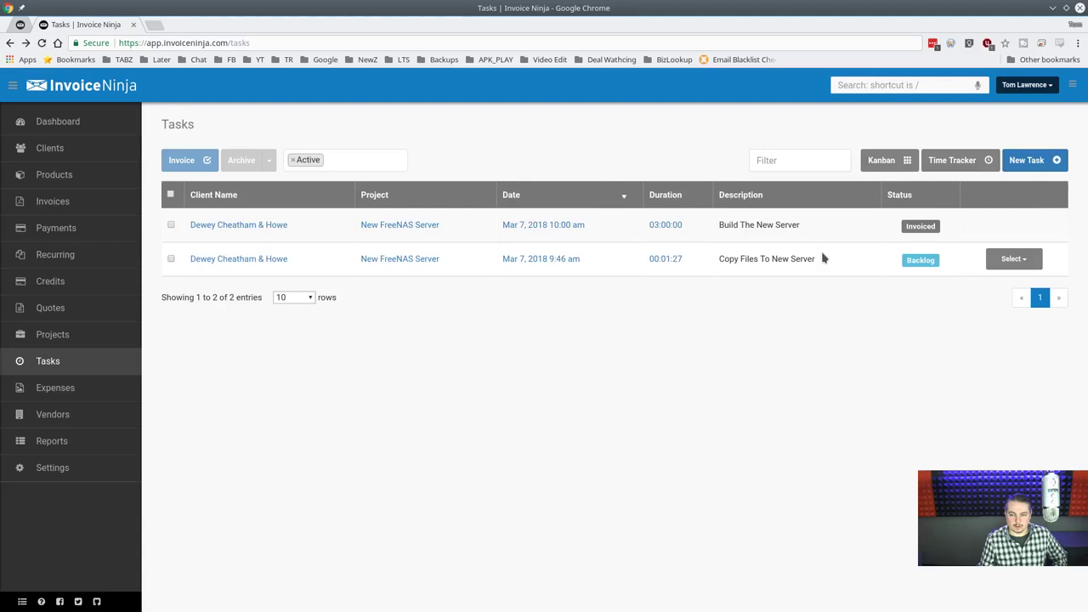
left_click(678, 262)
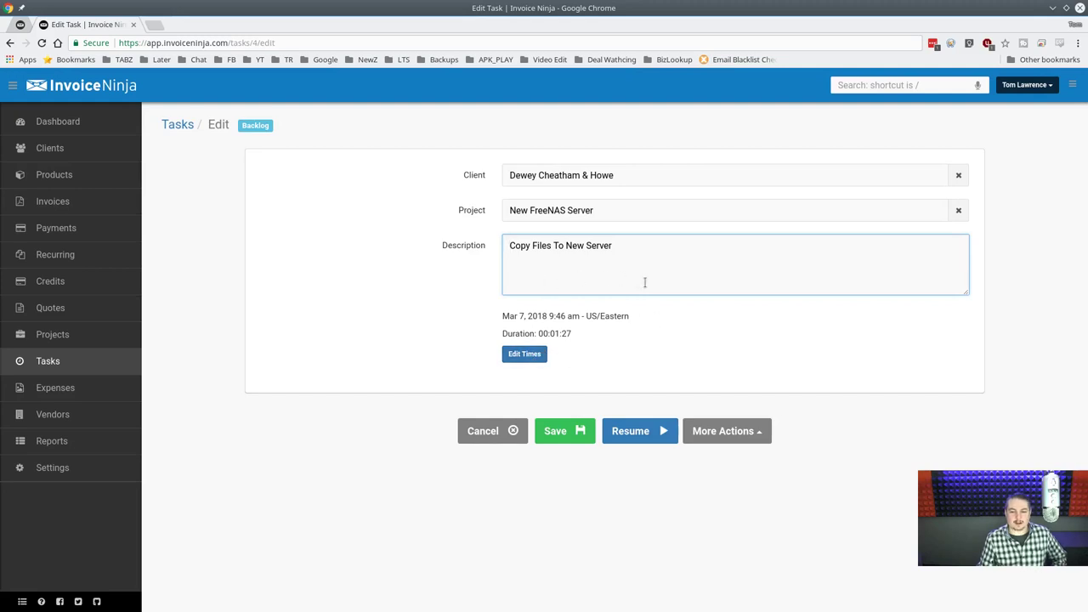
left_click(736, 432)
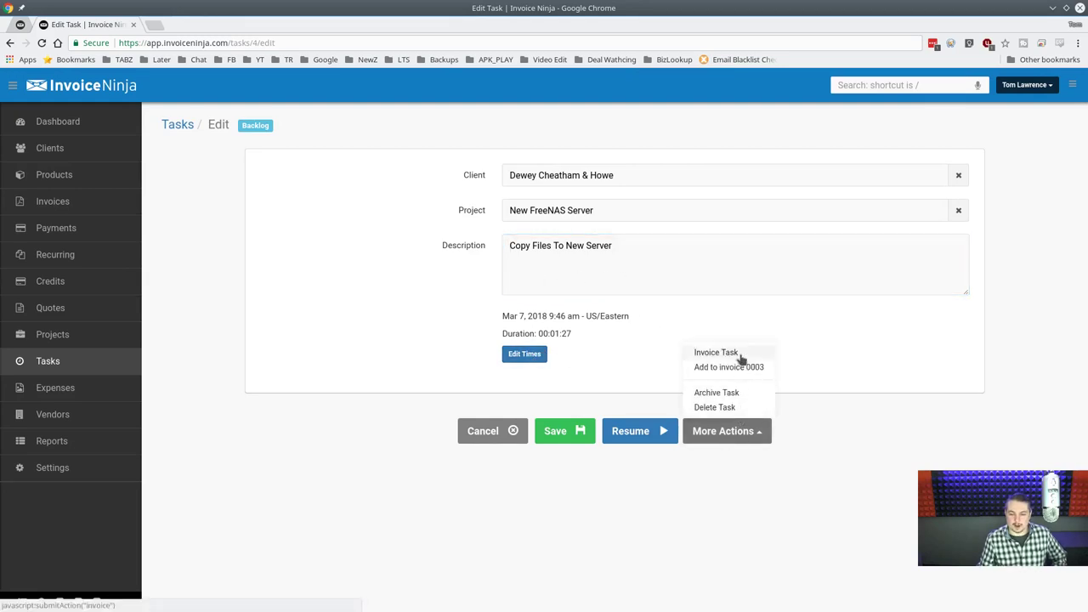
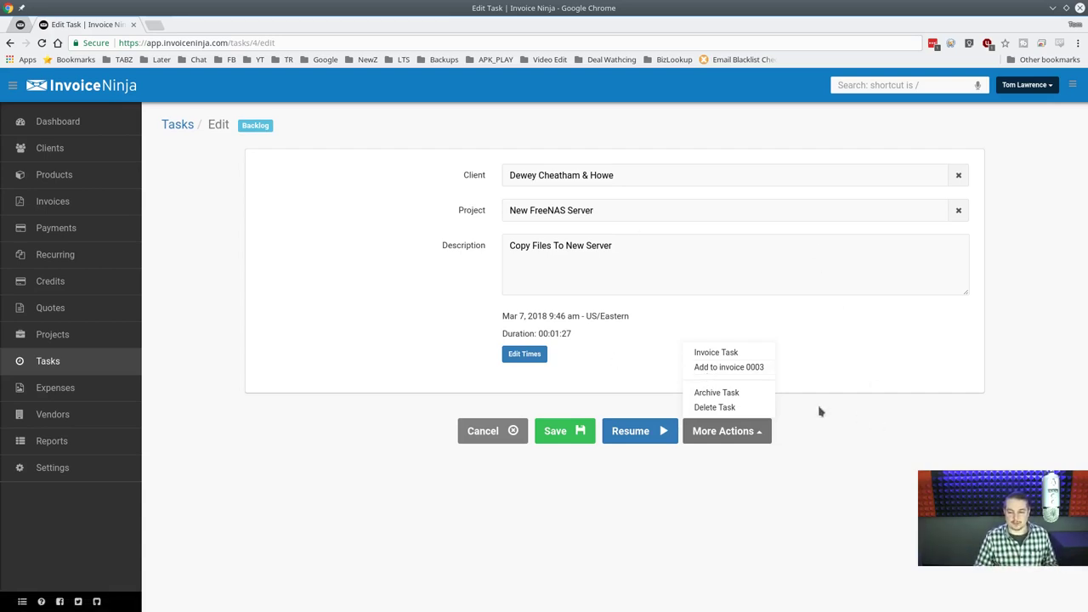
Add the Copy Files To New Server task to invoice 0003 as a $2.00 line and save at $902.00.
left_click(759, 369)
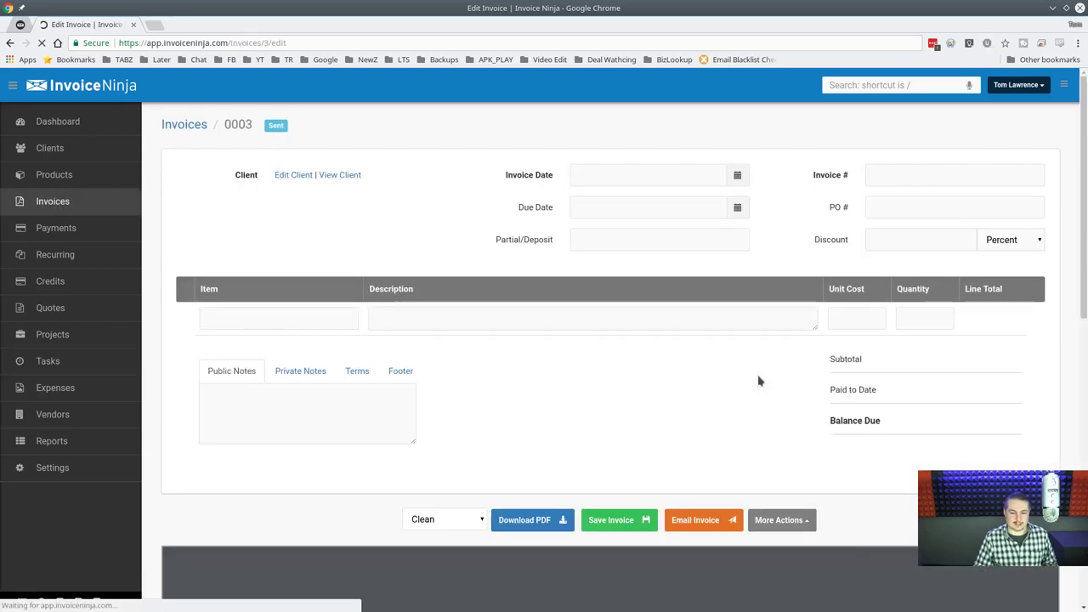
left_click_drag(747, 388, 748, 563)
left_click(579, 445)
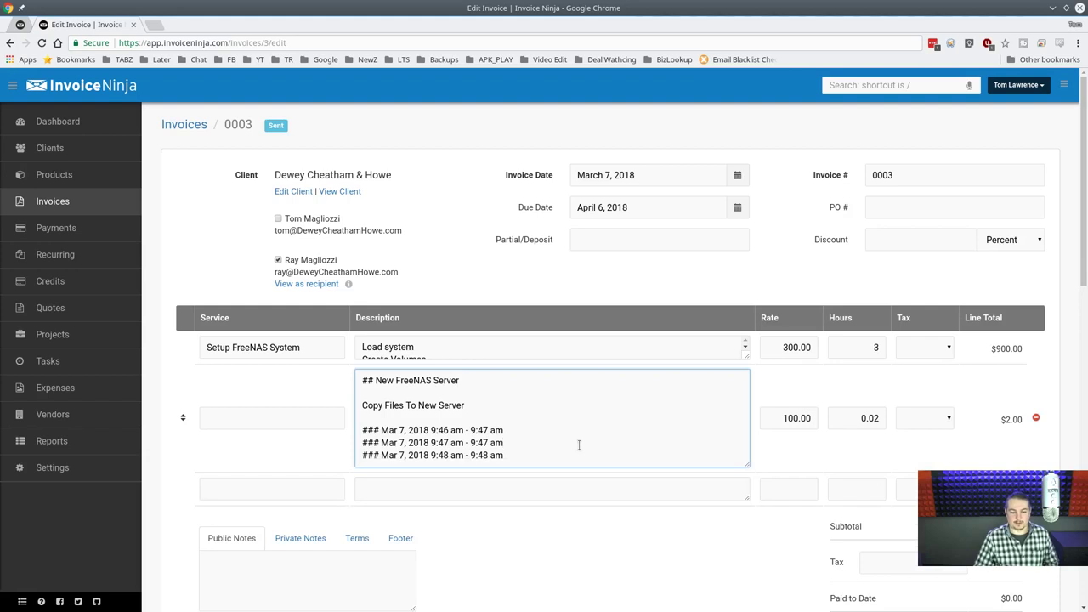
scroll(564, 427, "down", 1)
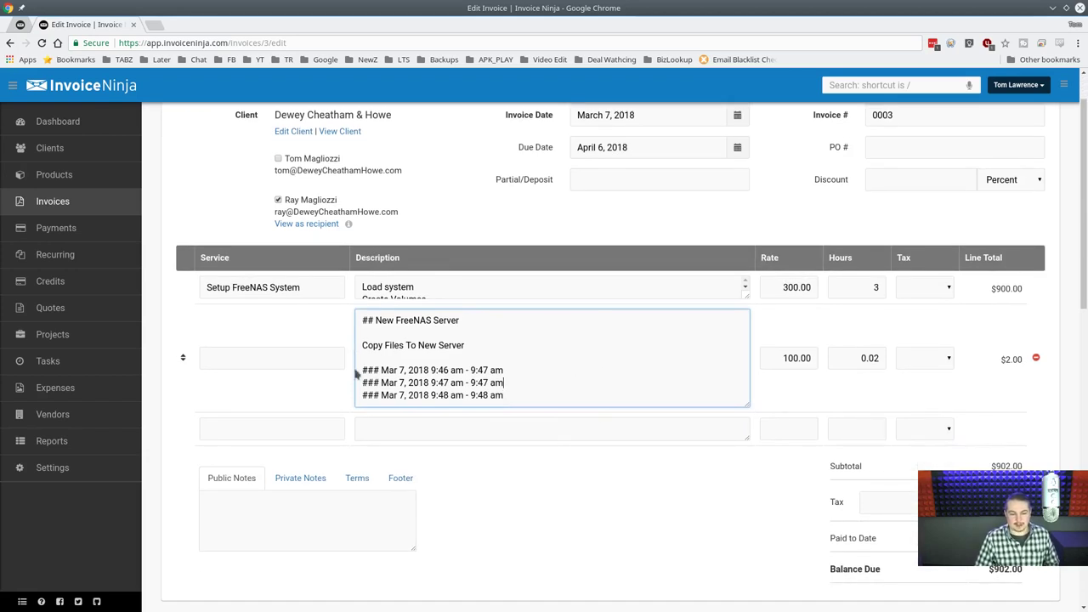
scroll(703, 496, "down", 3)
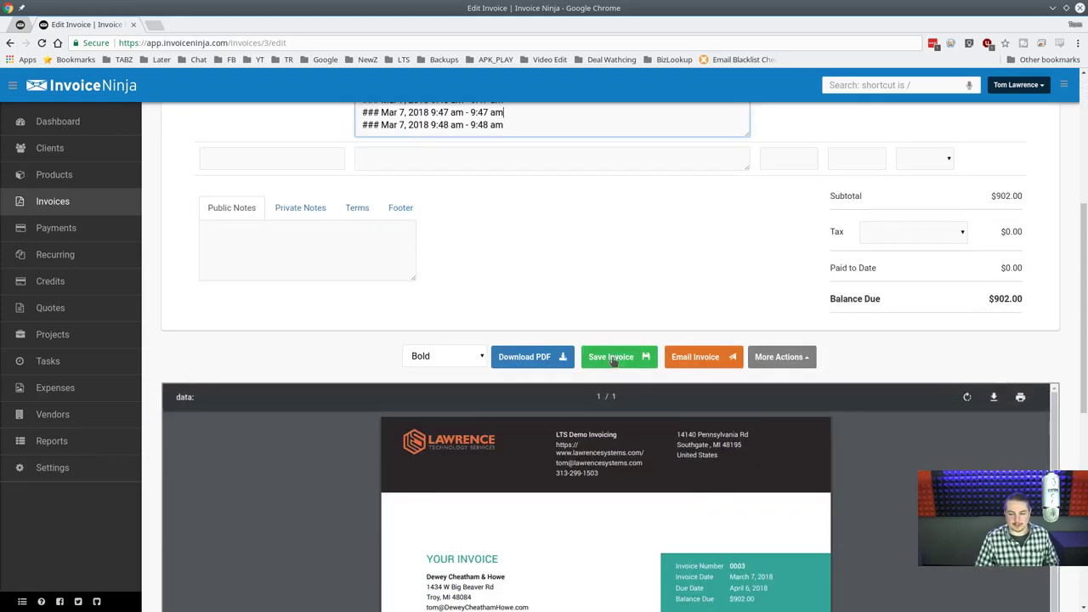
left_click(612, 357)
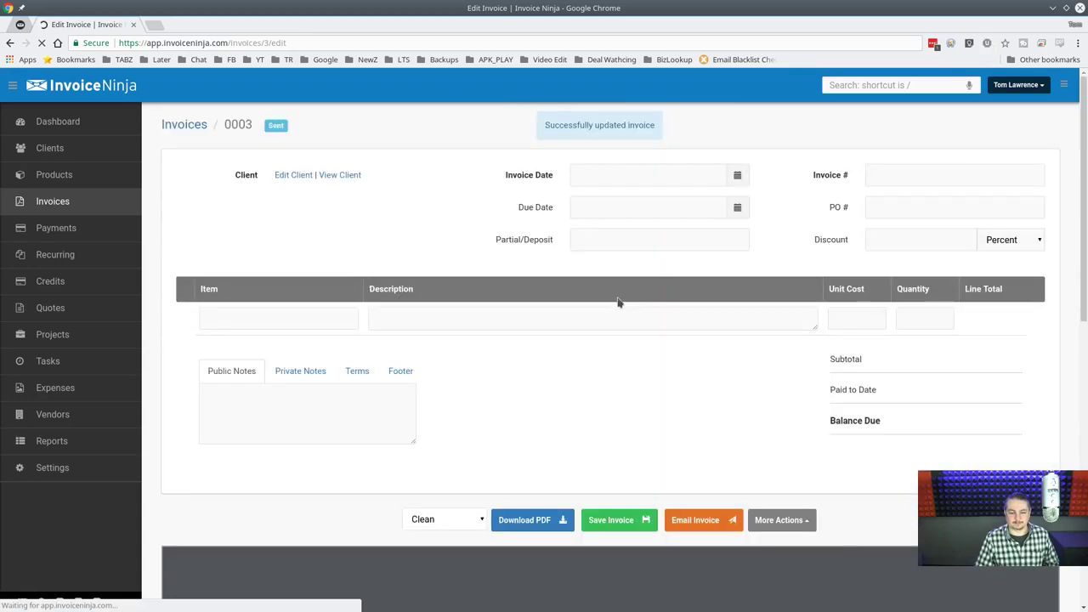
scroll(182, 442, "down", 4)
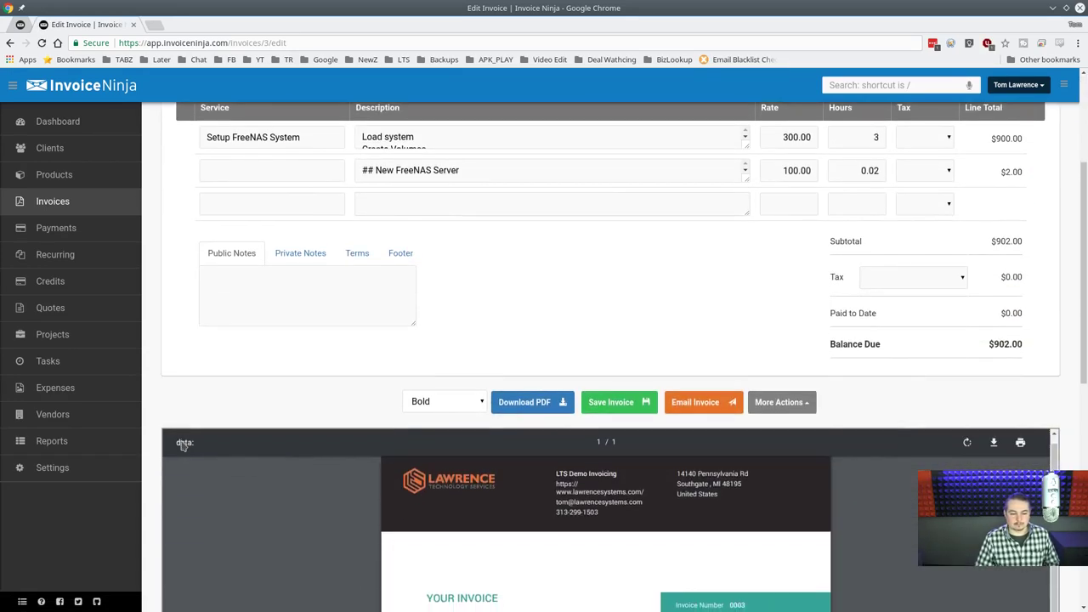
scroll(141, 493, "down", 2)
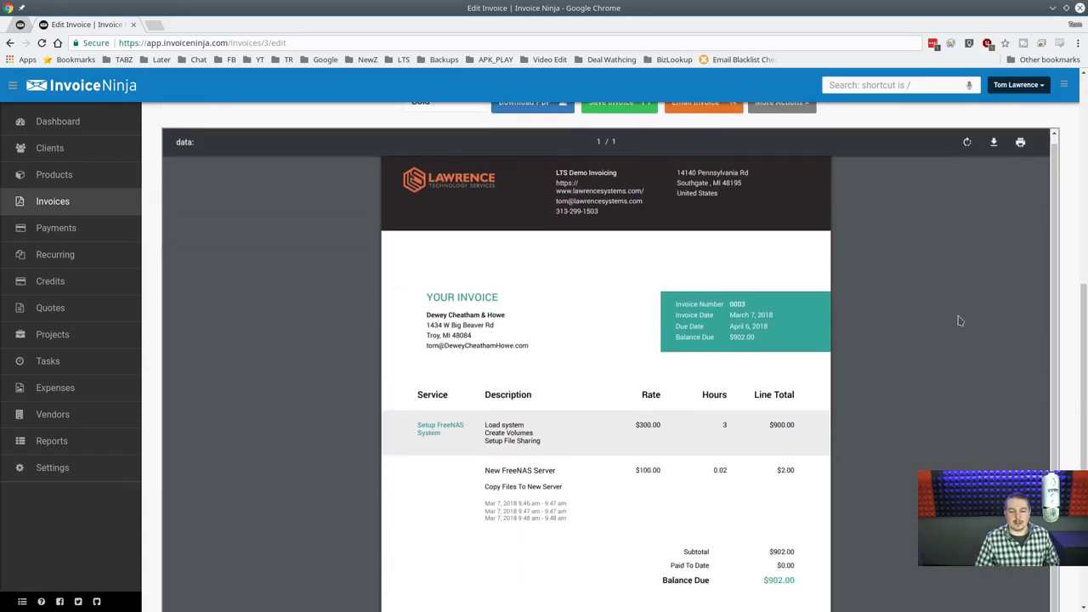
scroll(1084, 434, "up", 5)
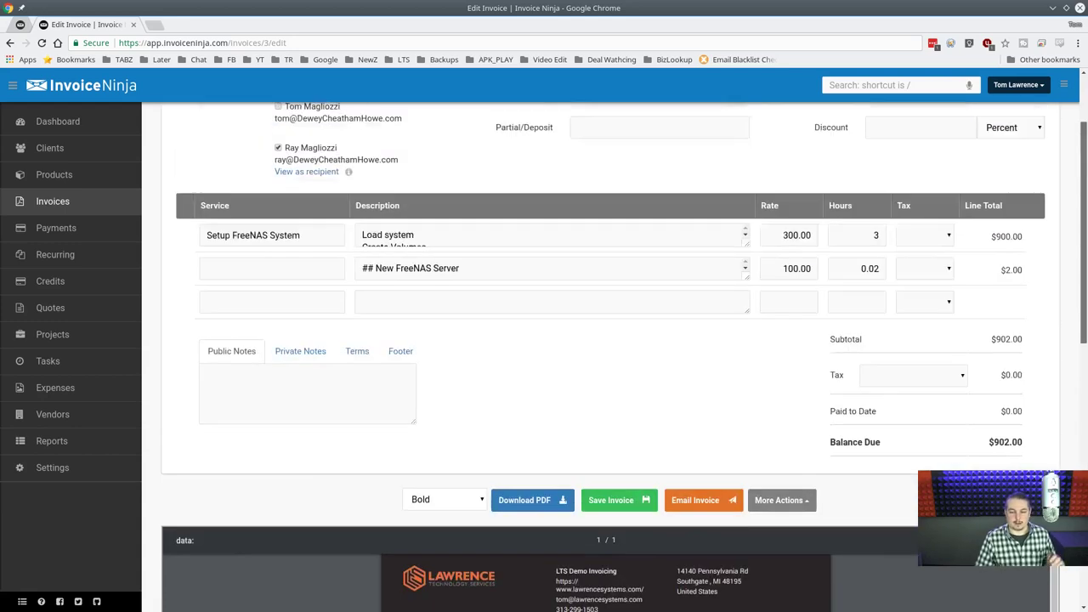
scroll(1084, 429, "down", 5)
scroll(605, 357, "down", 1)
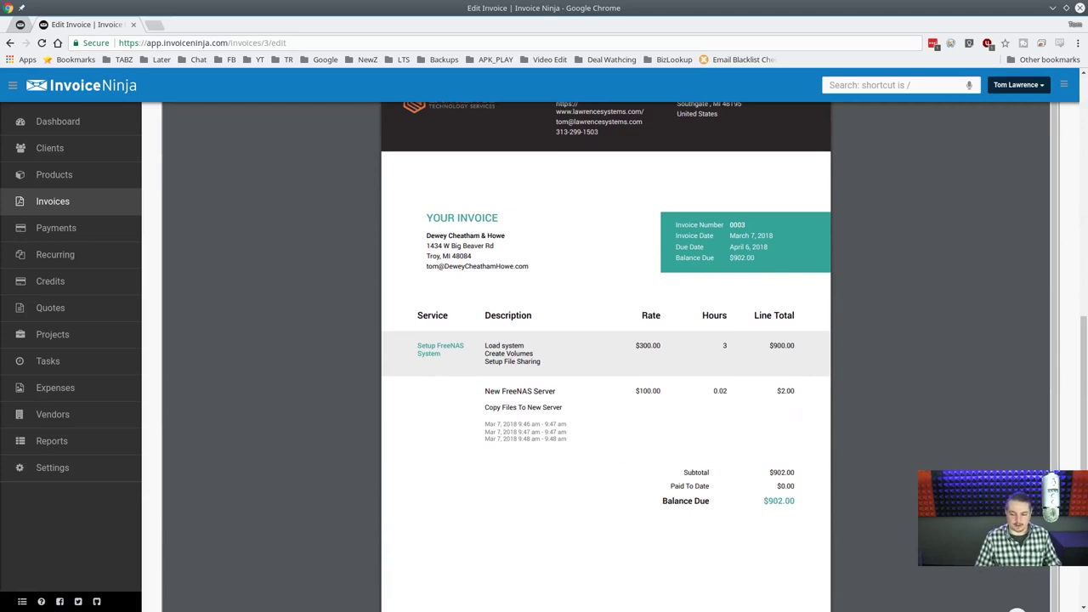
scroll(740, 267, "up", 5)
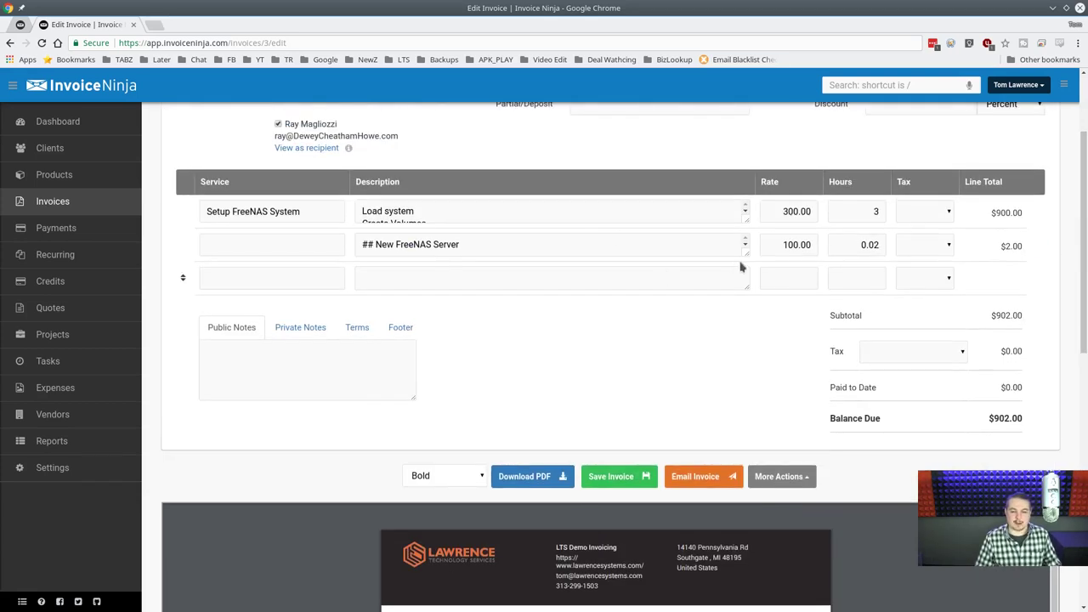
Wrap the Copy Files To New Server description line in ** for bold, save, and review the preview.
left_click(747, 245)
left_click(539, 282)
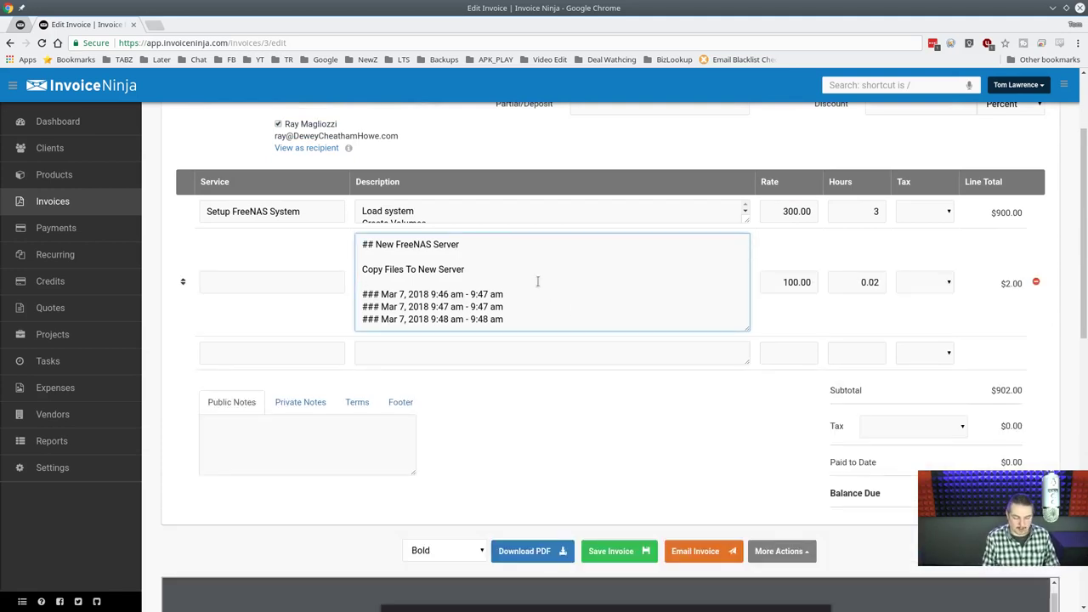
key("Up")
type("**")
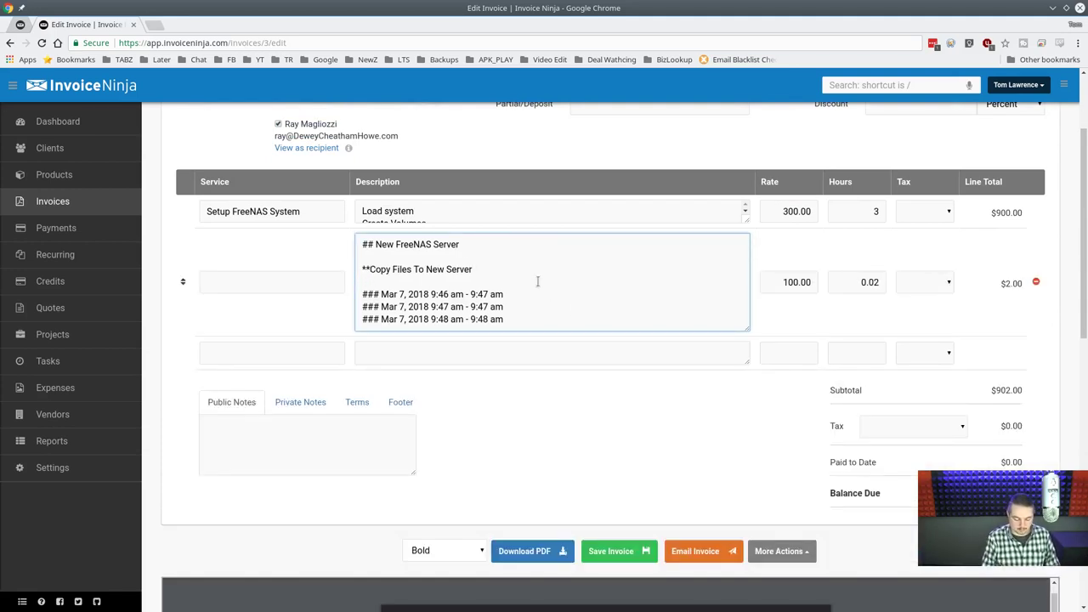
left_click(595, 551)
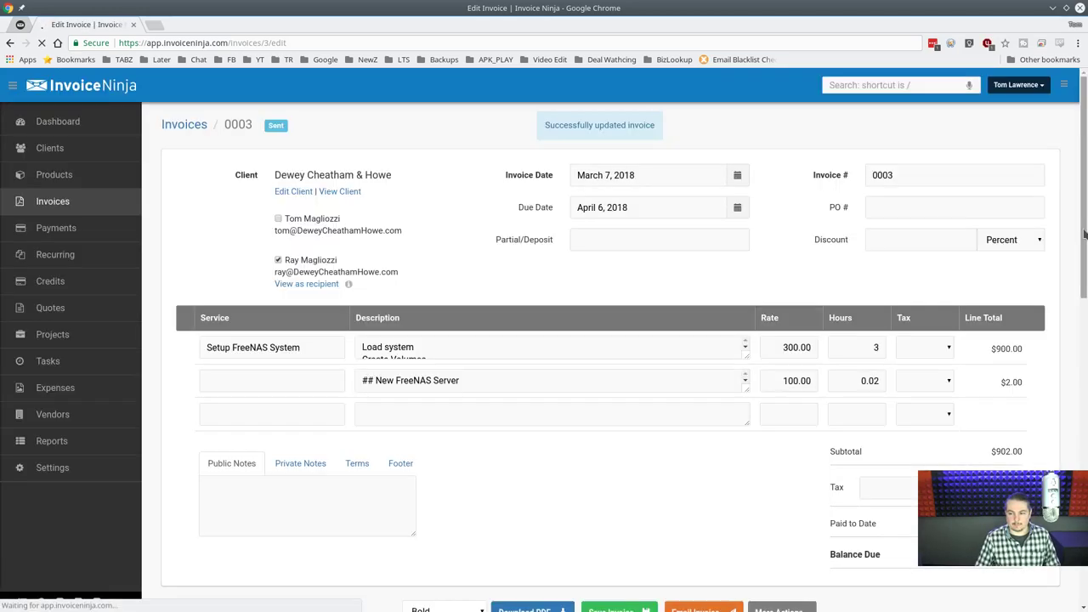
scroll(491, 460, "down", 6)
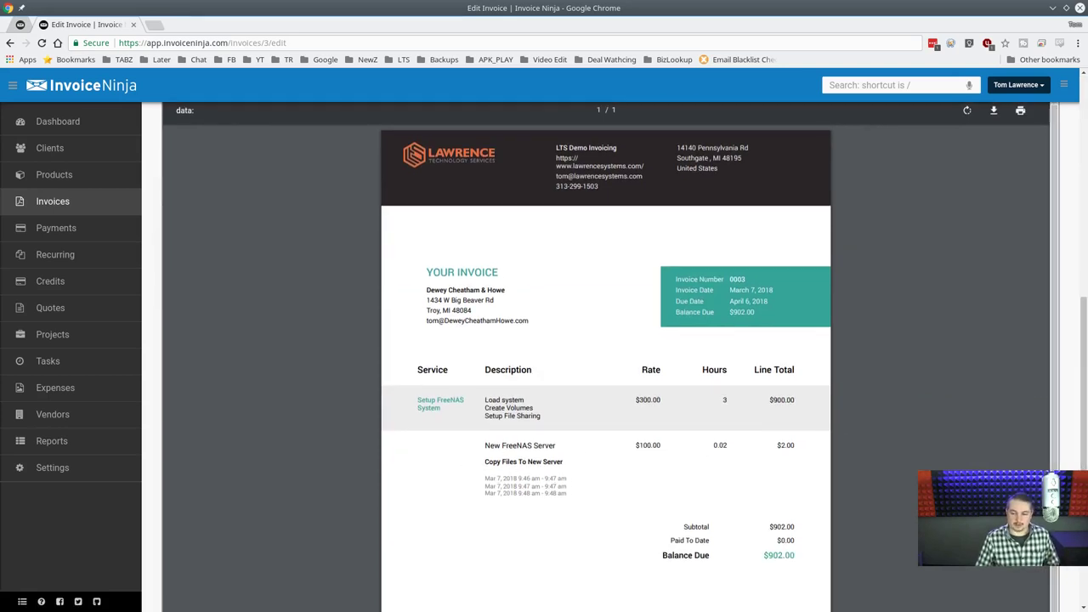
scroll(639, 405, "down", 1)
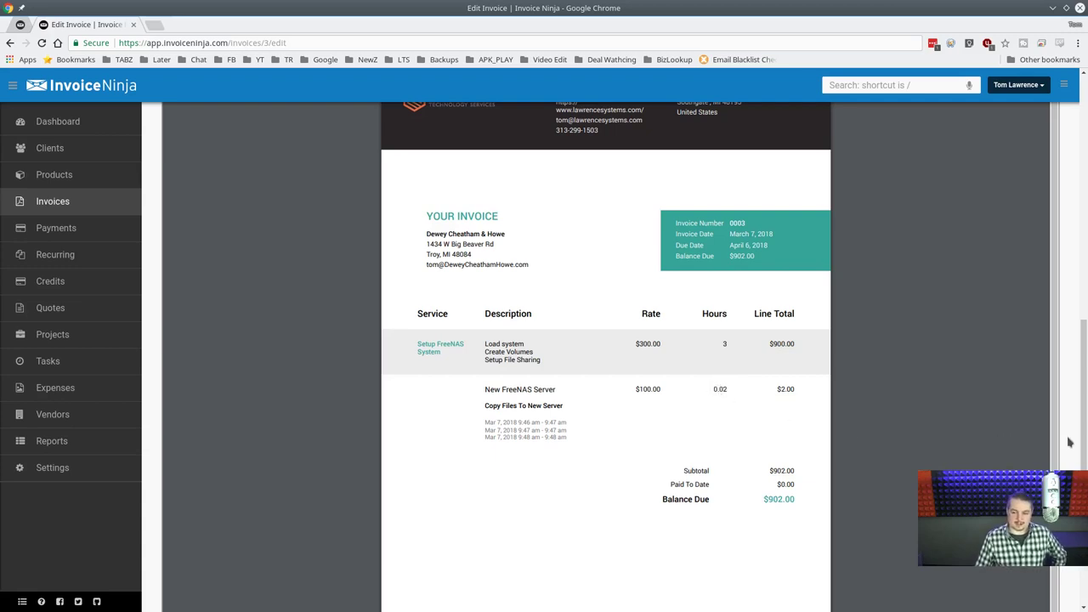
scroll(1084, 463, "down", 1)
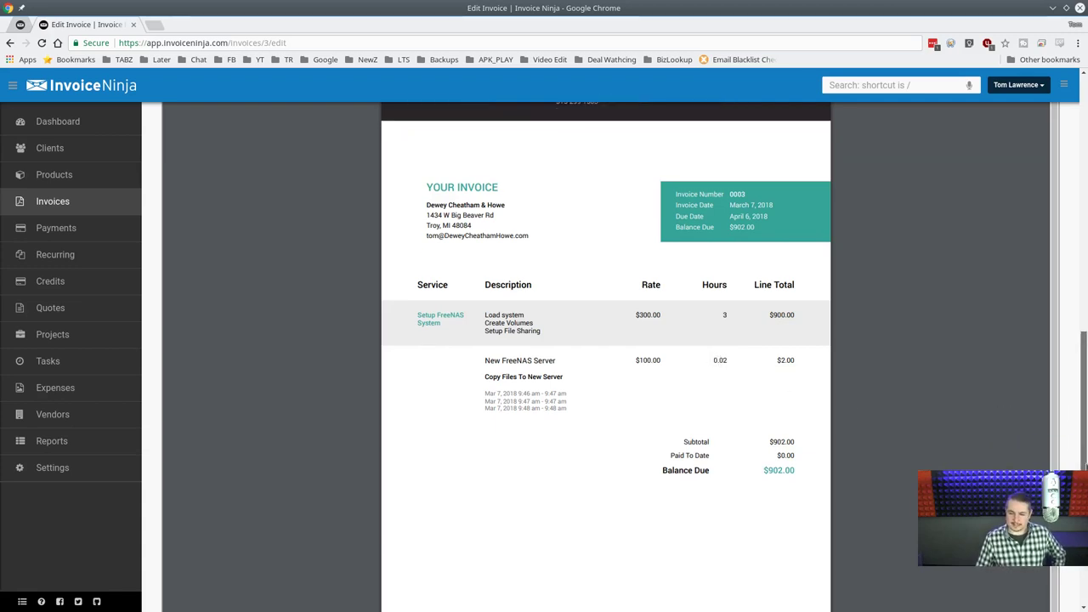
left_click_drag(1084, 464, 1085, 451)
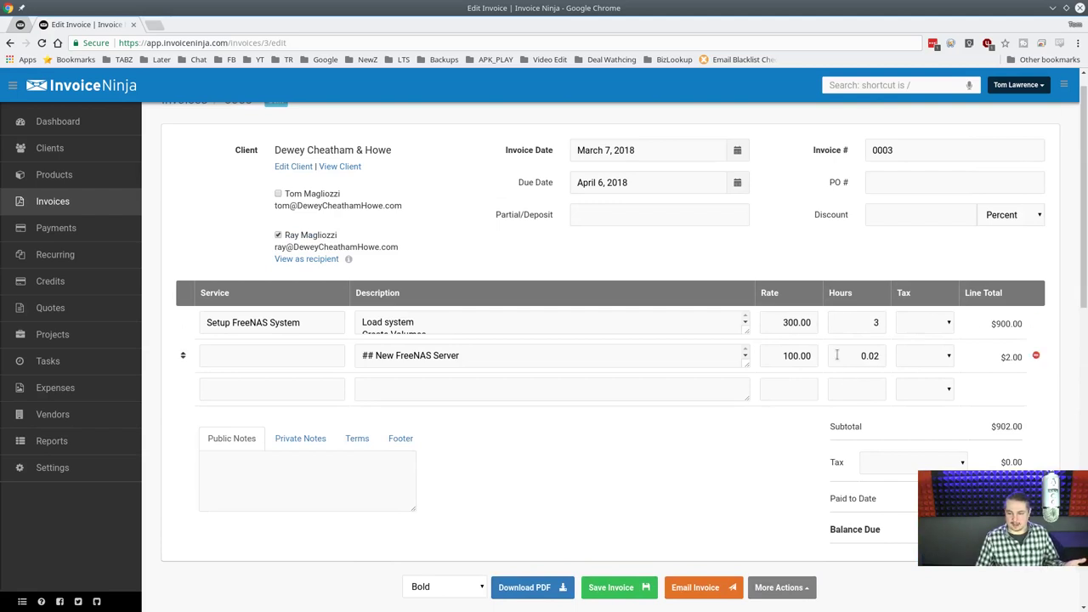
Change the second line item's hours from 0.02 to 0.25 and save invoice 0003 at a $925.00 subtotal.
left_click(841, 351)
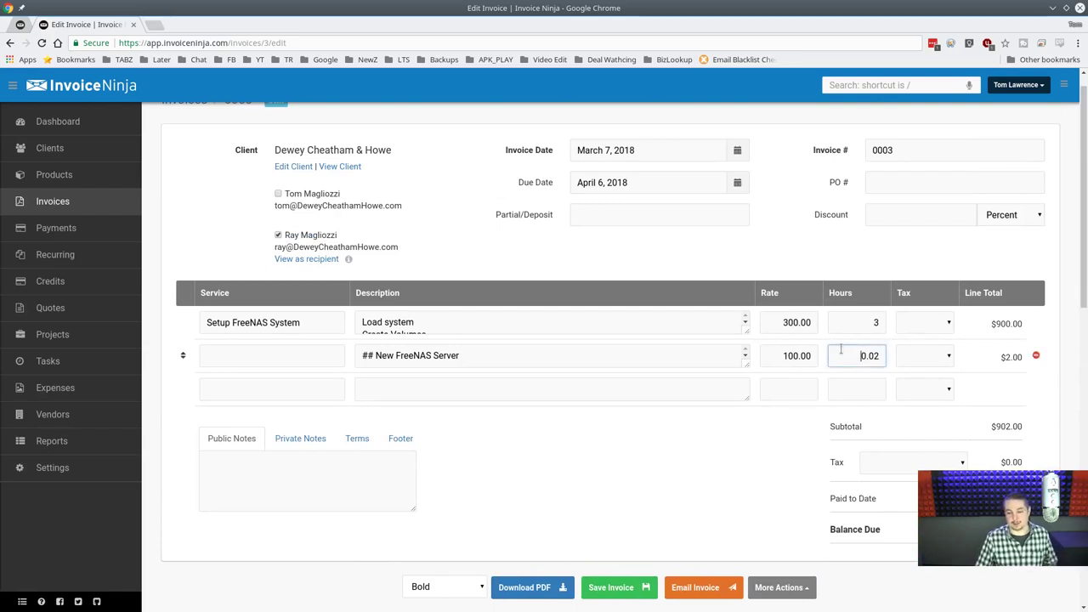
left_click_drag(841, 349, 894, 361)
type("15")
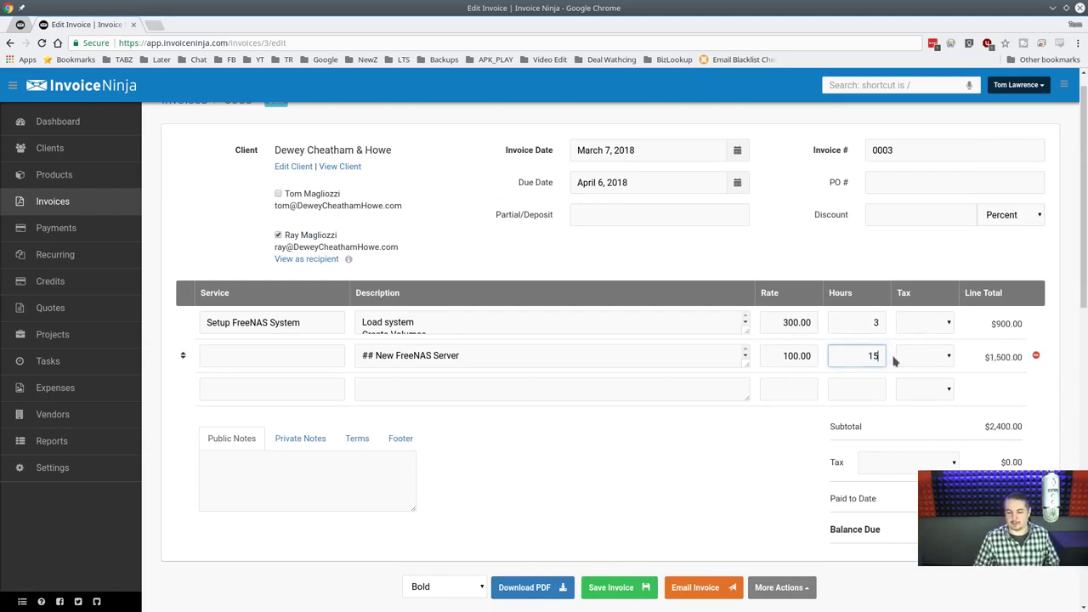
key("BackSpace")
key("BackSpace")
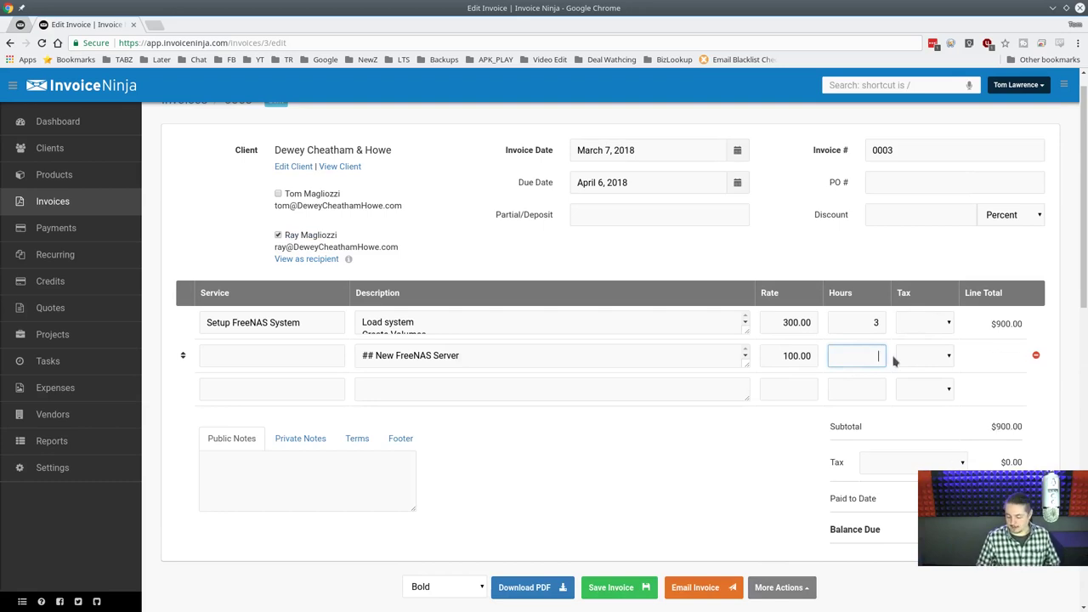
type(".25")
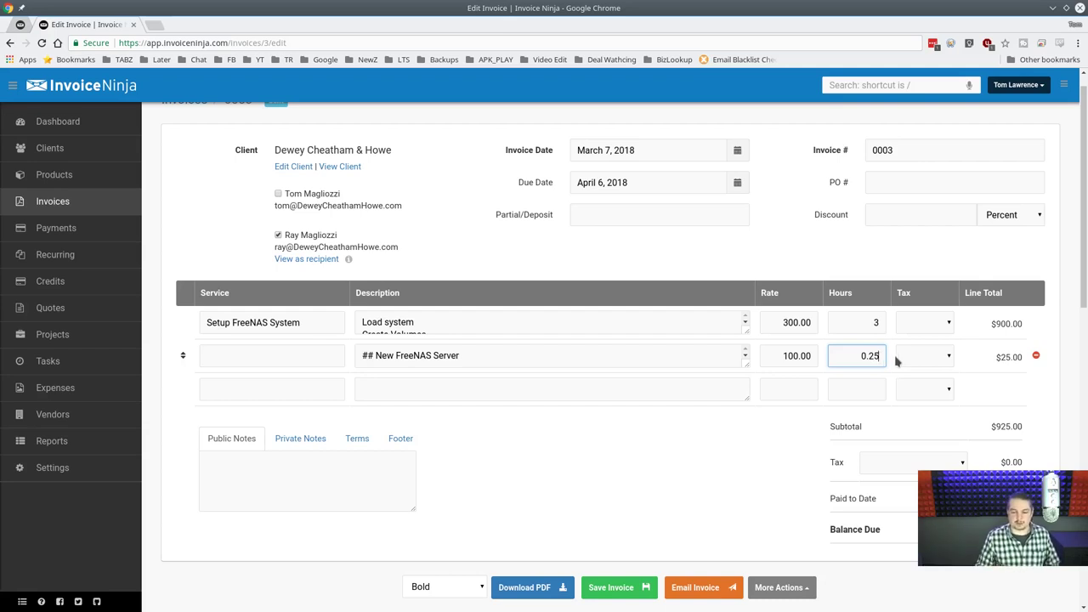
left_click(861, 382)
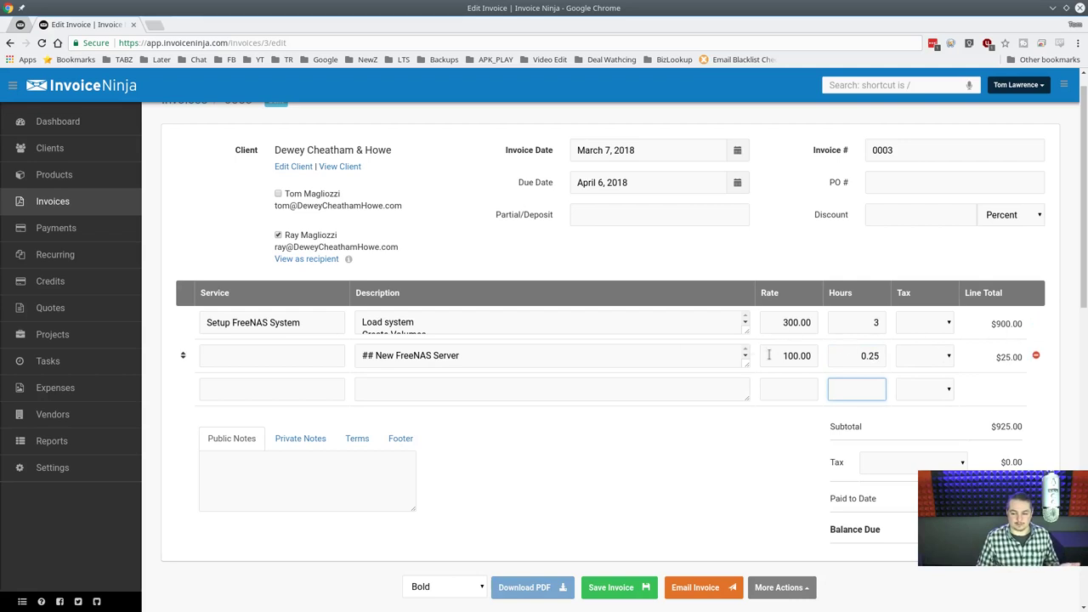
left_click(605, 588)
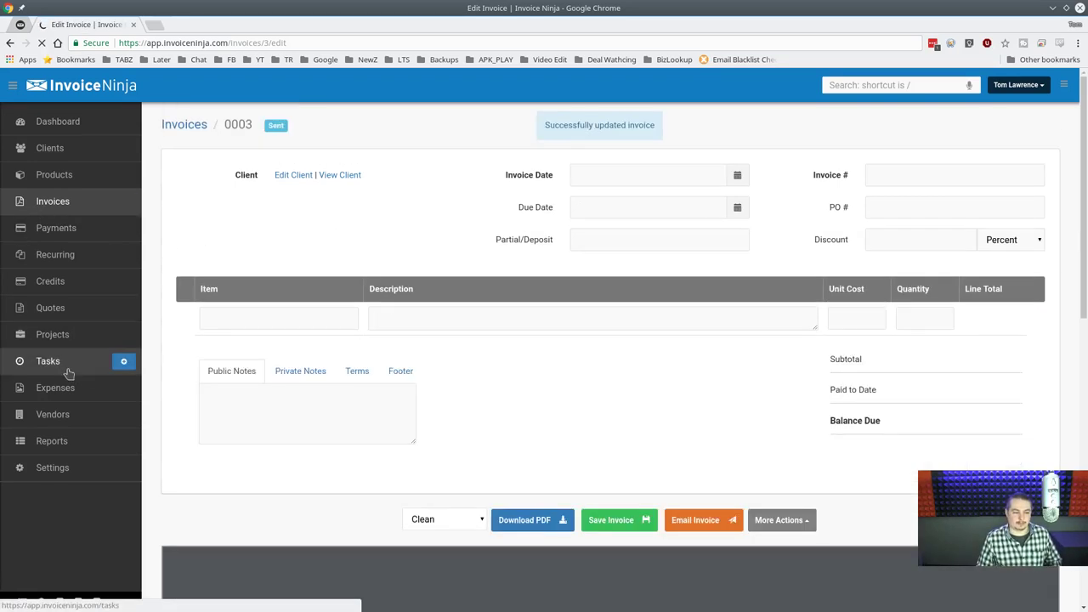
Browse tasks, quotes and projects, review the New FreeNAS Server project, then go to Reports.
left_click(66, 362)
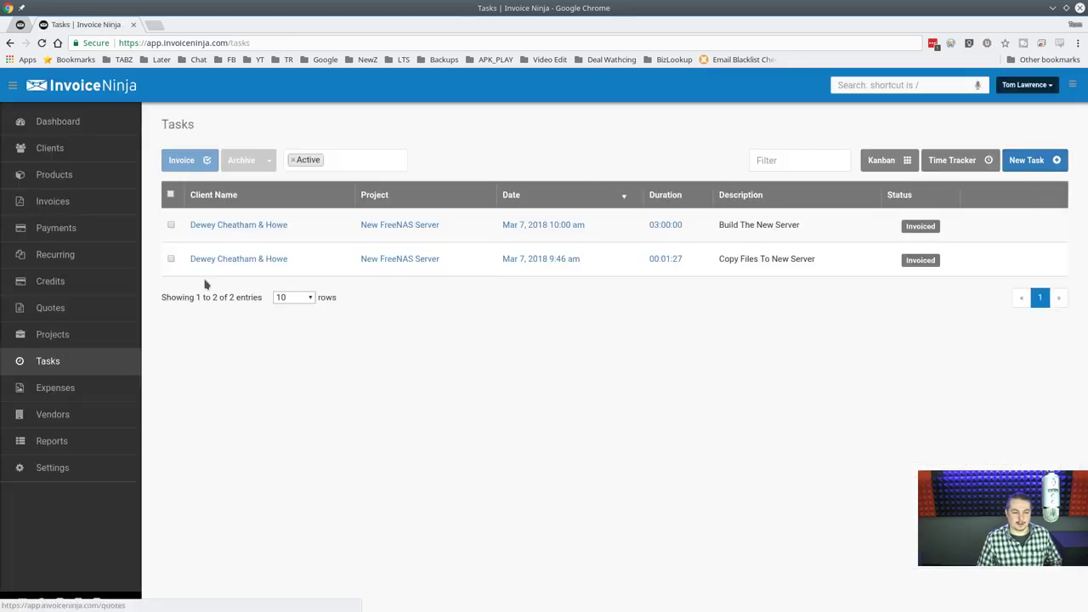
left_click(52, 308)
left_click(72, 337)
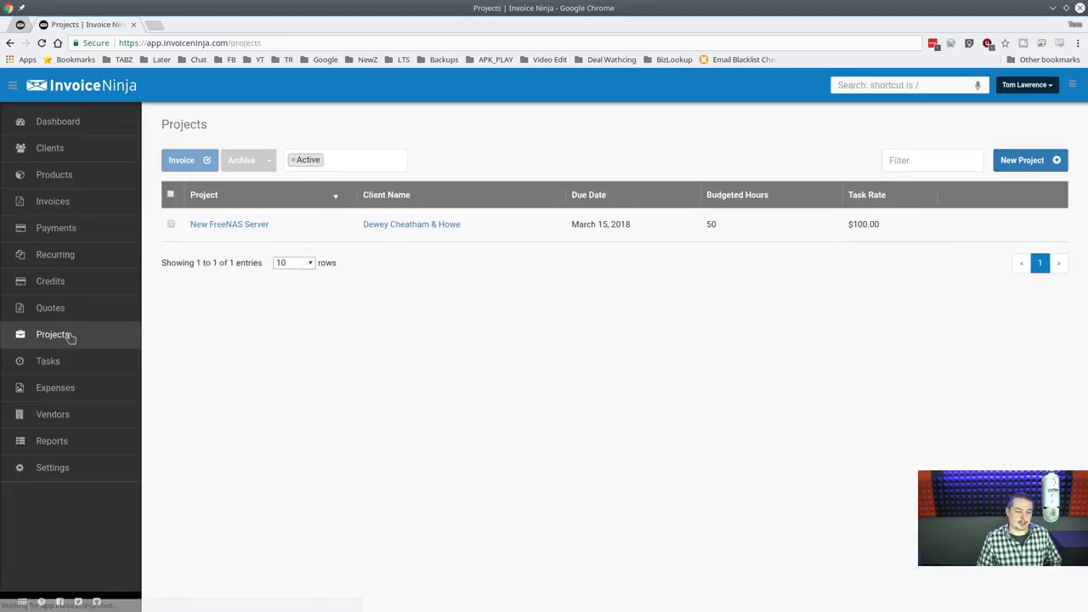
left_click(234, 228)
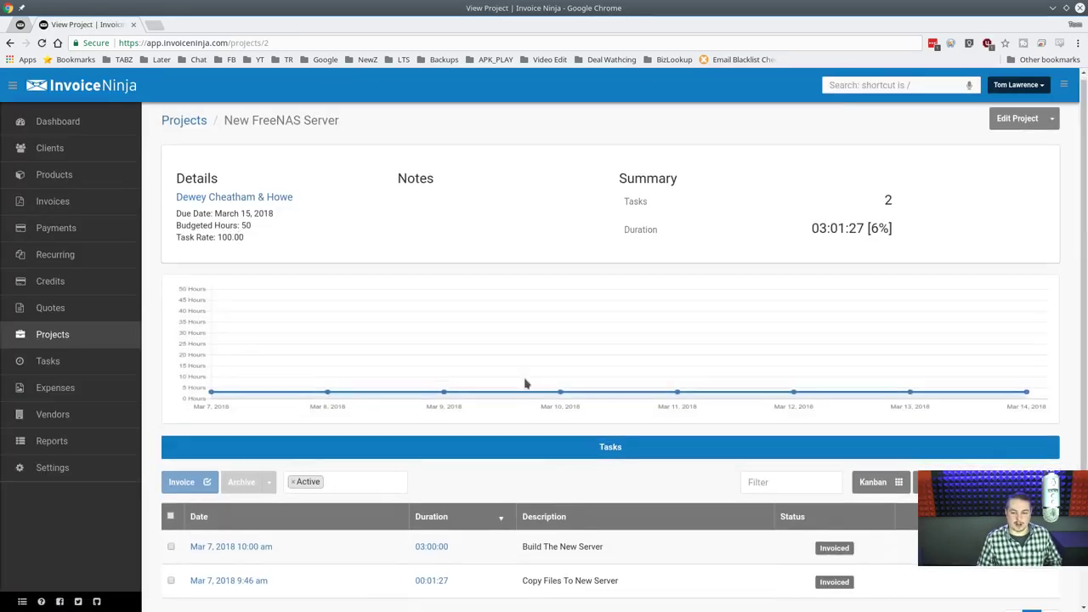
scroll(185, 547, "down", 2)
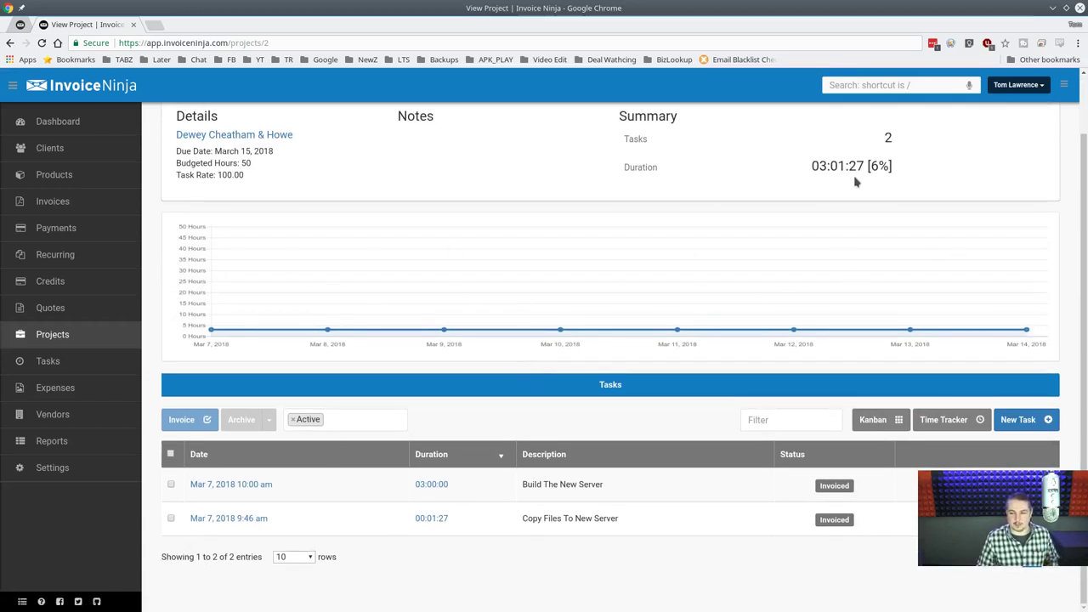
scroll(854, 178, "up", 2)
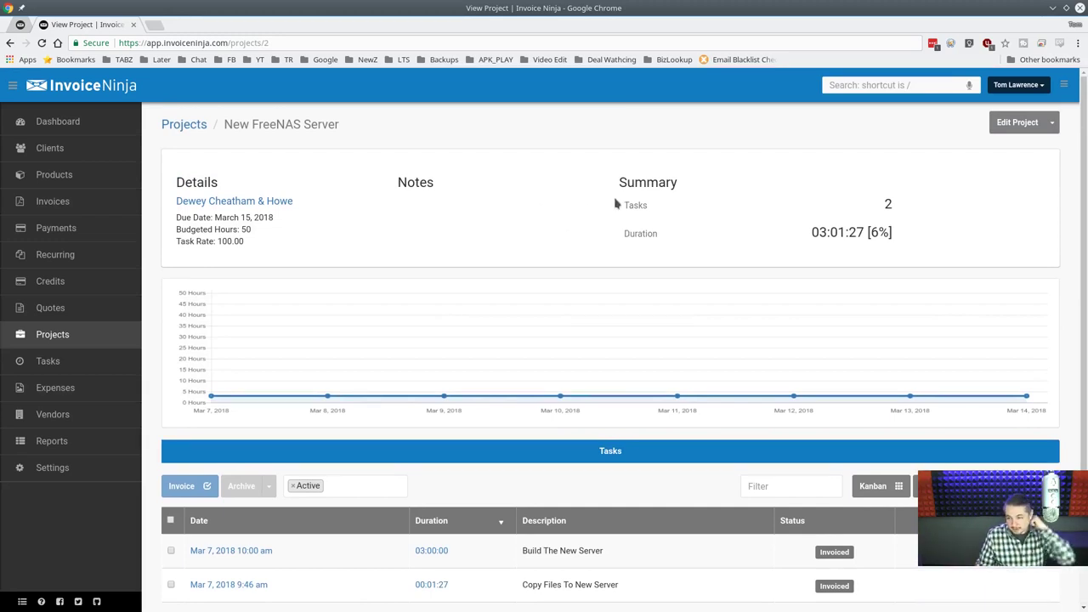
scroll(655, 323, "down", 2)
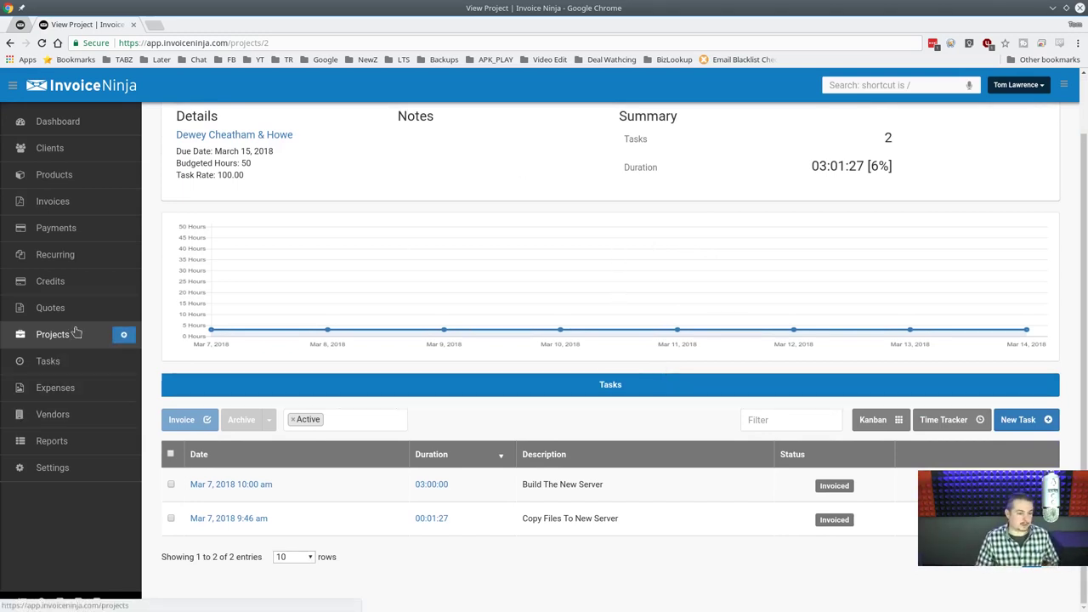
left_click(85, 443)
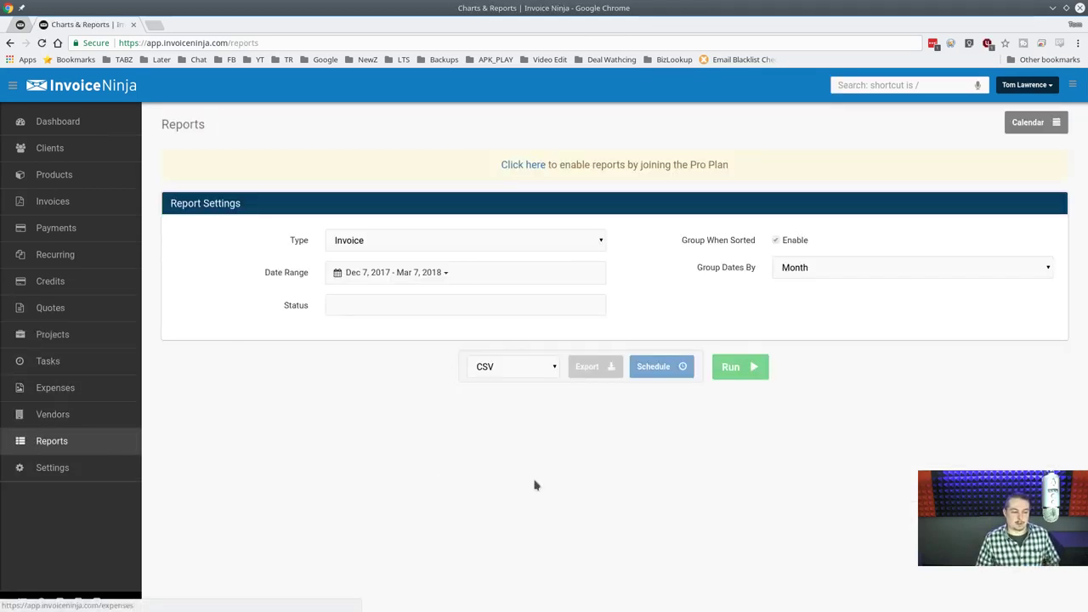
Switch the report type to Profit and Loss, then move to the Expenses section.
left_click(591, 244)
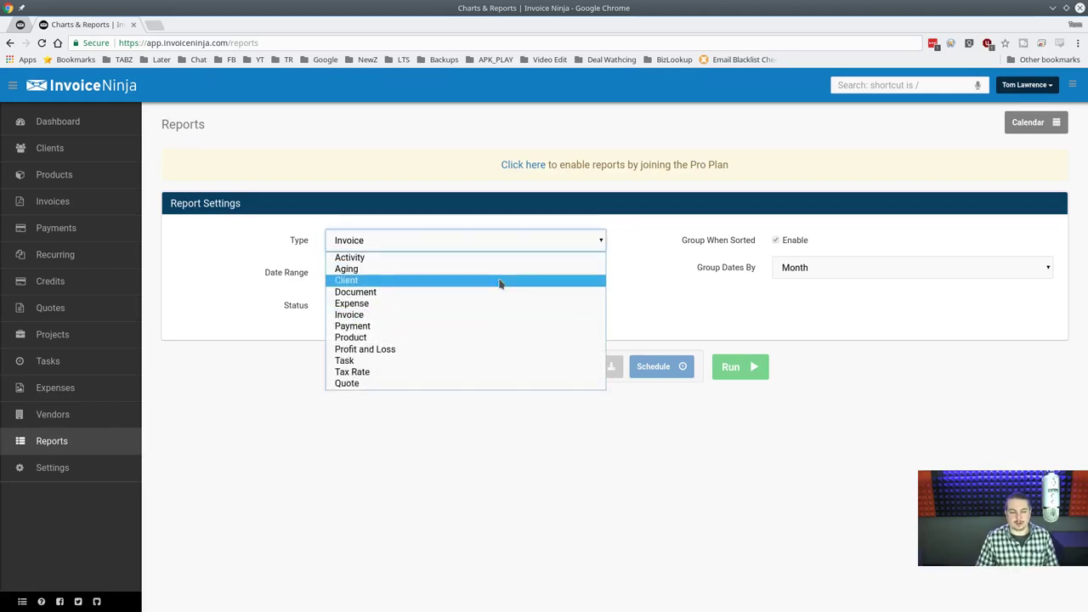
left_click(491, 350)
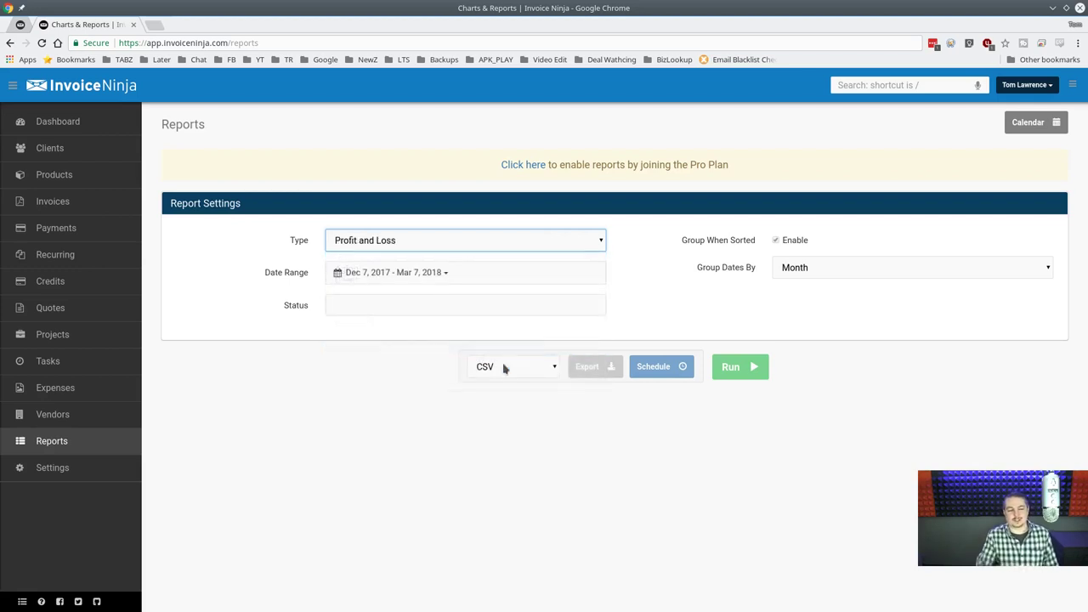
left_click(82, 388)
Open the empty Vendors list and inspect its URL in the browser address bar.
left_click(75, 414)
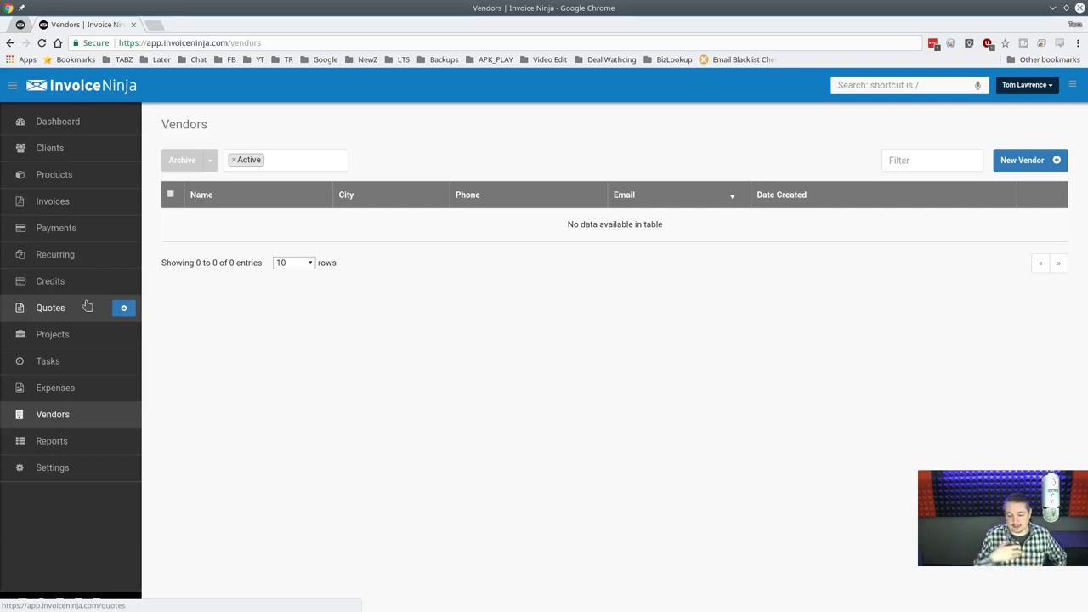
left_click(427, 38)
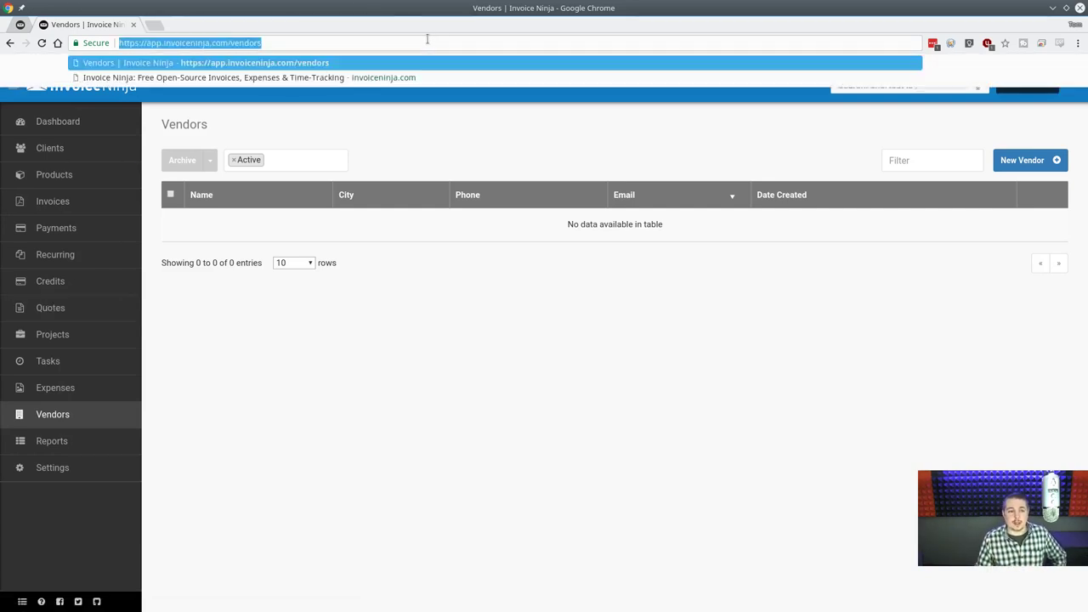
left_click(426, 39)
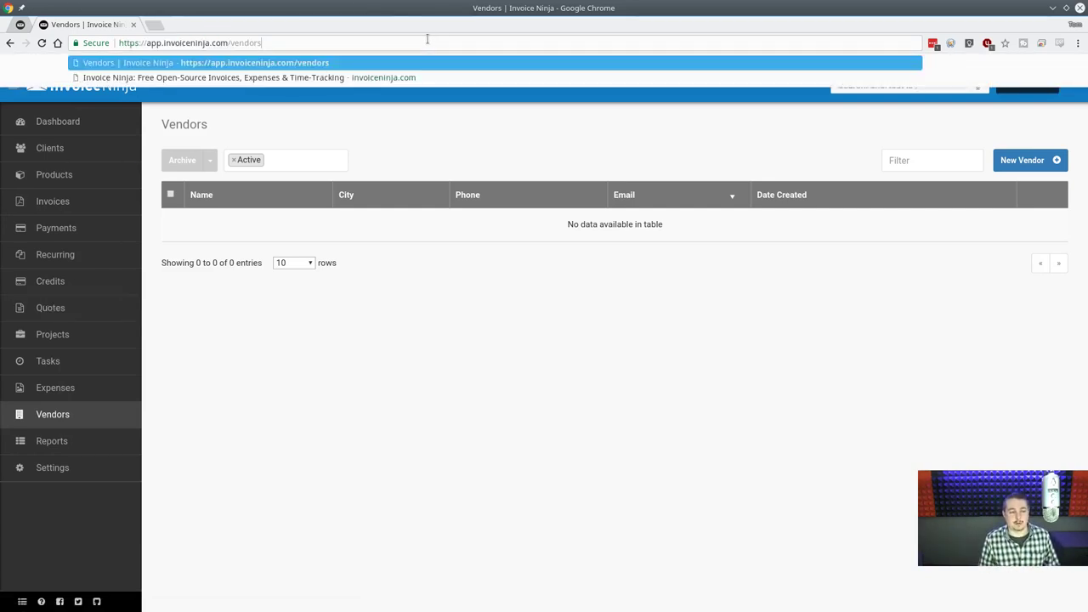
triple_click(427, 38)
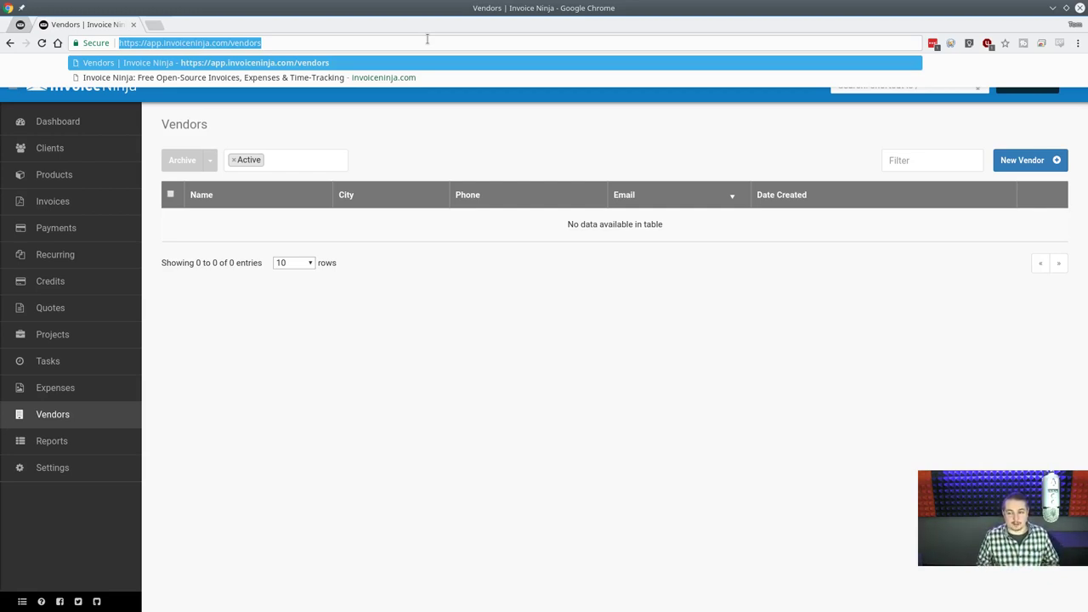
left_click(391, 323)
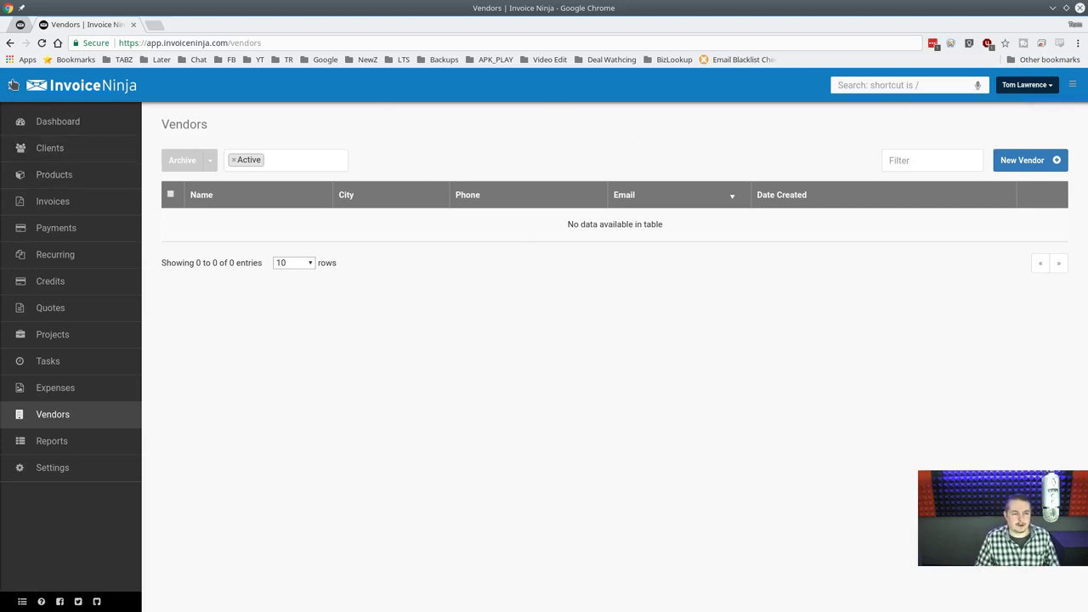
Use the recent-history panel to revisit the Build The New Server task and the Lawrence Systems and Dewey Cheatham & Howe clients.
left_click(1073, 86)
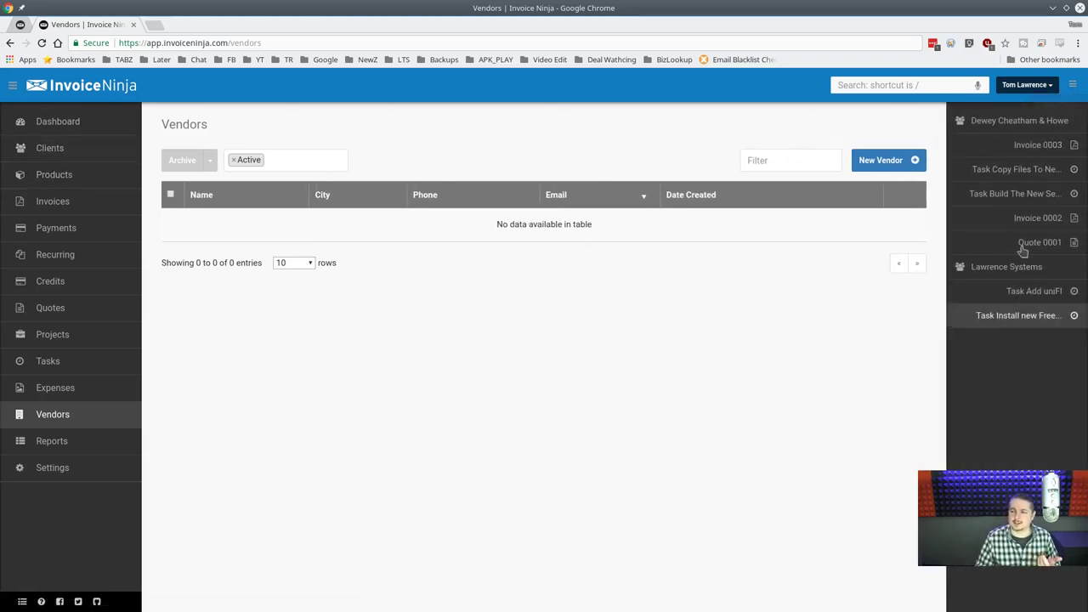
left_click(1027, 194)
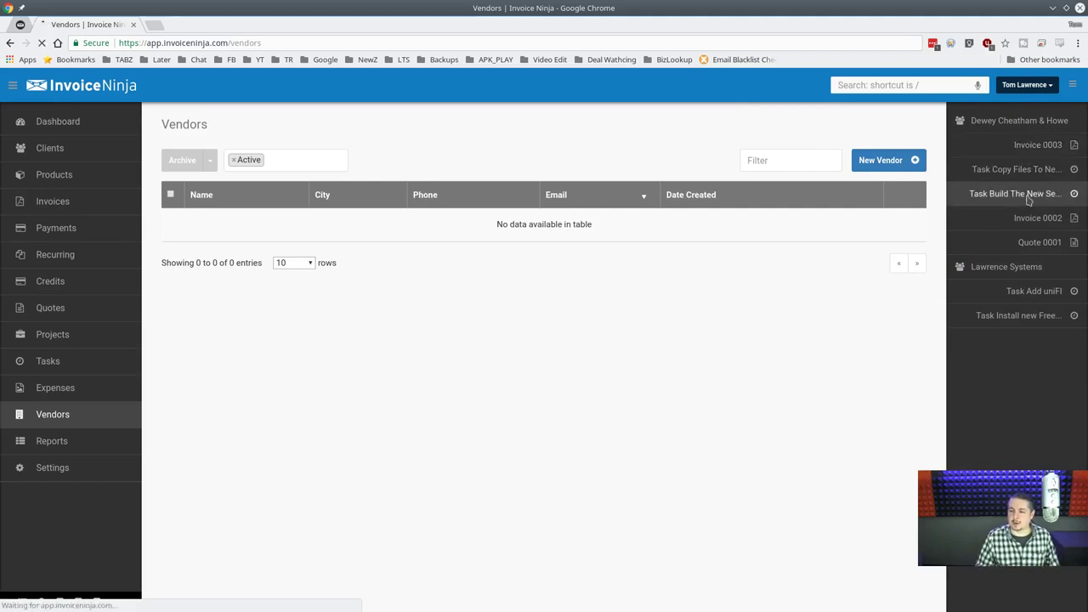
left_click(1029, 267)
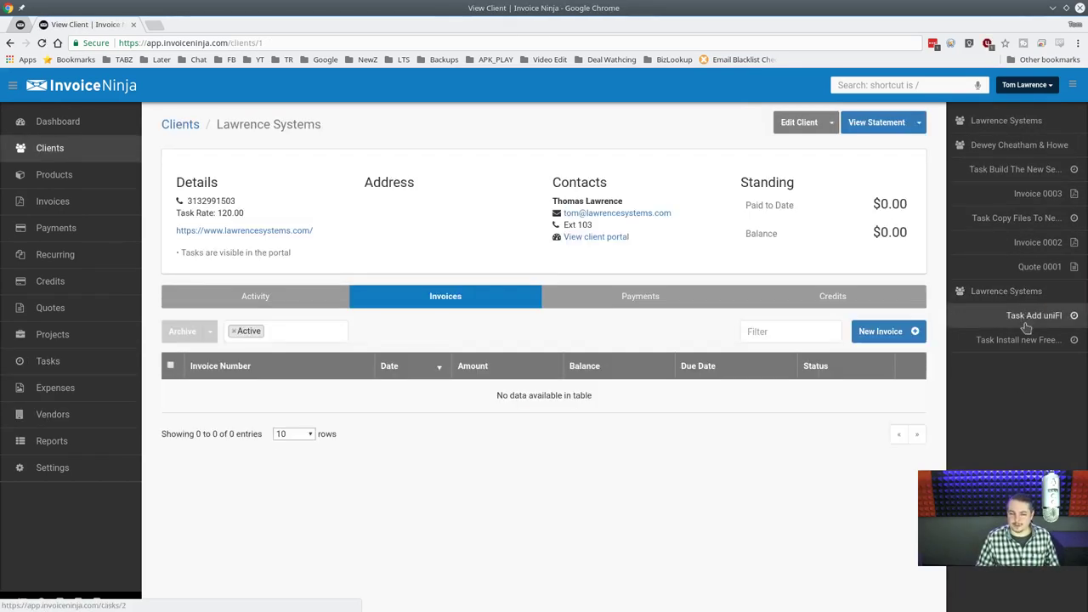
left_click(1016, 218)
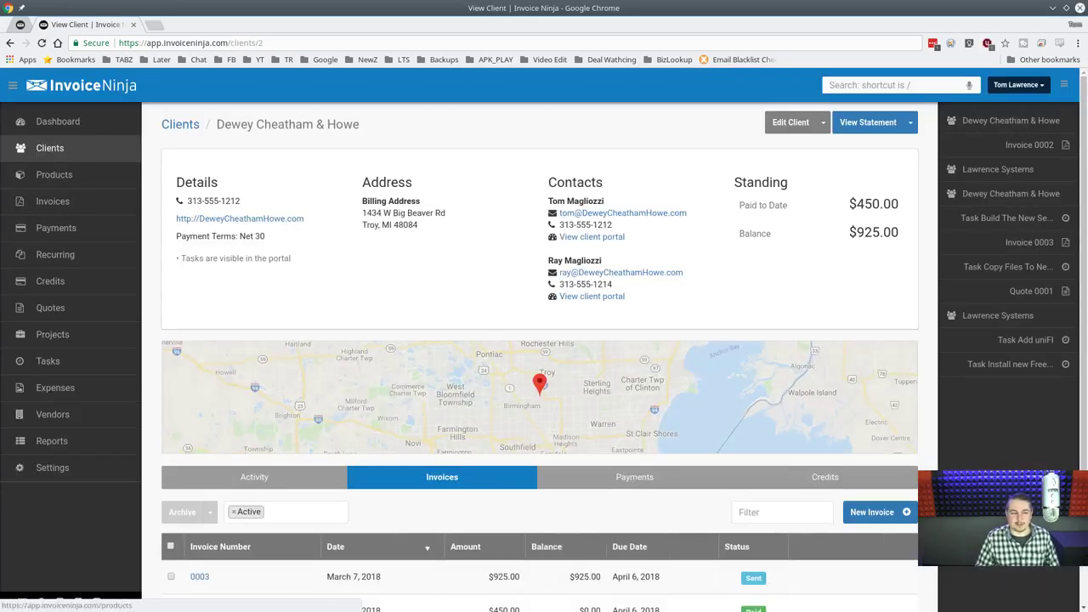
Review the Dashboard's $450.00 revenue, $687.50 average invoice and $925.00 outstanding.
left_click(85, 127)
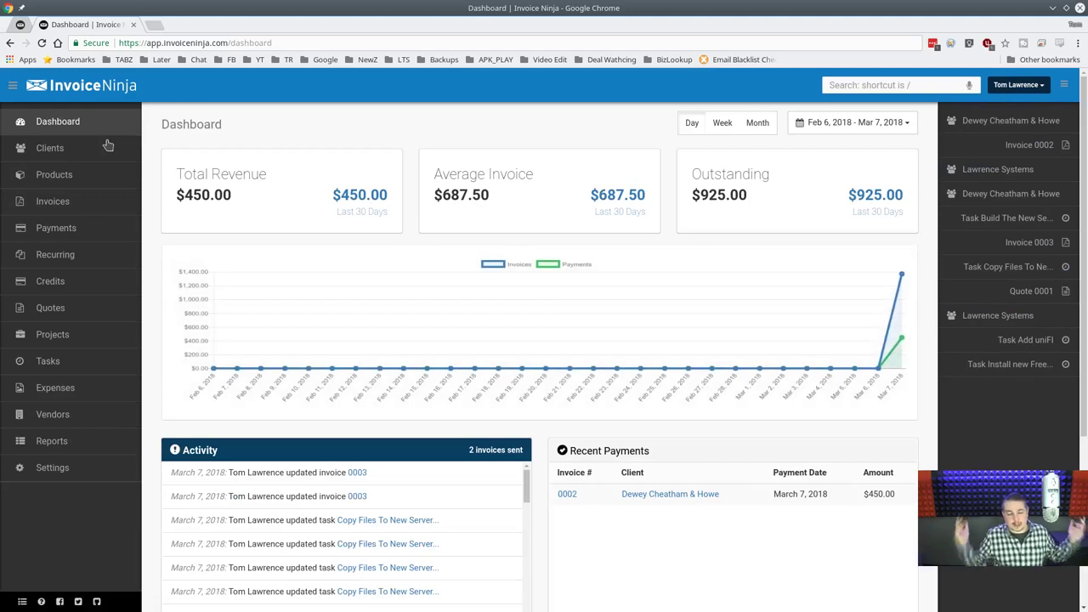
scroll(533, 293, "down", 2)
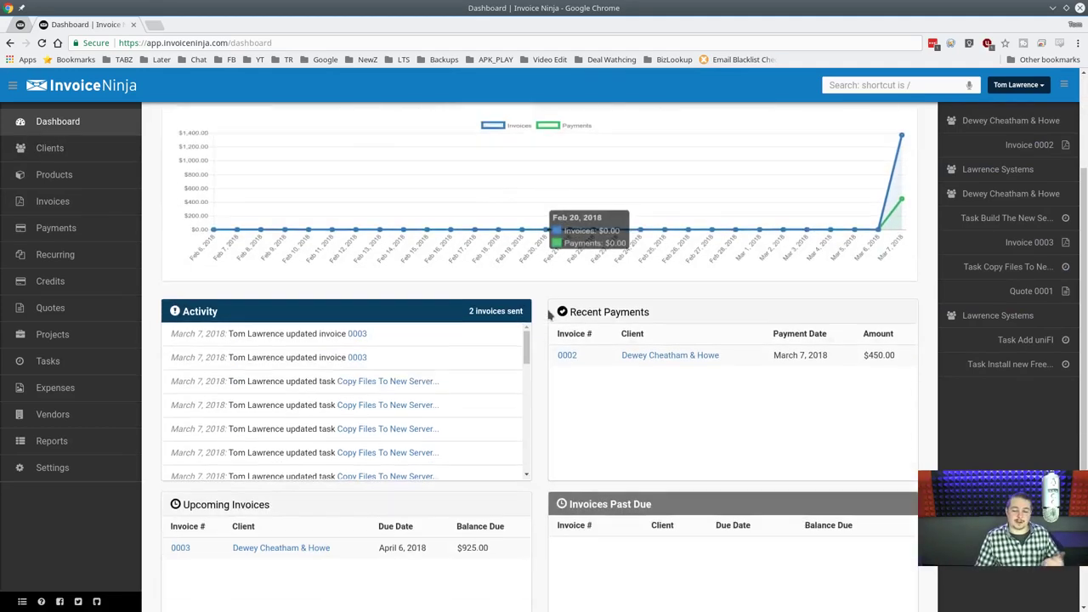
scroll(510, 255, "up", 2)
mouse_move(902, 280)
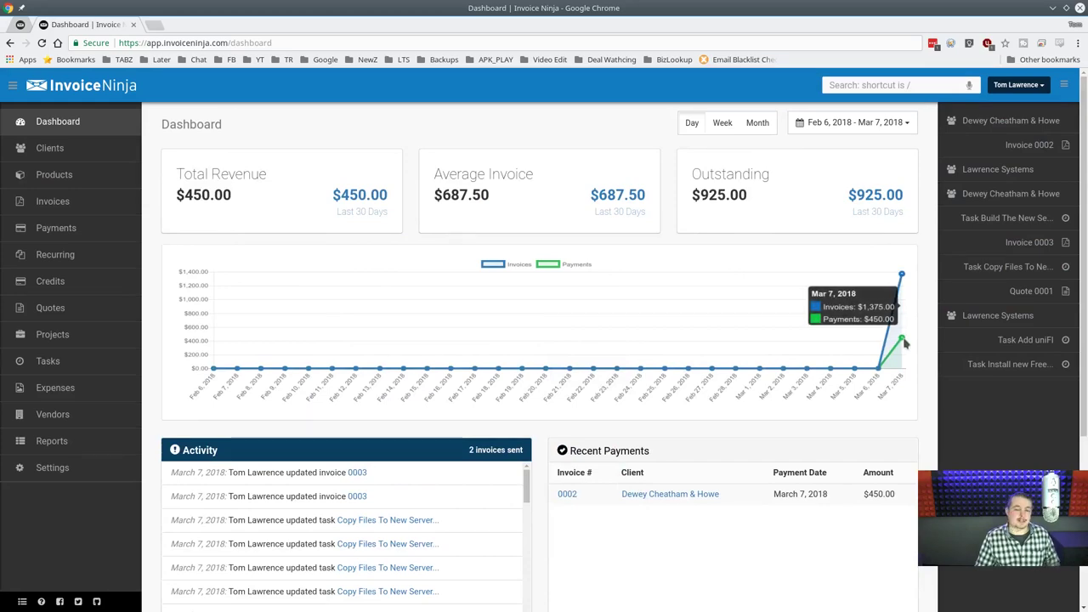
scroll(486, 284, "down", 2)
scroll(461, 292, "up", 2)
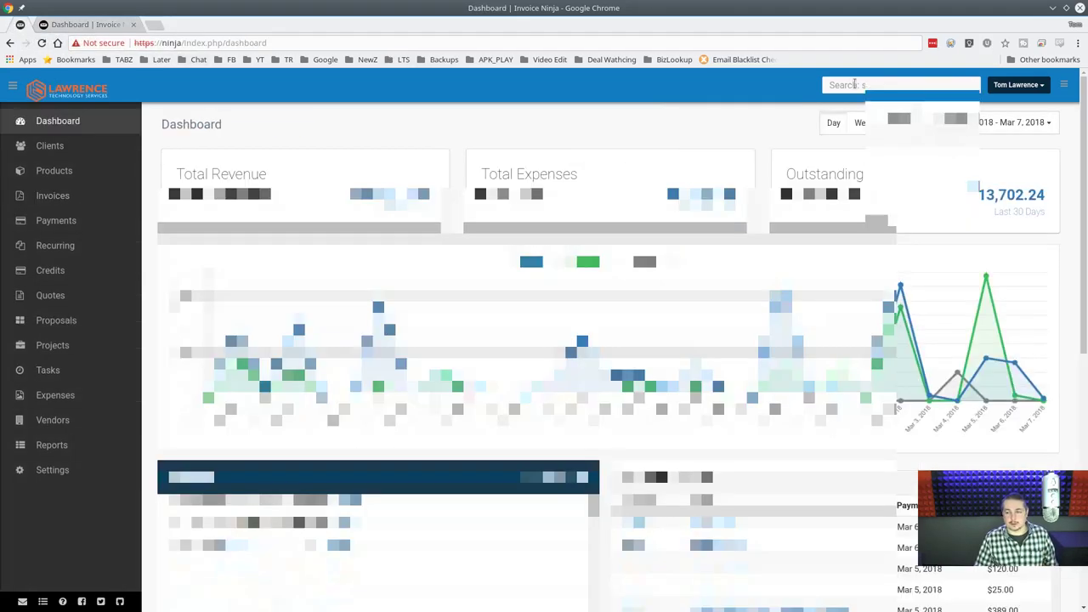
On the self-hosted instance, search for a client by name and browse the suggestions.
left_click(854, 85)
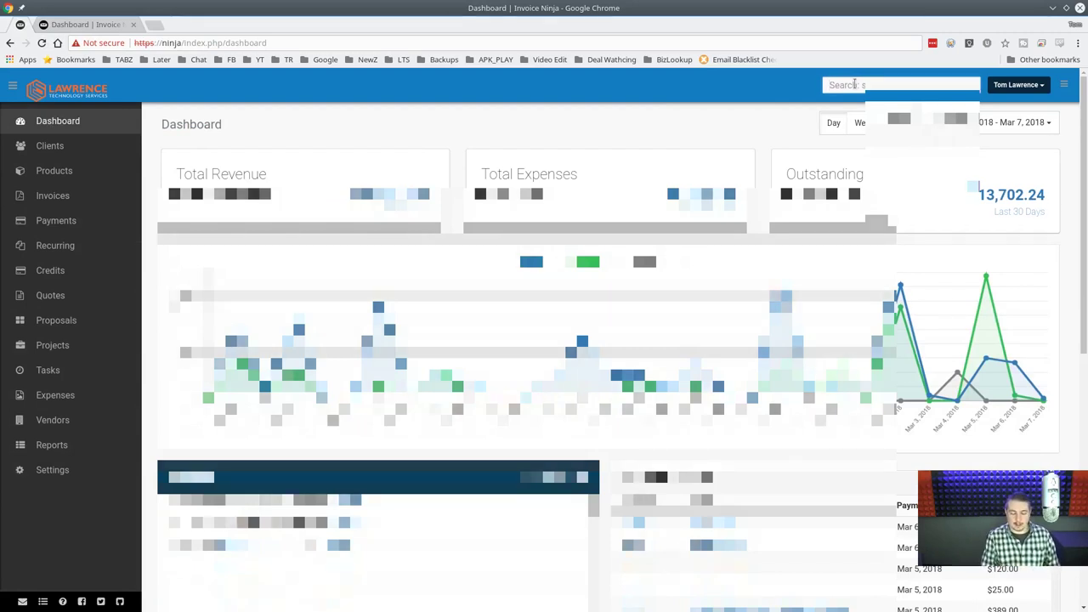
type("sout")
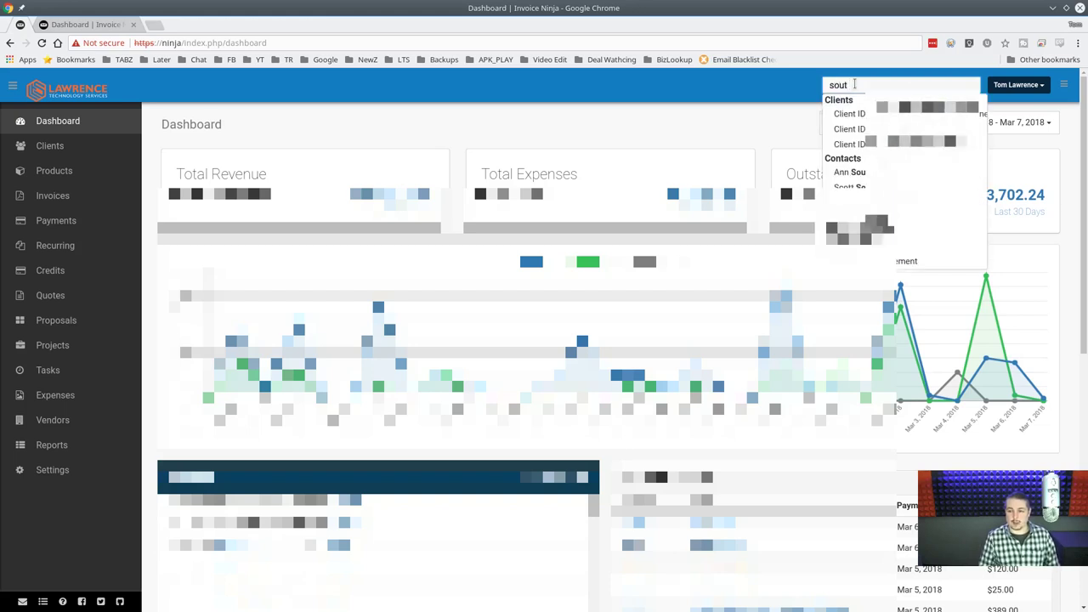
key("Down")
key("Down")
key("Down")
key("Down")
key("Down")
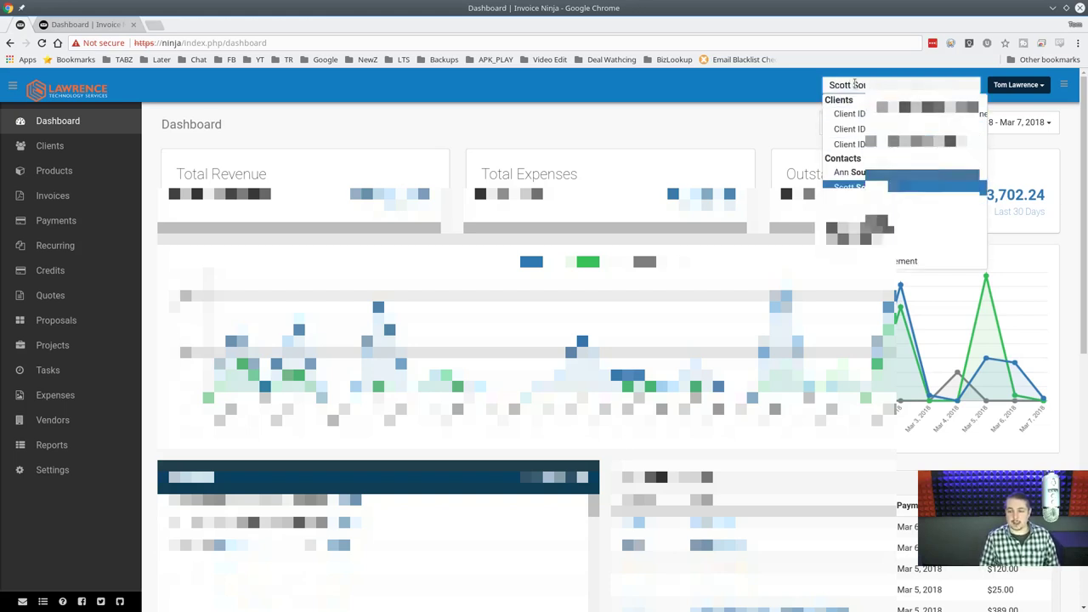
key("Down")
key("Down")
key("Down")
key("Down")
key("Down")
key("Down")
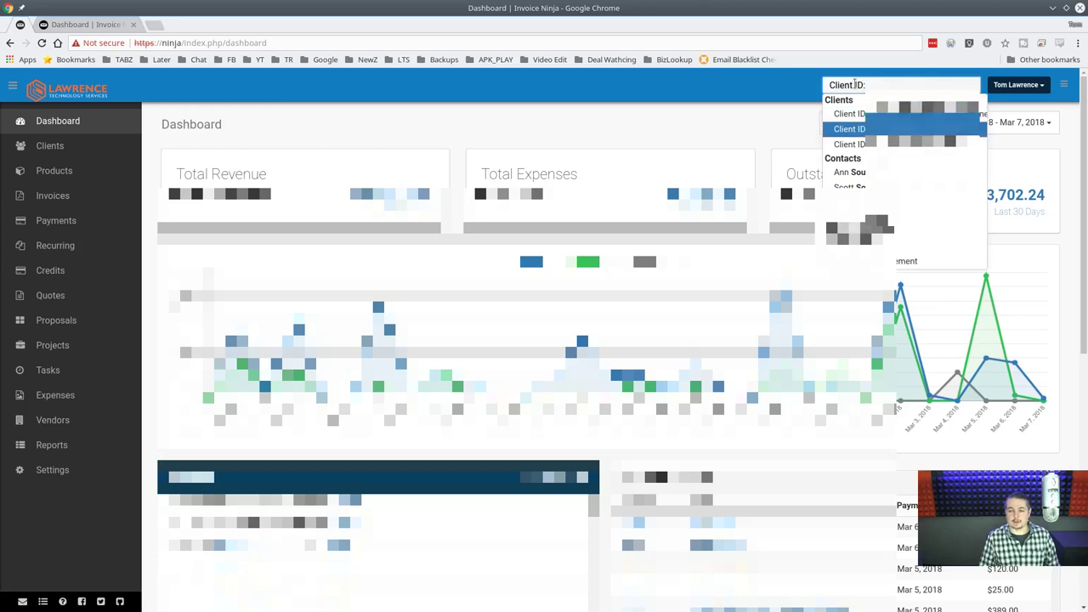
key("Up")
key("Up")
key("Up")
key("Up")
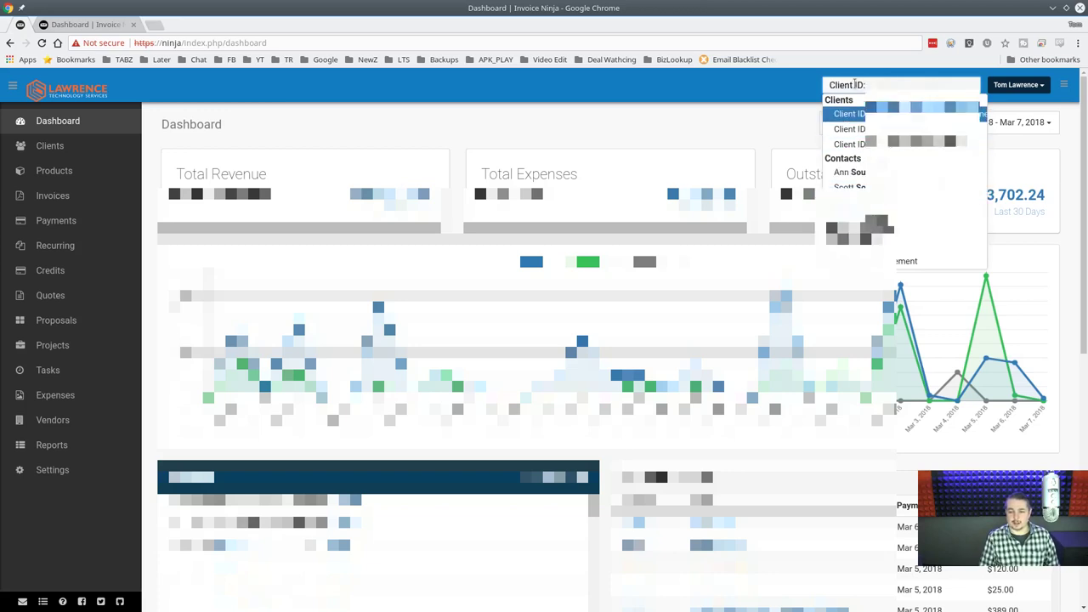
key("Down")
key("Down")
key("Up")
key("Up")
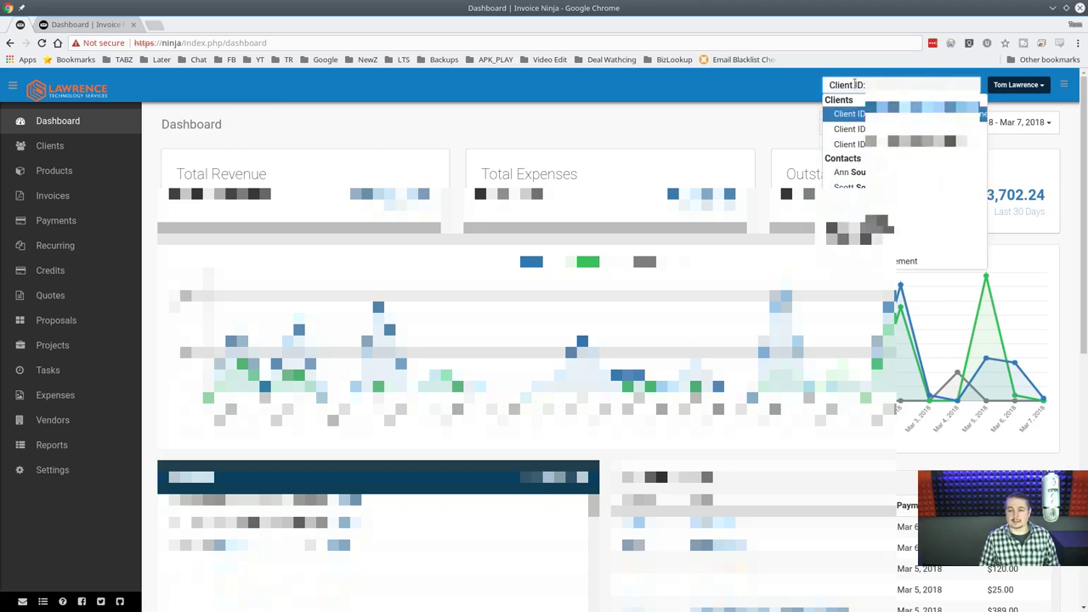
key("Down")
key("Down")
Search 'test' instead and open the first test client, showing an $81.00 balance.
triple_click(855, 84)
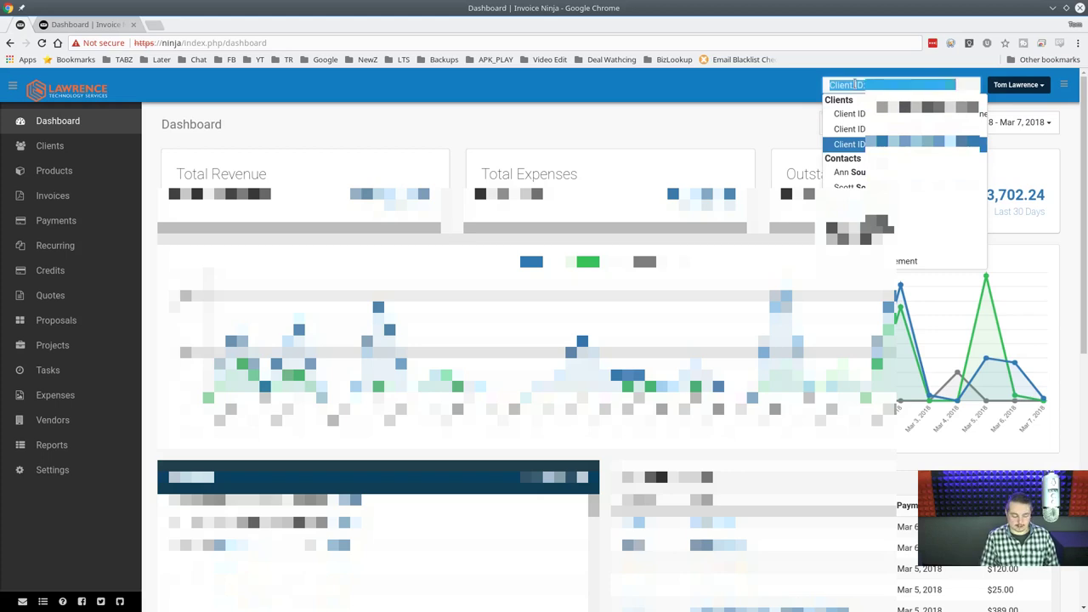
type("test")
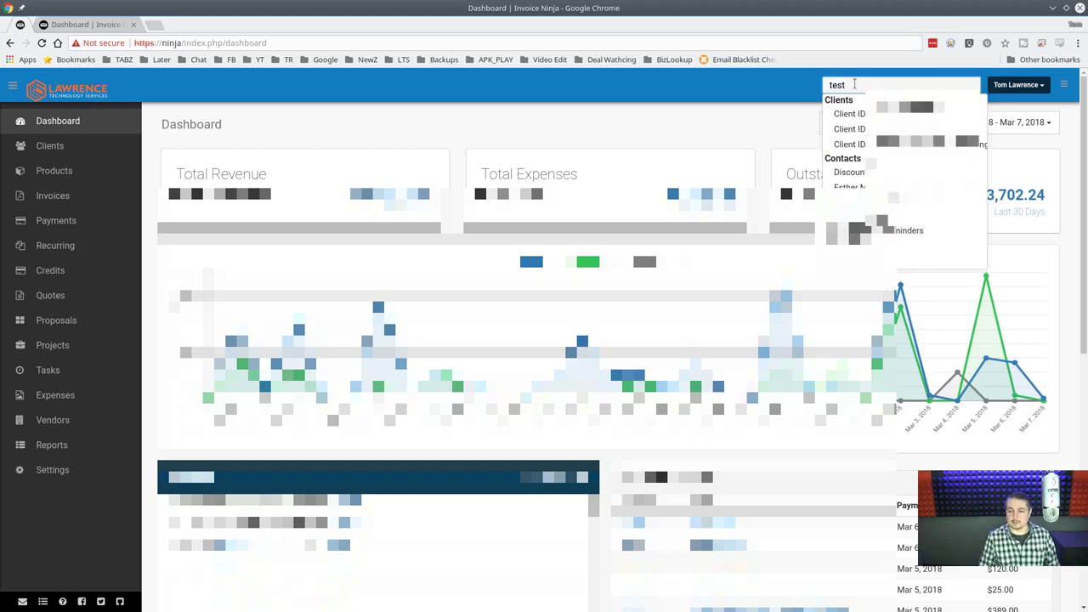
key("Down")
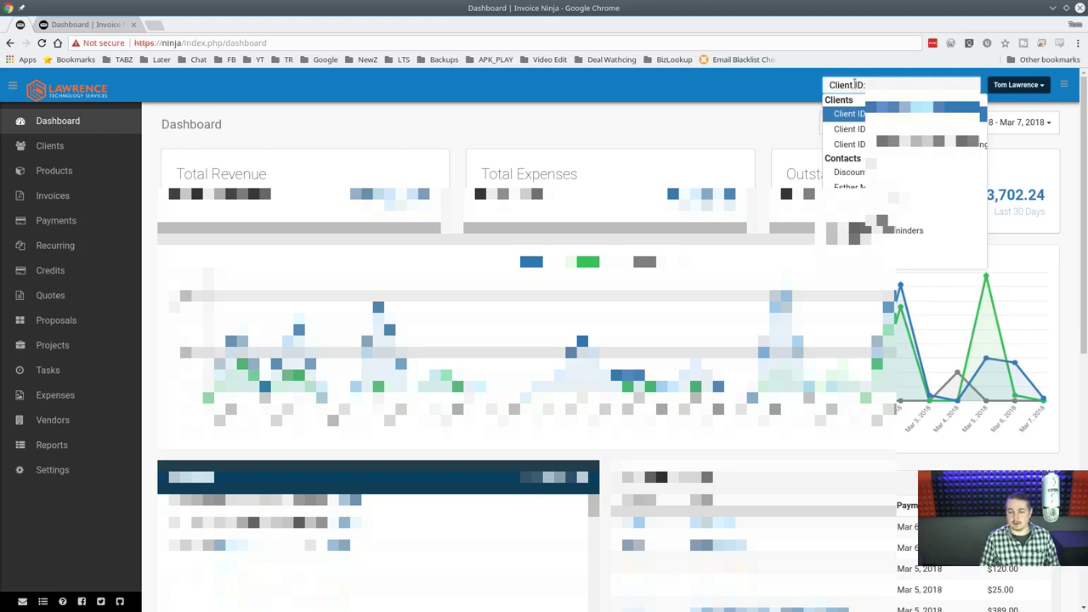
key("Return")
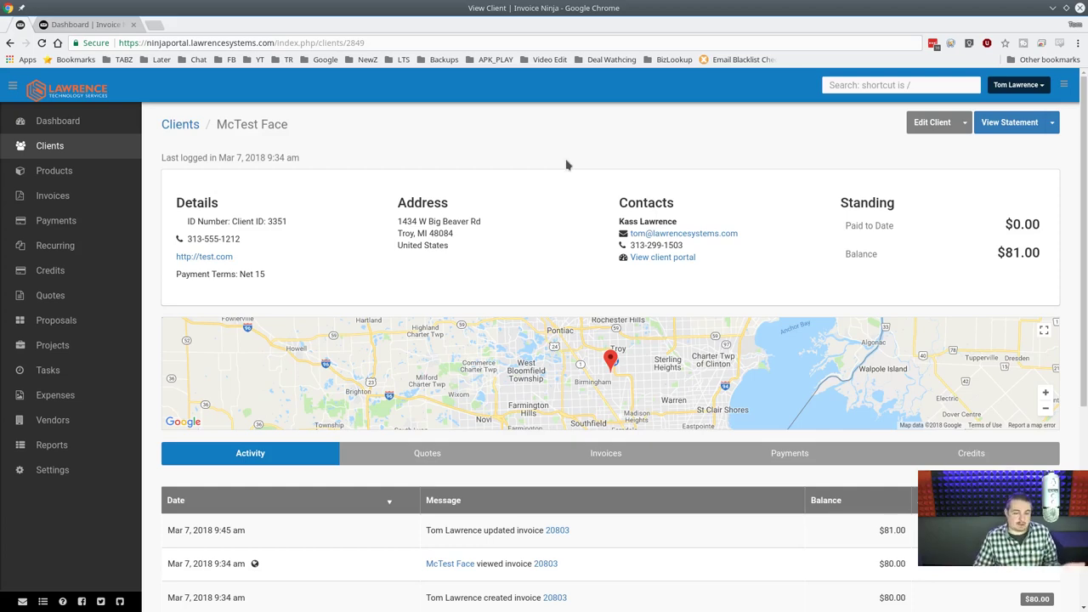
scroll(567, 164, "down", 3)
scroll(567, 165, "up", 3)
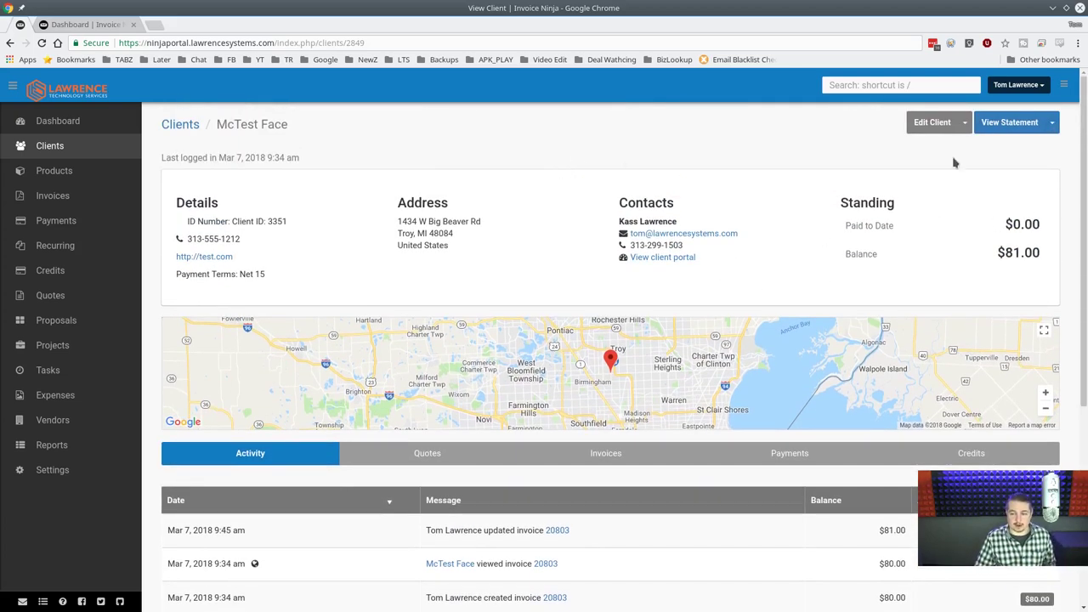